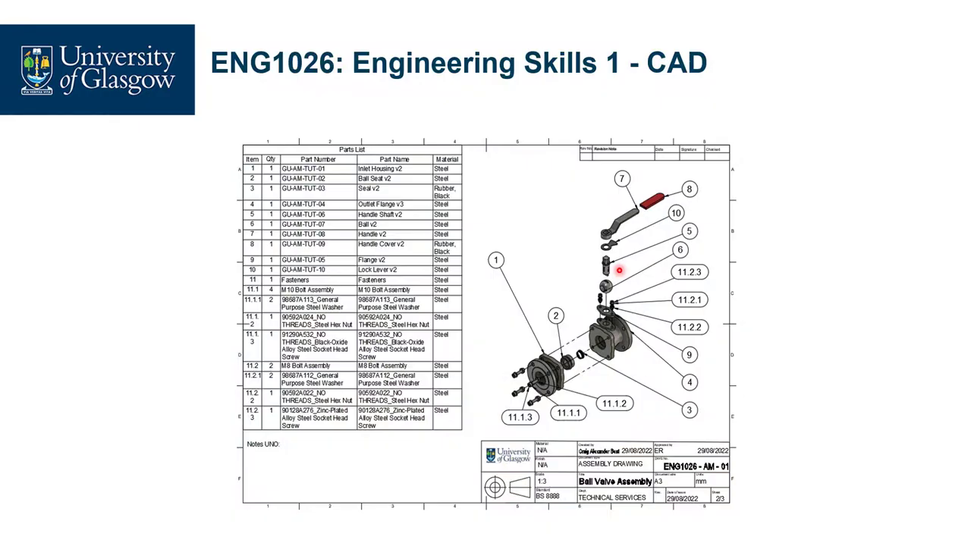
# Advance from the title slide to the Ball Valve Assembly drawing slide with its parts list.
pyautogui.click(619, 265)
# Advance past the assembly drawing to the nine-part 'Video series' slide.
pyautogui.click(812, 336)
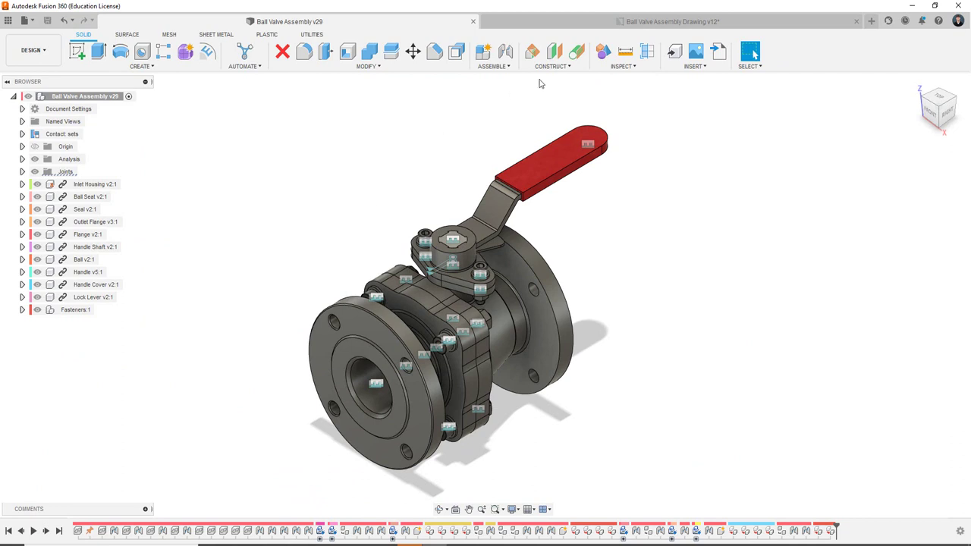
# Page through drawing sheets 2 and 3, moving balloon 6's leader onto the valve body.
pyautogui.click(702, 22)
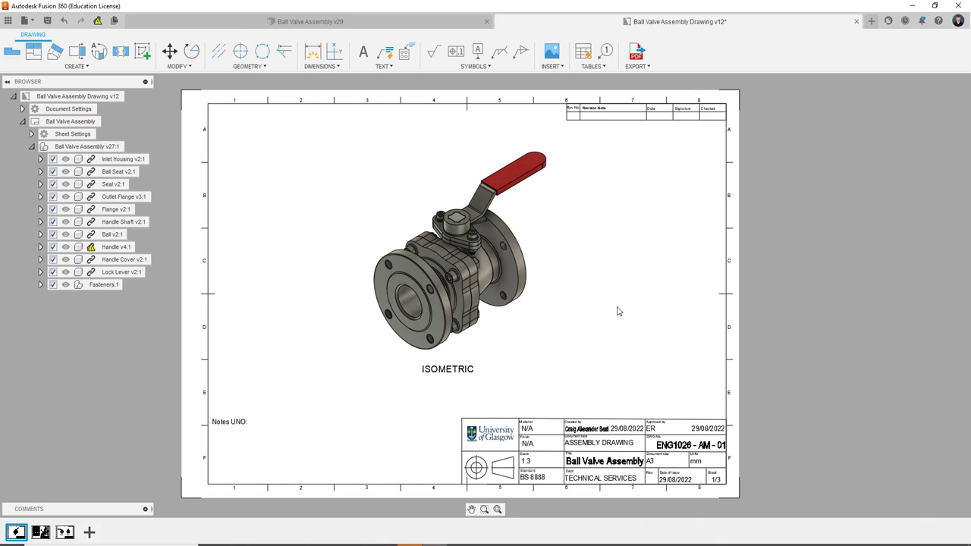
pyautogui.click(40, 532)
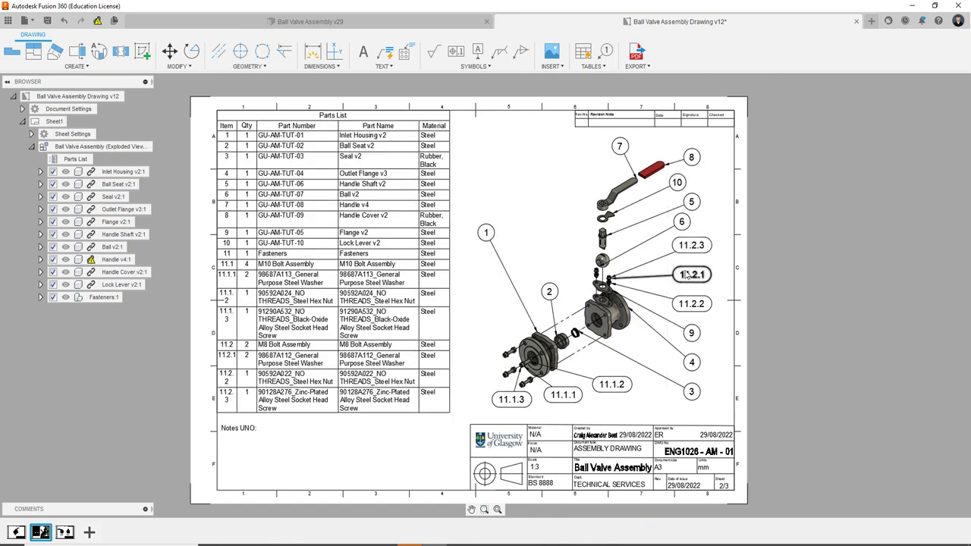
pyautogui.moveTo(616, 257); pyautogui.dragTo(610, 278)
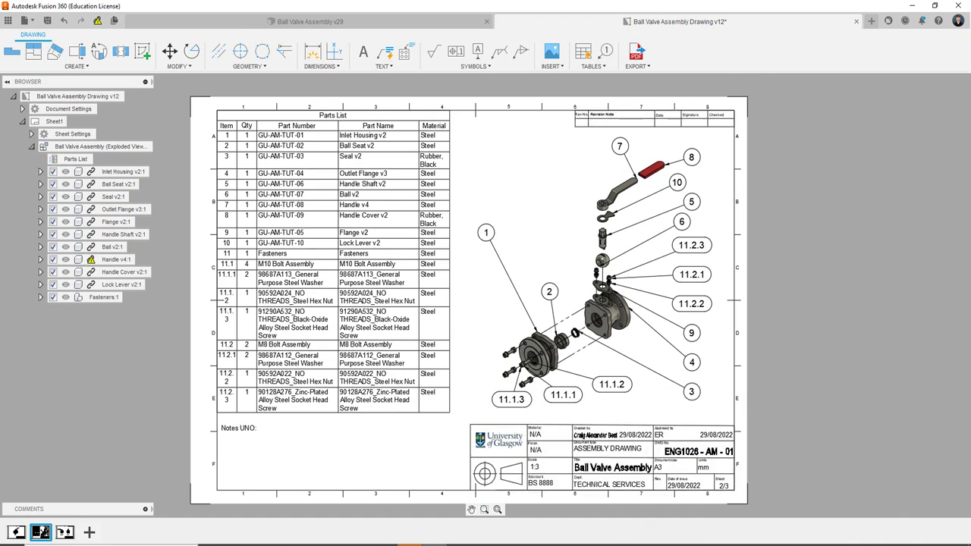
pyautogui.click(64, 533)
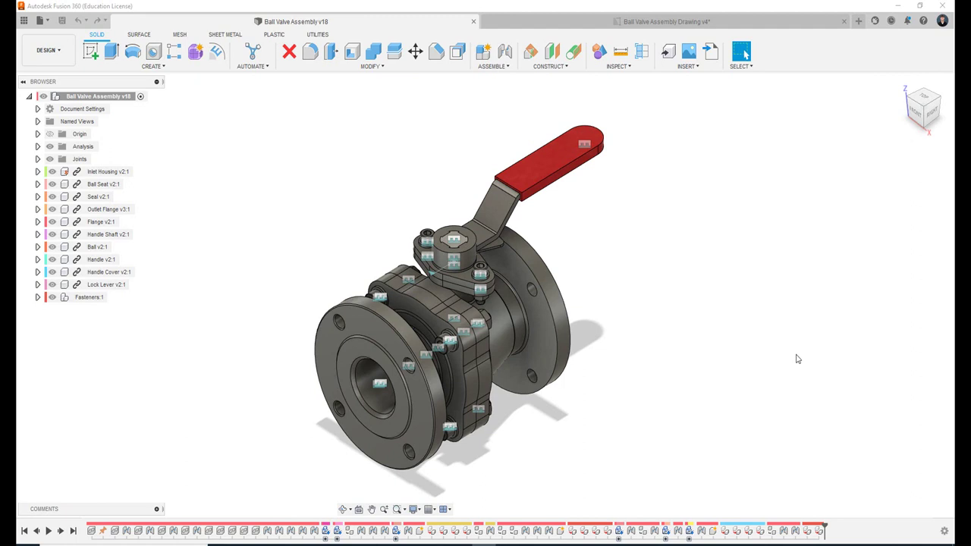
# Glance at the existing assembly drawing, return to the 3D design, and bring up New Drawing options.
pyautogui.click(616, 23)
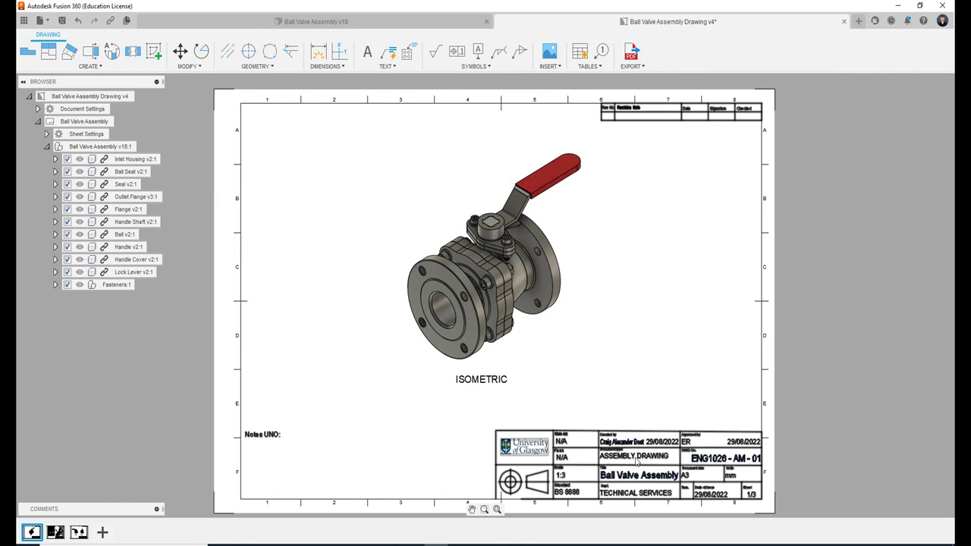
pyautogui.click(311, 22)
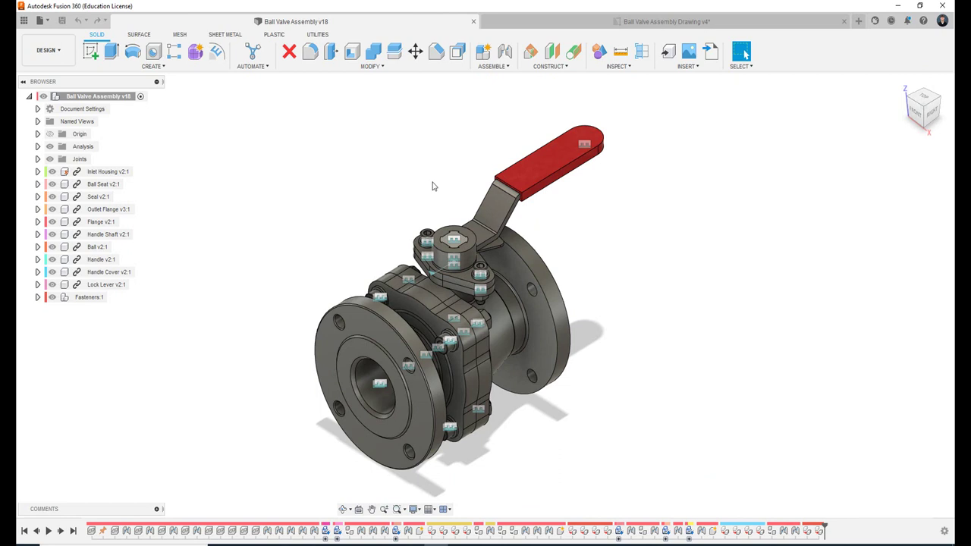
pyautogui.click(46, 20)
pyautogui.moveTo(61, 71)
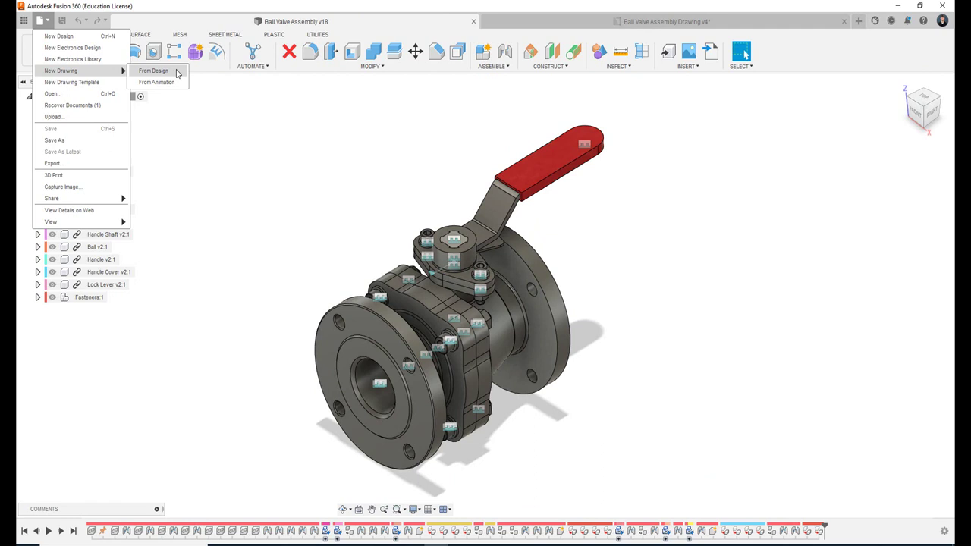
# Set up a From Design drawing: Full Assembly, Create New, UoG_A3_Template, then close the setup.
pyautogui.click(154, 71)
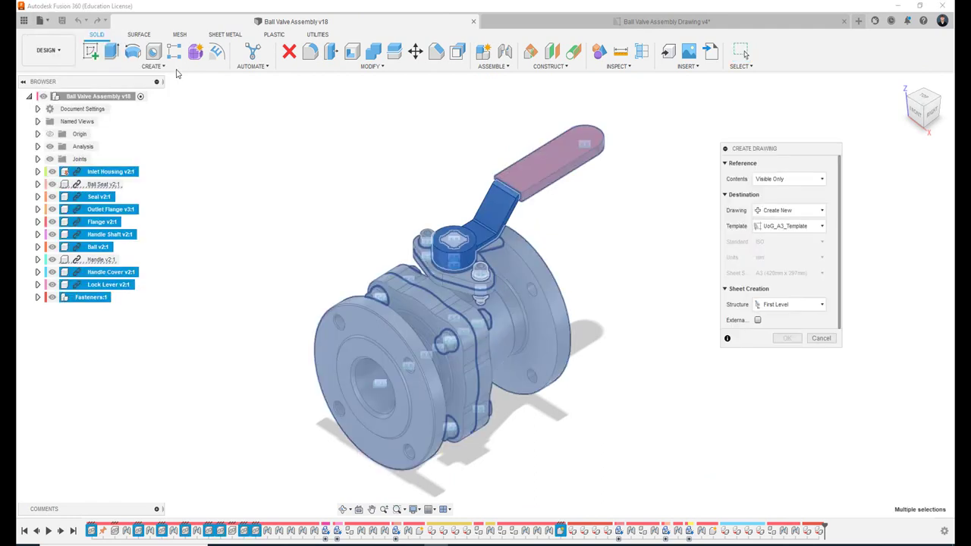
pyautogui.click(797, 182)
pyautogui.click(793, 194)
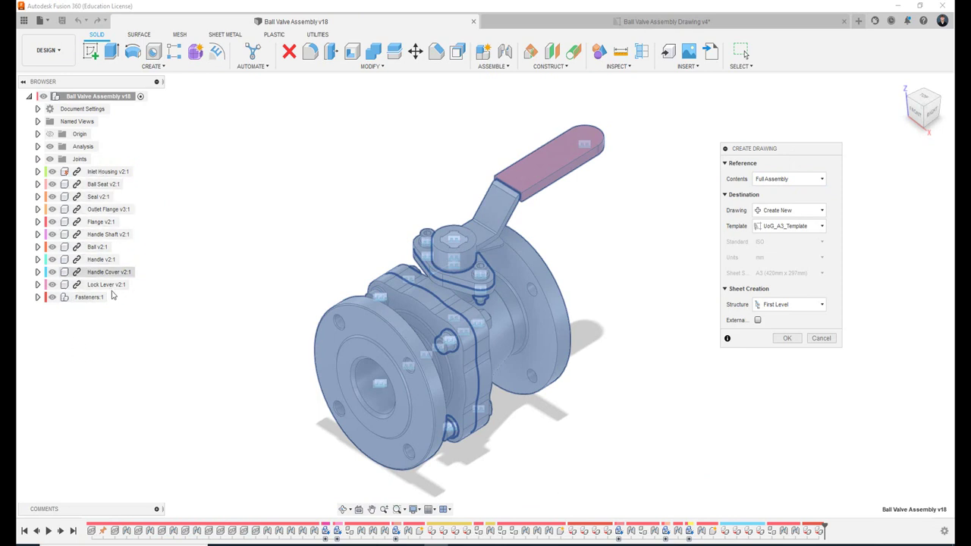
pyautogui.click(786, 211)
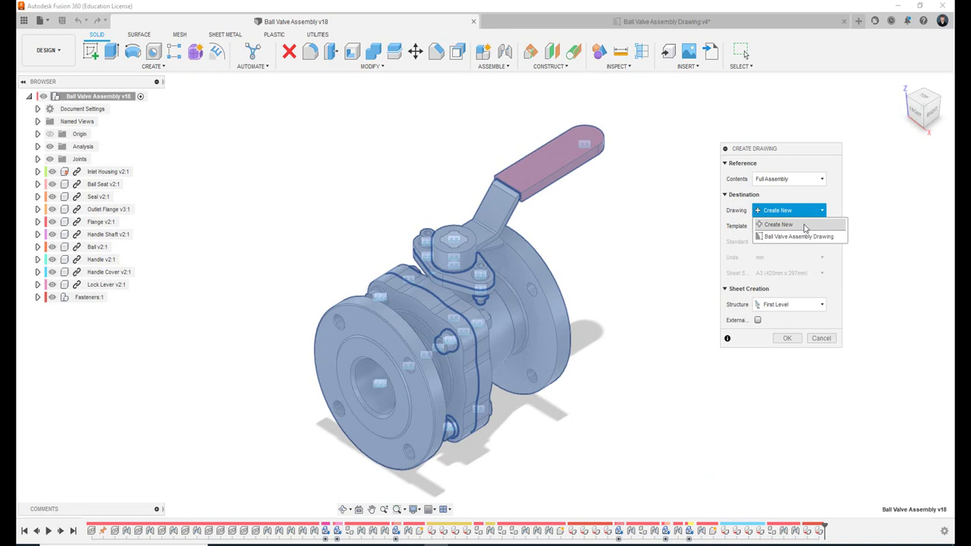
pyautogui.click(806, 225)
pyautogui.click(796, 196)
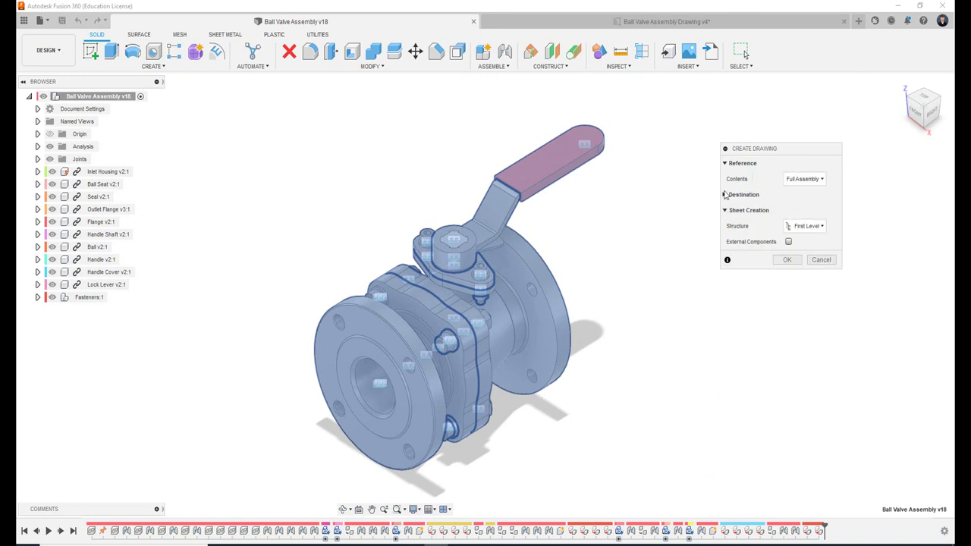
pyautogui.click(731, 195)
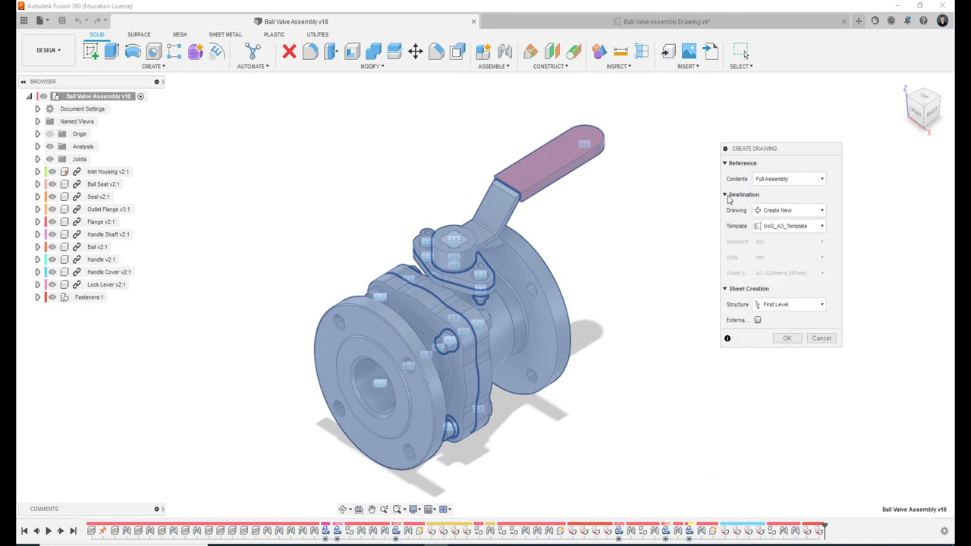
pyautogui.click(783, 228)
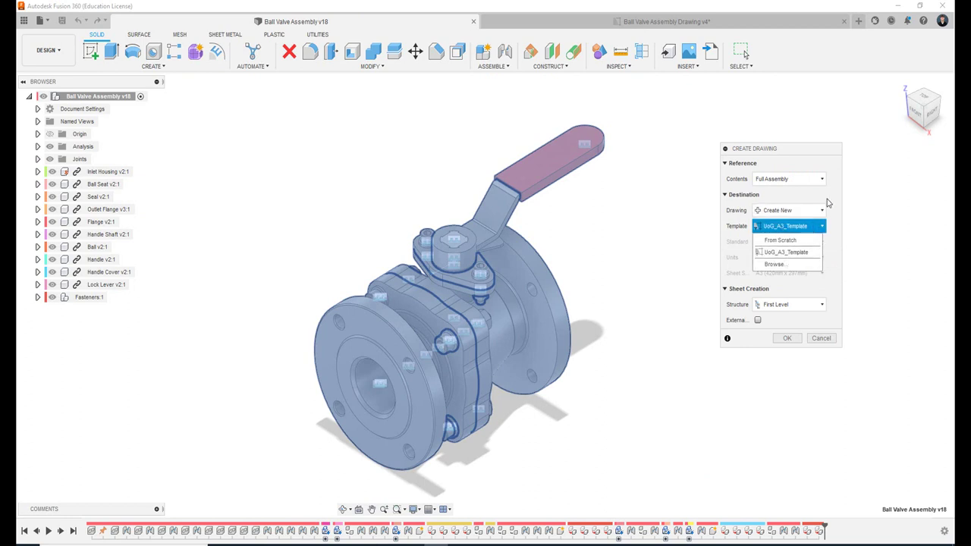
pyautogui.click(730, 195)
pyautogui.click(730, 194)
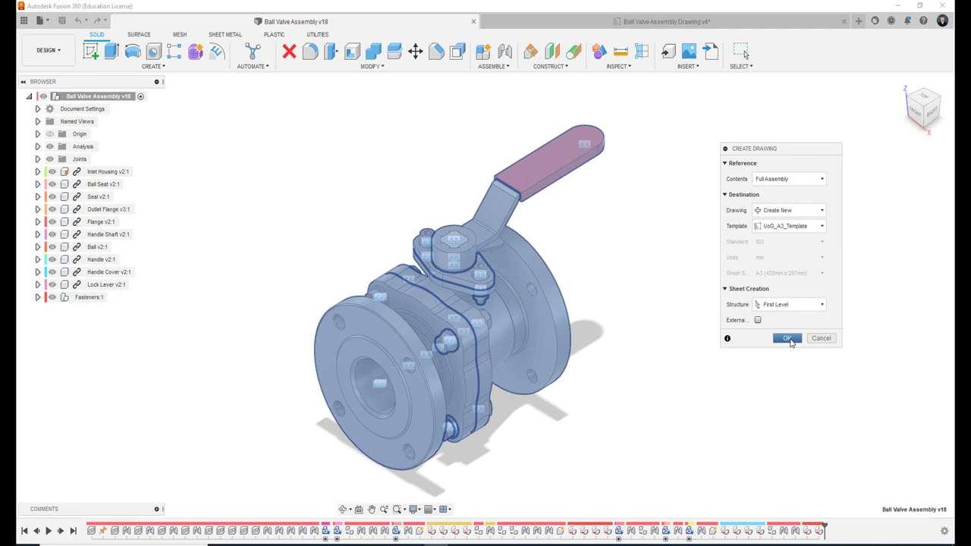
pyautogui.click(814, 338)
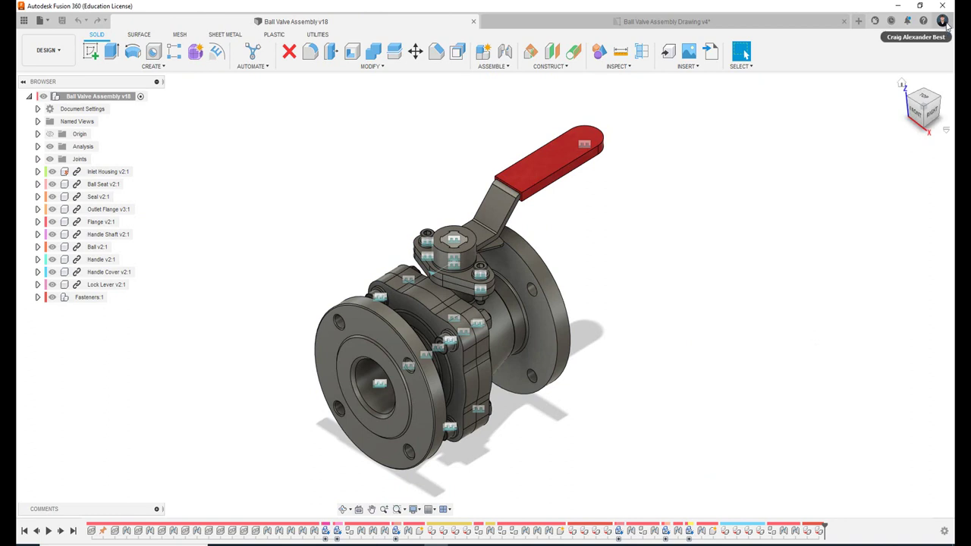
pyautogui.click(946, 23)
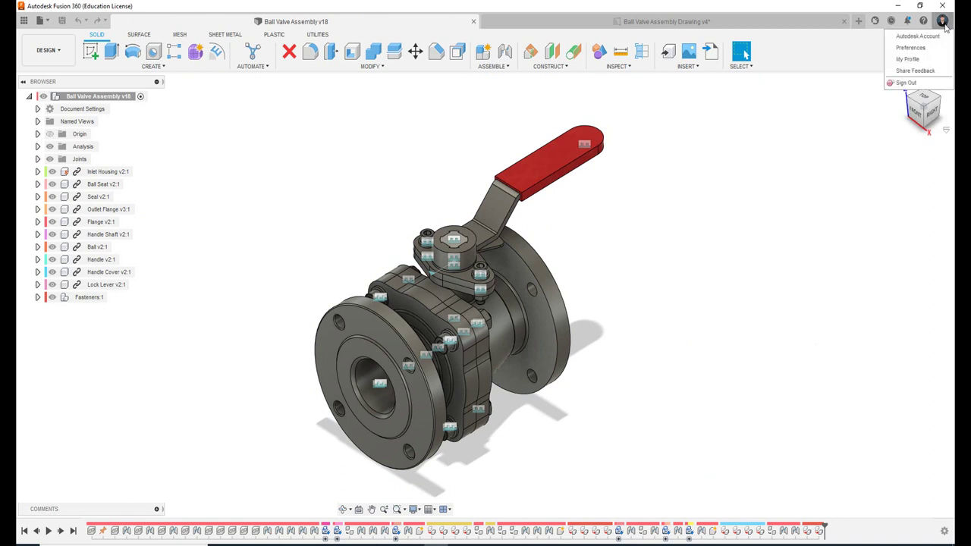
pyautogui.click(910, 48)
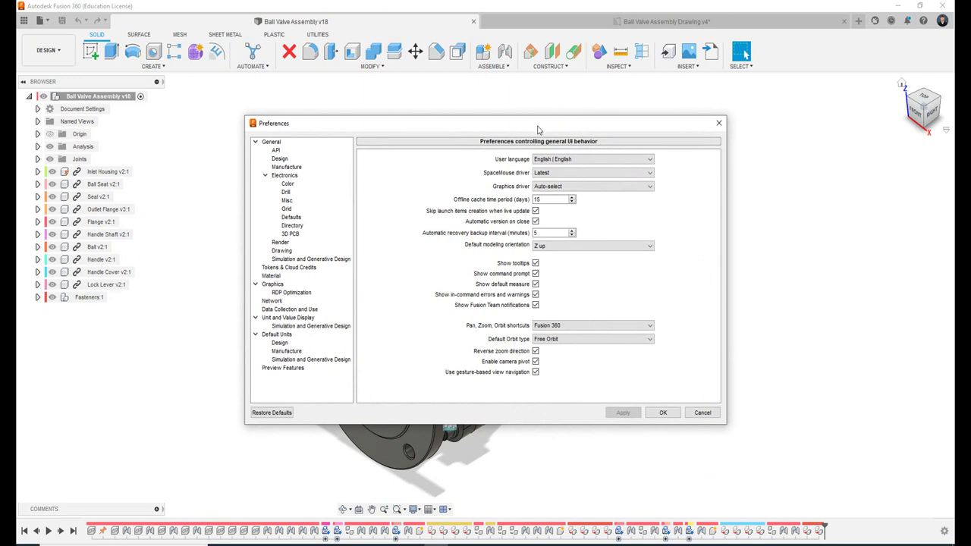
pyautogui.moveTo(540, 127); pyautogui.dragTo(545, 116)
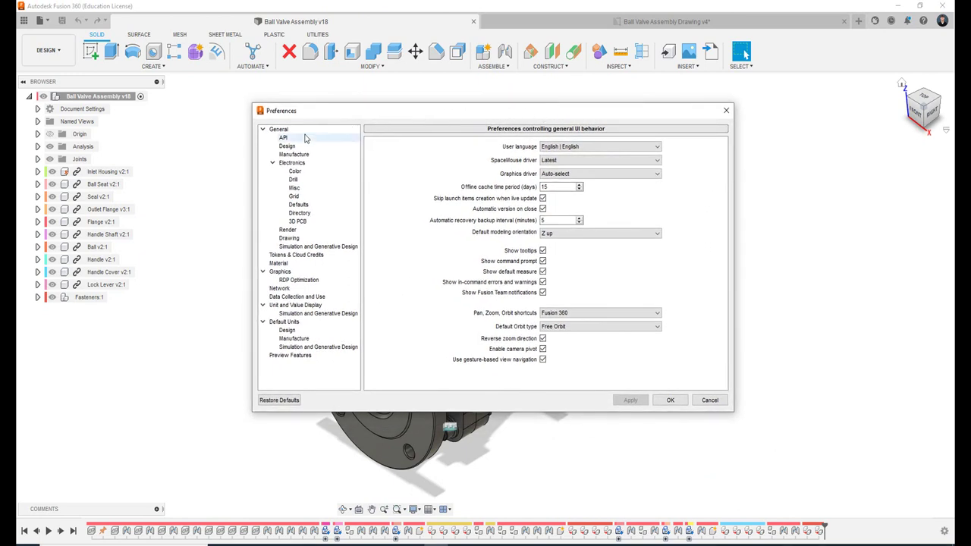
pyautogui.click(292, 163)
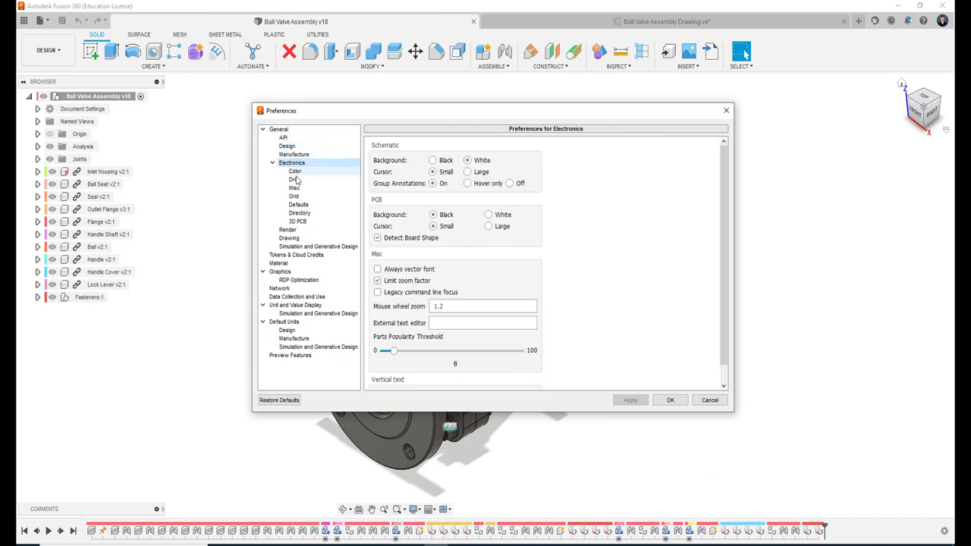
pyautogui.click(296, 240)
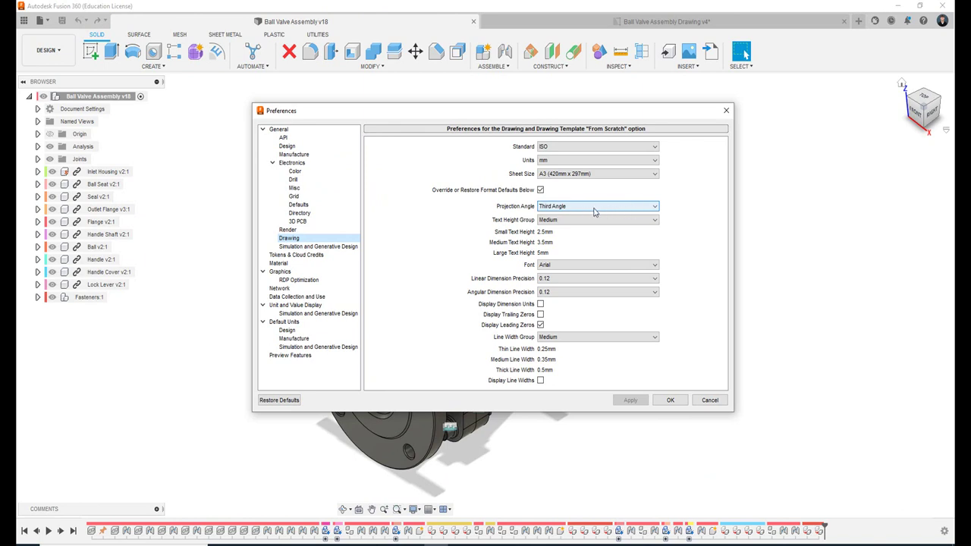
pyautogui.click(612, 208)
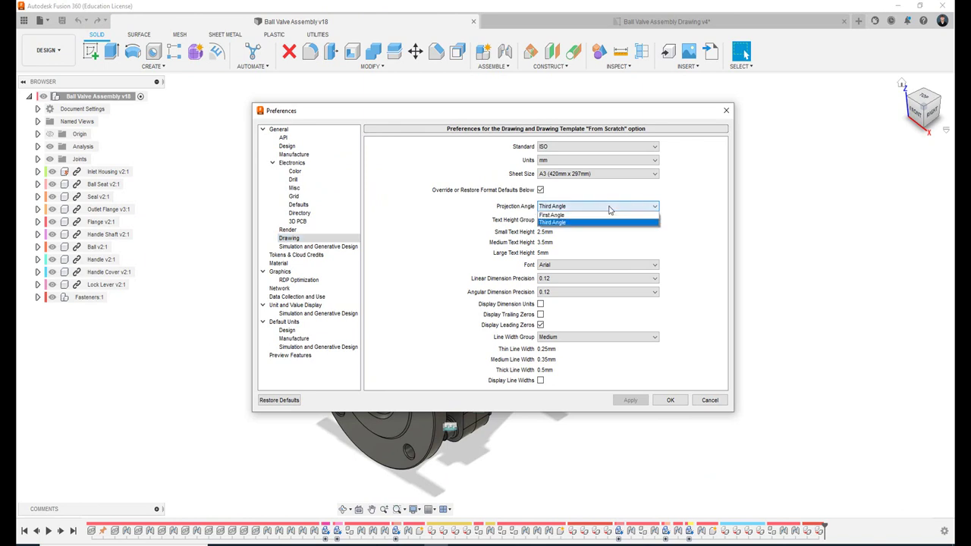
pyautogui.click(583, 226)
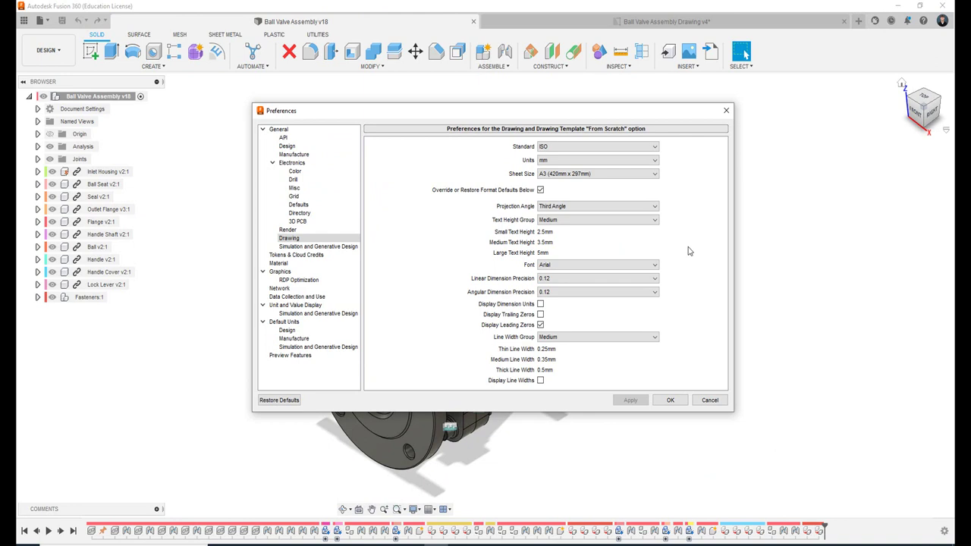
pyautogui.click(668, 402)
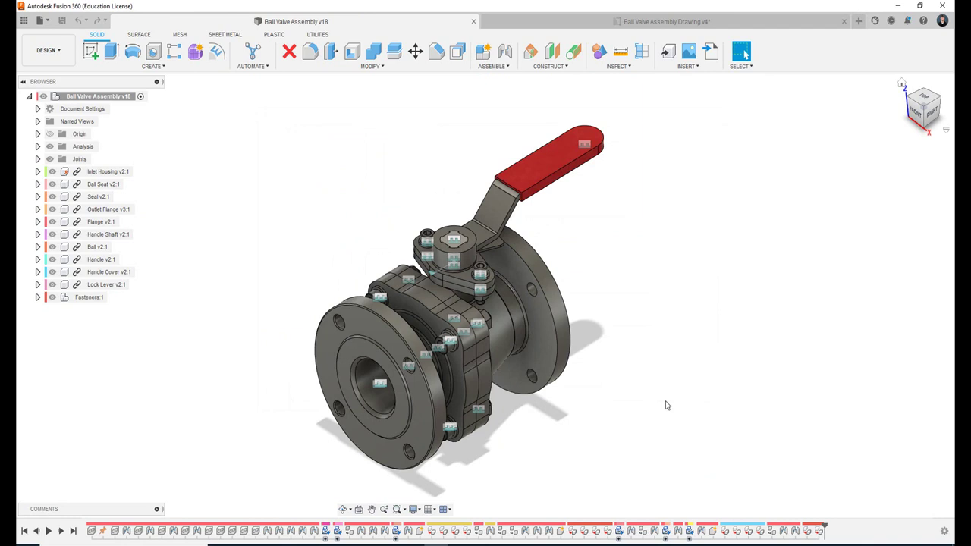
# Create a new From Design drawing with Full Assembly contents and confirm it.
pyautogui.click(45, 23)
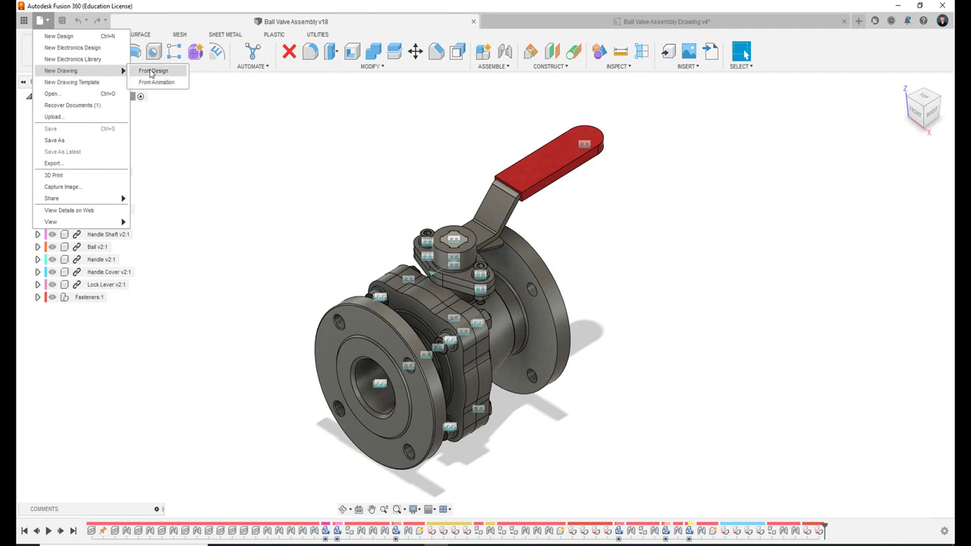
pyautogui.click(153, 70)
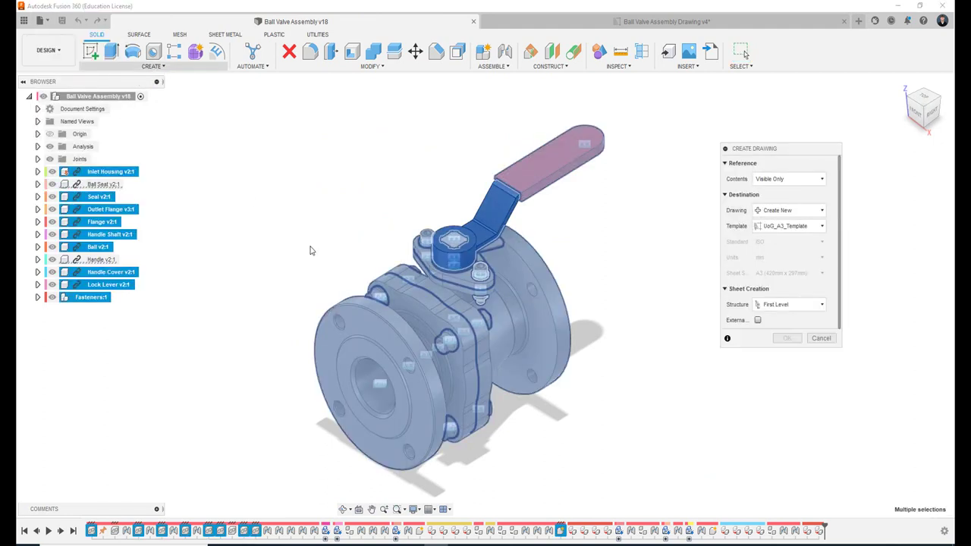
pyautogui.click(783, 182)
pyautogui.click(782, 199)
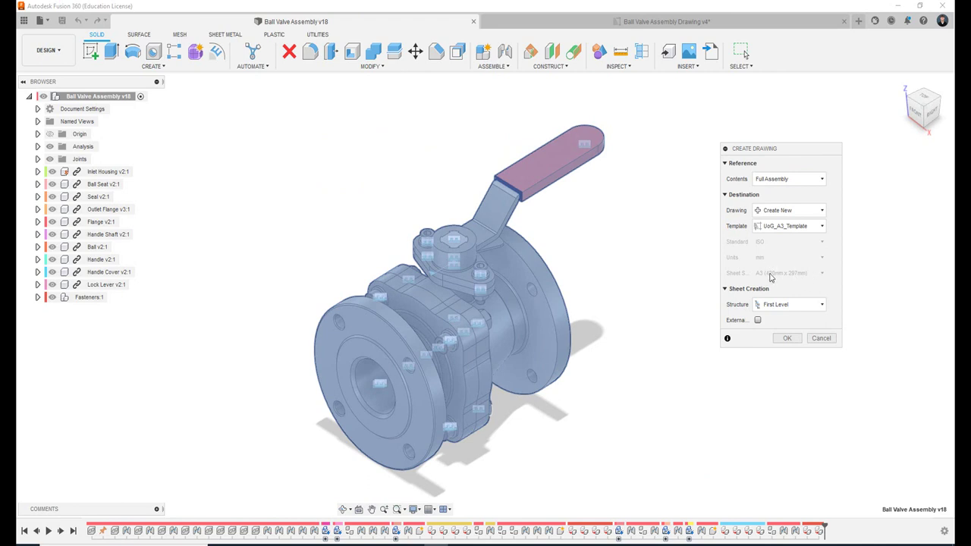
pyautogui.click(789, 338)
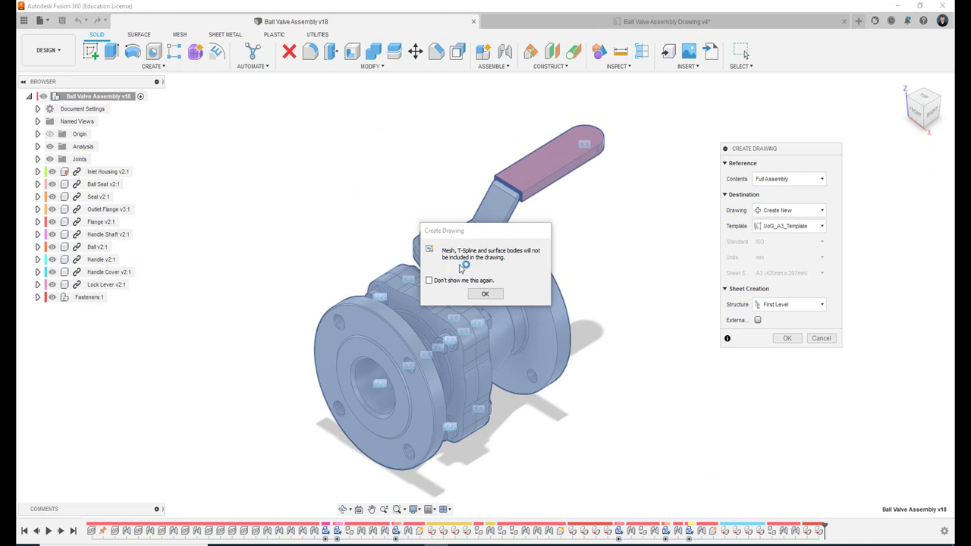
# Dismiss the excluded-bodies notice to open the new drawing sheet and zoom in.
pyautogui.click(484, 296)
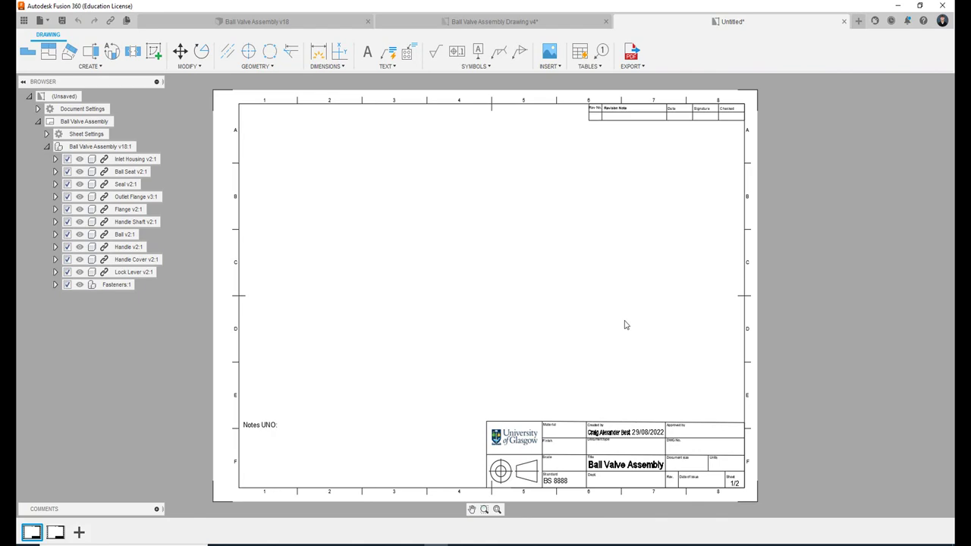
pyautogui.scroll(3, 672, 493)
pyautogui.scroll(2, 671, 493)
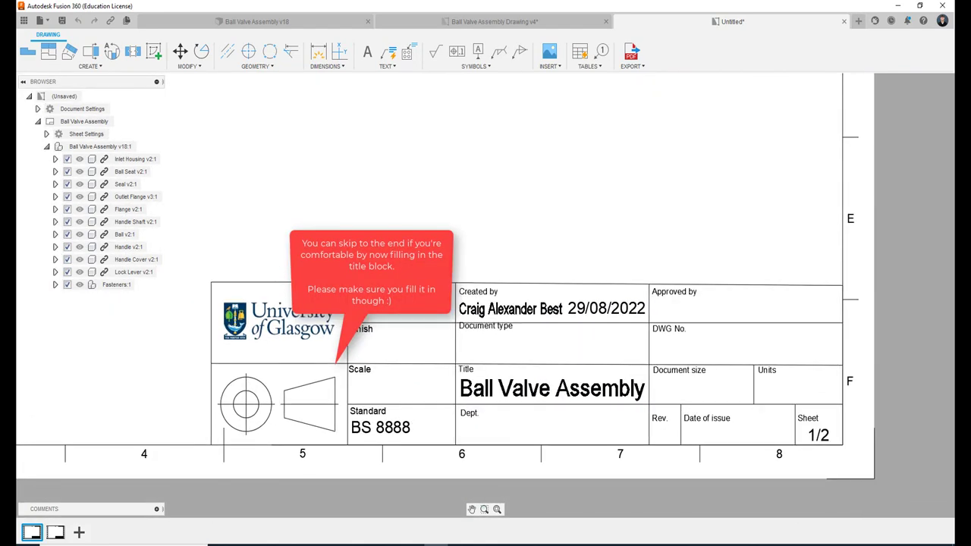
# Enter title block editing and set Material and Finish to N/A.
pyautogui.doubleClick(365, 334)
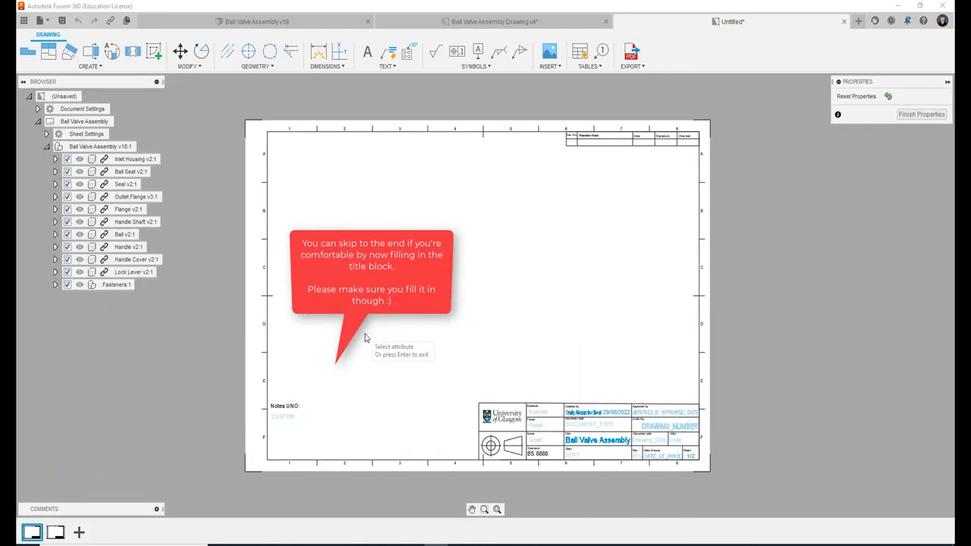
pyautogui.scroll(1, 564, 448)
pyautogui.scroll(3, 564, 449)
pyautogui.scroll(2, 565, 448)
pyautogui.click(498, 338)
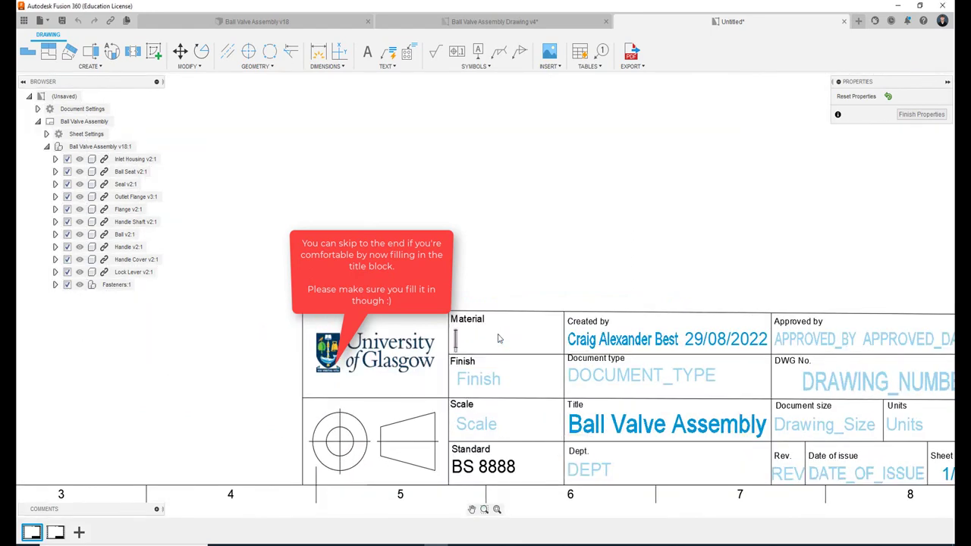
pyautogui.write('N/A')
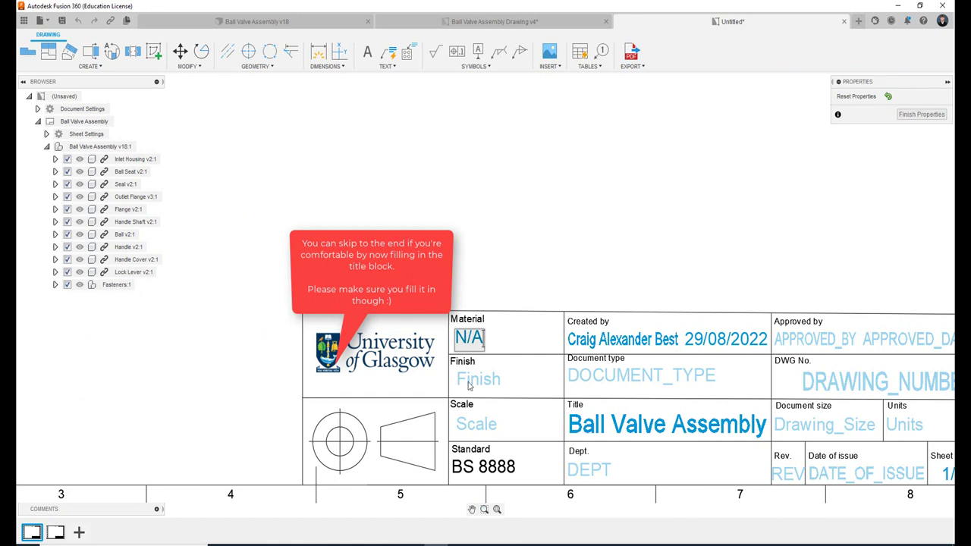
pyautogui.click(470, 385)
pyautogui.write('N')
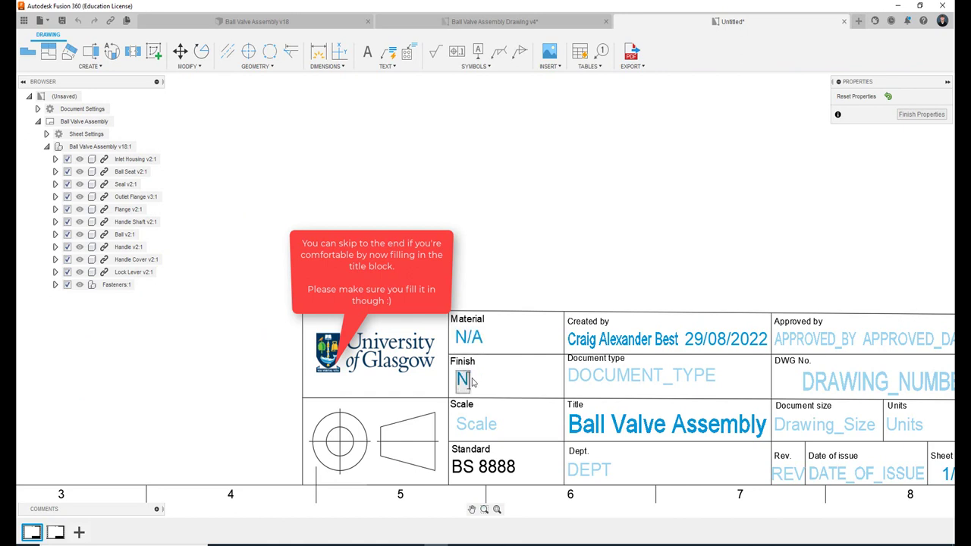
pyautogui.write('/A')
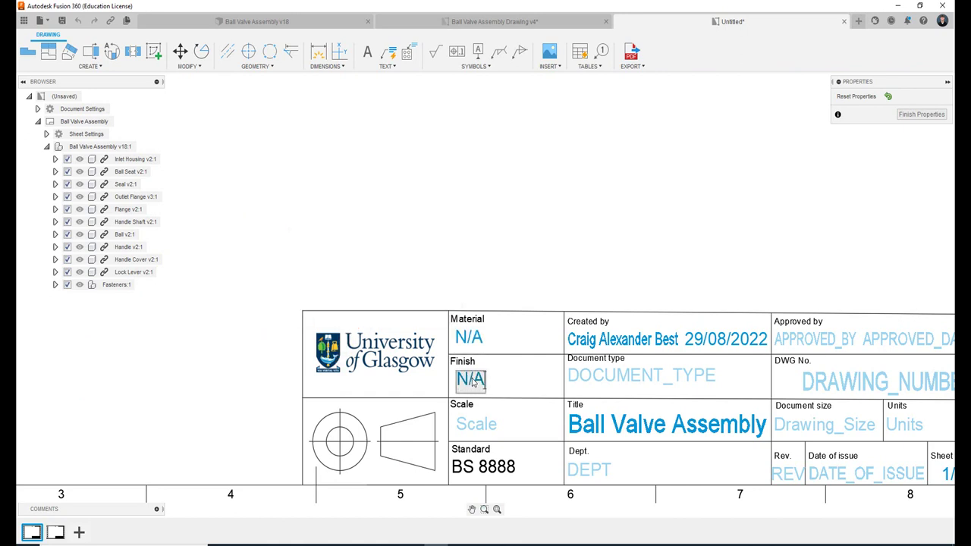
pyautogui.click(472, 430)
# Set the title block Scale to 1:3 UNO.
pyautogui.doubleClick(469, 429)
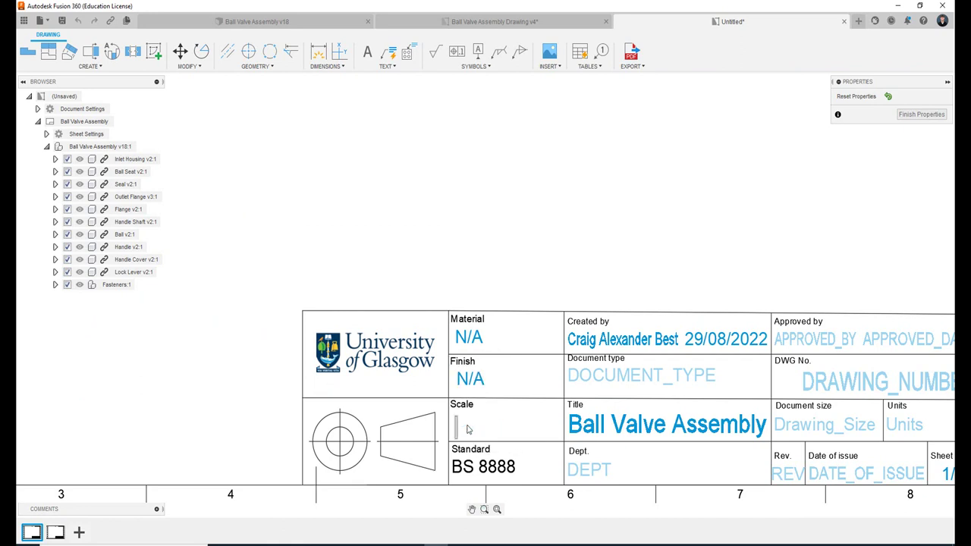
pyautogui.write('1')
pyautogui.press('BackSpace')
pyautogui.write('1:')
pyautogui.write('3')
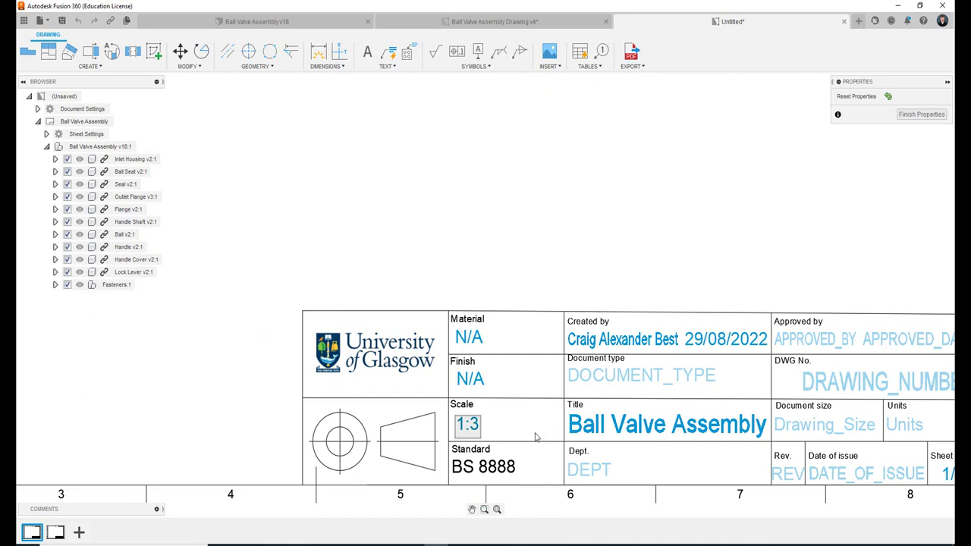
pyautogui.write(' un')
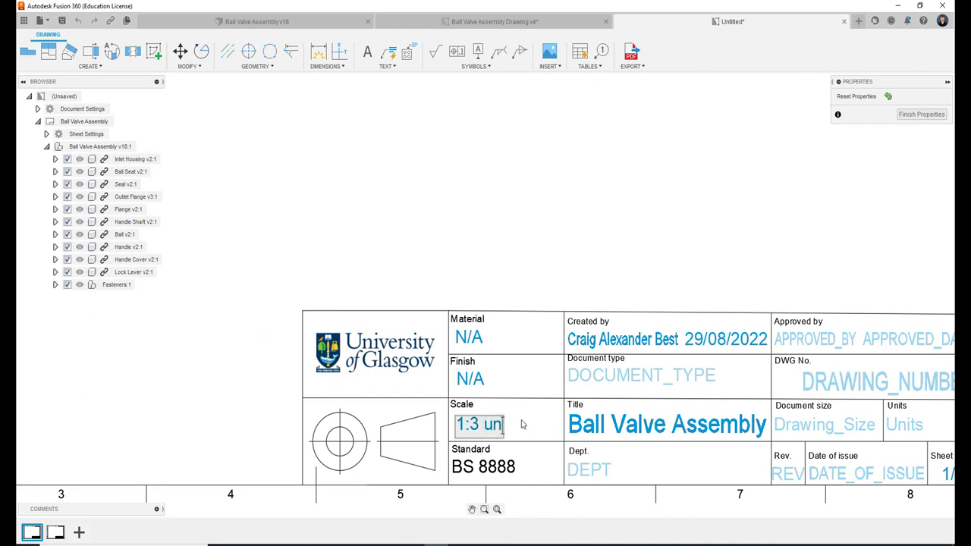
pyautogui.press('BackSpace')
pyautogui.press('BackSpace')
pyautogui.write('UNO')
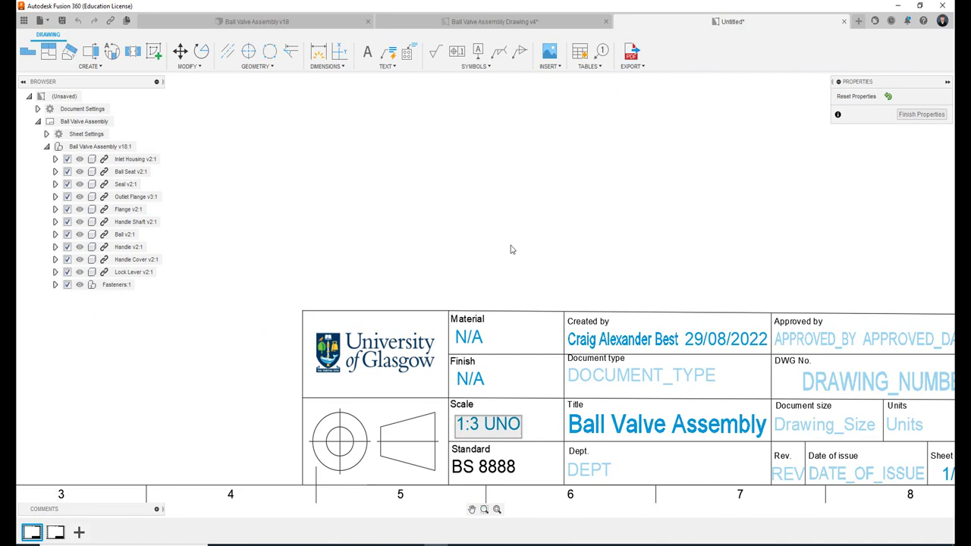
pyautogui.scroll(-1, 511, 248)
pyautogui.scroll(-1, 510, 248)
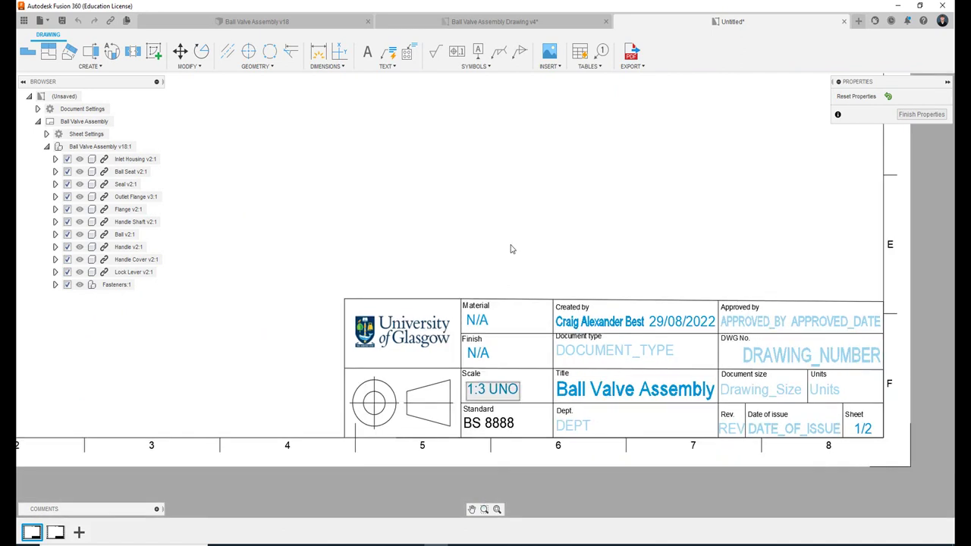
pyautogui.scroll(-1, 511, 248)
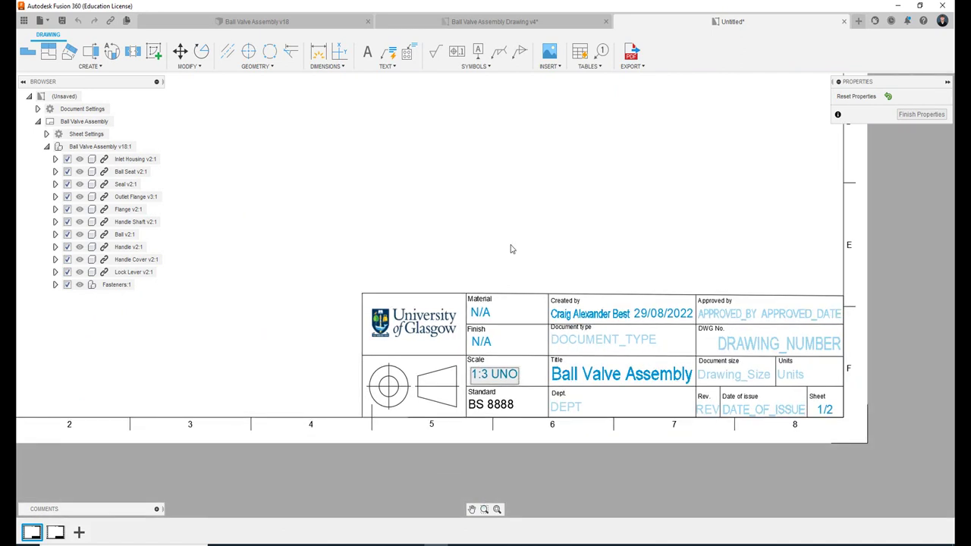
pyautogui.click(608, 239)
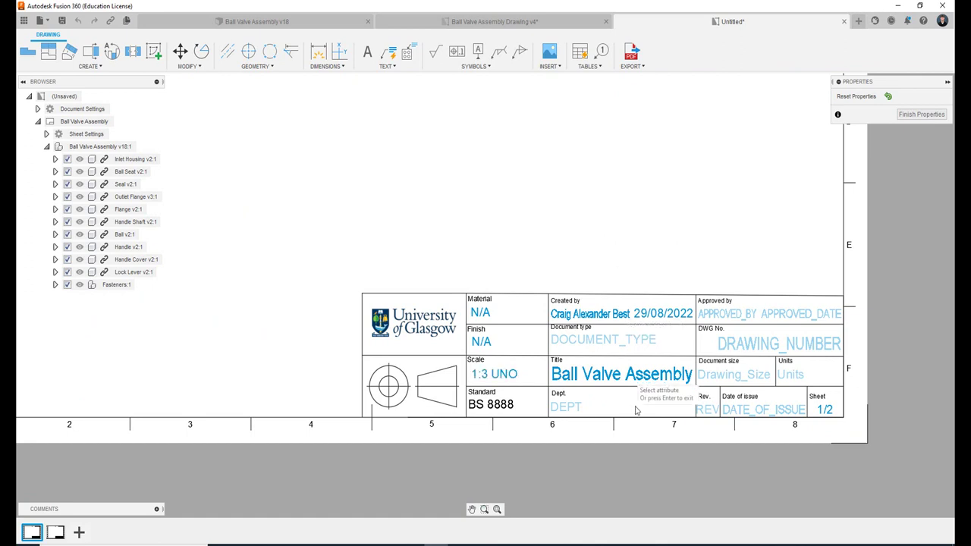
# Set Document type to ASSEMBLY DRAWING and Dept to TECH SERVICES.
pyautogui.scroll(2, 617, 384)
pyautogui.click(605, 327)
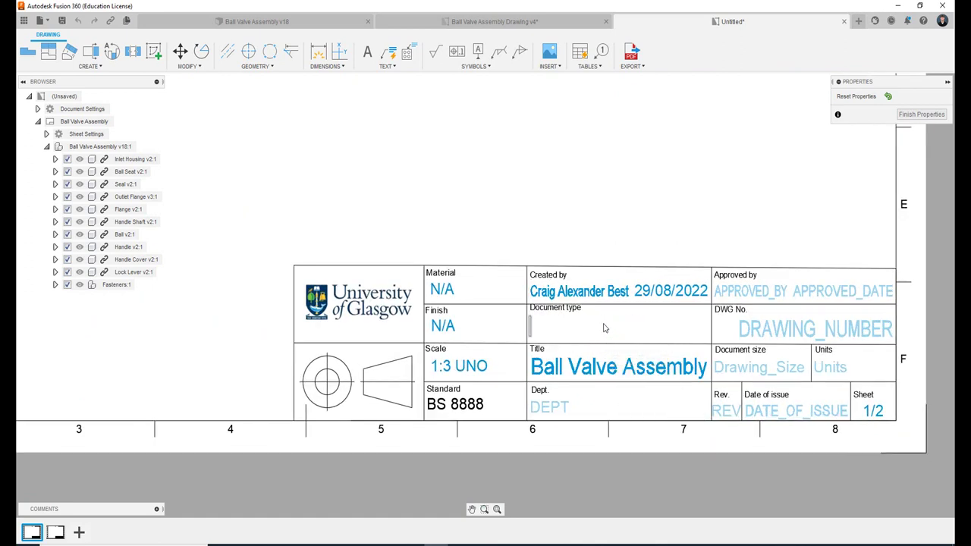
pyautogui.write('ASSEMBLY')
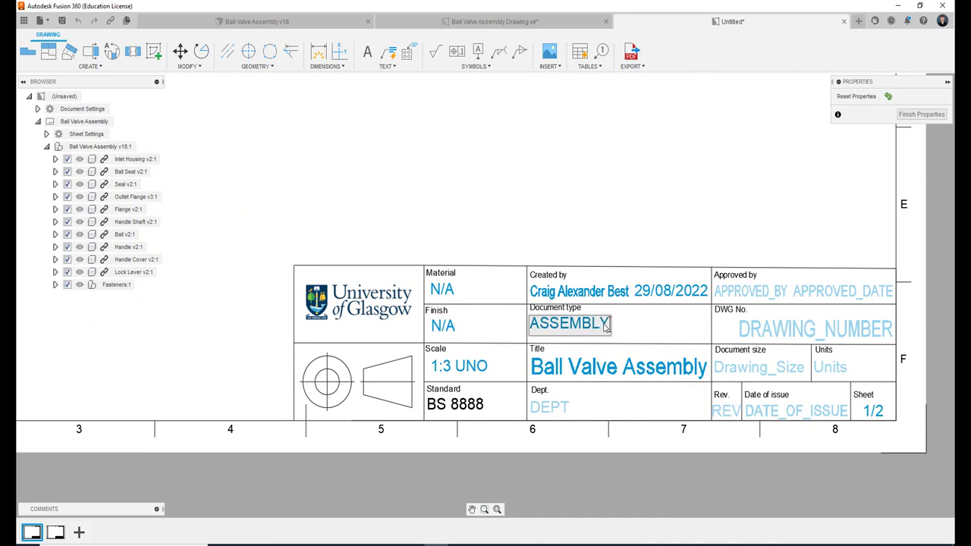
pyautogui.write(' DRAWING')
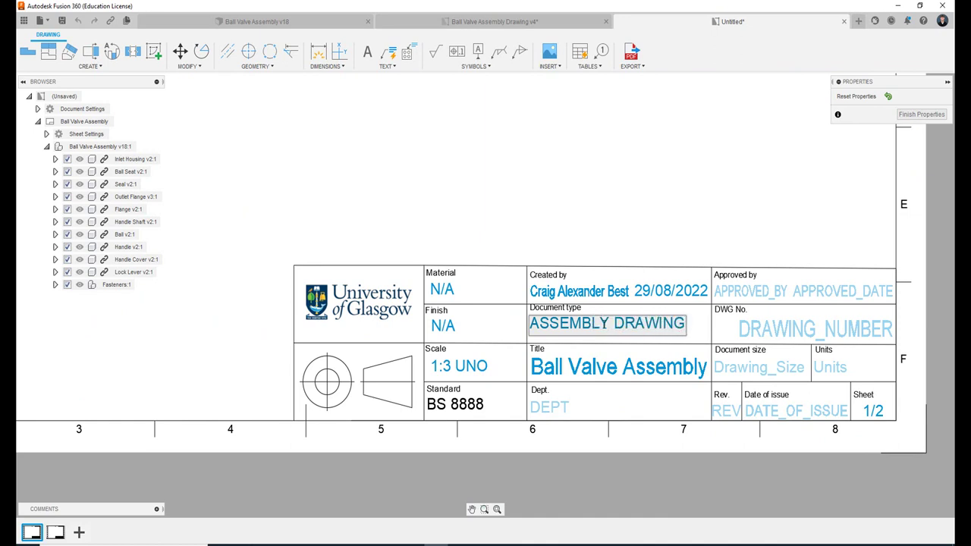
pyautogui.scroll(-1, 605, 326)
pyautogui.scroll(1, 646, 375)
pyautogui.click(554, 404)
pyautogui.click(554, 404)
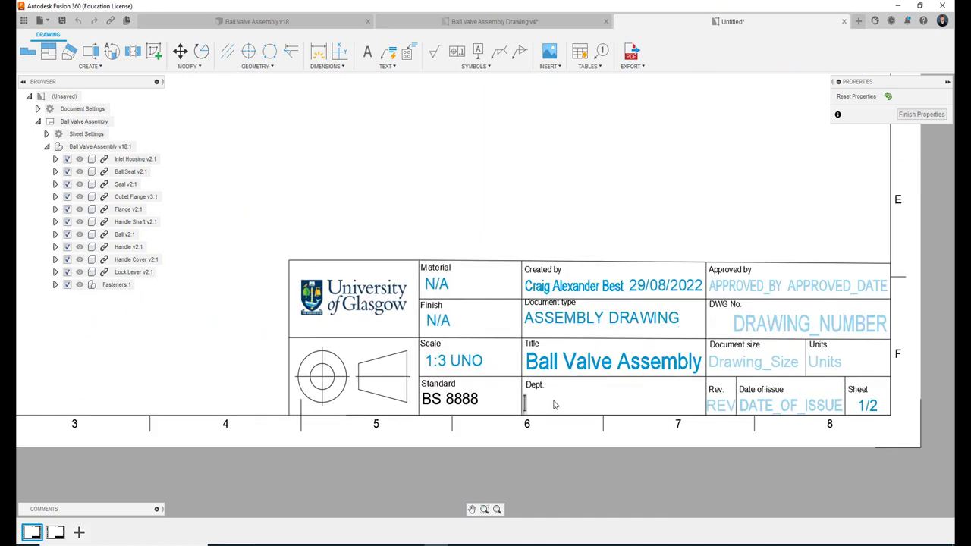
pyautogui.write('TECH SE')
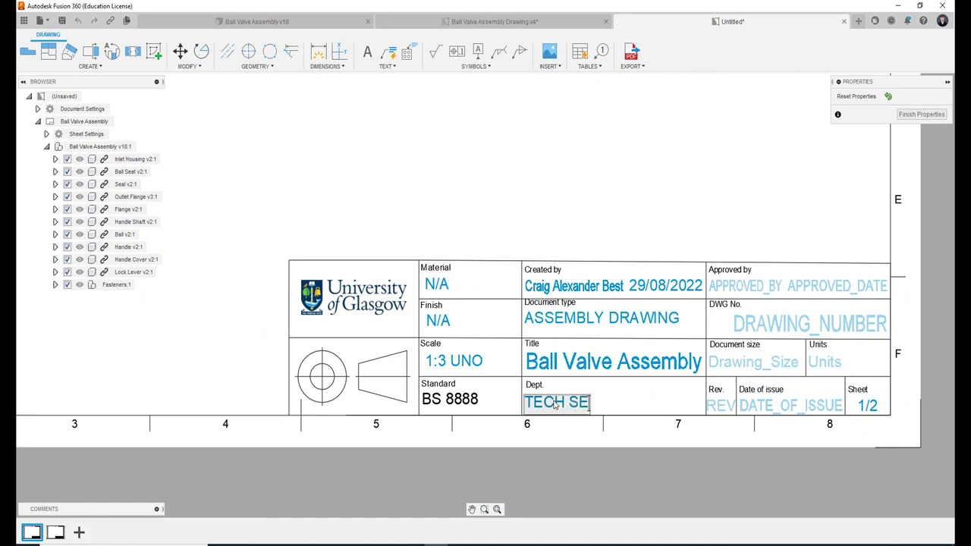
pyautogui.write('RBI')
pyautogui.press('BackSpace')
pyautogui.press('BackSpace')
pyautogui.write('VICES')
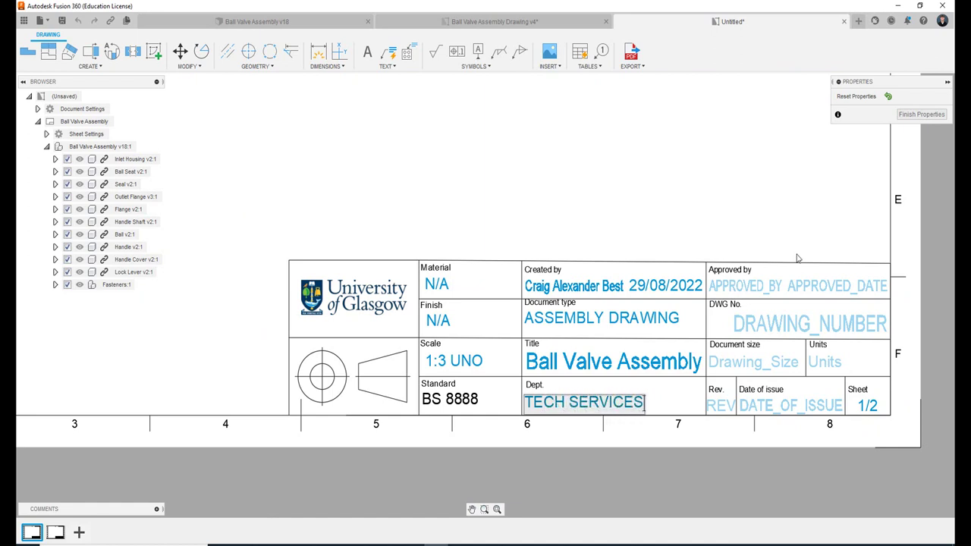
# Fill in the approver's initials and approval date 29/08/2022.
pyautogui.click(745, 286)
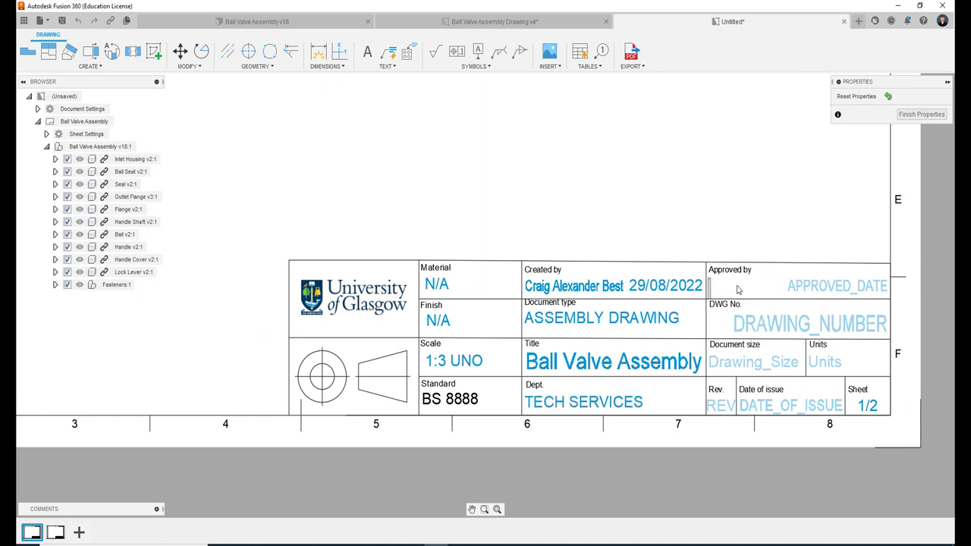
pyautogui.write('ER')
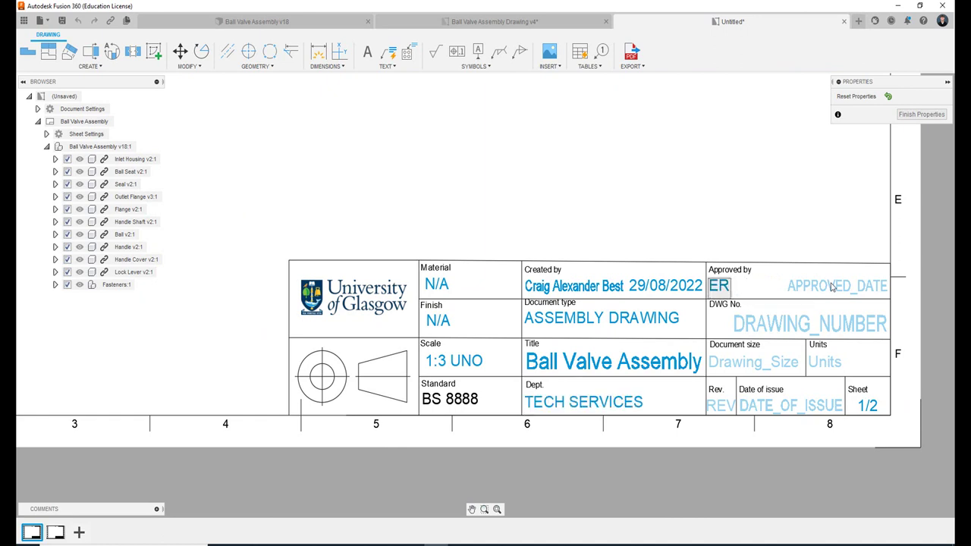
pyautogui.press('Return')
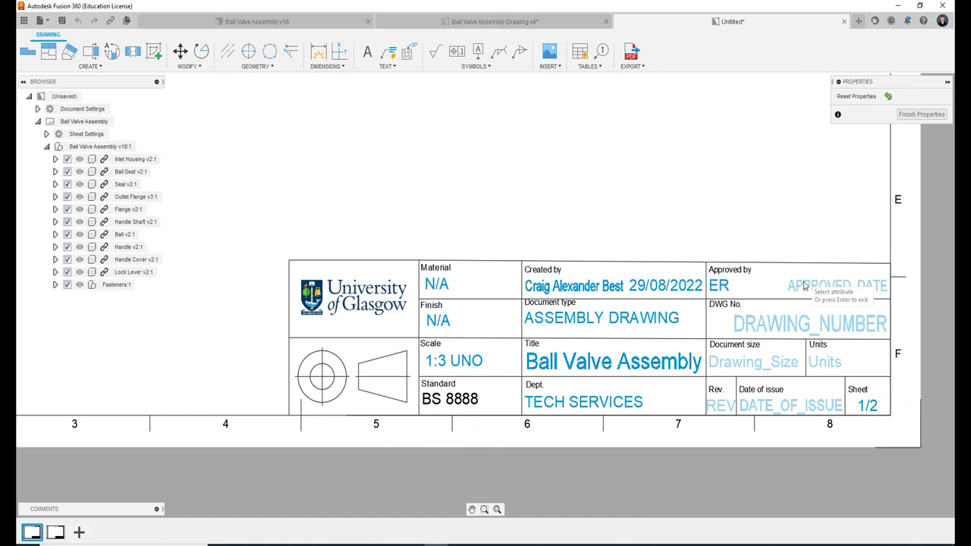
pyautogui.click(802, 287)
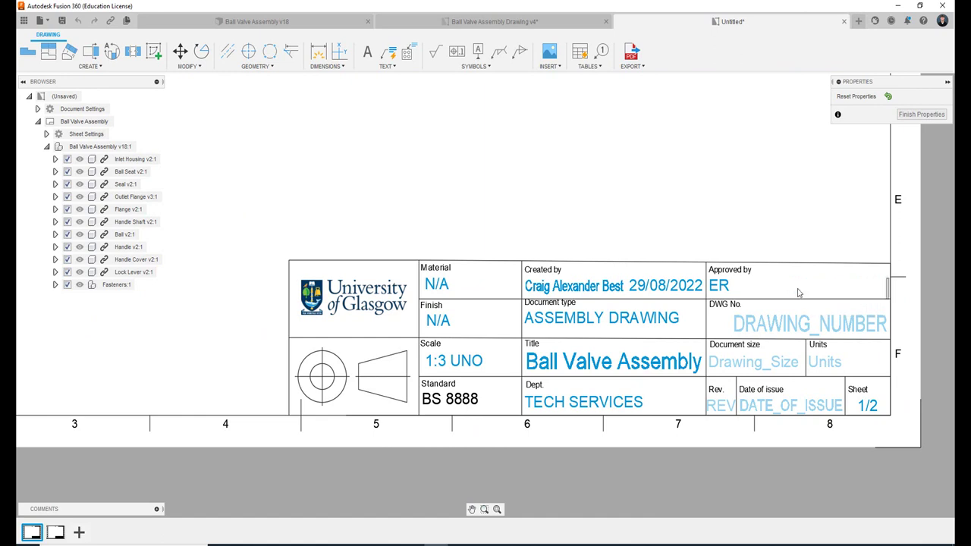
pyautogui.write('29/')
pyautogui.write('08/2022')
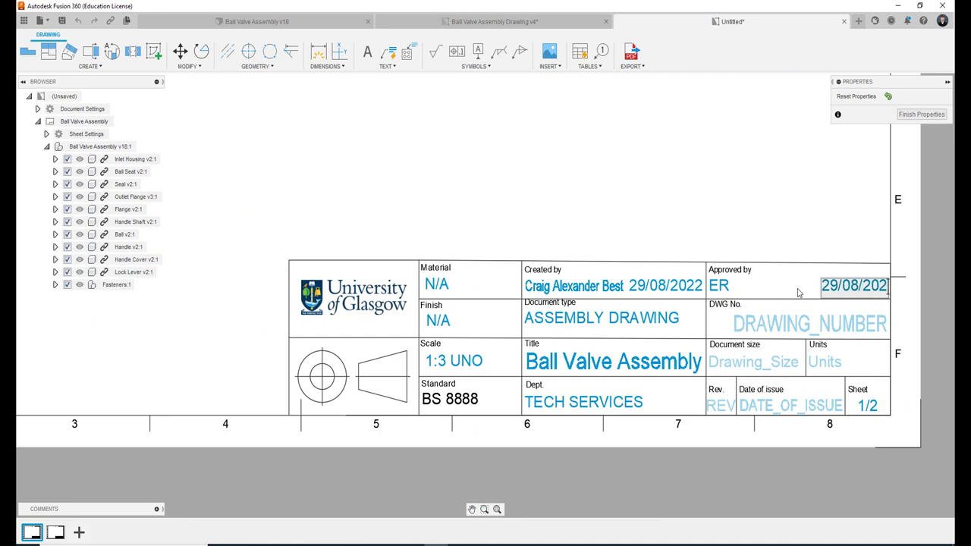
pyautogui.press('Return')
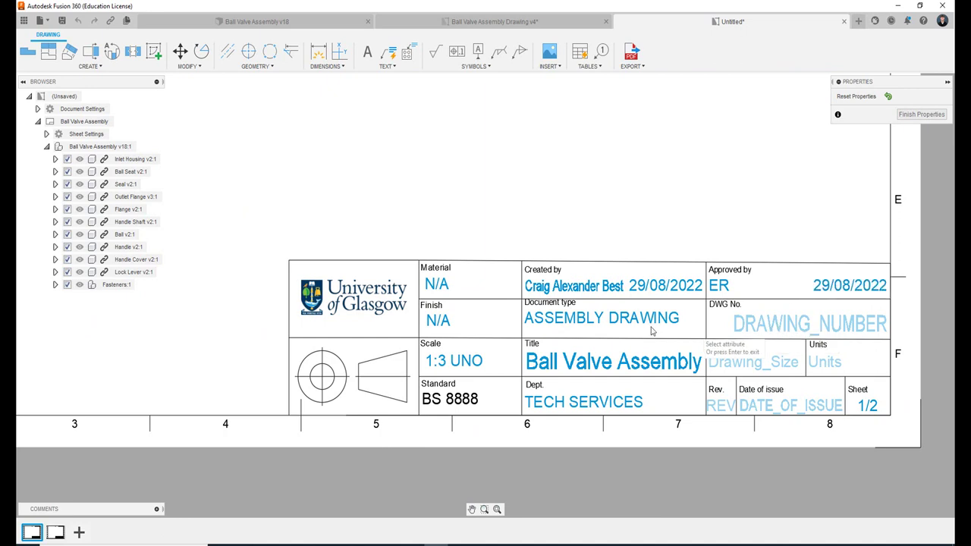
# Set drawing number GU-AM-TUT-01 and document size A3 in the title block.
pyautogui.click(754, 323)
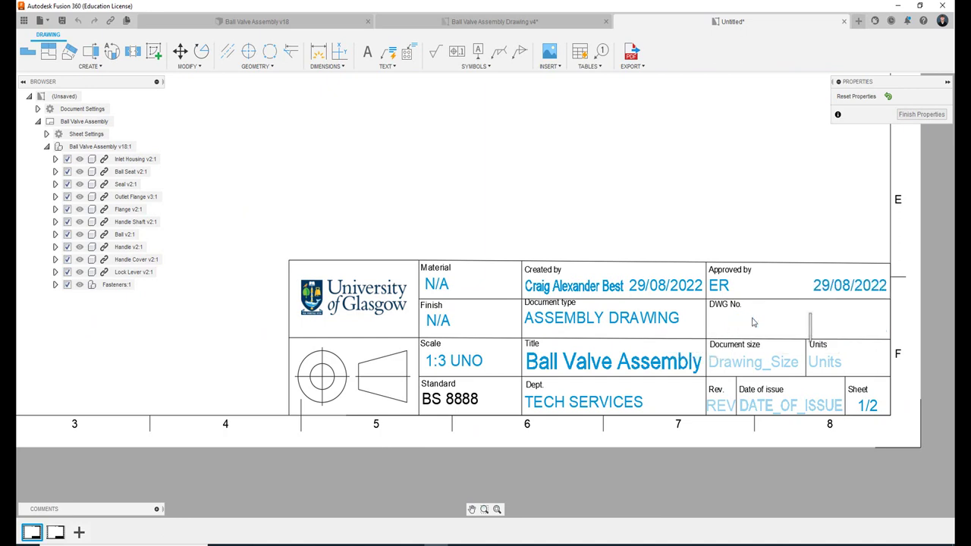
pyautogui.write('G')
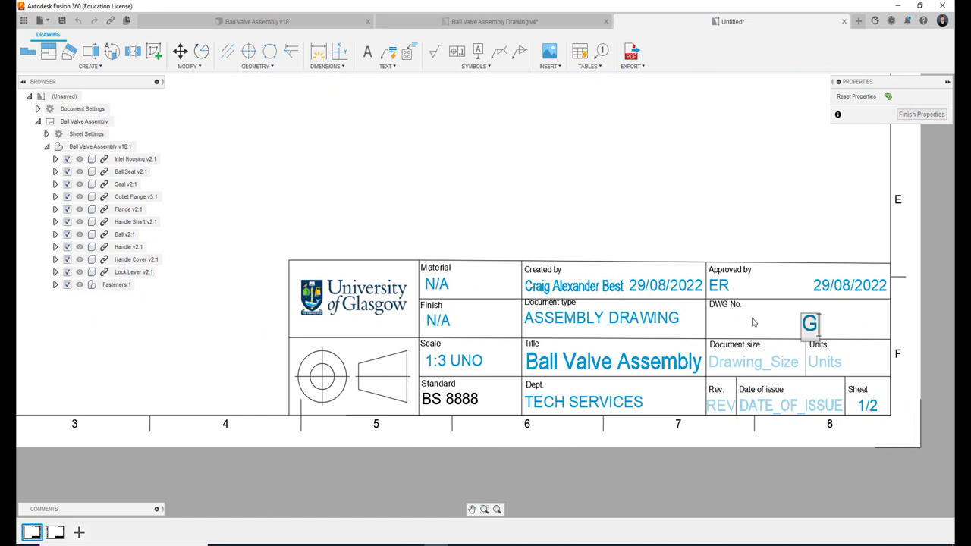
pyautogui.write('U-AM')
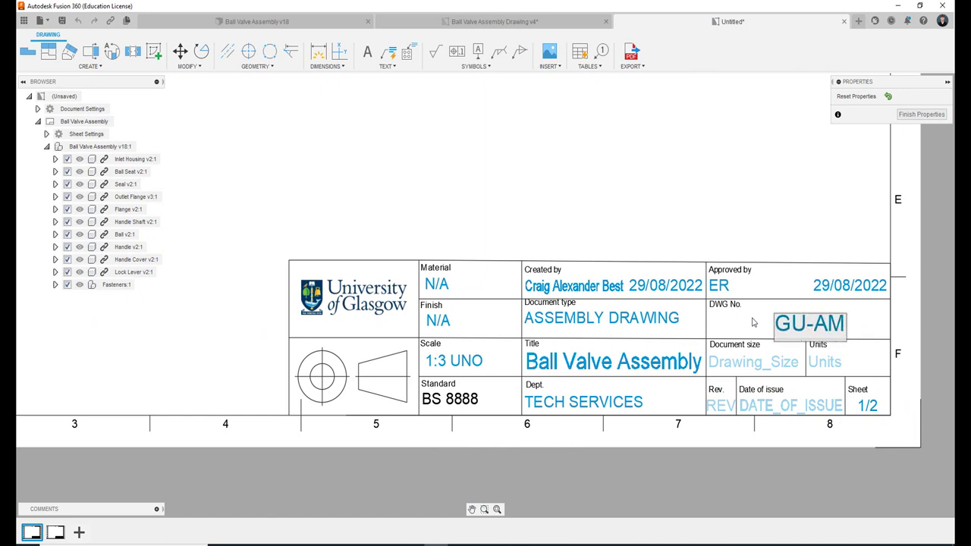
pyautogui.write('-')
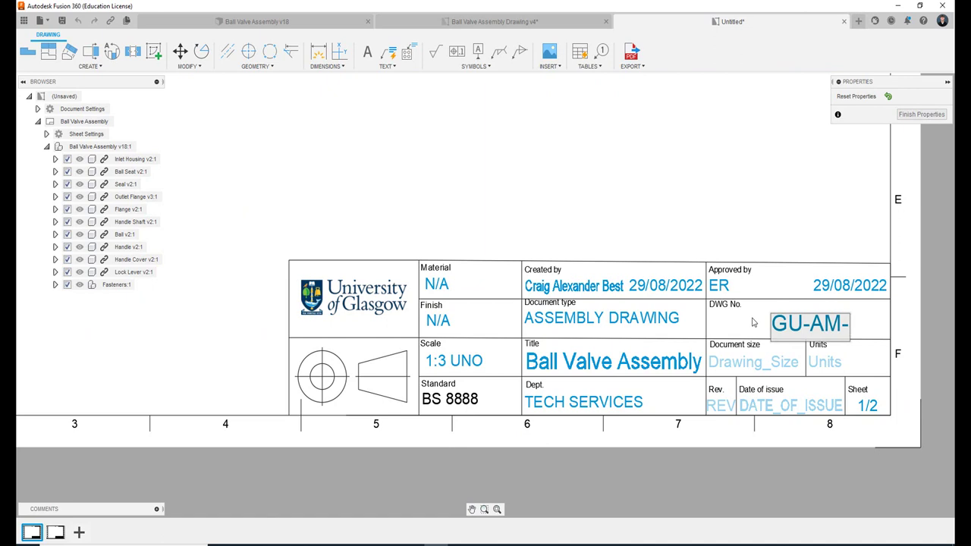
pyautogui.write('TUT')
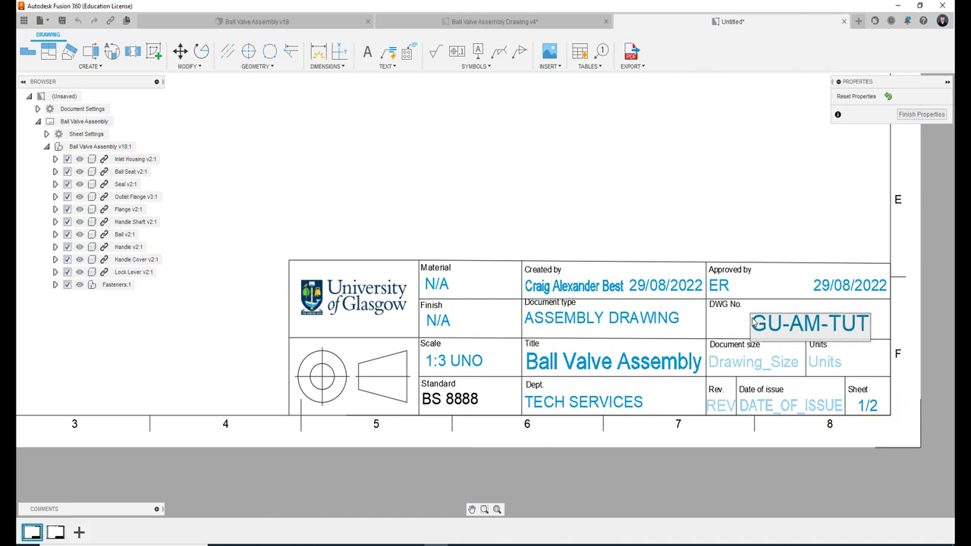
pyautogui.write('-0')
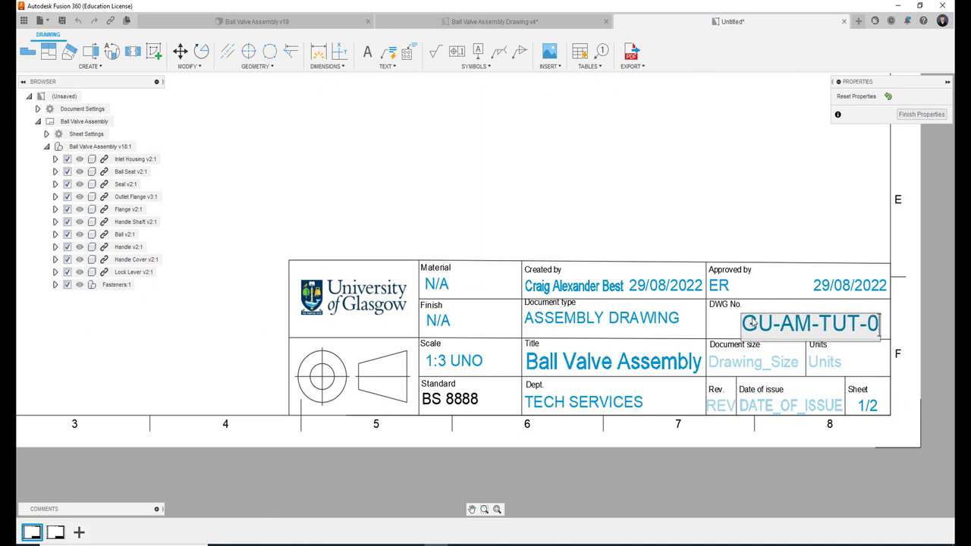
pyautogui.write('1')
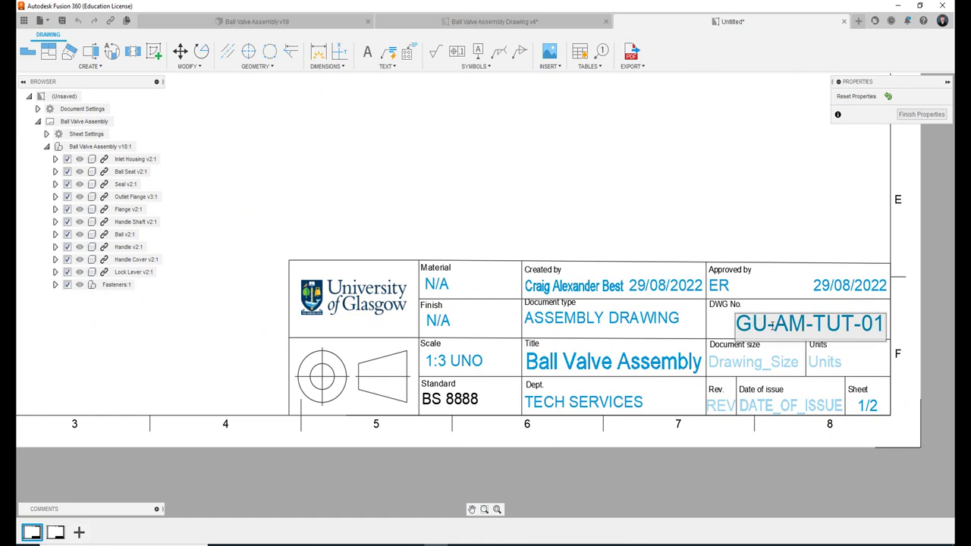
pyautogui.click(921, 329)
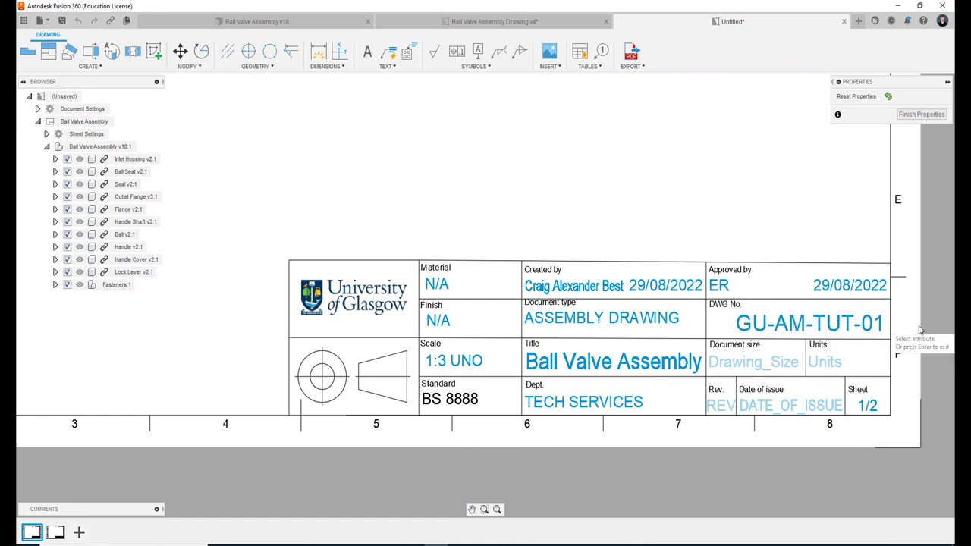
pyautogui.click(743, 365)
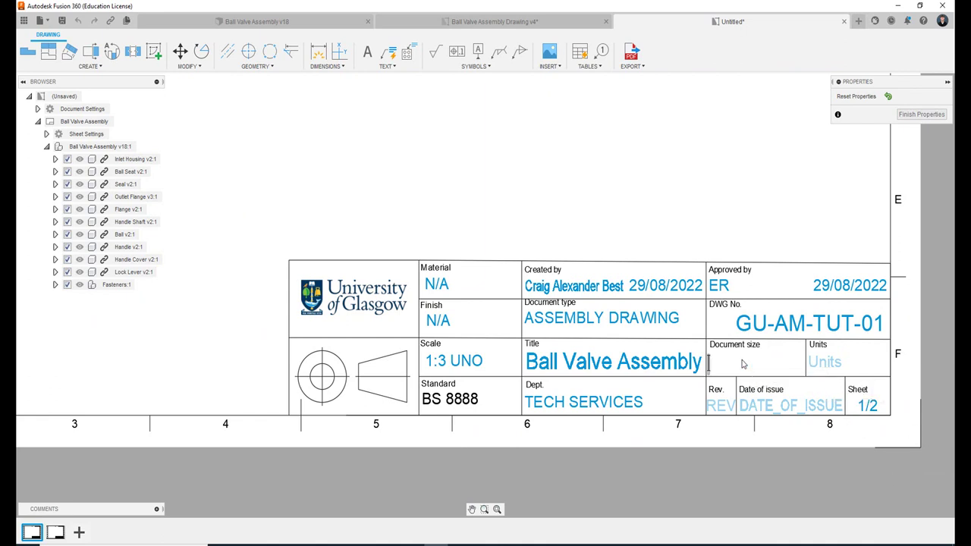
pyautogui.write('A3')
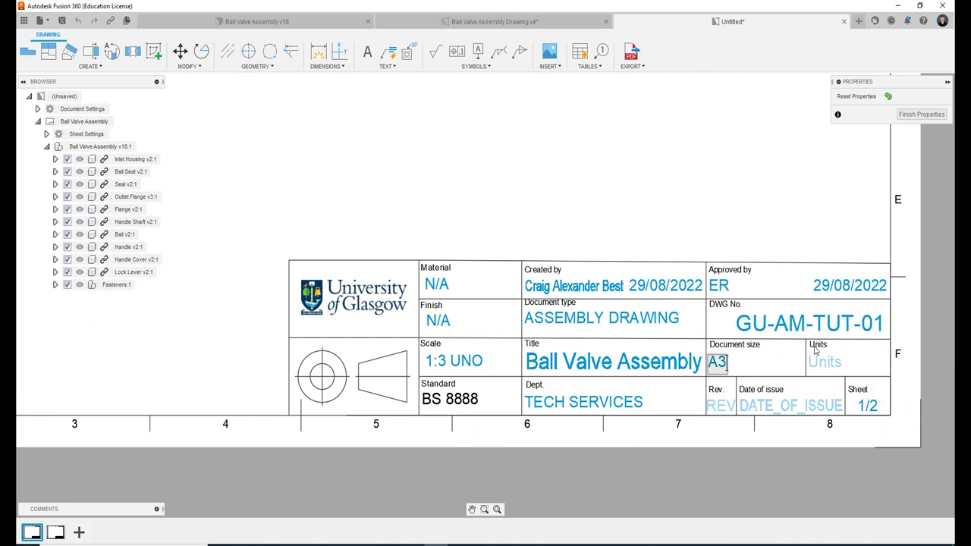
pyautogui.click(828, 365)
# Set units to mm, revision to 0, and date of issue to 29/08/2022.
pyautogui.click(828, 366)
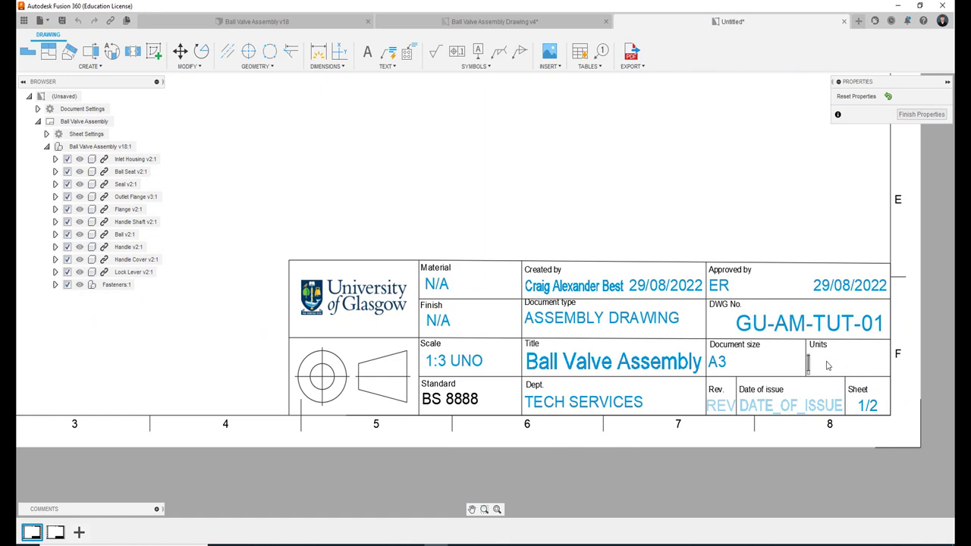
pyautogui.write('mm')
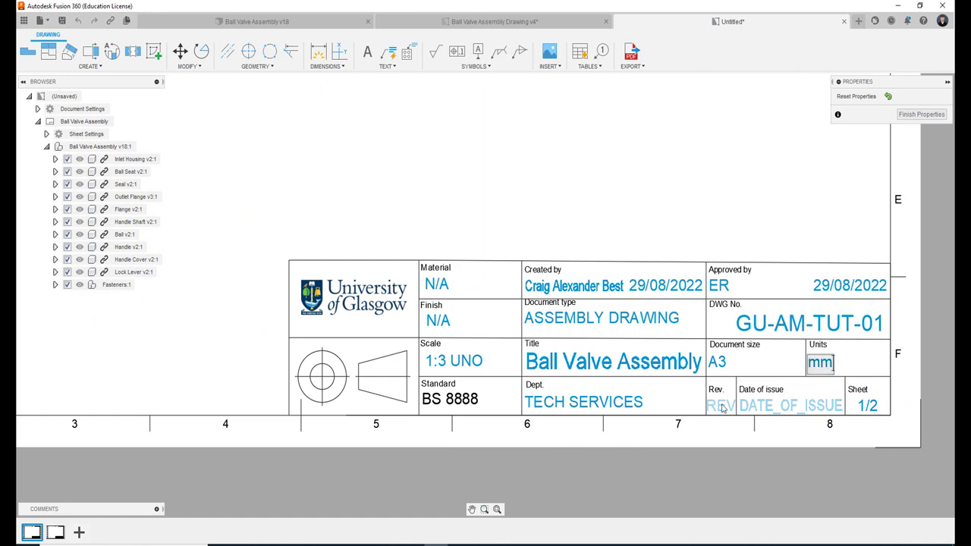
pyautogui.click(722, 407)
pyautogui.click(722, 407)
pyautogui.write('0')
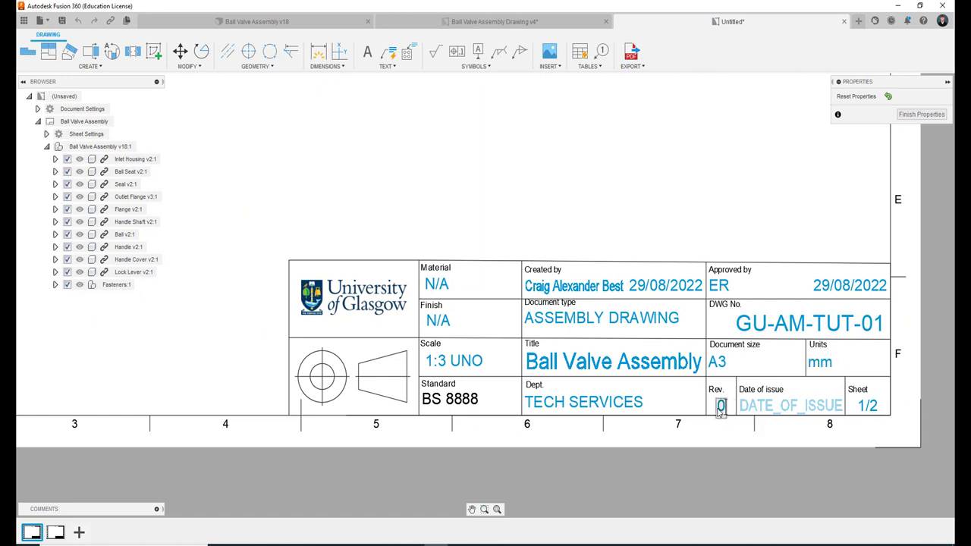
pyautogui.click(749, 408)
pyautogui.click(750, 409)
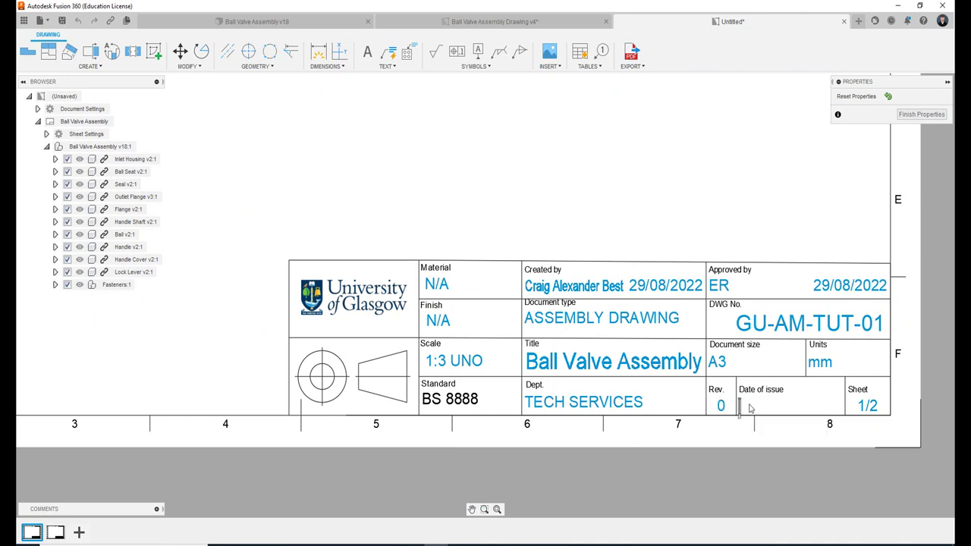
pyautogui.write('29')
pyautogui.write('/')
pyautogui.write('08')
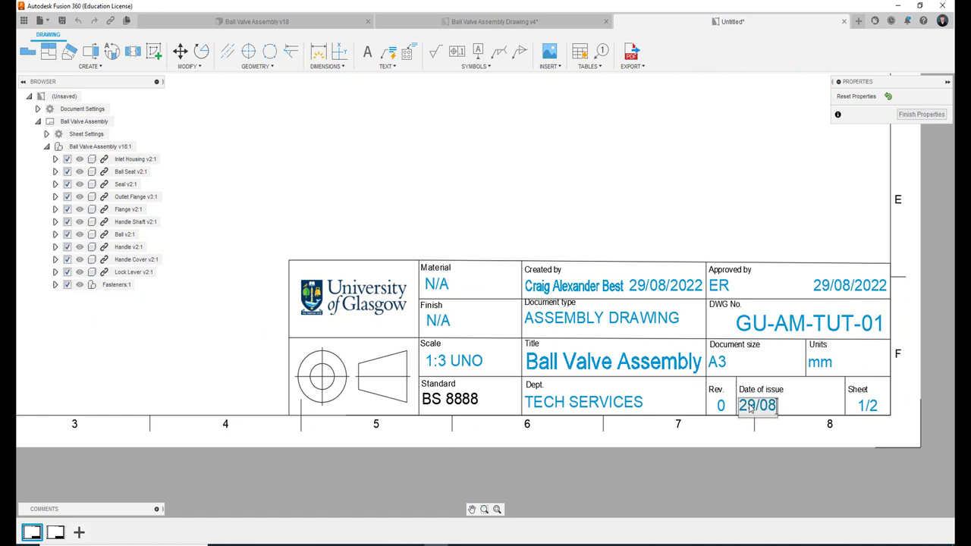
pyautogui.write('/20')
pyautogui.write('22')
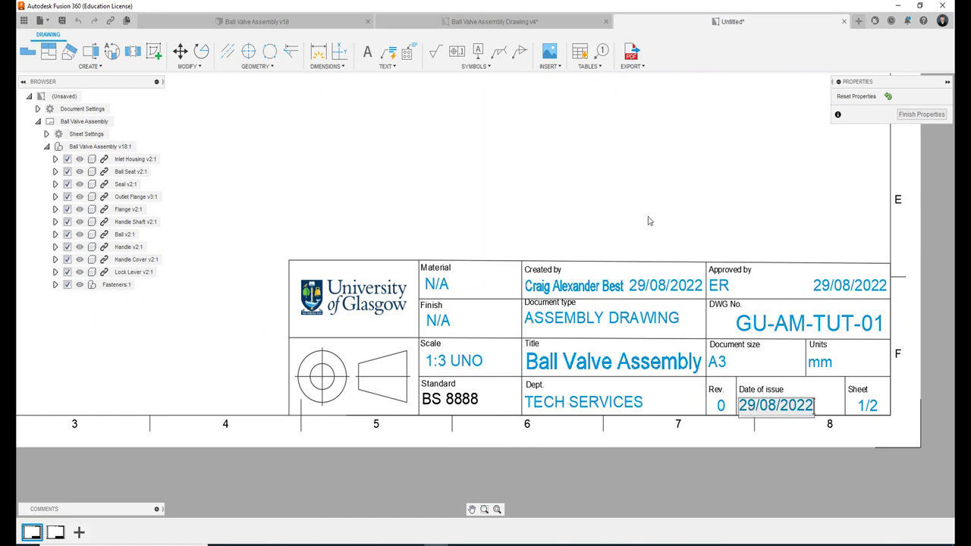
pyautogui.scroll(-2, 661, 205)
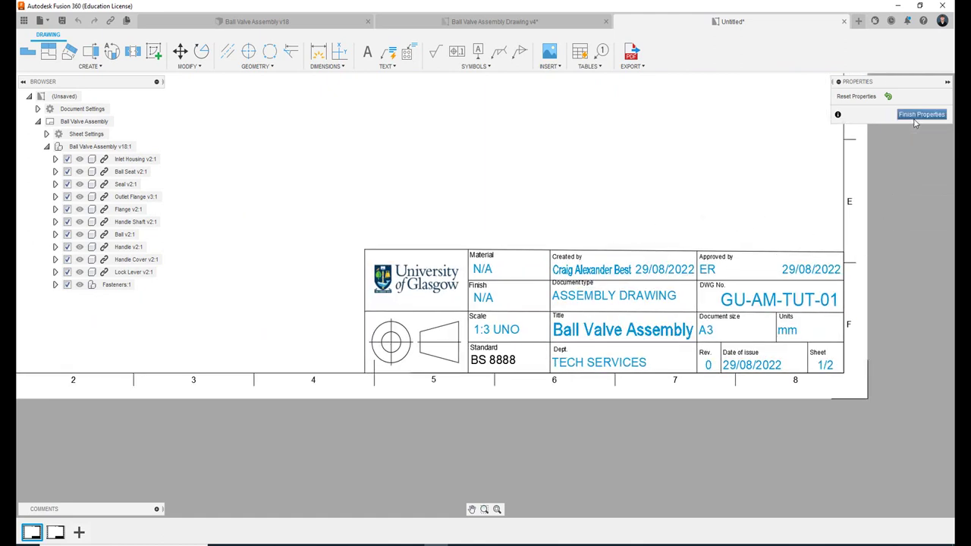
pyautogui.click(916, 124)
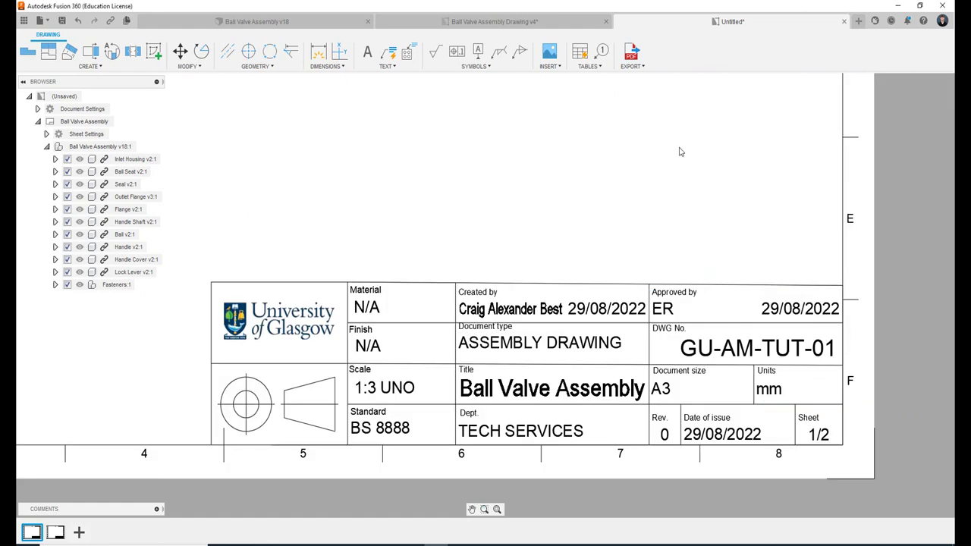
pyautogui.scroll(1, 372, 307)
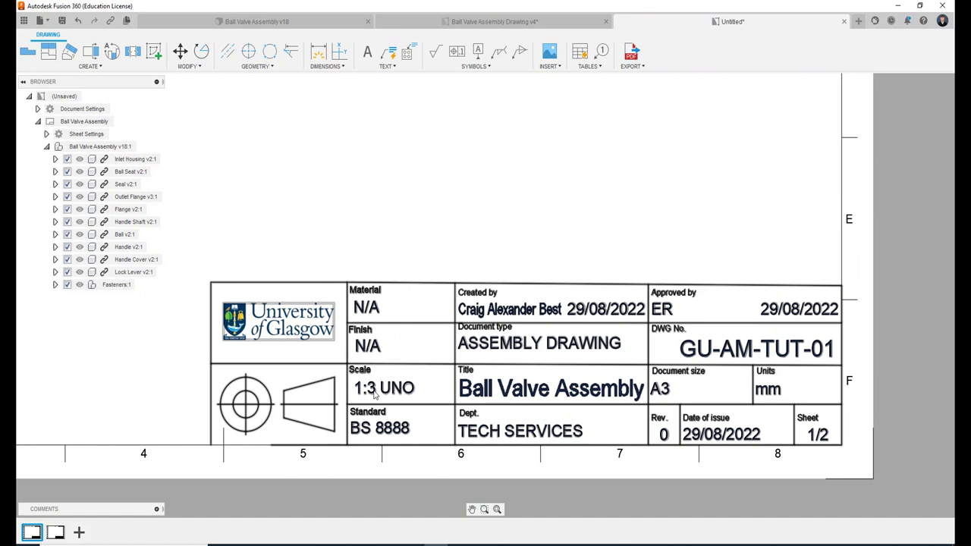
pyautogui.scroll(-1, 374, 392)
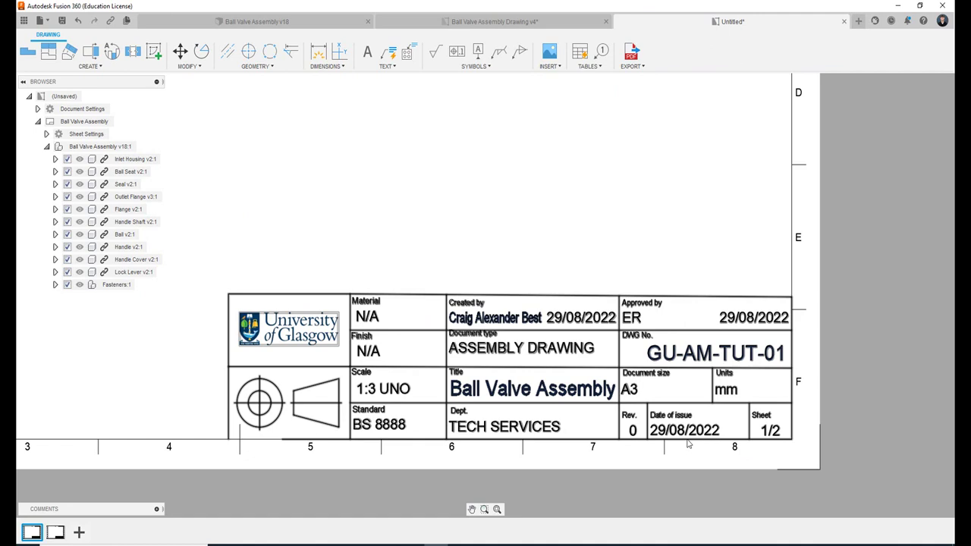
pyautogui.scroll(-2, 689, 445)
pyautogui.scroll(-2, 706, 460)
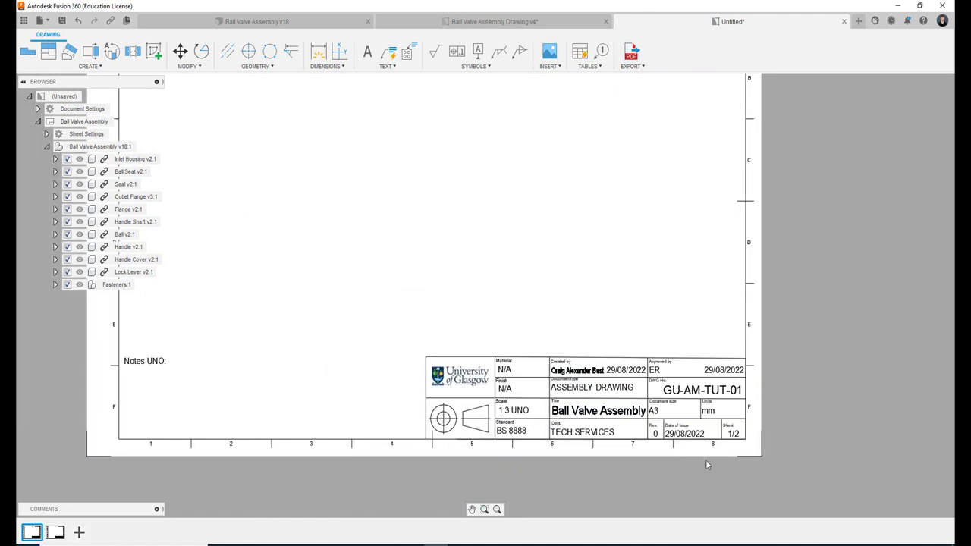
pyautogui.scroll(-2, 549, 215)
pyautogui.scroll(-1, 570, 286)
pyautogui.scroll(1, 569, 283)
pyautogui.scroll(2, 607, 303)
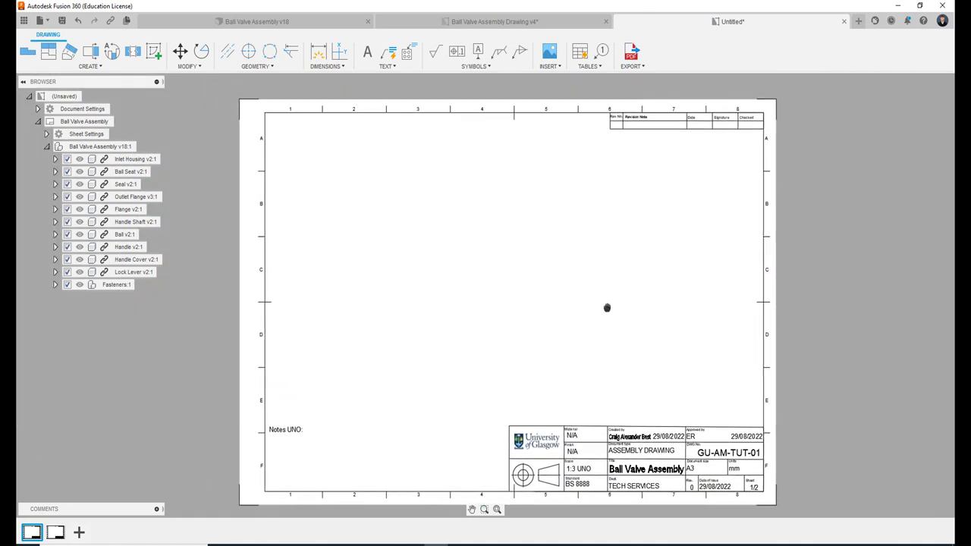
pyautogui.scroll(2, 606, 296)
pyautogui.scroll(-1, 607, 296)
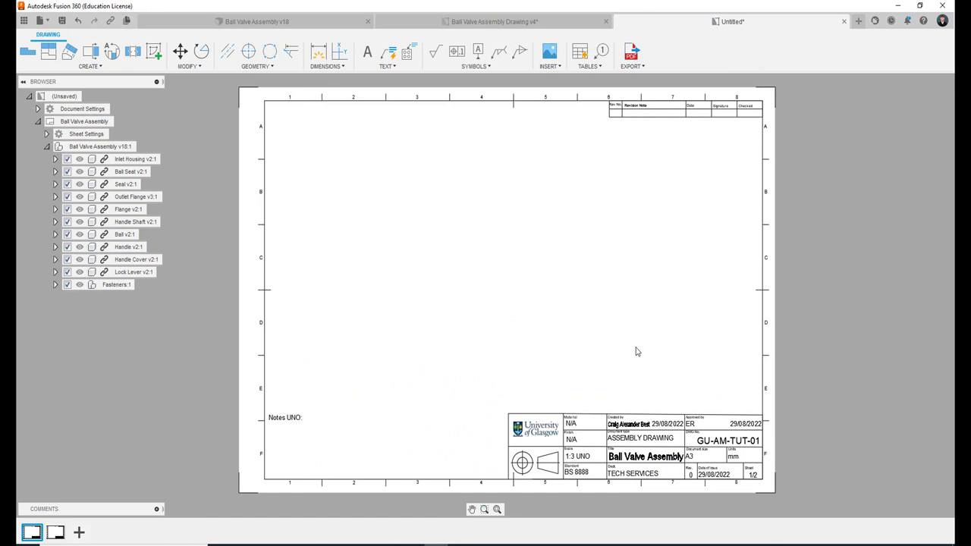
# Save the drawing under the suggested name 'Ball Valve Assembly Drawing' in Valve Parts.
pyautogui.click(62, 22)
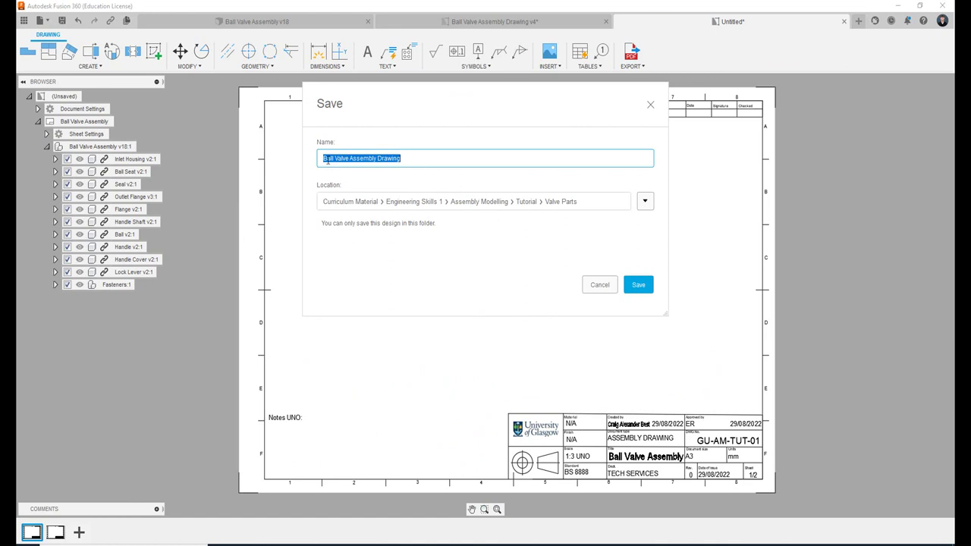
pyautogui.click(423, 155)
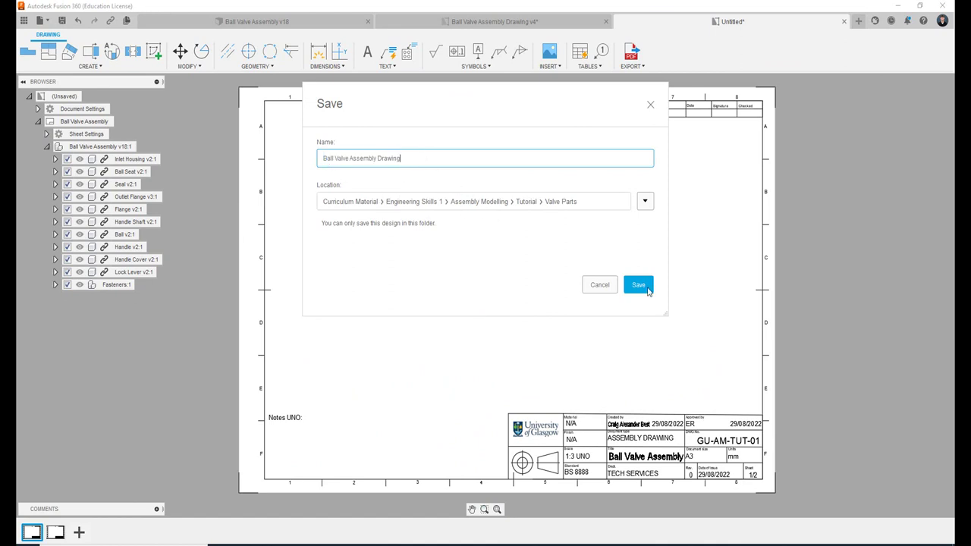
pyautogui.click(647, 288)
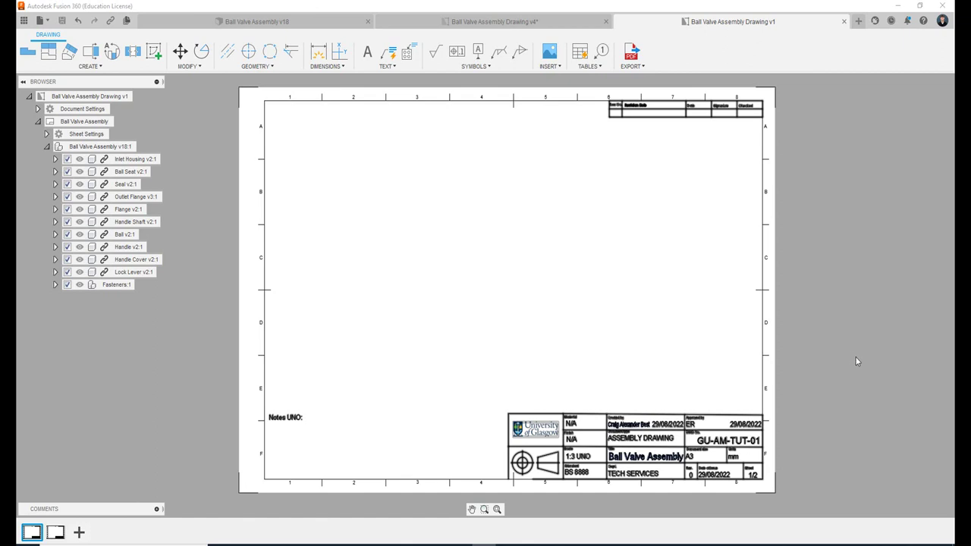
pyautogui.click(531, 22)
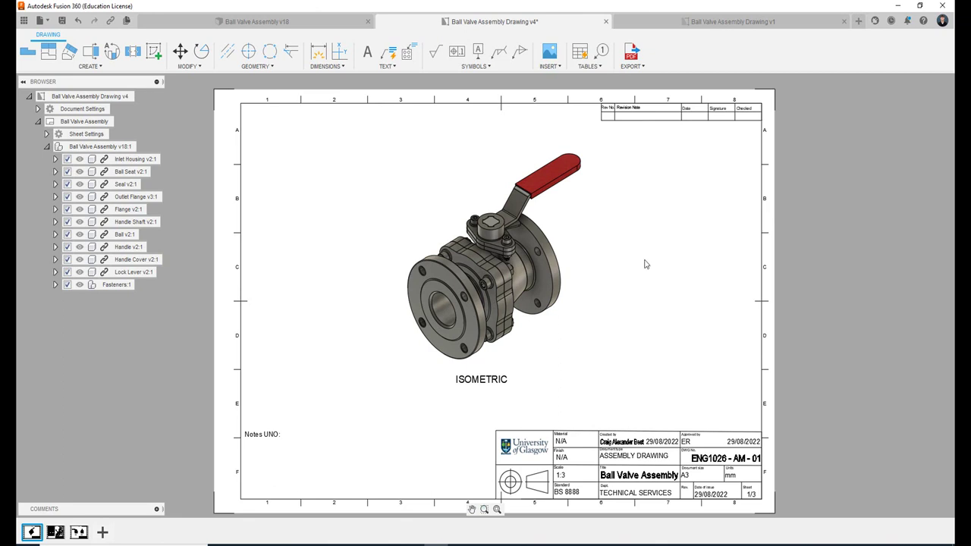
pyautogui.click(724, 25)
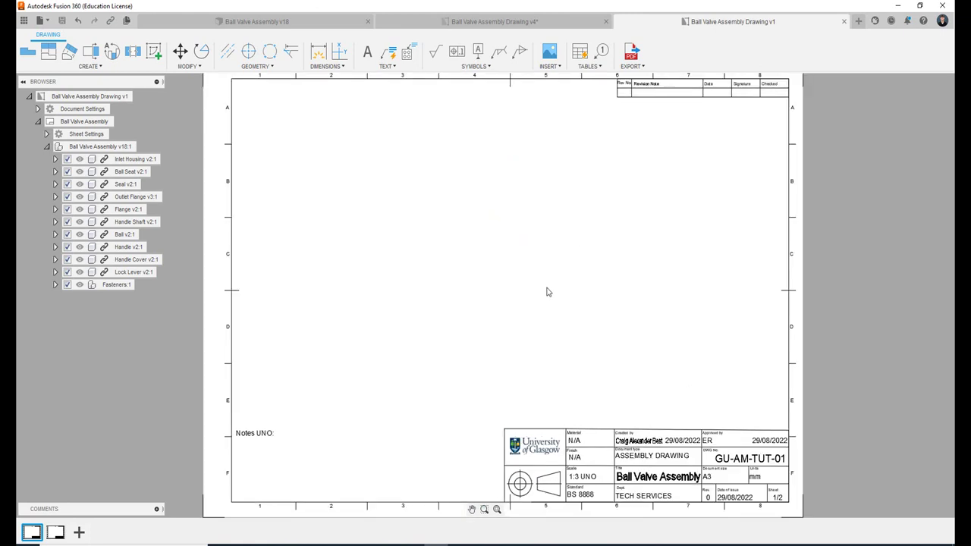
pyautogui.scroll(2, 548, 291)
pyautogui.scroll(-2, 553, 310)
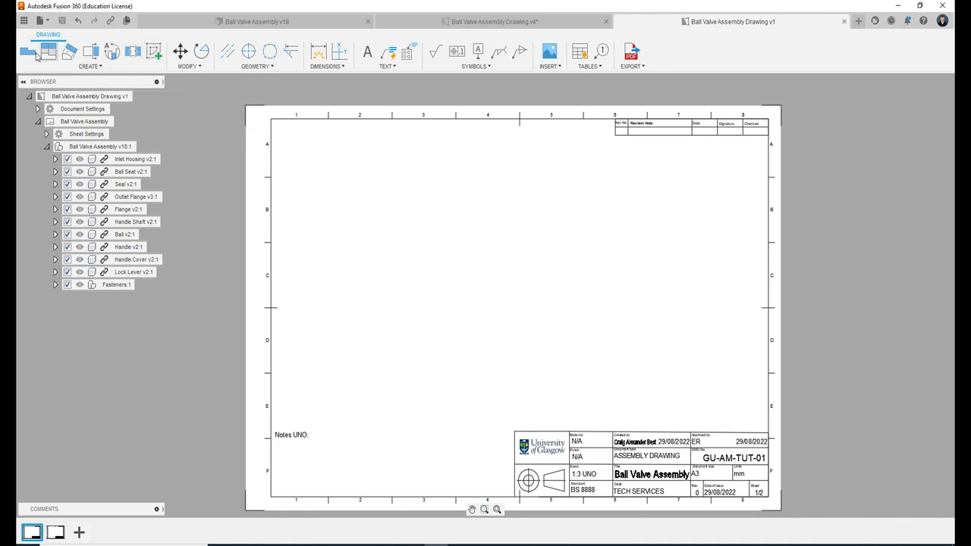
pyautogui.moveTo(27, 52)
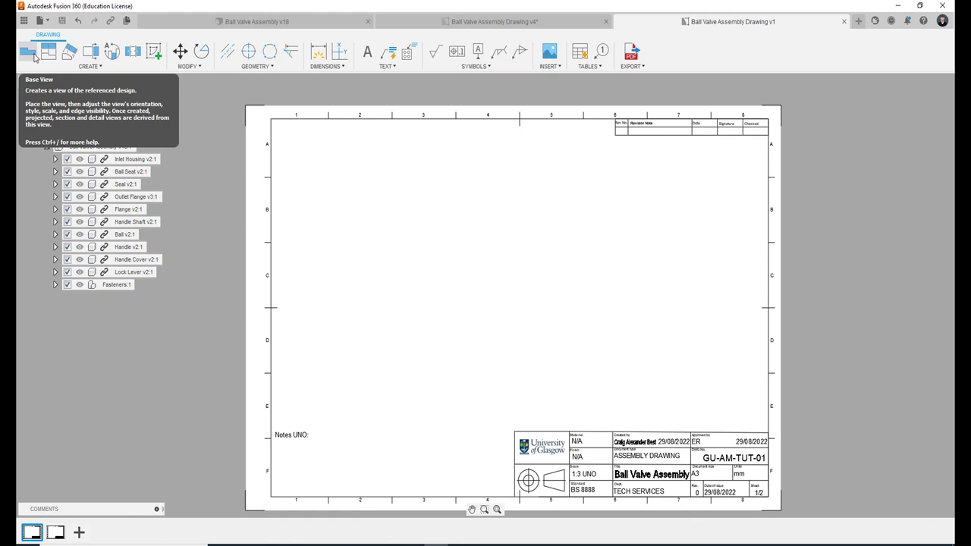
# Place a 1:5 front base view of the ball valve on the sheet's left half, then compare it with Drawing v4.
pyautogui.click(34, 57)
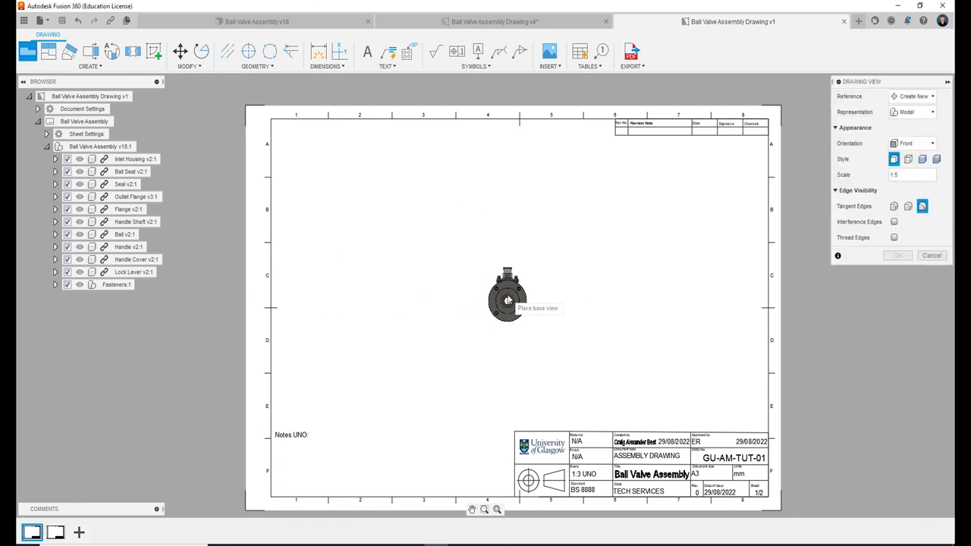
pyautogui.click(437, 294)
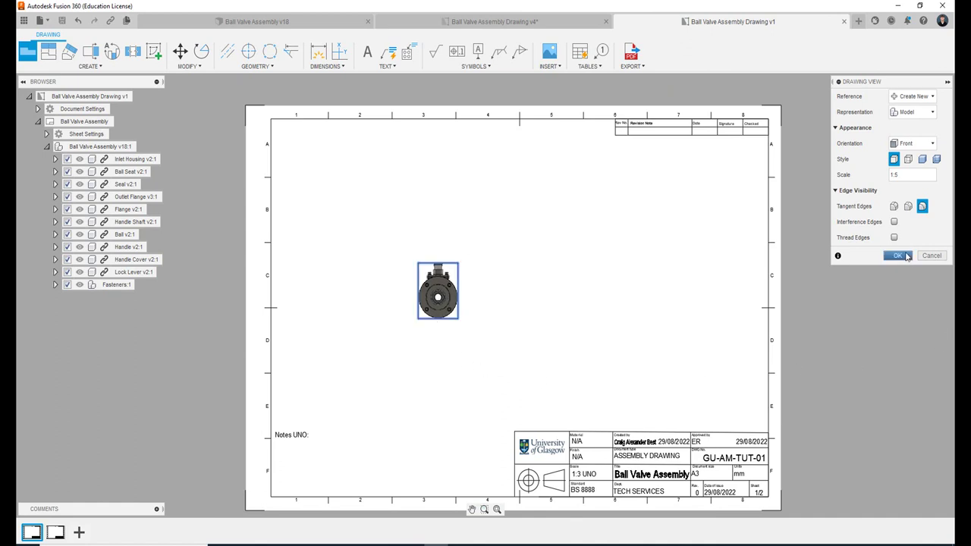
pyautogui.press('Return')
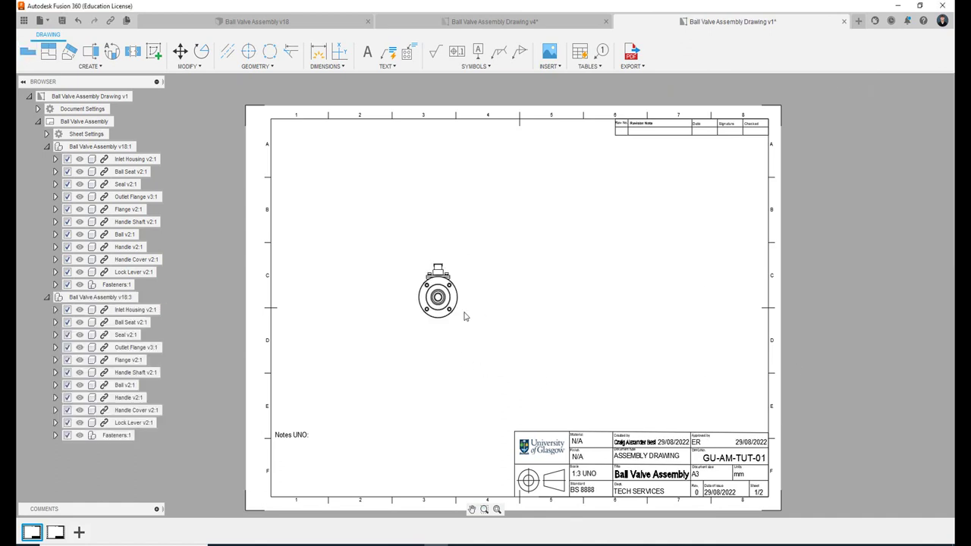
pyautogui.scroll(2, 430, 334)
pyautogui.scroll(-1, 482, 311)
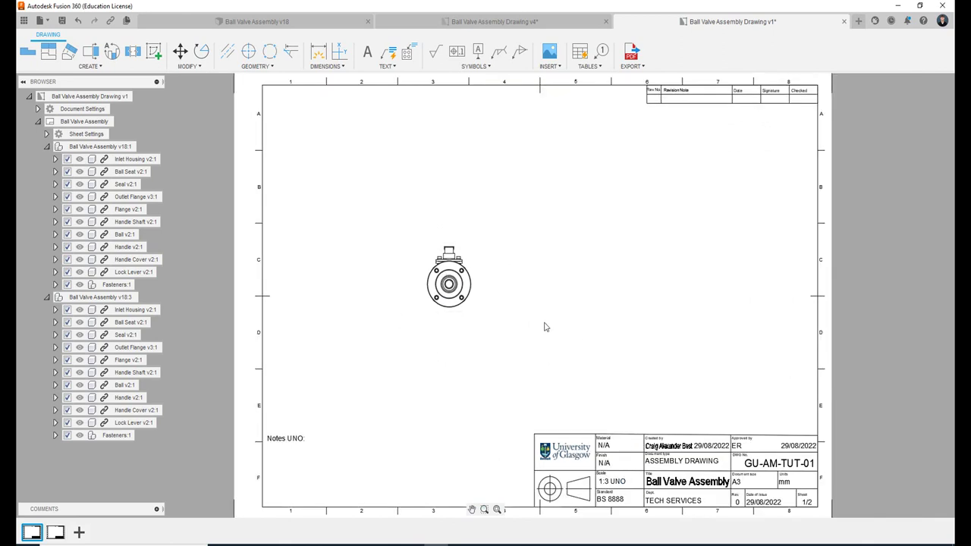
pyautogui.click(510, 22)
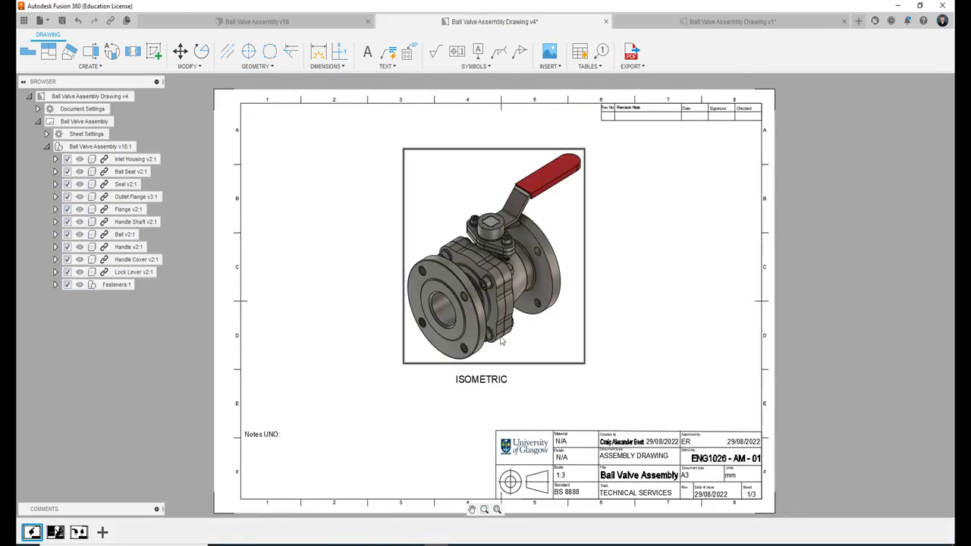
pyautogui.click(704, 24)
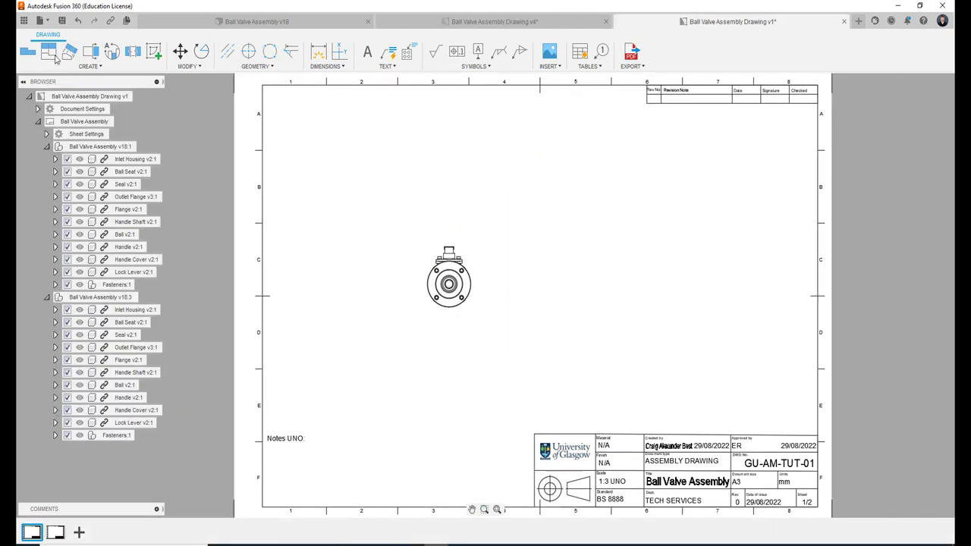
pyautogui.moveTo(48, 51)
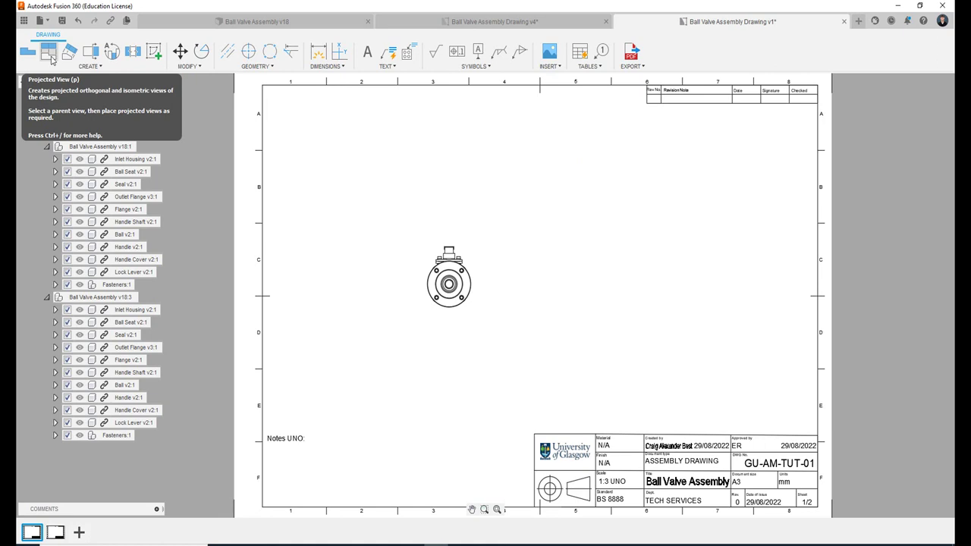
# Project an isometric view from the front view, placed above and to the right of it.
pyautogui.click(50, 57)
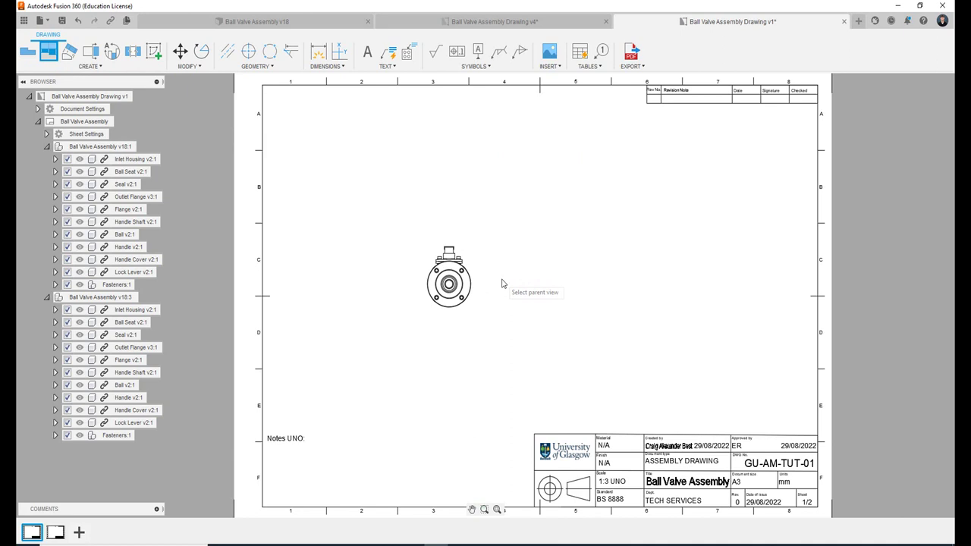
pyautogui.click(448, 281)
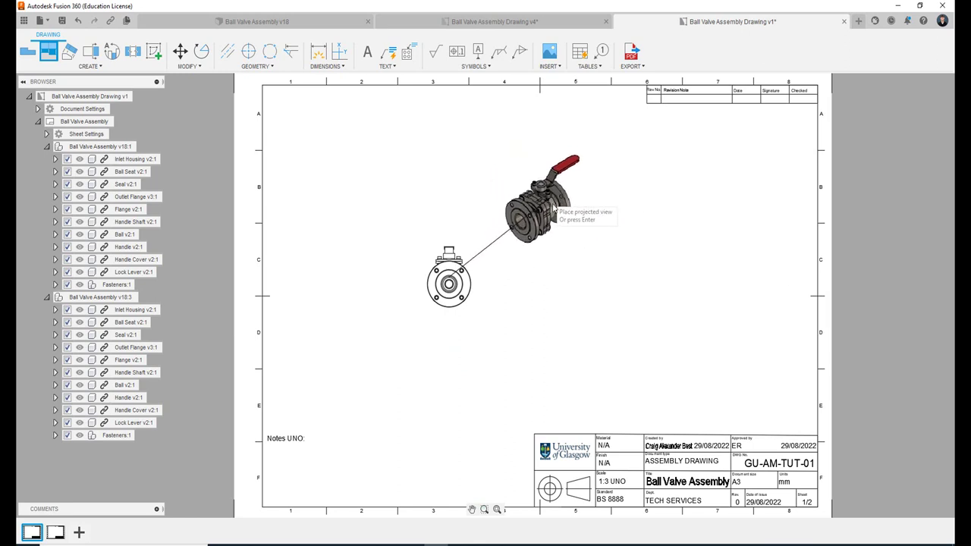
pyautogui.press('Escape')
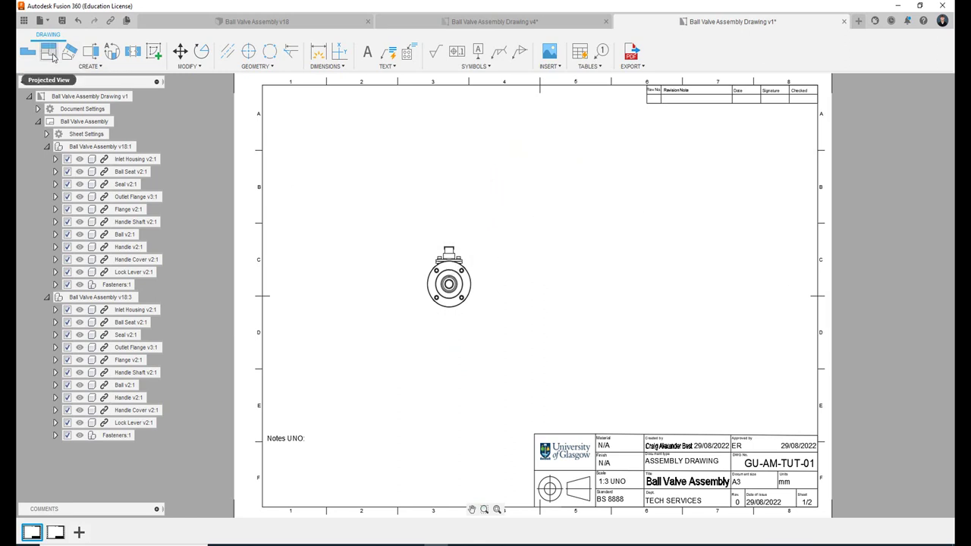
pyautogui.click(52, 56)
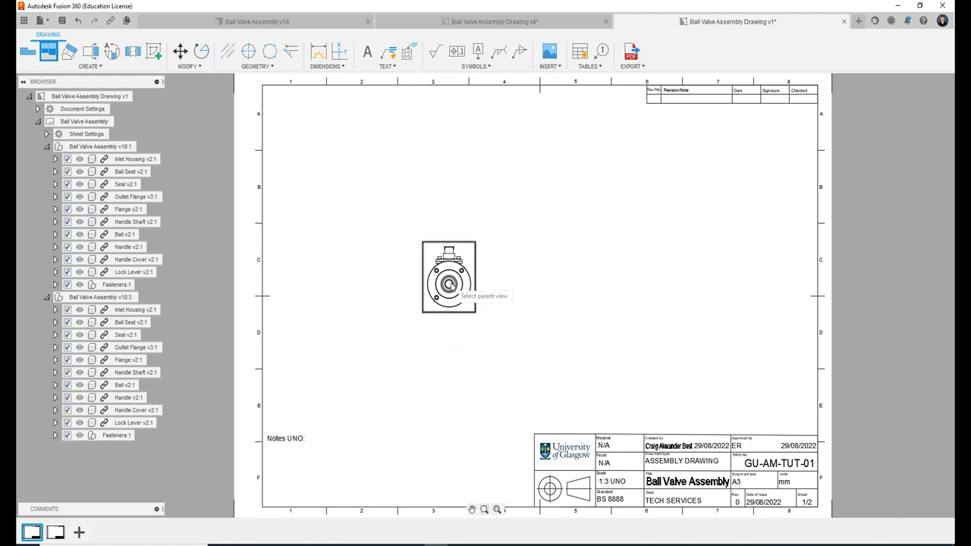
pyautogui.click(449, 284)
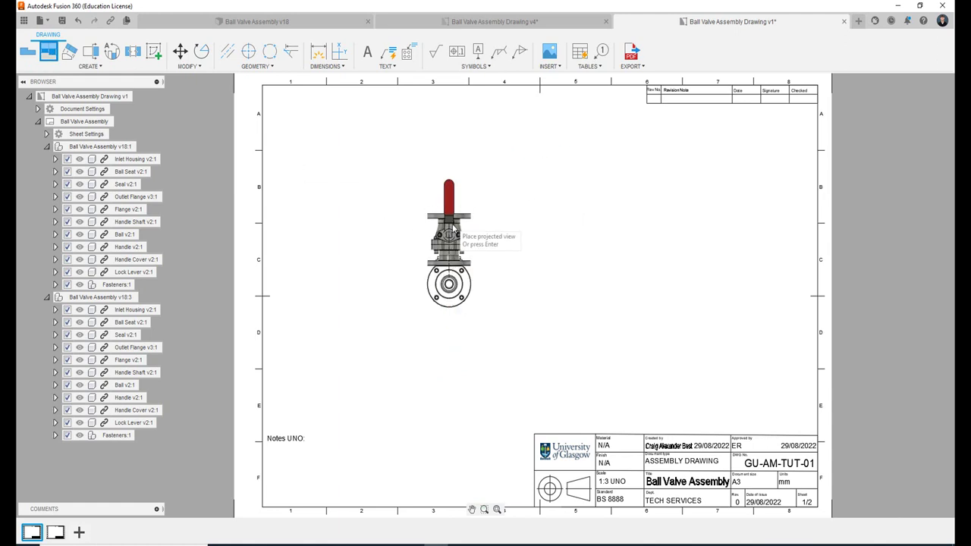
pyautogui.click(549, 203)
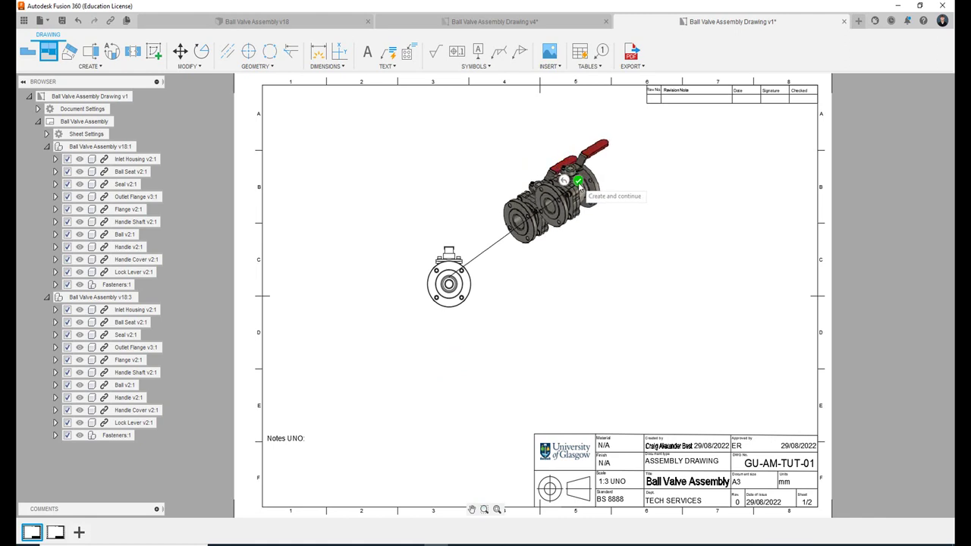
pyautogui.click(578, 182)
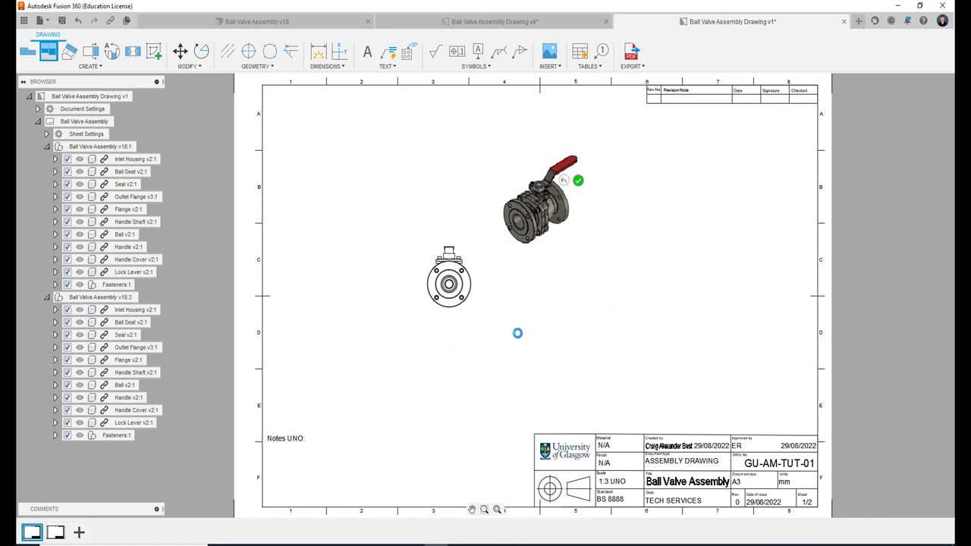
pyautogui.click(460, 299)
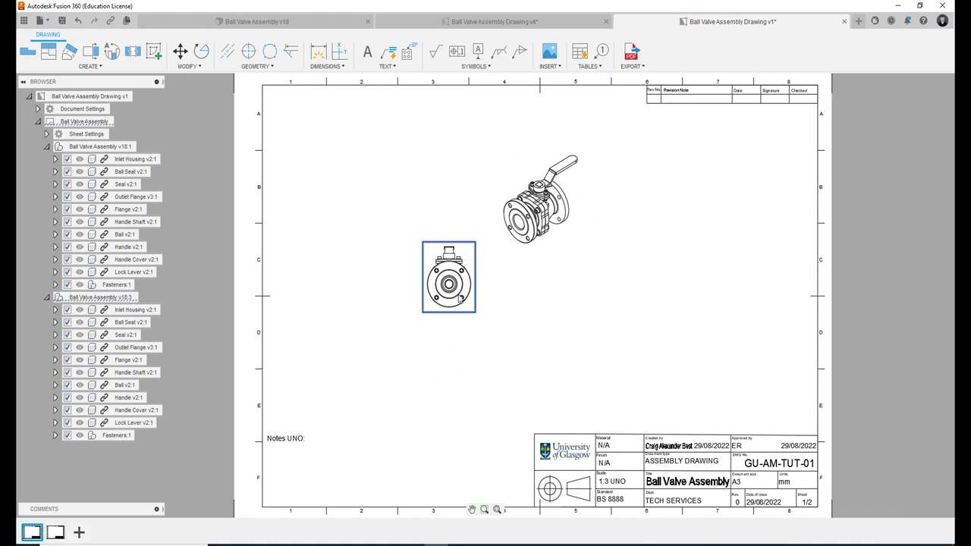
# Delete the front view, move the isometric view to the sheet centre, and open its Drawing View settings.
pyautogui.rightClick(457, 290)
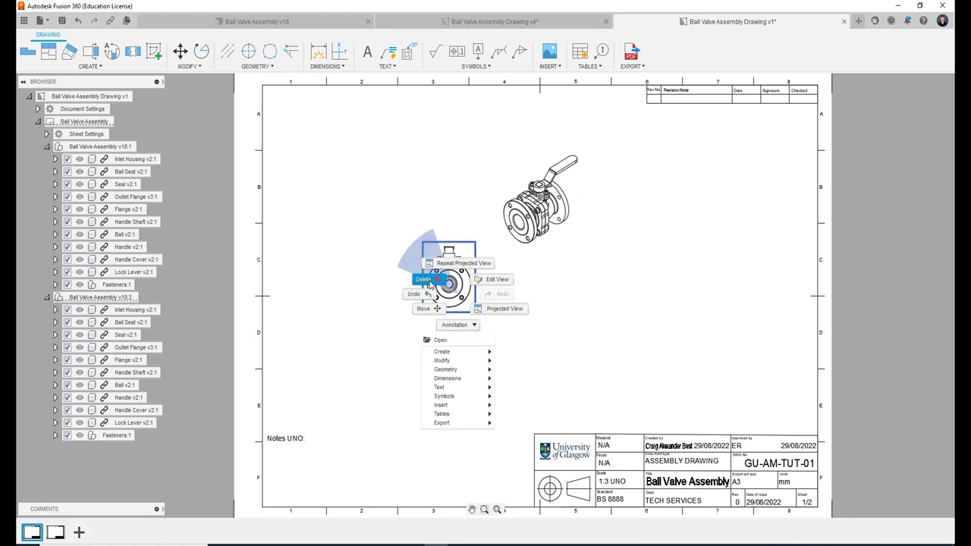
pyautogui.click(425, 279)
pyautogui.click(558, 253)
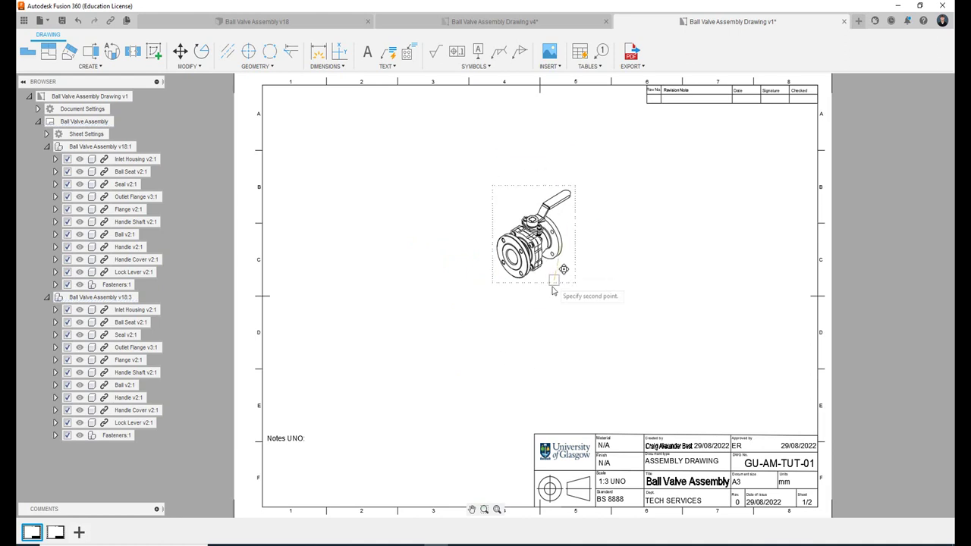
pyautogui.click(537, 319)
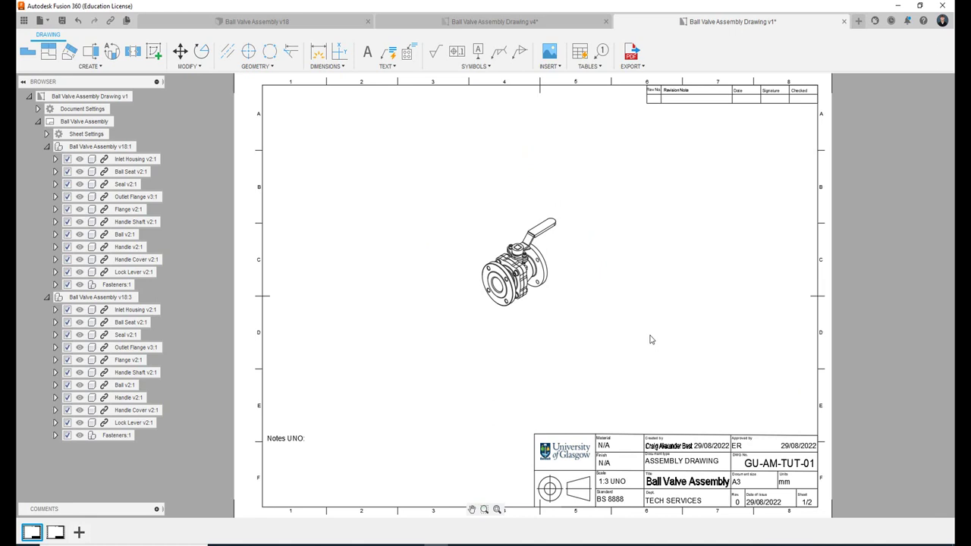
pyautogui.click(537, 263)
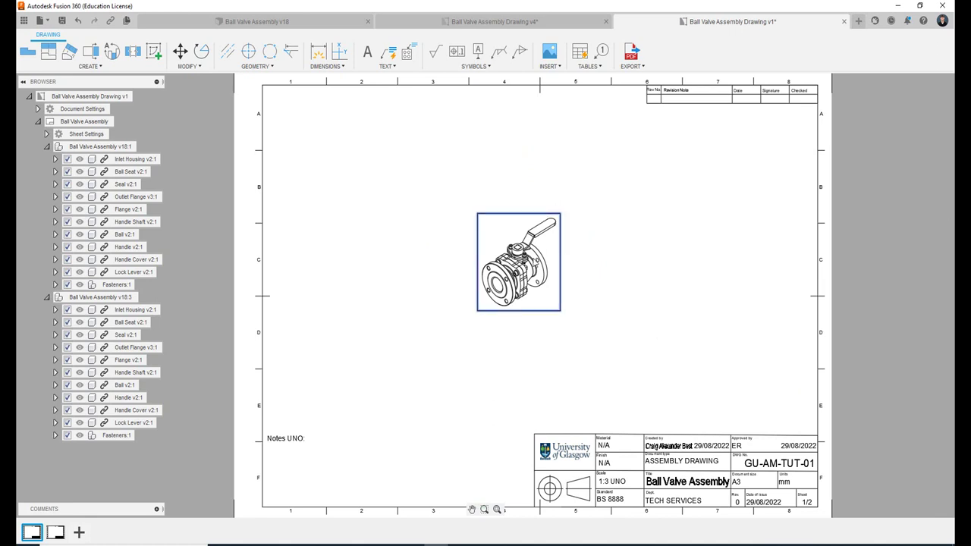
pyautogui.moveTo(914, 88)
pyautogui.mouseDown()
pyautogui.moveTo(789, 157)
pyautogui.moveTo(743, 197)
pyautogui.mouseUp()
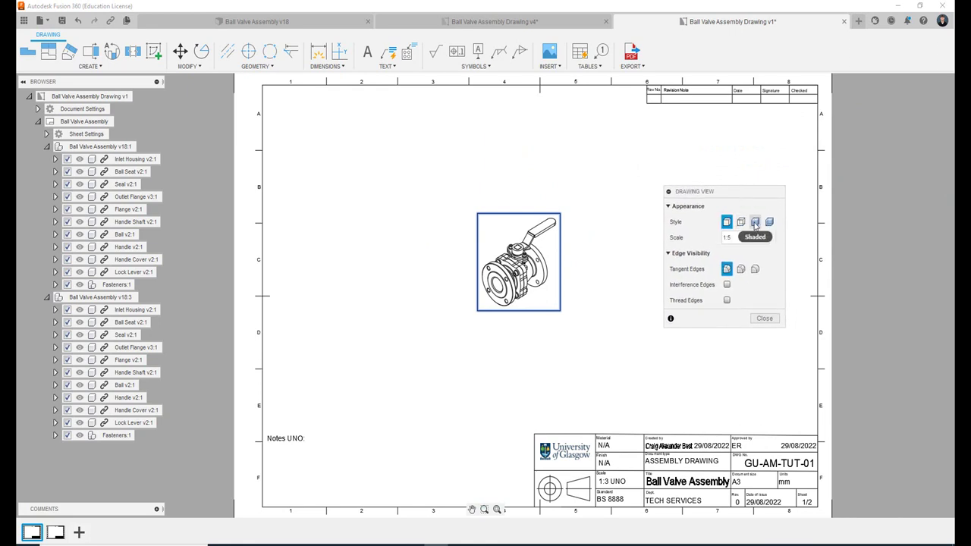
# Give the isometric view Shaded style with an initial 1:3 scale.
pyautogui.click(755, 224)
pyautogui.write('3')
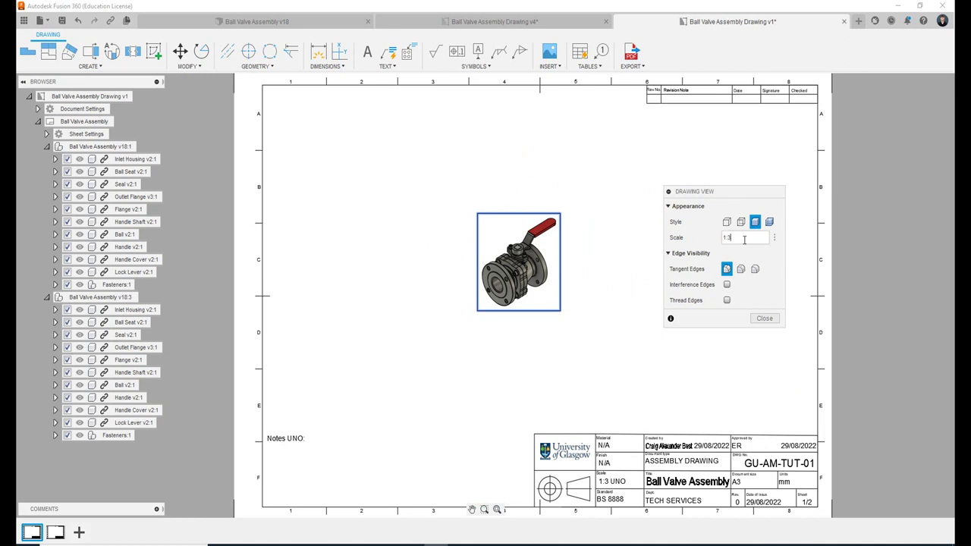
pyautogui.press('Return')
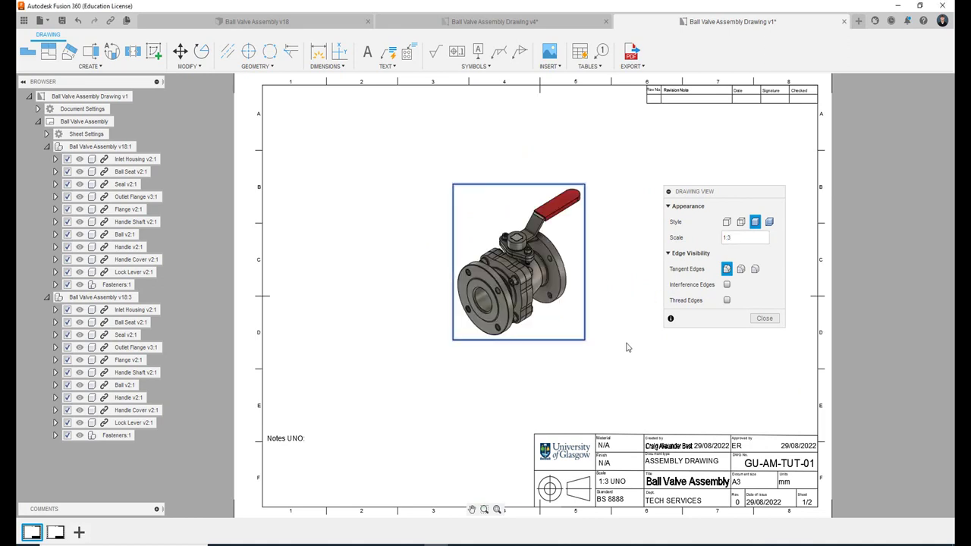
pyautogui.click(764, 319)
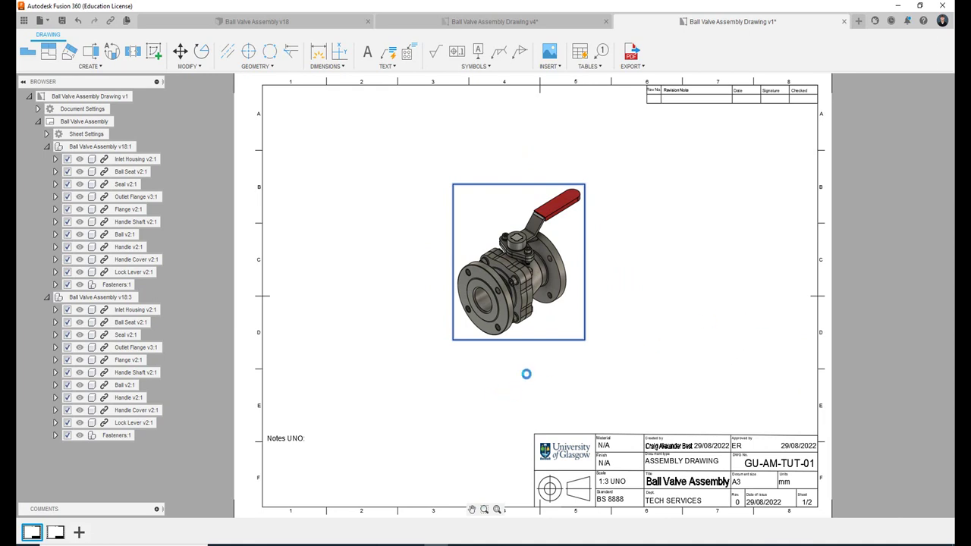
pyautogui.moveTo(527, 374); pyautogui.dragTo(515, 351, button='middle')
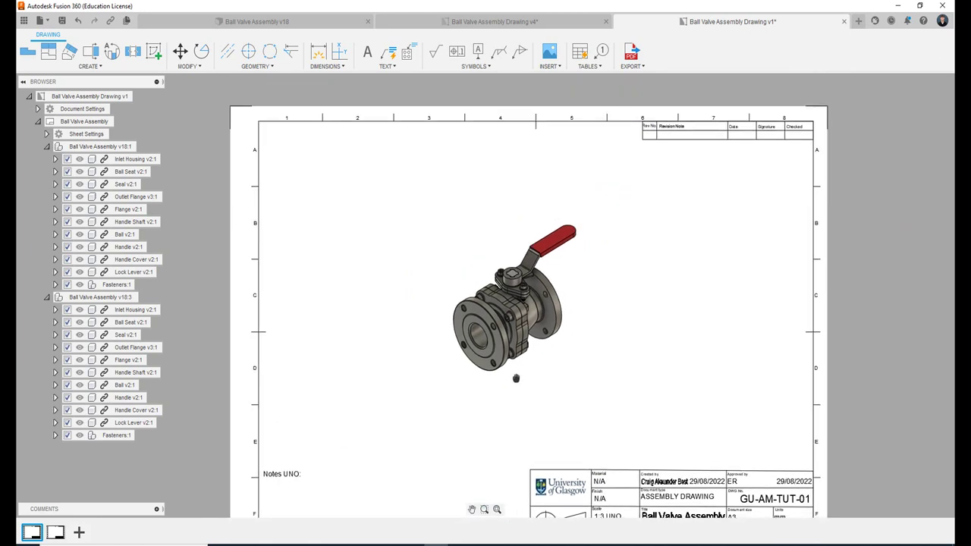
# Rescale the isometric view to 1:2 and nudge it up near the sheet centre.
pyautogui.doubleClick(514, 281)
pyautogui.write('1:2')
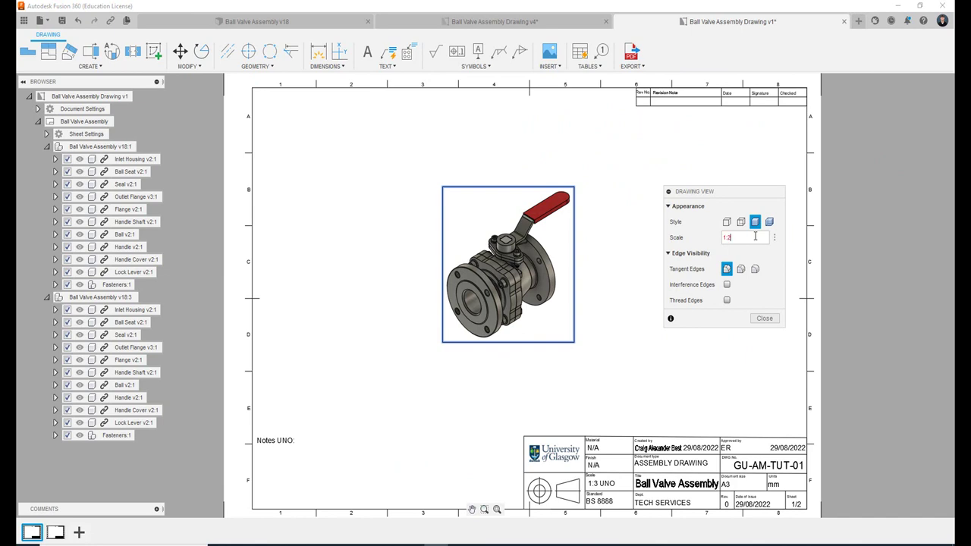
pyautogui.press('Return')
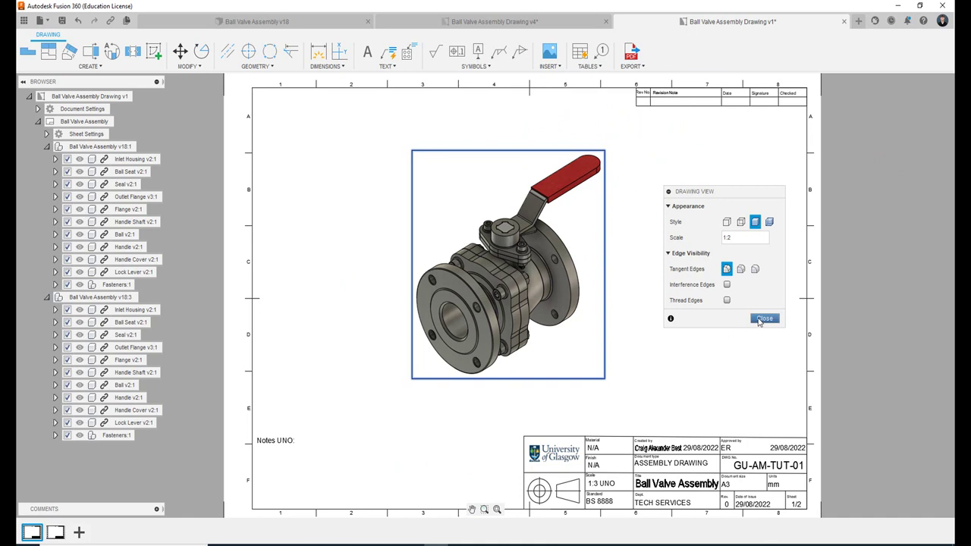
pyautogui.click(743, 239)
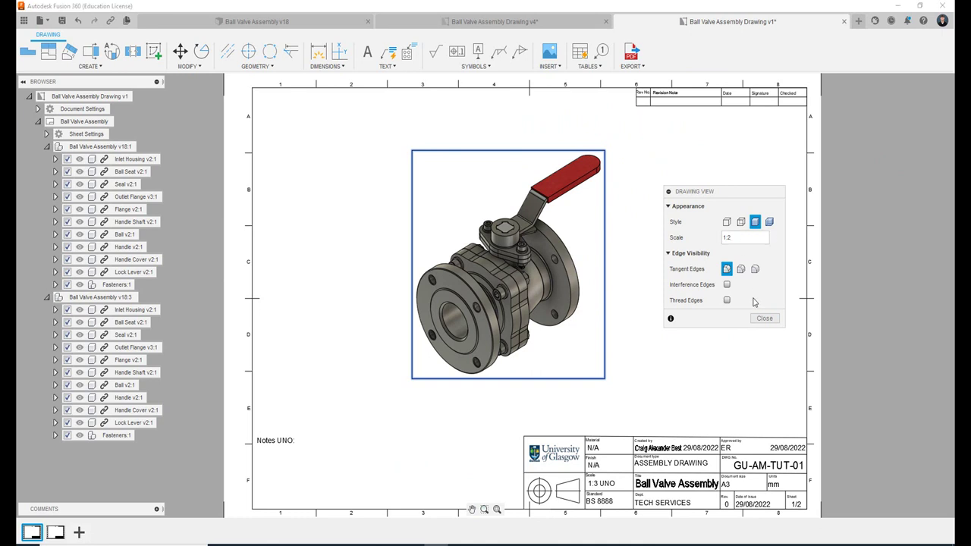
pyautogui.click(765, 318)
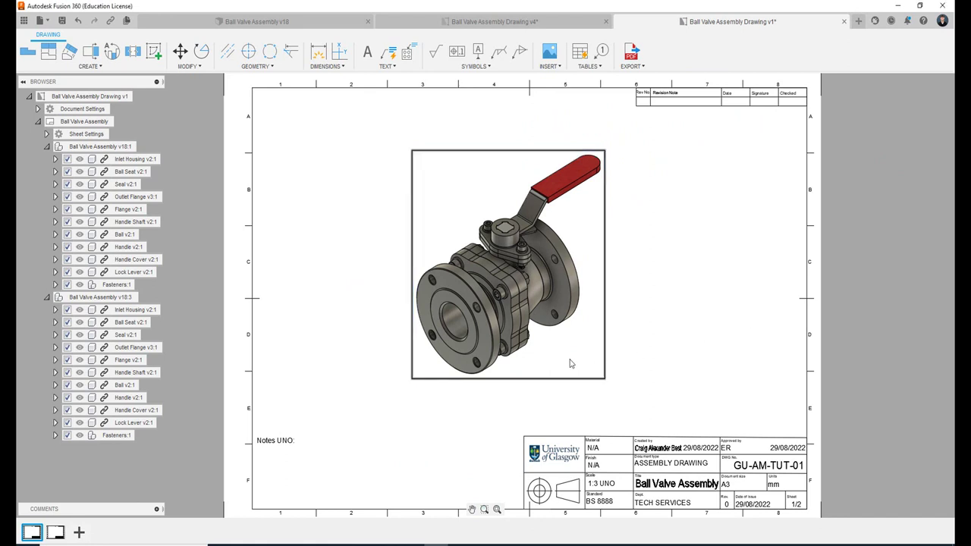
pyautogui.moveTo(572, 363); pyautogui.dragTo(574, 340)
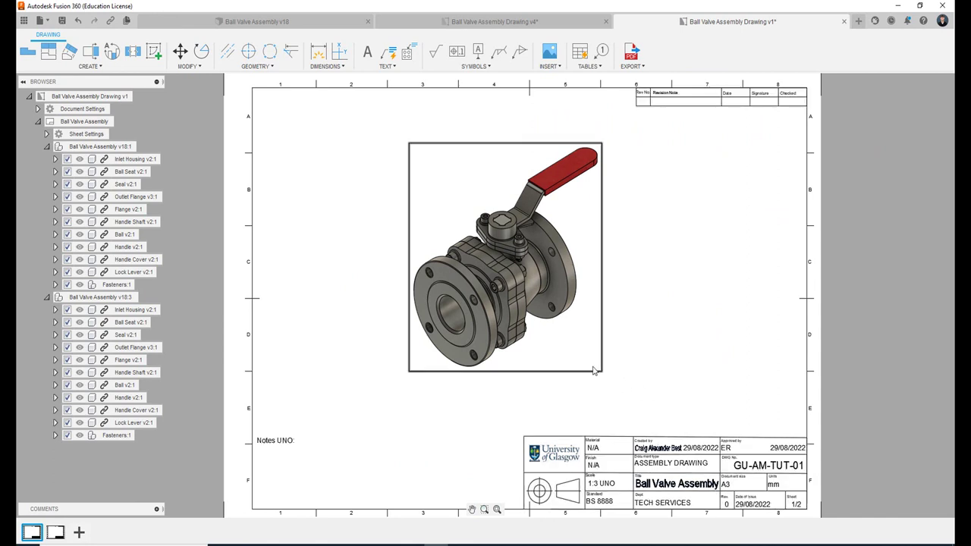
# Draw a text box below the valve with height 5, then discard it.
pyautogui.click(369, 54)
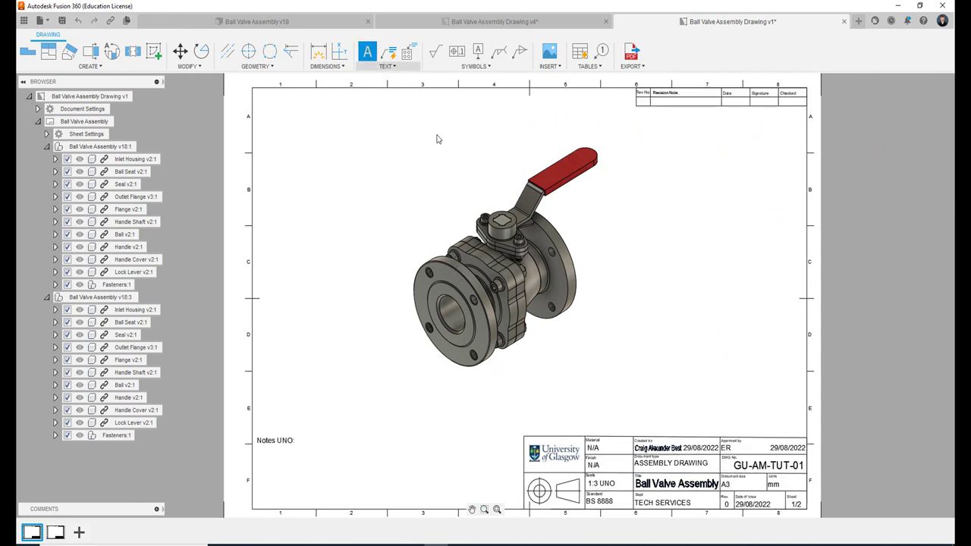
pyautogui.click(456, 379)
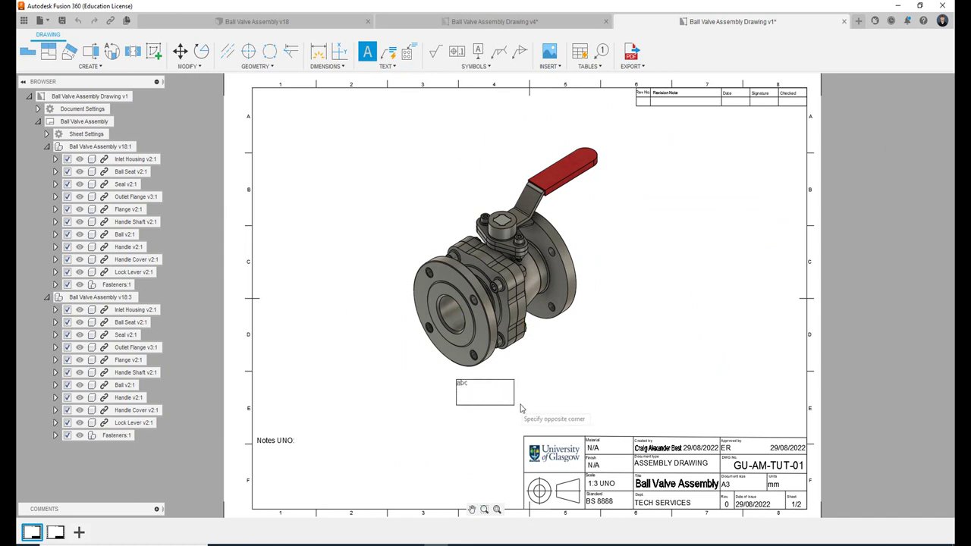
pyautogui.click(583, 410)
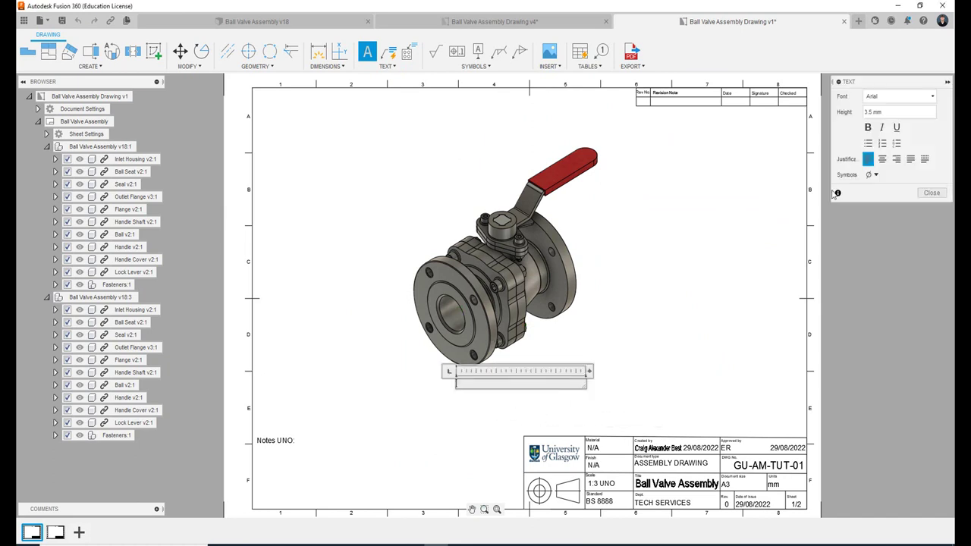
pyautogui.click(897, 112)
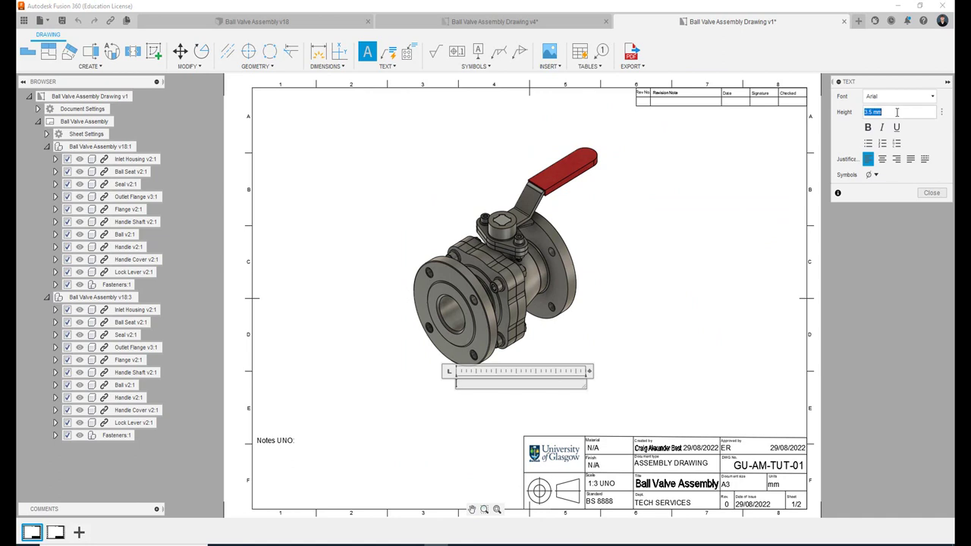
pyautogui.write('5')
pyautogui.press('Escape')
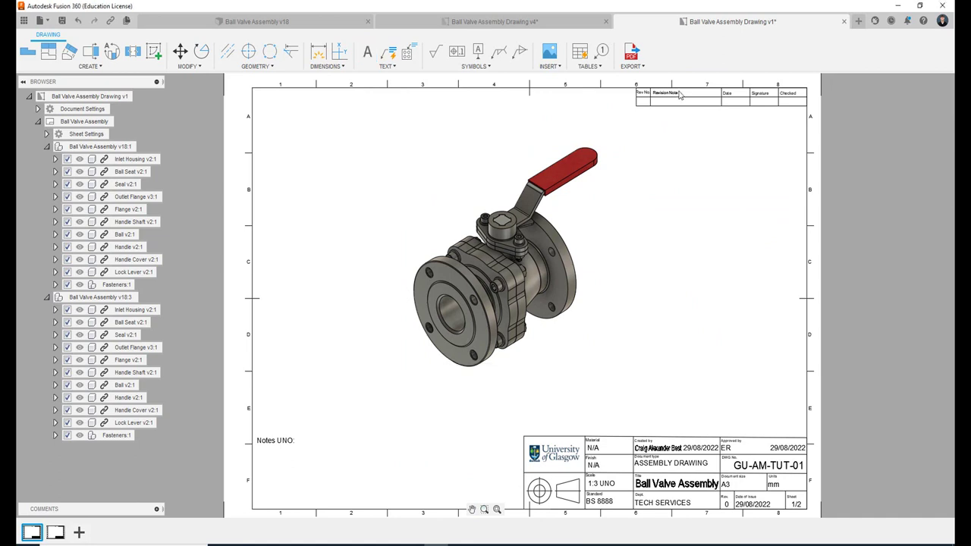
# Add a 5 mm Arial note reading 'ISOMETRIC (1:2)' below the valve and narrow its box.
pyautogui.click(365, 54)
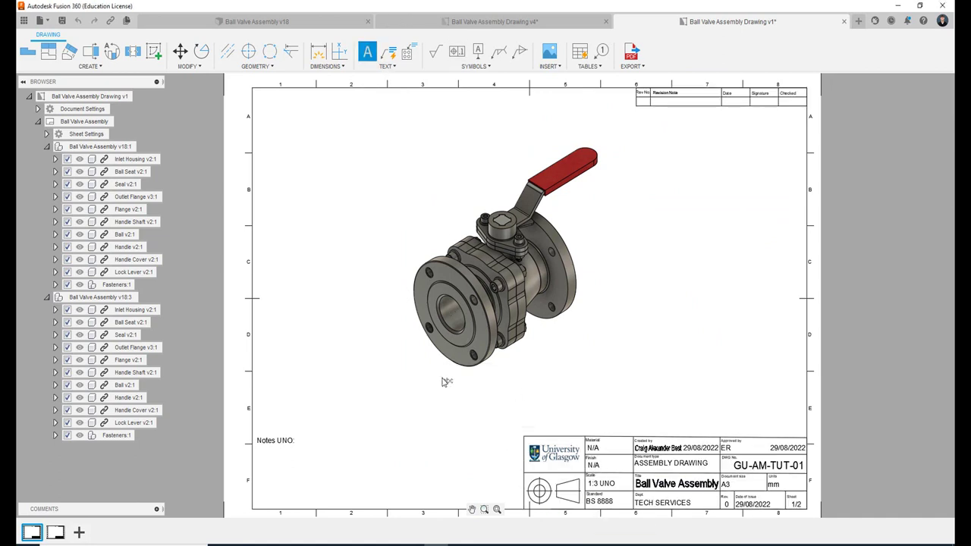
pyautogui.click(441, 377)
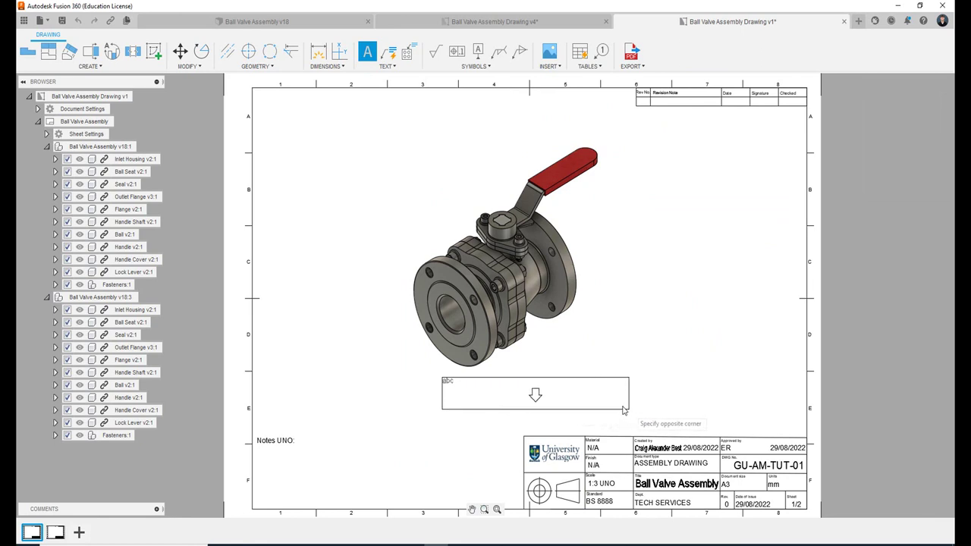
pyautogui.click(630, 414)
pyautogui.click(880, 112)
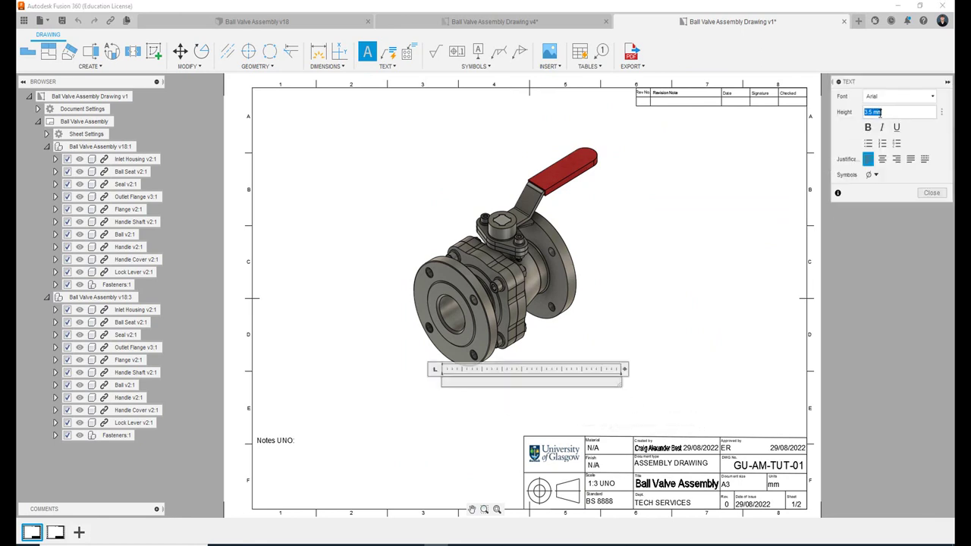
pyautogui.write('5')
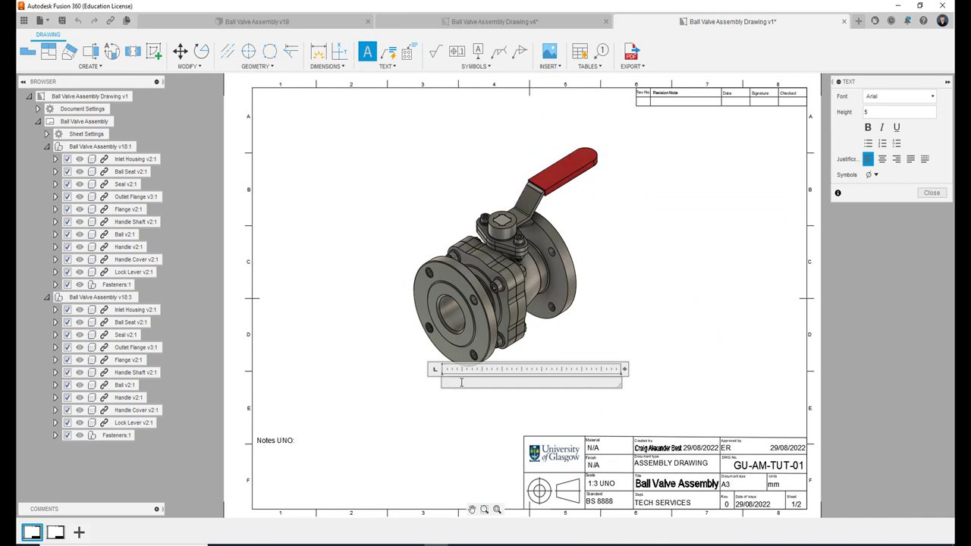
pyautogui.click(461, 382)
pyautogui.write('is')
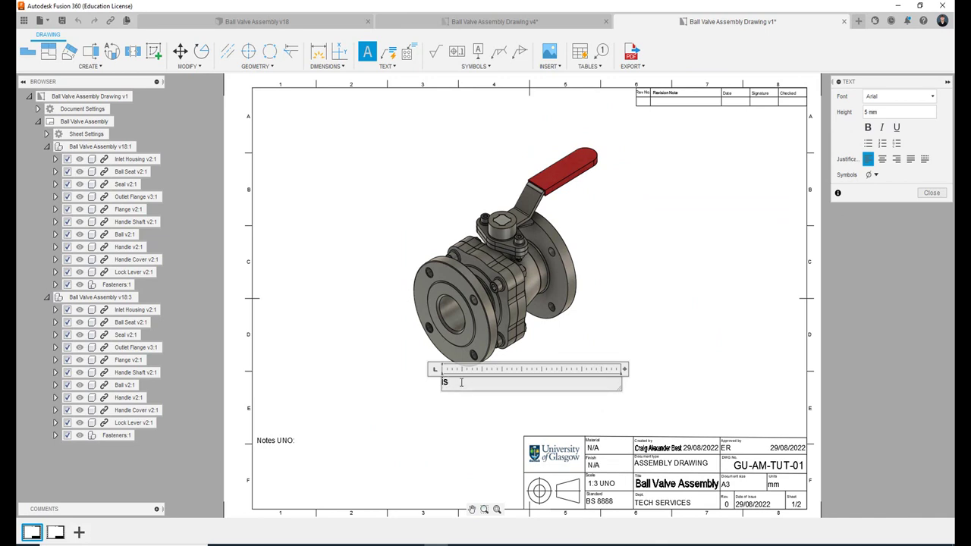
pyautogui.press('BackSpace')
pyautogui.press('BackSpace')
pyautogui.write('ISO')
pyautogui.write('METRIC')
pyautogui.write(' (')
pyautogui.write('1:')
pyautogui.write('2)')
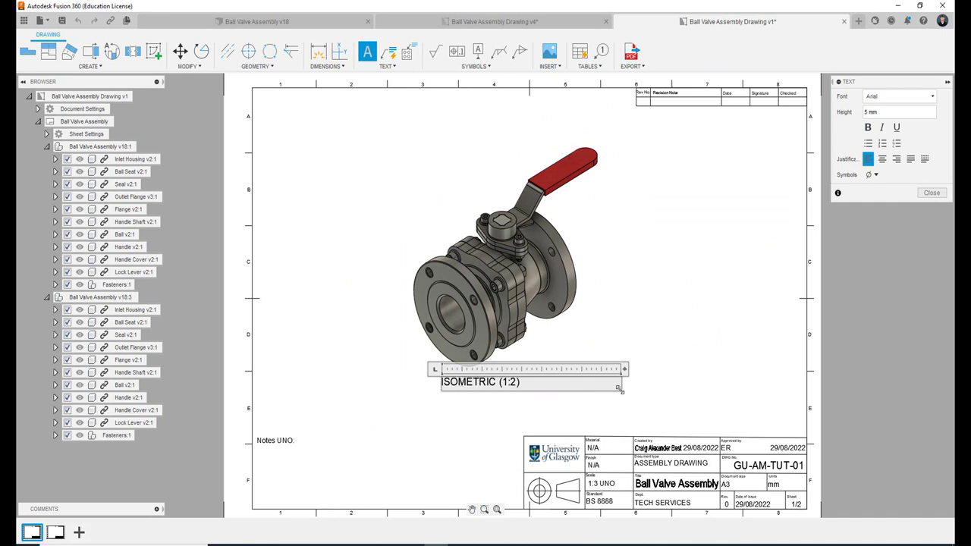
pyautogui.moveTo(620, 388); pyautogui.dragTo(521, 383)
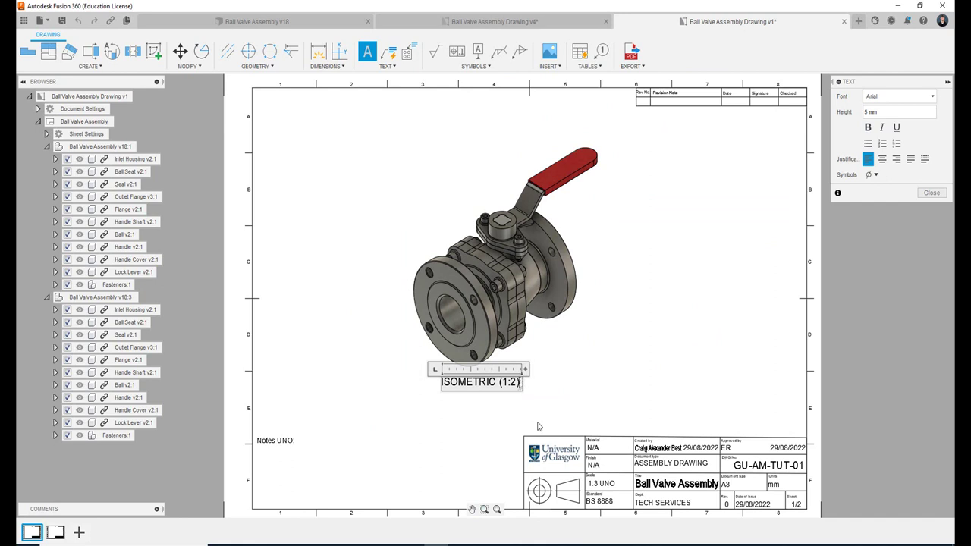
# Close the Text panel and centre the ISOMETRIC (1:2) label just under the view.
pyautogui.click(933, 194)
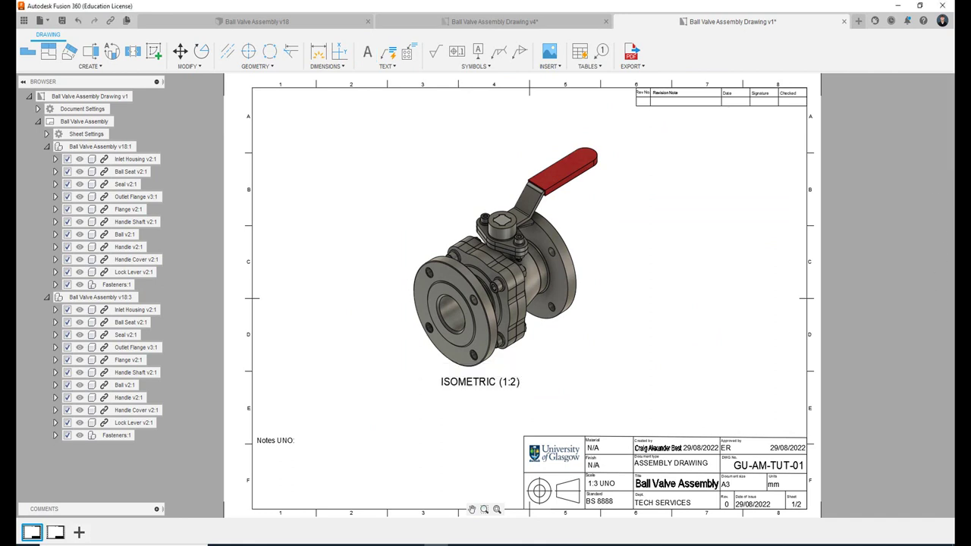
pyautogui.click(498, 380)
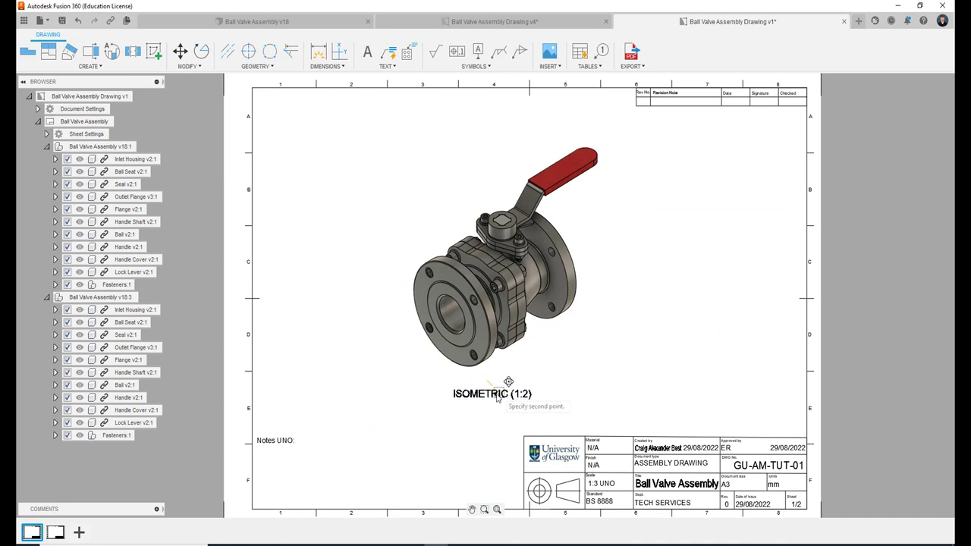
pyautogui.click(499, 400)
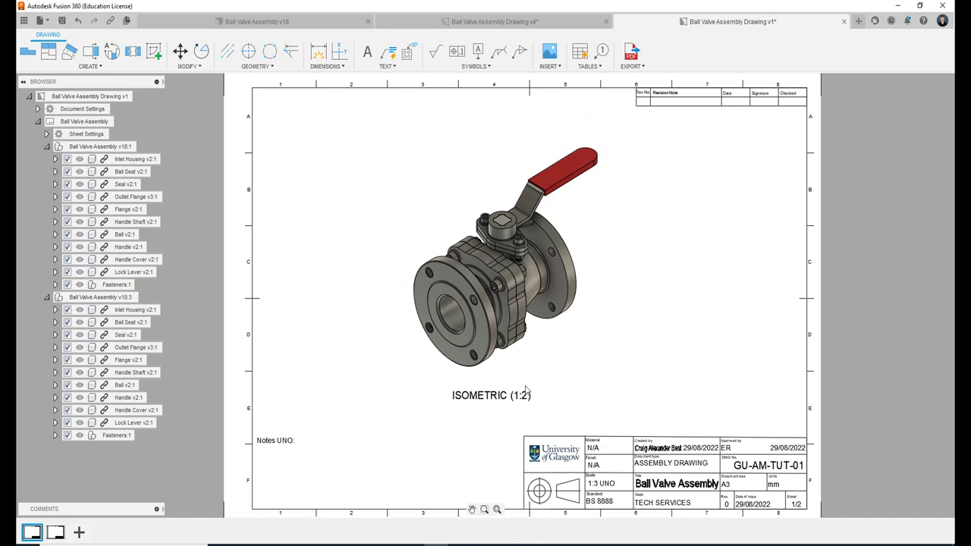
pyautogui.click(515, 400)
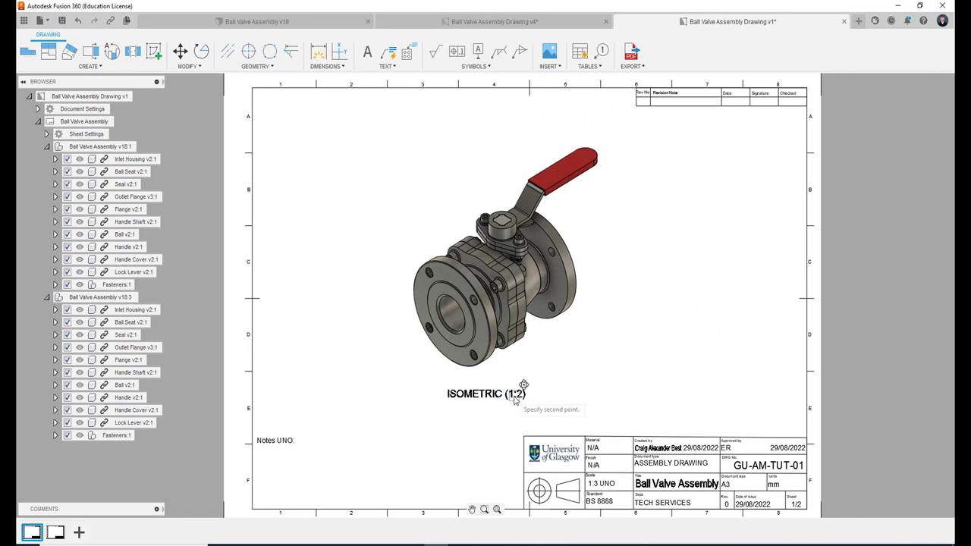
pyautogui.click(516, 395)
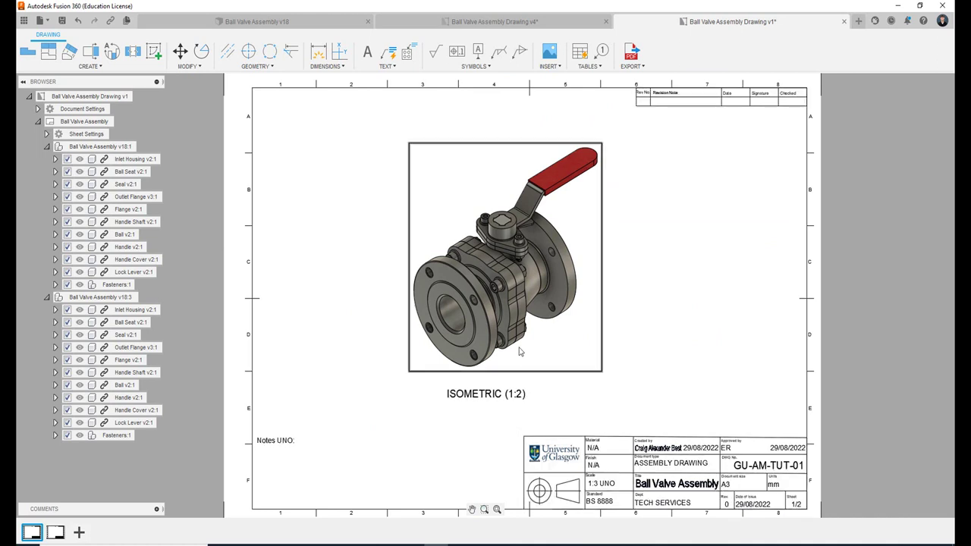
# Open the isometric view's Drawing View settings and close them without changes.
pyautogui.doubleClick(575, 306)
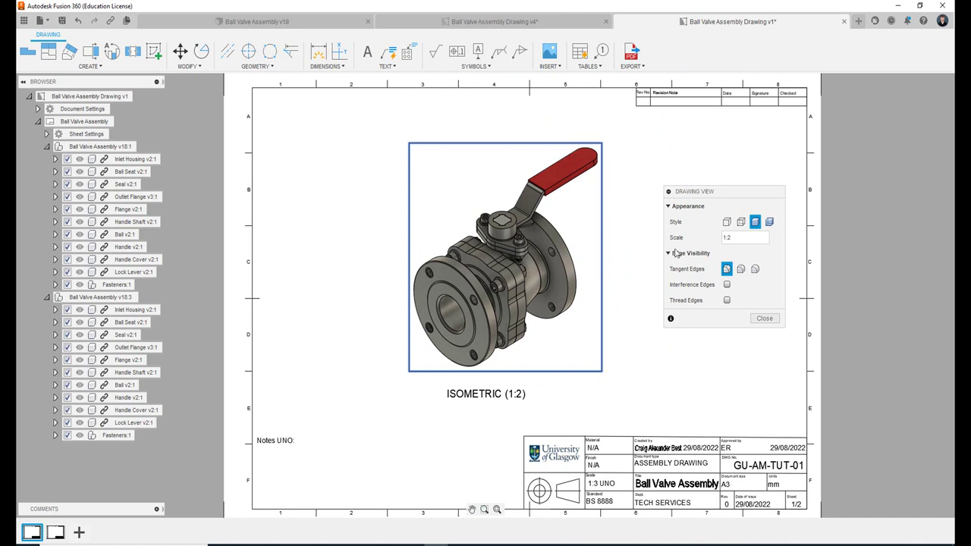
pyautogui.click(765, 319)
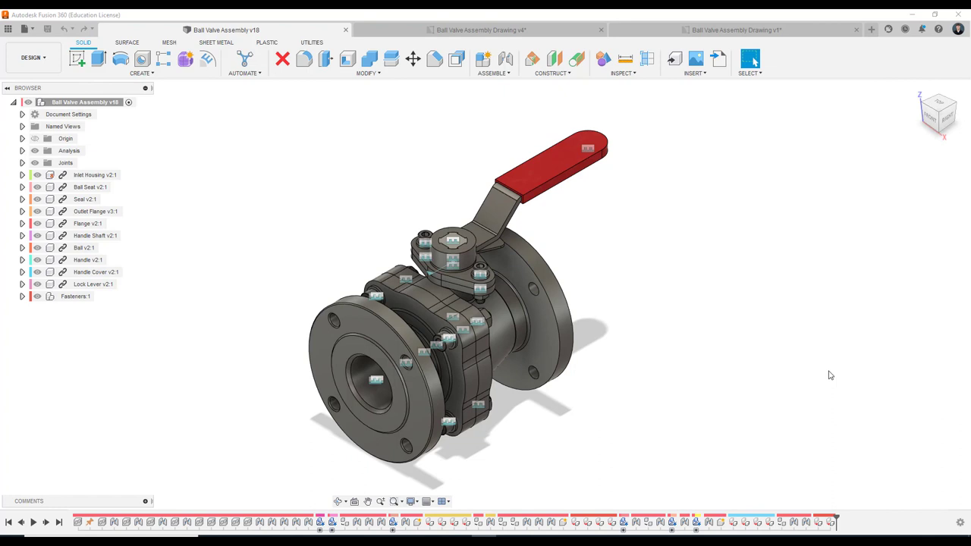
# Switch to the Ball Valve Assembly Drawing v4 document.
pyautogui.click(523, 32)
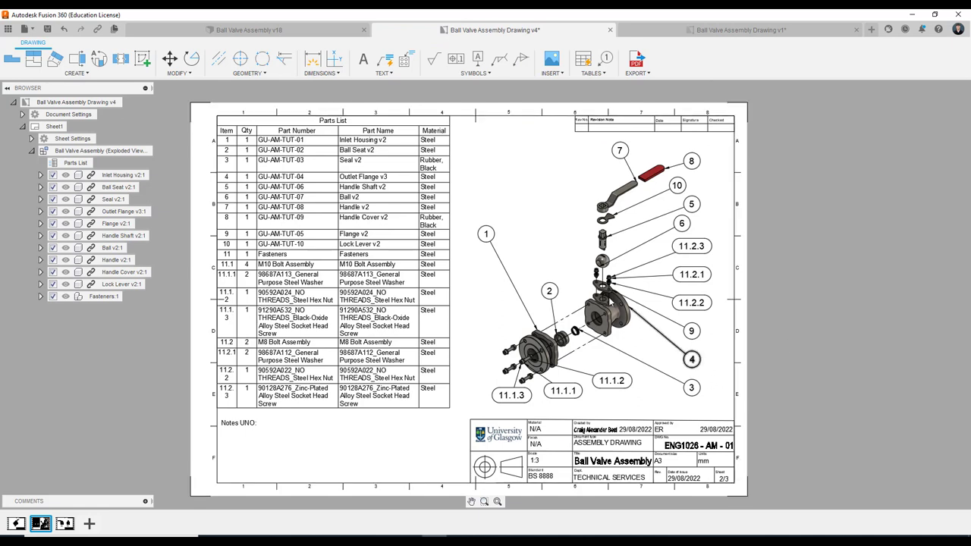
# Box-select the exploded drawing view, then return to the Ball Valve Assembly v18 design.
pyautogui.moveTo(744, 409); pyautogui.dragTo(470, 260)
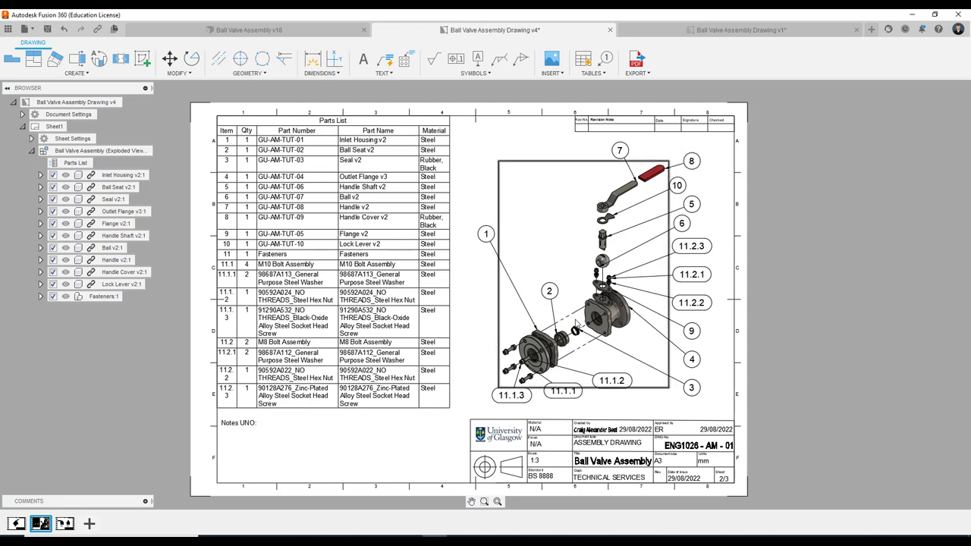
pyautogui.click(236, 30)
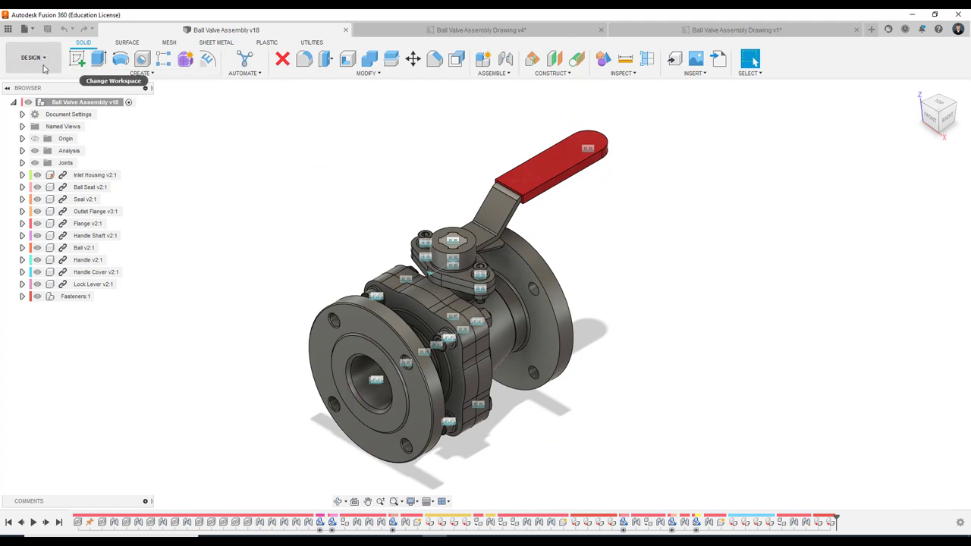
# Switch to the Animation workspace and frame the exploded valve storyboard with zoom and pan.
pyautogui.click(43, 69)
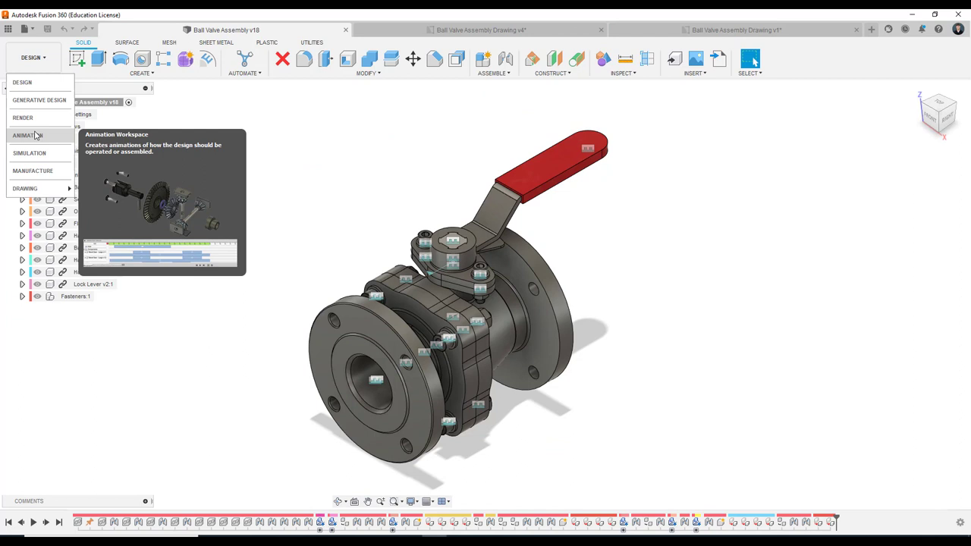
pyautogui.click(38, 136)
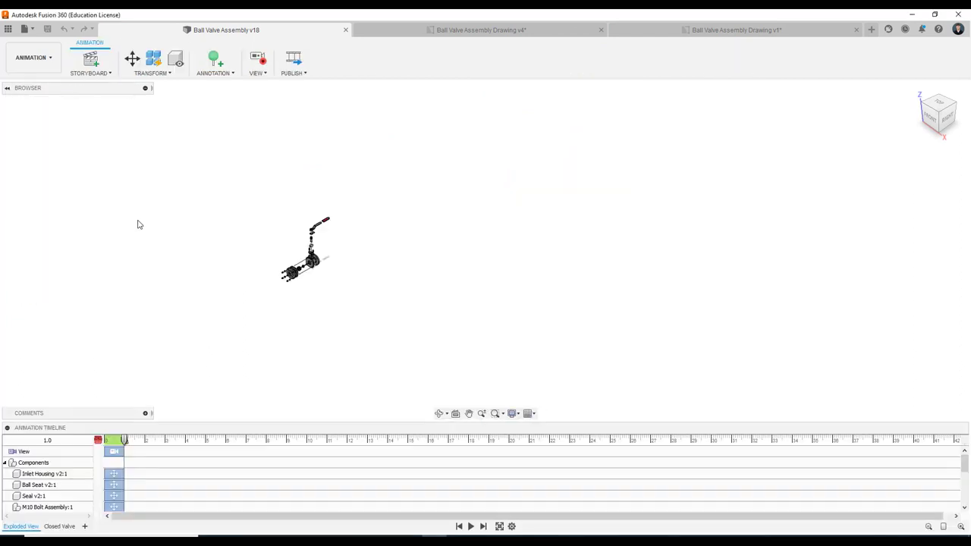
pyautogui.scroll(3, 213, 259)
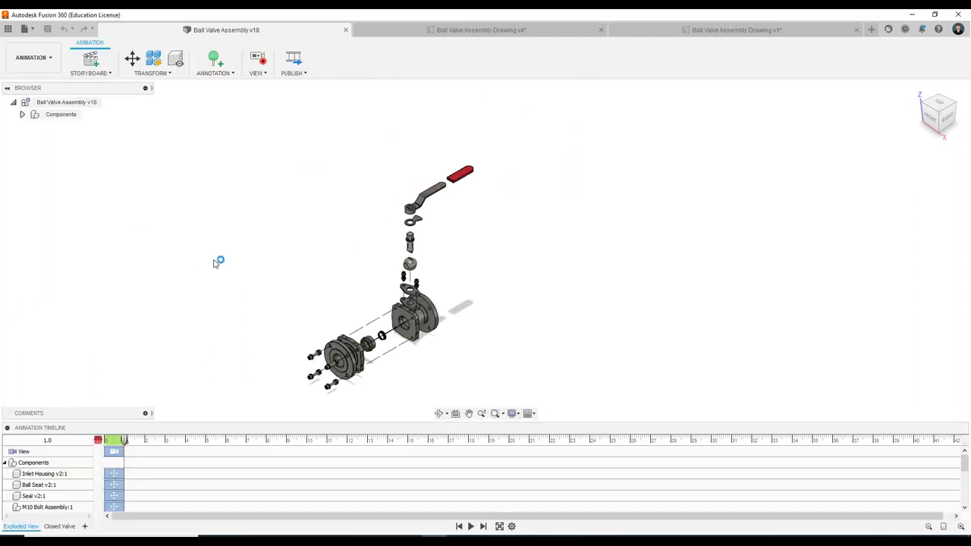
pyautogui.scroll(3, 310, 255)
pyautogui.moveTo(310, 256); pyautogui.dragTo(308, 203, button='middle')
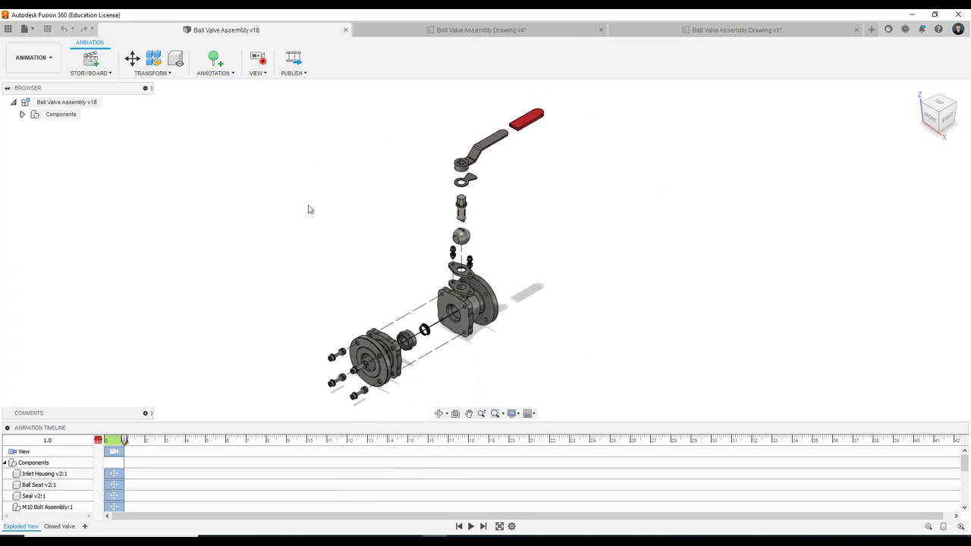
pyautogui.scroll(-1, 308, 209)
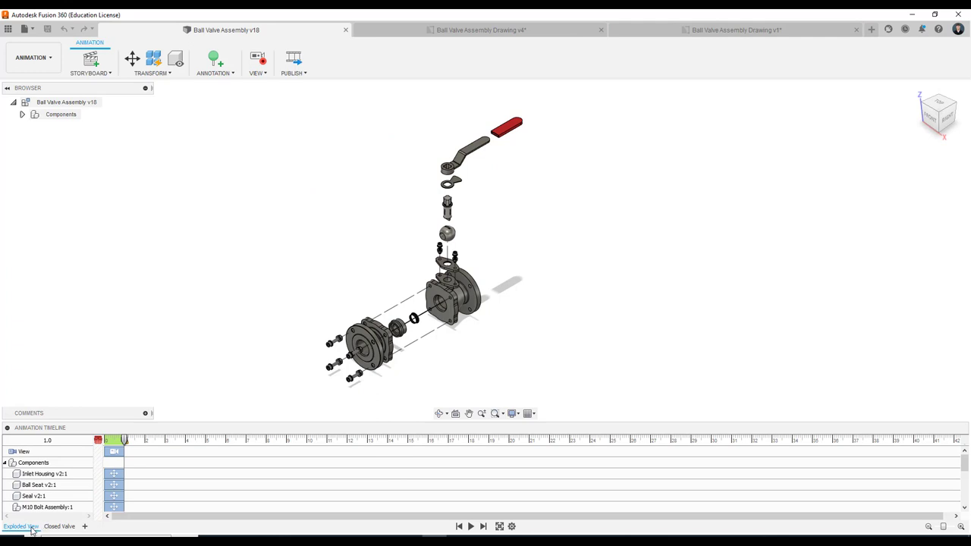
# Add a new storyboard, keeping the Storyboard Type set to Clean.
pyautogui.click(84, 527)
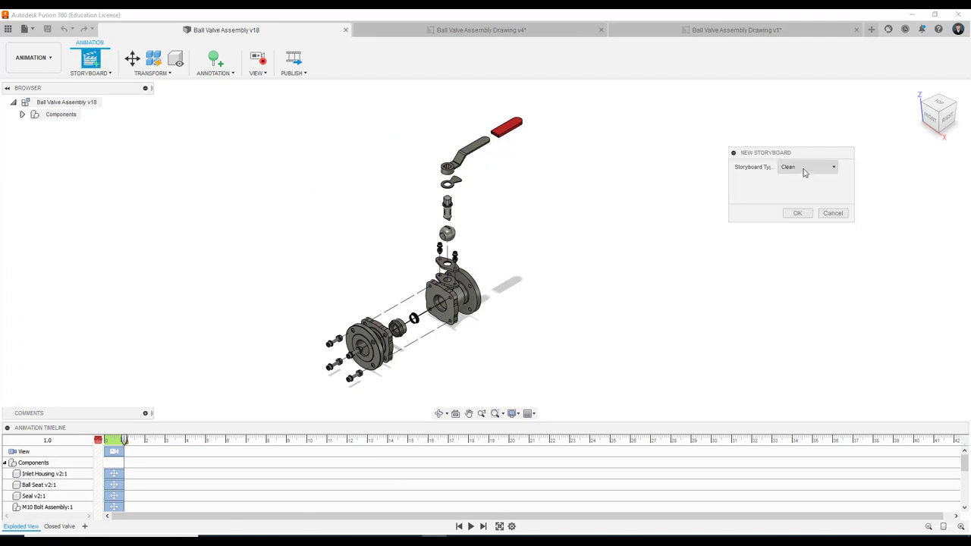
pyautogui.click(805, 168)
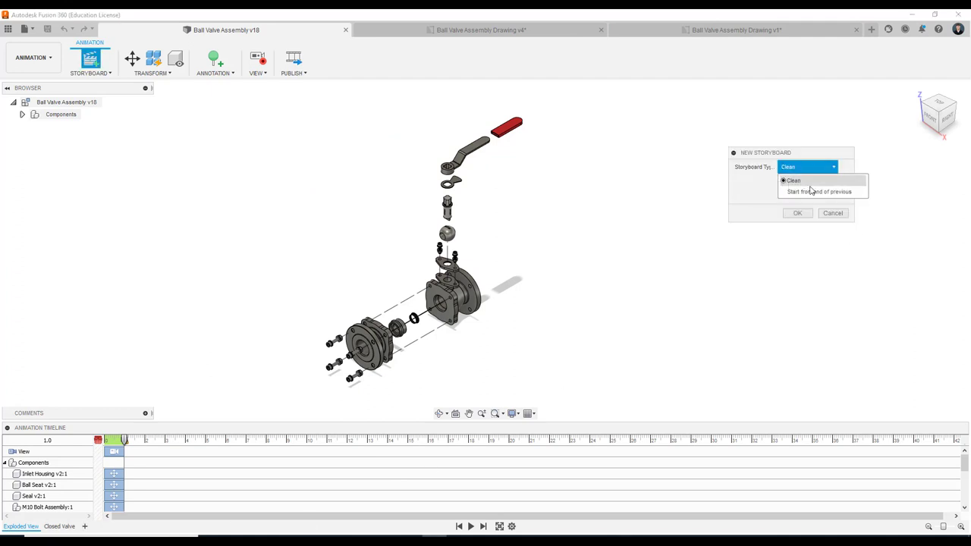
pyautogui.click(795, 181)
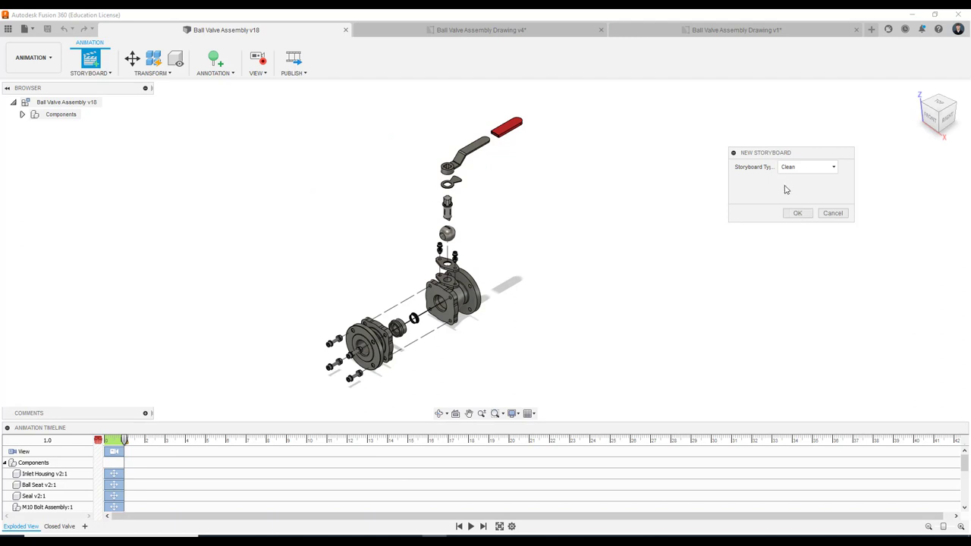
pyautogui.click(797, 216)
pyautogui.scroll(-3, 220, 238)
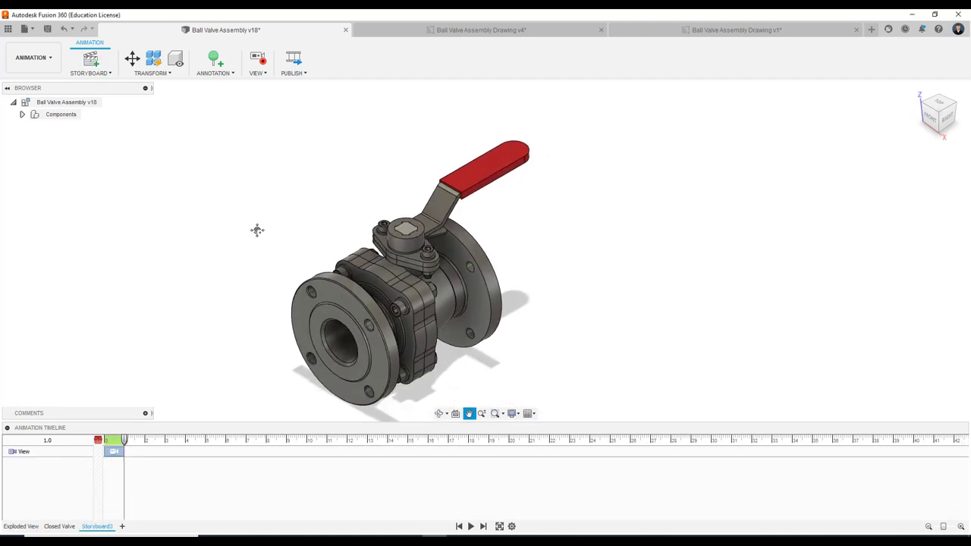
pyautogui.scroll(-2, 256, 227)
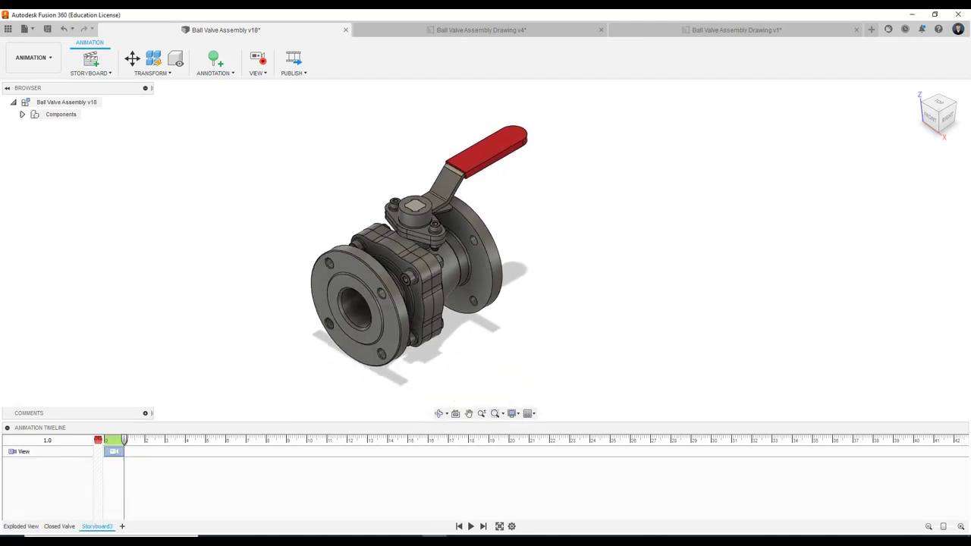
# Rename the new storyboard to 'Exploded View Tutorial', then go back to the Exploded View storyboard.
pyautogui.rightClick(94, 528)
pyautogui.click(135, 498)
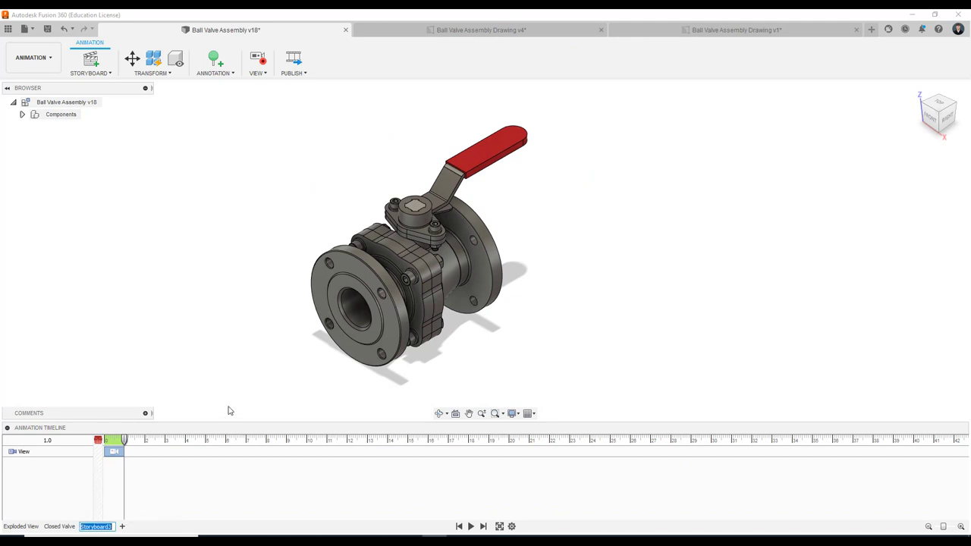
pyautogui.write('Exploded ')
pyautogui.write('View')
pyautogui.write(' Tu')
pyautogui.write('torial')
pyautogui.press('Return')
pyautogui.click(11, 527)
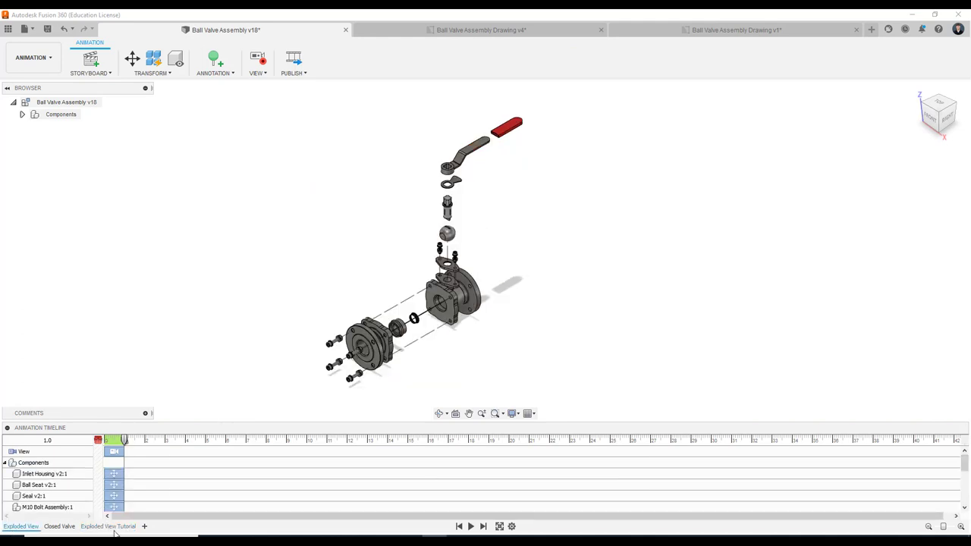
pyautogui.click(108, 527)
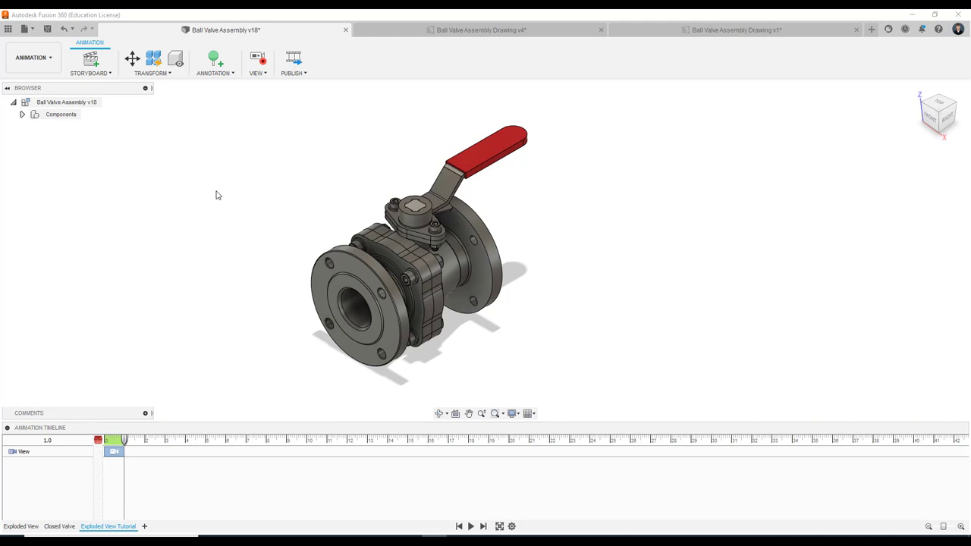
pyautogui.click(22, 531)
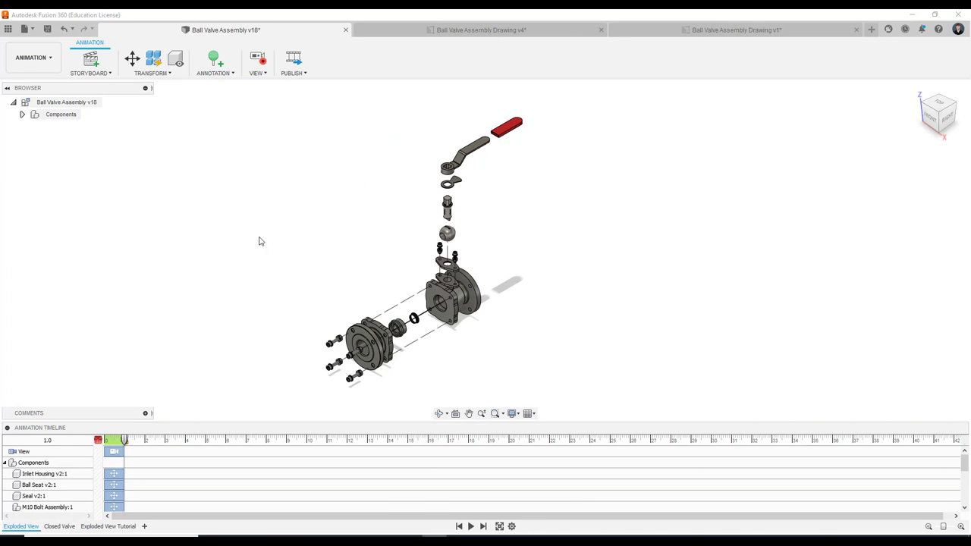
pyautogui.click(33, 67)
pyautogui.click(30, 81)
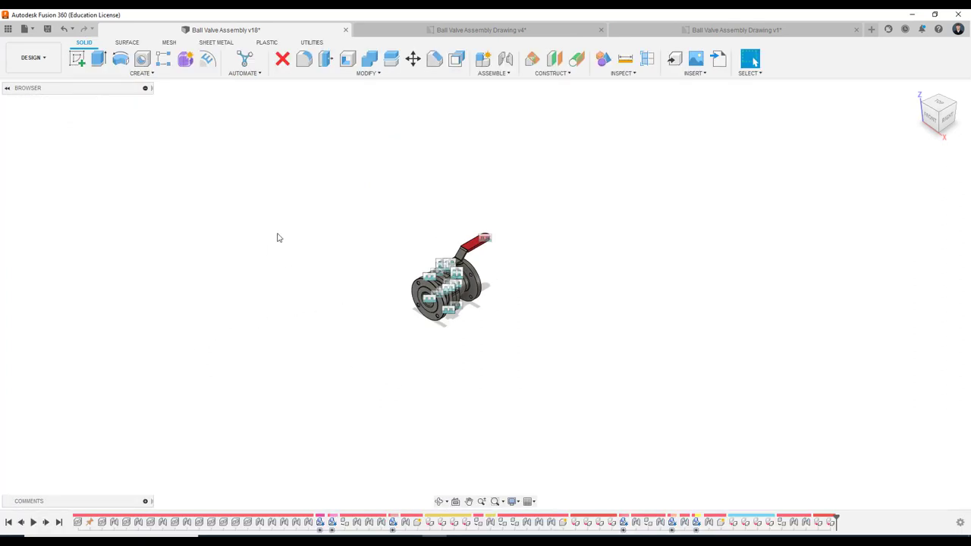
pyautogui.scroll(5, 446, 303)
pyautogui.scroll(5, 401, 238)
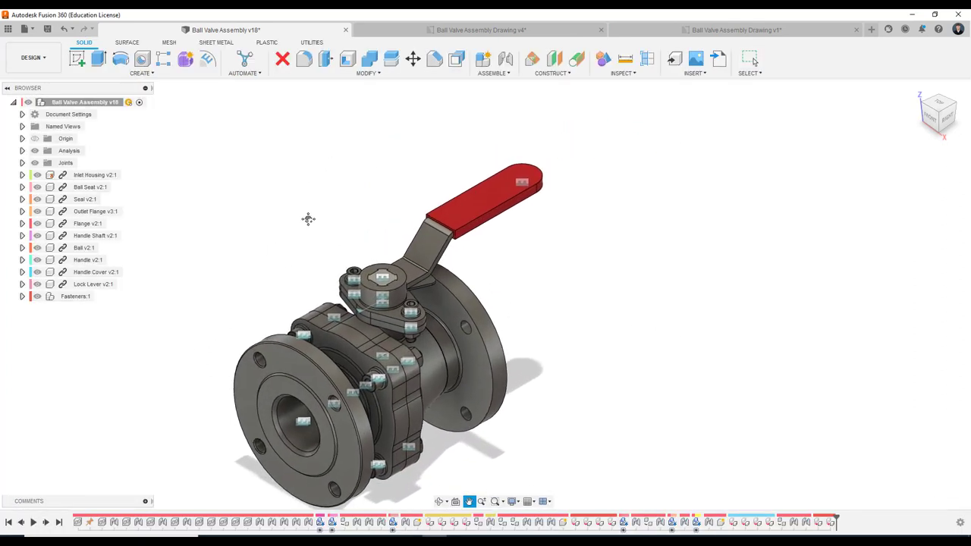
pyautogui.moveTo(308, 217); pyautogui.dragTo(382, 156, button='middle')
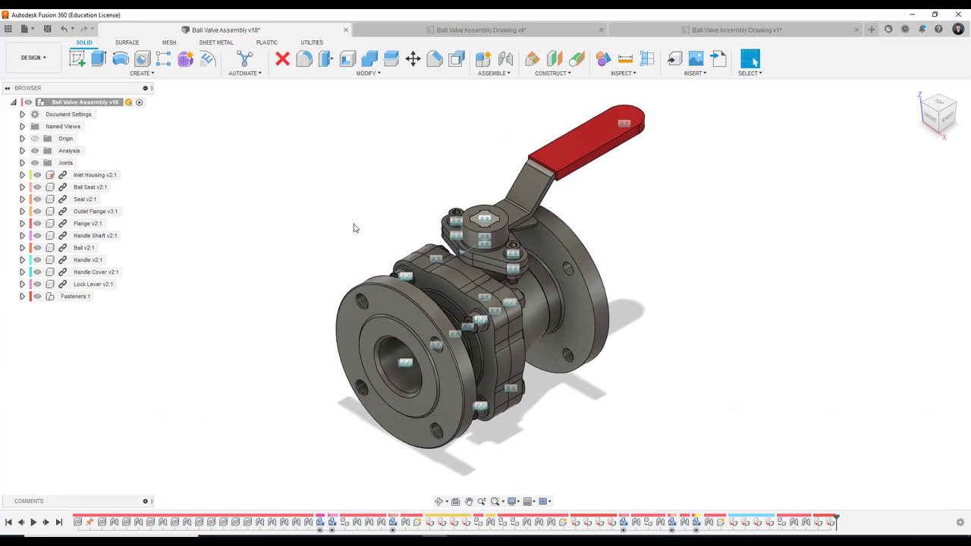
pyautogui.click(33, 58)
pyautogui.click(28, 136)
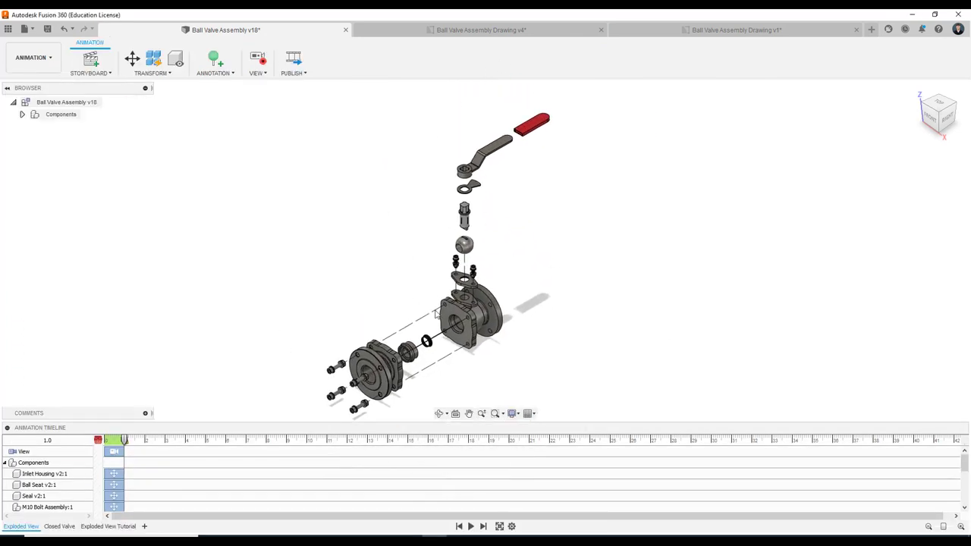
# In the Exploded View Tutorial storyboard, zoom in and select the red handle with its stem.
pyautogui.click(114, 528)
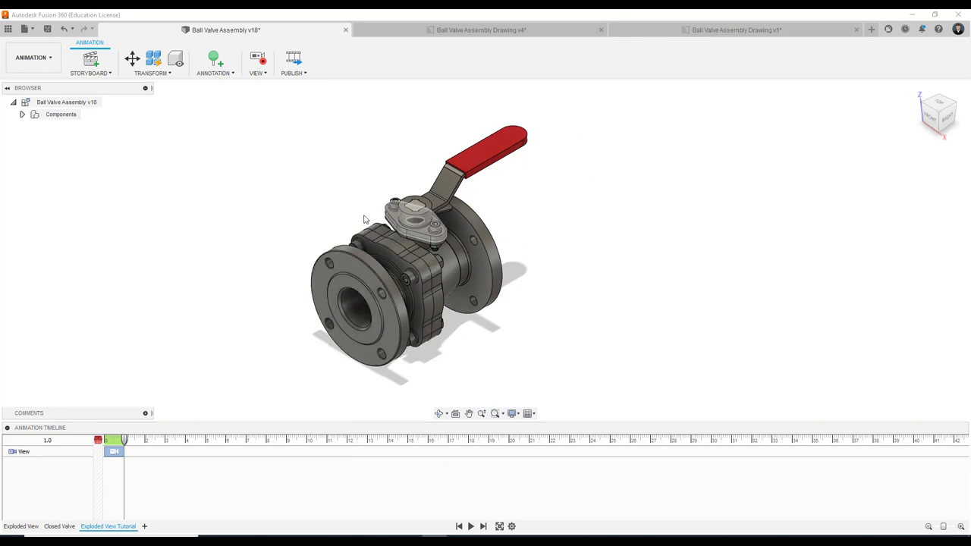
pyautogui.scroll(-3, 364, 228)
pyautogui.scroll(1, 357, 227)
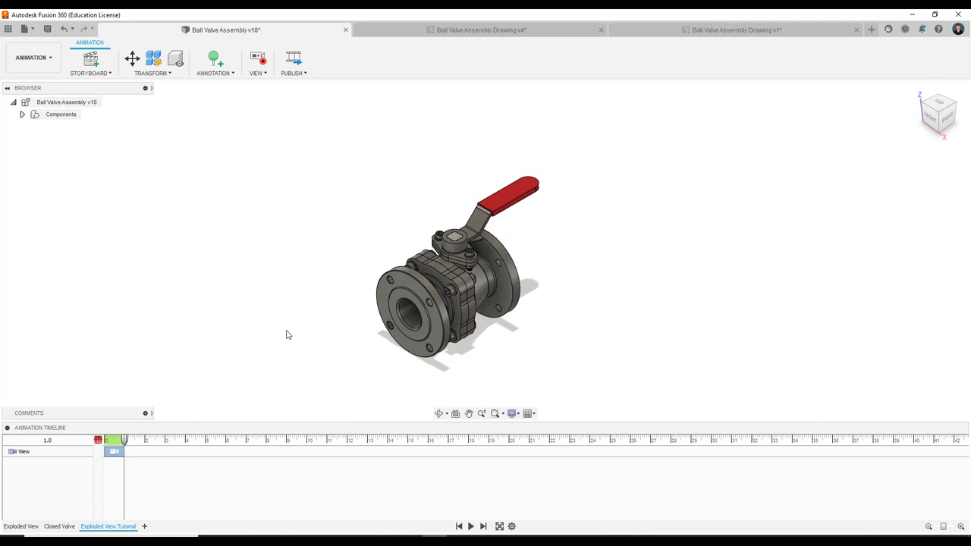
pyautogui.scroll(3, 454, 281)
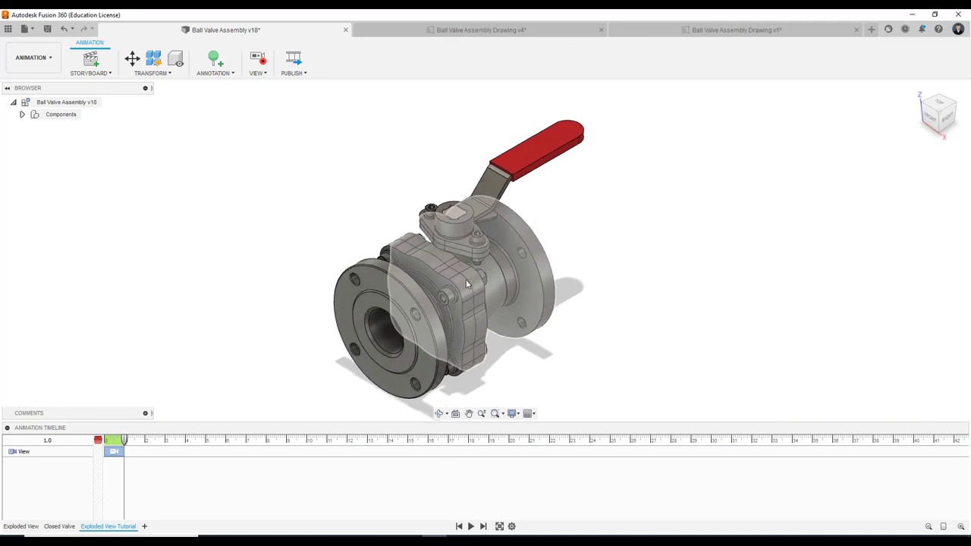
pyautogui.click(492, 204)
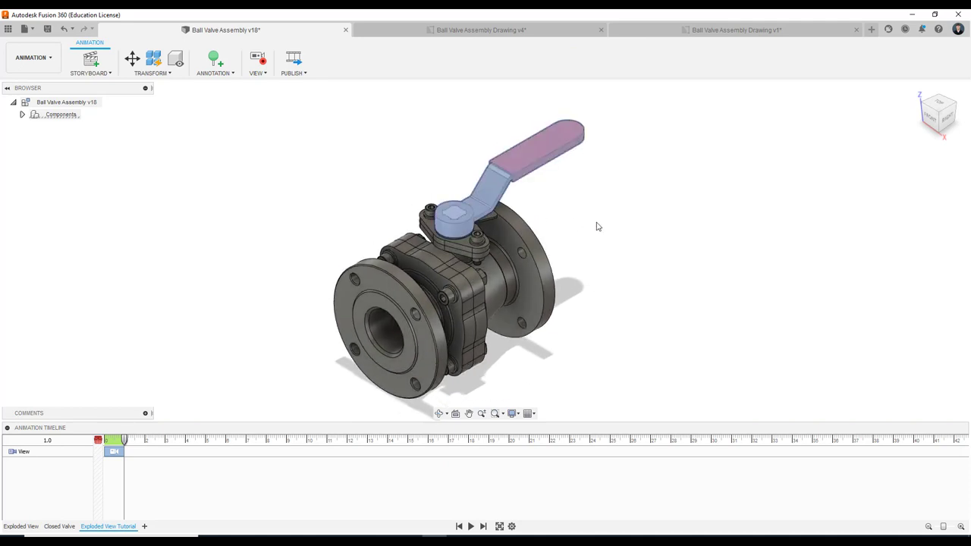
pyautogui.press('m')
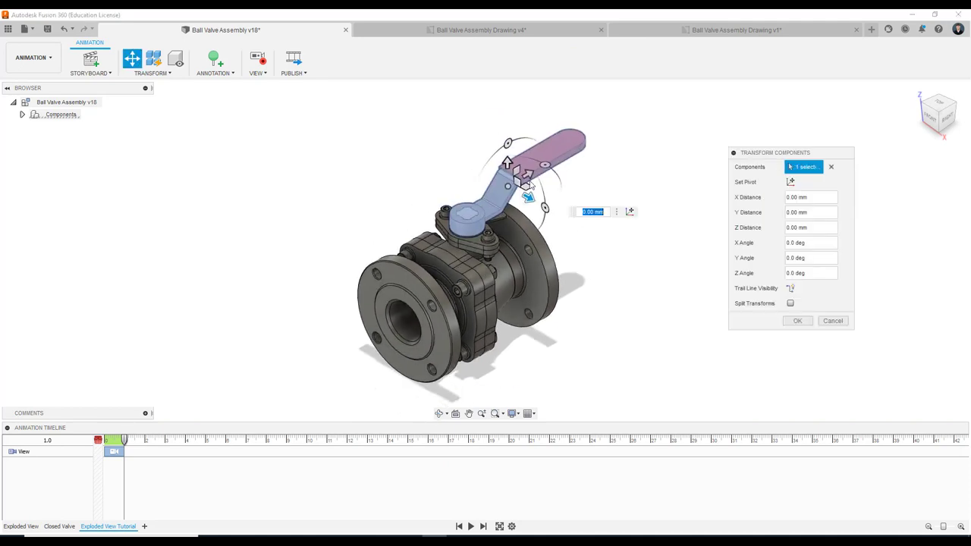
pyautogui.moveTo(676, 281); pyautogui.dragTo(600, 303, button='middle')
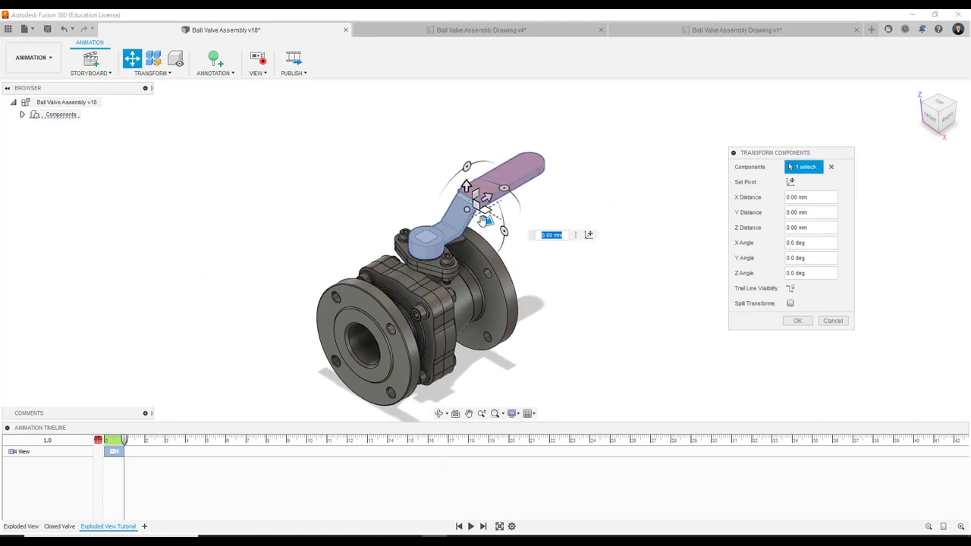
pyautogui.moveTo(523, 220)
pyautogui.mouseDown()
pyautogui.moveTo(673, 378)
pyautogui.moveTo(561, 251)
pyautogui.moveTo(645, 318)
pyautogui.moveTo(509, 228)
pyautogui.moveTo(571, 313)
pyautogui.moveTo(640, 360)
pyautogui.moveTo(513, 266)
pyautogui.moveTo(546, 309)
pyautogui.moveTo(495, 219)
pyautogui.mouseUp()
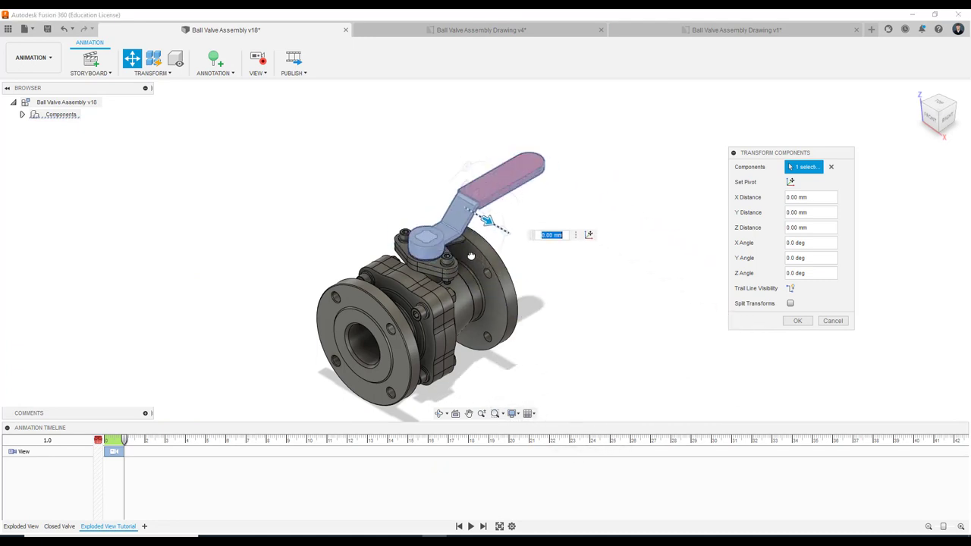
pyautogui.moveTo(466, 185)
pyautogui.mouseDown()
pyautogui.moveTo(466, 117)
pyautogui.moveTo(466, 151)
pyautogui.mouseUp()
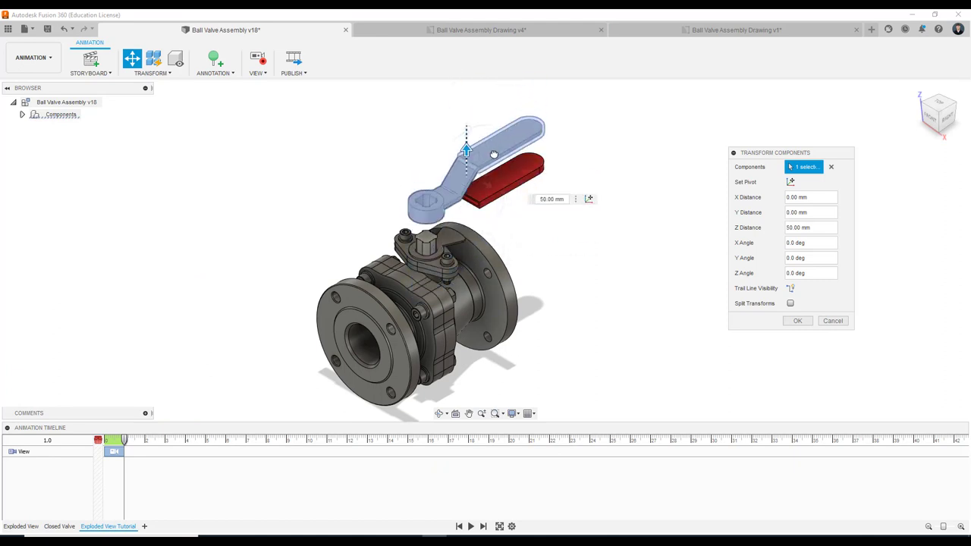
pyautogui.click(841, 324)
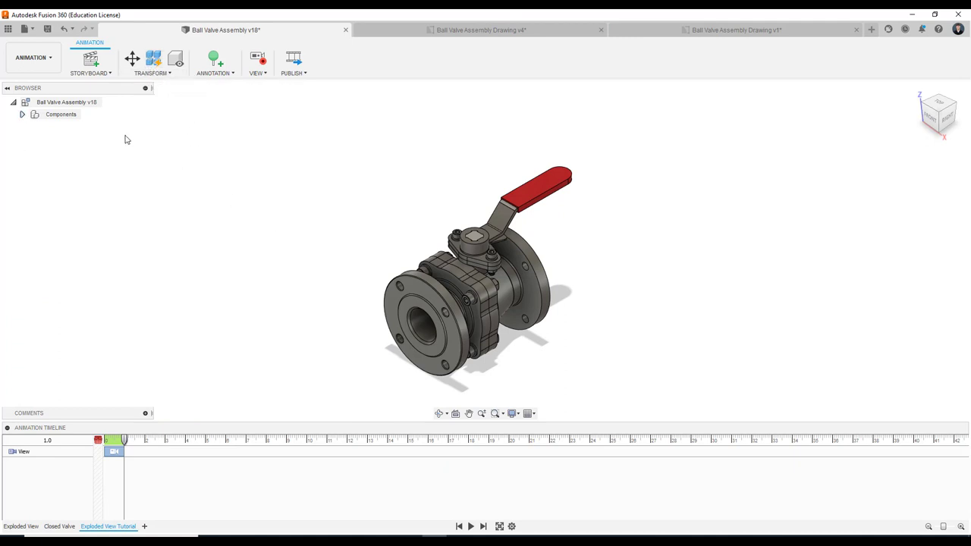
# Expand Components and Ball Valve Assembly v18:1, dismiss the auto-explode message, then select the assembly.
pyautogui.click(20, 116)
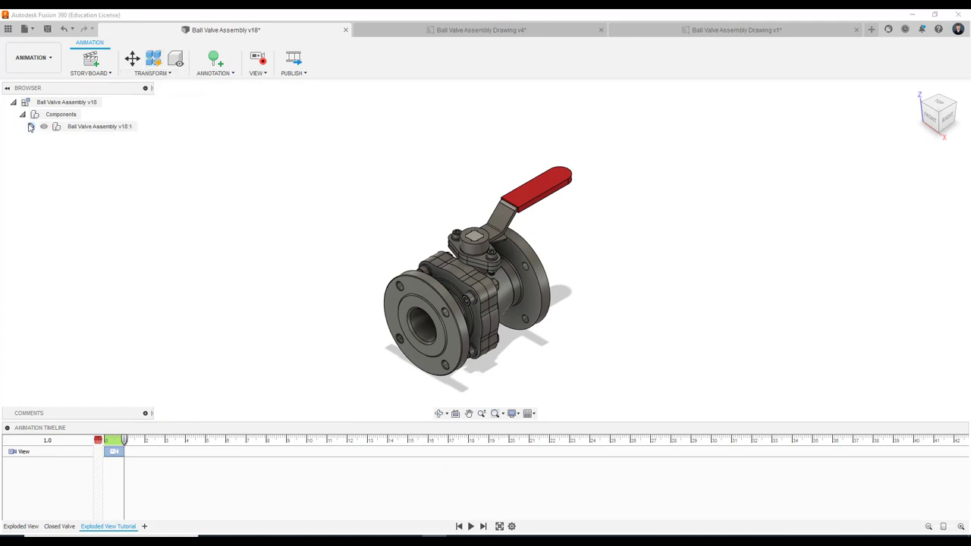
pyautogui.click(32, 126)
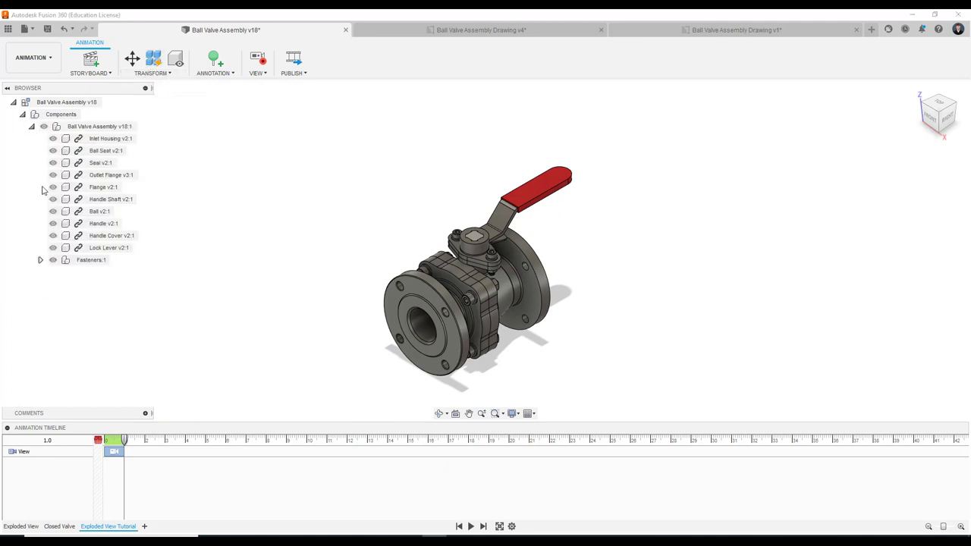
pyautogui.click(158, 62)
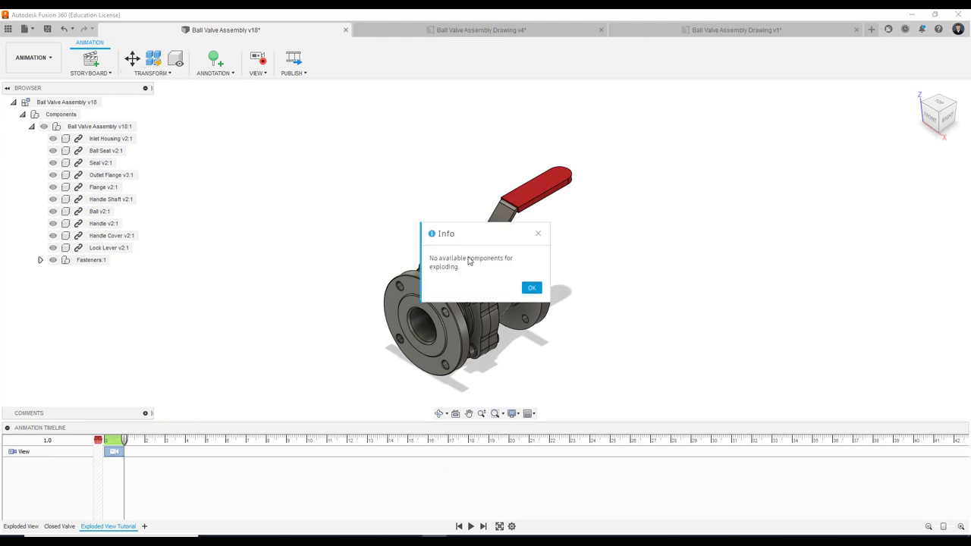
pyautogui.click(533, 288)
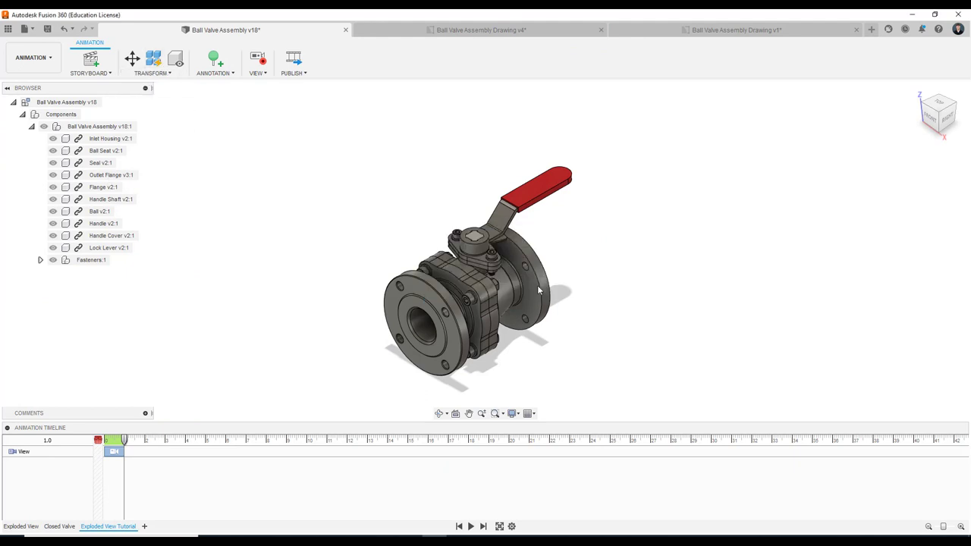
pyautogui.click(85, 128)
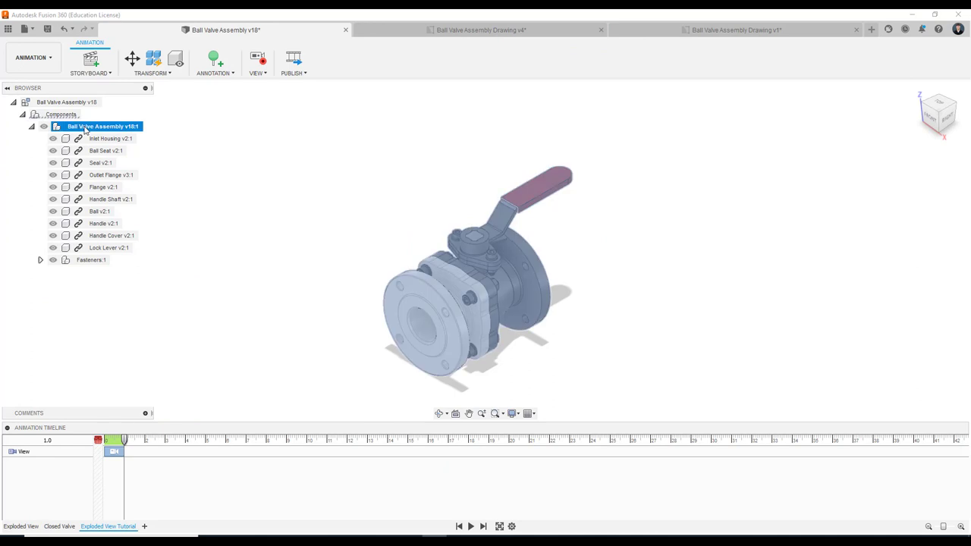
pyautogui.click(155, 62)
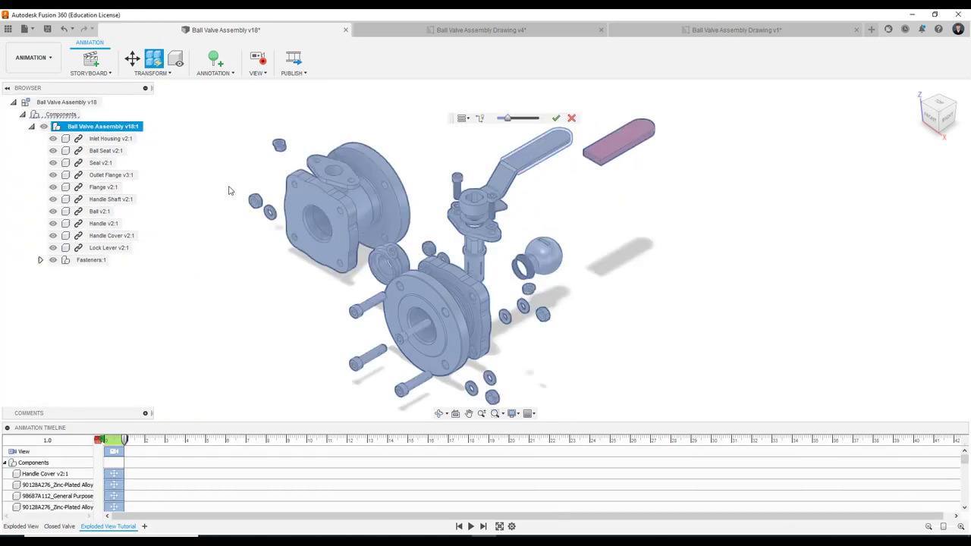
pyautogui.scroll(-2, 317, 282)
pyautogui.scroll(-2, 277, 316)
pyautogui.scroll(-1, 277, 315)
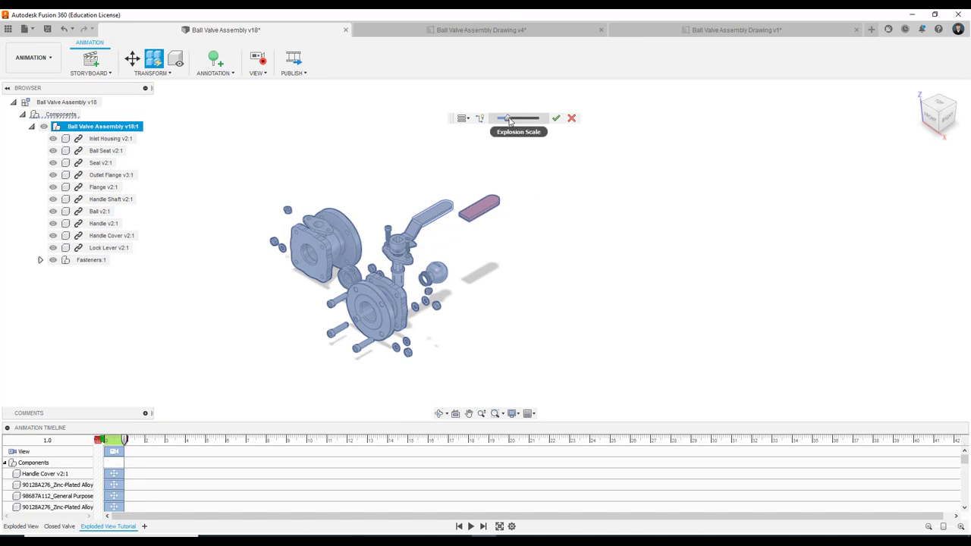
pyautogui.moveTo(507, 119)
pyautogui.mouseDown()
pyautogui.moveTo(534, 119)
pyautogui.moveTo(520, 120)
pyautogui.mouseUp()
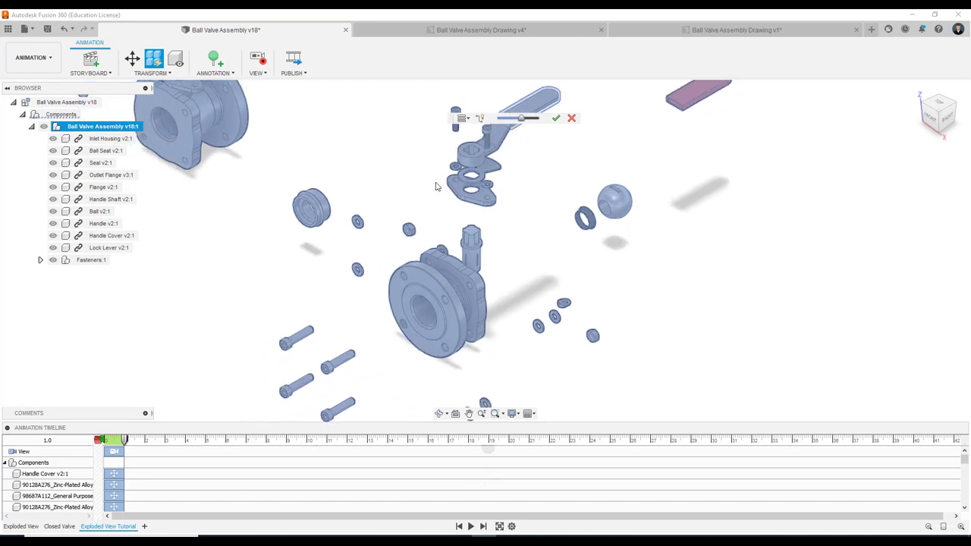
pyautogui.scroll(2, 412, 127)
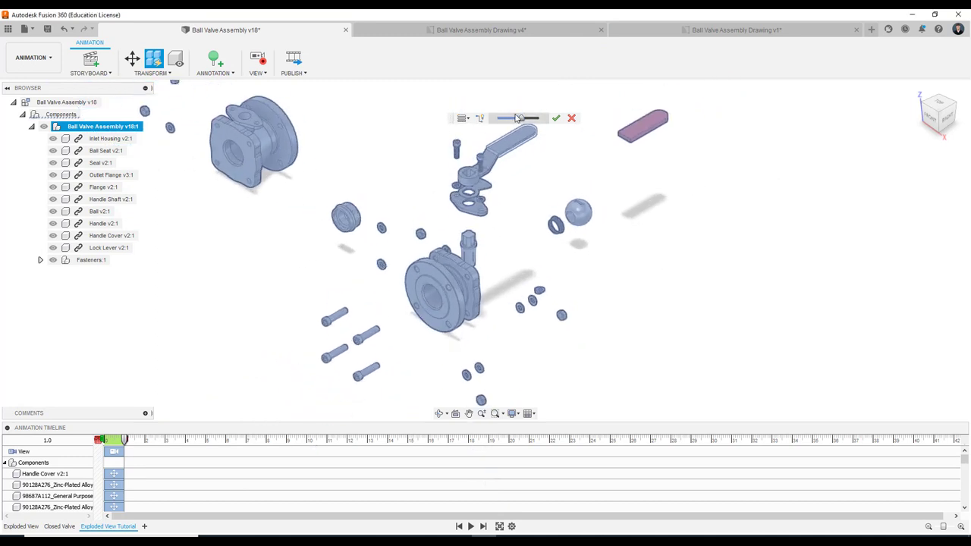
pyautogui.click(467, 120)
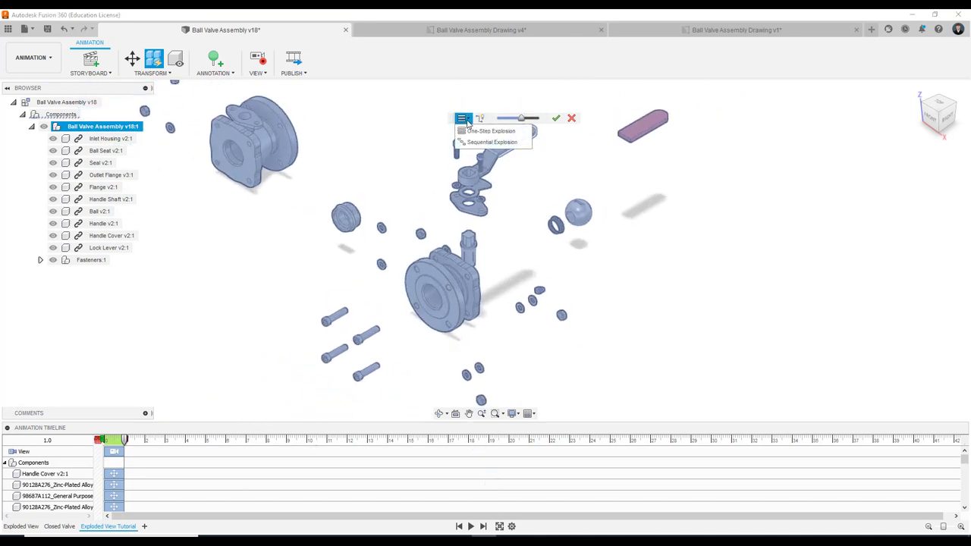
pyautogui.click(574, 118)
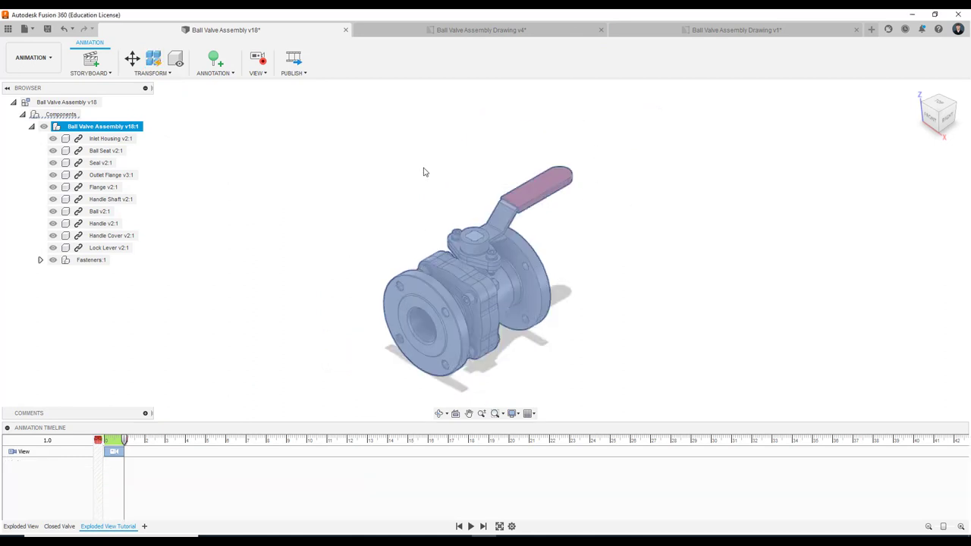
pyautogui.click(412, 211)
# Recentre the valve and start Transform Components on the Inlet Housing.
pyautogui.scroll(1, 402, 248)
pyautogui.scroll(1, 383, 258)
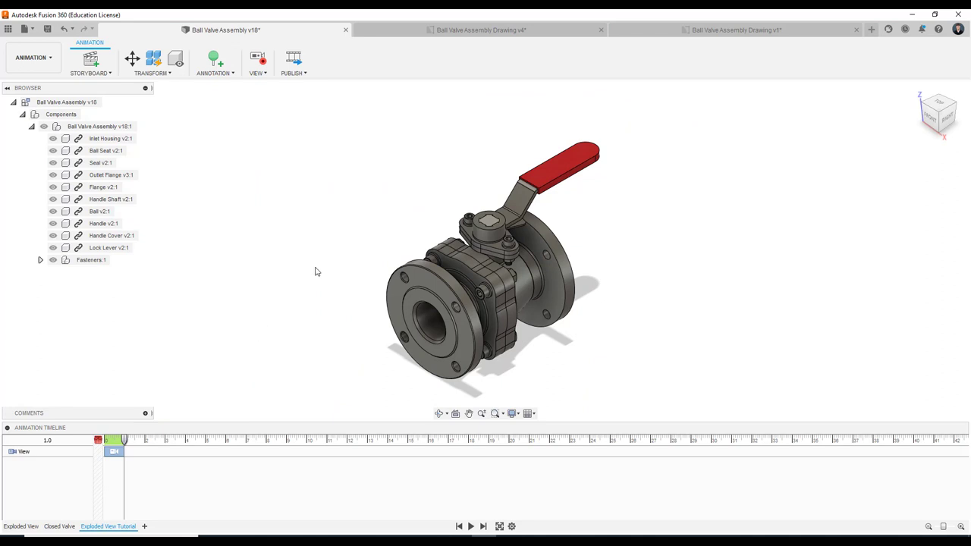
pyautogui.scroll(-1, 310, 278)
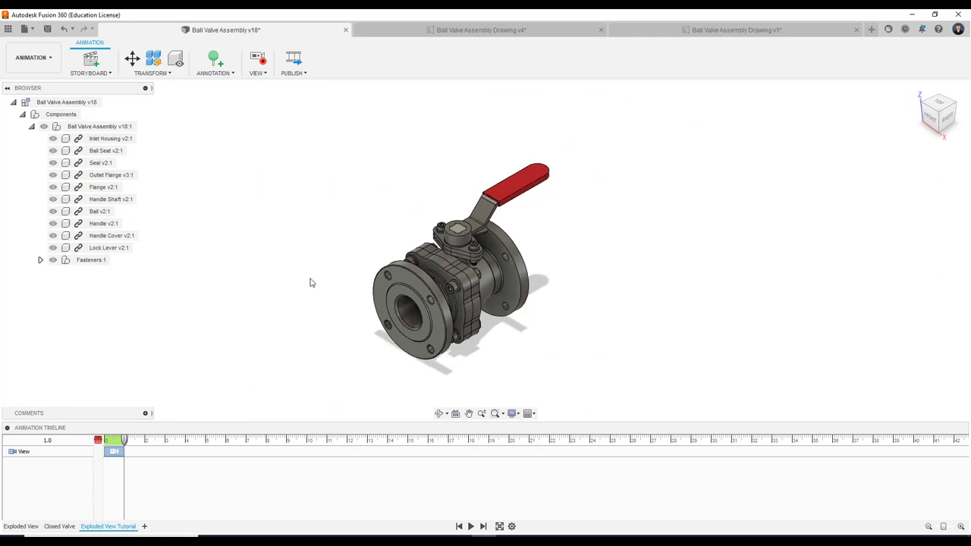
pyautogui.scroll(-1, 315, 307)
pyautogui.moveTo(316, 310); pyautogui.dragTo(328, 291, button='middle')
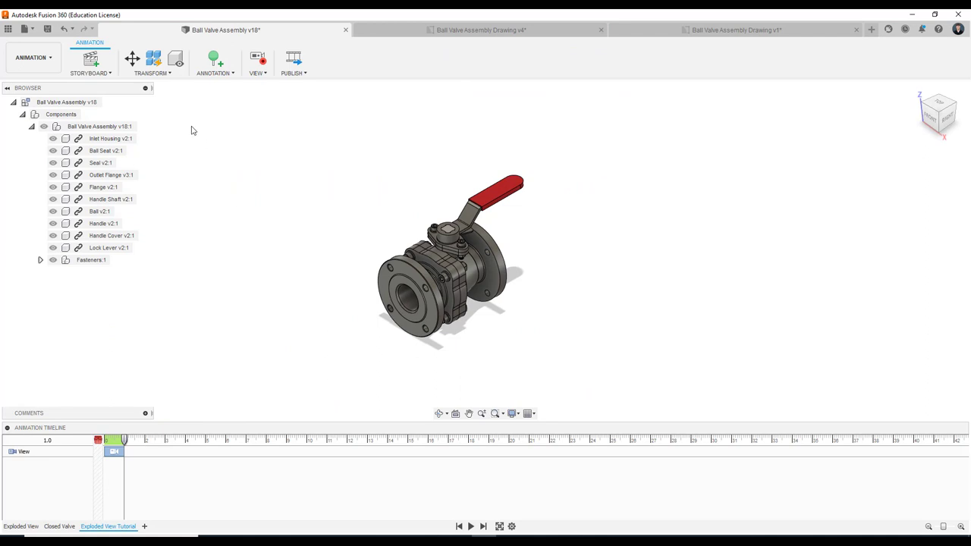
pyautogui.click(139, 67)
pyautogui.click(413, 304)
pyautogui.scroll(3, 435, 326)
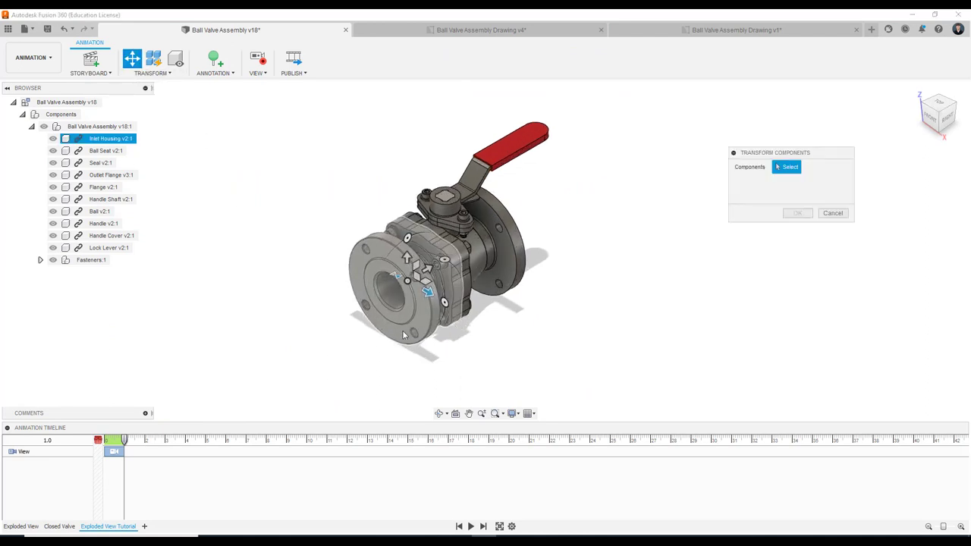
pyautogui.click(413, 323)
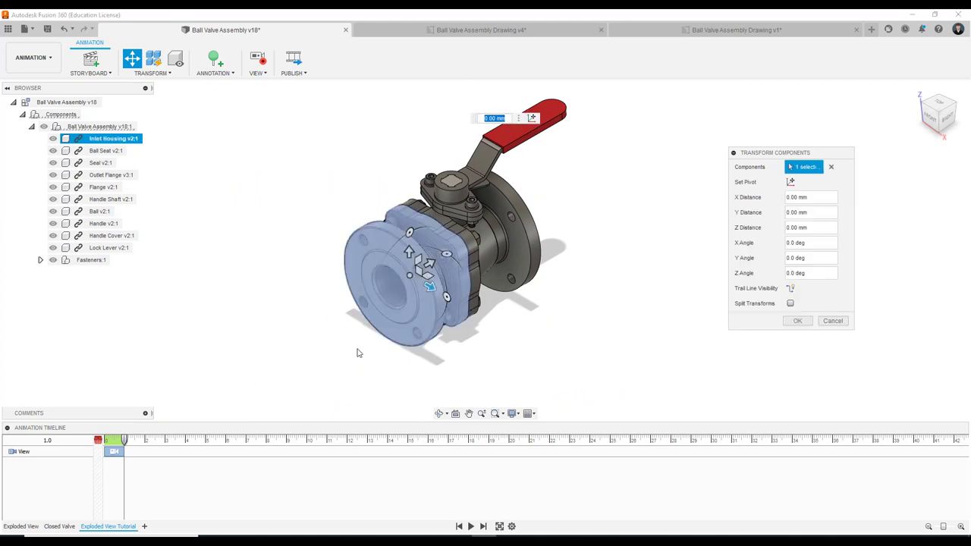
# Cancel that move and reopen Transform Components with M, with no part chosen.
pyautogui.scroll(-2, 334, 331)
pyautogui.press('Escape')
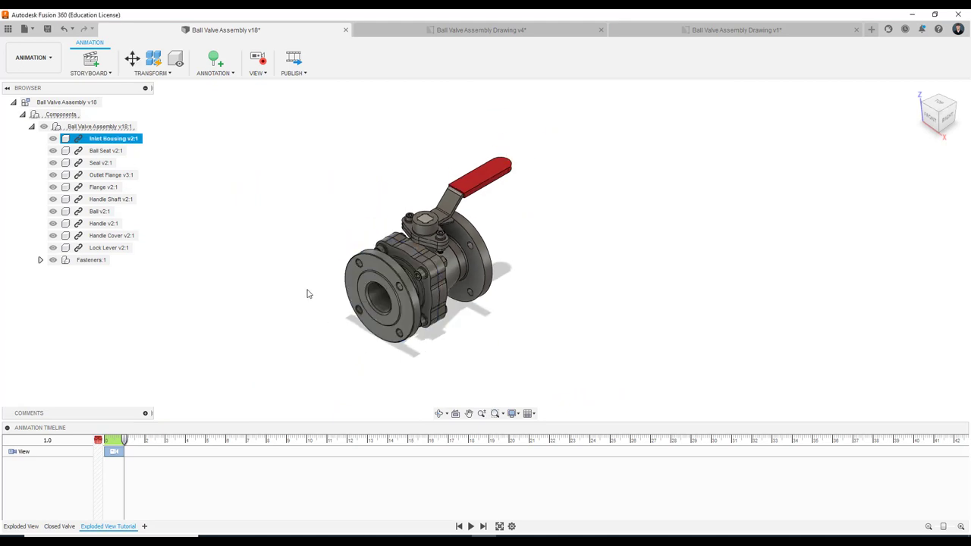
pyautogui.press('m')
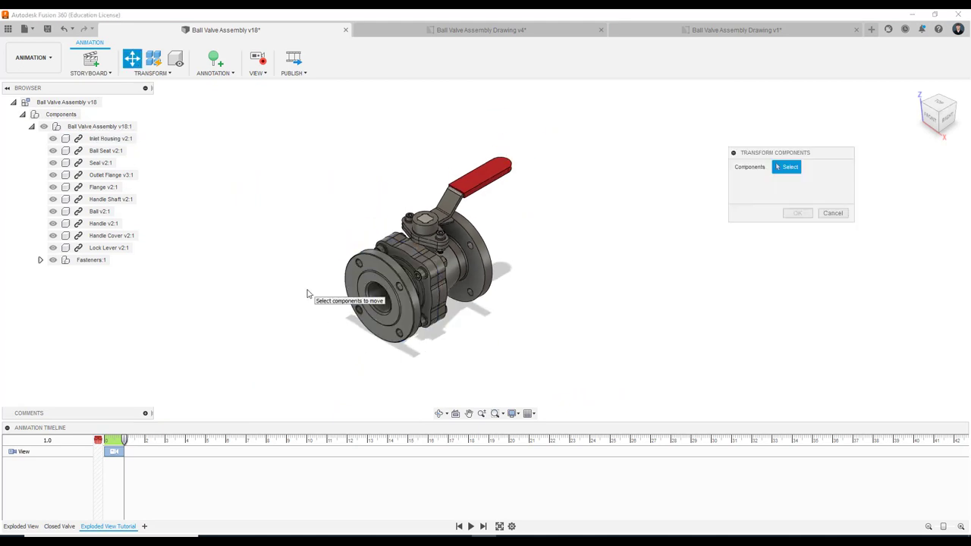
pyautogui.scroll(2, 377, 366)
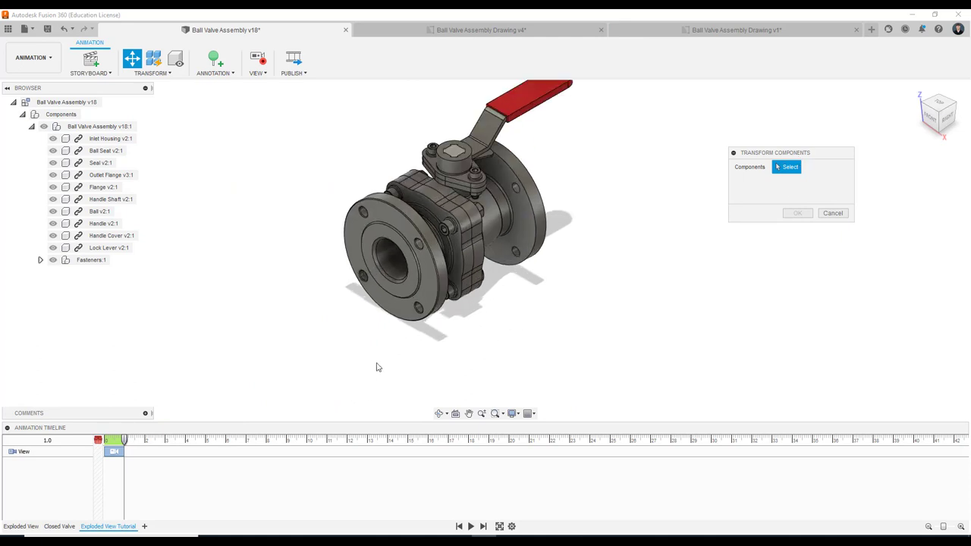
# Select the Inlet Housing and zoom in around it.
pyautogui.click(411, 302)
pyautogui.scroll(-2, 411, 307)
pyautogui.scroll(-1, 410, 318)
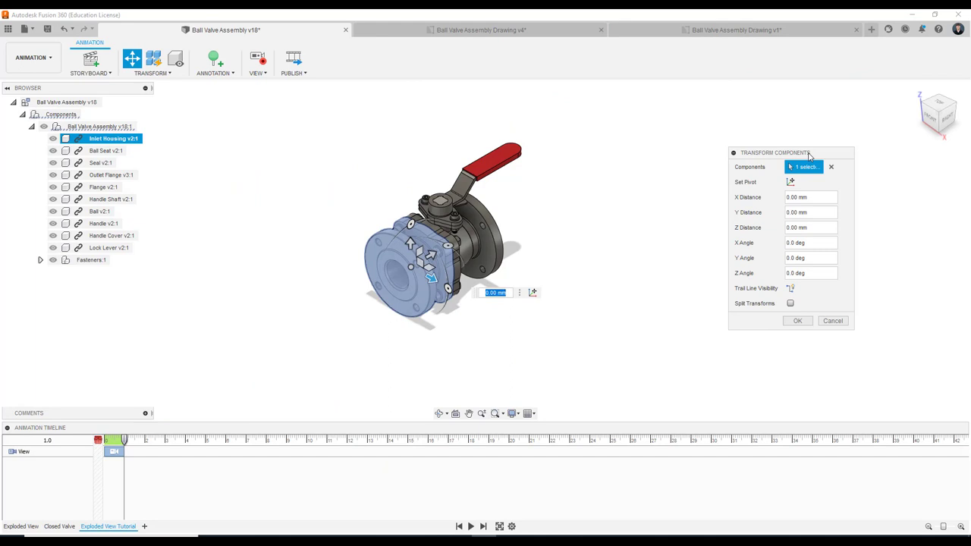
pyautogui.scroll(2, 402, 273)
pyautogui.scroll(2, 402, 274)
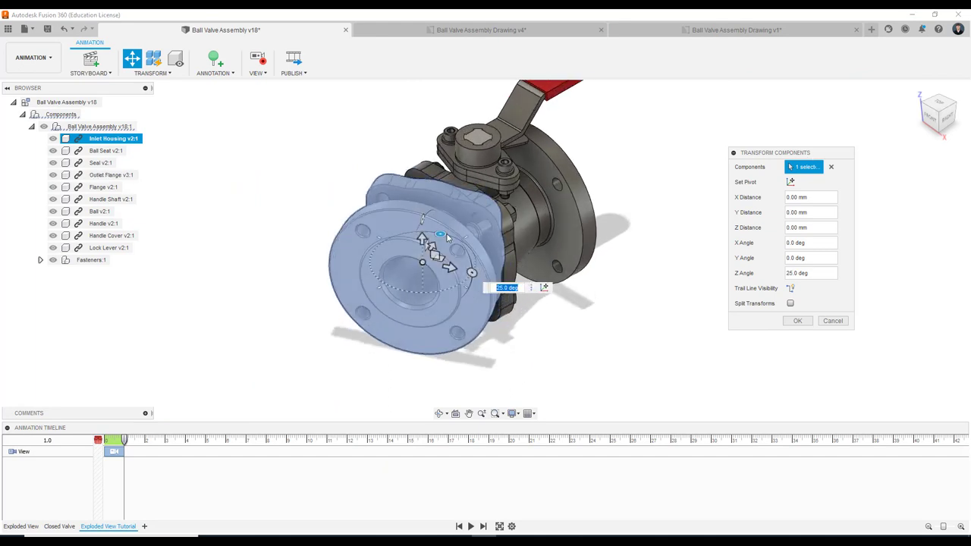
# Restart Transform Components on the Inlet Housing and zoom out until the whole valve is visible.
pyautogui.press('Escape')
pyautogui.press('m')
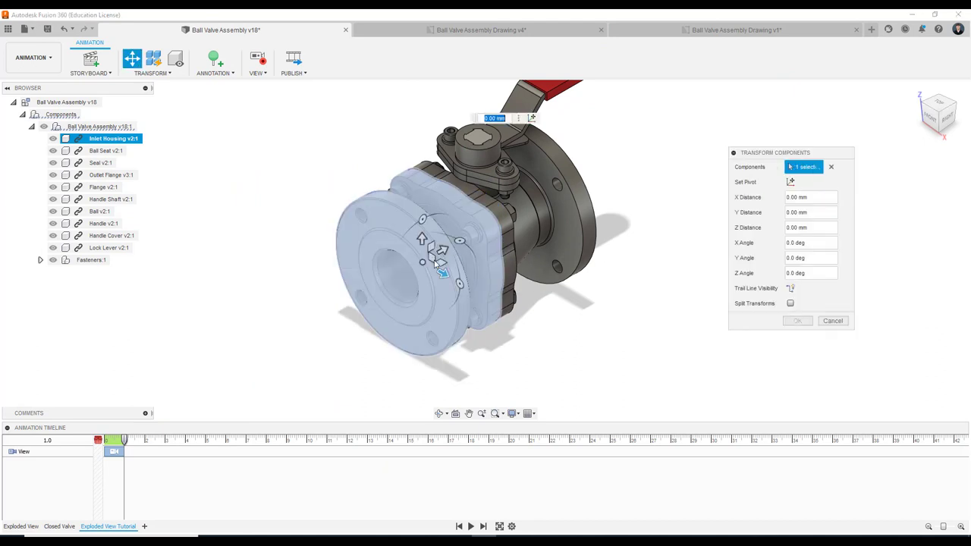
pyautogui.moveTo(422, 220)
pyautogui.mouseDown()
pyautogui.moveTo(401, 252)
pyautogui.moveTo(421, 221)
pyautogui.mouseUp()
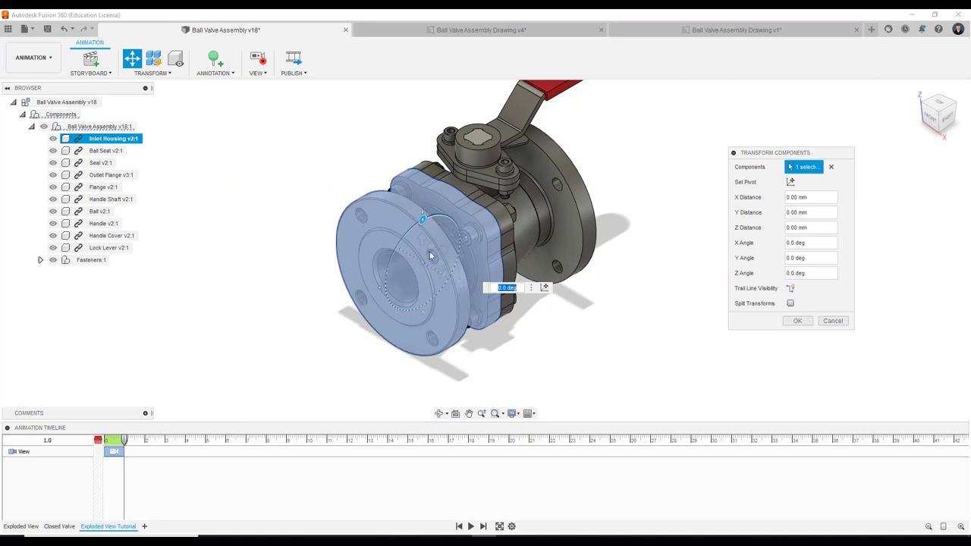
pyautogui.moveTo(436, 270)
pyautogui.mouseDown()
pyautogui.moveTo(461, 295)
pyautogui.moveTo(460, 283)
pyautogui.mouseUp()
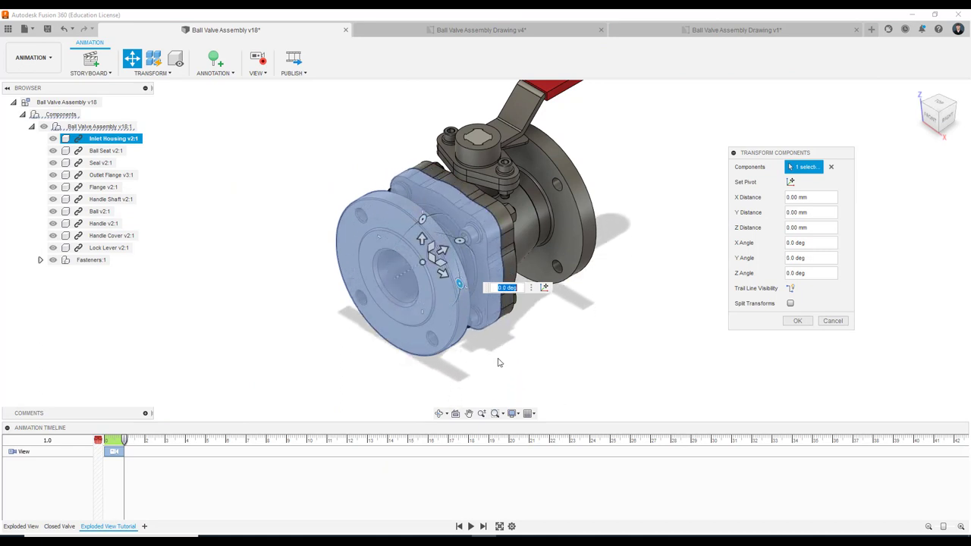
pyautogui.scroll(-3, 535, 358)
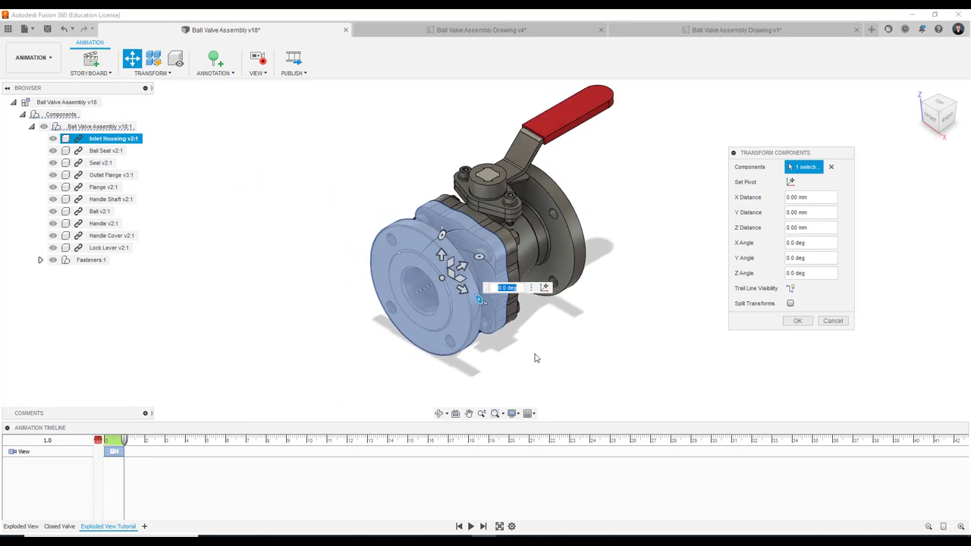
pyautogui.scroll(-2, 534, 355)
pyautogui.scroll(-1, 412, 362)
pyautogui.scroll(-2, 413, 363)
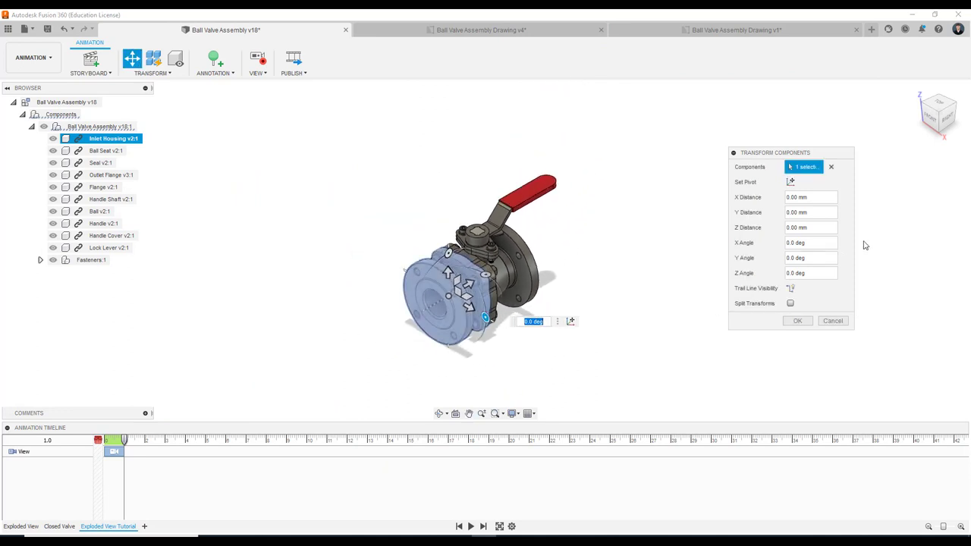
pyautogui.moveTo(939, 114)
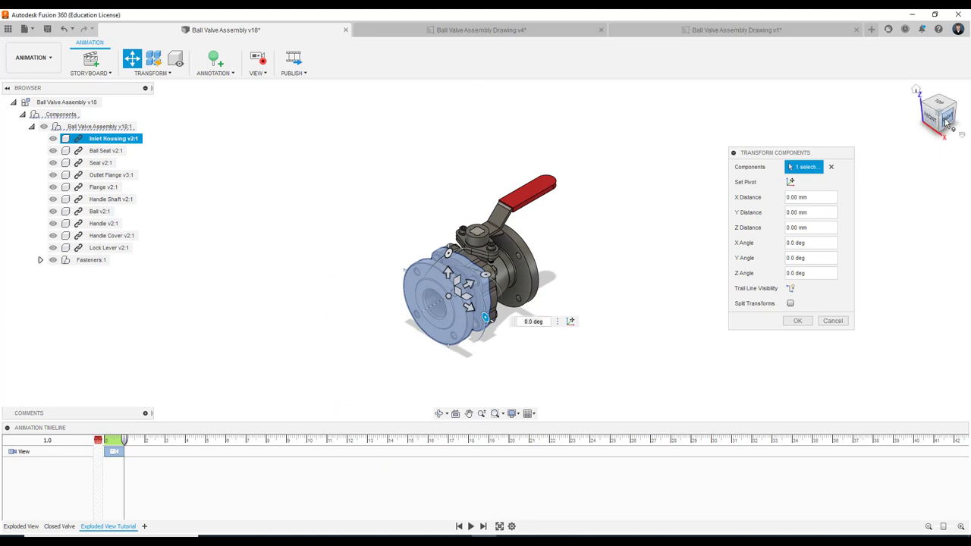
# In the RIGHT view, drag the Inlet Housing -190 mm along Y, confirm, and return Home.
pyautogui.click(946, 121)
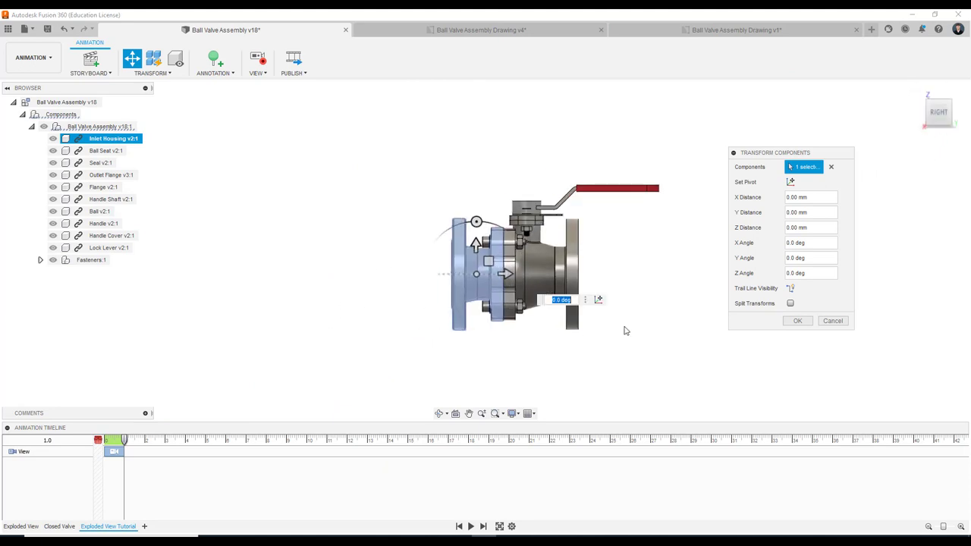
pyautogui.scroll(-1, 546, 319)
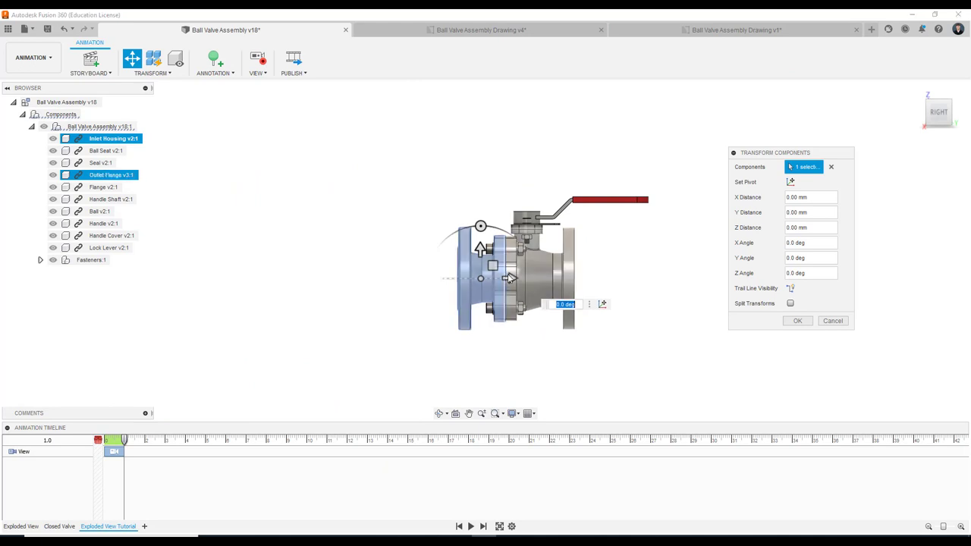
pyautogui.moveTo(508, 278); pyautogui.dragTo(311, 268)
pyautogui.click(798, 321)
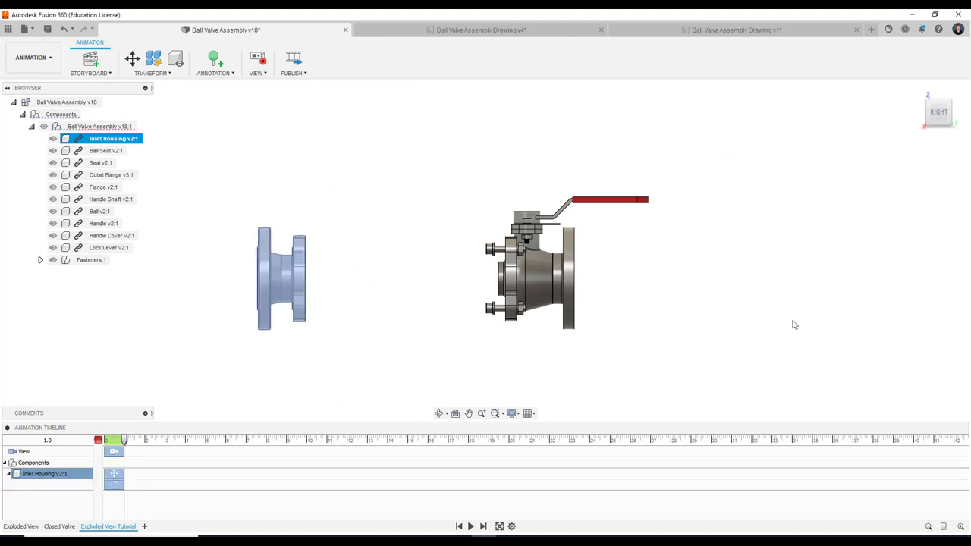
pyautogui.click(928, 104)
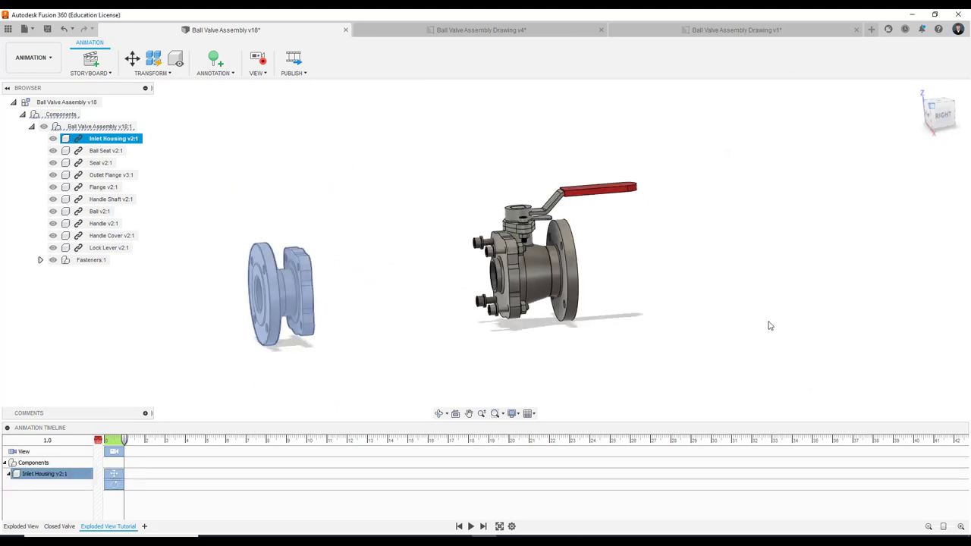
pyautogui.click(402, 323)
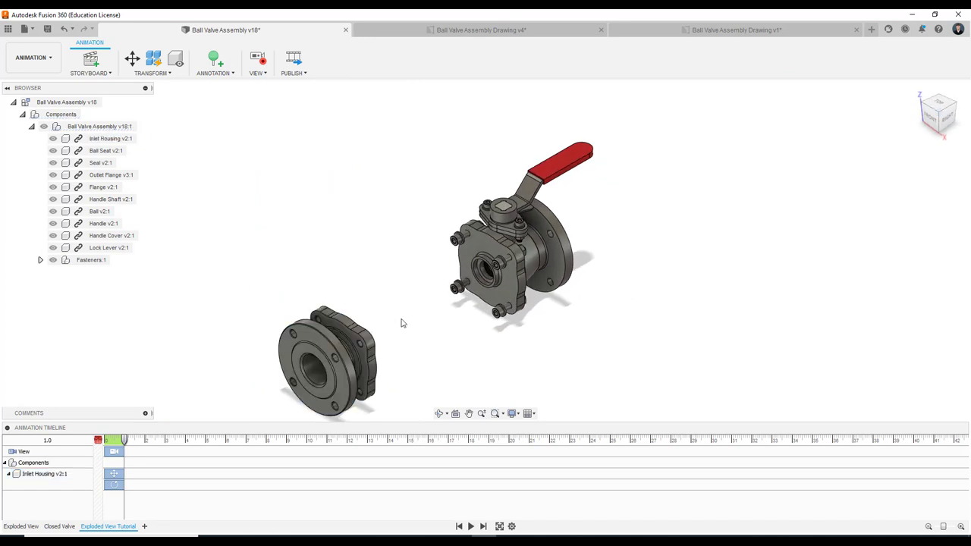
# Pull the Ball Seat out of the valve body along Y in the RIGHT view.
pyautogui.click(488, 281)
pyautogui.press('m')
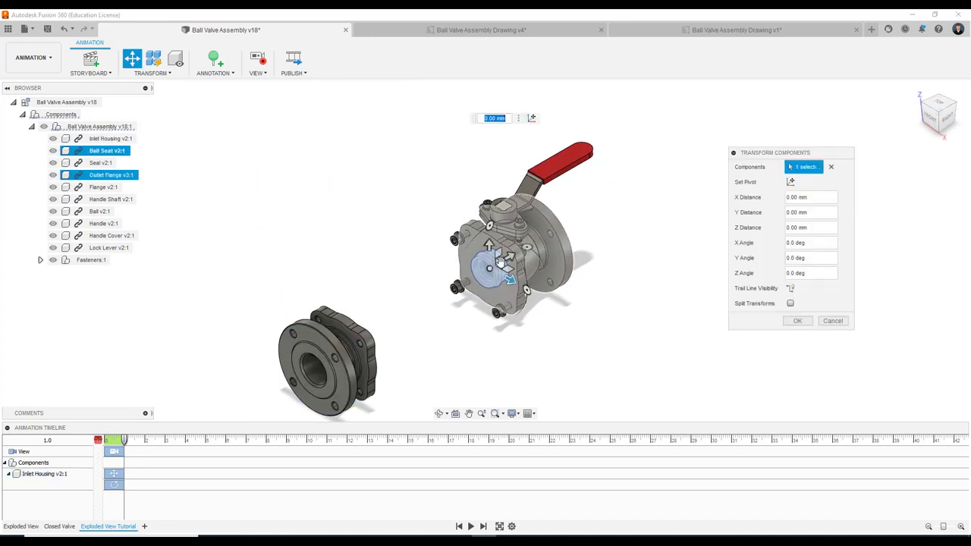
pyautogui.click(947, 119)
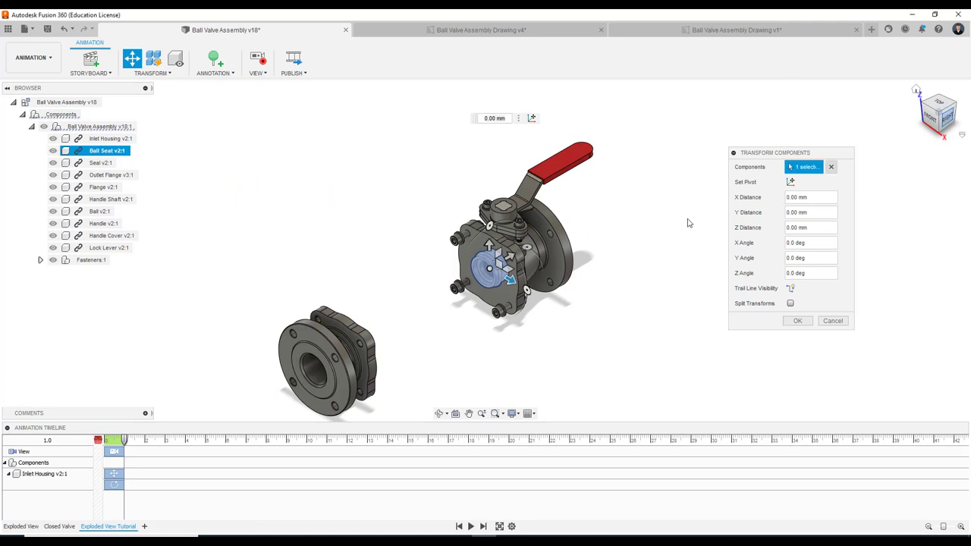
pyautogui.moveTo(535, 277)
pyautogui.mouseDown()
pyautogui.moveTo(382, 261)
pyautogui.moveTo(401, 267)
pyautogui.mouseUp()
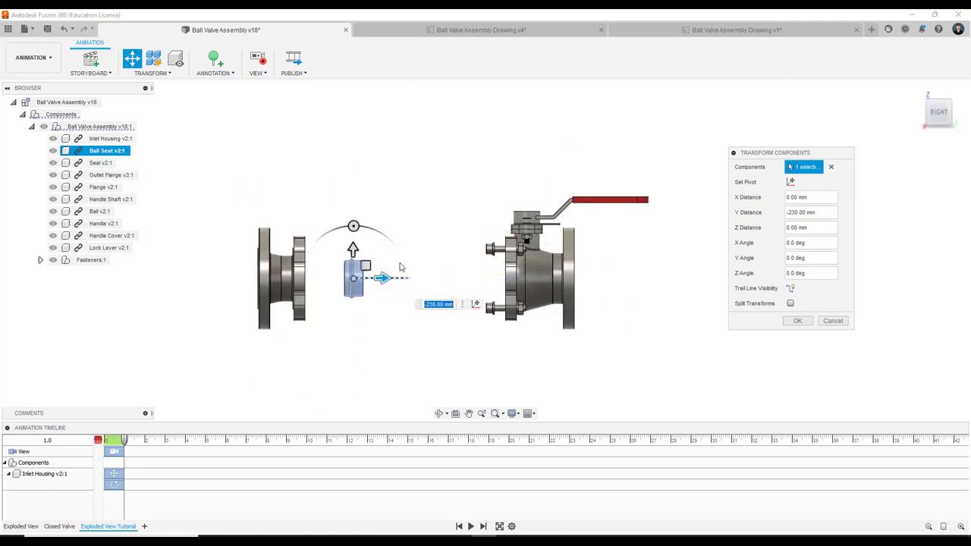
pyautogui.click(798, 320)
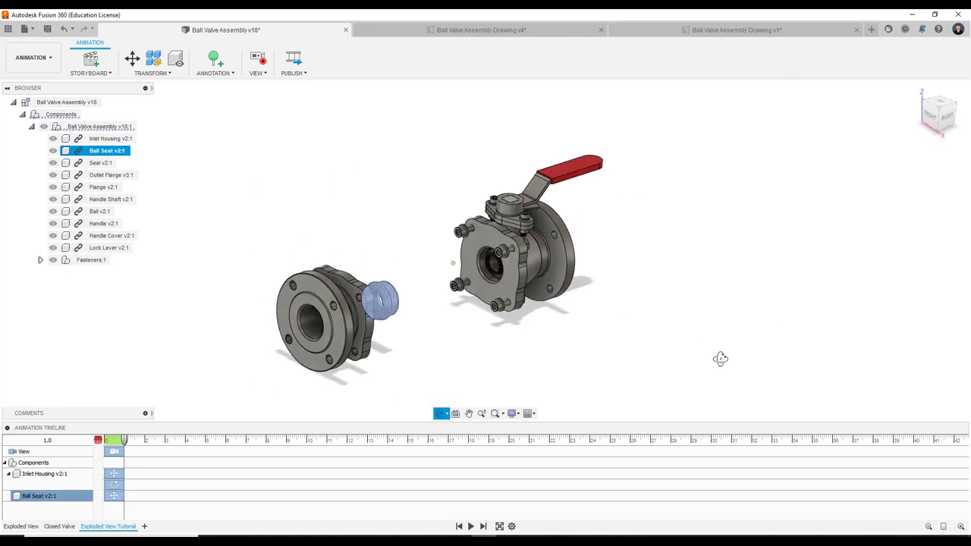
pyautogui.scroll(2, 531, 326)
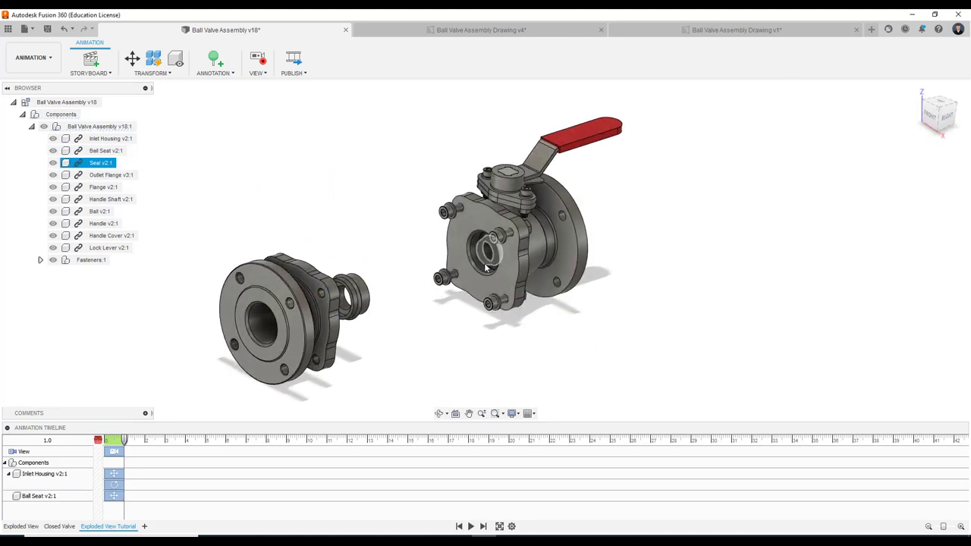
# Pull the Seal out of the valve body along Y in the RIGHT view.
pyautogui.click(486, 267)
pyautogui.press('m')
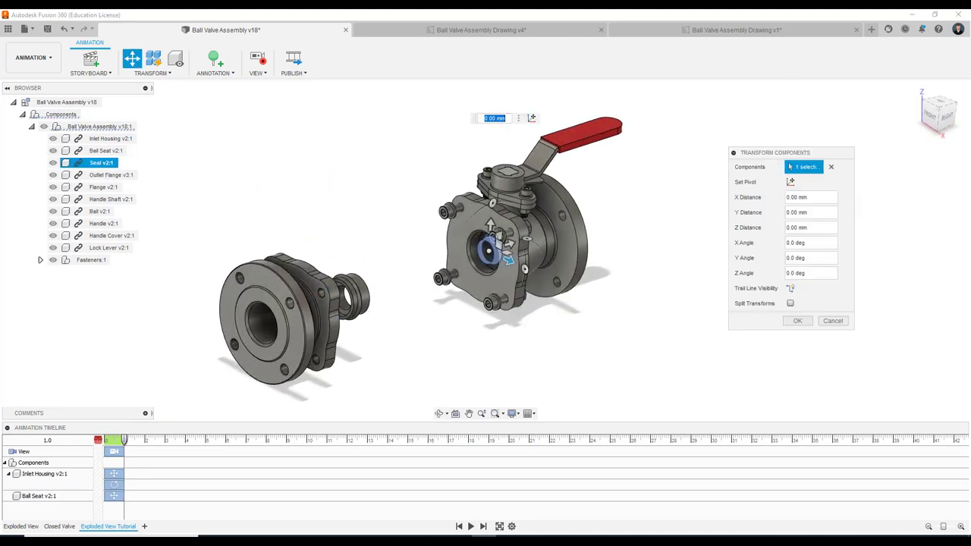
pyautogui.click(941, 114)
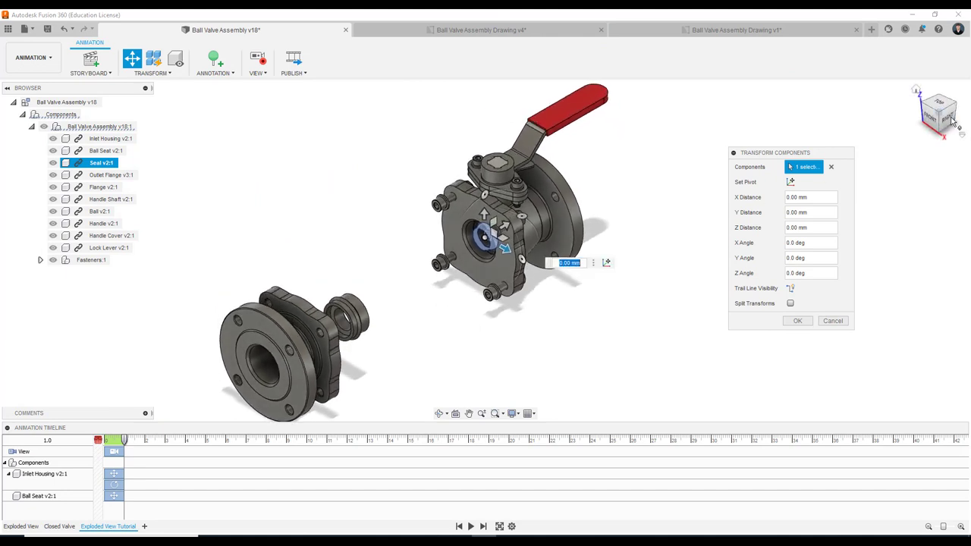
pyautogui.moveTo(577, 285); pyautogui.dragTo(461, 275)
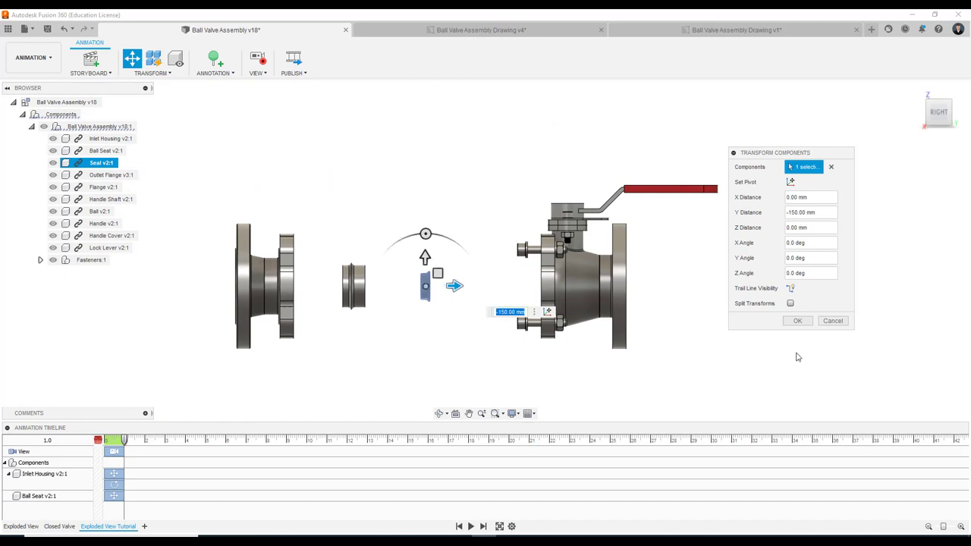
pyautogui.click(796, 321)
# Orbit and pan back to an isometric view of the exploded parts and clear the selection.
pyautogui.keyDown('shift'); pyautogui.moveTo(444, 336); pyautogui.dragTo(471, 357, button='middle'); pyautogui.keyUp('shift')
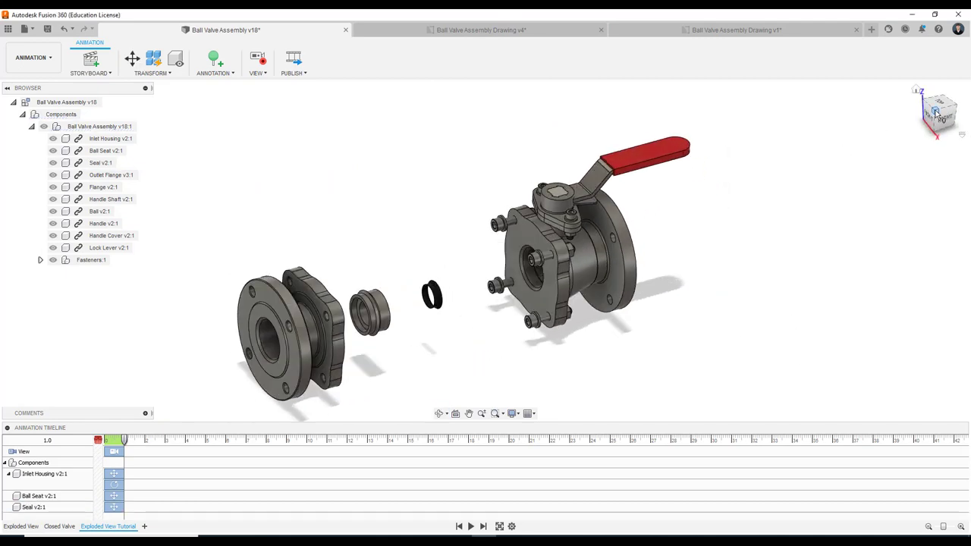
pyautogui.click(939, 114)
pyautogui.moveTo(497, 325); pyautogui.dragTo(643, 249, button='middle')
pyautogui.click(524, 279)
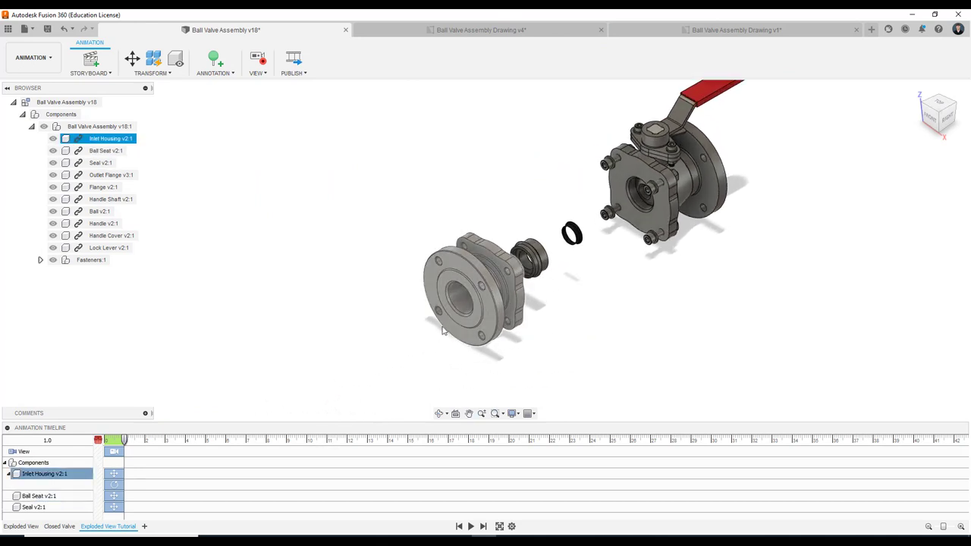
pyautogui.click(620, 280)
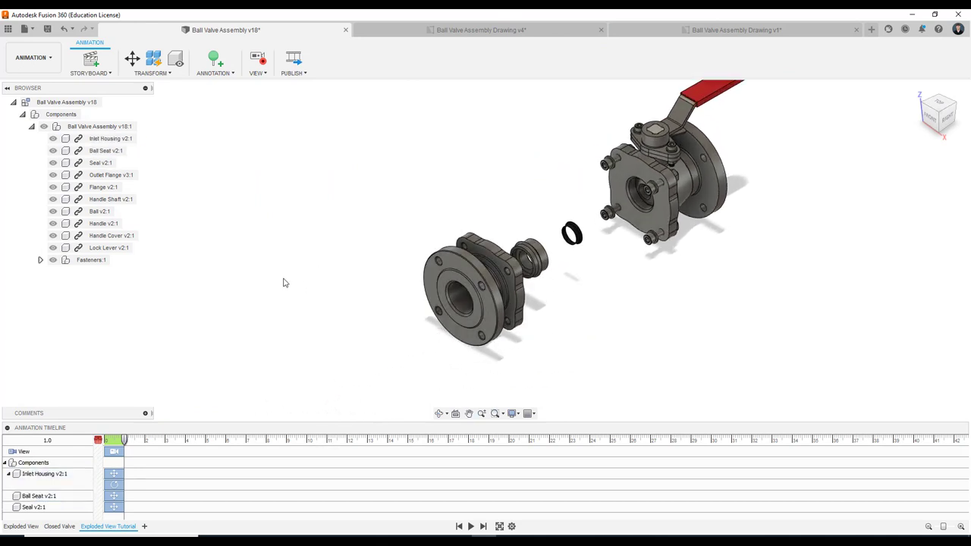
# Select M10 Bolt Assembly:1 through :4 from the Fasteners group.
pyautogui.click(40, 261)
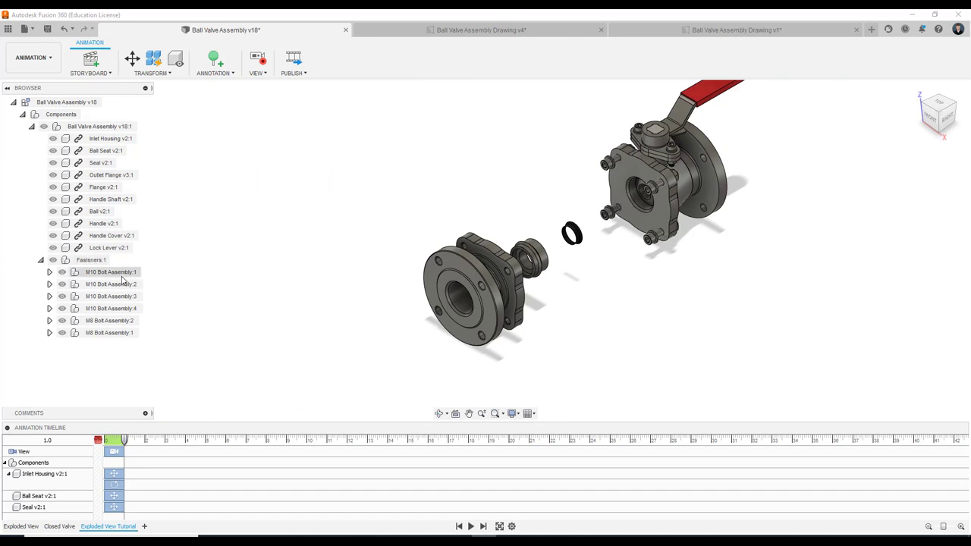
pyautogui.click(120, 275)
pyautogui.keyDown('ctrl'); pyautogui.click(112, 284); pyautogui.keyUp('ctrl')
pyautogui.keyDown('ctrl'); pyautogui.click(112, 297); pyautogui.keyUp('ctrl')
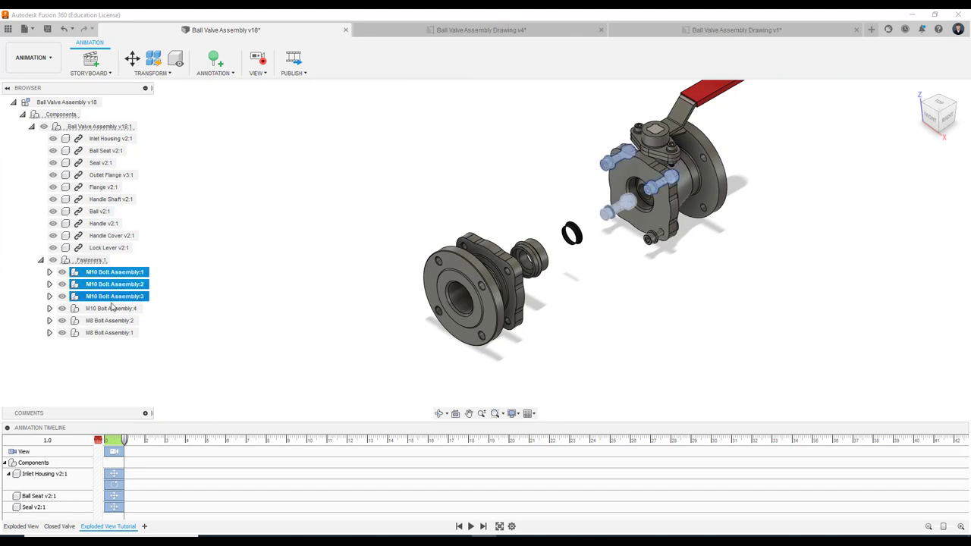
pyautogui.keyDown('ctrl'); pyautogui.click(111, 309); pyautogui.keyUp('ctrl')
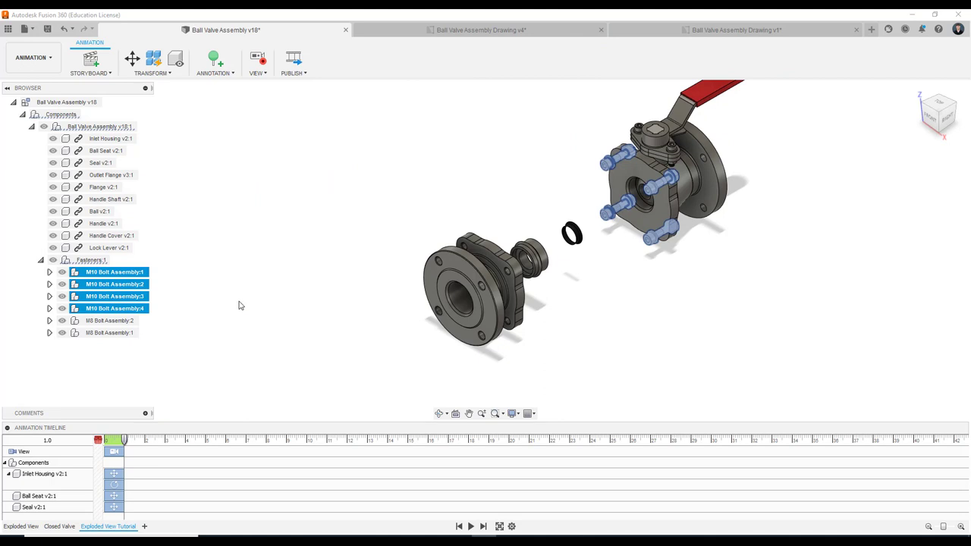
pyautogui.press('m')
pyautogui.scroll(-2, 421, 179)
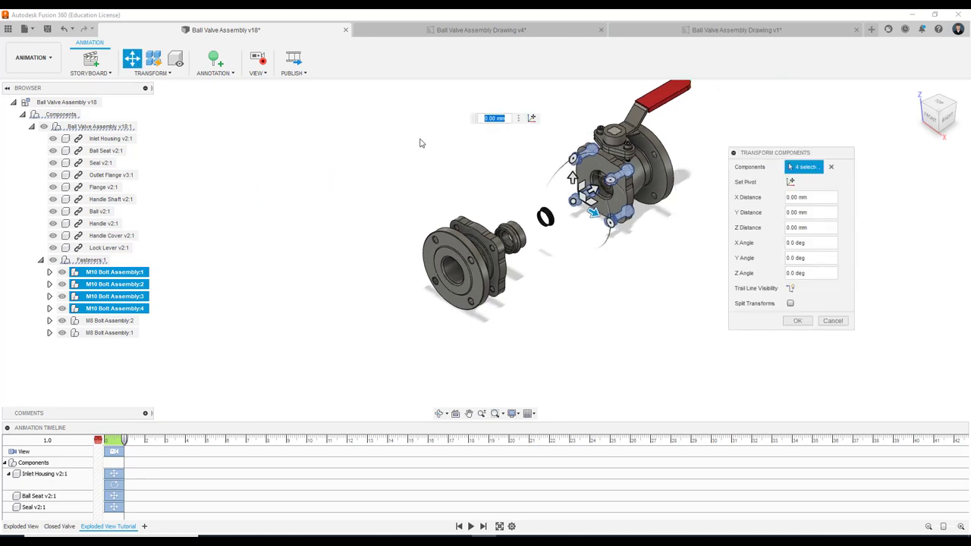
pyautogui.click(845, 323)
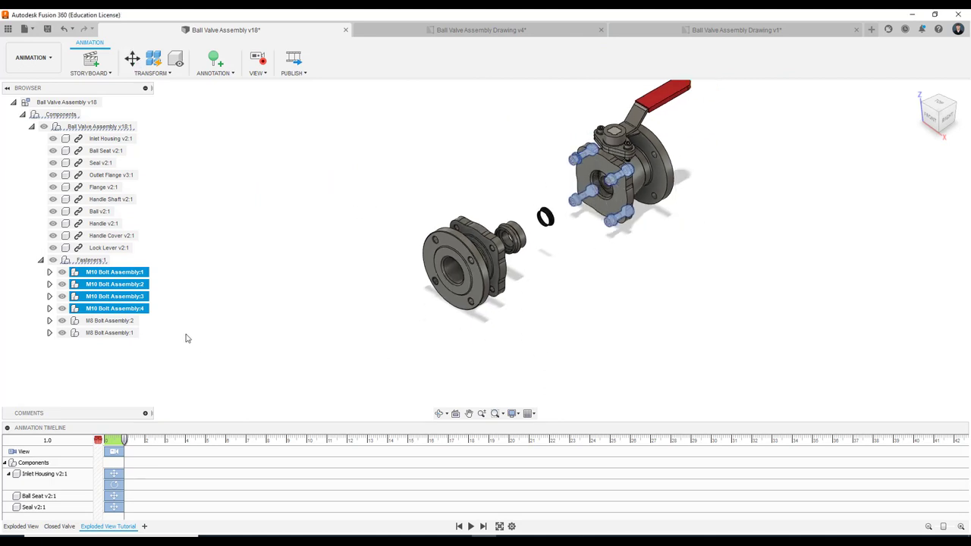
# Move the four M10 bolts -500 mm along Y in the RIGHT view, then return Home.
pyautogui.click(132, 59)
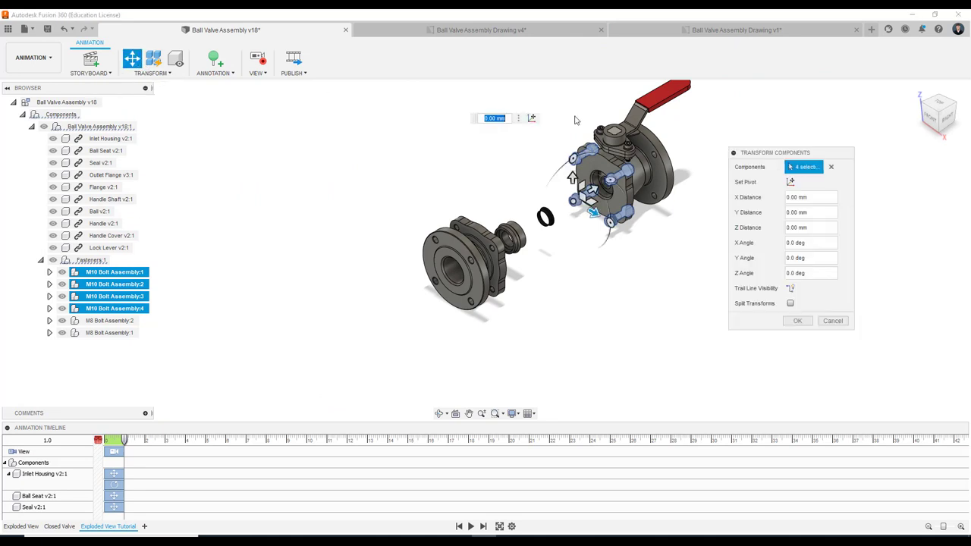
pyautogui.keyDown('shift'); pyautogui.moveTo(574, 119); pyautogui.dragTo(584, 186, button='middle'); pyautogui.keyUp('shift')
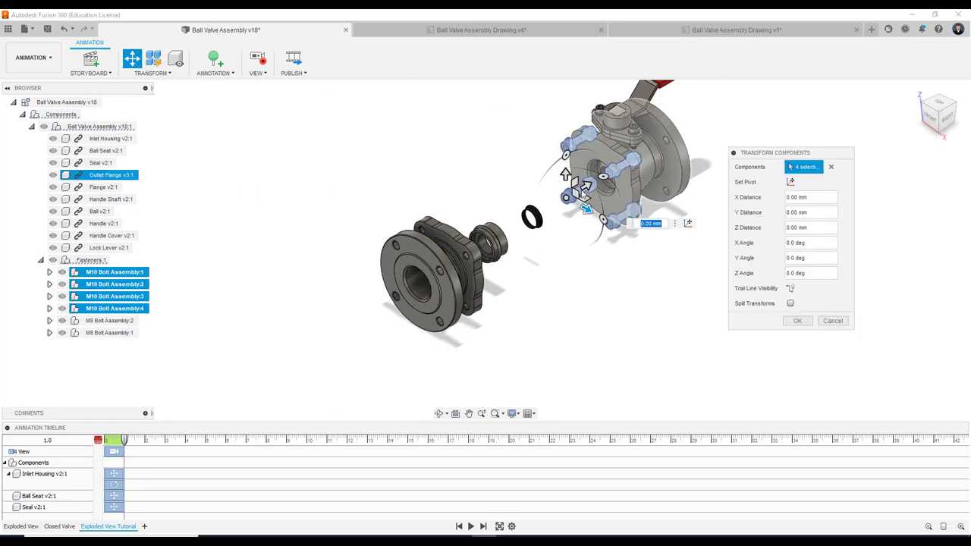
pyautogui.click(945, 118)
pyautogui.moveTo(650, 254); pyautogui.dragTo(300, 241)
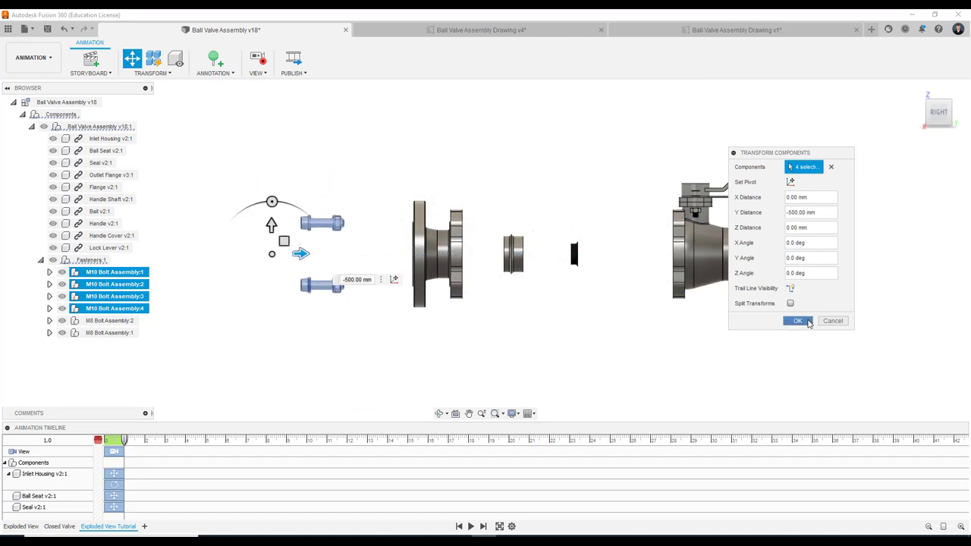
pyautogui.click(797, 321)
pyautogui.click(927, 105)
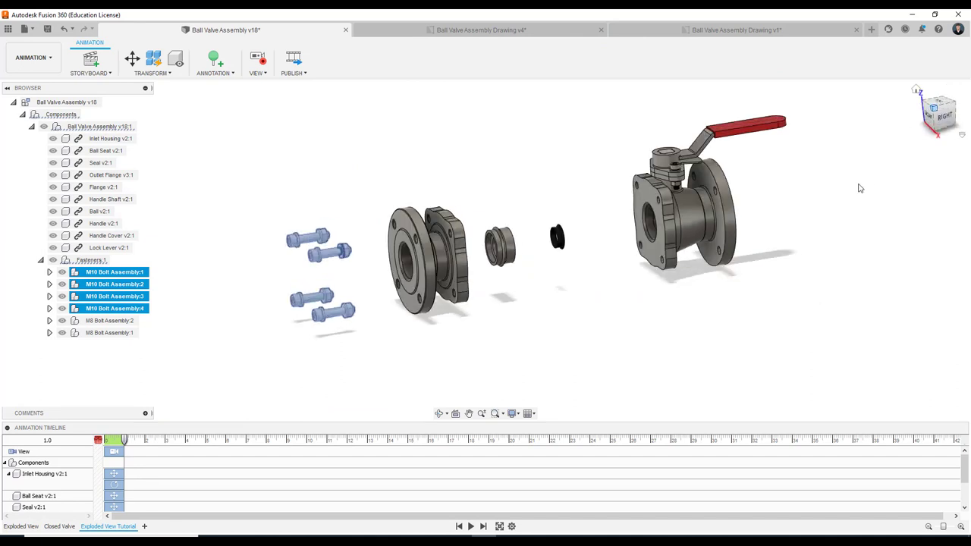
pyautogui.click(641, 313)
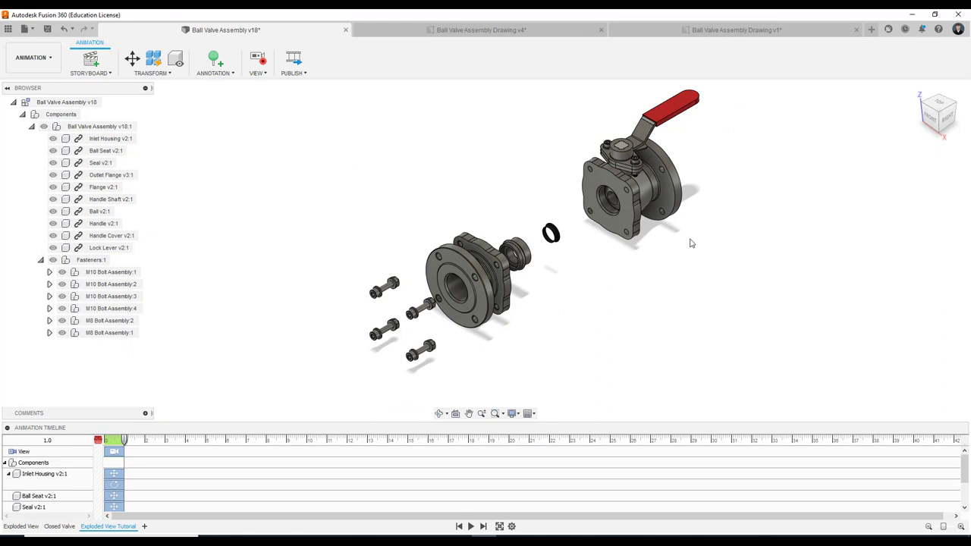
# Select and then deselect the Outlet Flange in the tutorial storyboard.
pyautogui.scroll(2, 808, 127)
pyautogui.click(543, 220)
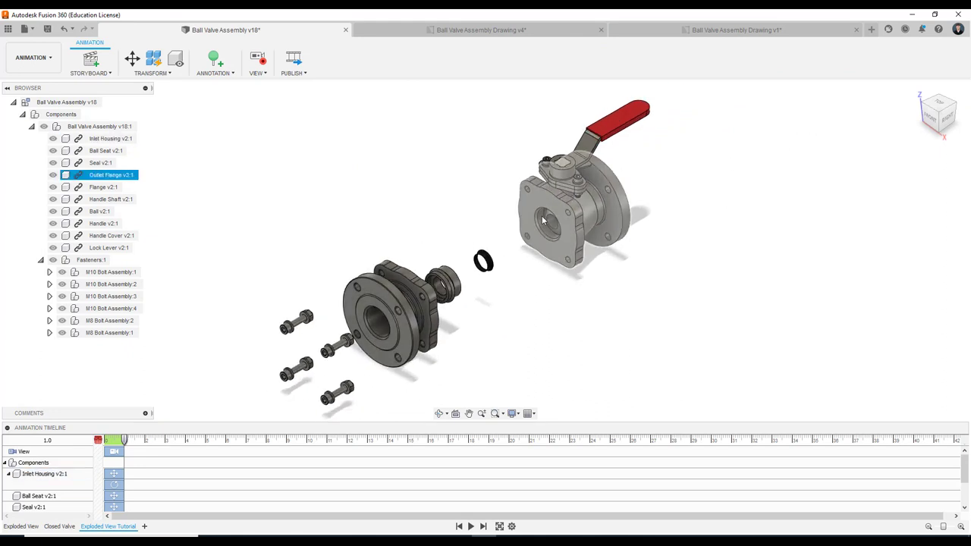
pyautogui.click(514, 236)
pyautogui.scroll(2, 659, 190)
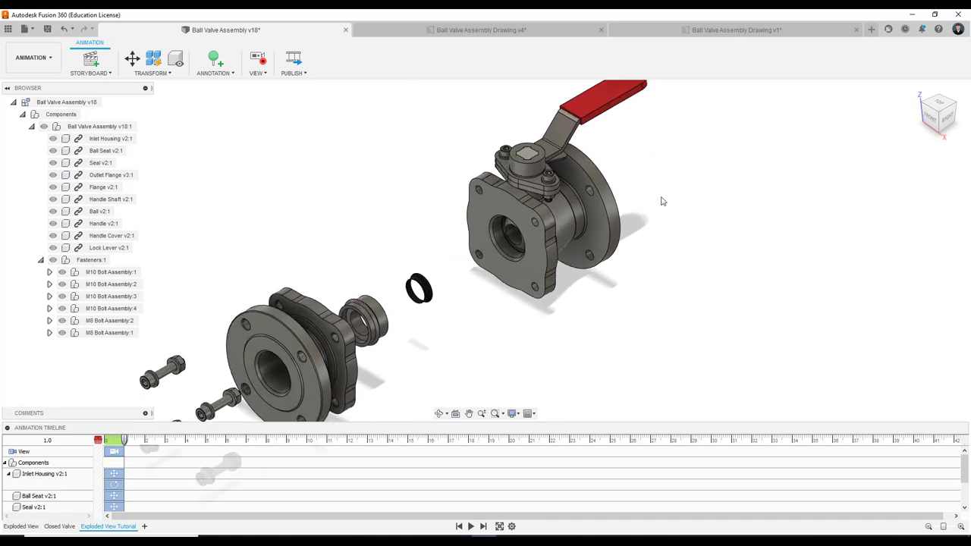
# Inspect the outlet flange in the Exploded View storyboard, then return to Exploded View Tutorial.
pyautogui.click(25, 527)
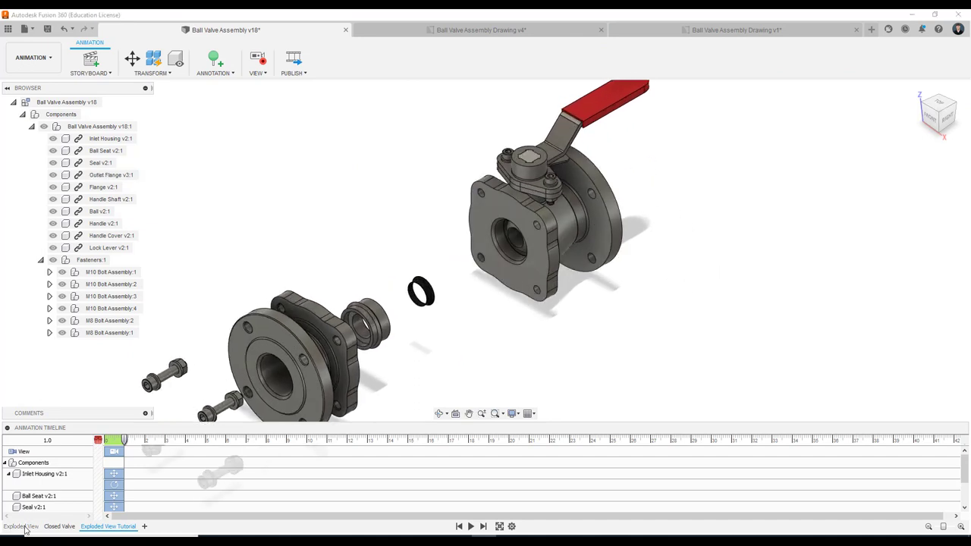
pyautogui.scroll(2, 421, 235)
pyautogui.click(500, 339)
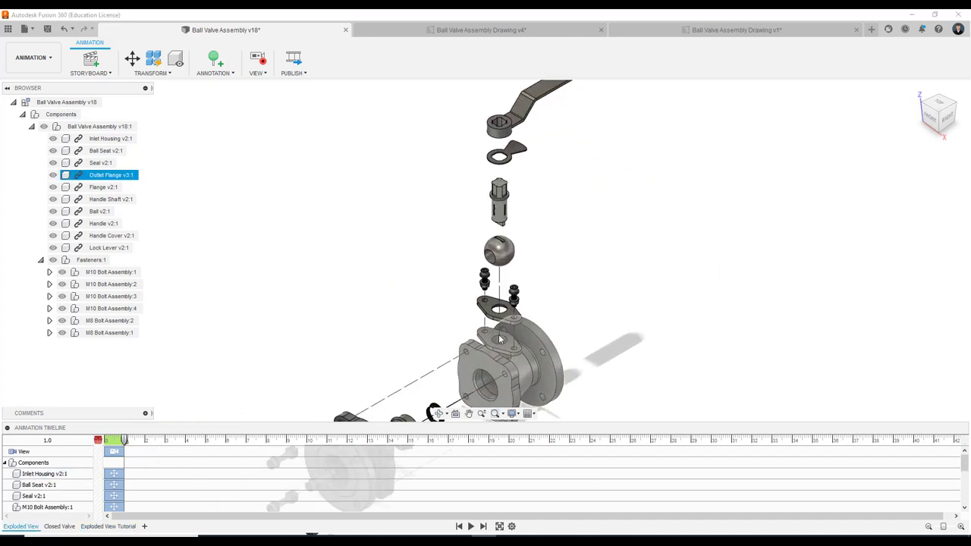
pyautogui.click(510, 349)
pyautogui.click(513, 349)
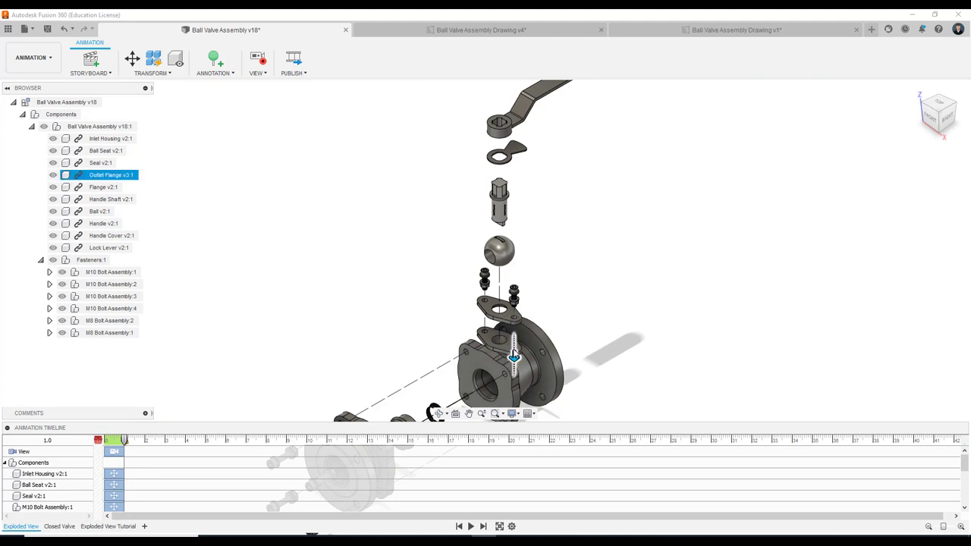
pyautogui.doubleClick(515, 354)
pyautogui.scroll(-2, 506, 343)
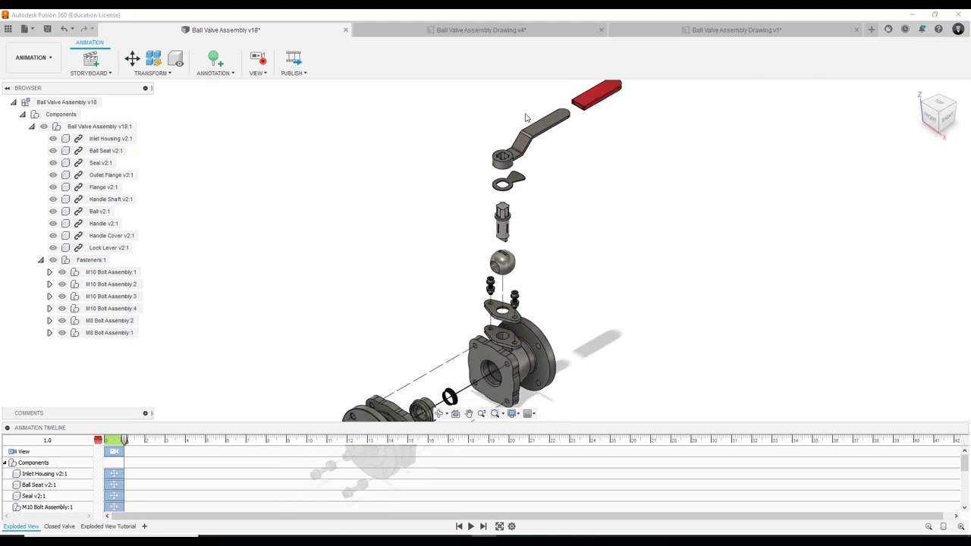
pyautogui.click(506, 355)
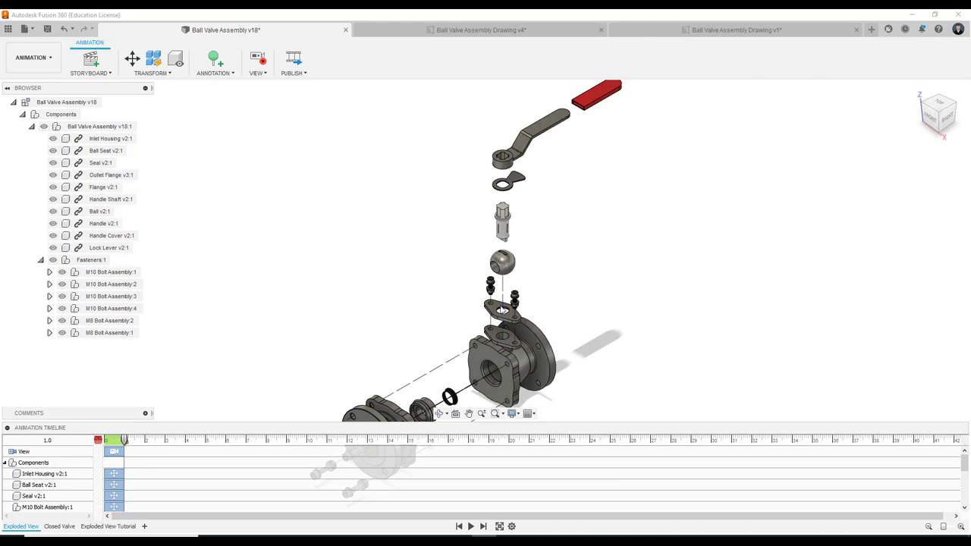
pyautogui.click(108, 526)
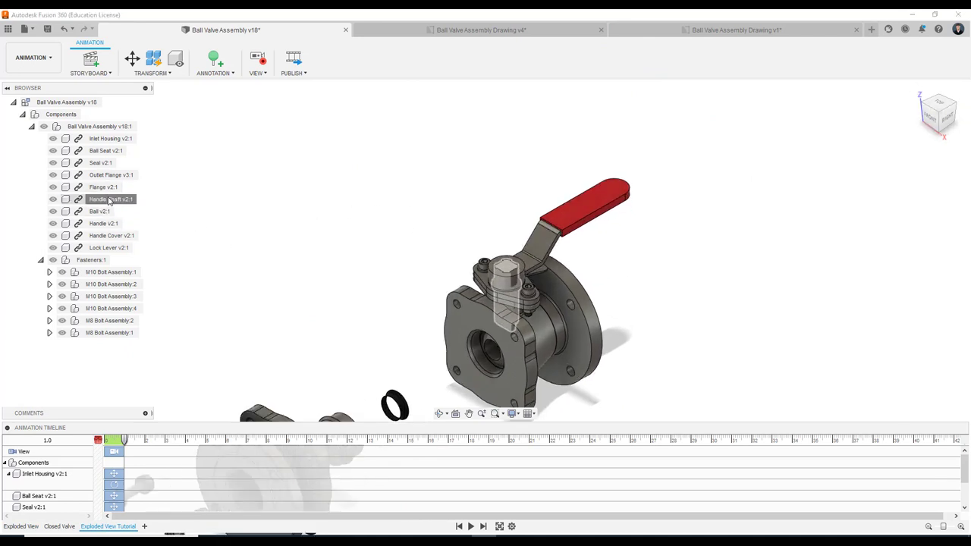
# Select the handle shaft, ball, handle, cover and lock lever and lift them 350 mm along Z.
pyautogui.click(104, 199)
pyautogui.keyDown('ctrl'); pyautogui.click(97, 211); pyautogui.keyUp('ctrl')
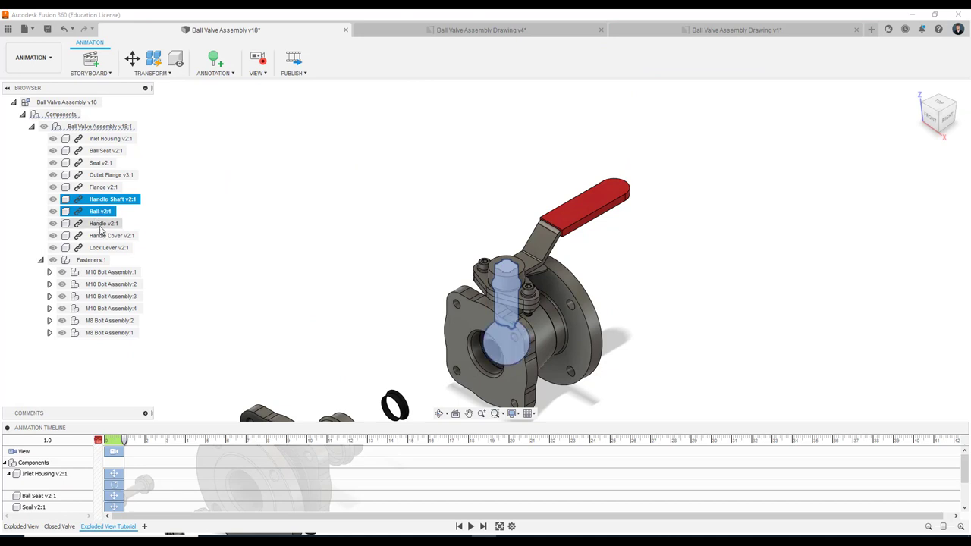
pyautogui.keyDown('ctrl'); pyautogui.click(102, 224); pyautogui.keyUp('ctrl')
pyautogui.keyDown('ctrl'); pyautogui.click(106, 235); pyautogui.keyUp('ctrl')
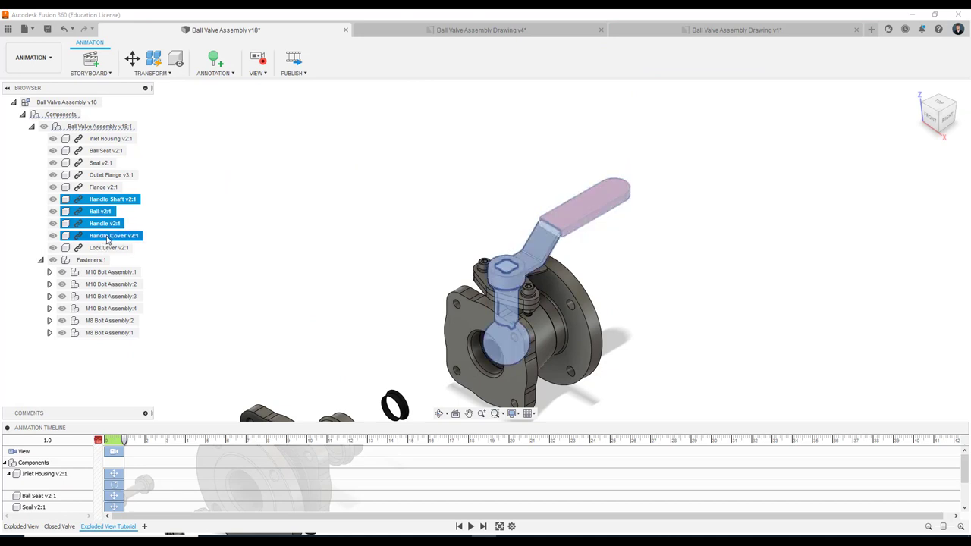
pyautogui.keyDown('ctrl'); pyautogui.click(110, 249); pyautogui.keyUp('ctrl')
pyautogui.scroll(-2, 295, 210)
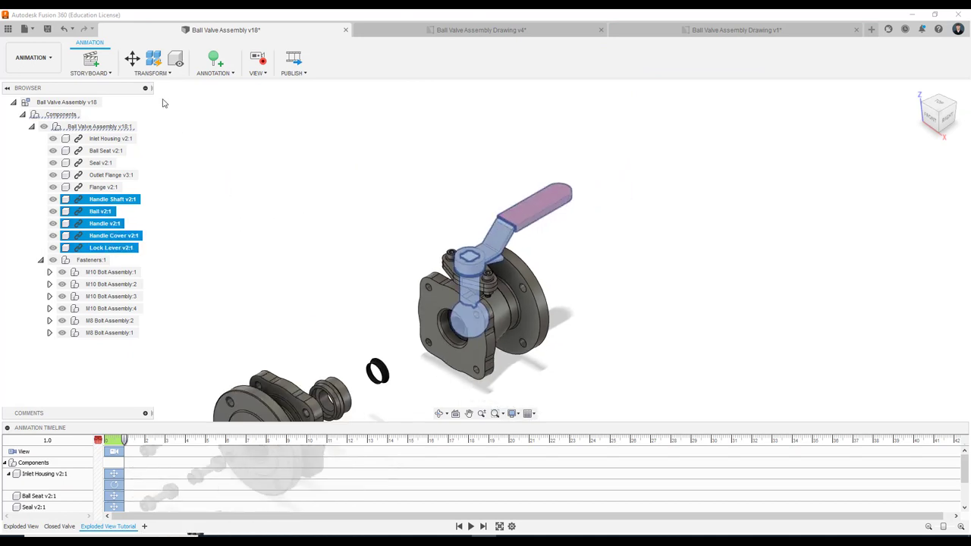
pyautogui.click(134, 60)
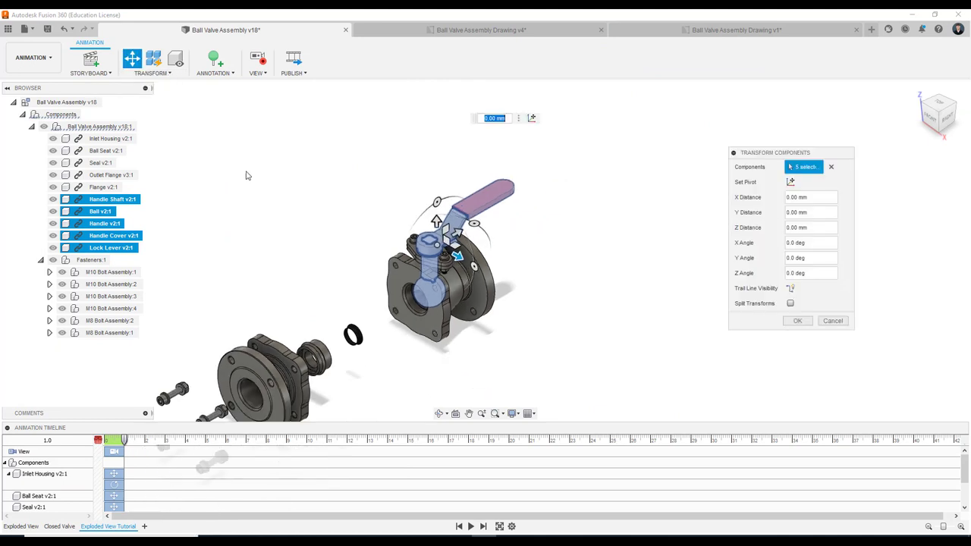
pyautogui.click(953, 120)
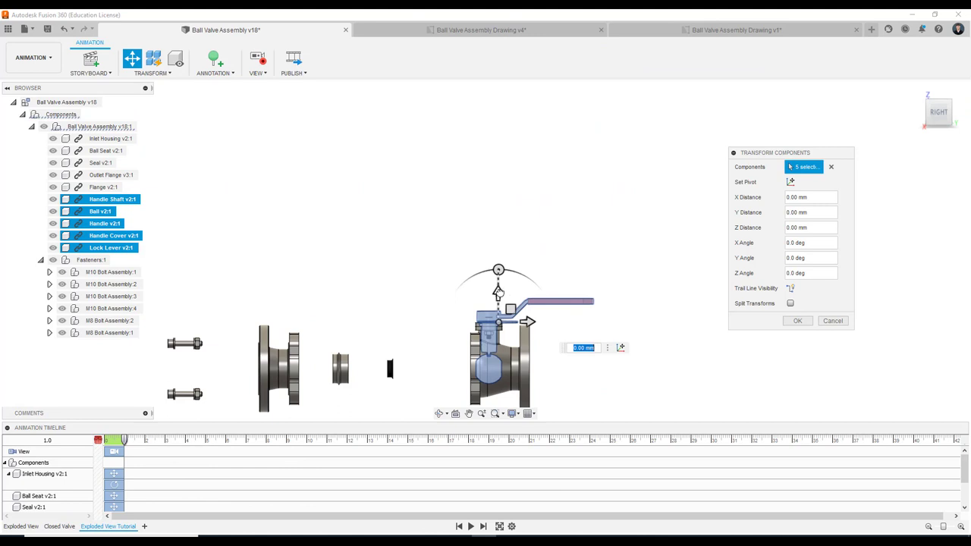
pyautogui.moveTo(498, 291); pyautogui.dragTo(504, 164)
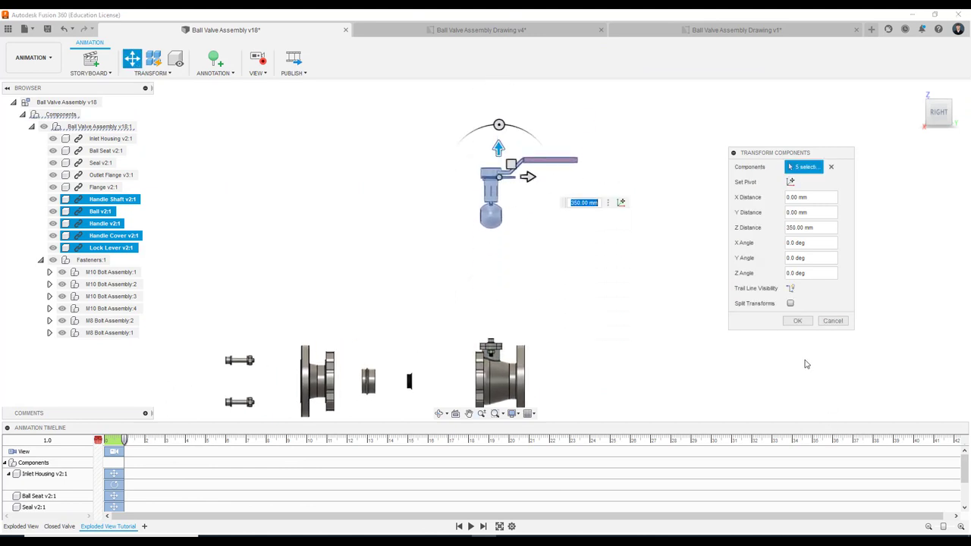
pyautogui.click(794, 321)
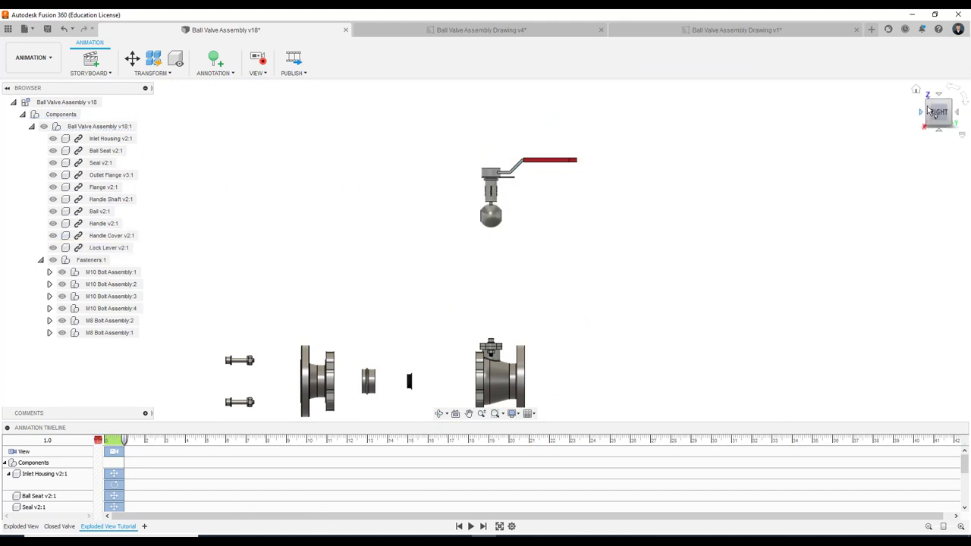
# Lower the ball, then lower the handle shaft 125 mm along Z toward it.
pyautogui.click(468, 199)
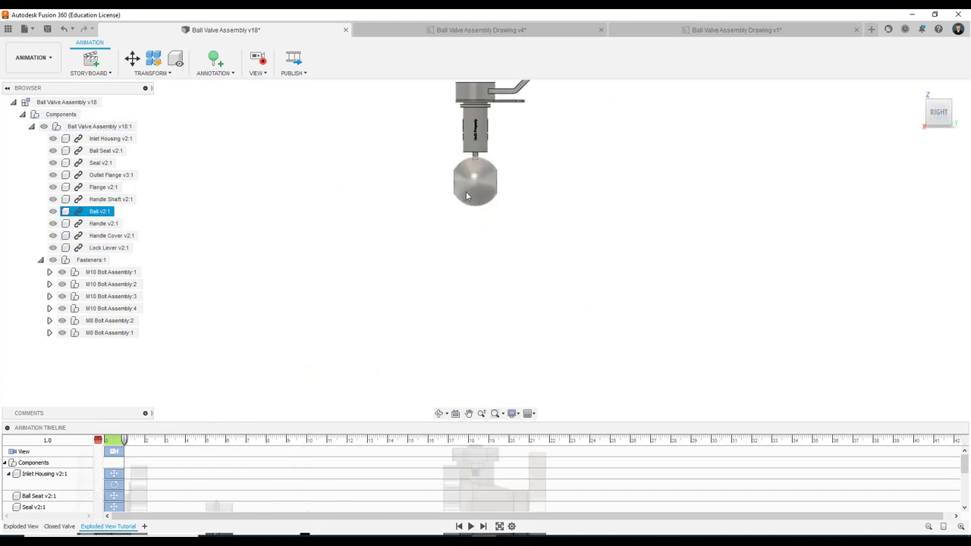
pyautogui.press('m')
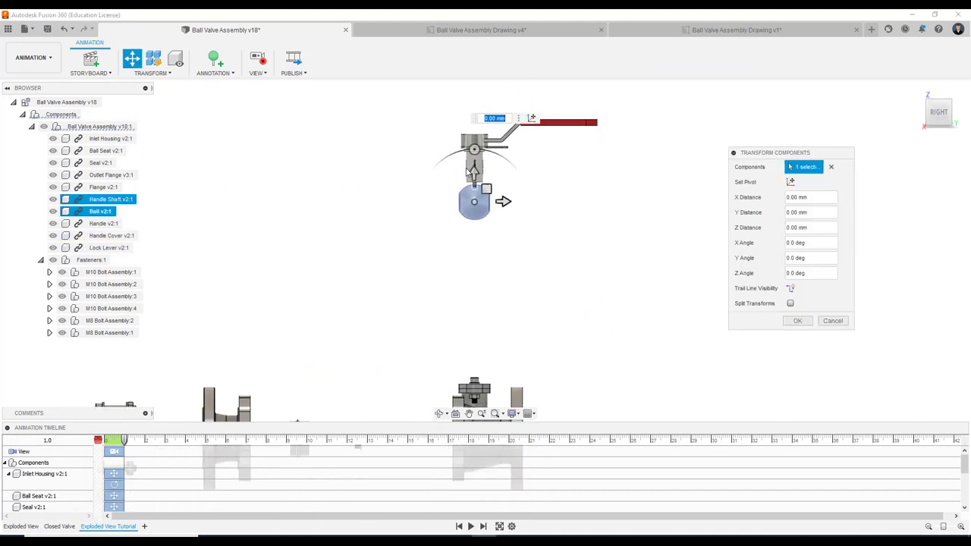
pyautogui.moveTo(474, 173)
pyautogui.mouseDown()
pyautogui.moveTo(468, 299)
pyautogui.moveTo(470, 278)
pyautogui.mouseUp()
pyautogui.click(797, 320)
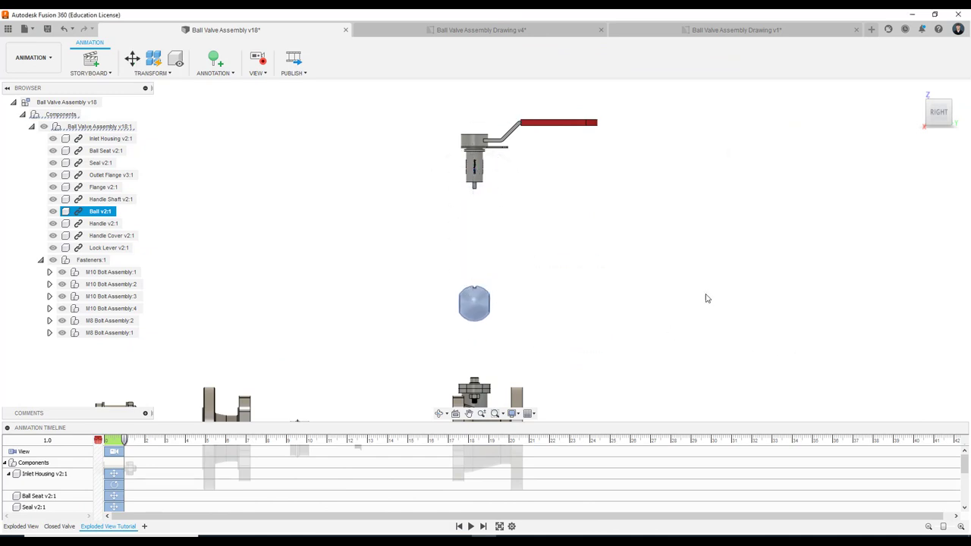
pyautogui.click(476, 172)
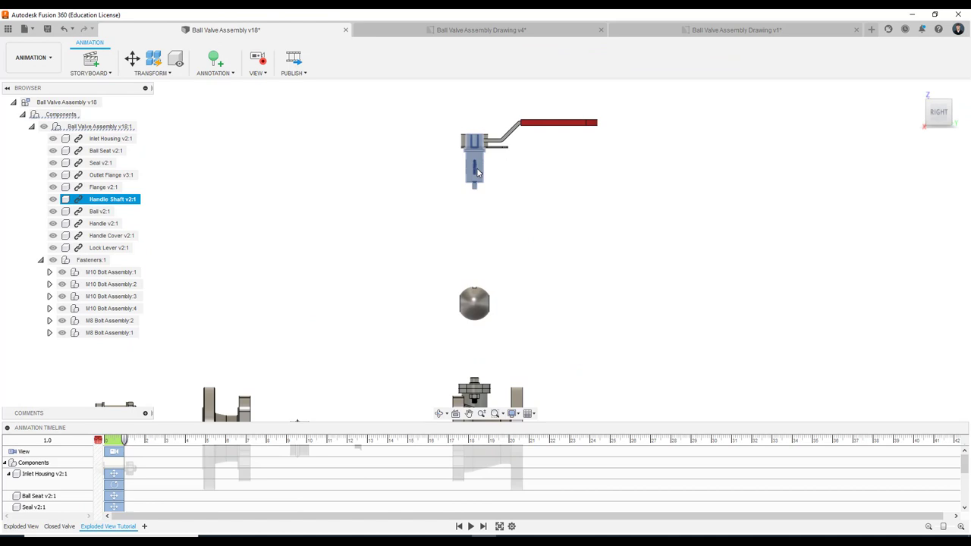
pyautogui.press('m')
pyautogui.moveTo(472, 131); pyautogui.dragTo(471, 203)
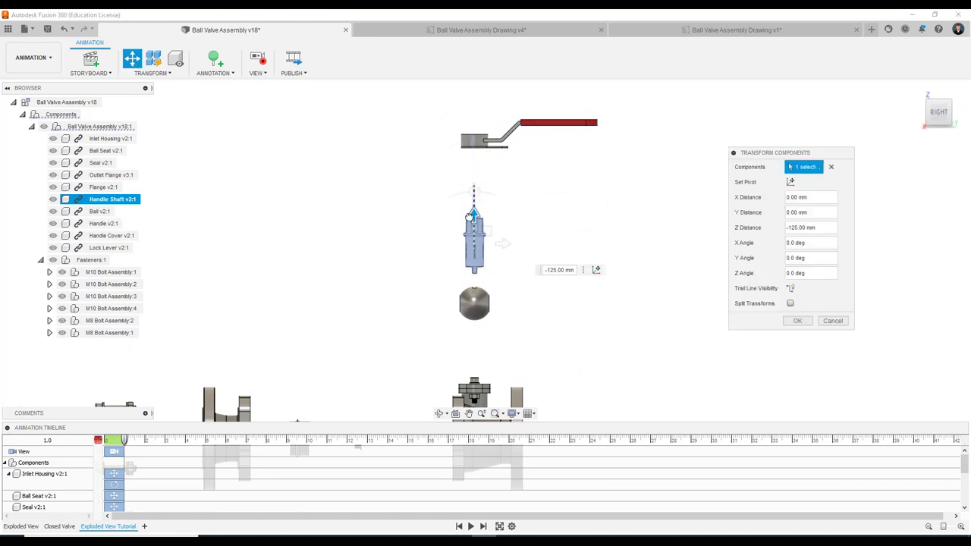
pyautogui.click(797, 321)
# Lower the lock lever 50 mm along Z.
pyautogui.scroll(1, 544, 213)
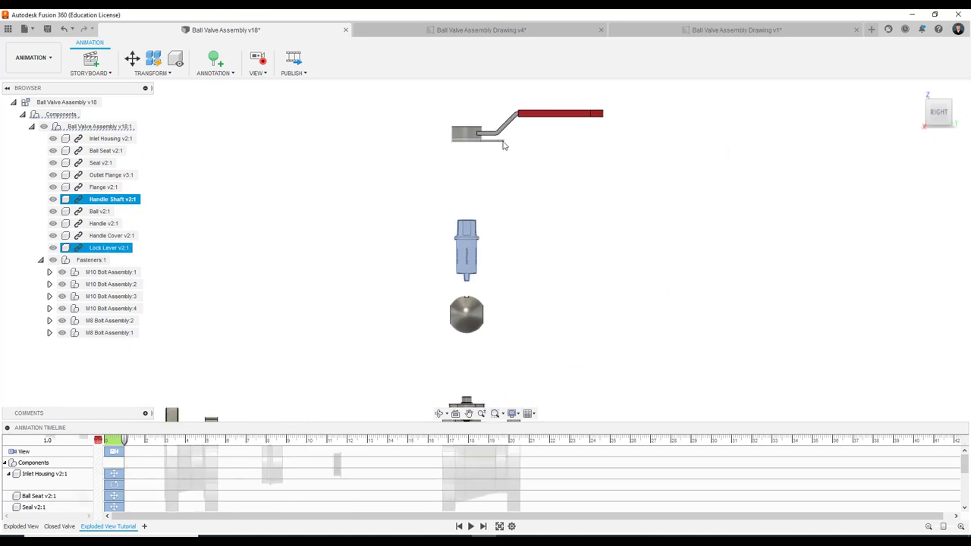
pyautogui.click(497, 143)
pyautogui.press('m')
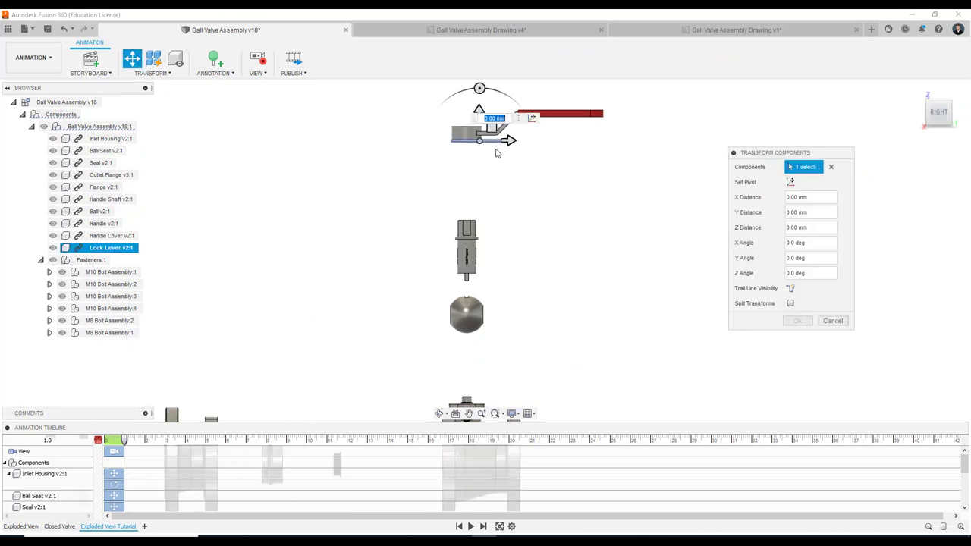
pyautogui.moveTo(479, 108); pyautogui.dragTo(479, 146)
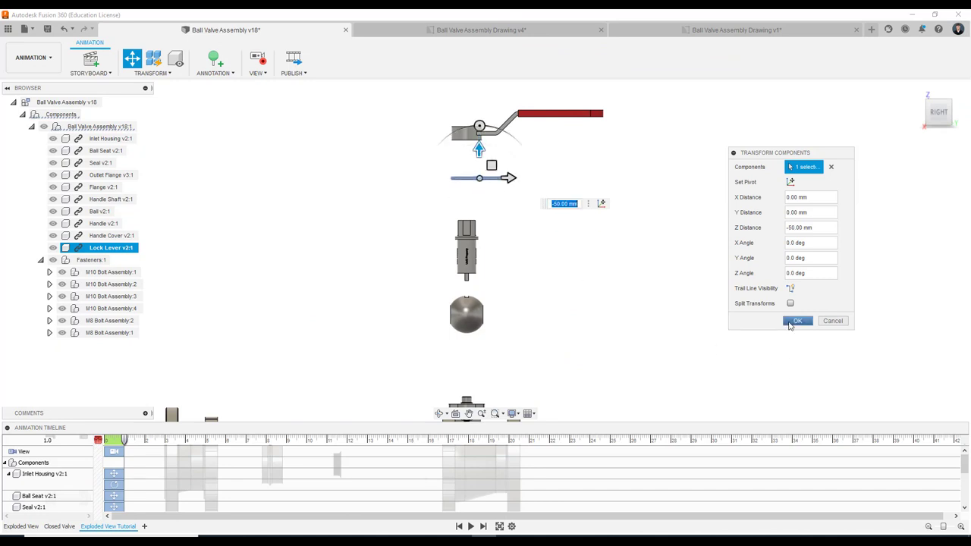
pyautogui.click(796, 321)
# Slide the handle cover 200 mm along Y, then orbit to an angled view.
pyautogui.click(580, 119)
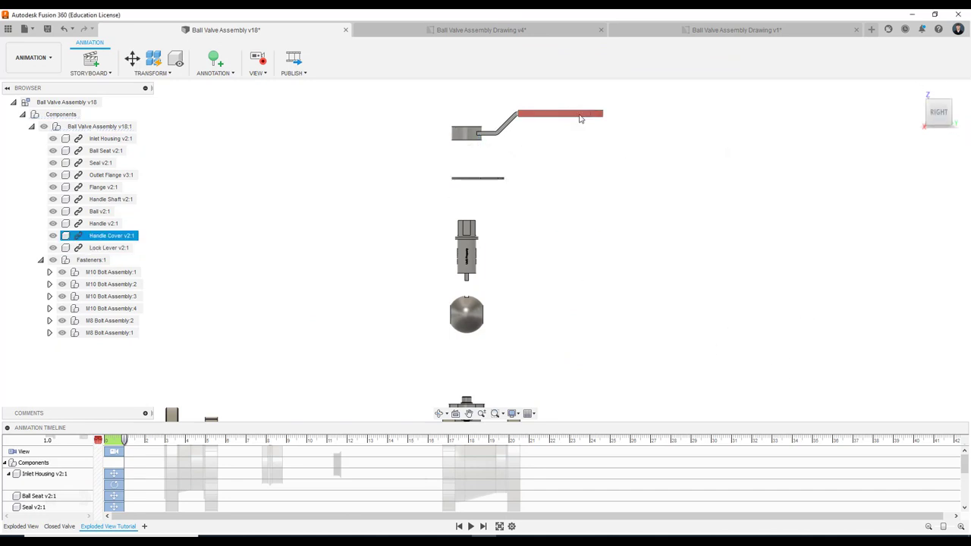
pyautogui.press('m')
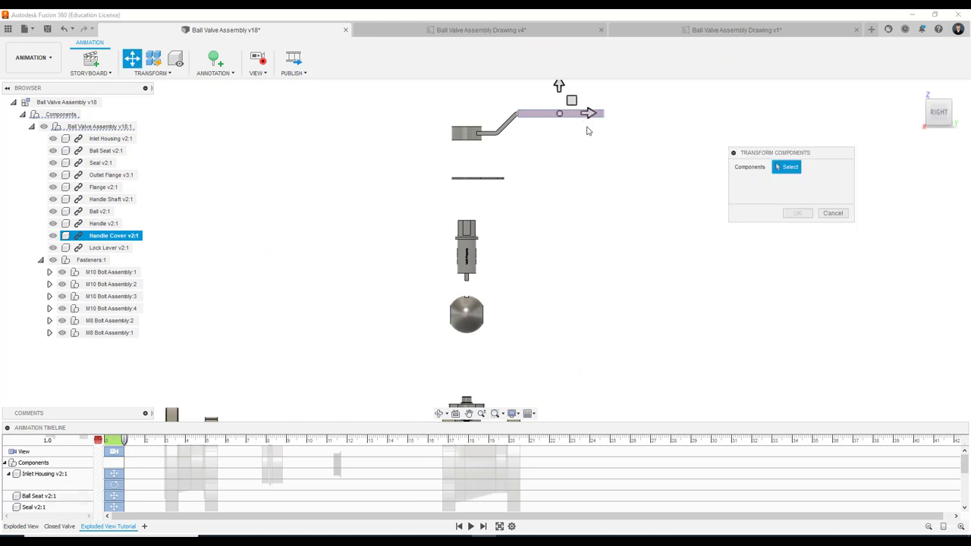
pyautogui.moveTo(603, 114)
pyautogui.mouseDown()
pyautogui.moveTo(797, 118)
pyautogui.moveTo(727, 113)
pyautogui.moveTo(742, 109)
pyautogui.mouseUp()
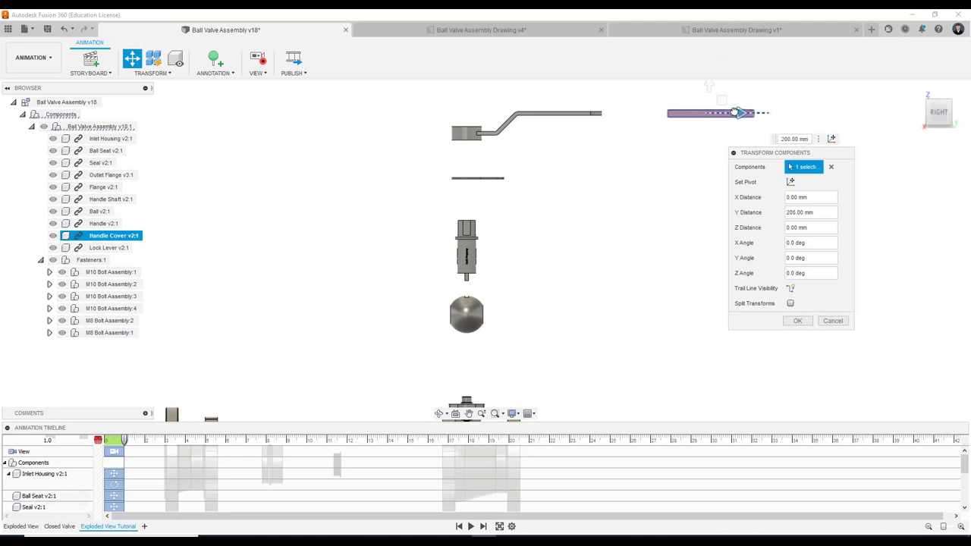
pyautogui.click(798, 321)
pyautogui.scroll(-2, 636, 349)
pyautogui.moveTo(636, 349)
pyautogui.keyDown('shift'); pyautogui.mouseDown(button='middle')
pyautogui.moveTo(551, 343)
pyautogui.moveTo(472, 283)
pyautogui.mouseUp(button='middle'); pyautogui.keyUp('shift')
# Raise the top flange 60 mm above the valve body.
pyautogui.click(472, 283)
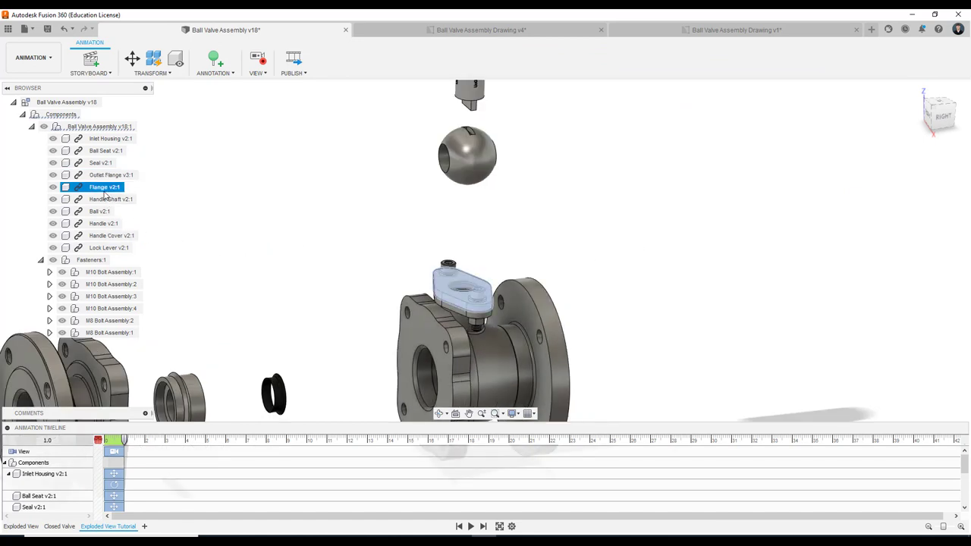
pyautogui.press('m')
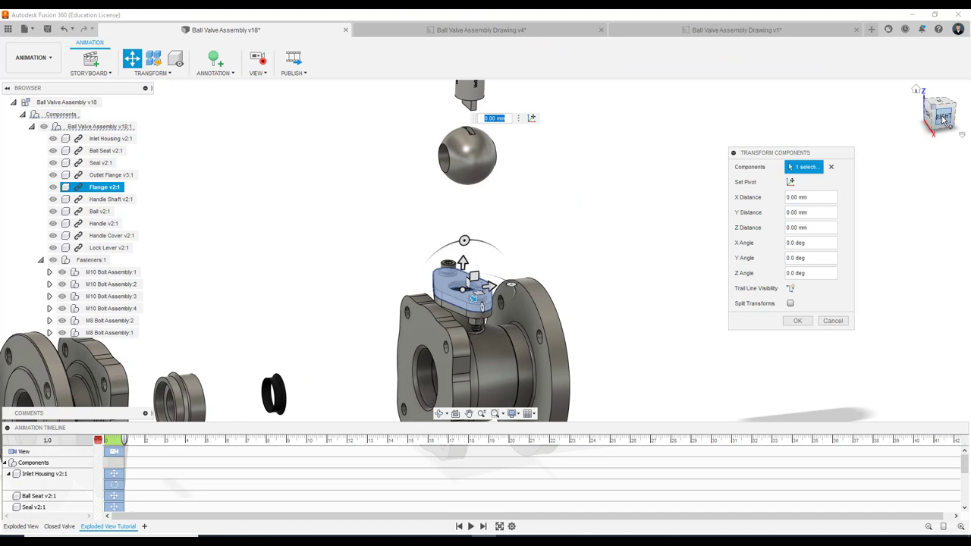
pyautogui.click(943, 118)
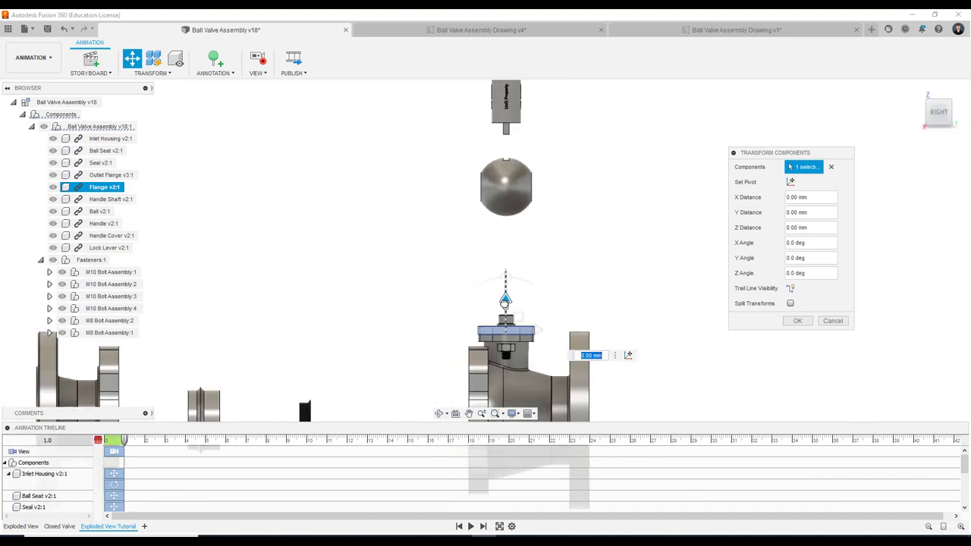
pyautogui.moveTo(505, 301); pyautogui.dragTo(505, 233)
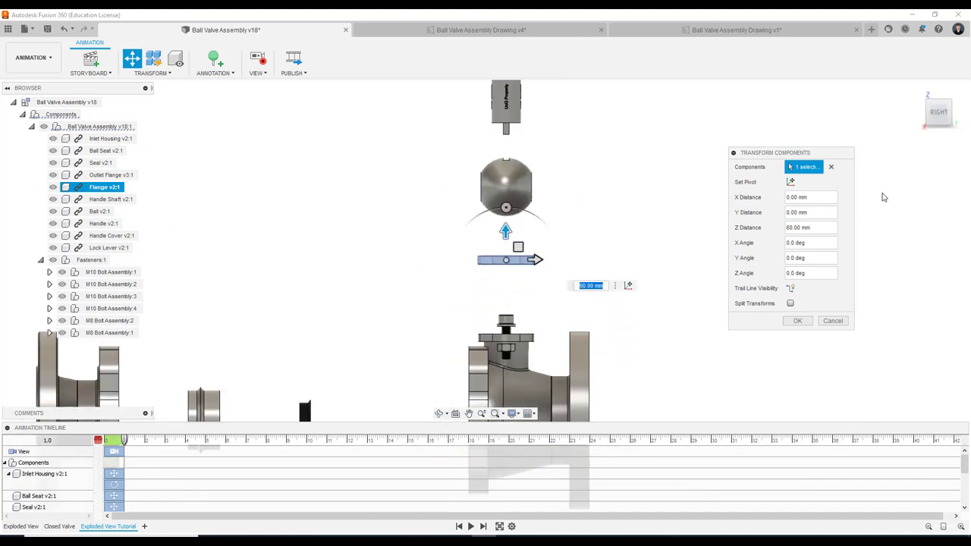
pyautogui.click(793, 322)
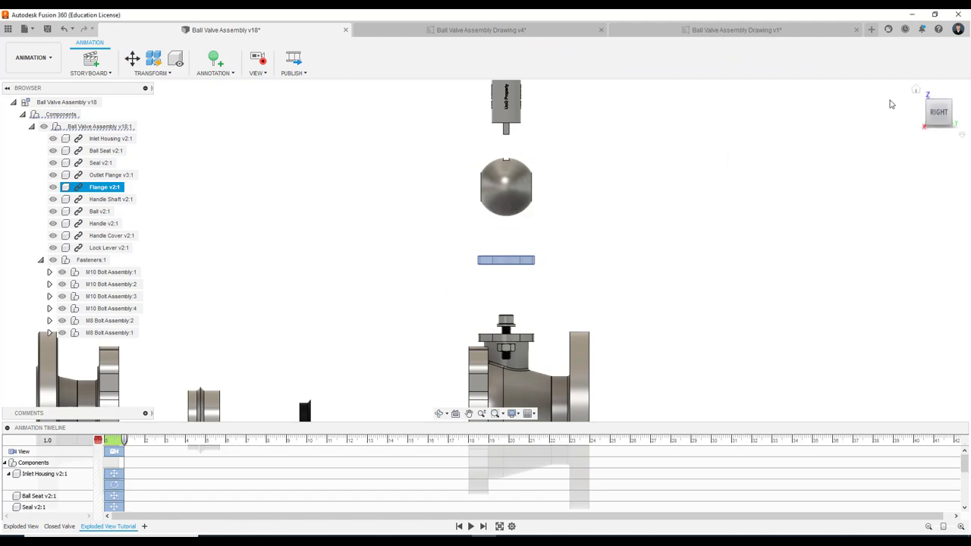
pyautogui.click(931, 104)
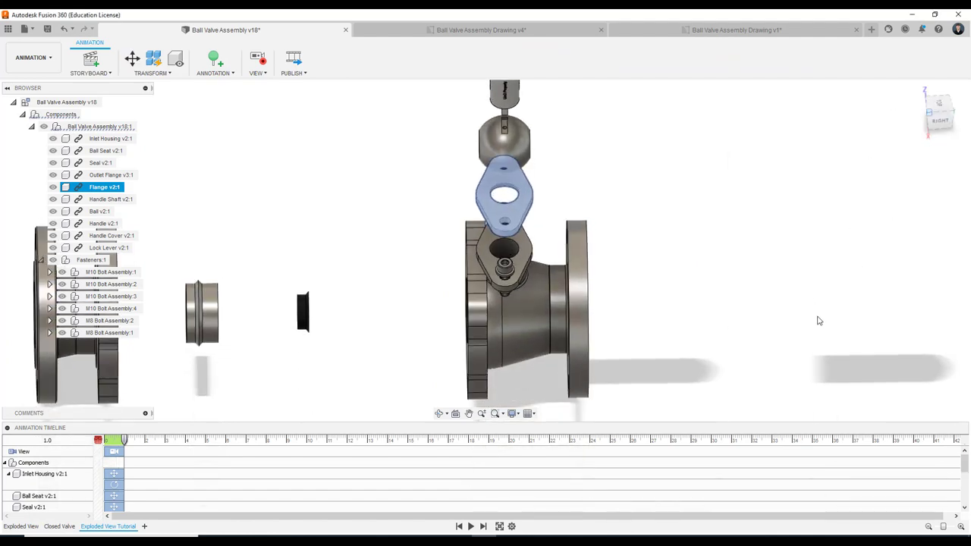
pyautogui.keyDown('shift'); pyautogui.moveTo(818, 319); pyautogui.dragTo(776, 344, button='middle'); pyautogui.keyUp('shift')
pyautogui.click(765, 335)
pyautogui.scroll(-3, 751, 340)
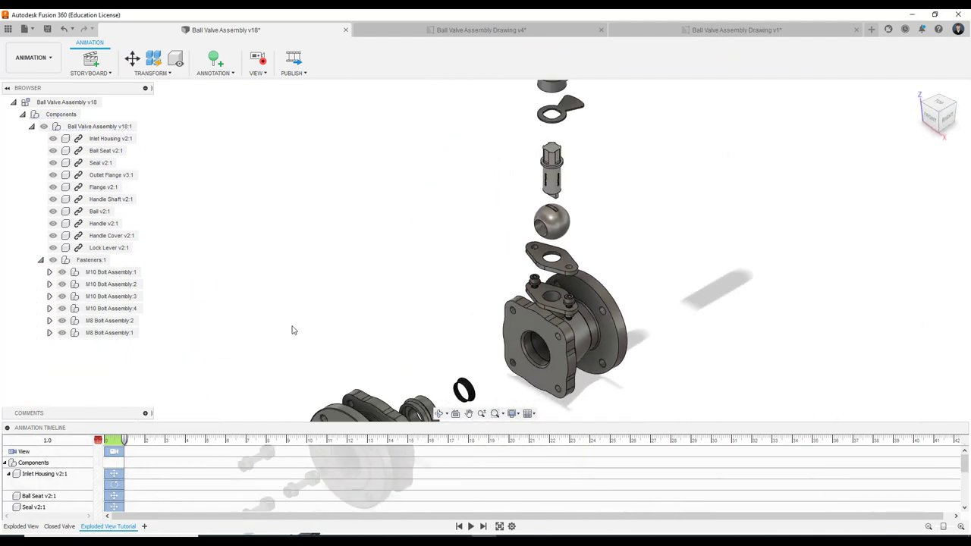
# Lift both M8 Bolt Assemblies 120 mm along Z.
pyautogui.click(110, 324)
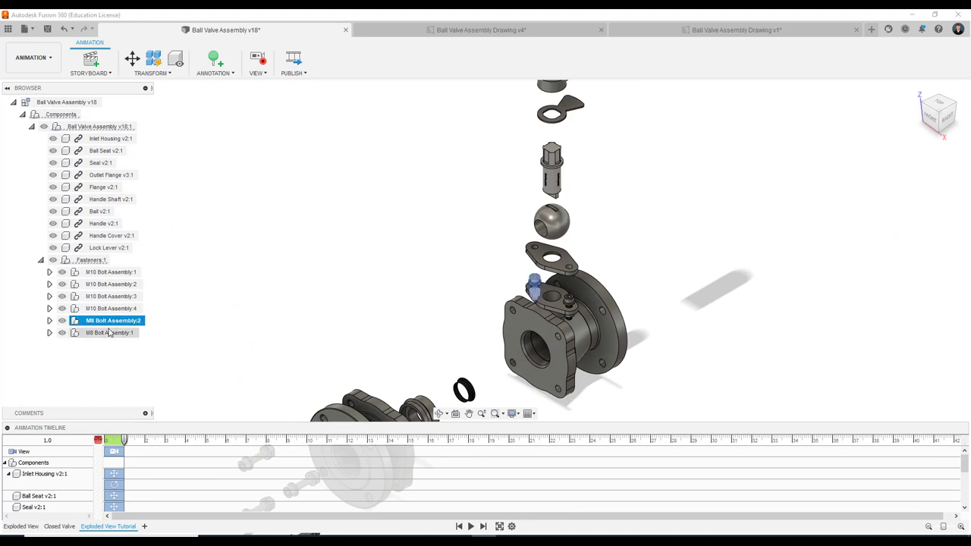
pyautogui.keyDown('ctrl'); pyautogui.click(110, 334); pyautogui.keyUp('ctrl')
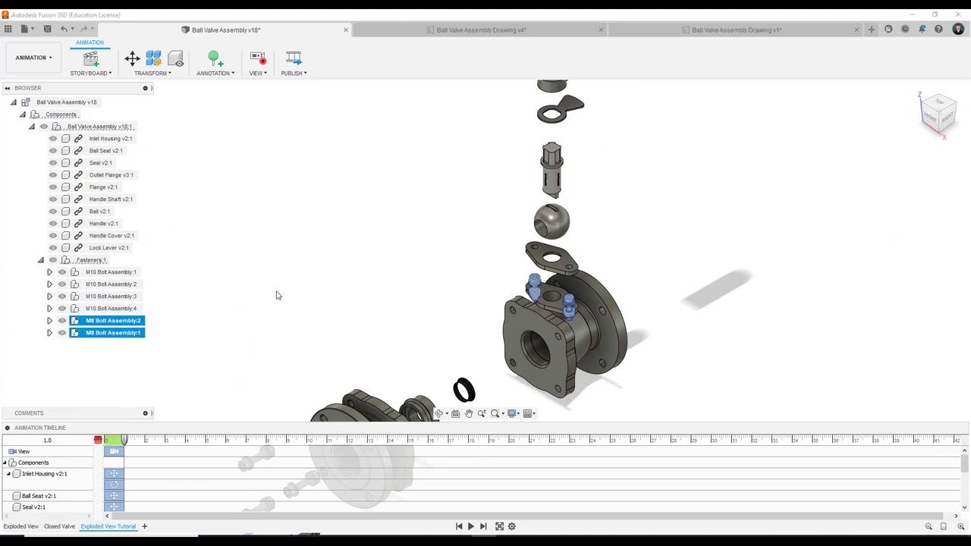
pyautogui.press('m')
pyautogui.click(948, 125)
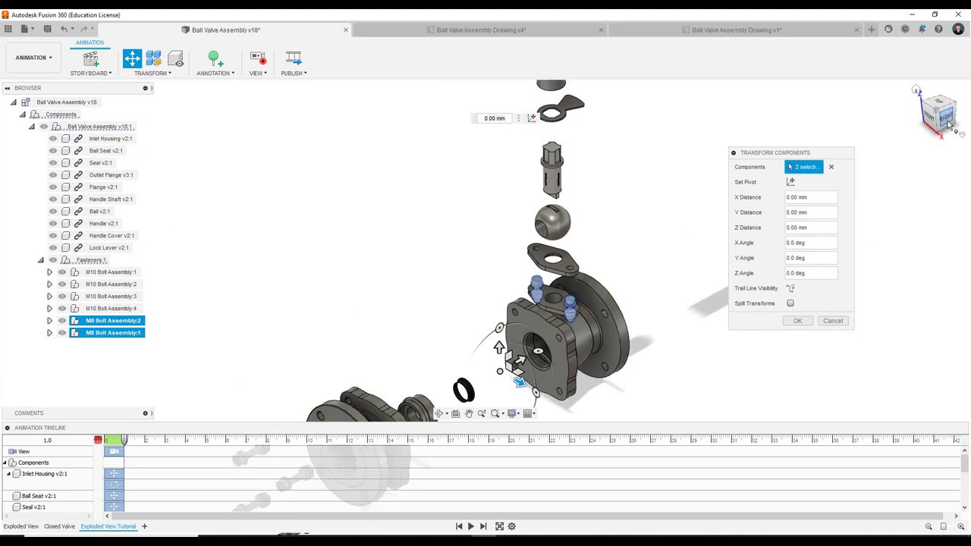
pyautogui.moveTo(494, 356)
pyautogui.mouseDown()
pyautogui.moveTo(498, 300)
pyautogui.moveTo(514, 311)
pyautogui.mouseUp()
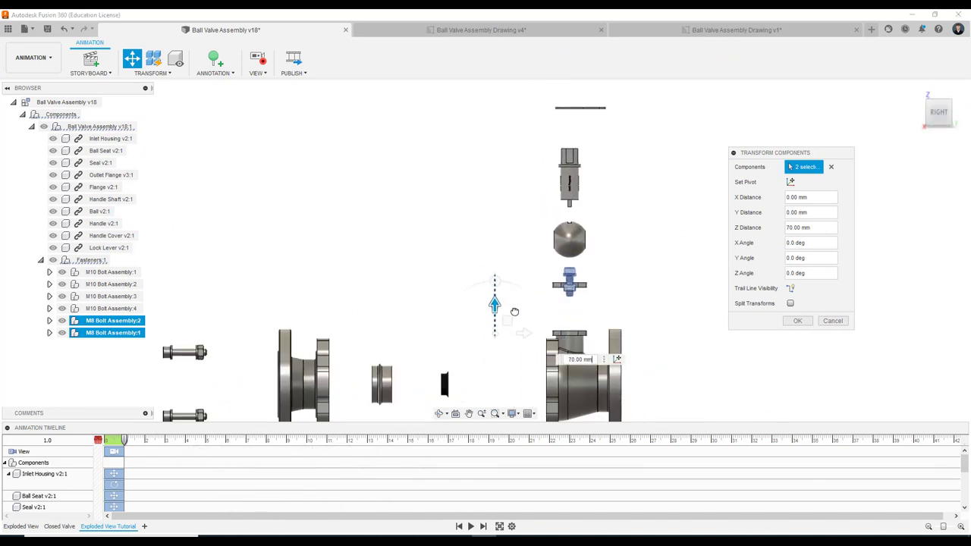
pyautogui.click(931, 107)
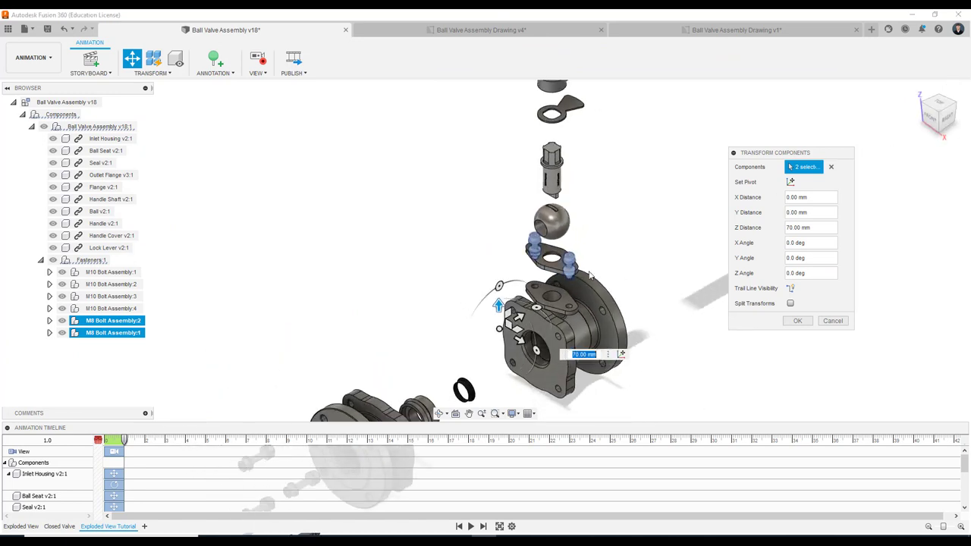
pyautogui.moveTo(494, 312); pyautogui.dragTo(494, 279)
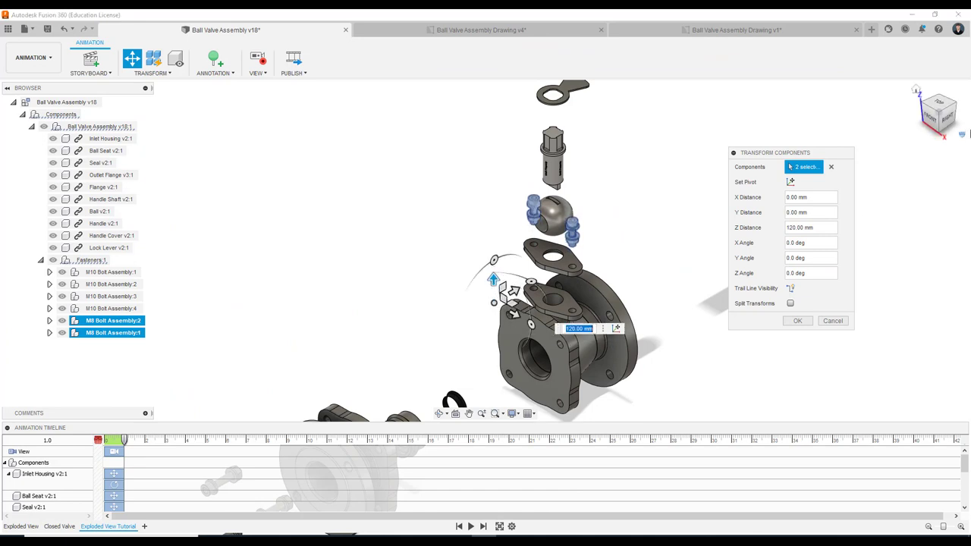
pyautogui.click(797, 321)
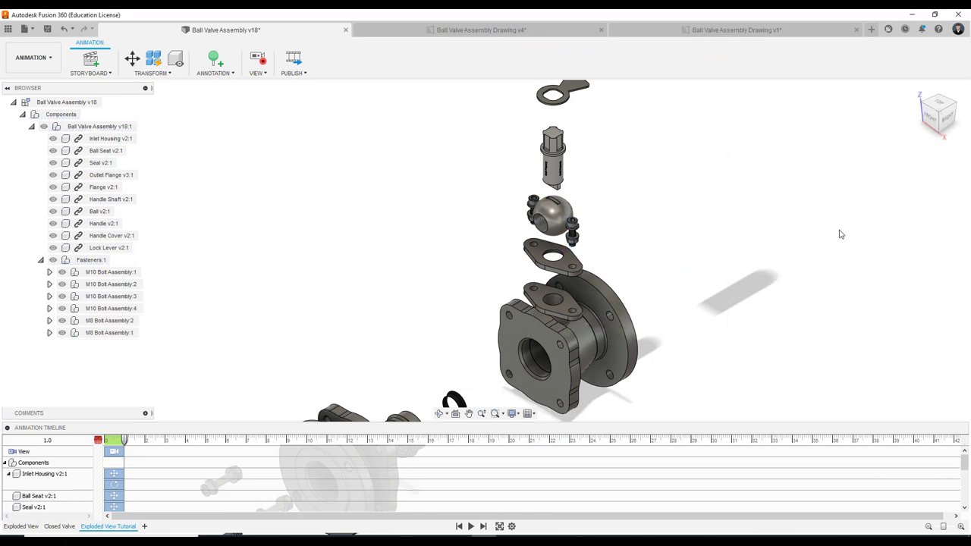
# In right-side view, select the Ball, Handle Shaft, Lock Lever, Handle and Handle Cover.
pyautogui.click(949, 118)
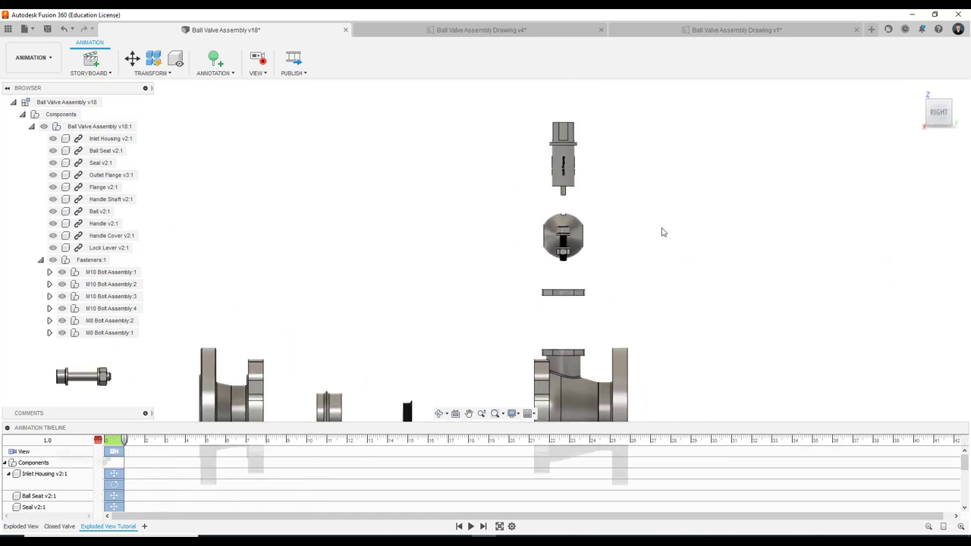
pyautogui.click(531, 361)
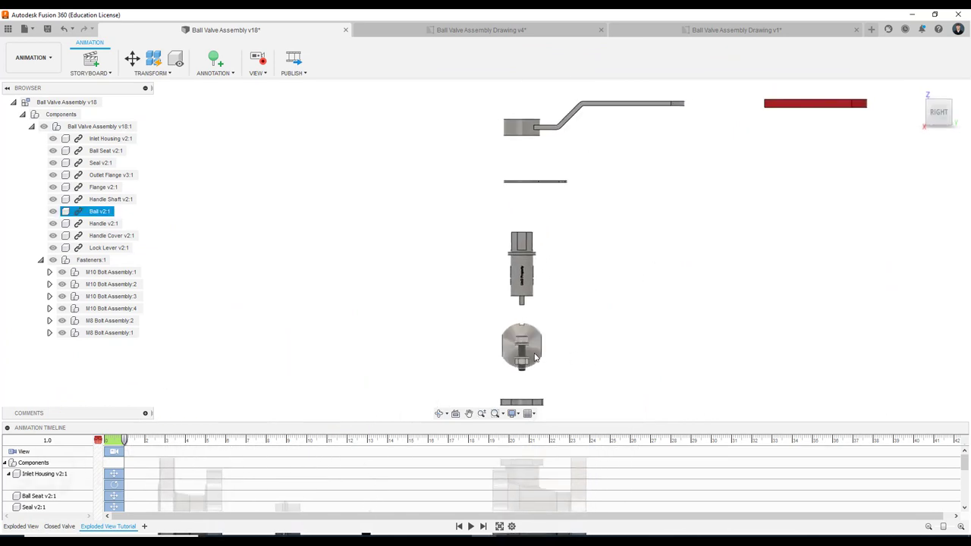
pyautogui.keyDown('ctrl'); pyautogui.click(527, 282); pyautogui.keyUp('ctrl')
pyautogui.keyDown('ctrl'); pyautogui.click(546, 184); pyautogui.keyUp('ctrl')
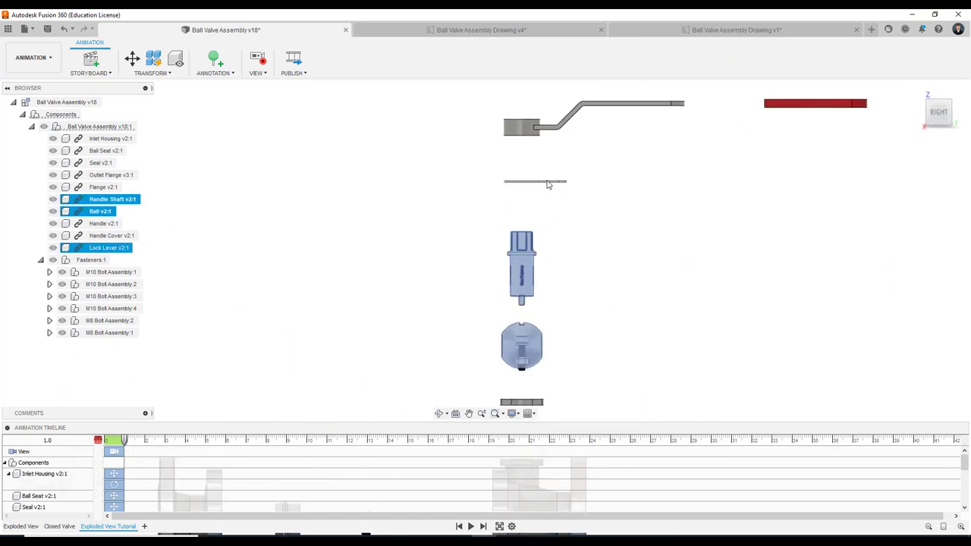
pyautogui.keyDown('ctrl'); pyautogui.click(522, 126); pyautogui.keyUp('ctrl')
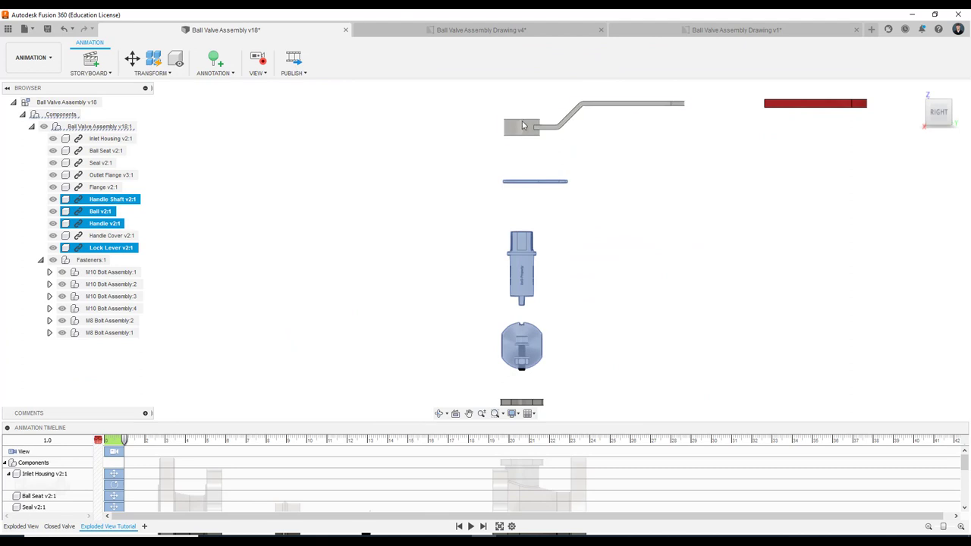
pyautogui.keyDown('ctrl'); pyautogui.click(793, 107); pyautogui.keyUp('ctrl')
pyautogui.scroll(-2, 686, 220)
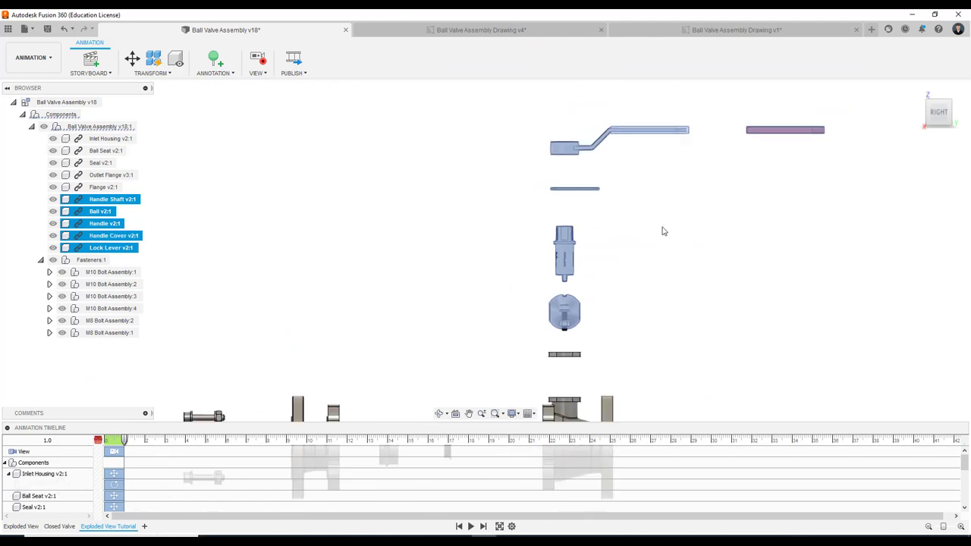
# Raise the five handle-stack parts 100 mm along Z and return to the angled view.
pyautogui.press('m')
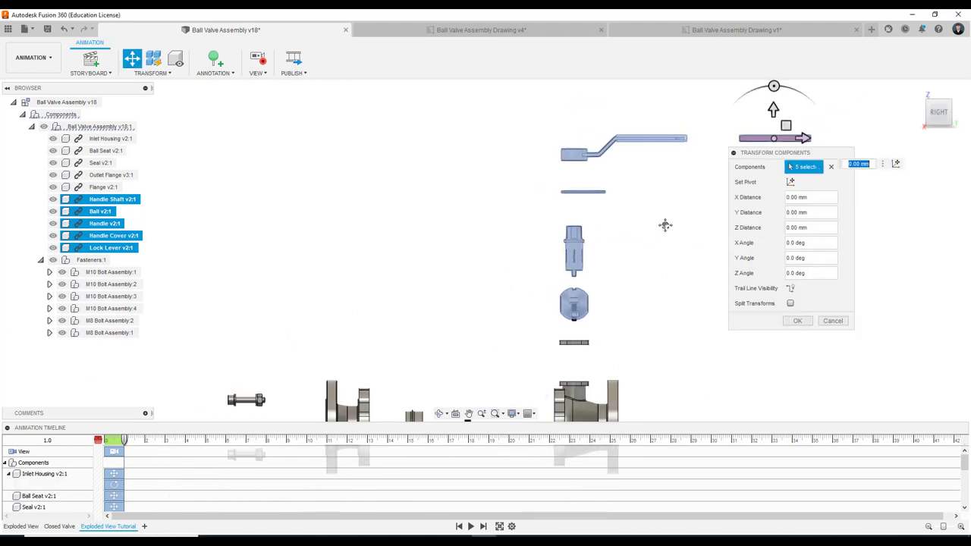
pyautogui.moveTo(641, 148); pyautogui.dragTo(641, 106)
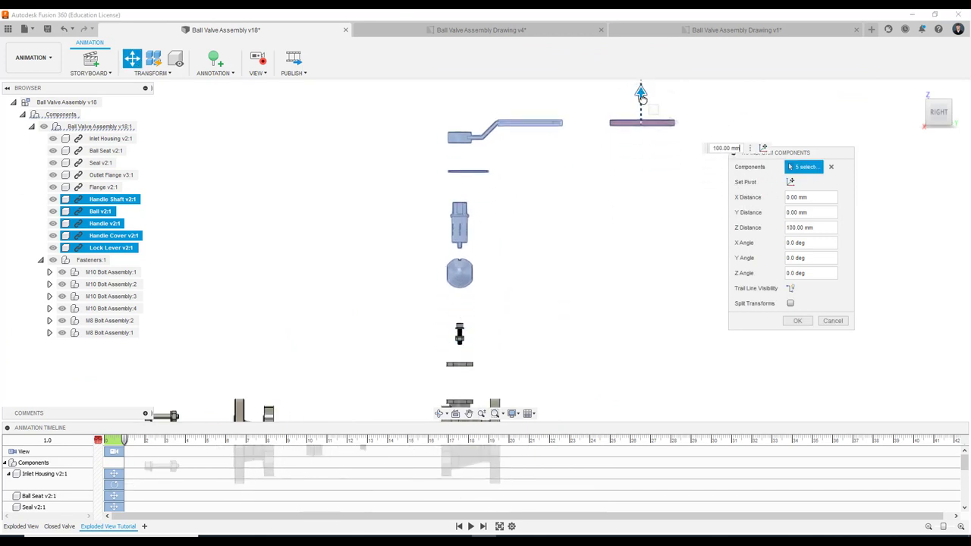
pyautogui.click(797, 320)
pyautogui.click(704, 285)
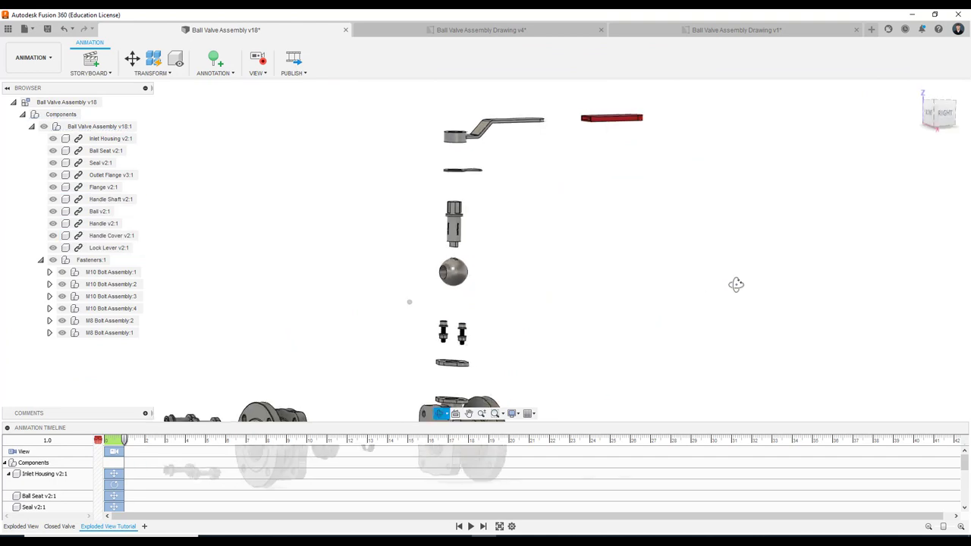
pyautogui.click(948, 112)
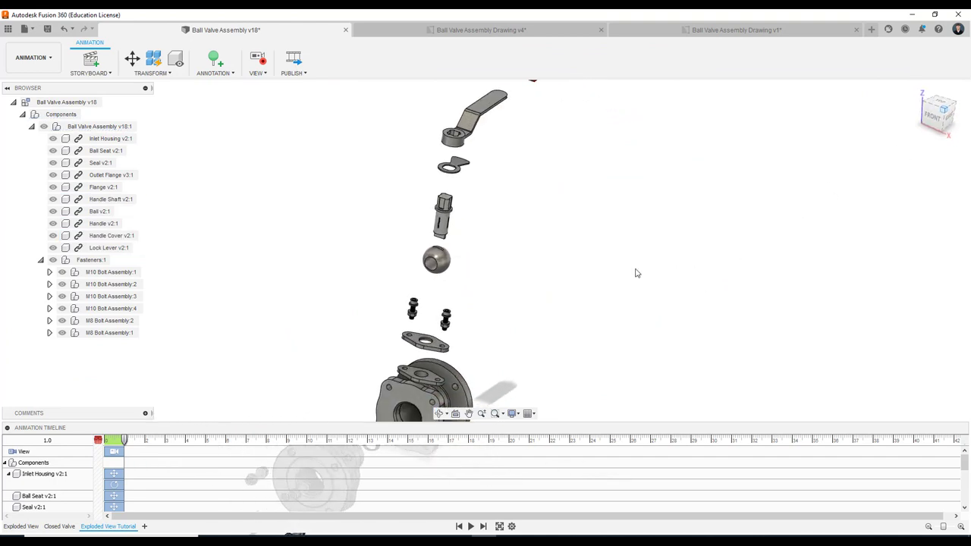
pyautogui.moveTo(436, 343)
pyautogui.mouseDown(button='middle')
pyautogui.moveTo(527, 280)
pyautogui.moveTo(498, 310)
pyautogui.moveTo(488, 286)
pyautogui.mouseUp(button='middle')
pyautogui.scroll(1, 488, 286)
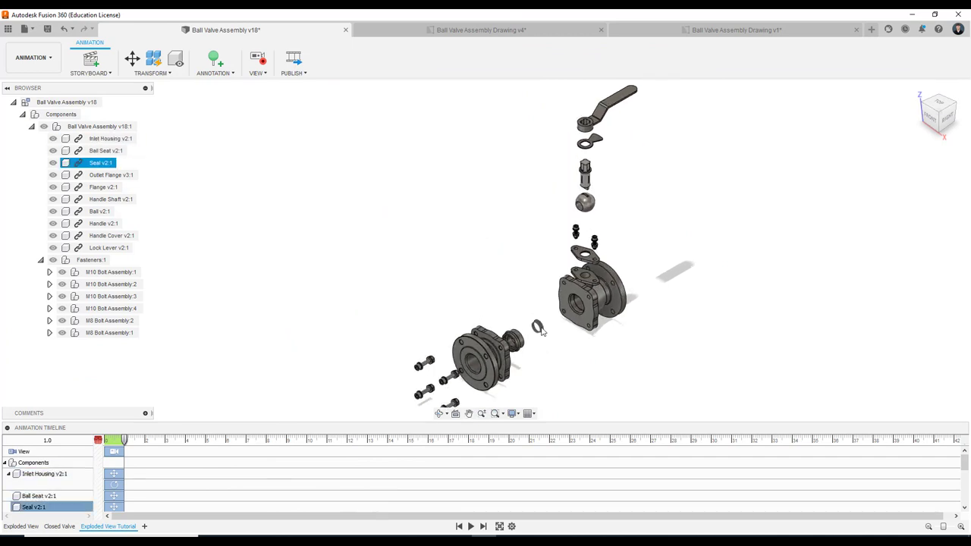
pyautogui.click(522, 350)
# In right-side view, move the Ball Seat and Seal 40 mm along Y toward the body.
pyautogui.click(605, 339)
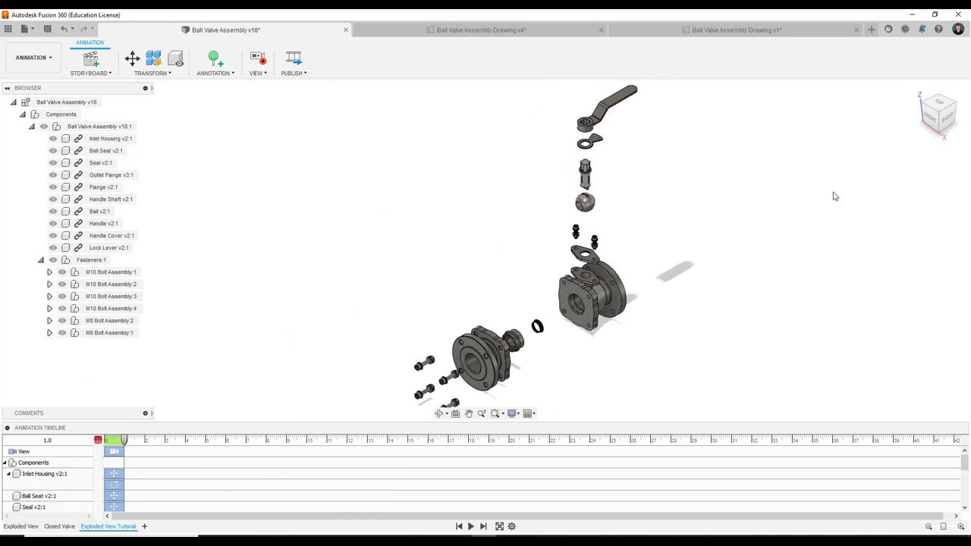
pyautogui.click(938, 132)
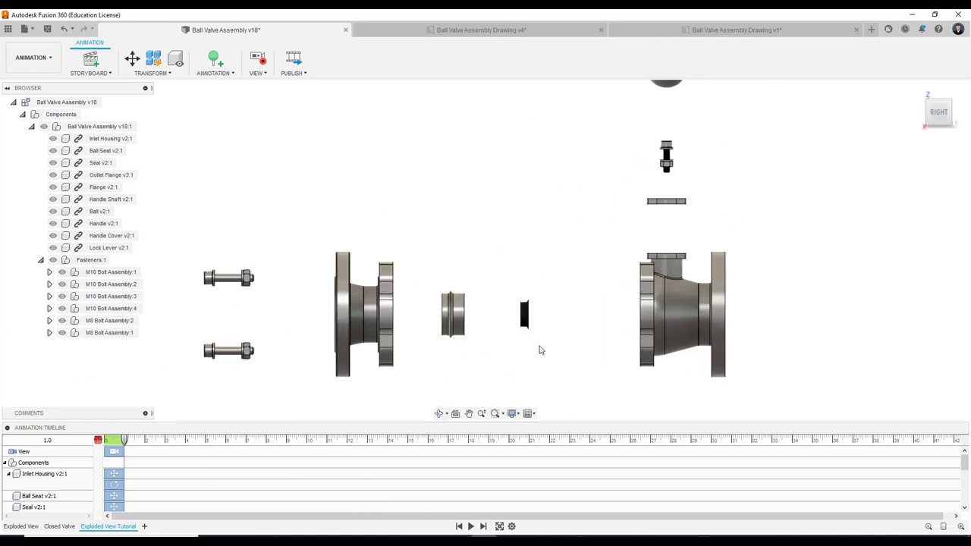
pyautogui.moveTo(567, 356)
pyautogui.mouseDown()
pyautogui.moveTo(429, 274)
pyautogui.moveTo(341, 260)
pyautogui.mouseUp()
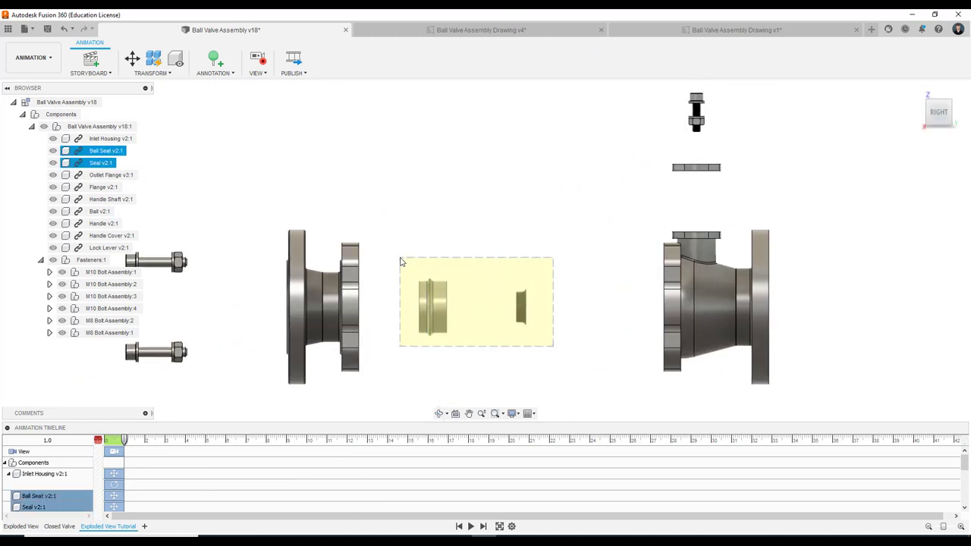
pyautogui.moveTo(552, 345)
pyautogui.mouseDown()
pyautogui.moveTo(386, 252)
pyautogui.moveTo(388, 237)
pyautogui.mouseUp()
pyautogui.moveTo(553, 347)
pyautogui.mouseDown()
pyautogui.moveTo(510, 297)
pyautogui.moveTo(385, 234)
pyautogui.moveTo(537, 313)
pyautogui.mouseUp()
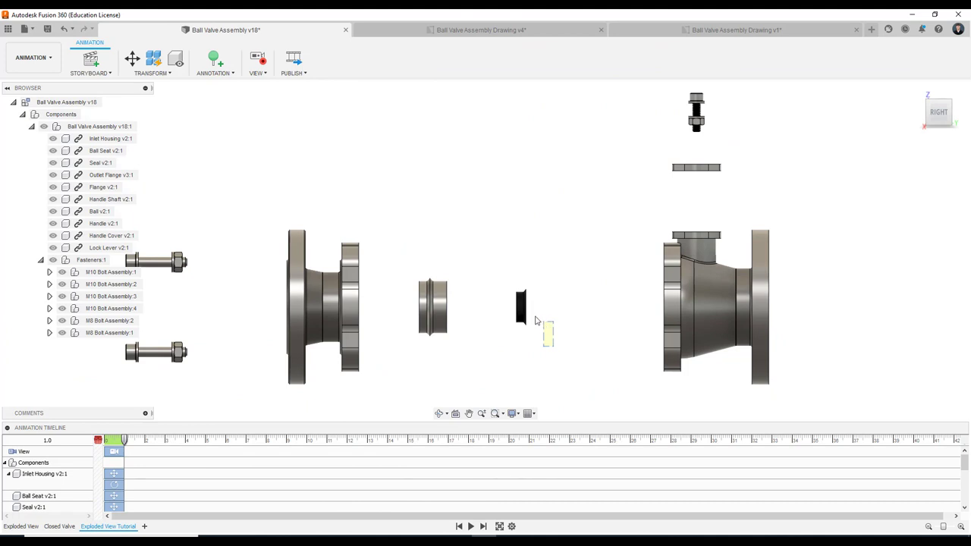
pyautogui.moveTo(536, 320)
pyautogui.mouseDown()
pyautogui.moveTo(397, 206)
pyautogui.moveTo(405, 246)
pyautogui.moveTo(375, 263)
pyautogui.moveTo(400, 241)
pyautogui.mouseUp()
pyautogui.press('m')
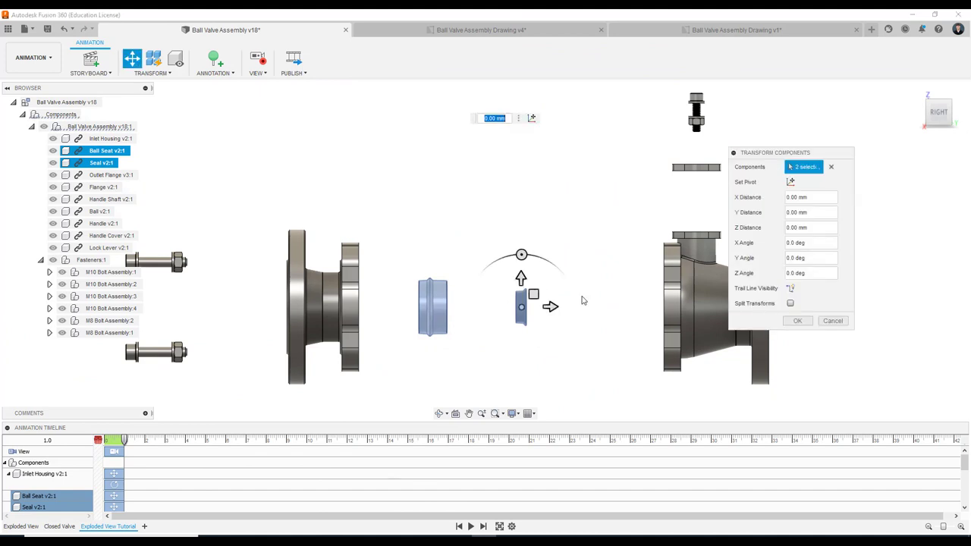
pyautogui.moveTo(552, 307); pyautogui.dragTo(592, 306)
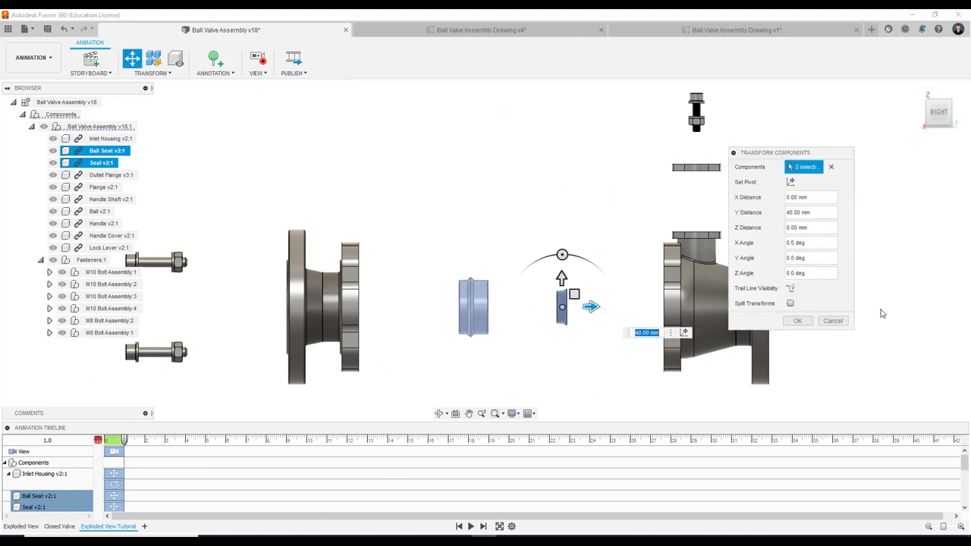
pyautogui.click(796, 321)
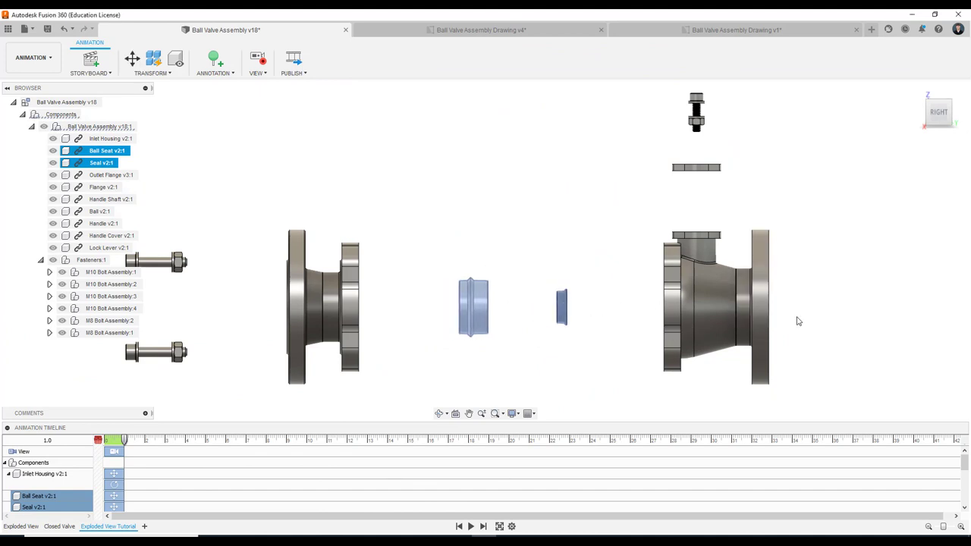
pyautogui.click(928, 103)
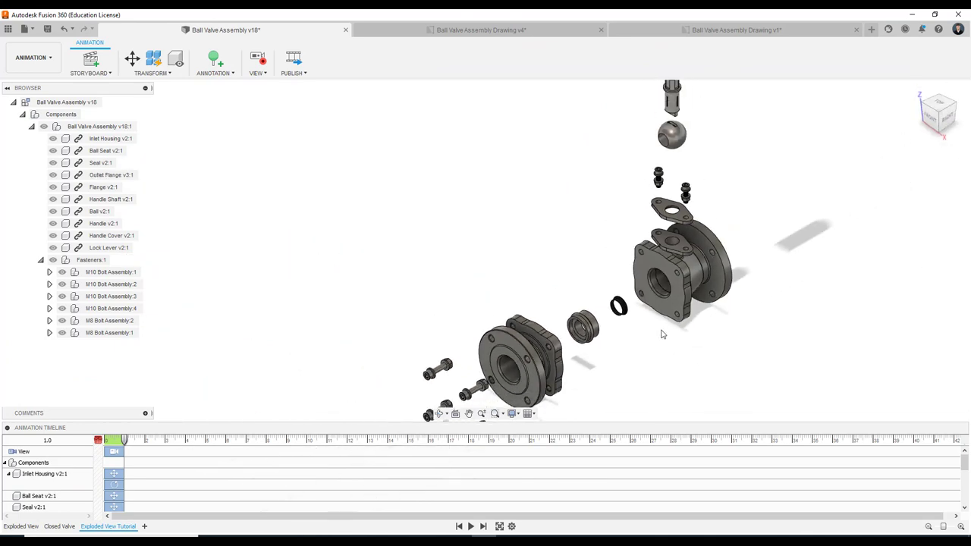
pyautogui.moveTo(671, 304)
pyautogui.mouseDown(button='middle')
pyautogui.moveTo(641, 334)
pyautogui.moveTo(560, 334)
pyautogui.mouseUp(button='middle')
pyautogui.scroll(-3, 584, 345)
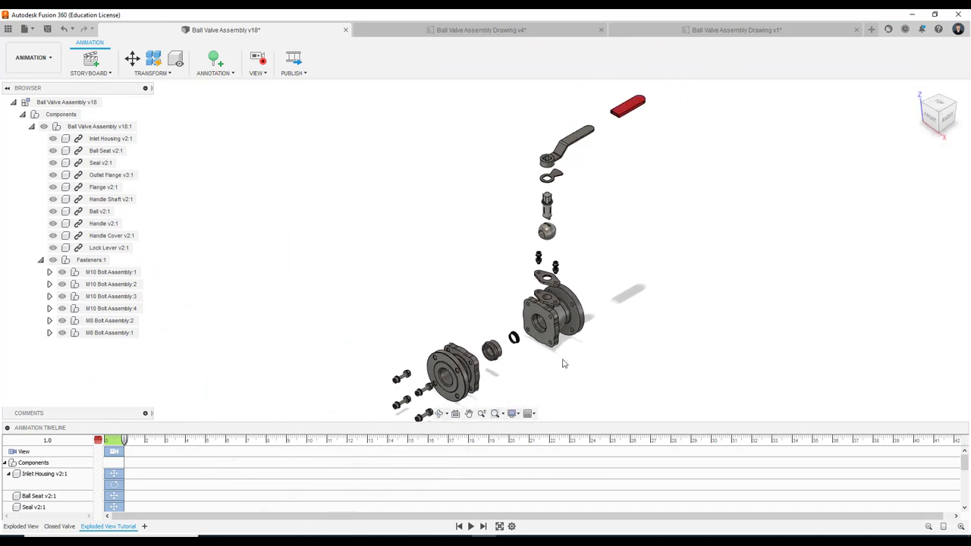
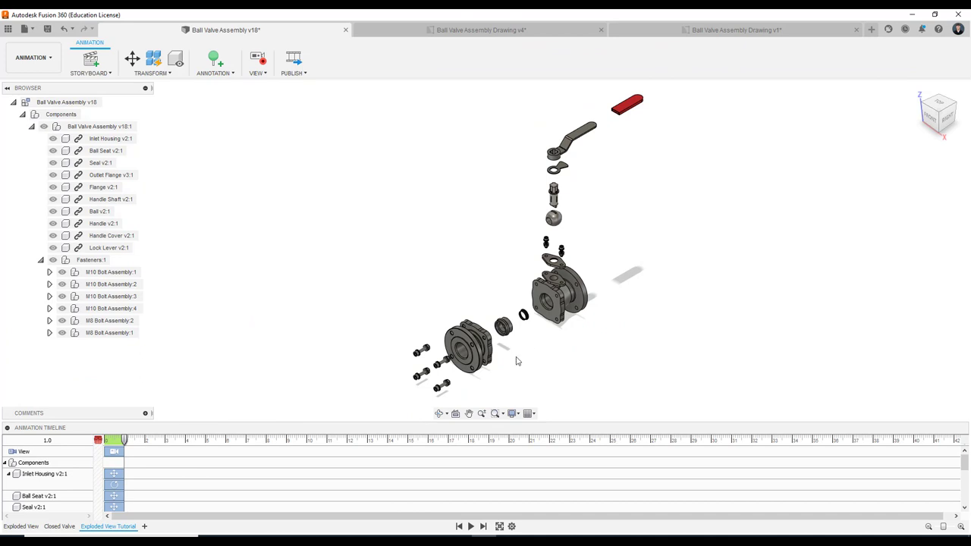
# Open the Exploded View storyboard and frame the separated valve parts.
pyautogui.keyDown('shift'); pyautogui.moveTo(516, 361); pyautogui.dragTo(462, 362, button='middle'); pyautogui.keyUp('shift')
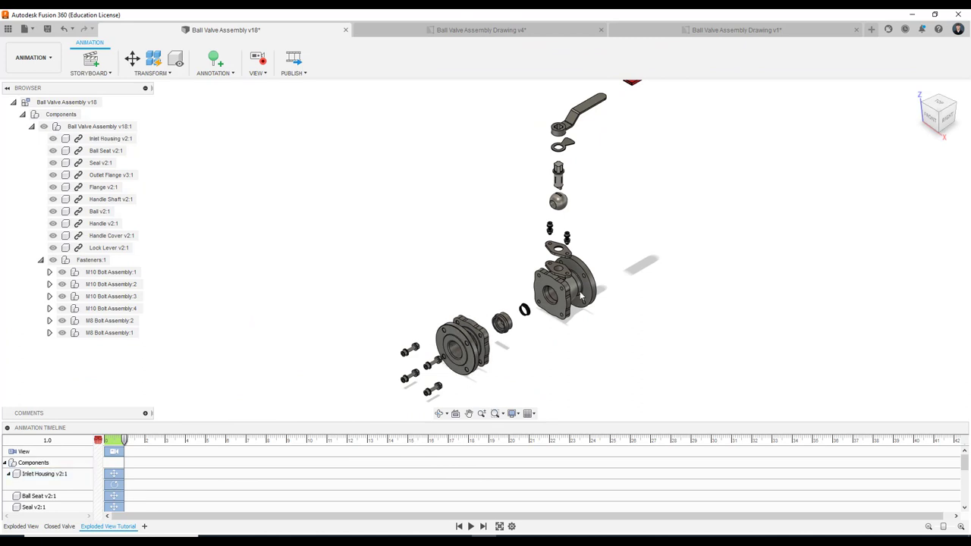
pyautogui.click(27, 526)
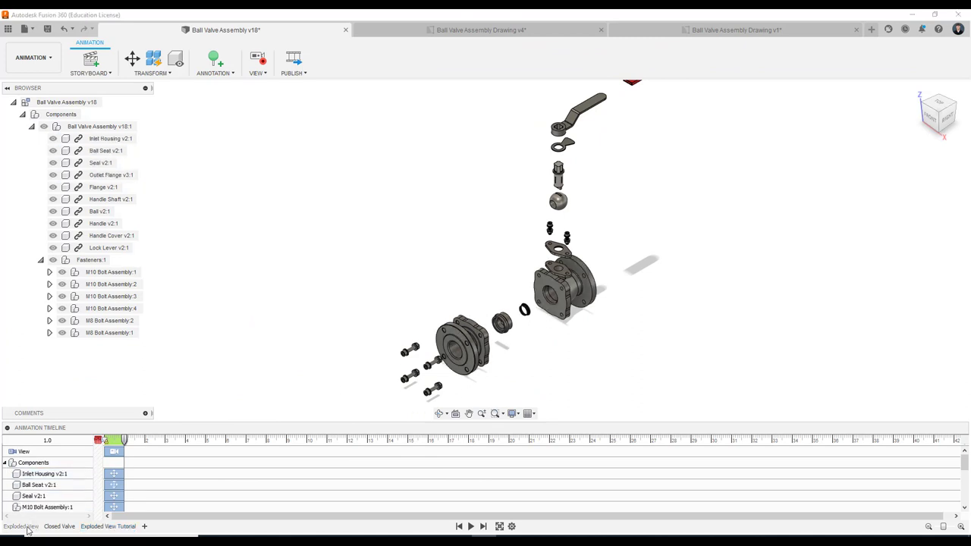
pyautogui.moveTo(270, 306)
pyautogui.mouseDown(button='middle')
pyautogui.moveTo(317, 266)
pyautogui.moveTo(345, 220)
pyautogui.mouseUp(button='middle')
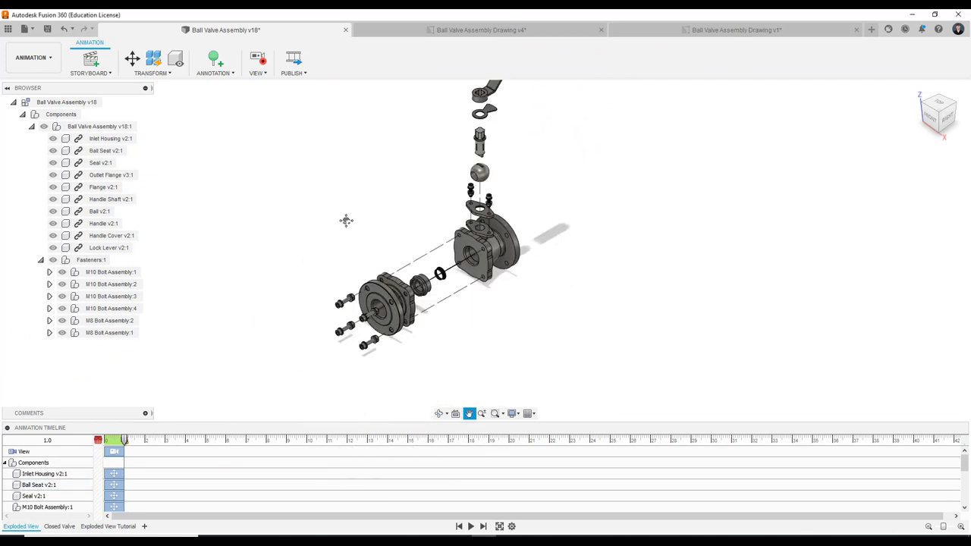
pyautogui.scroll(5, 344, 219)
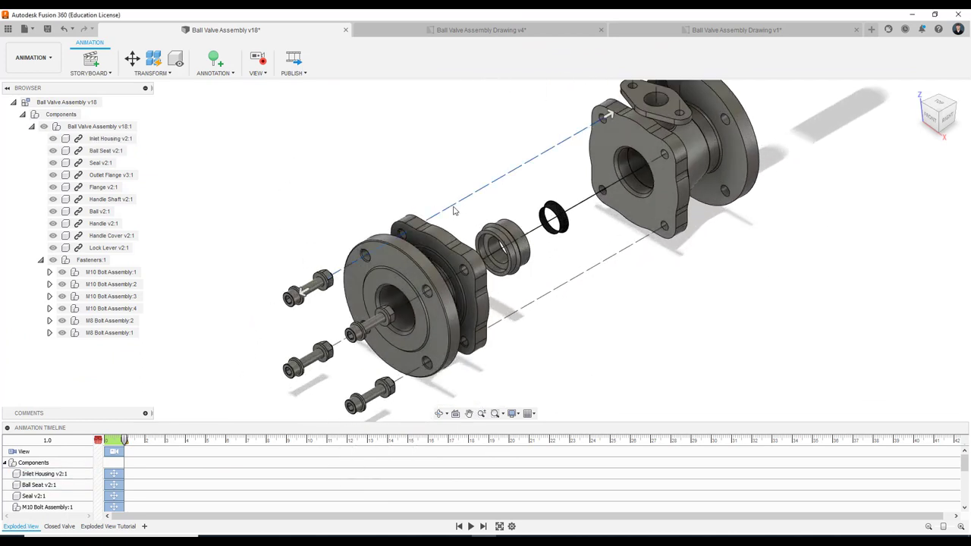
pyautogui.scroll(-3, 530, 311)
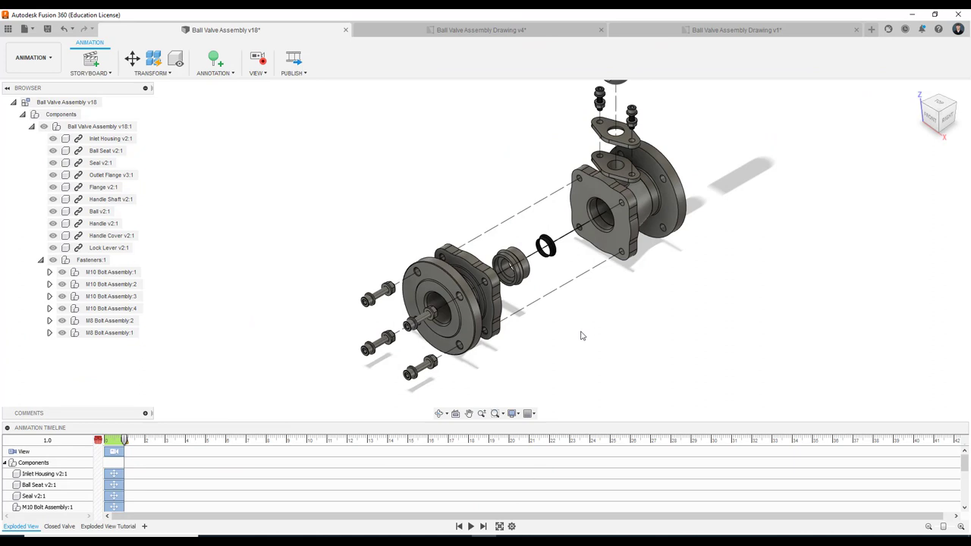
pyautogui.scroll(-2, 581, 335)
# Select the Inlet Housing and Seal parts to inspect them.
pyautogui.click(469, 282)
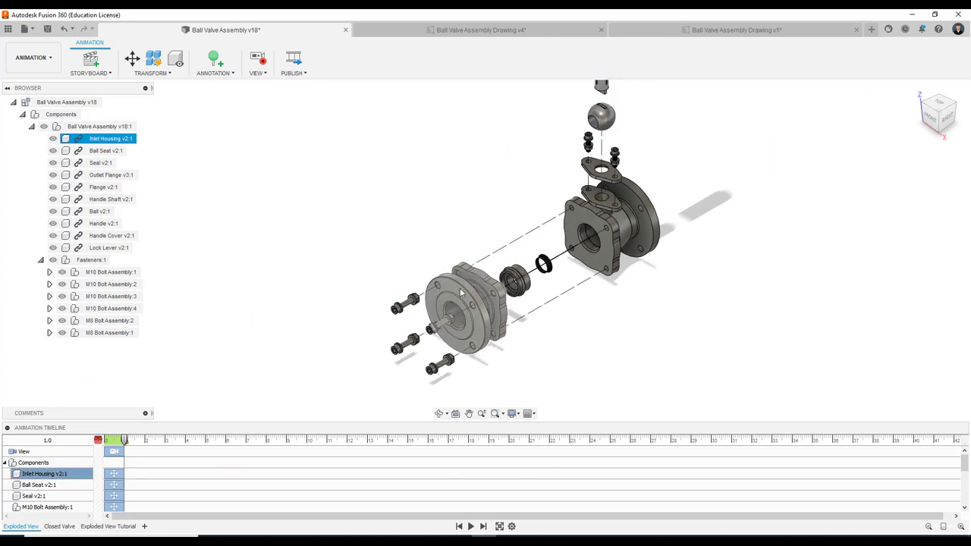
pyautogui.click(550, 272)
pyautogui.scroll(-1, 531, 303)
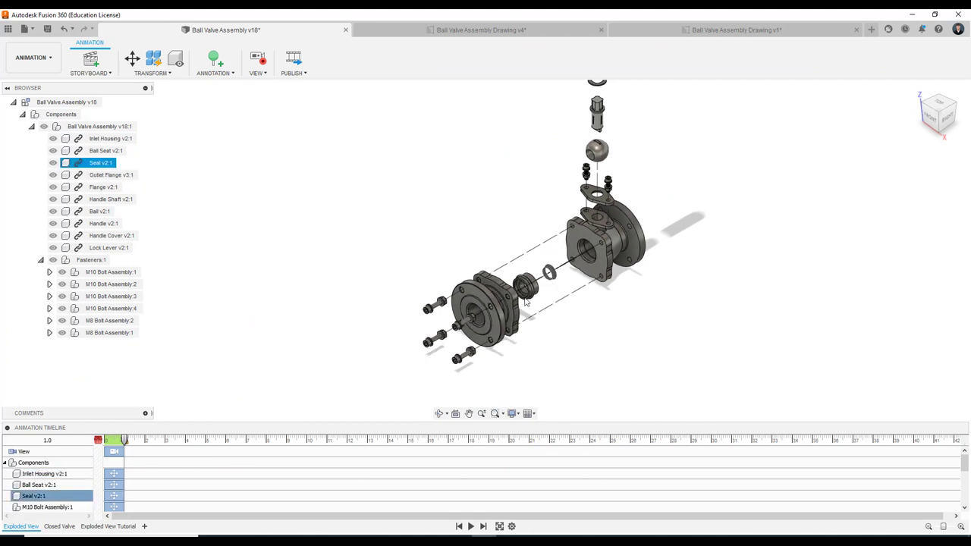
pyautogui.click(525, 302)
pyautogui.scroll(1, 531, 300)
pyautogui.click(592, 298)
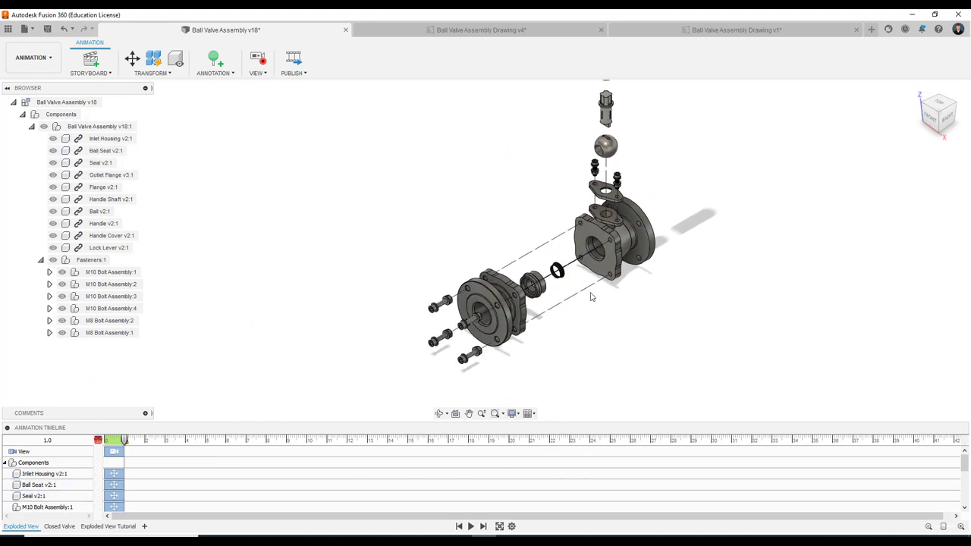
pyautogui.scroll(5, 592, 297)
# Inspect the upper Flange, Outlet Flange and Handle Shaft by selecting each one.
pyautogui.click(577, 349)
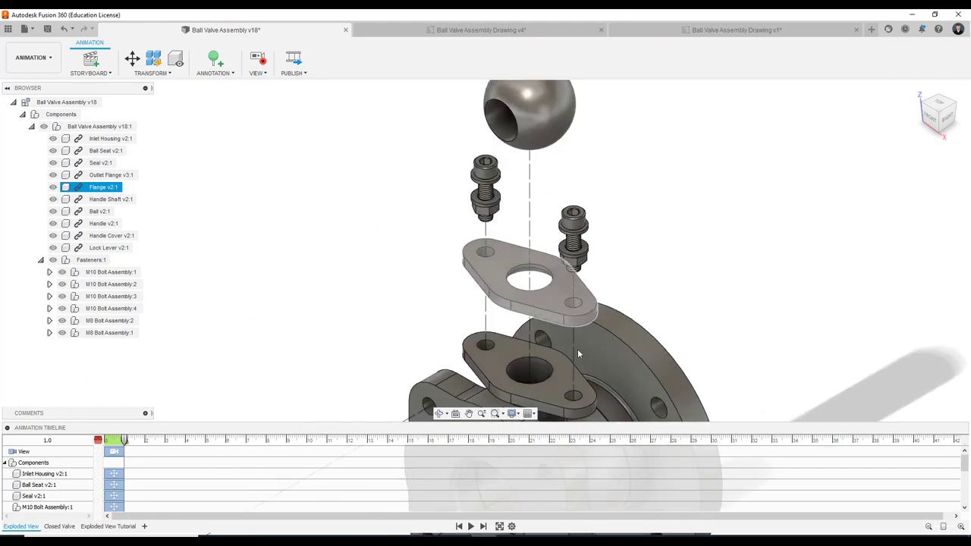
pyautogui.scroll(2, 577, 352)
pyautogui.click(573, 333)
pyautogui.click(523, 164)
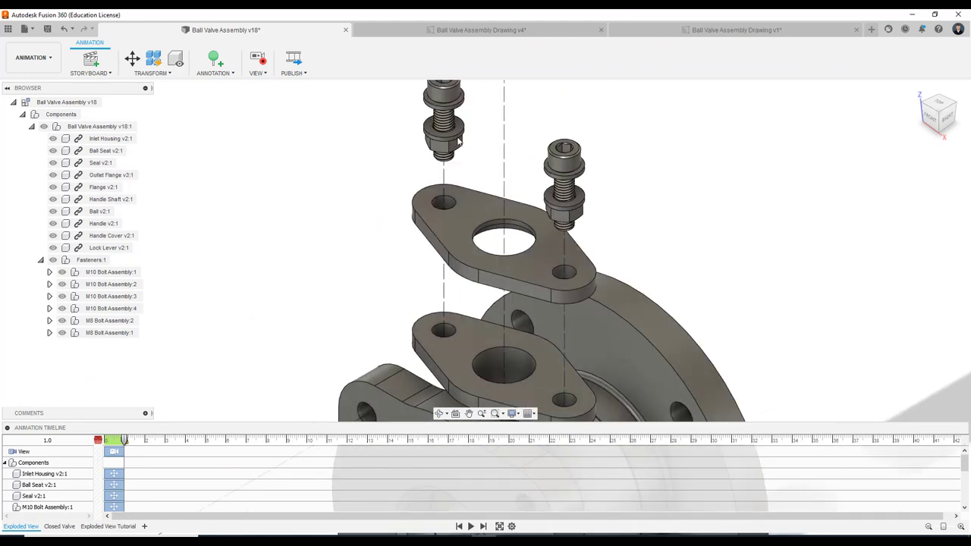
pyautogui.click(573, 280)
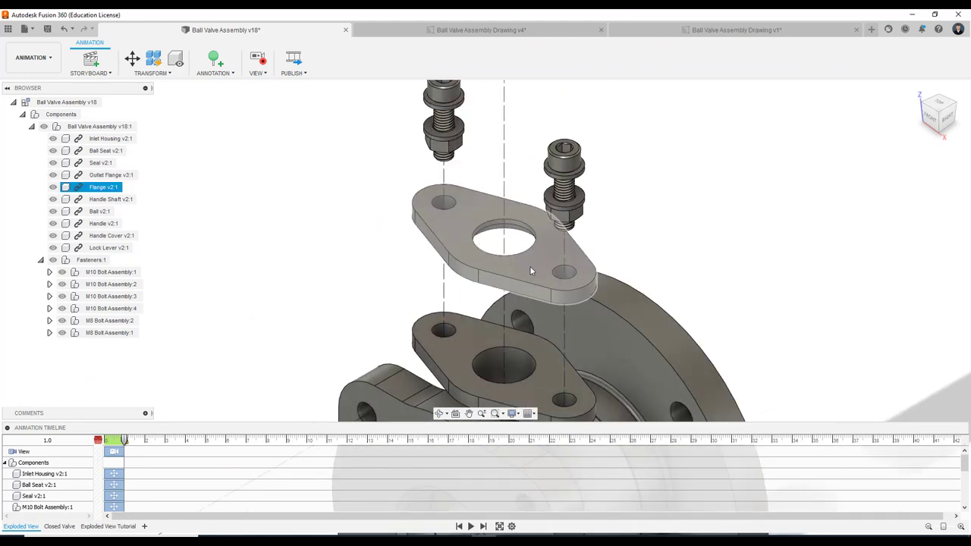
pyautogui.scroll(-5, 529, 182)
pyautogui.click(507, 144)
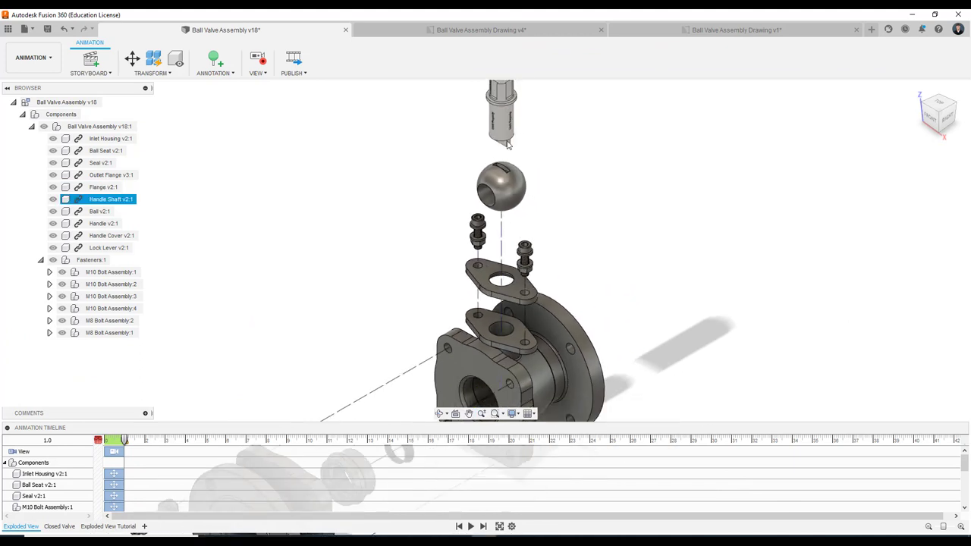
pyautogui.click(496, 302)
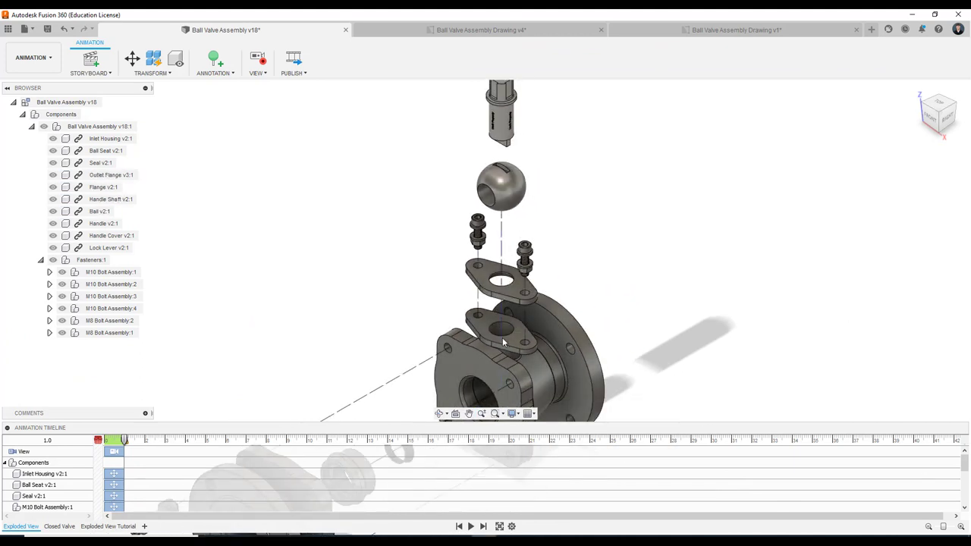
pyautogui.click(507, 336)
pyautogui.click(679, 284)
pyautogui.click(680, 34)
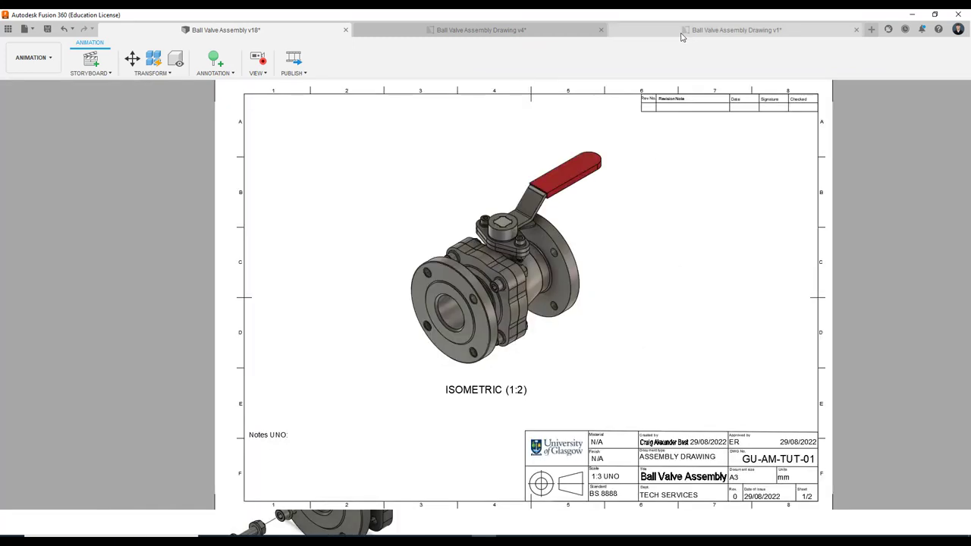
pyautogui.click(318, 37)
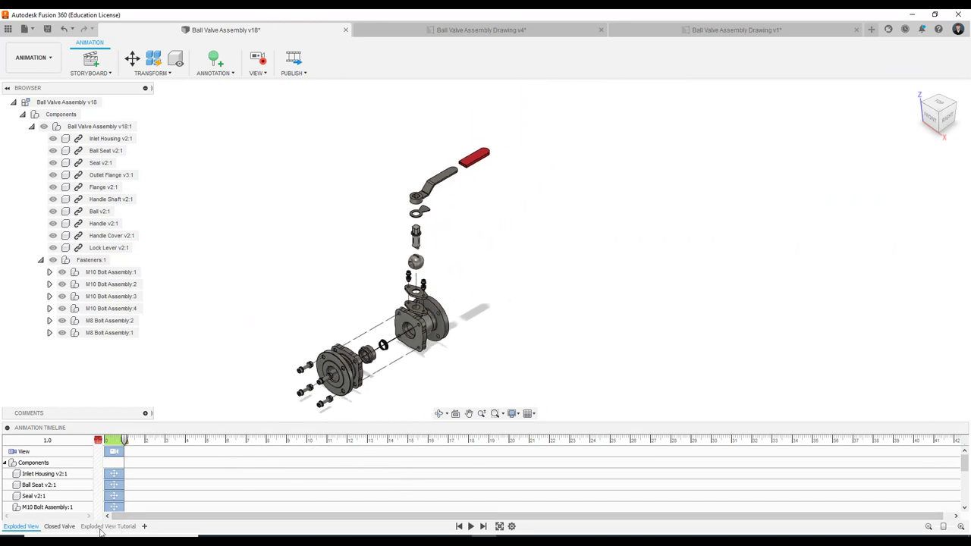
# Open the Exploded View Tutorial storyboard and select M10 Bolt Assemblies 1, 2 and 4 in the browser.
pyautogui.click(113, 529)
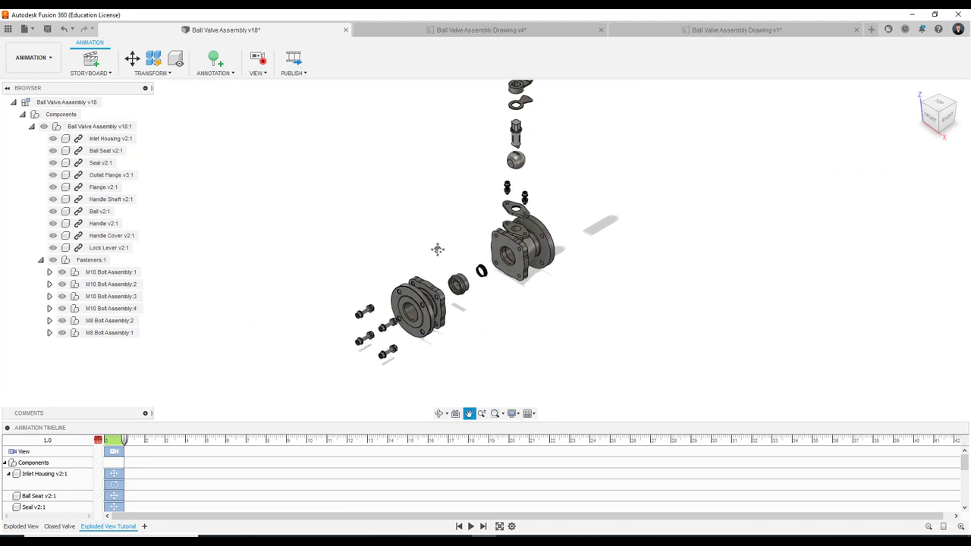
pyautogui.scroll(5, 358, 370)
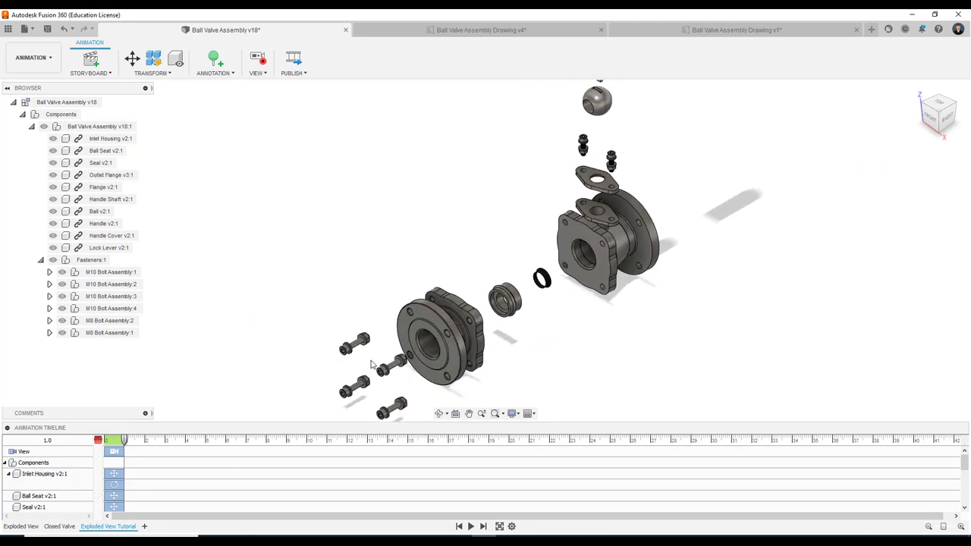
pyautogui.scroll(-2, 299, 354)
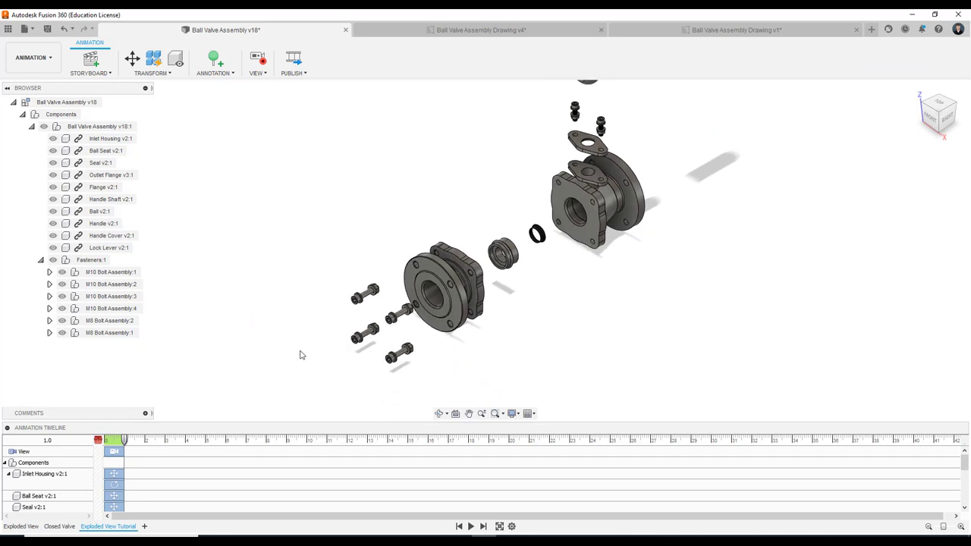
pyautogui.click(113, 273)
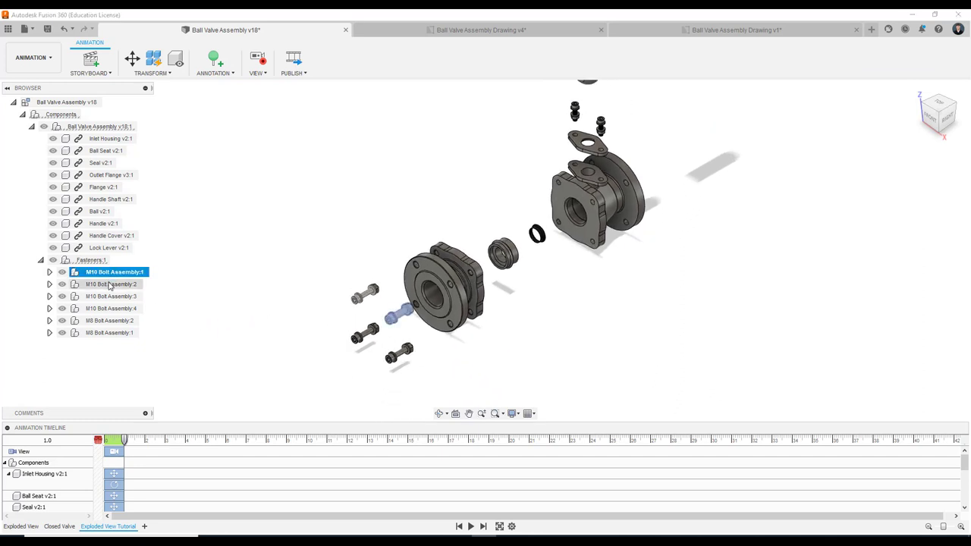
pyautogui.keyDown('ctrl'); pyautogui.click(111, 284); pyautogui.keyUp('ctrl')
pyautogui.keyDown('ctrl'); pyautogui.click(112, 308); pyautogui.keyUp('ctrl')
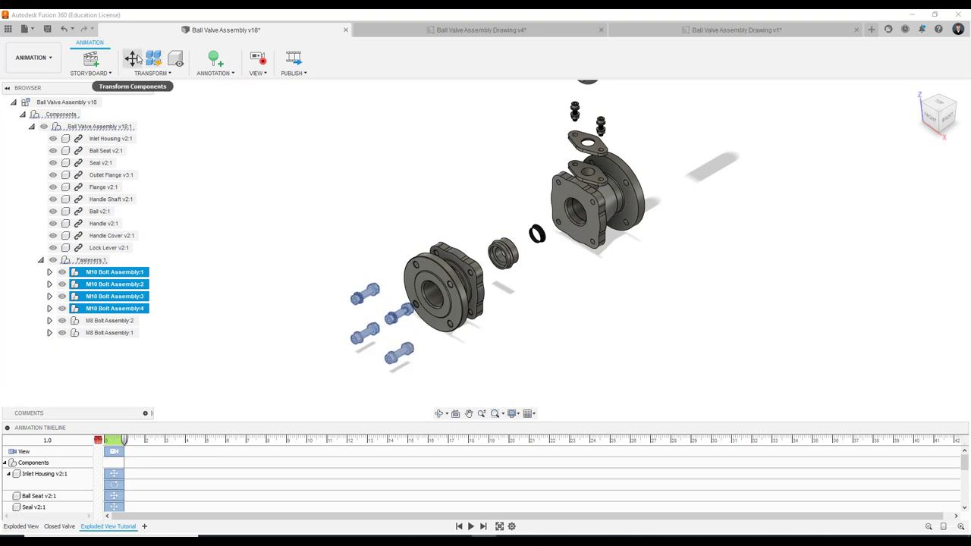
# Apply Trail Line Visibility to the browser-selected M10 bolts, then deselect them.
pyautogui.click(137, 57)
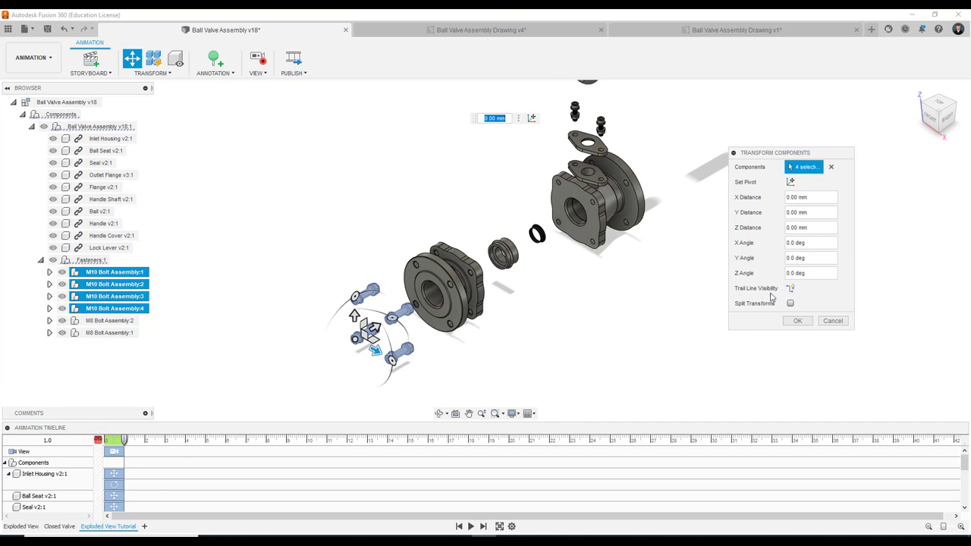
pyautogui.click(791, 290)
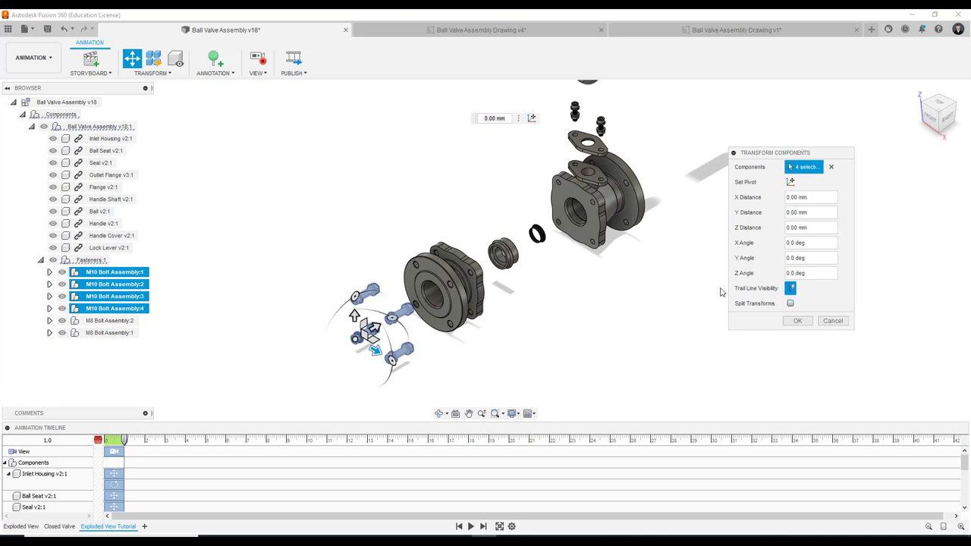
pyautogui.scroll(3, 403, 326)
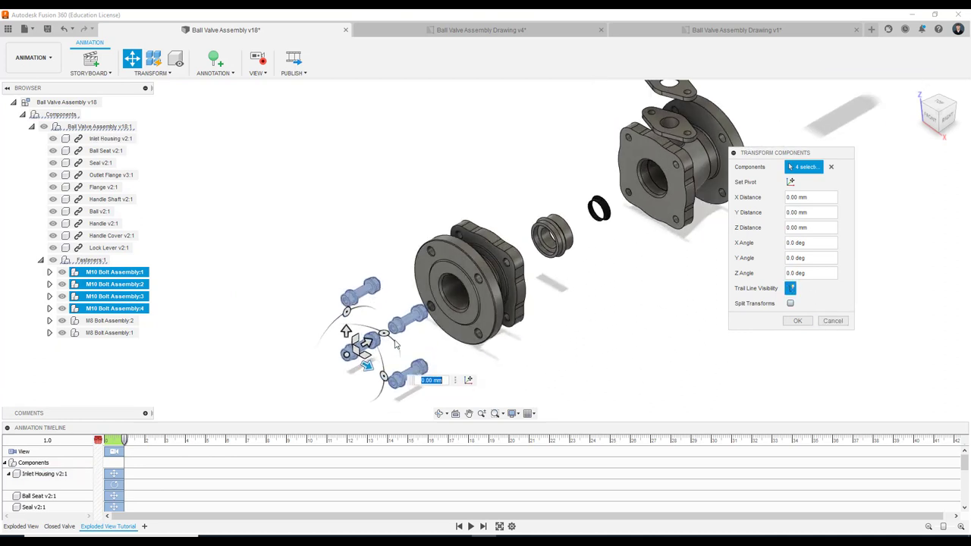
pyautogui.click(832, 321)
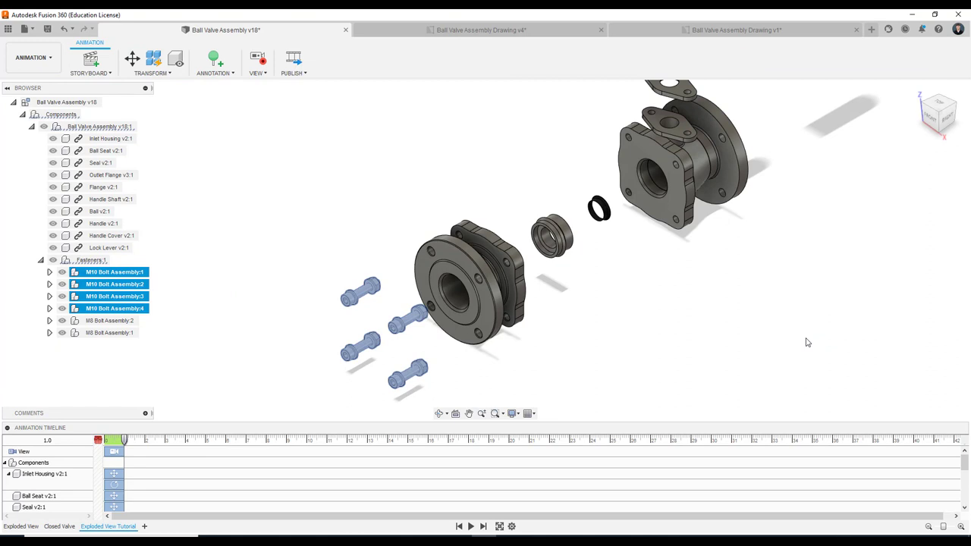
pyautogui.click(579, 370)
# Select all four M10 bolts directly in the viewport.
pyautogui.scroll(3, 364, 334)
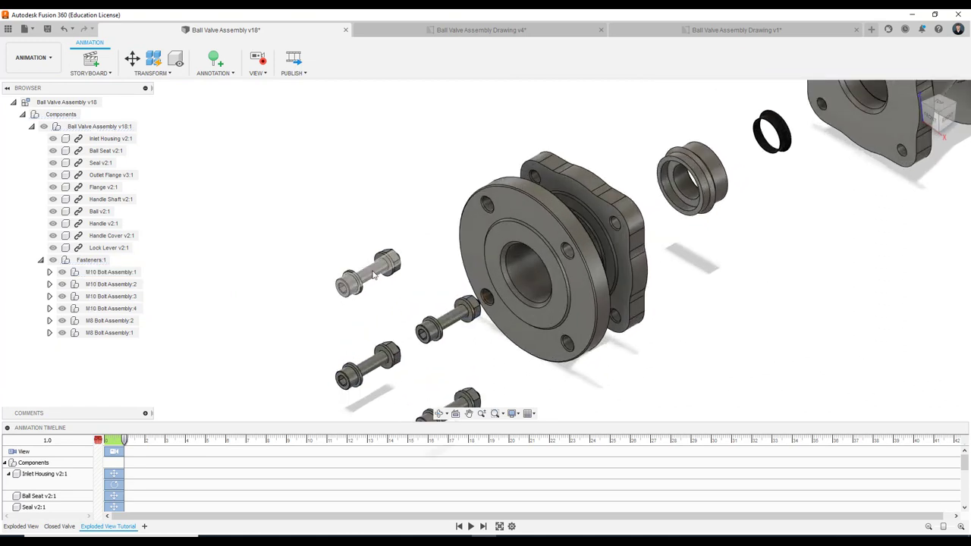
pyautogui.click(374, 276)
pyautogui.keyDown('ctrl'); pyautogui.click(457, 319); pyautogui.keyUp('ctrl')
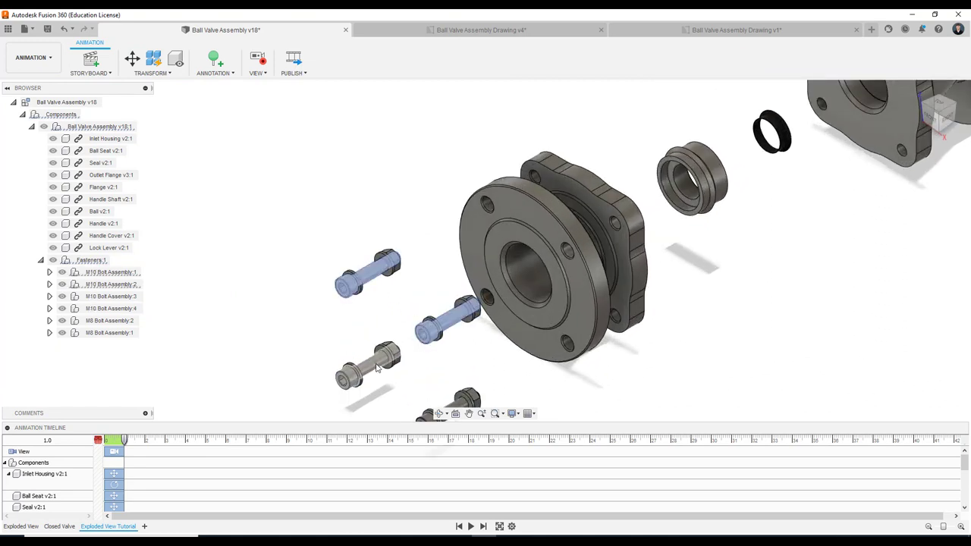
pyautogui.keyDown('ctrl'); pyautogui.click(377, 368); pyautogui.keyUp('ctrl')
pyautogui.scroll(-1, 410, 379)
pyautogui.scroll(-1, 432, 357)
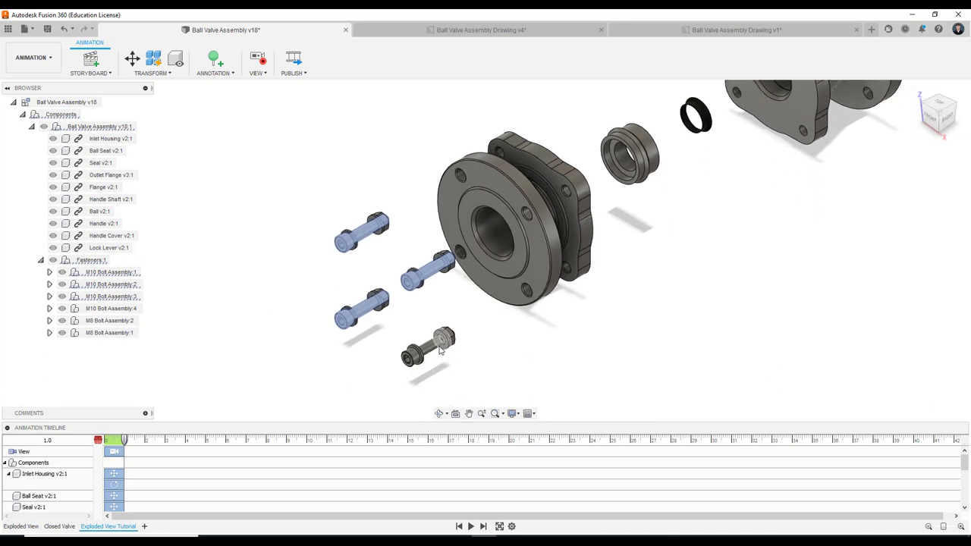
pyautogui.click(440, 348)
pyautogui.keyDown('ctrl'); pyautogui.click(375, 311); pyautogui.keyUp('ctrl')
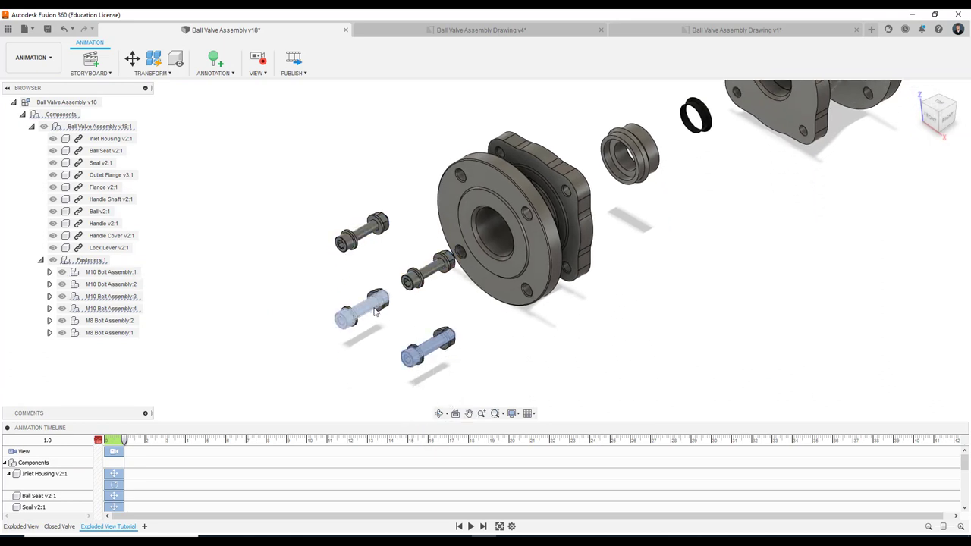
pyautogui.keyDown('ctrl'); pyautogui.click(425, 267); pyautogui.keyUp('ctrl')
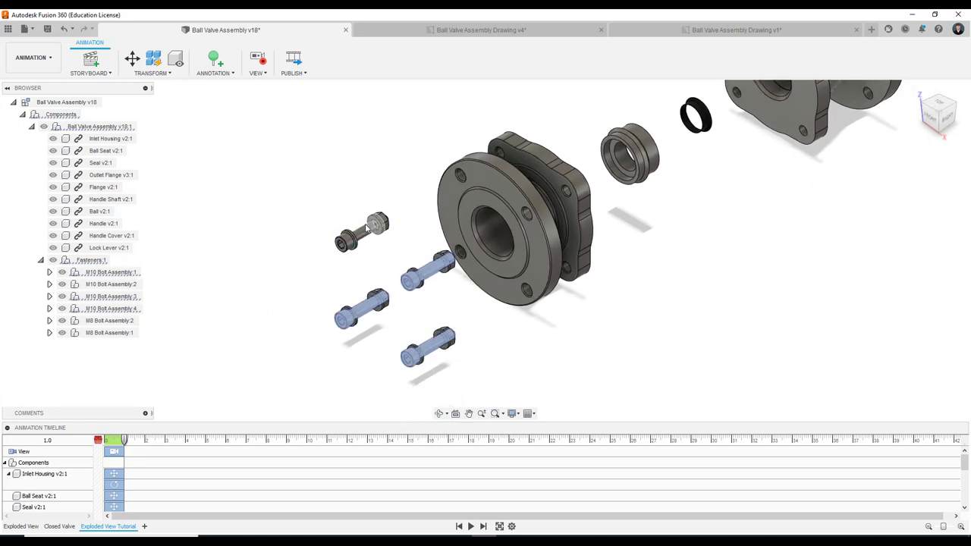
pyautogui.keyDown('ctrl'); pyautogui.click(365, 235); pyautogui.keyUp('ctrl')
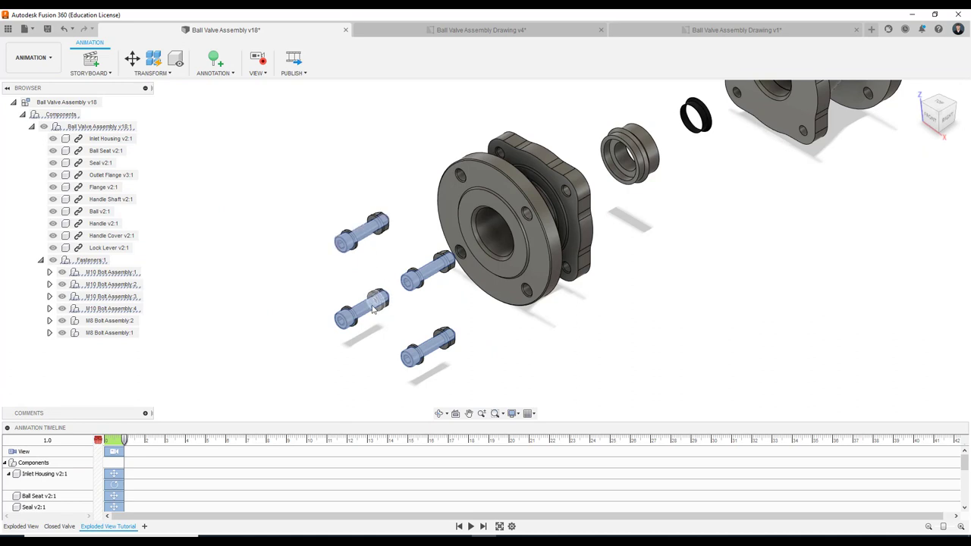
pyautogui.scroll(2, 374, 309)
pyautogui.scroll(1, 341, 335)
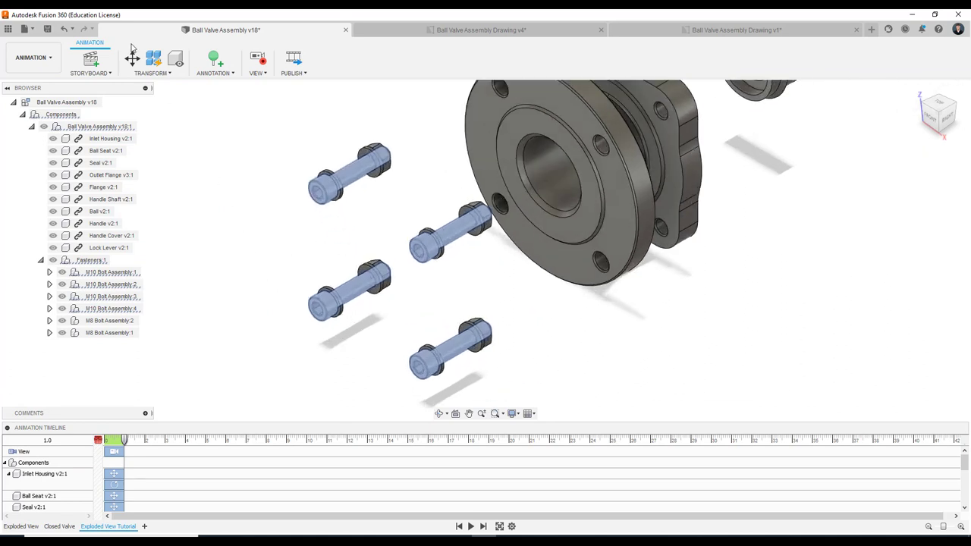
# Turn on Trail Line Visibility for the four selected M10 bolts and apply it.
pyautogui.click(132, 59)
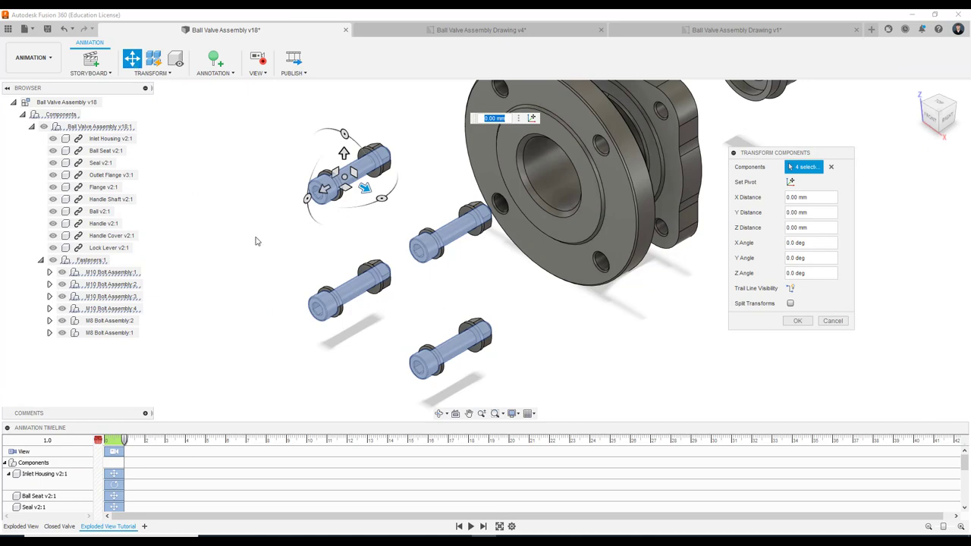
pyautogui.scroll(-3, 258, 242)
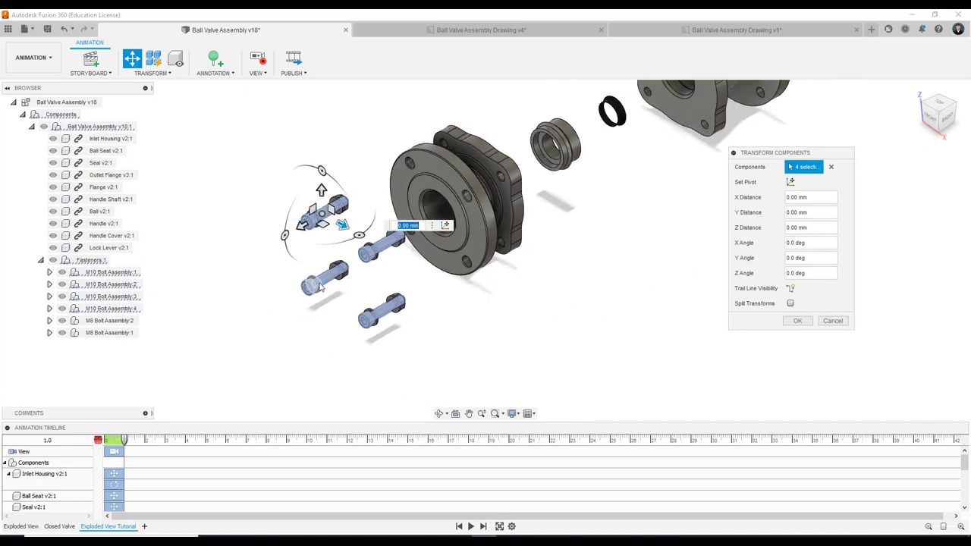
pyautogui.click(790, 289)
pyautogui.scroll(1, 303, 273)
pyautogui.scroll(2, 301, 280)
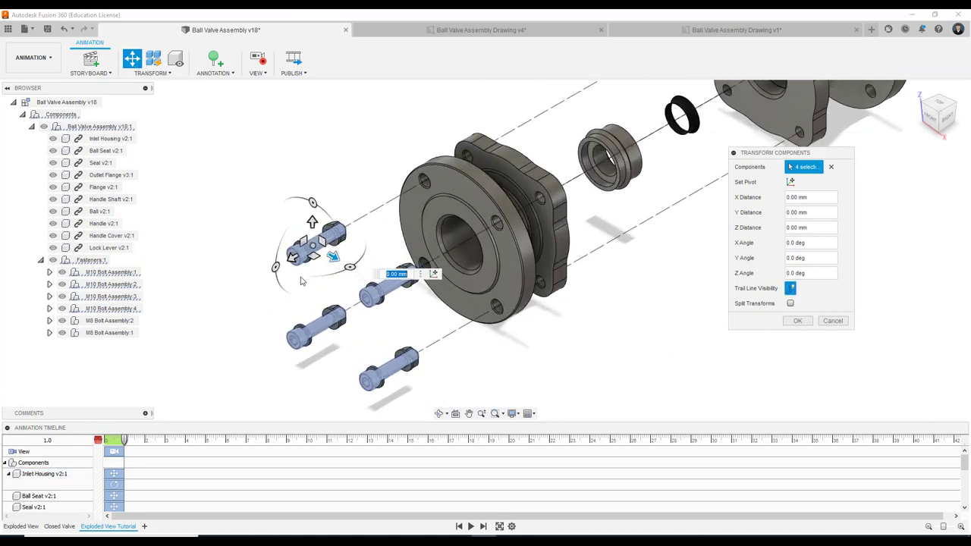
pyautogui.scroll(1, 301, 280)
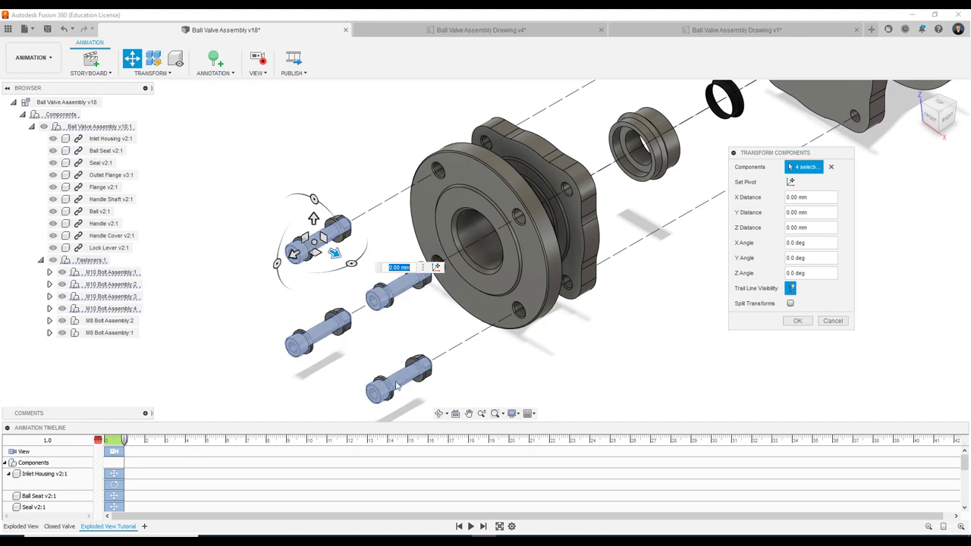
pyautogui.click(798, 321)
pyautogui.scroll(-5, 759, 333)
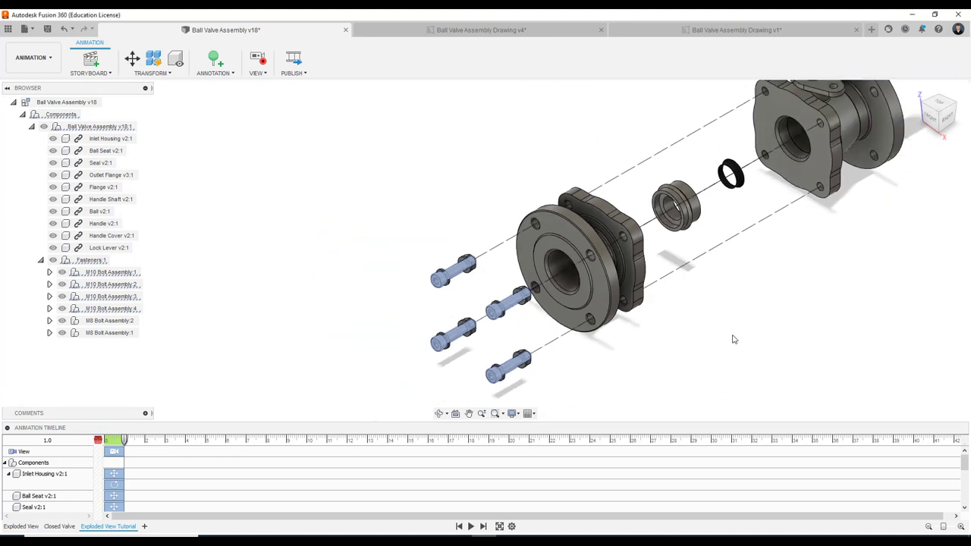
# Give the Inlet Housing a trail line through Transform Components.
pyautogui.moveTo(742, 346); pyautogui.dragTo(649, 348, button='middle')
pyautogui.click(542, 296)
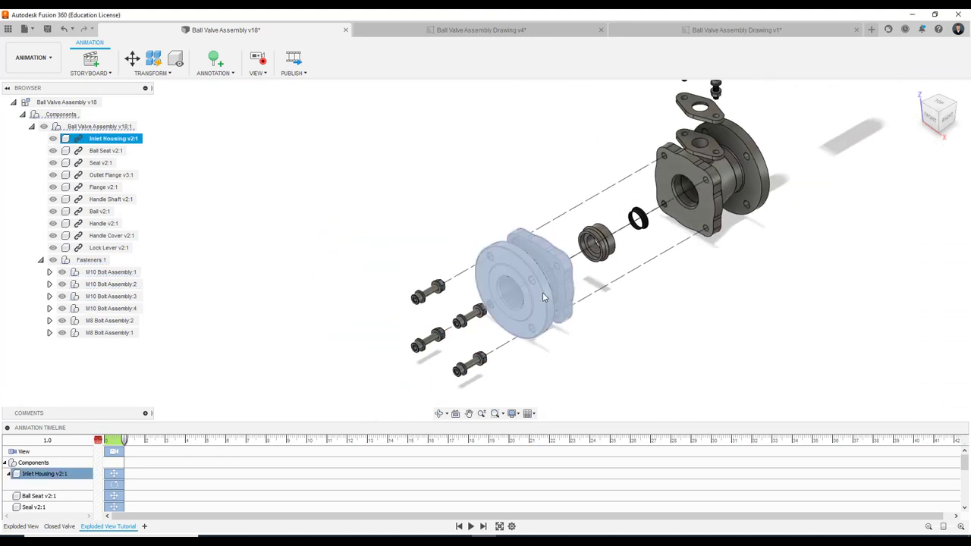
pyautogui.press('m')
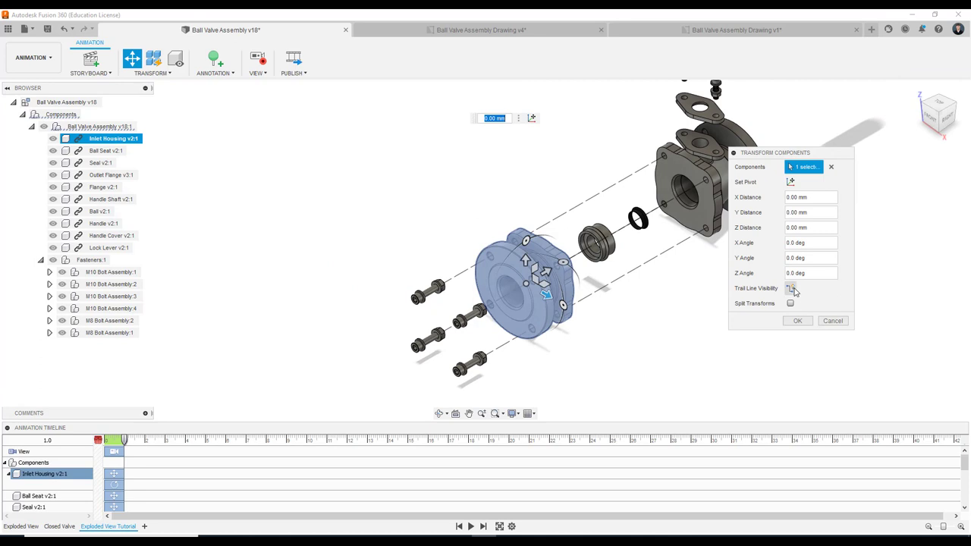
pyautogui.click(792, 289)
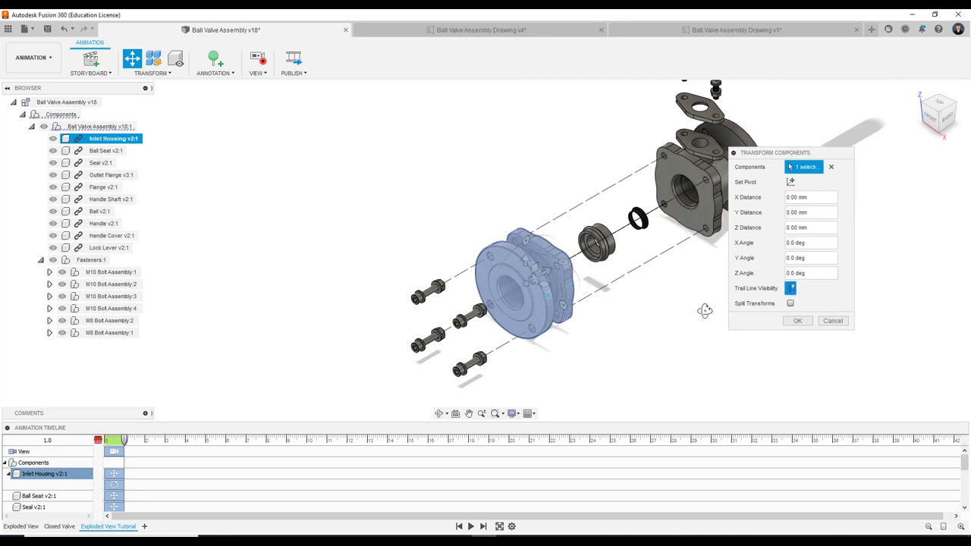
pyautogui.moveTo(729, 333)
pyautogui.keyDown('shift'); pyautogui.mouseDown(button='middle')
pyautogui.moveTo(661, 337)
pyautogui.moveTo(689, 353)
pyautogui.mouseUp(button='middle'); pyautogui.keyUp('shift')
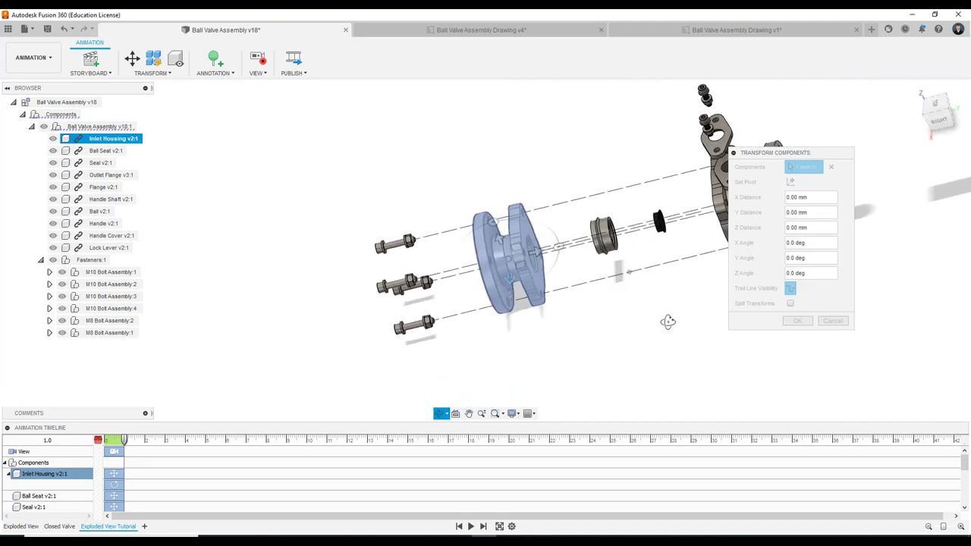
pyautogui.click(791, 290)
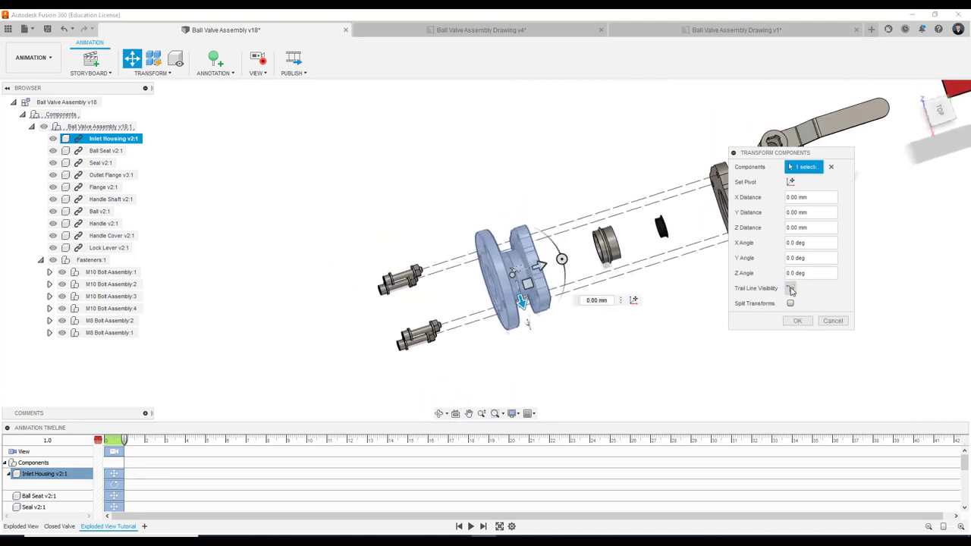
pyautogui.click(791, 290)
pyautogui.click(797, 320)
pyautogui.moveTo(798, 320)
pyautogui.keyDown('shift'); pyautogui.mouseDown(button='middle')
pyautogui.moveTo(730, 287)
pyautogui.moveTo(651, 272)
pyautogui.mouseUp(button='middle'); pyautogui.keyUp('shift')
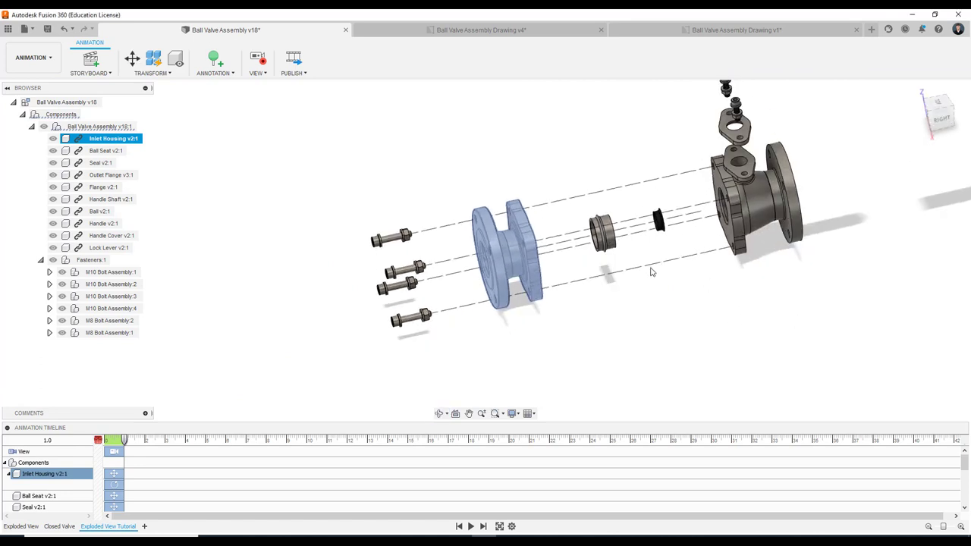
# Add trail lines to the Ball Seat and the Seal.
pyautogui.click(609, 239)
pyautogui.press('m')
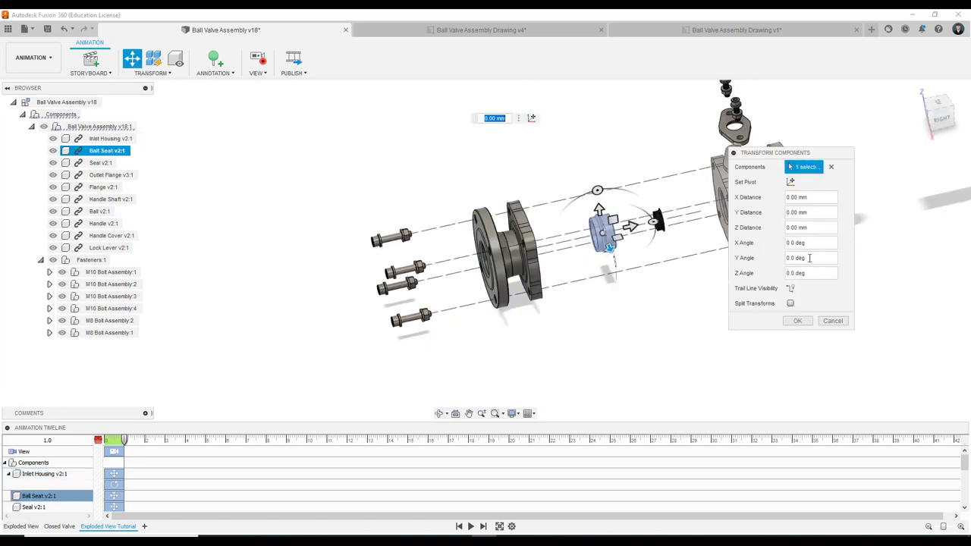
pyautogui.click(789, 294)
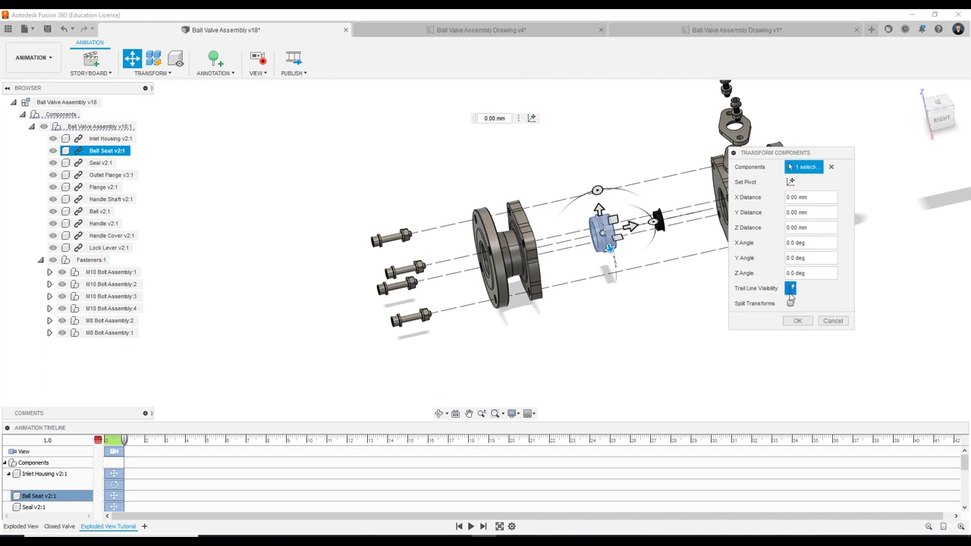
pyautogui.click(797, 320)
pyautogui.scroll(3, 698, 288)
pyautogui.scroll(3, 668, 227)
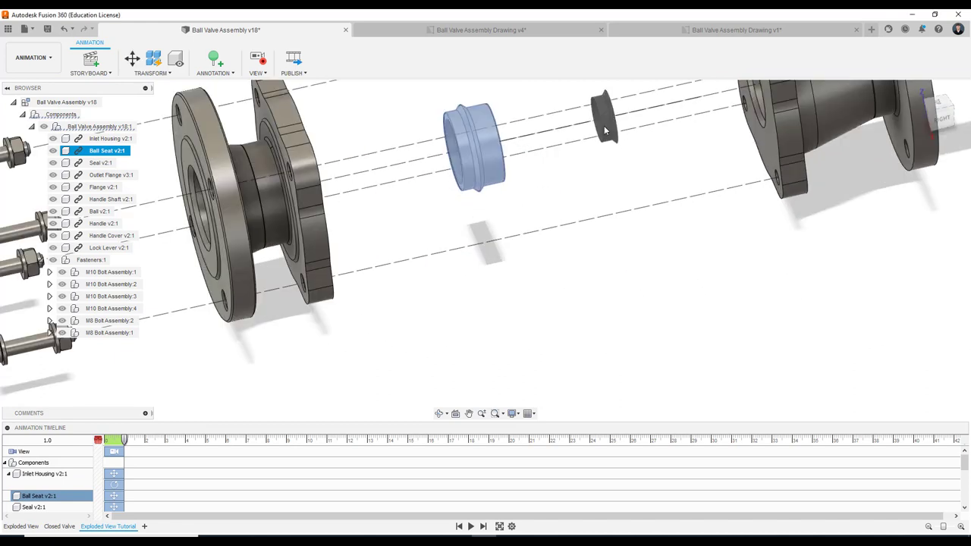
pyautogui.keyDown('ctrl'); pyautogui.click(603, 129); pyautogui.keyUp('ctrl')
pyautogui.click(603, 131)
pyautogui.press('m')
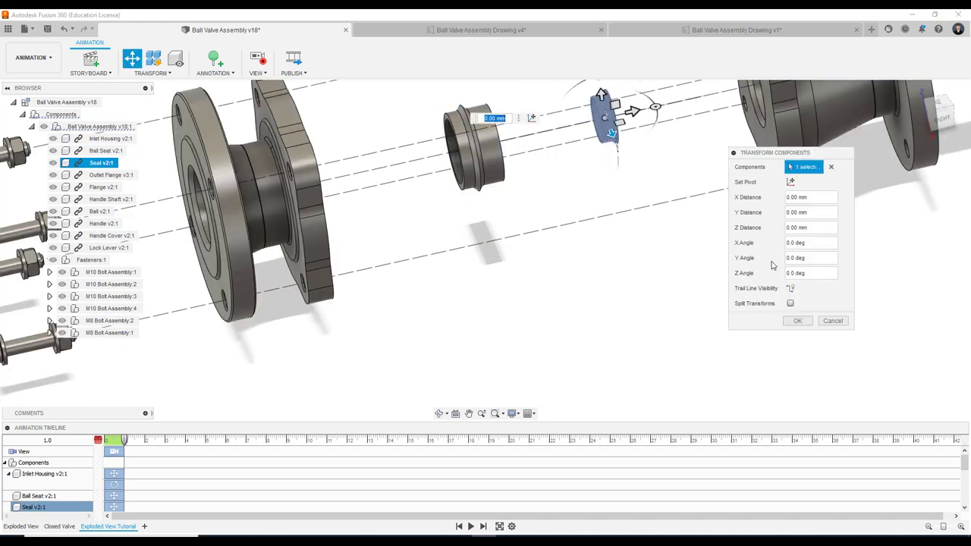
pyautogui.click(791, 289)
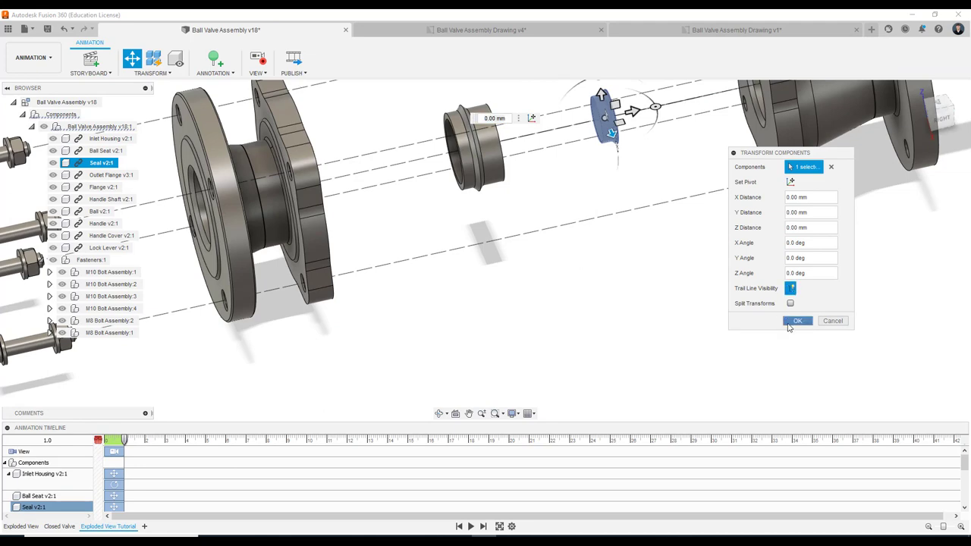
pyautogui.click(797, 321)
pyautogui.scroll(-4, 711, 322)
# Add a trail line to the Flange.
pyautogui.keyDown('shift'); pyautogui.moveTo(710, 322); pyautogui.dragTo(700, 244, button='middle'); pyautogui.keyUp('shift')
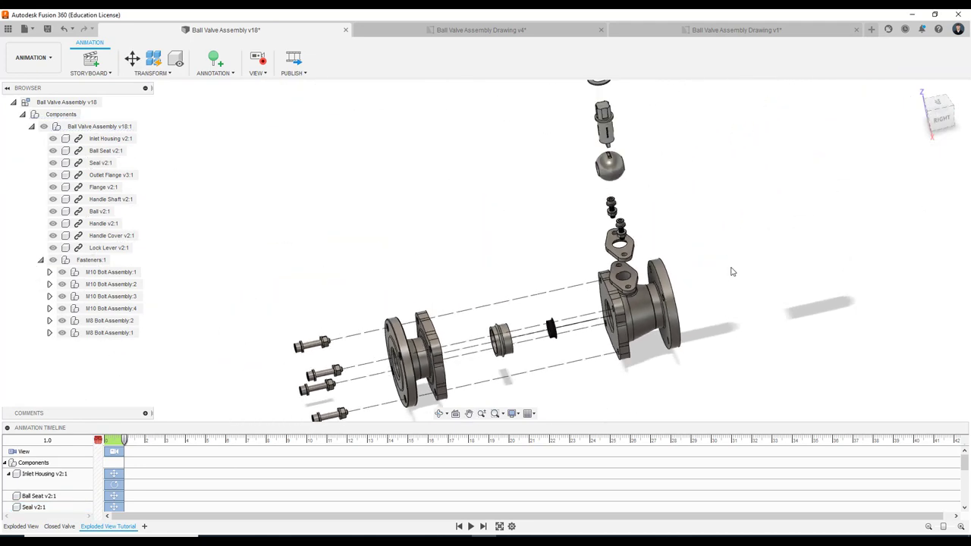
pyautogui.scroll(3, 640, 258)
pyautogui.scroll(3, 637, 228)
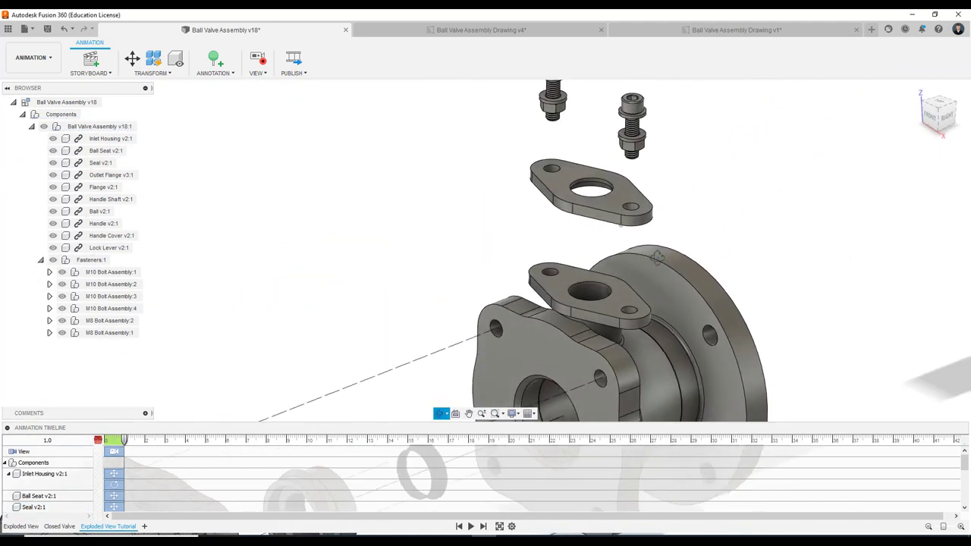
pyautogui.click(635, 200)
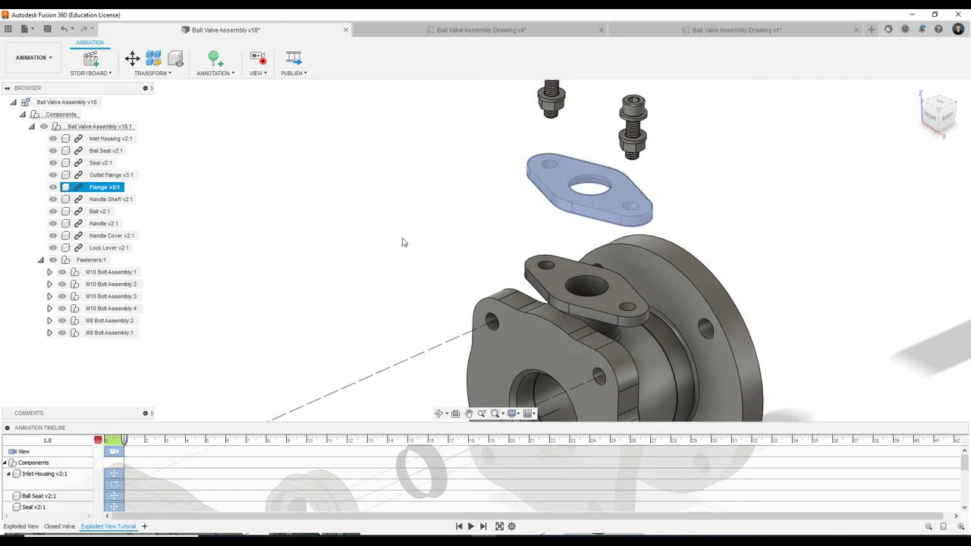
pyautogui.press('m')
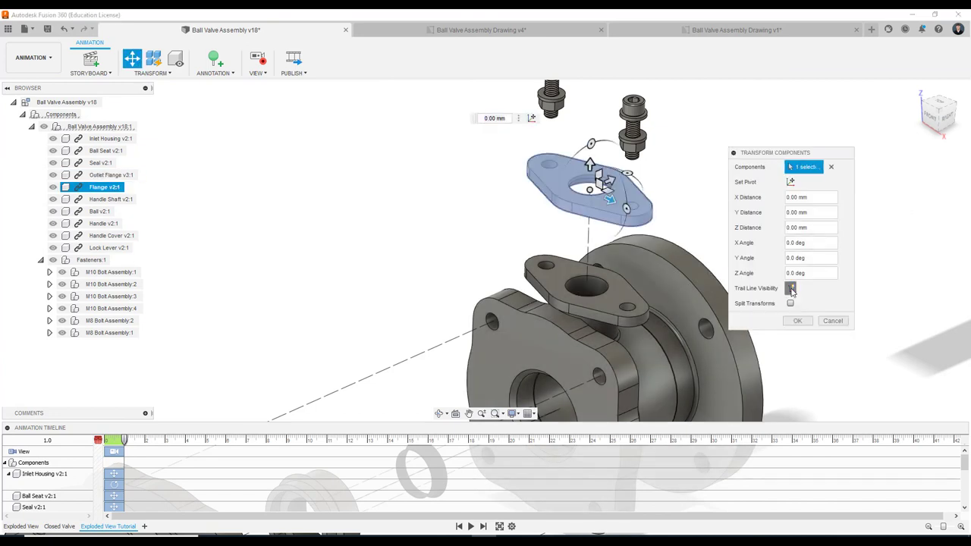
pyautogui.click(791, 288)
pyautogui.click(797, 321)
pyautogui.scroll(-3, 785, 288)
pyautogui.scroll(-1, 744, 238)
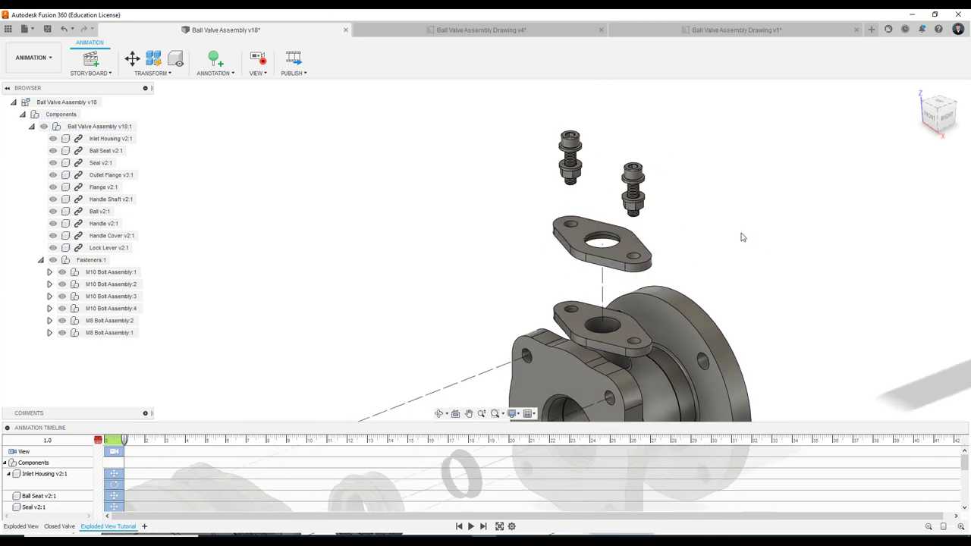
# Add trail lines to both M8 bolts.
pyautogui.press('m')
pyautogui.scroll(2, 667, 199)
pyautogui.click(631, 170)
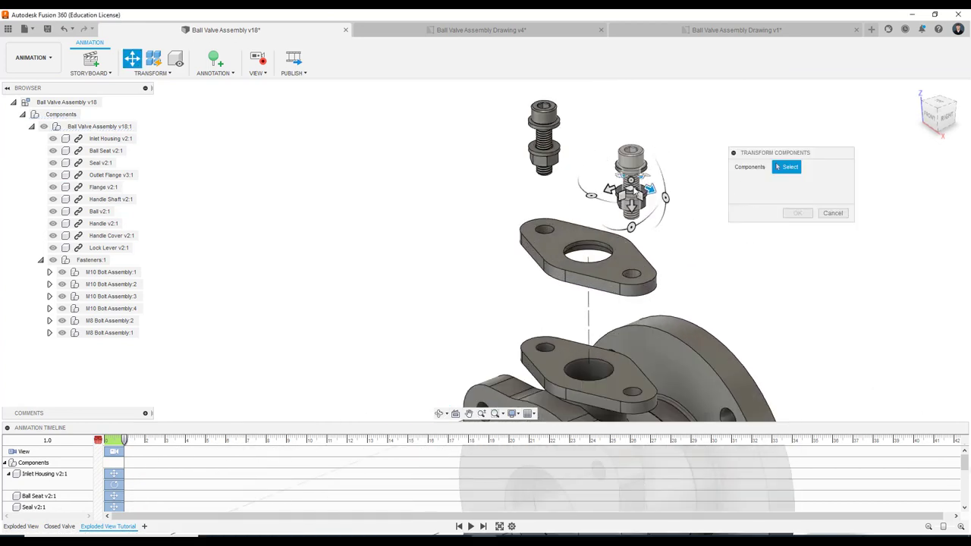
pyautogui.click(544, 165)
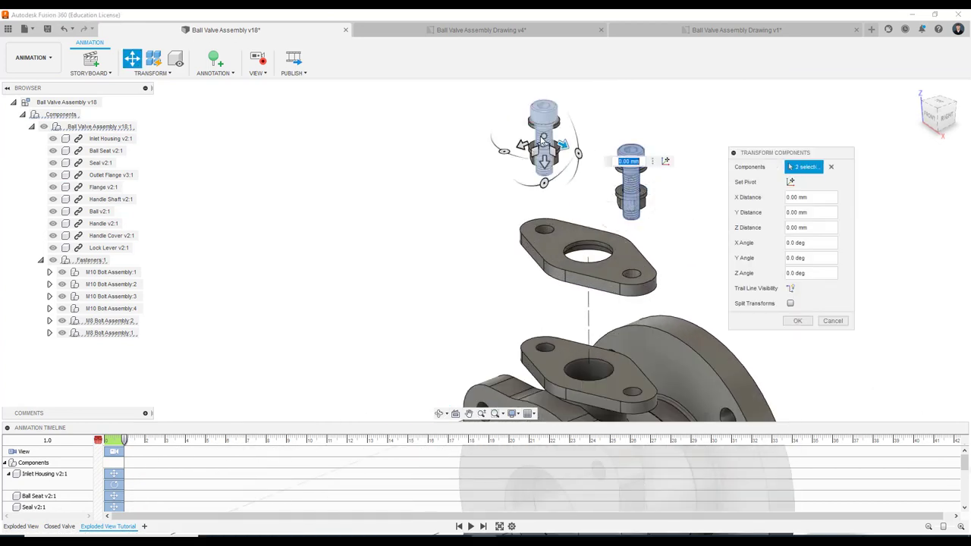
pyautogui.click(791, 289)
pyautogui.click(798, 320)
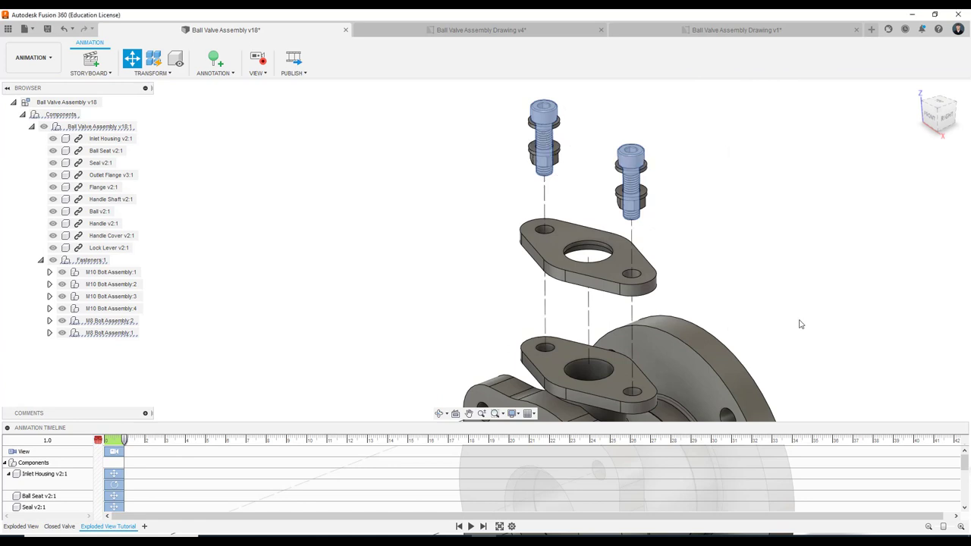
pyautogui.scroll(-2, 798, 311)
pyautogui.scroll(-2, 800, 277)
pyautogui.scroll(-1, 795, 270)
pyautogui.scroll(2, 759, 288)
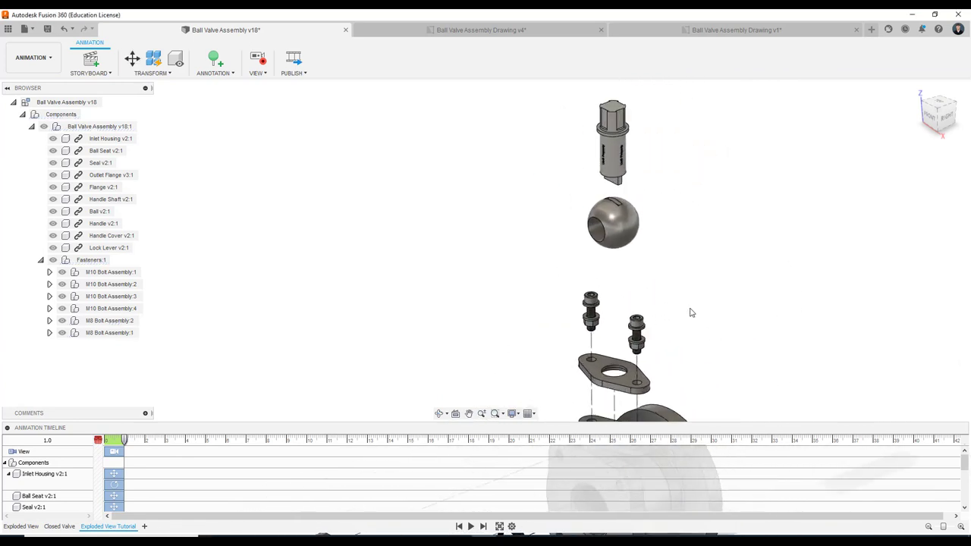
# Add a trail line to the Ball.
pyautogui.click(626, 232)
pyautogui.press('m')
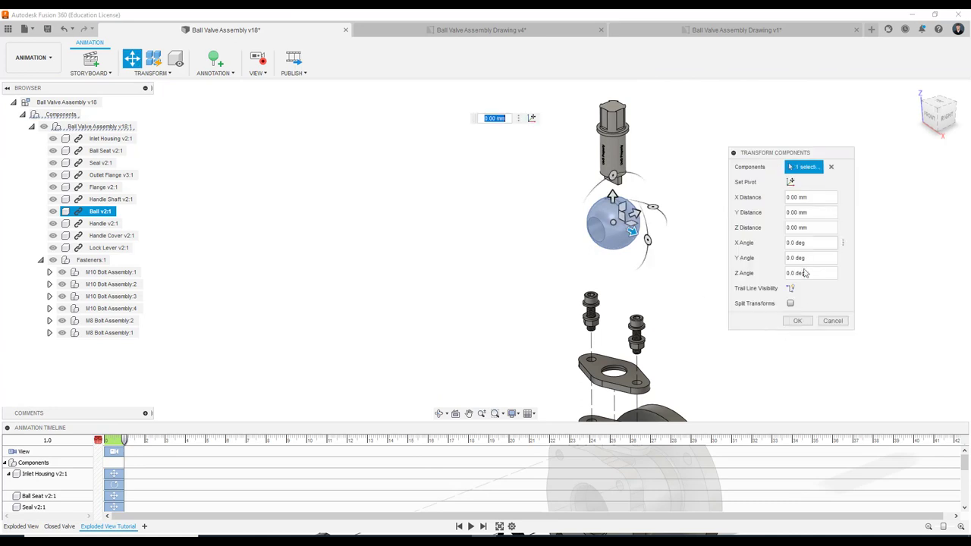
pyautogui.click(791, 288)
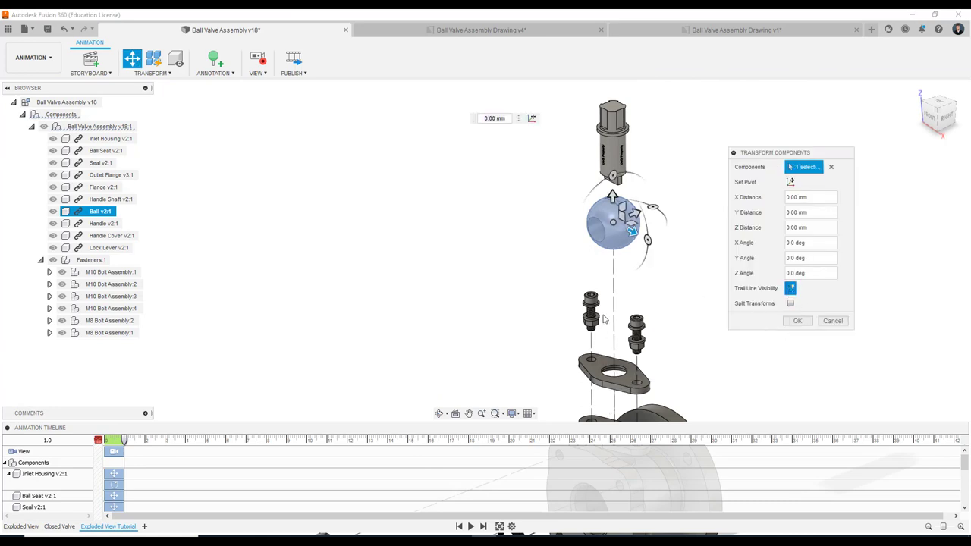
pyautogui.click(798, 321)
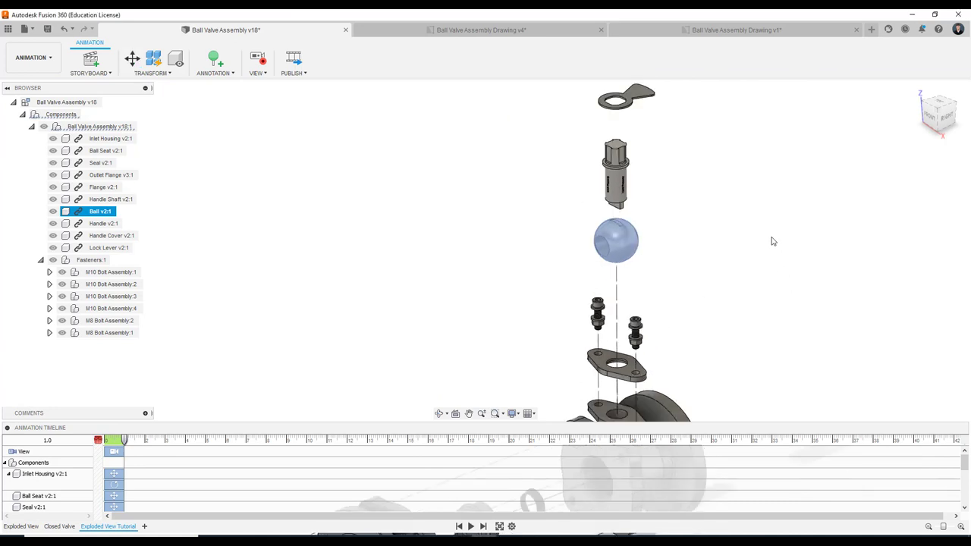
# Confirm the Handle Shaft's transform, then clear the selection.
pyautogui.moveTo(770, 238); pyautogui.dragTo(756, 322, button='middle')
pyautogui.click(613, 245)
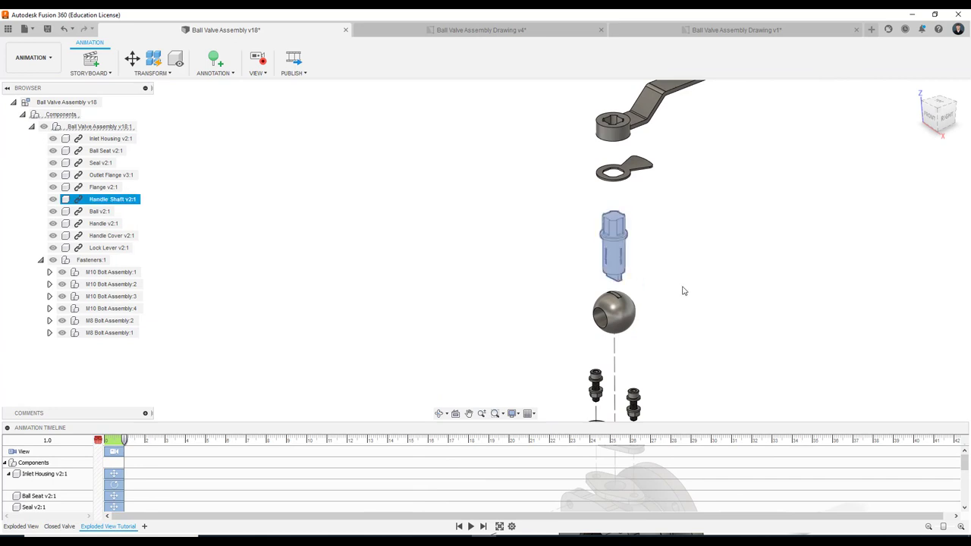
pyautogui.press('m')
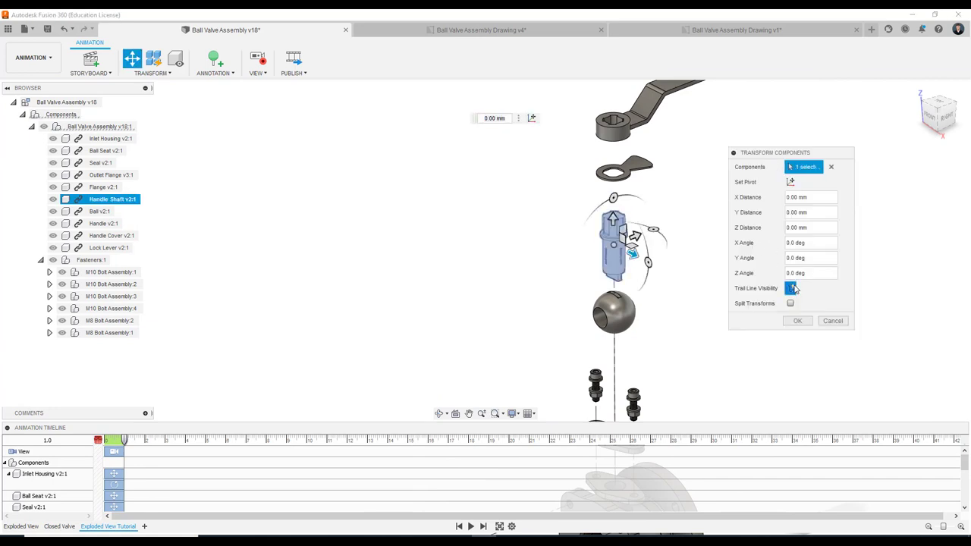
pyautogui.click(797, 321)
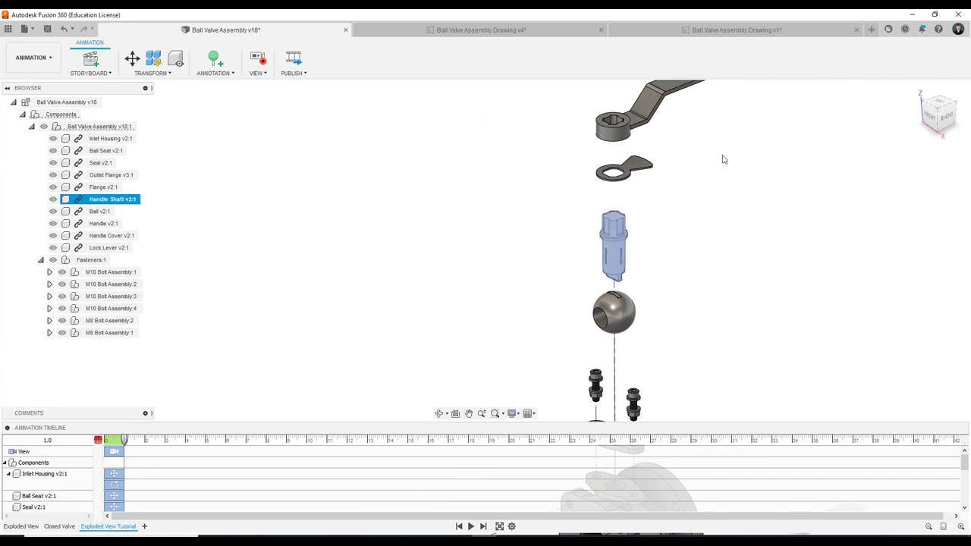
pyautogui.scroll(-2, 765, 220)
pyautogui.scroll(-2, 767, 221)
pyautogui.click(767, 220)
pyautogui.scroll(2, 721, 173)
pyautogui.scroll(2, 648, 325)
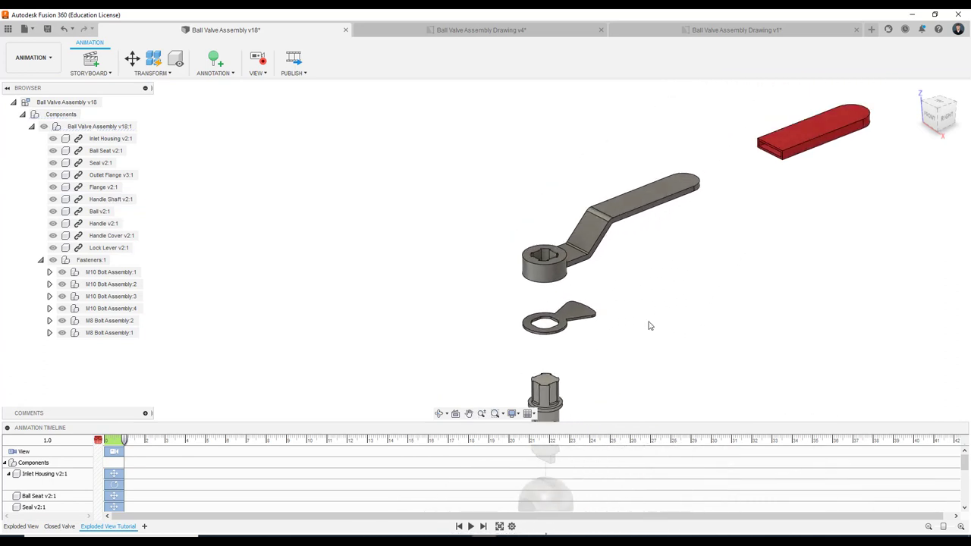
pyautogui.click(584, 315)
pyautogui.scroll(2, 584, 317)
pyautogui.scroll(-2, 584, 317)
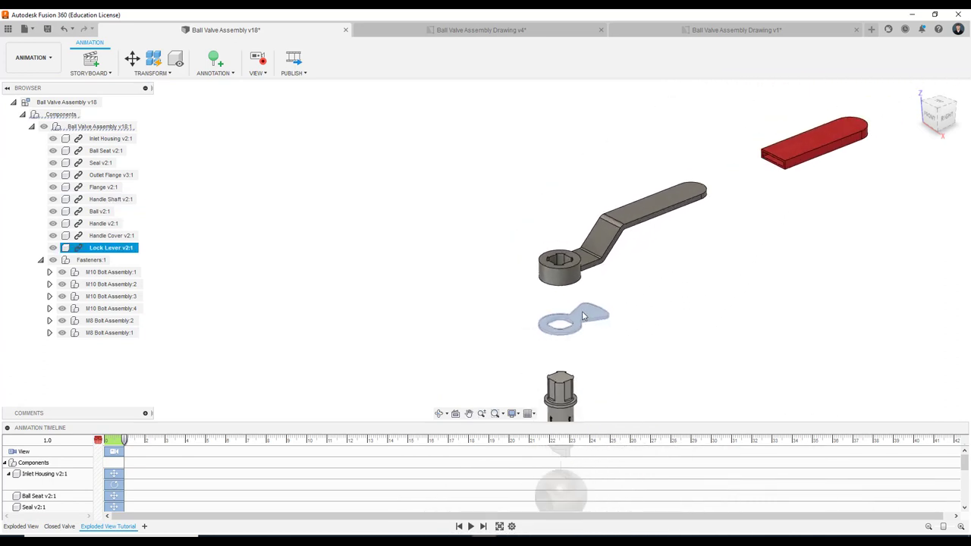
pyautogui.press('m')
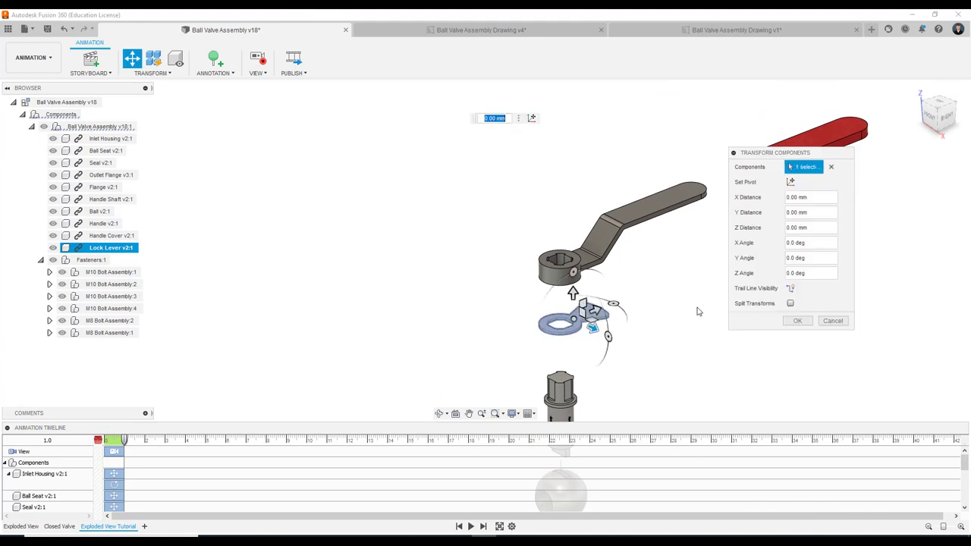
pyautogui.click(792, 289)
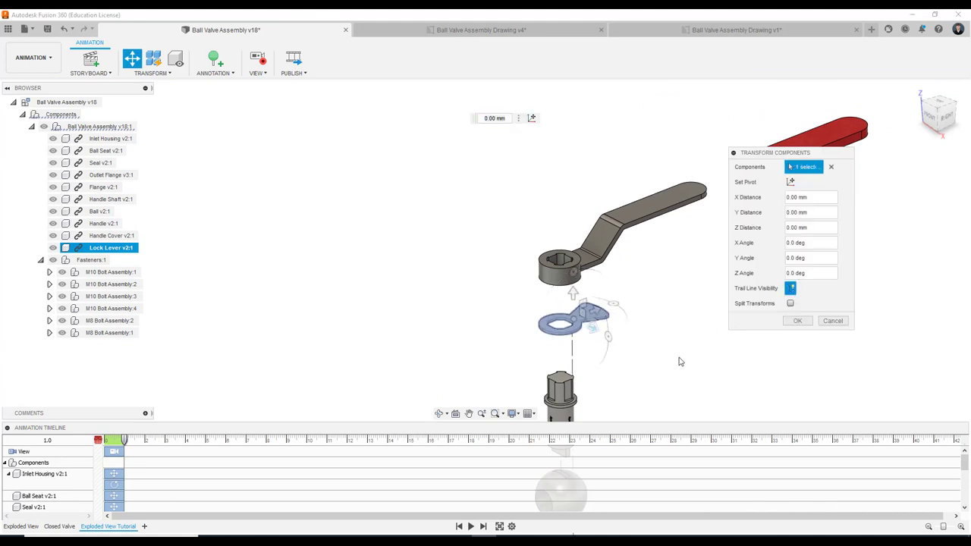
pyautogui.moveTo(679, 362)
pyautogui.keyDown('shift'); pyautogui.mouseDown(button='middle')
pyautogui.moveTo(623, 308)
pyautogui.moveTo(645, 341)
pyautogui.moveTo(732, 303)
pyautogui.mouseUp(button='middle'); pyautogui.keyUp('shift')
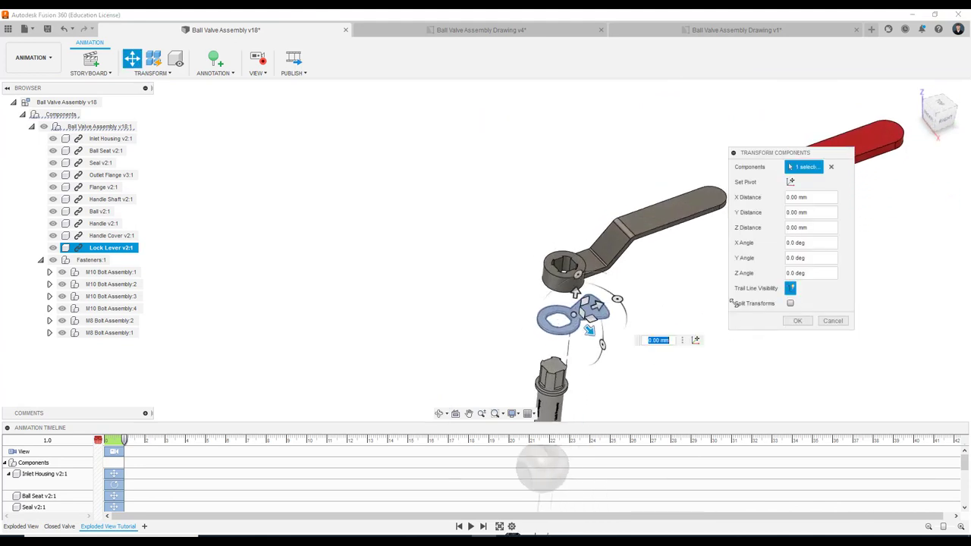
pyautogui.click(792, 289)
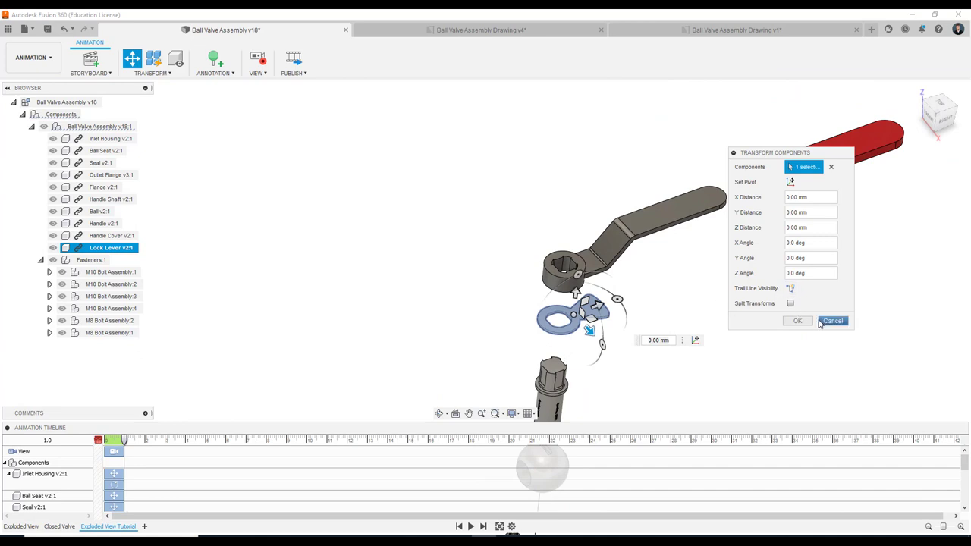
pyautogui.click(831, 321)
pyautogui.click(644, 241)
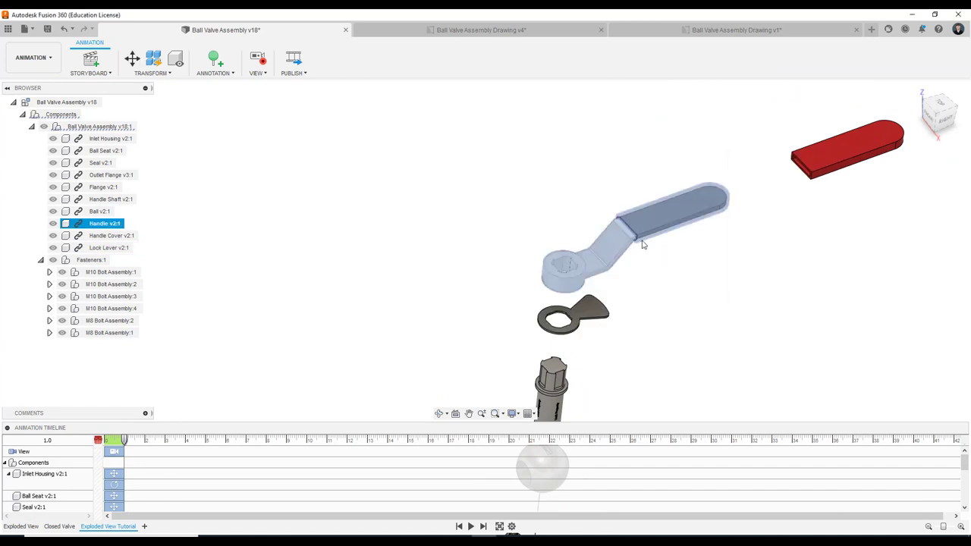
pyautogui.press('m')
pyautogui.click(791, 288)
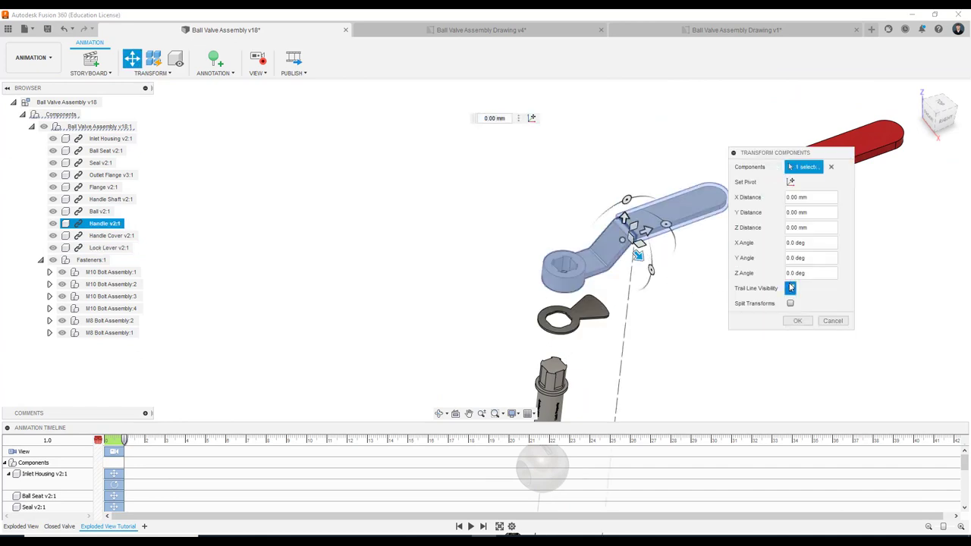
pyautogui.keyDown('shift'); pyautogui.moveTo(797, 316); pyautogui.dragTo(445, 388, button='middle'); pyautogui.keyUp('shift')
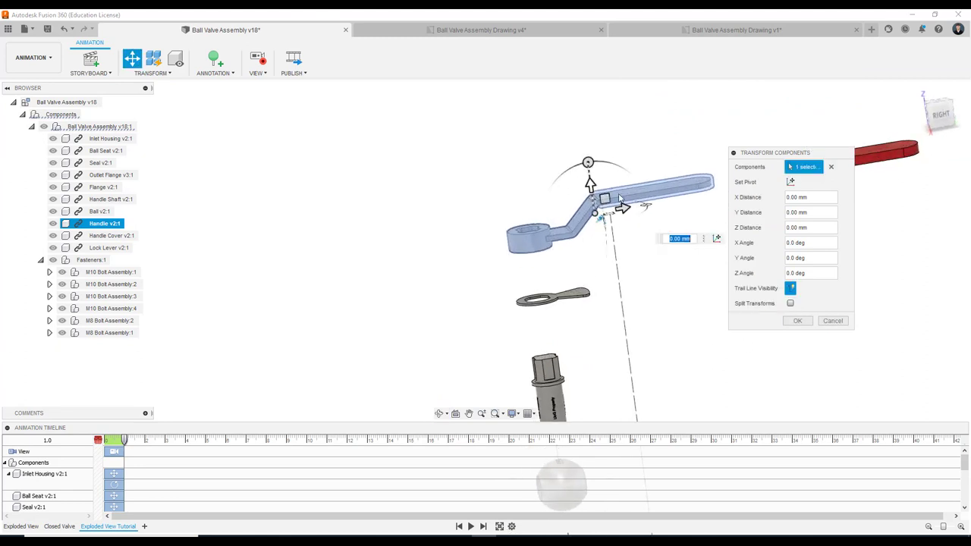
pyautogui.scroll(2, 455, 364)
pyautogui.scroll(2, 470, 341)
pyautogui.scroll(2, 485, 319)
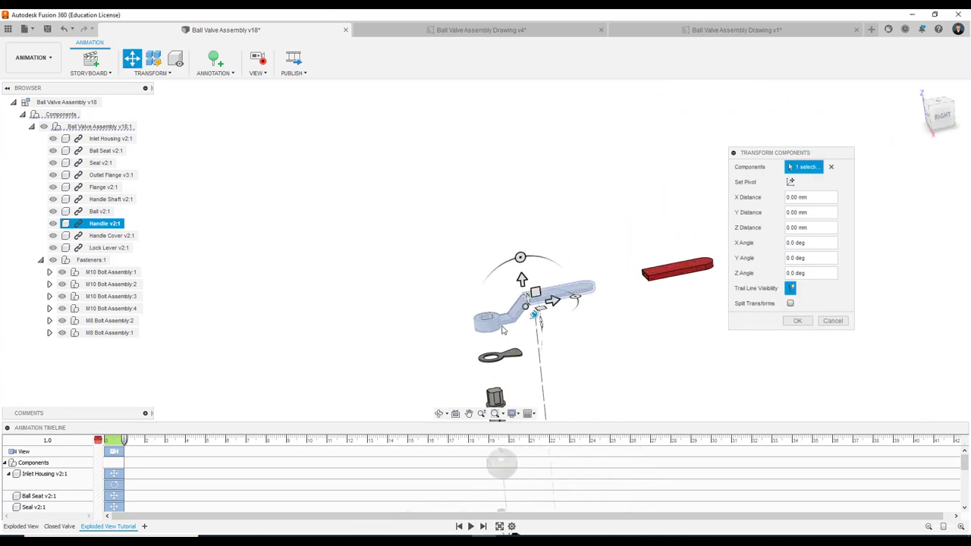
pyautogui.scroll(3, 501, 301)
pyautogui.click(791, 182)
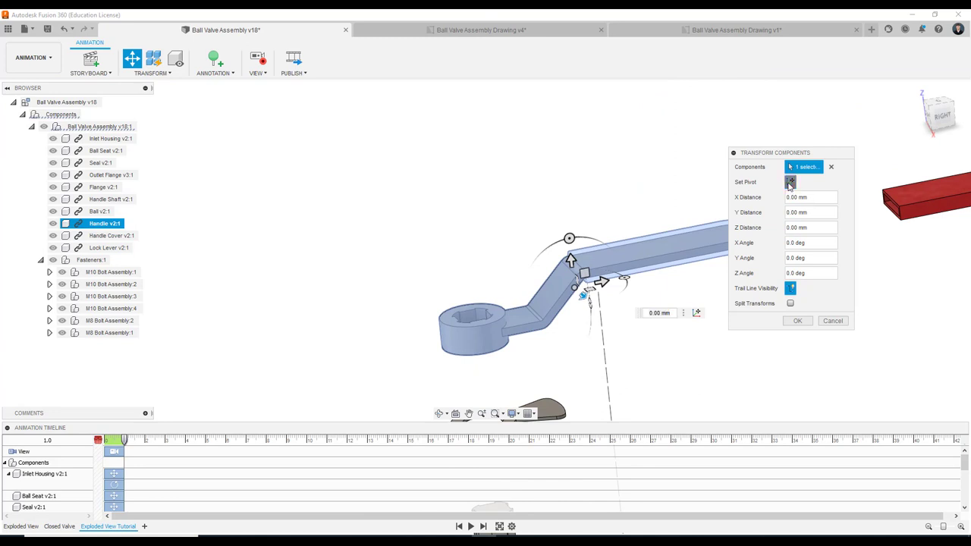
pyautogui.click(489, 317)
pyautogui.scroll(3, 489, 319)
pyautogui.click(509, 302)
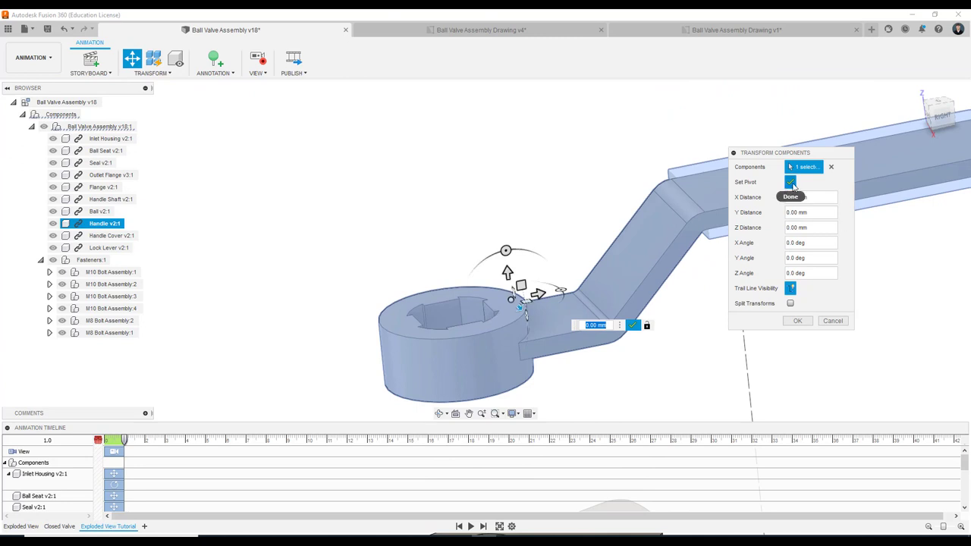
pyautogui.click(790, 182)
pyautogui.click(835, 325)
pyautogui.scroll(-5, 834, 330)
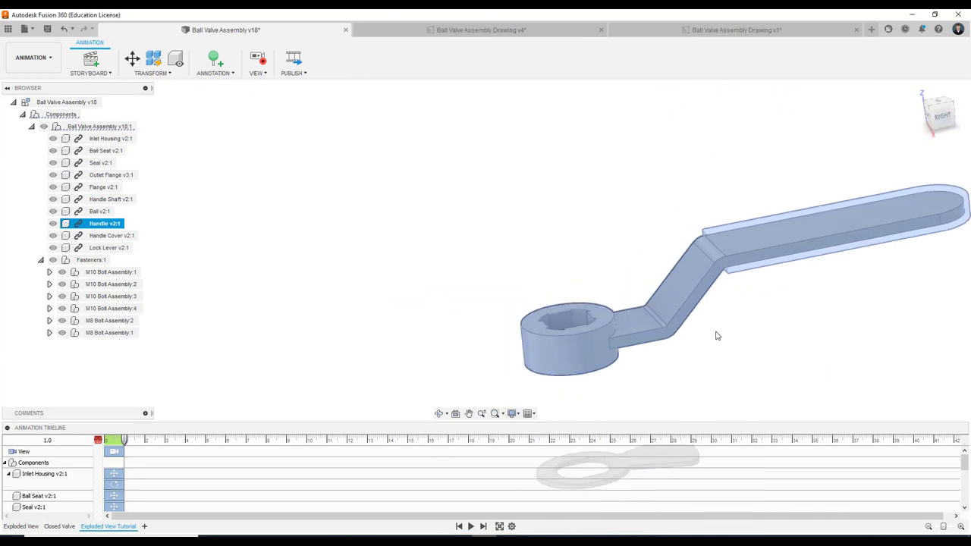
pyautogui.click(673, 319)
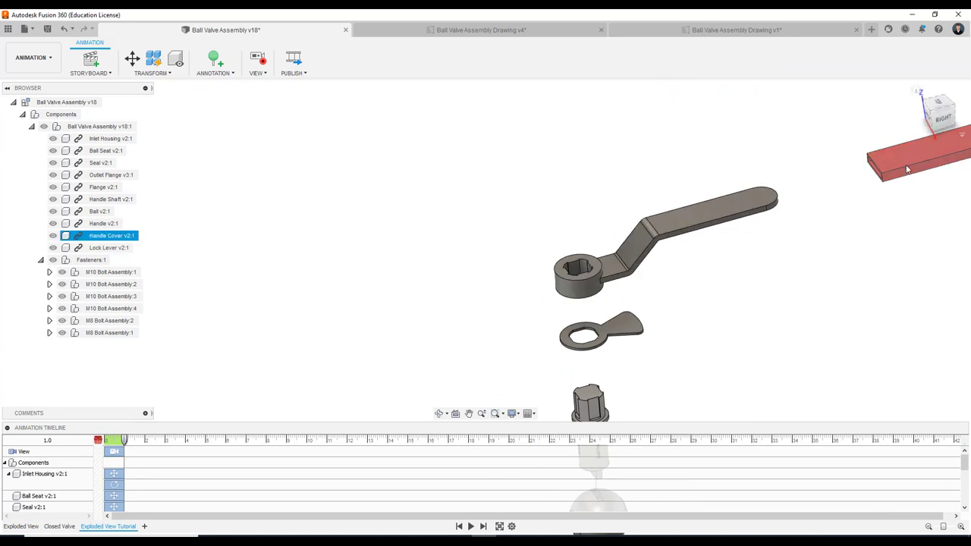
pyautogui.moveTo(933, 146)
pyautogui.keyDown('shift'); pyautogui.mouseDown(button='middle')
pyautogui.moveTo(811, 273)
pyautogui.moveTo(663, 245)
pyautogui.moveTo(692, 227)
pyautogui.moveTo(646, 240)
pyautogui.moveTo(650, 254)
pyautogui.moveTo(670, 234)
pyautogui.moveTo(613, 282)
pyautogui.moveTo(635, 182)
pyautogui.moveTo(651, 208)
pyautogui.moveTo(371, 451)
pyautogui.mouseUp(button='middle'); pyautogui.keyUp('shift')
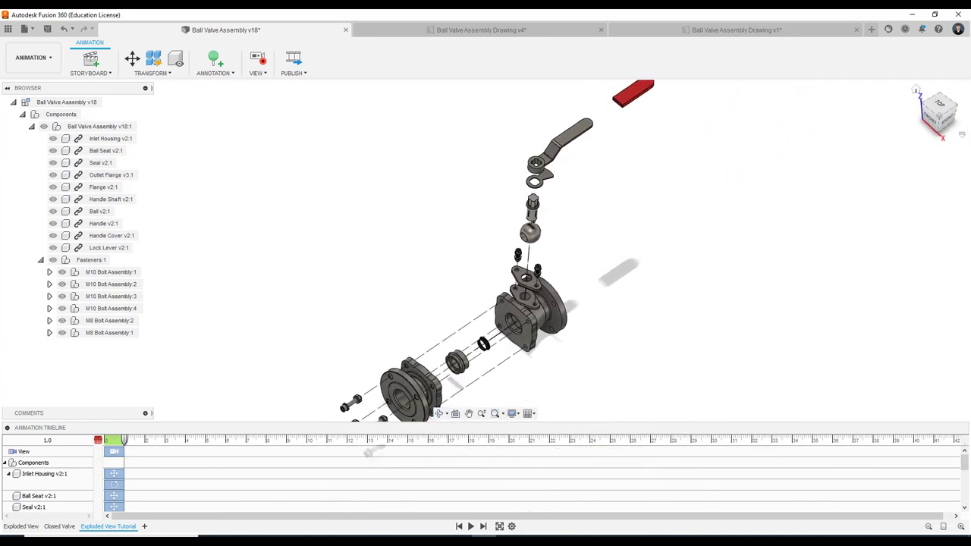
pyautogui.click(941, 119)
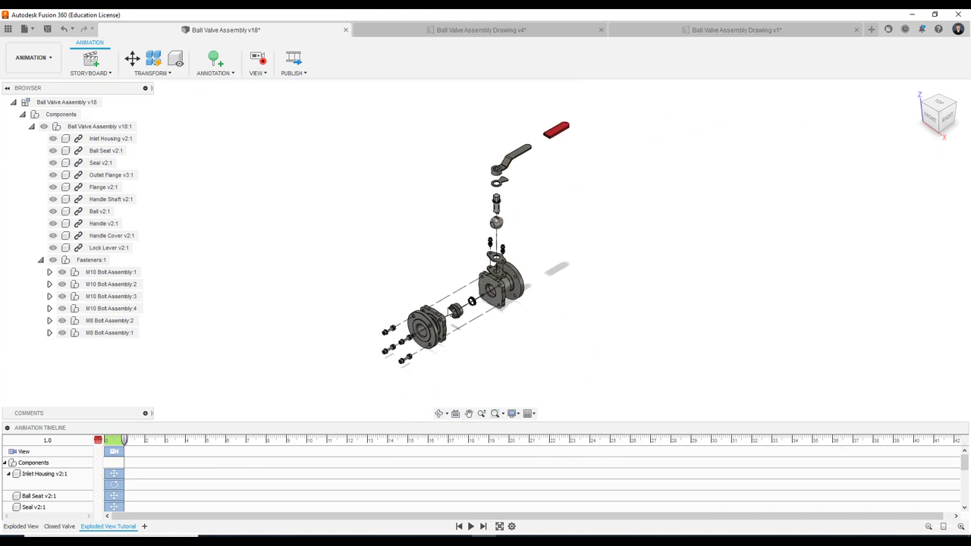
pyautogui.click(32, 57)
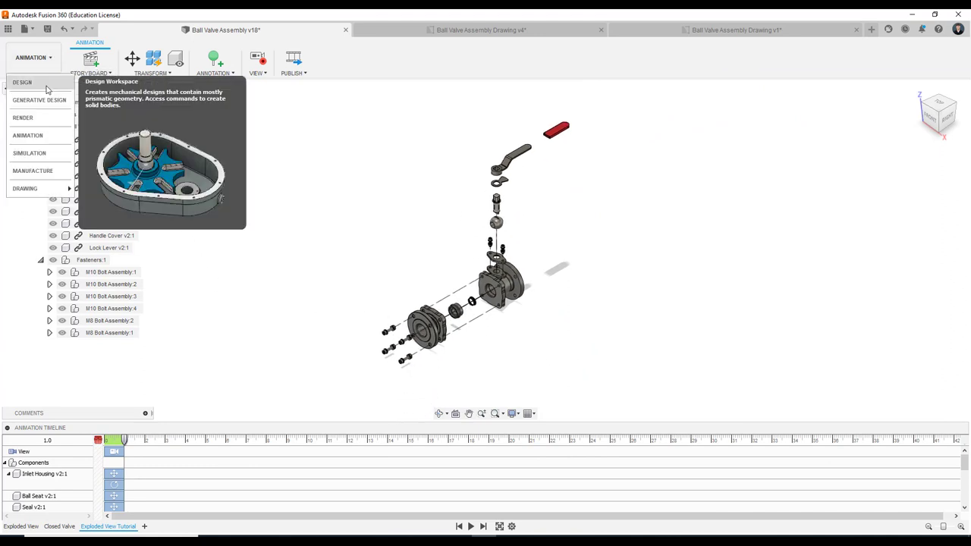
pyautogui.click(47, 84)
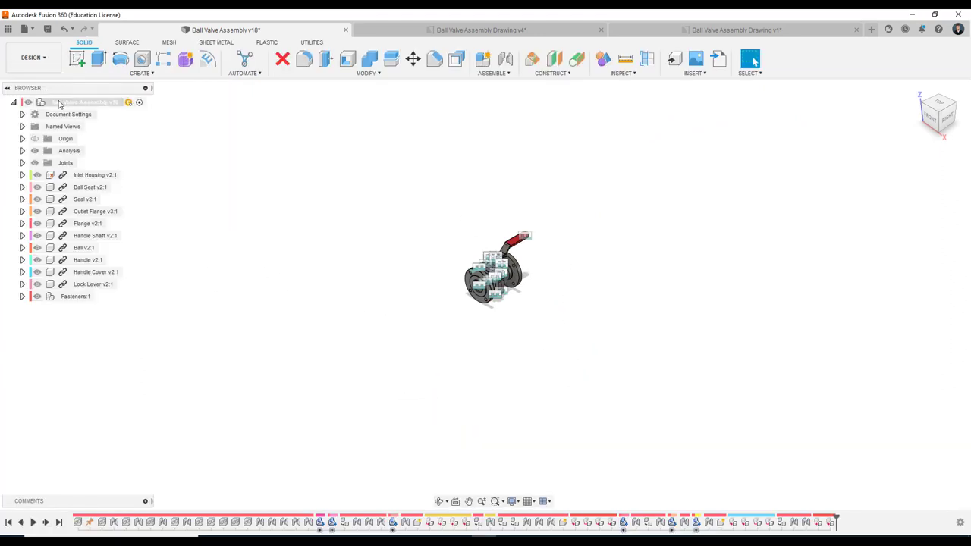
pyautogui.click(32, 58)
pyautogui.click(40, 136)
pyautogui.click(40, 137)
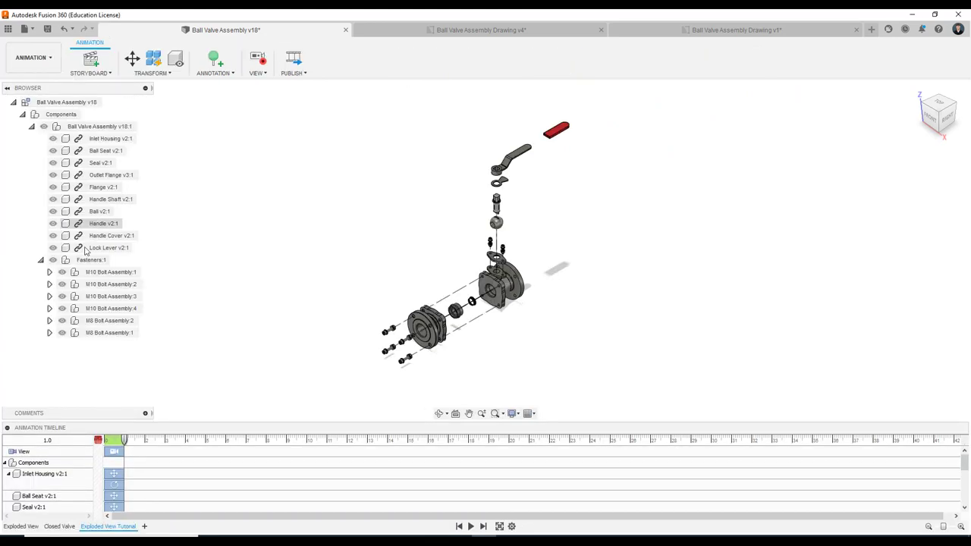
pyautogui.click(349, 396)
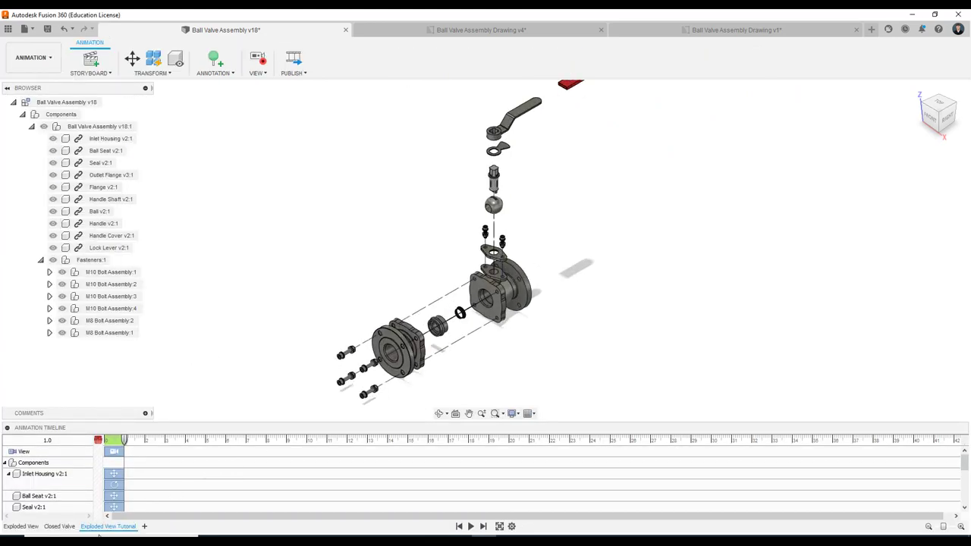
pyautogui.moveTo(446, 267); pyautogui.dragTo(457, 224, button='middle')
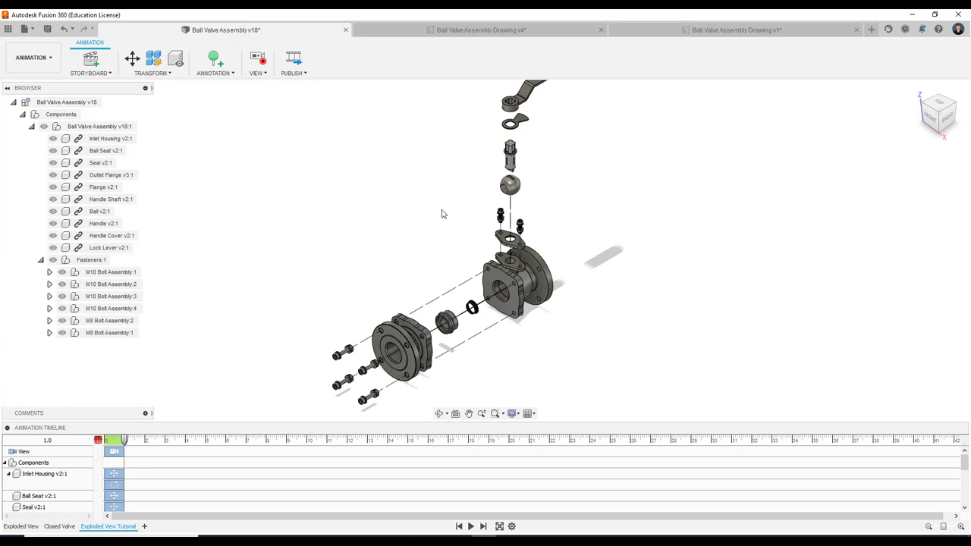
pyautogui.moveTo(443, 214); pyautogui.dragTo(465, 229, button='middle')
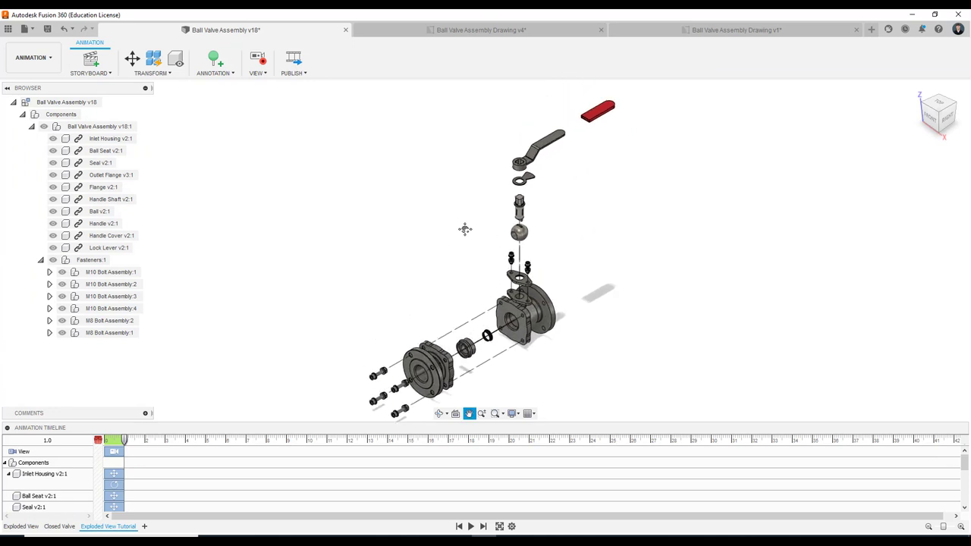
pyautogui.scroll(-1, 466, 229)
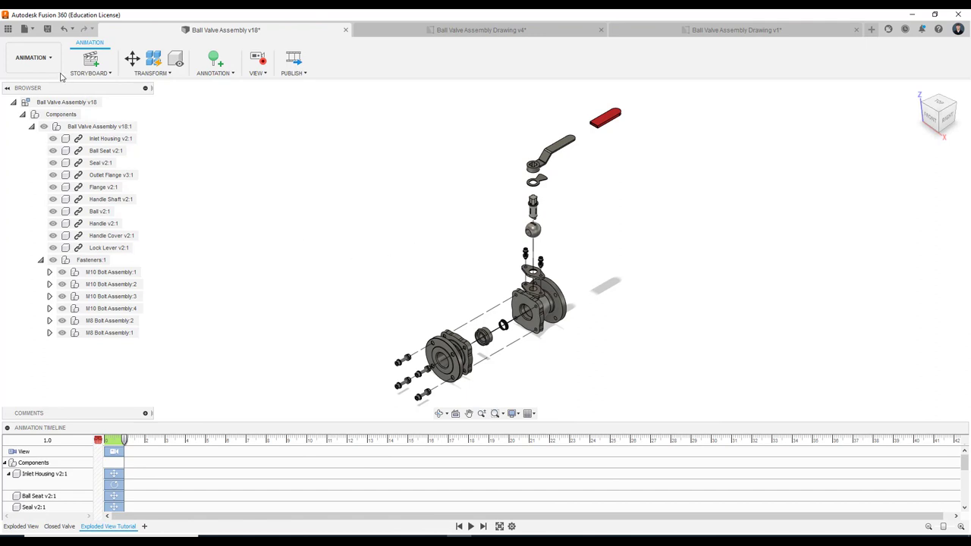
# Save the Ball Valve Assembly with its exploded animation setup as a new version.
pyautogui.click(47, 29)
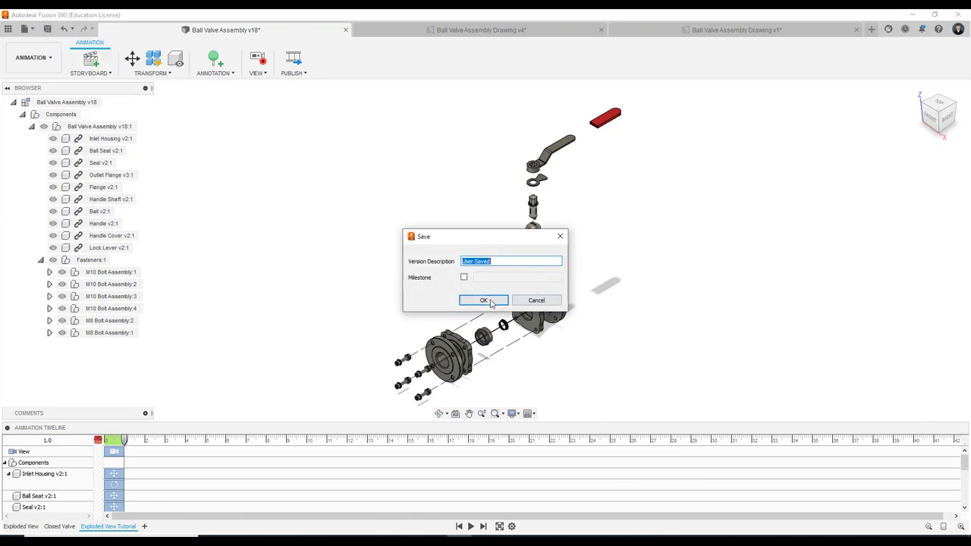
pyautogui.click(483, 299)
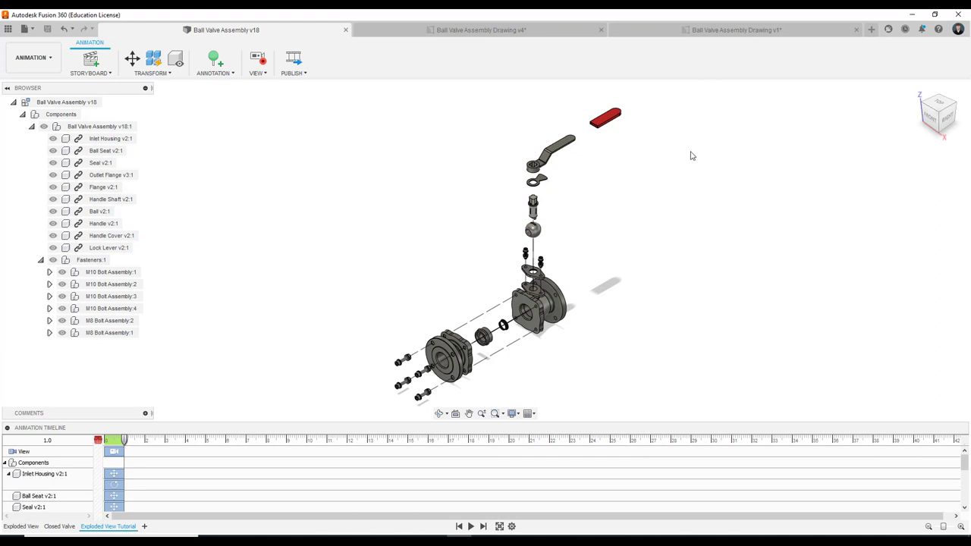
# Update Ball Valve Assembly Drawing v1, delete the v19:1 reference, and show sheet 2 (Fasteners).
pyautogui.click(721, 30)
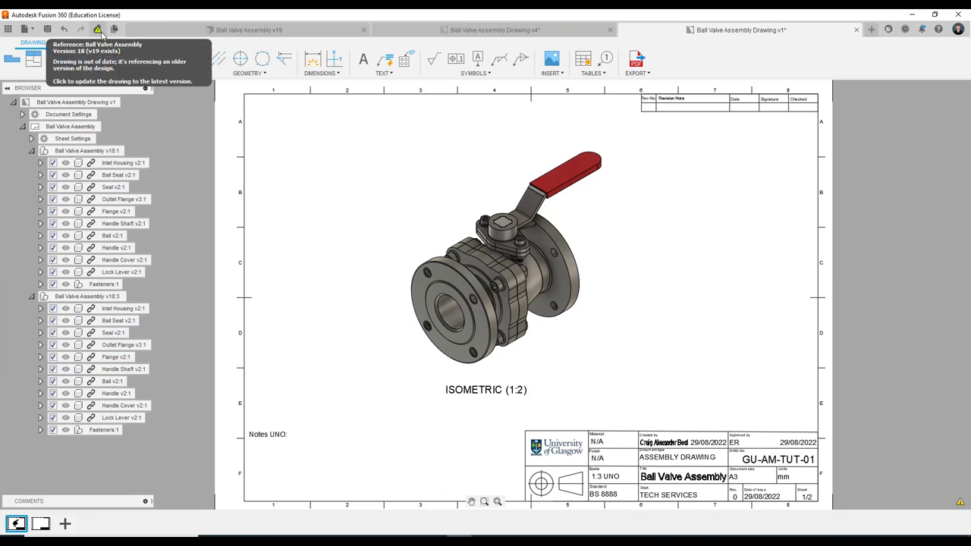
pyautogui.click(100, 33)
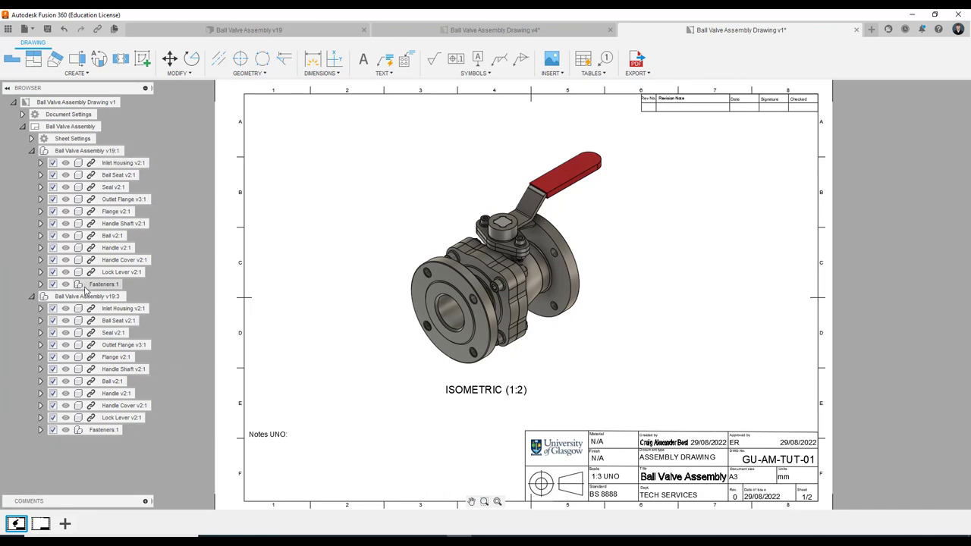
pyautogui.click(111, 152)
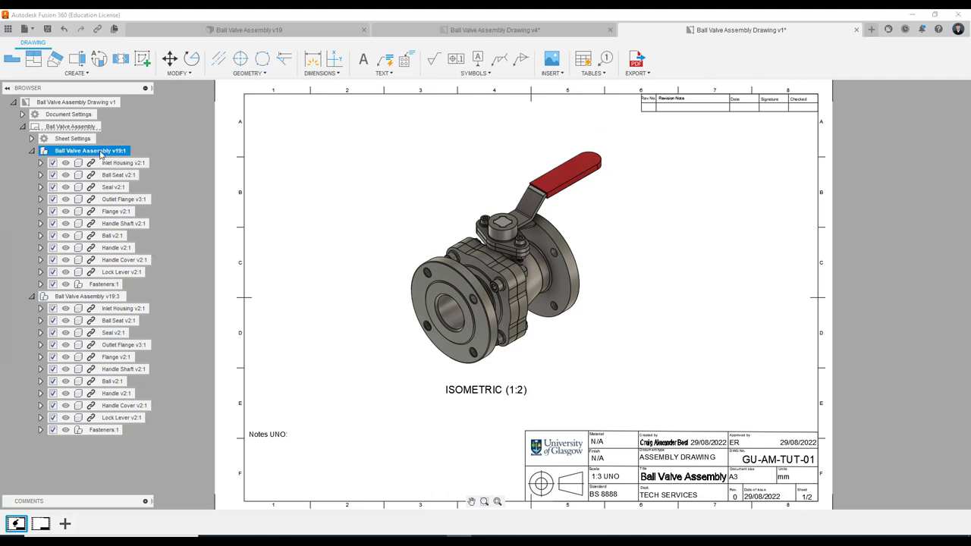
pyautogui.rightClick(104, 154)
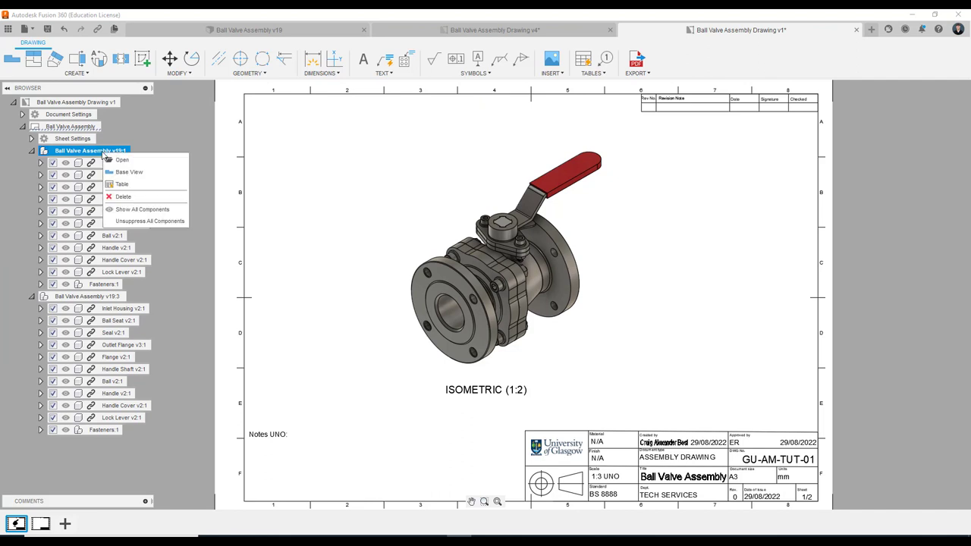
pyautogui.click(173, 117)
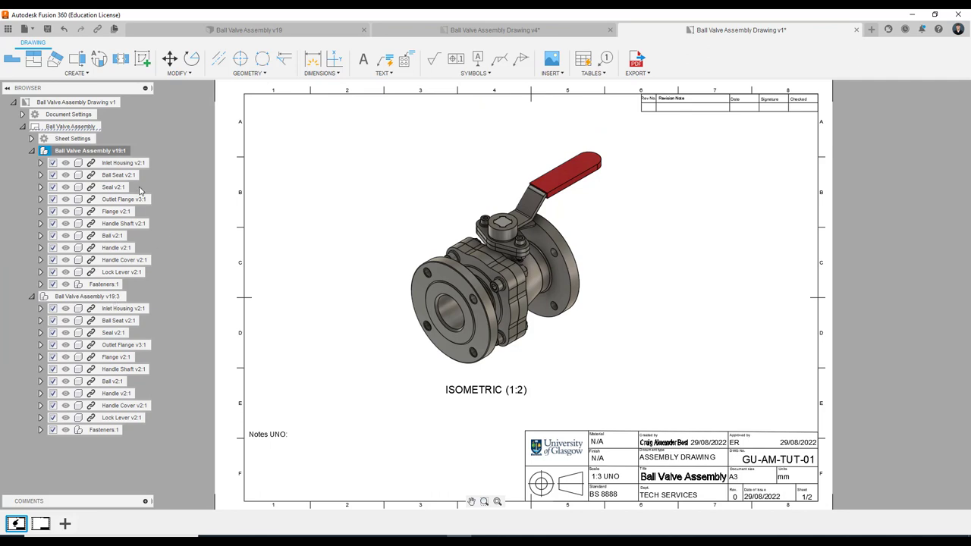
pyautogui.rightClick(95, 156)
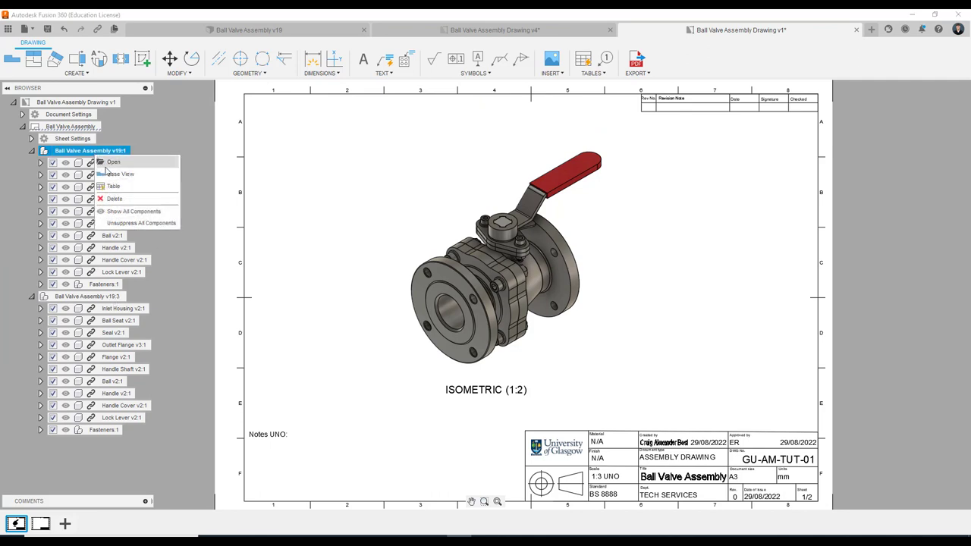
pyautogui.click(127, 200)
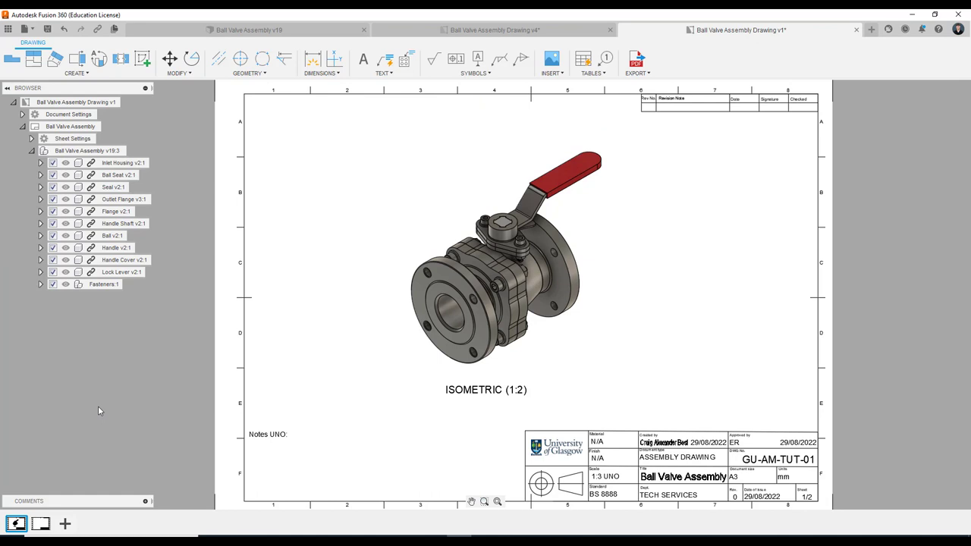
pyautogui.click(42, 522)
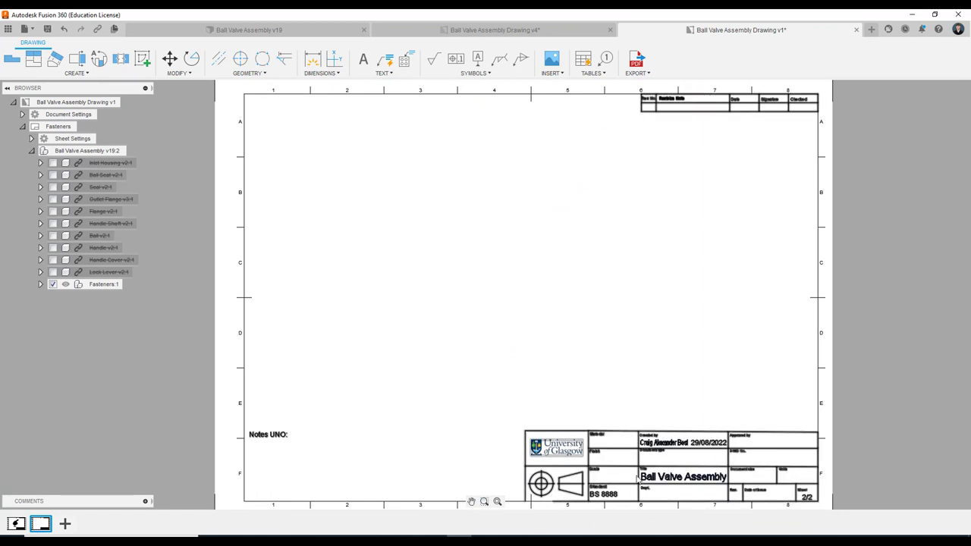
# Delete the Fasteners sheet and add a new blank A3 sheet 2 of 2.
pyautogui.rightClick(42, 524)
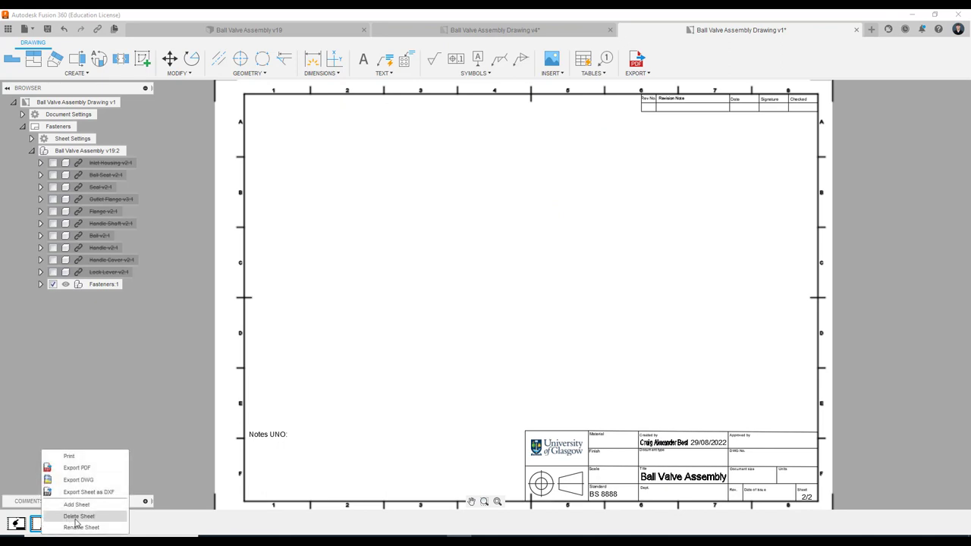
pyautogui.click(75, 518)
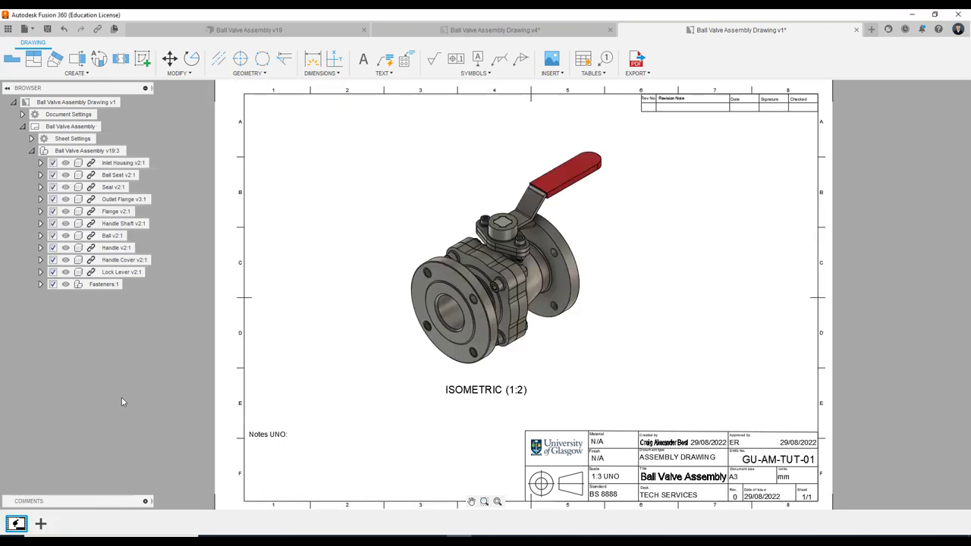
pyautogui.click(40, 525)
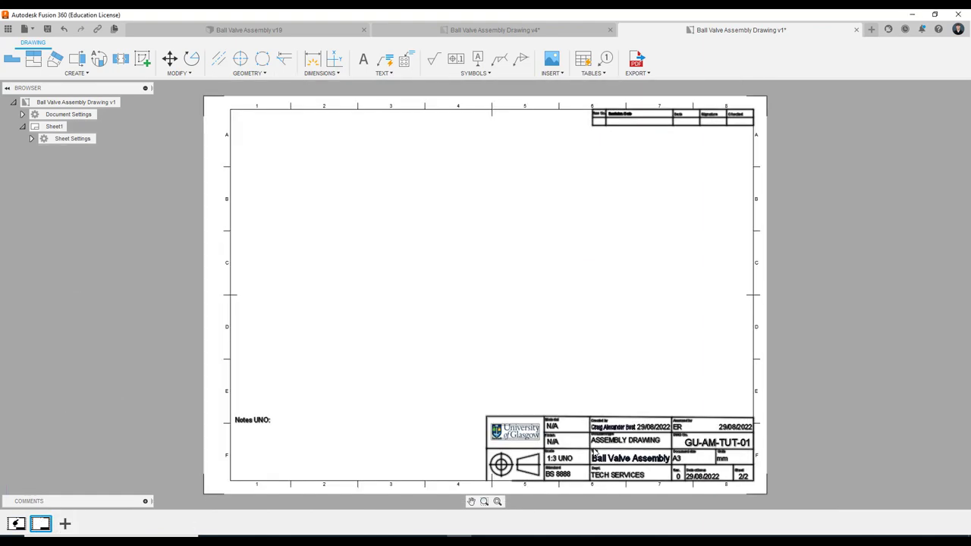
pyautogui.scroll(1, 594, 451)
pyautogui.scroll(2, 594, 451)
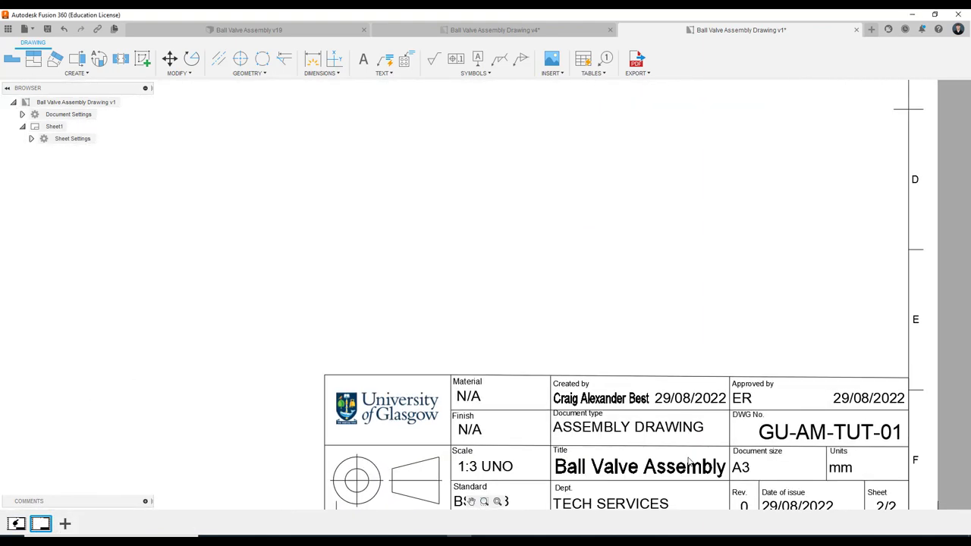
pyautogui.scroll(-1, 688, 461)
pyautogui.scroll(-2, 689, 462)
pyautogui.scroll(1, 568, 403)
pyautogui.scroll(-1, 548, 397)
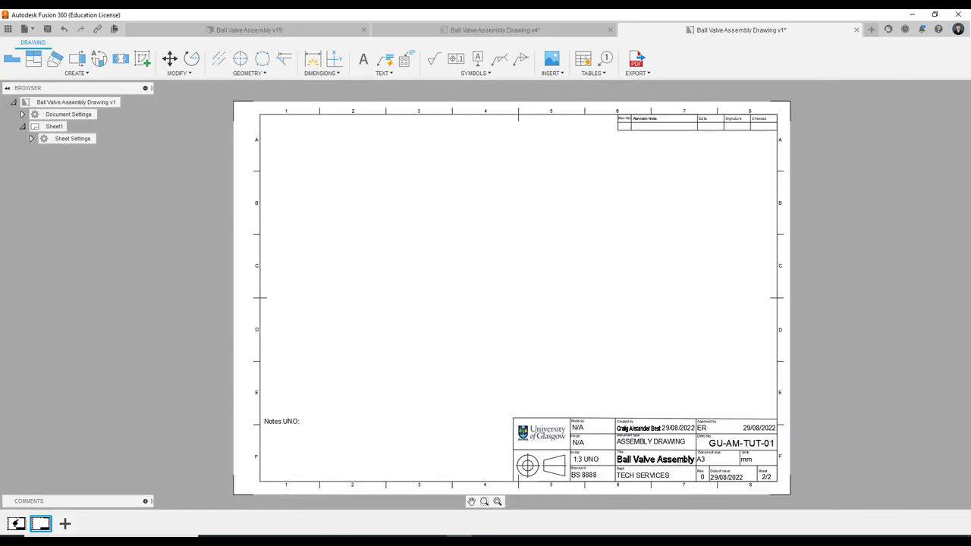
pyautogui.moveTo(466, 374); pyautogui.dragTo(451, 364, button='middle')
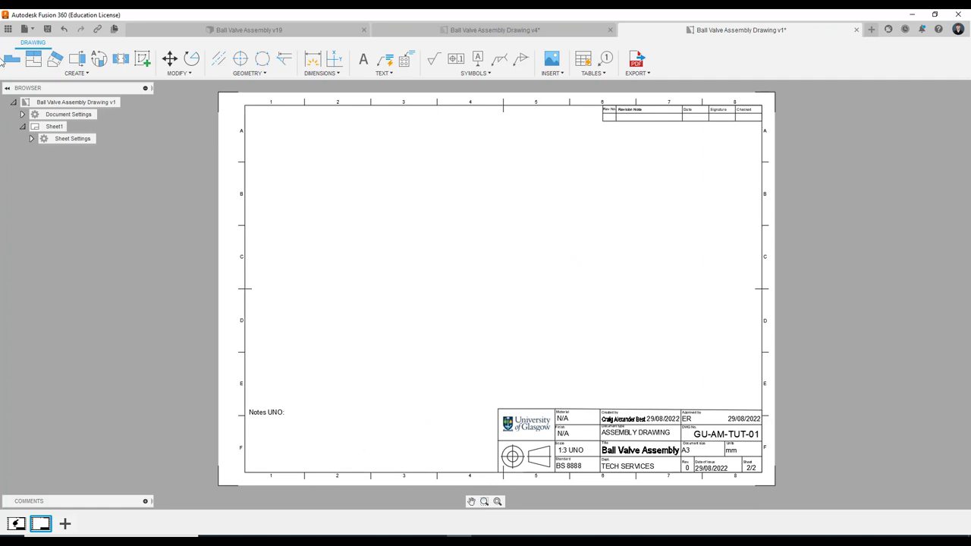
# Start a base view, cancel it, and check the ball valve assembly model before returning to the drawing.
pyautogui.click(16, 60)
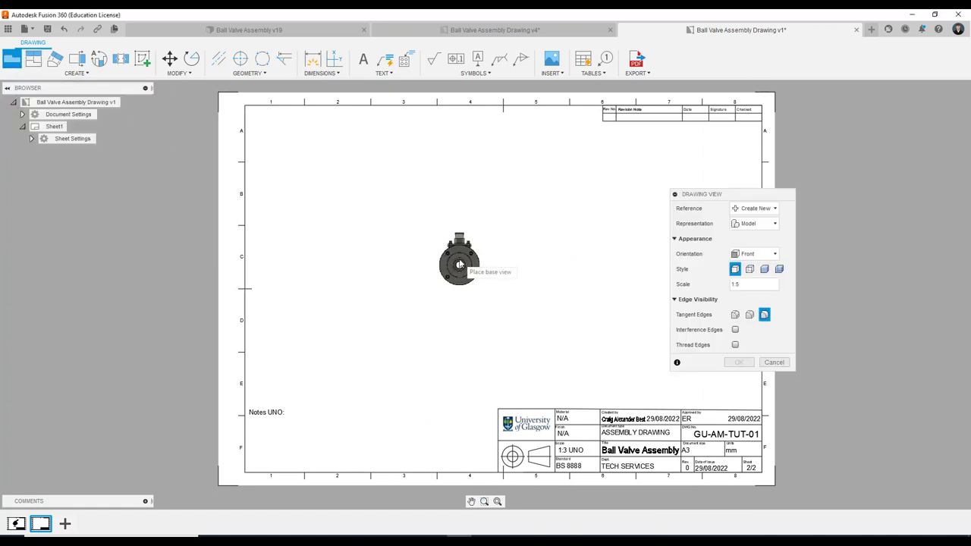
pyautogui.click(760, 229)
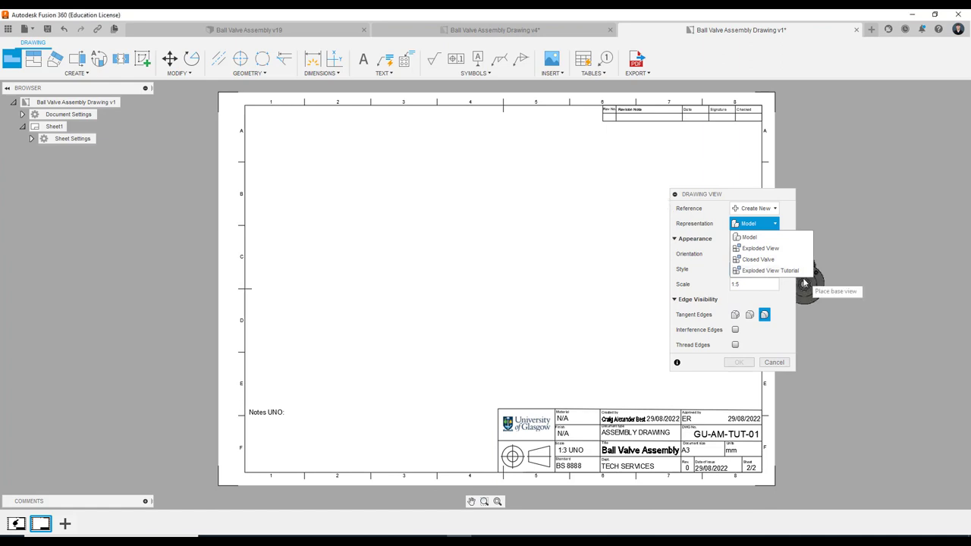
pyautogui.click(768, 364)
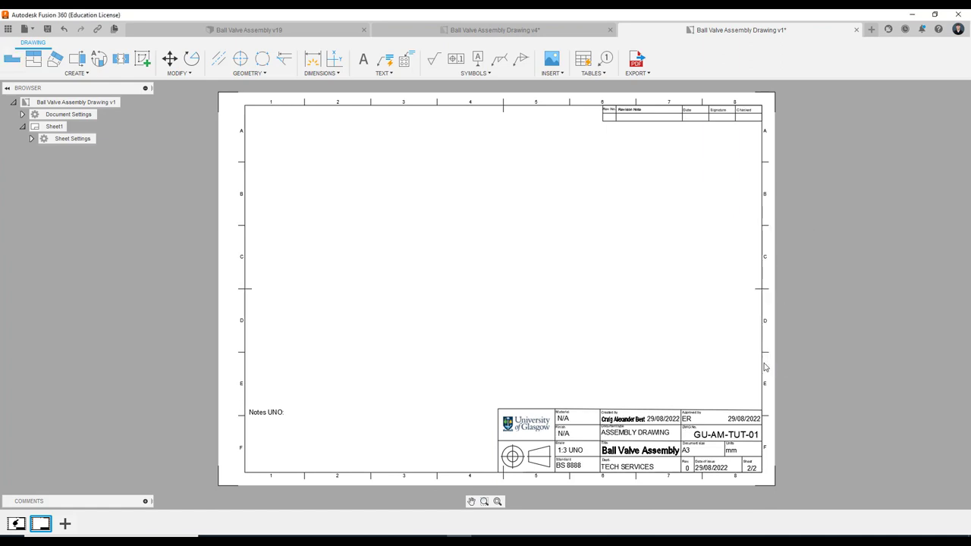
pyautogui.click(230, 32)
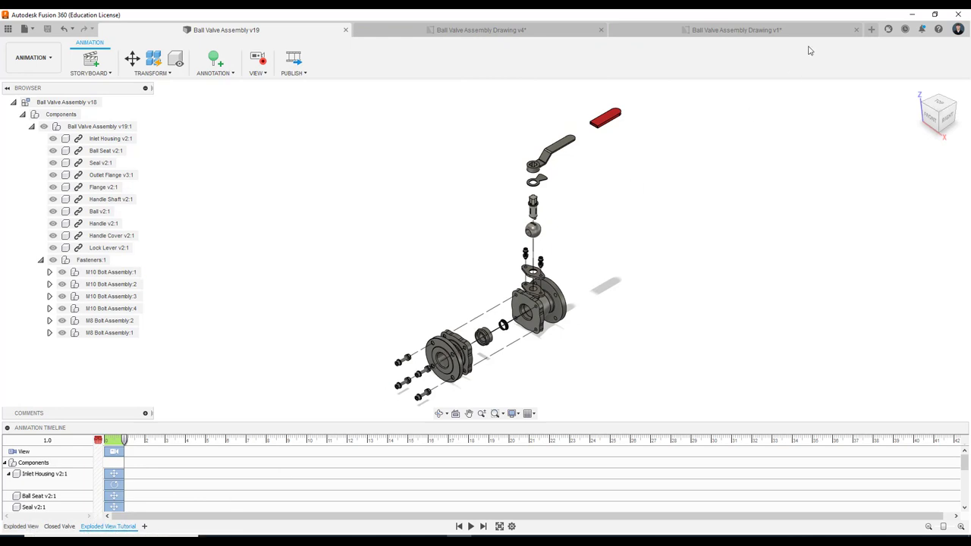
pyautogui.click(784, 24)
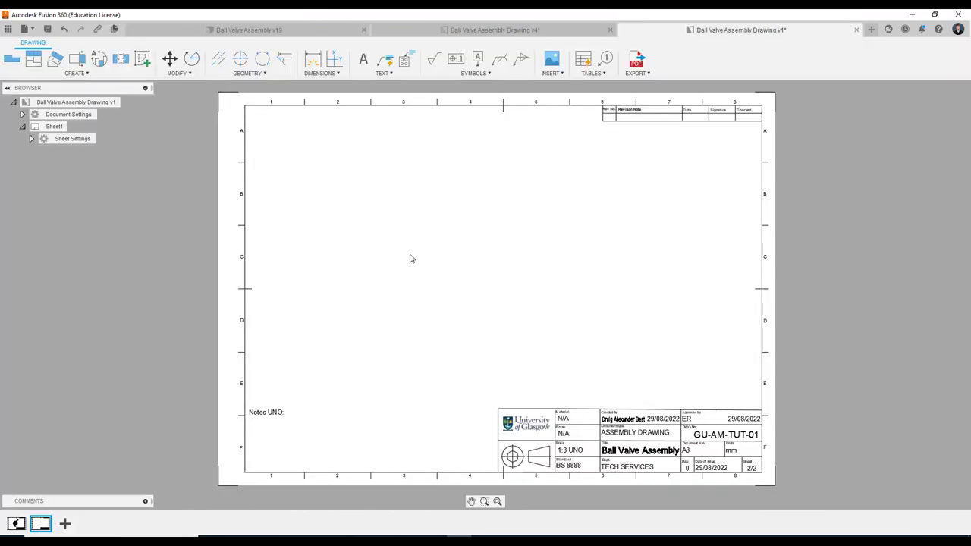
# Place a base view of the ball valve's exploded representation at the sheet's upper right.
pyautogui.click(12, 58)
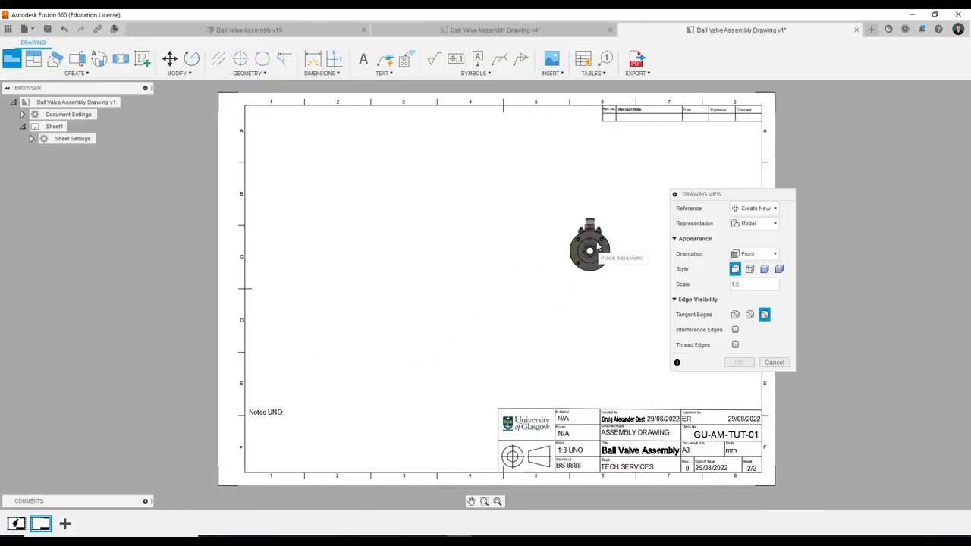
pyautogui.click(766, 224)
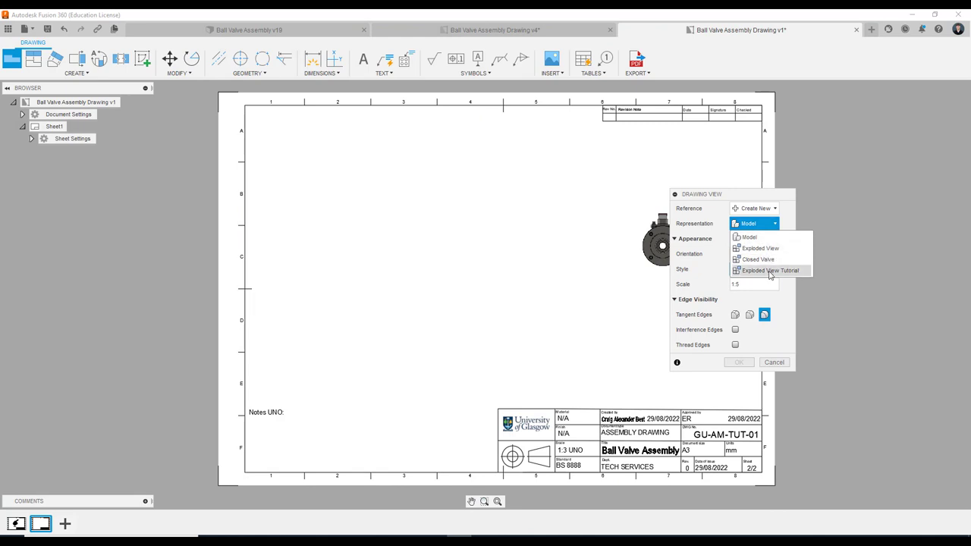
pyautogui.click(770, 271)
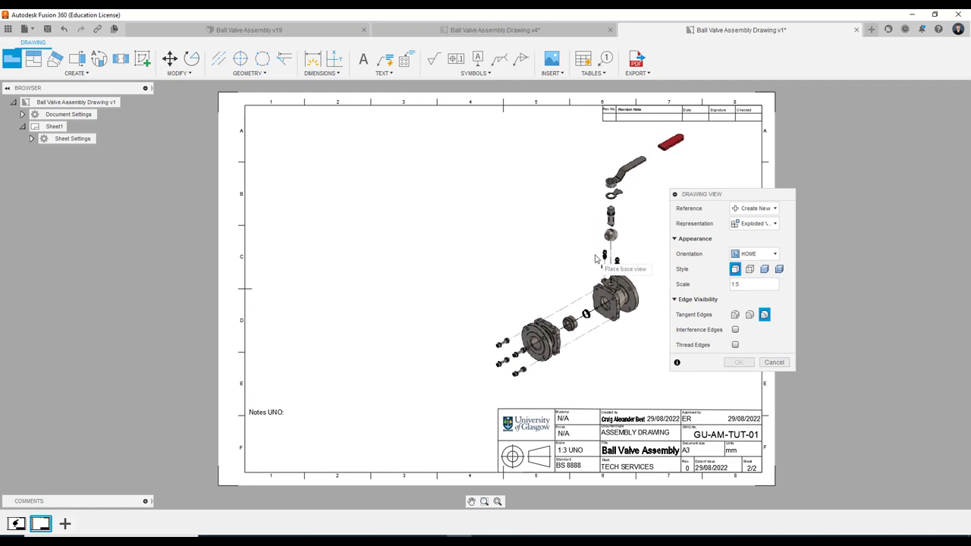
pyautogui.click(596, 259)
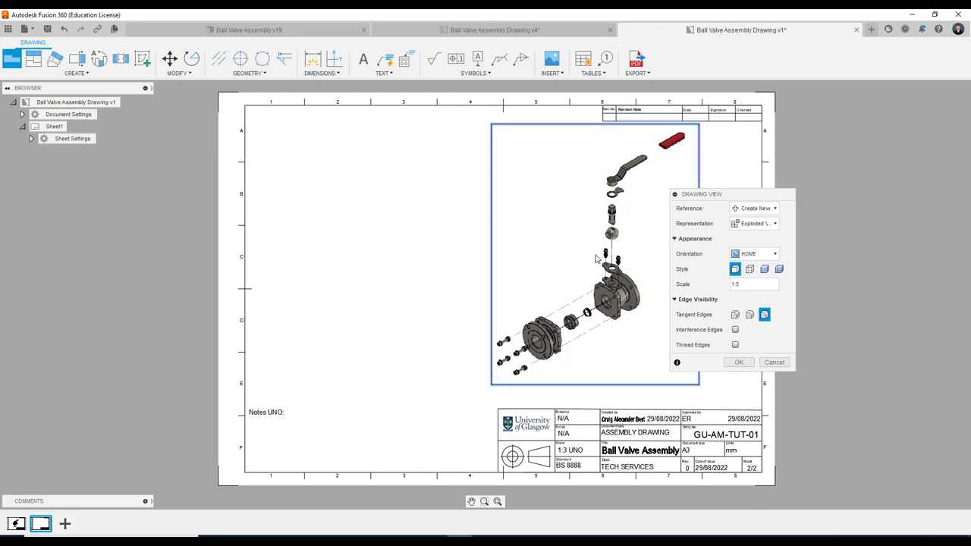
pyautogui.click(739, 363)
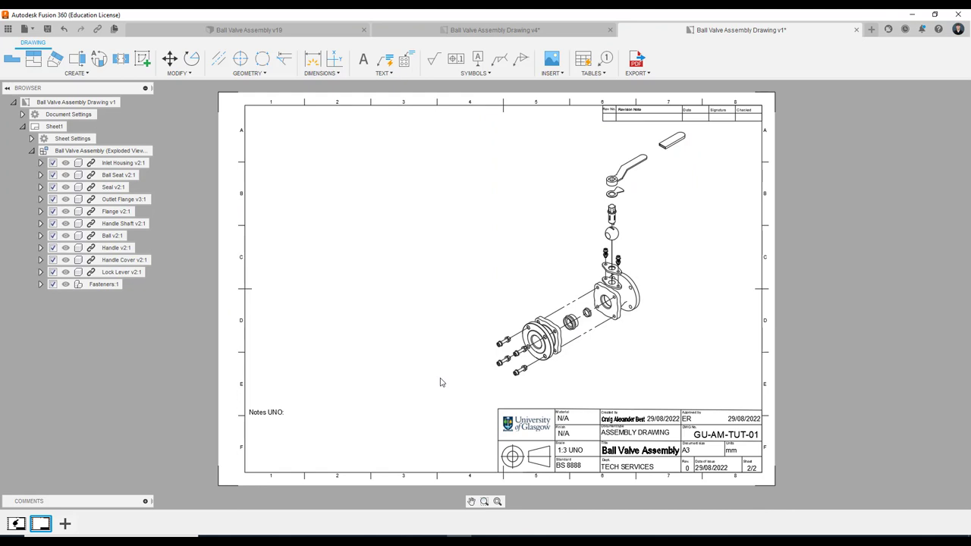
# Set the exploded view's style to Shaded.
pyautogui.doubleClick(664, 269)
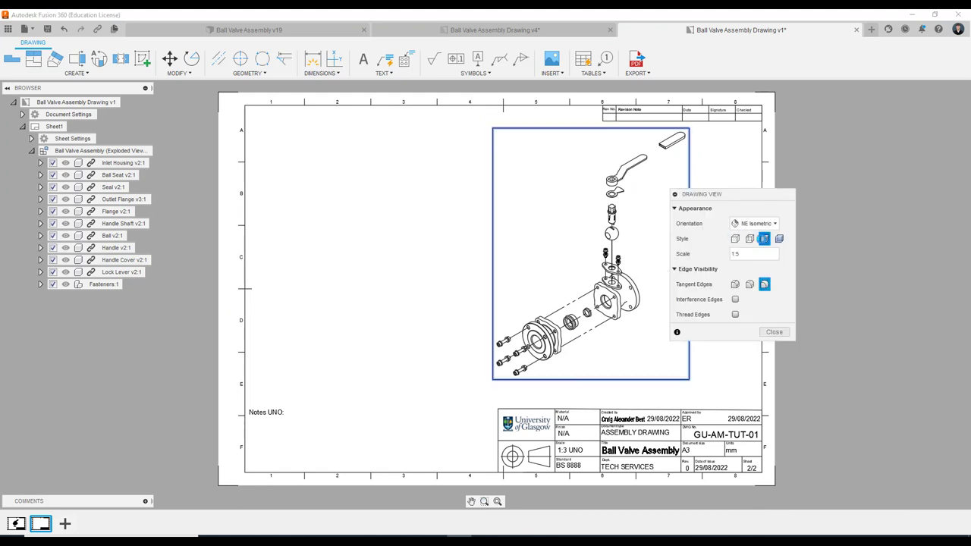
pyautogui.click(763, 239)
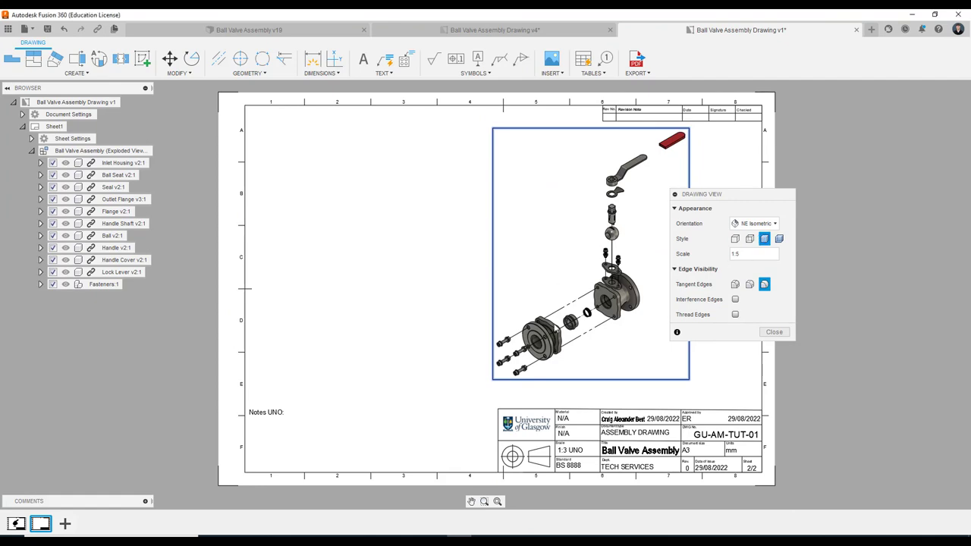
pyautogui.click(774, 332)
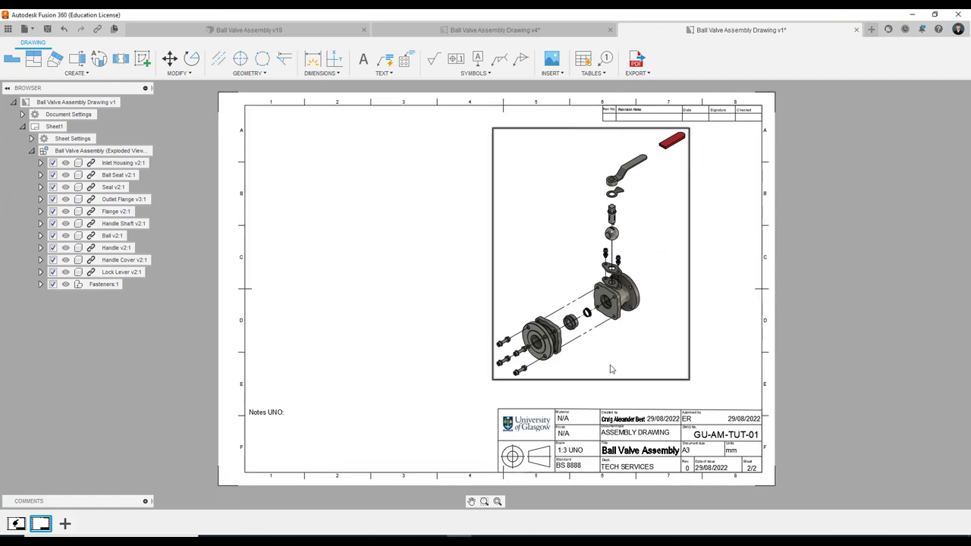
pyautogui.scroll(2, 611, 370)
pyautogui.scroll(-1, 611, 371)
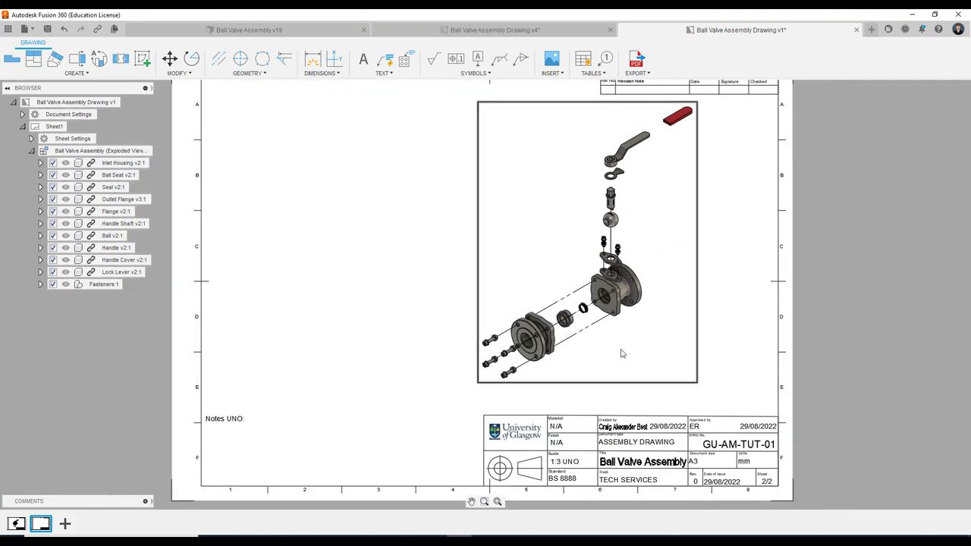
pyautogui.doubleClick(630, 356)
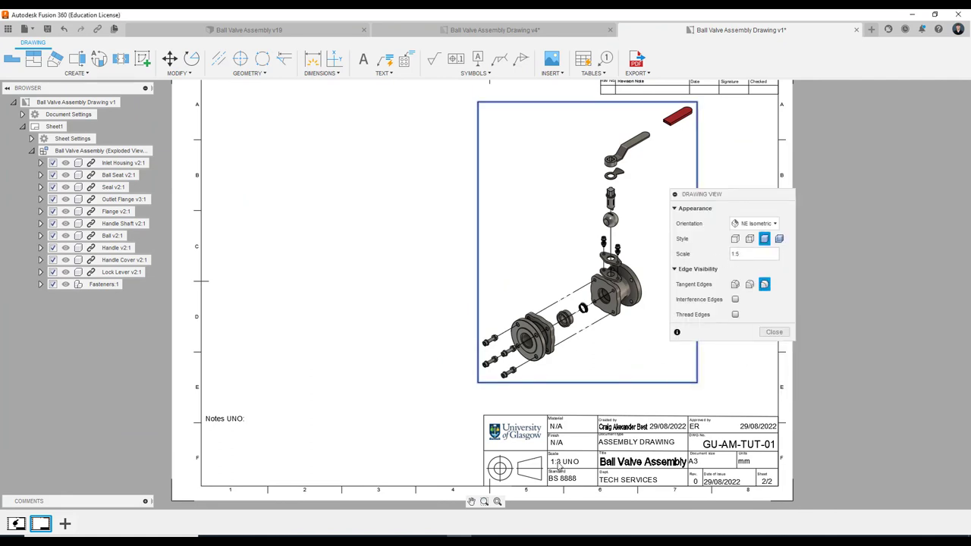
pyautogui.click(773, 332)
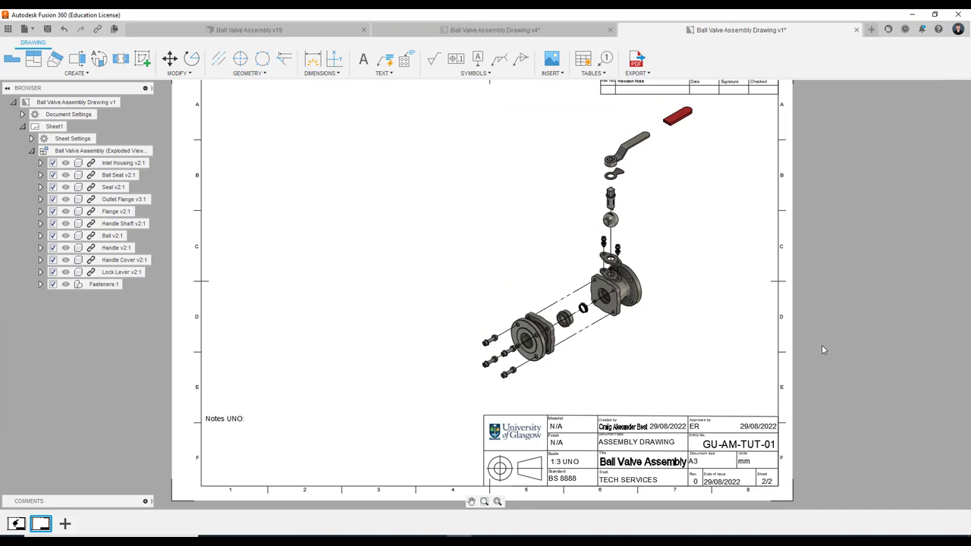
# Set the EXPLODED VIEW (1:5) label's text height to 5.
pyautogui.click(363, 59)
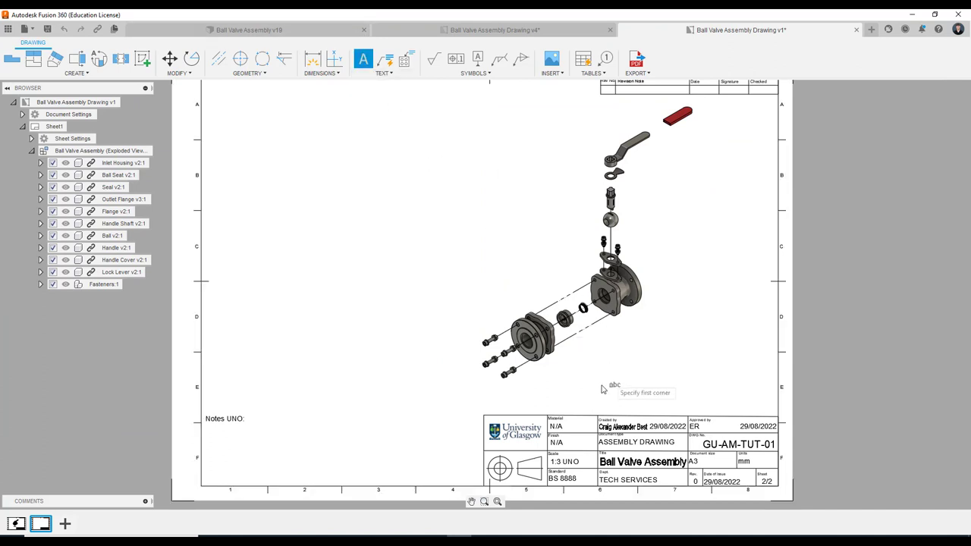
pyautogui.click(538, 385)
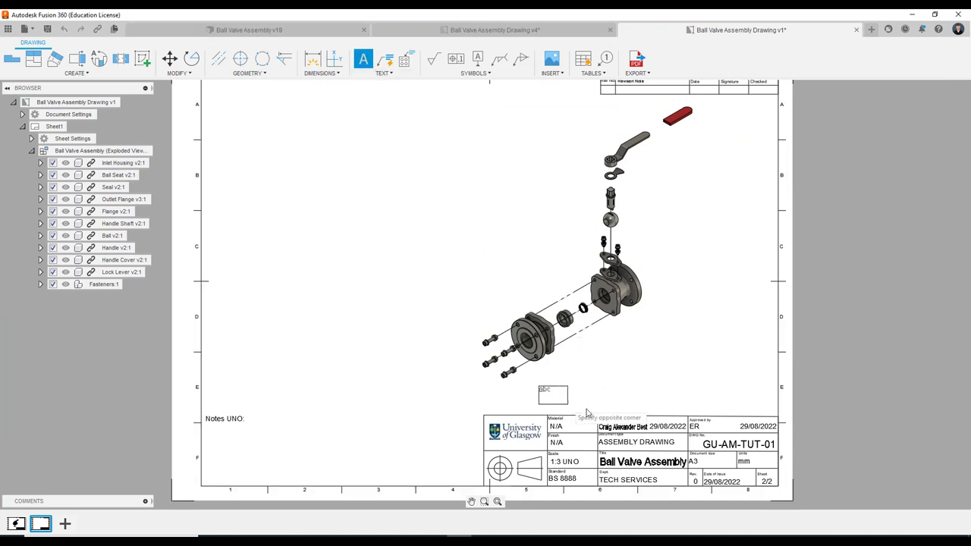
pyautogui.click(650, 408)
pyautogui.write('EXPL')
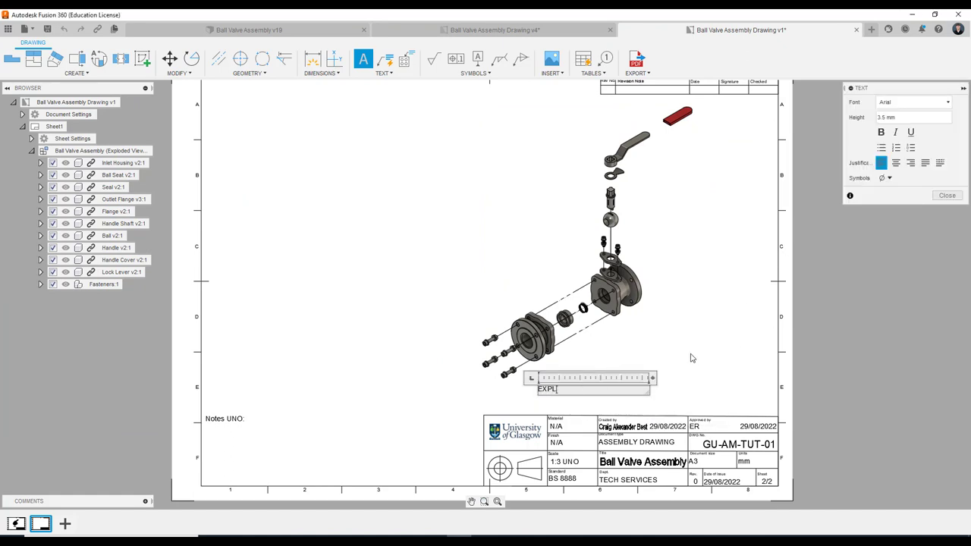
pyautogui.write('ODED VIEW (1:5')
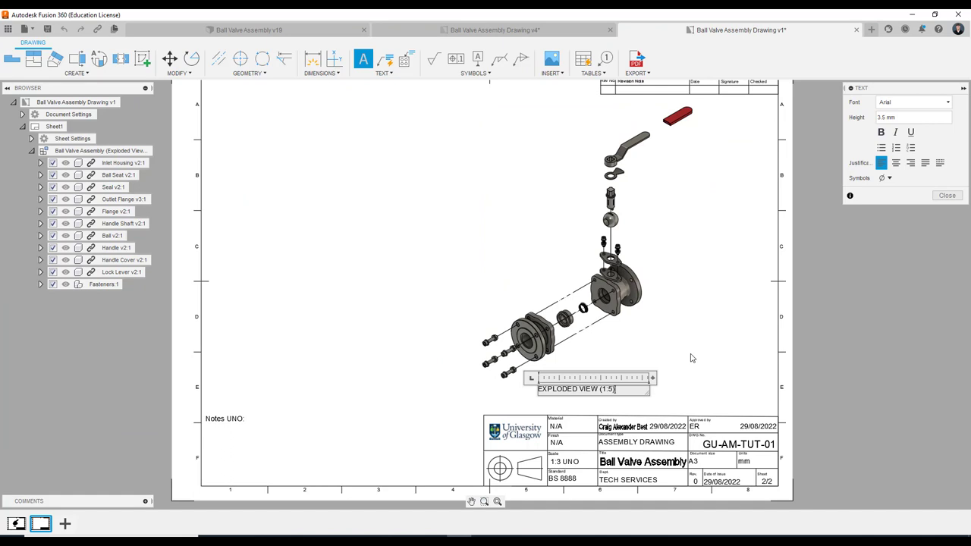
pyautogui.hotkey('ctrl', 'a')
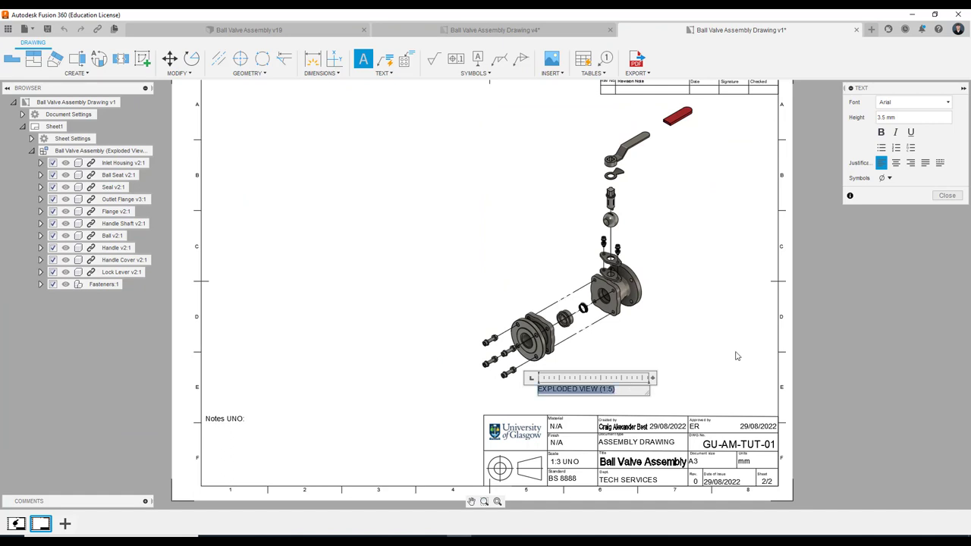
pyautogui.tripleClick(901, 114)
pyautogui.write('5')
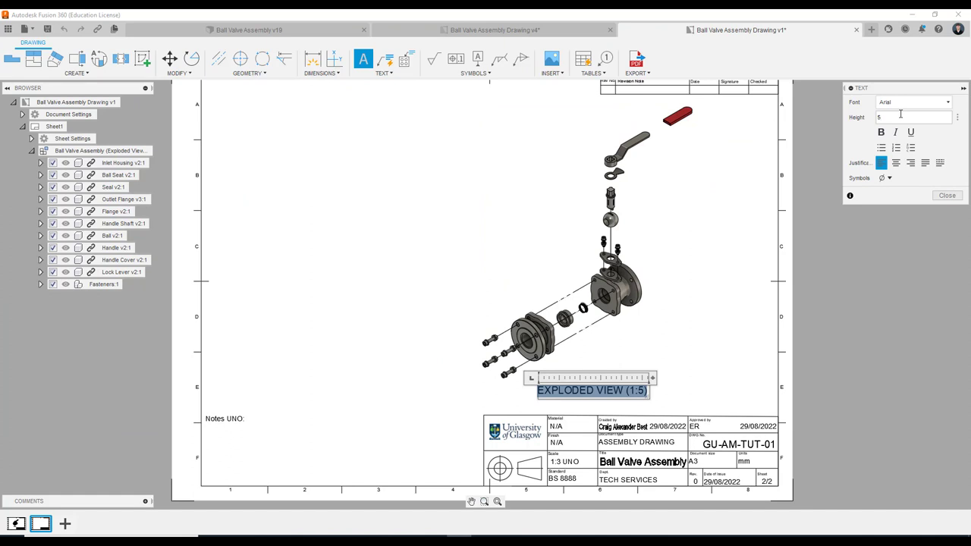
pyautogui.press('Escape')
# Move the view label slightly lower beneath the exploded view and fit the sheet.
pyautogui.press('m')
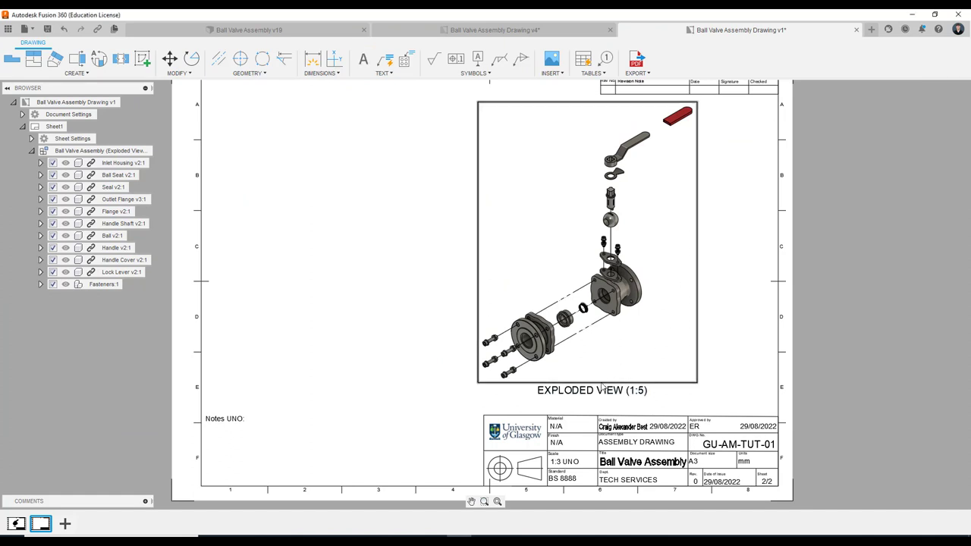
pyautogui.click(603, 389)
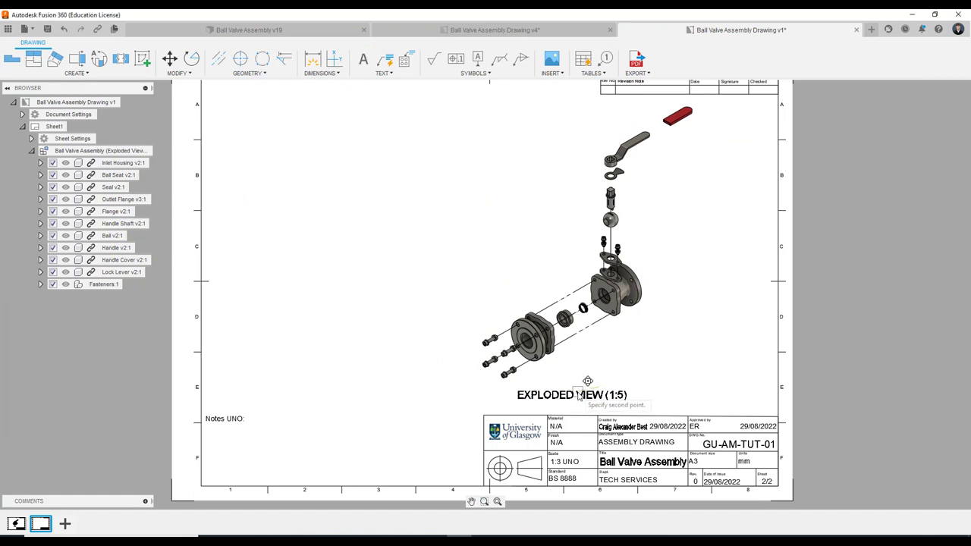
pyautogui.click(578, 396)
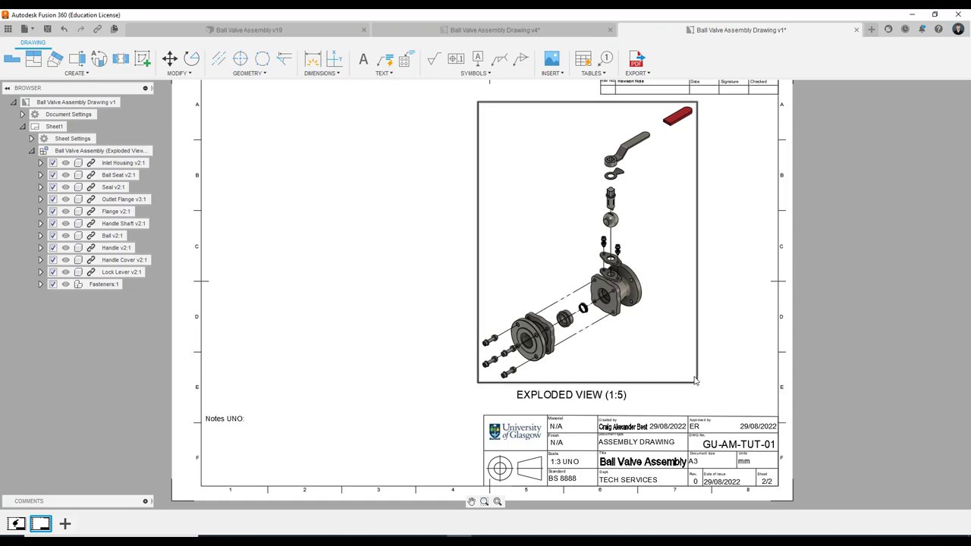
pyautogui.click(651, 362)
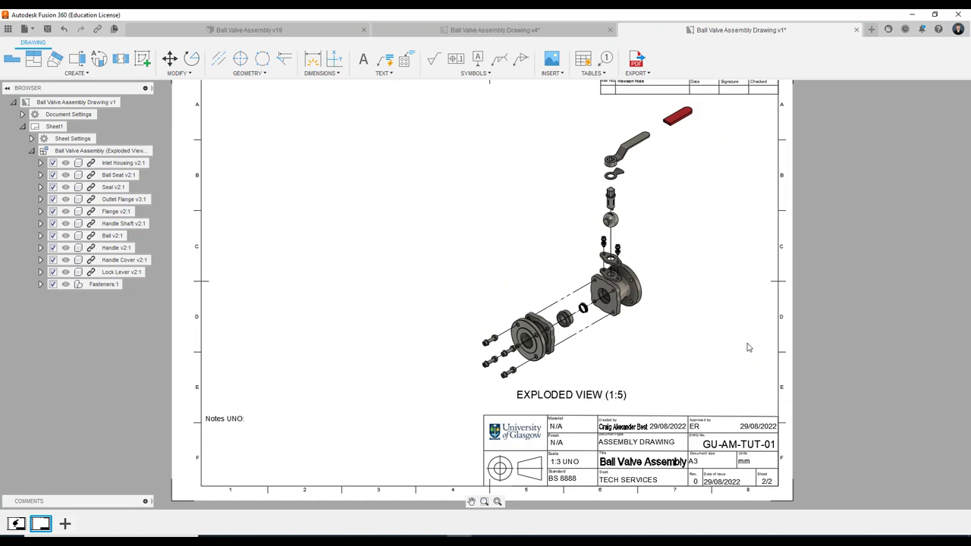
pyautogui.press('F6')
pyautogui.moveTo(728, 349); pyautogui.dragTo(726, 353, button='middle')
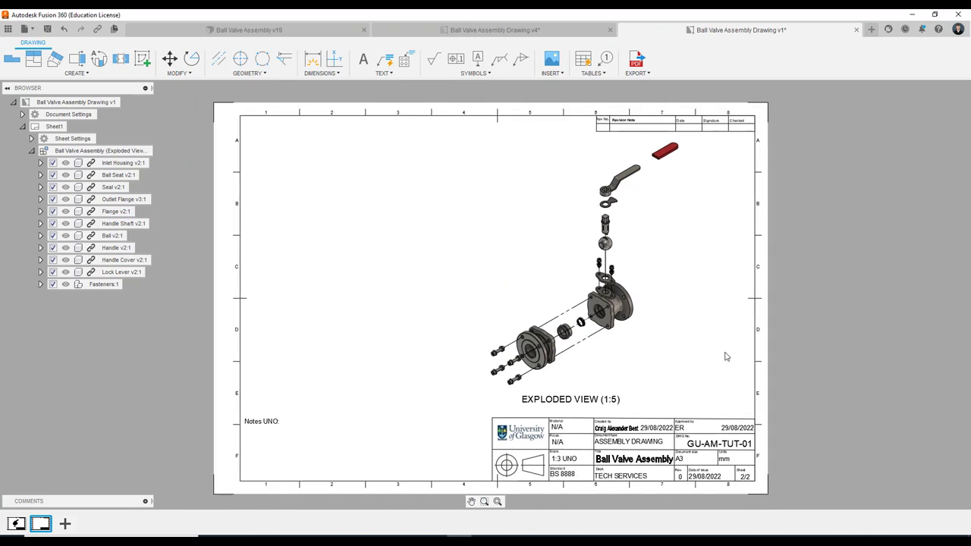
pyautogui.click(518, 34)
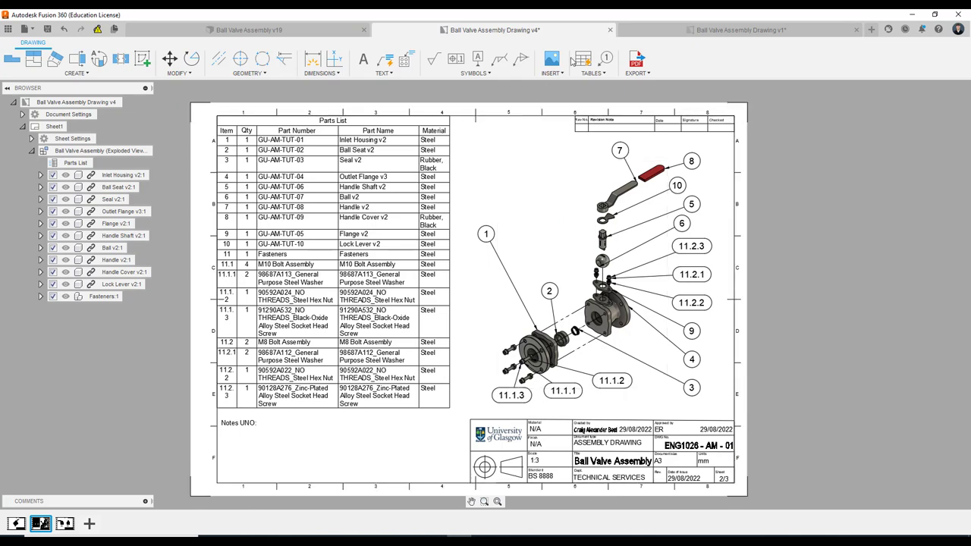
pyautogui.click(708, 34)
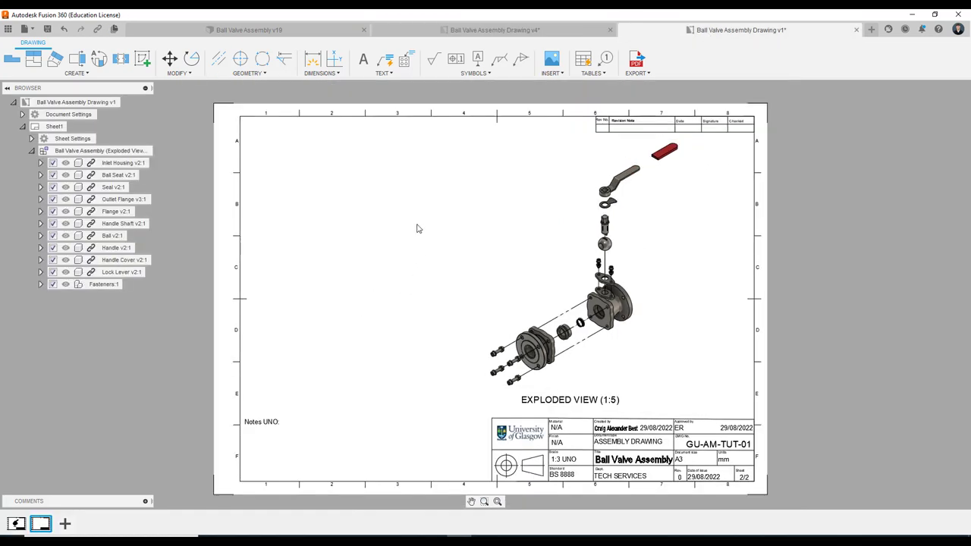
pyautogui.click(595, 74)
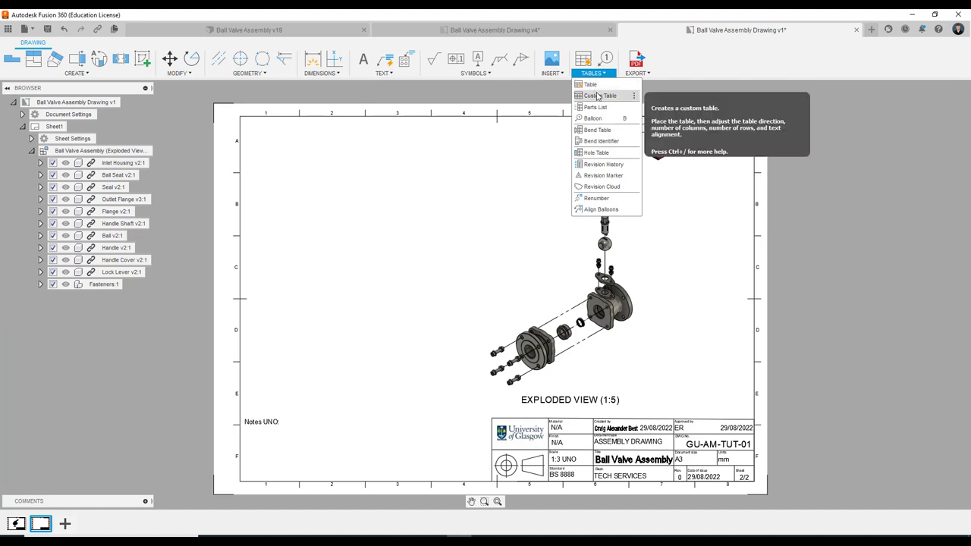
pyautogui.click(598, 96)
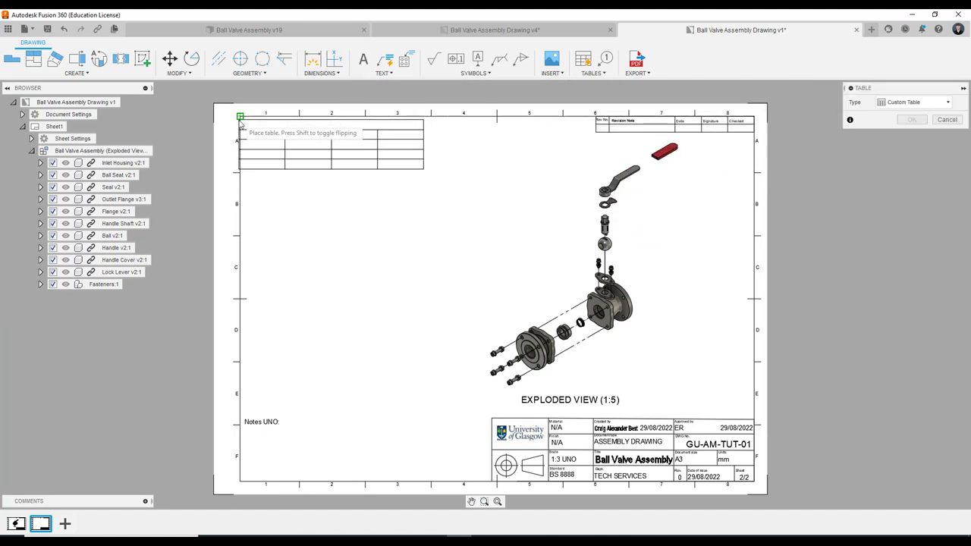
pyautogui.click(241, 120)
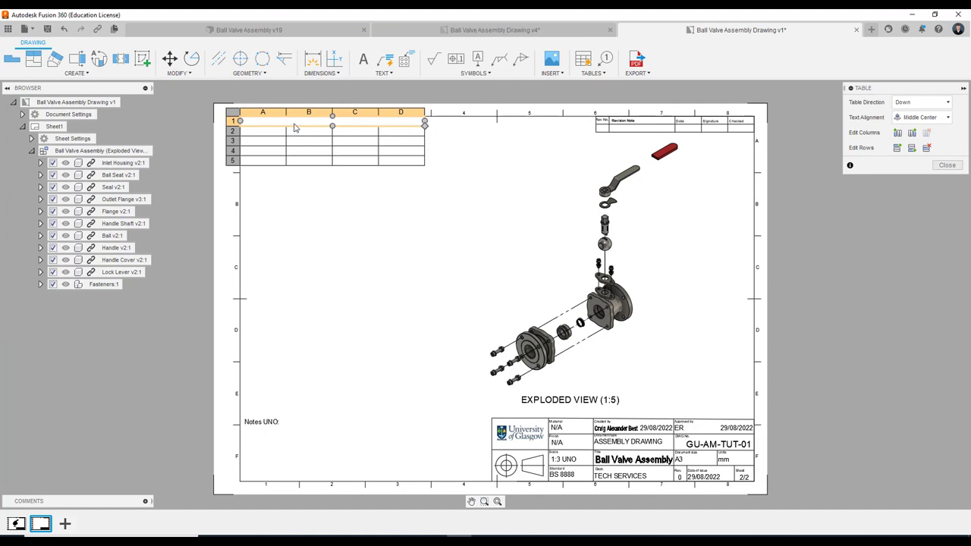
pyautogui.click(351, 234)
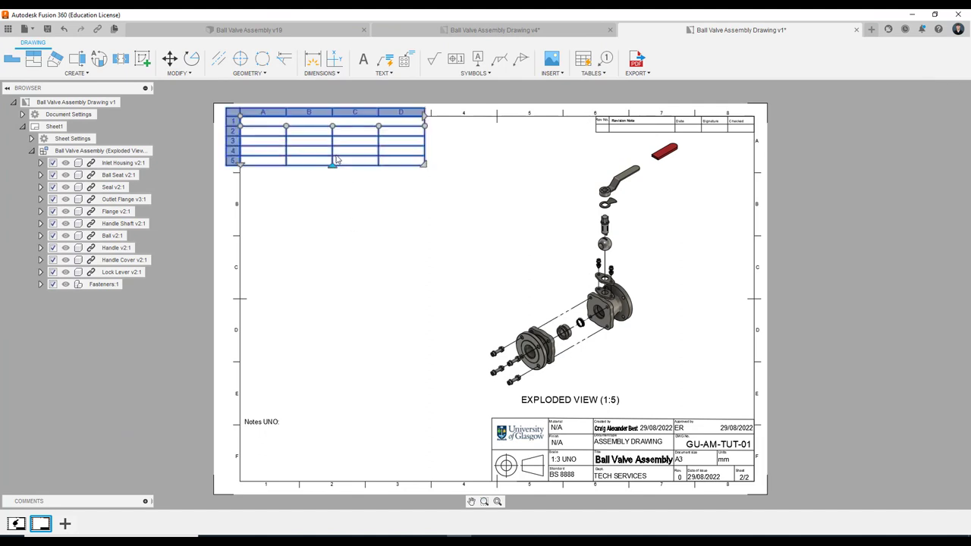
pyautogui.press('Delete')
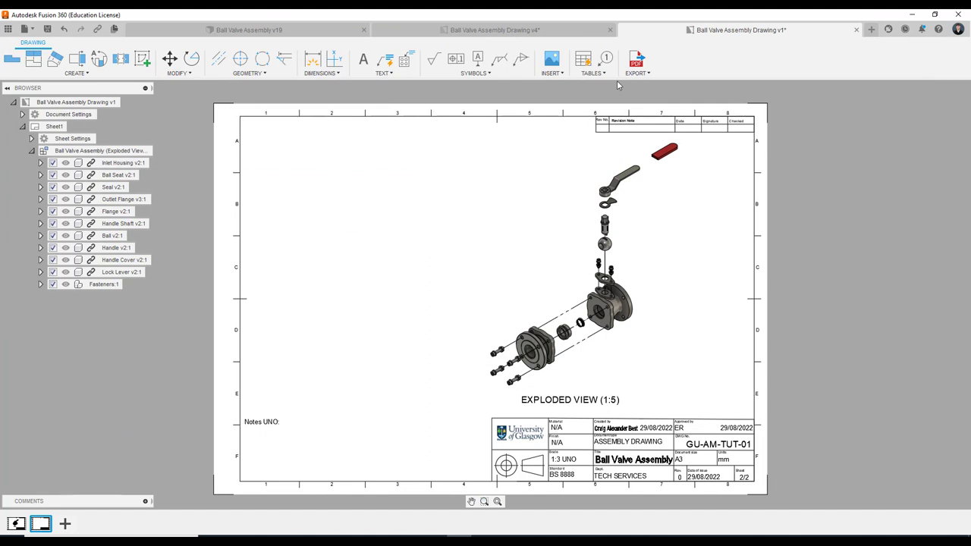
# Insert a Parts List at the sheet's top-left, review the Fasteners component, and open the list's settings.
pyautogui.click(593, 73)
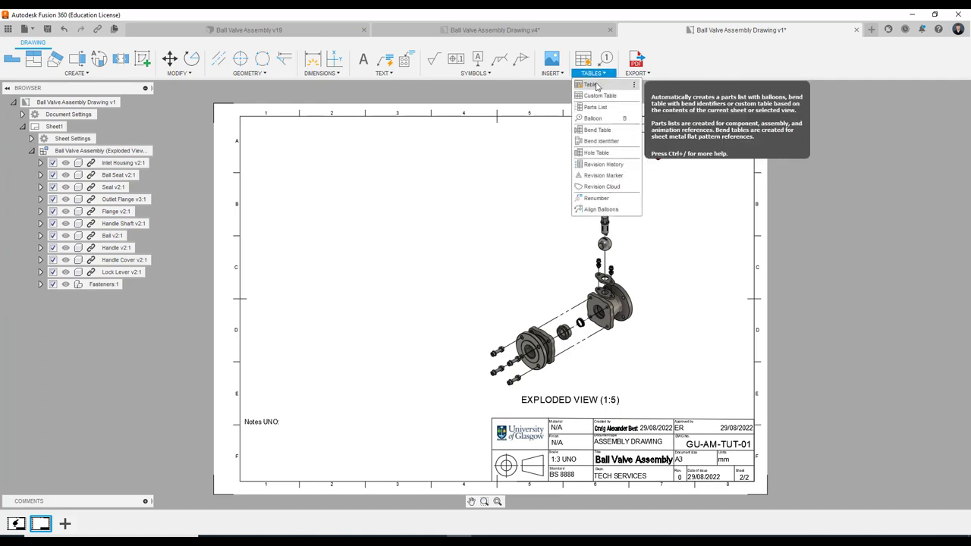
pyautogui.click(595, 85)
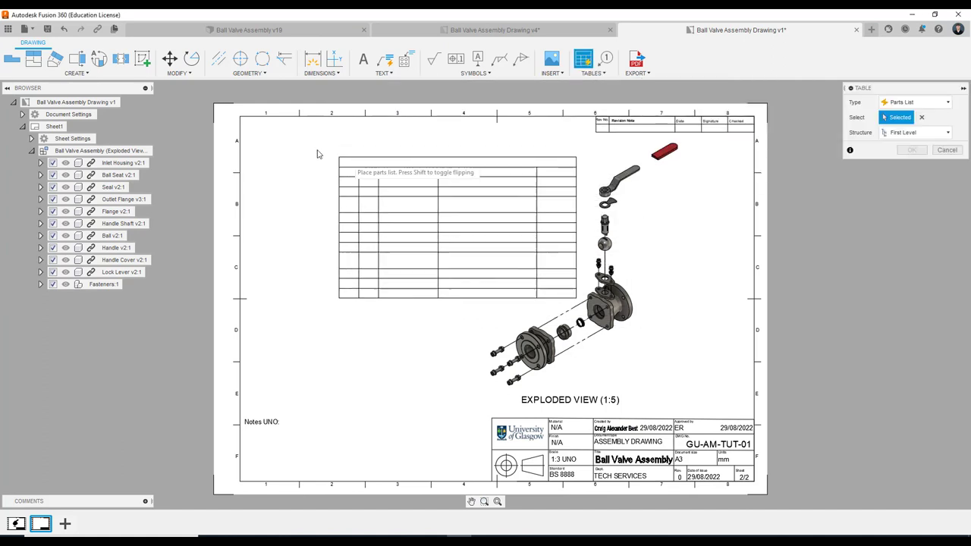
pyautogui.click(240, 116)
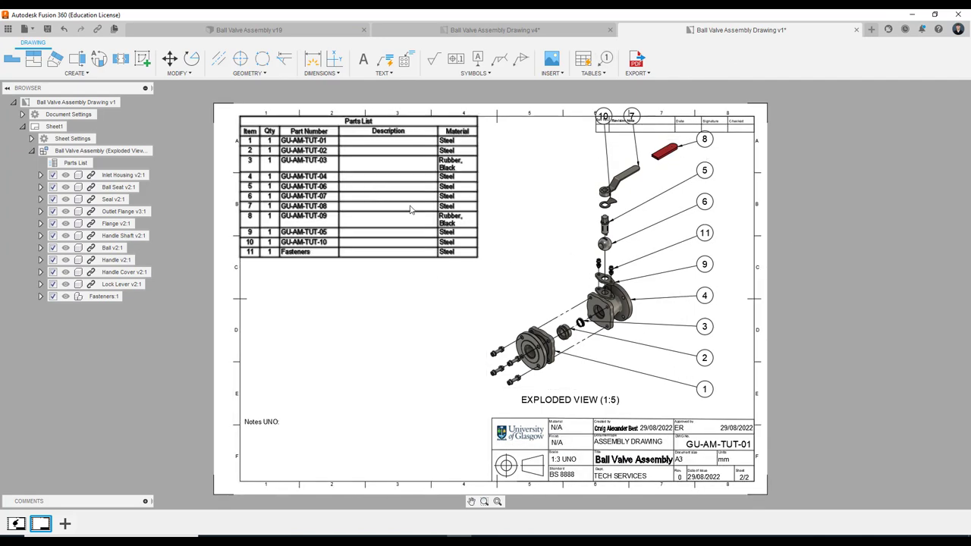
pyautogui.scroll(1, 326, 232)
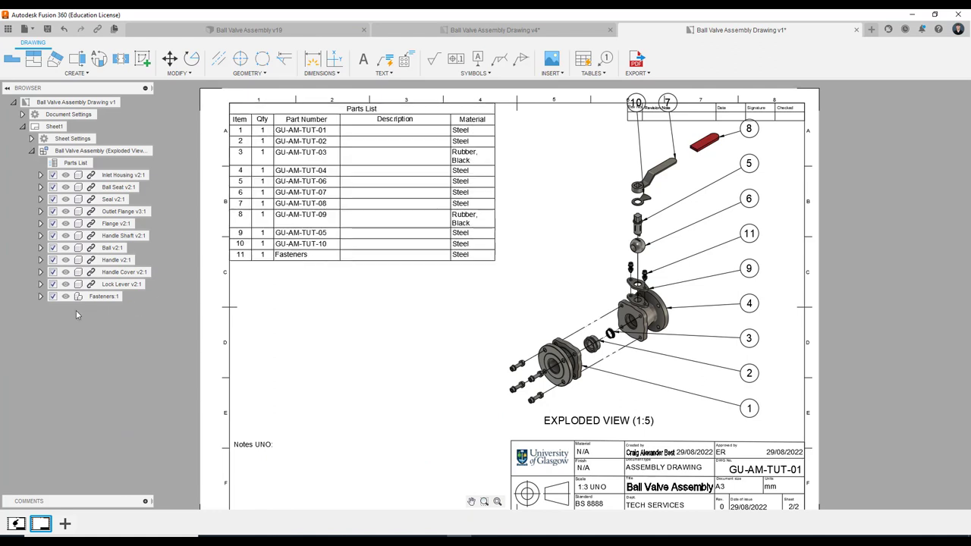
pyautogui.click(40, 296)
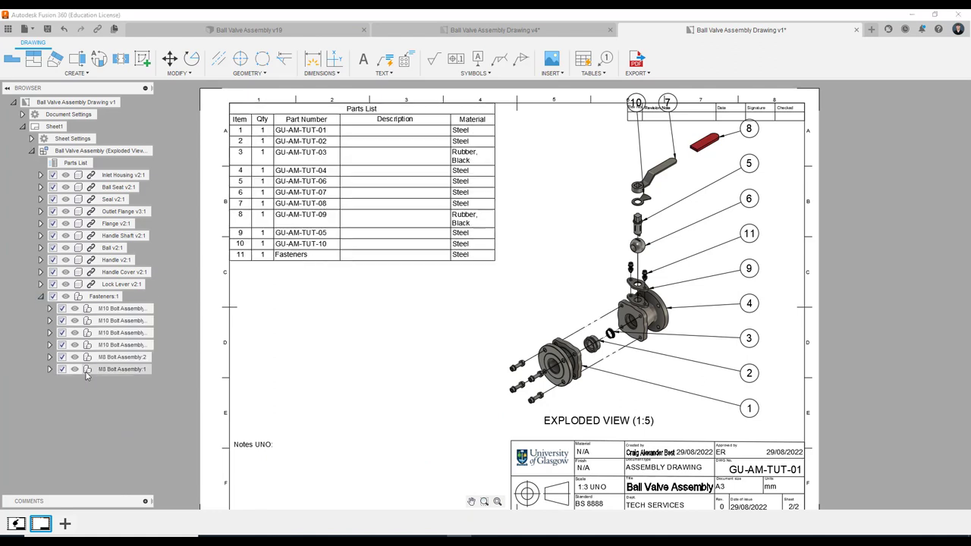
pyautogui.click(40, 296)
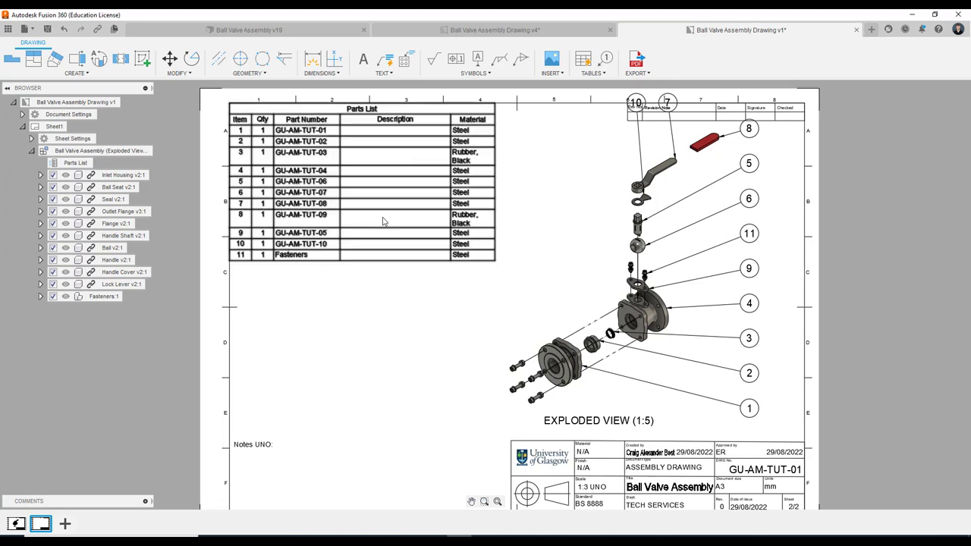
pyautogui.doubleClick(341, 174)
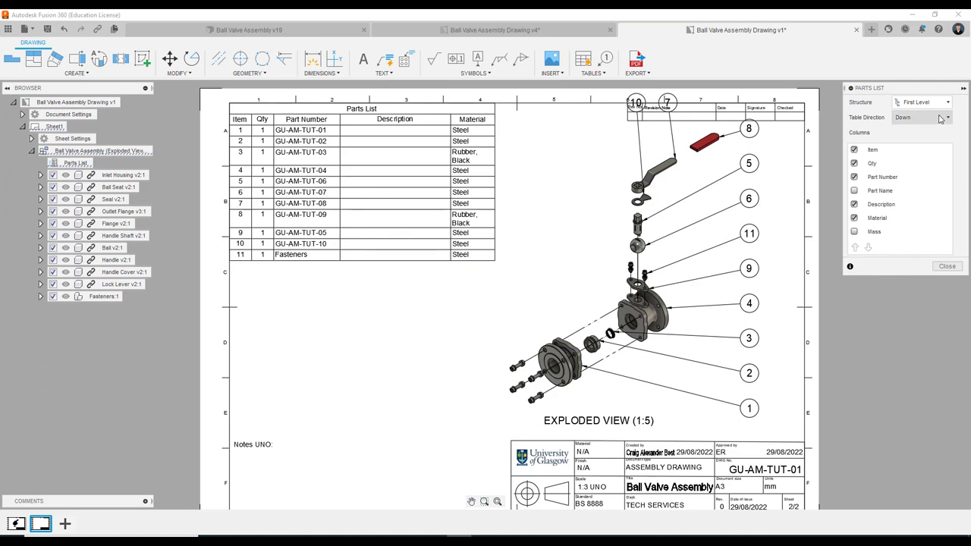
# Set the Parts List structure to All Level, hide Description, show Part Name, and close the dialog.
pyautogui.click(854, 204)
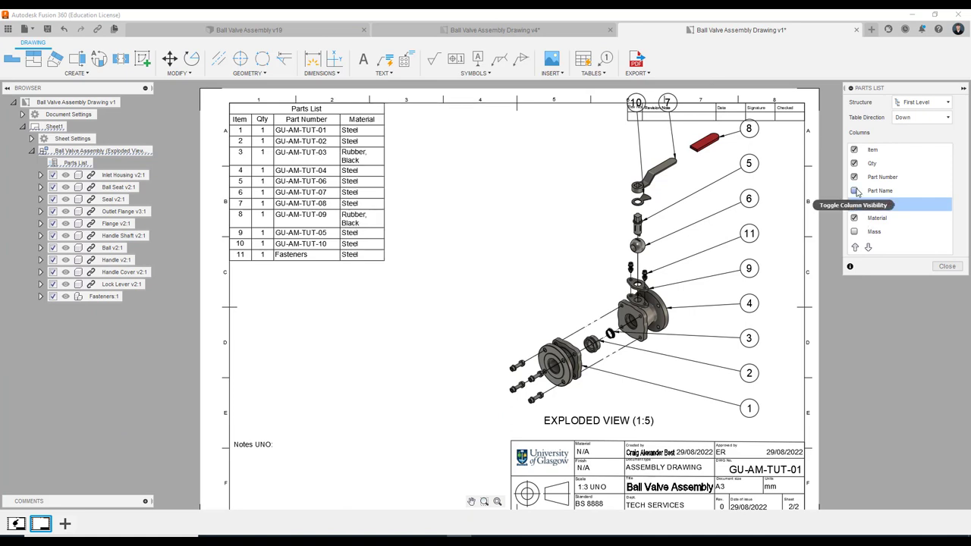
pyautogui.click(855, 191)
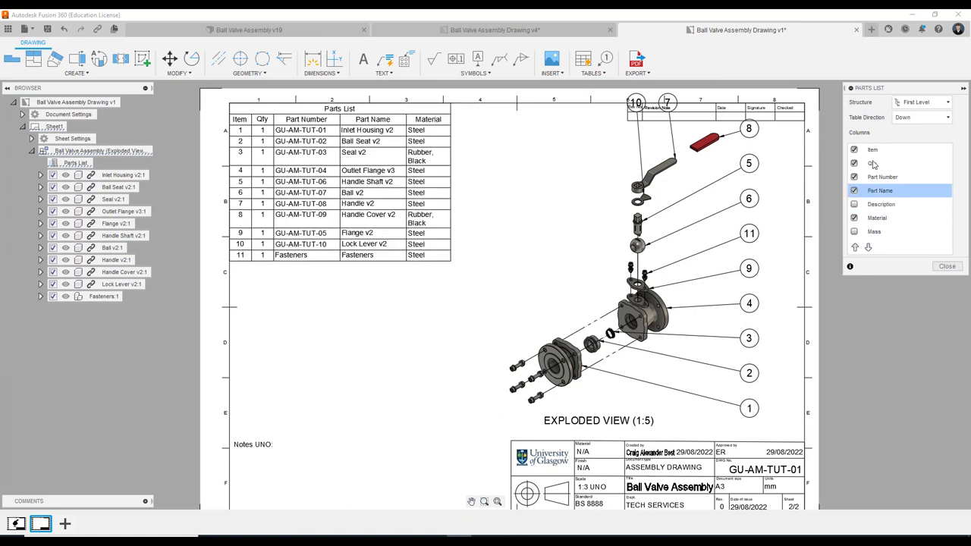
pyautogui.click(915, 123)
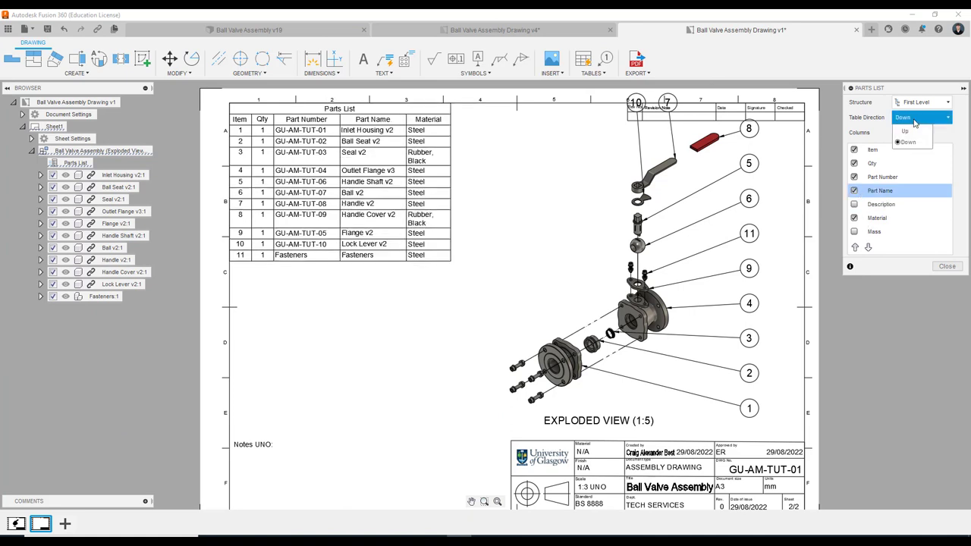
pyautogui.click(930, 139)
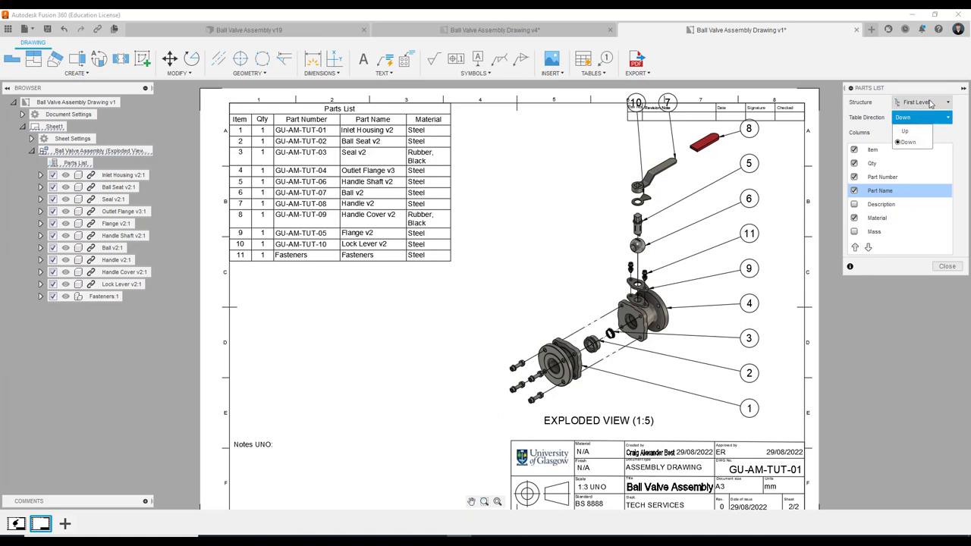
pyautogui.click(930, 103)
pyautogui.click(915, 127)
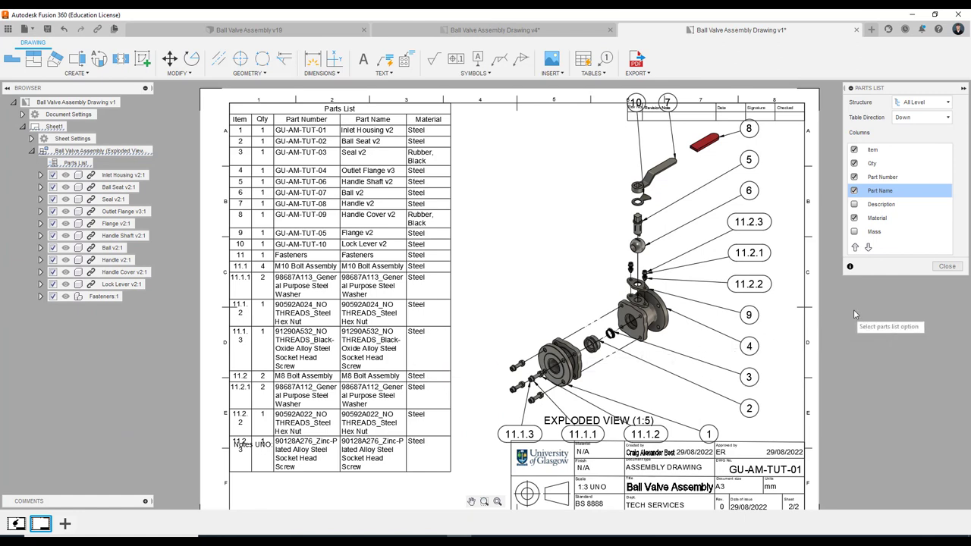
pyautogui.click(921, 102)
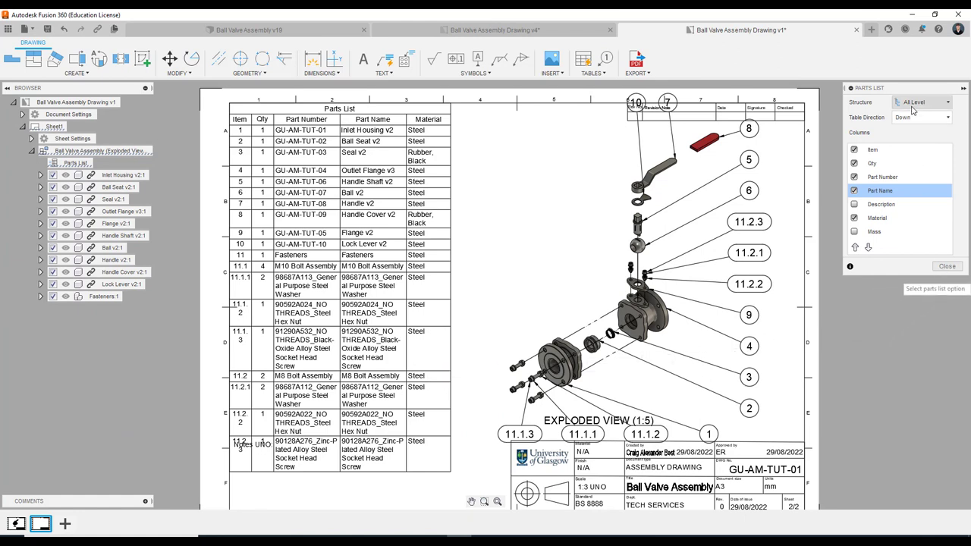
pyautogui.click(915, 123)
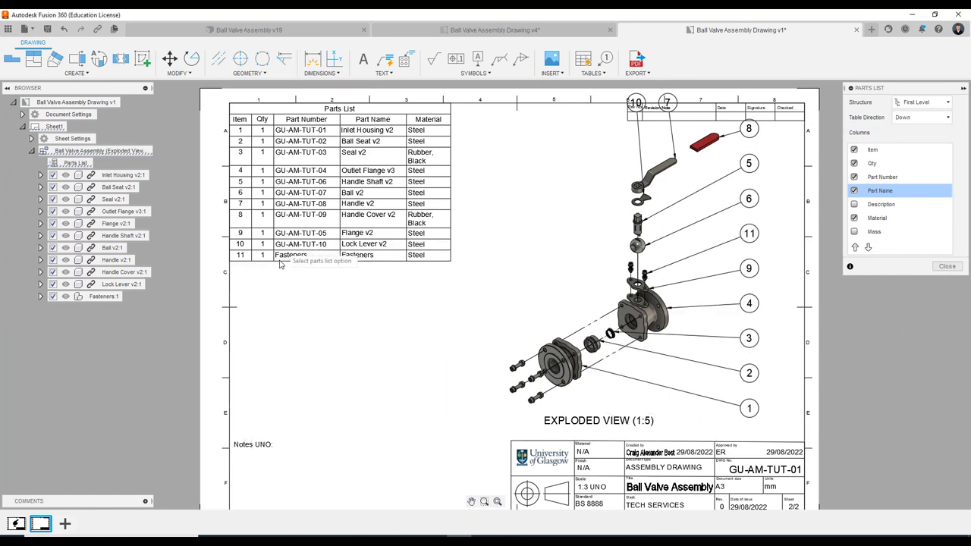
pyautogui.click(922, 102)
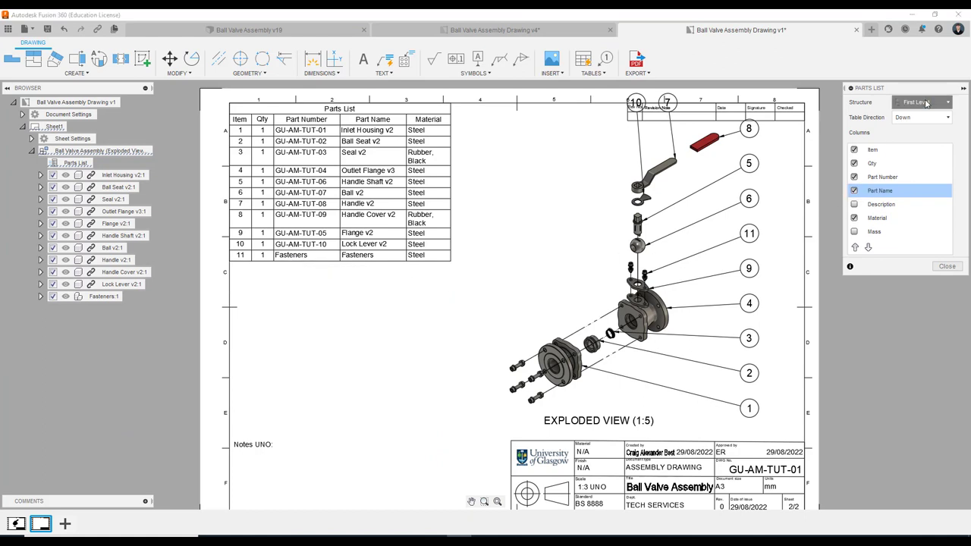
pyautogui.click(918, 126)
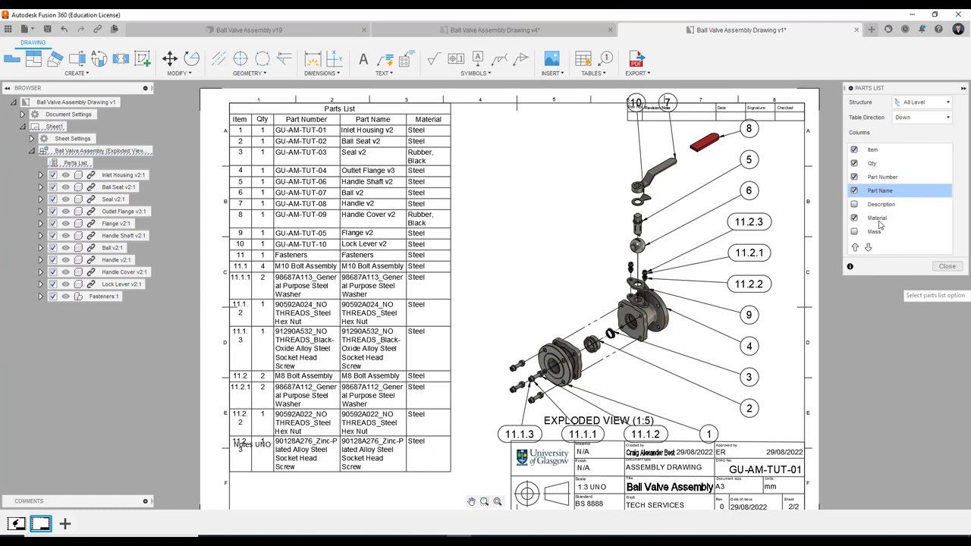
pyautogui.click(945, 267)
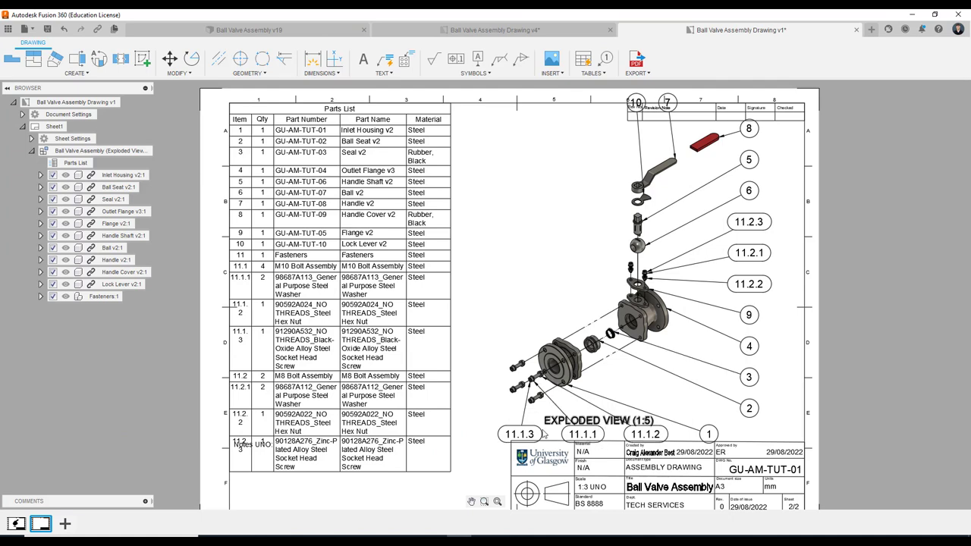
# Reposition the parts list table slightly at the sheet's top-left.
pyautogui.scroll(2, 334, 137)
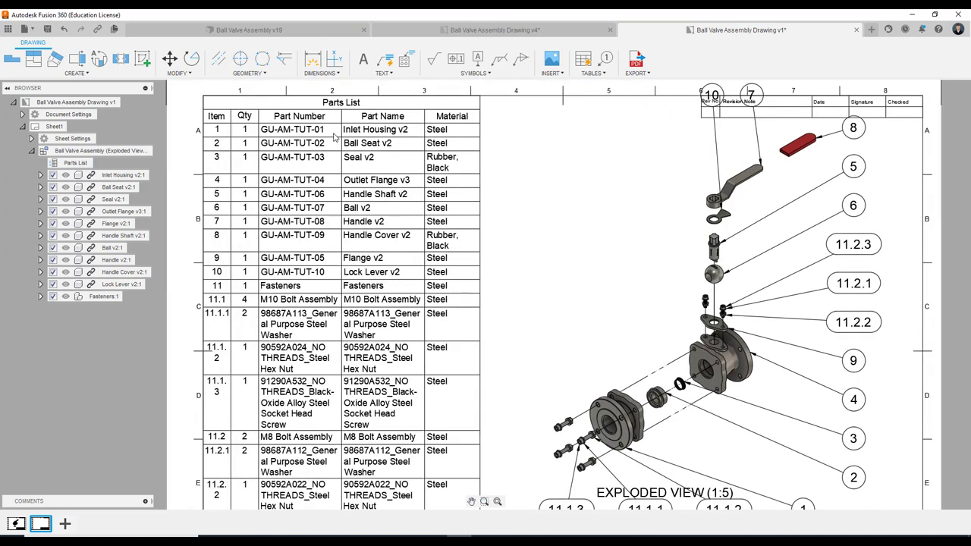
pyautogui.scroll(-2, 338, 135)
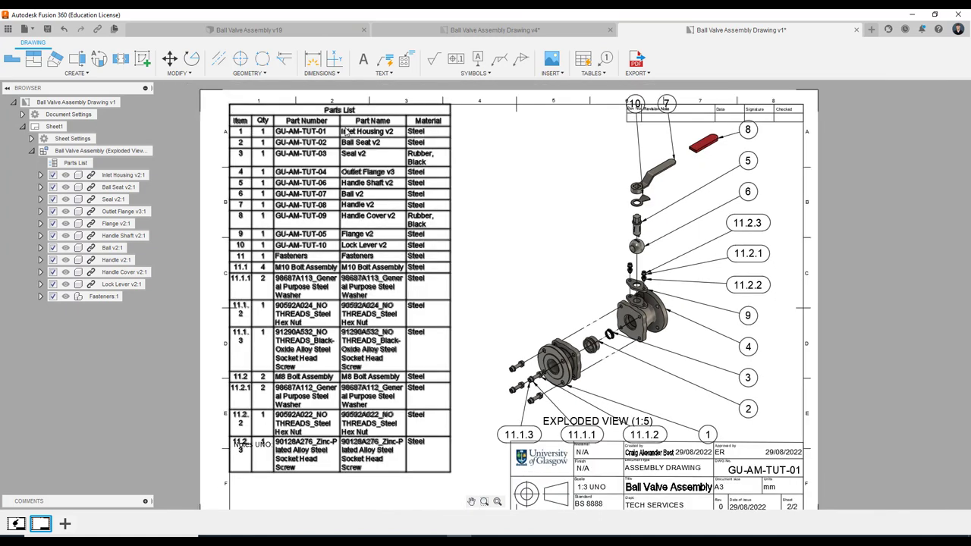
pyautogui.click(345, 130)
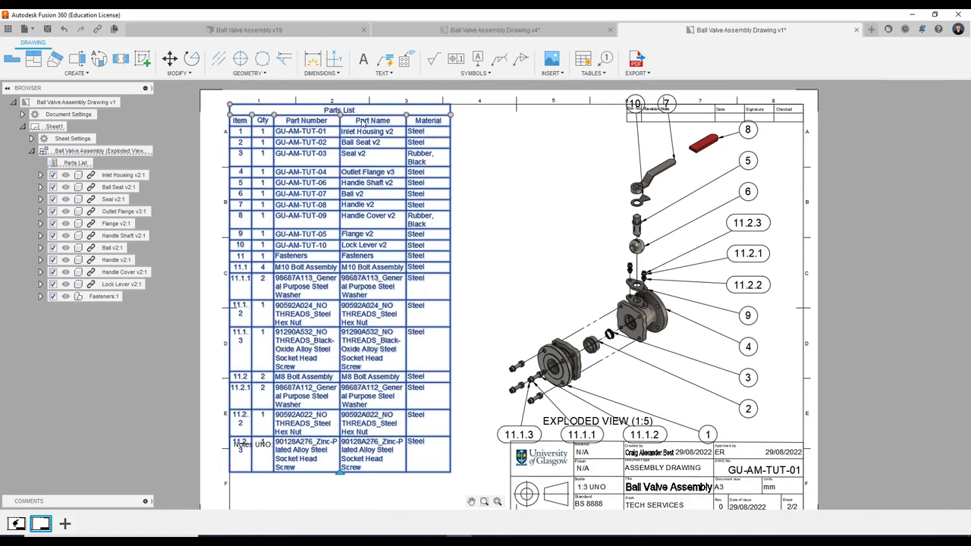
pyautogui.moveTo(341, 115); pyautogui.dragTo(363, 114)
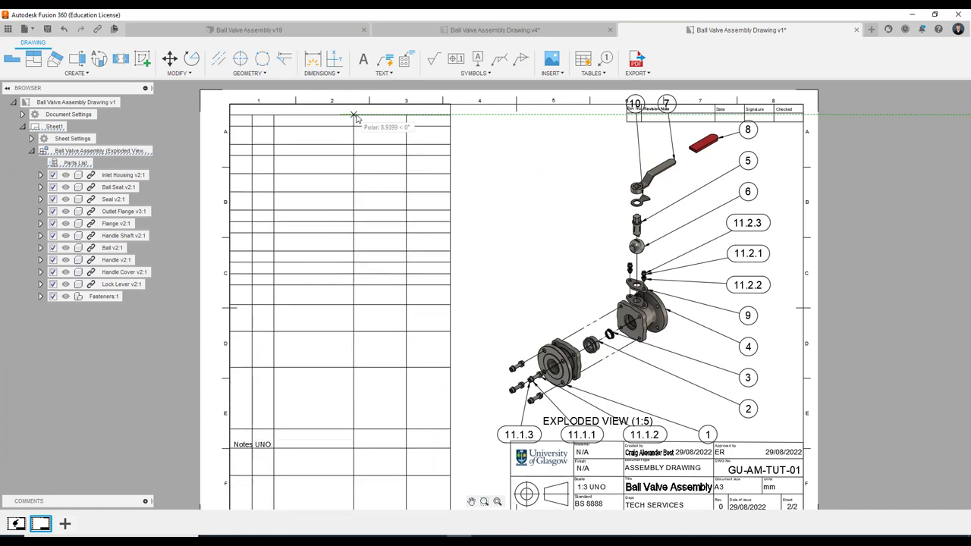
pyautogui.click(363, 113)
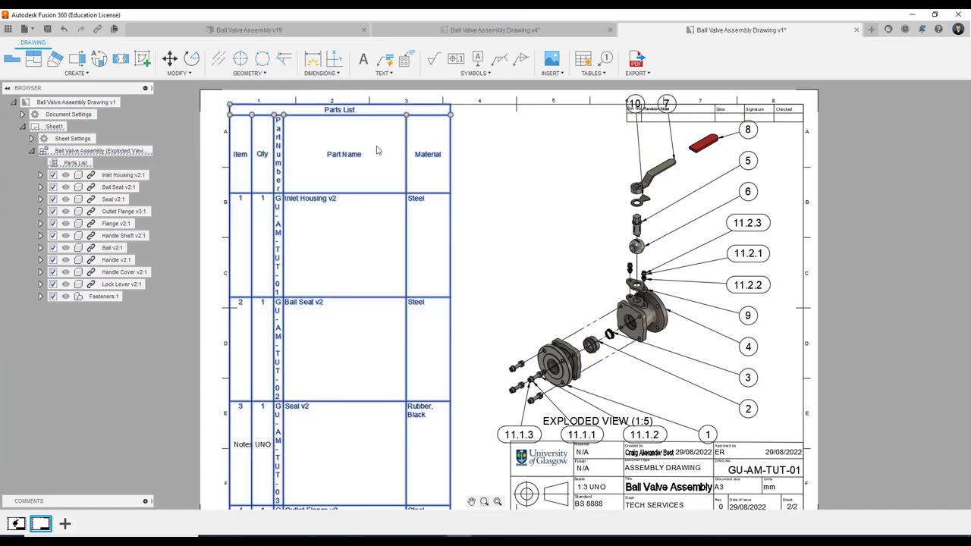
pyautogui.click(499, 152)
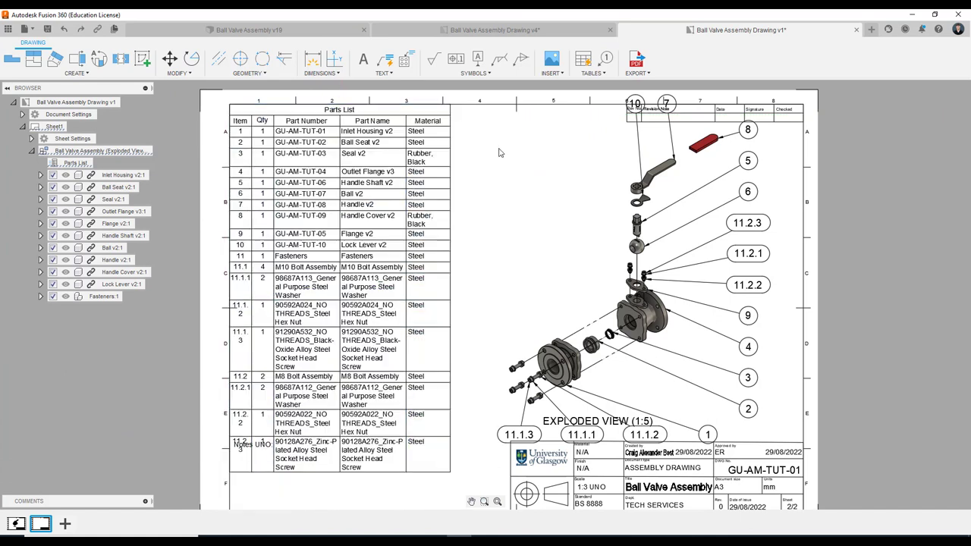
pyautogui.click(377, 145)
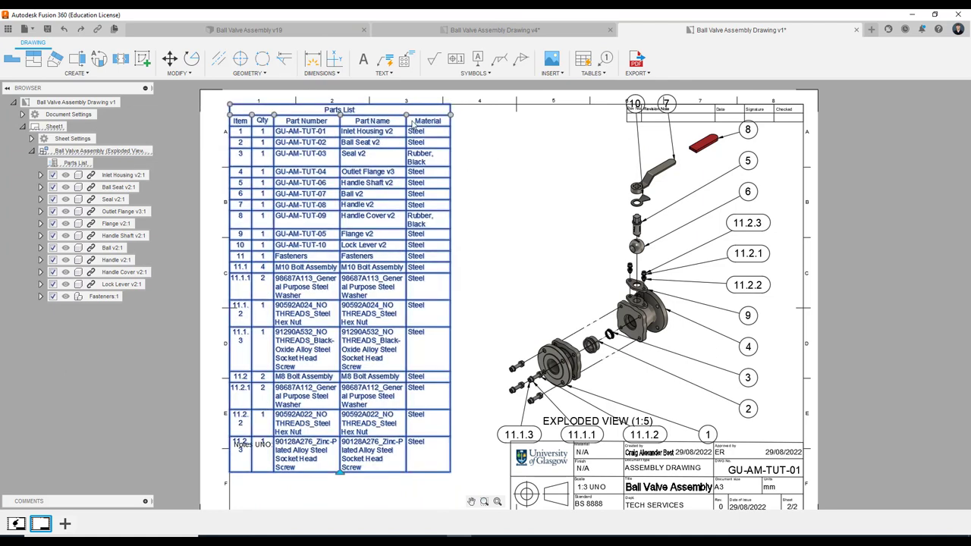
pyautogui.click(407, 116)
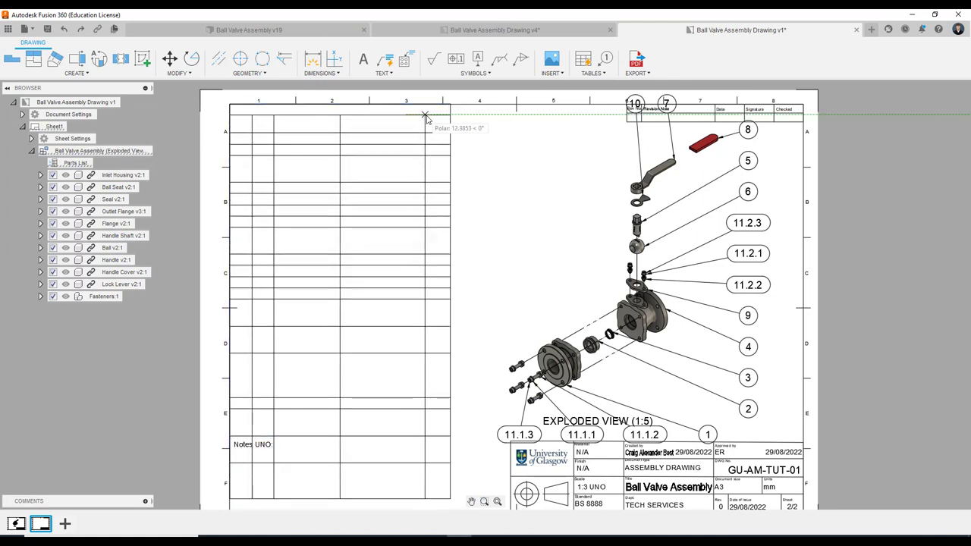
pyautogui.click(428, 115)
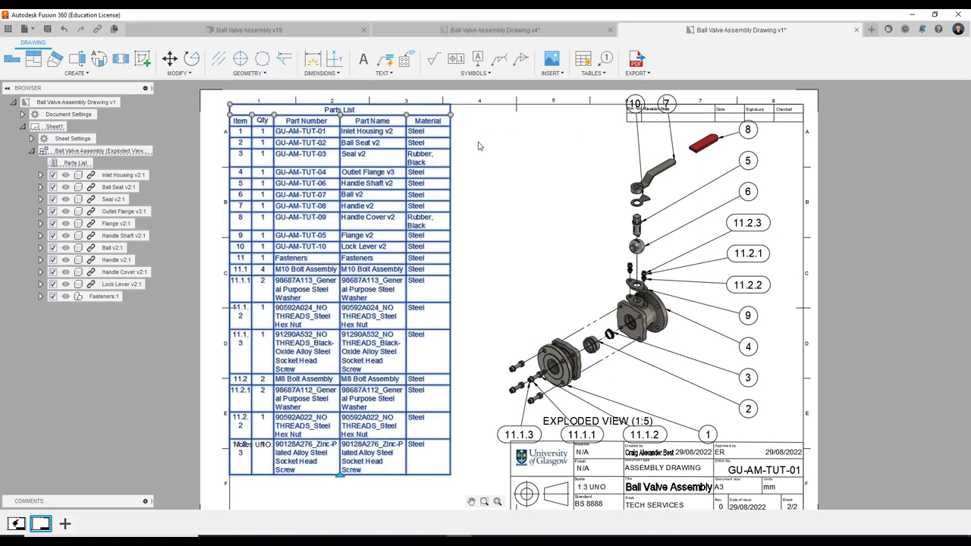
# Stretch the table's right edge wider and widen the Part Name and Part Number columns.
pyautogui.click(451, 115)
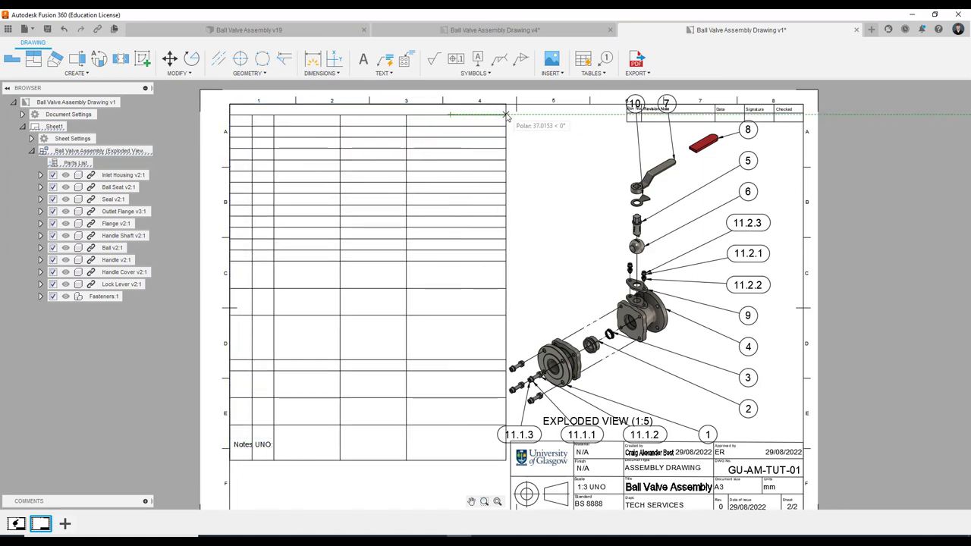
pyautogui.click(494, 115)
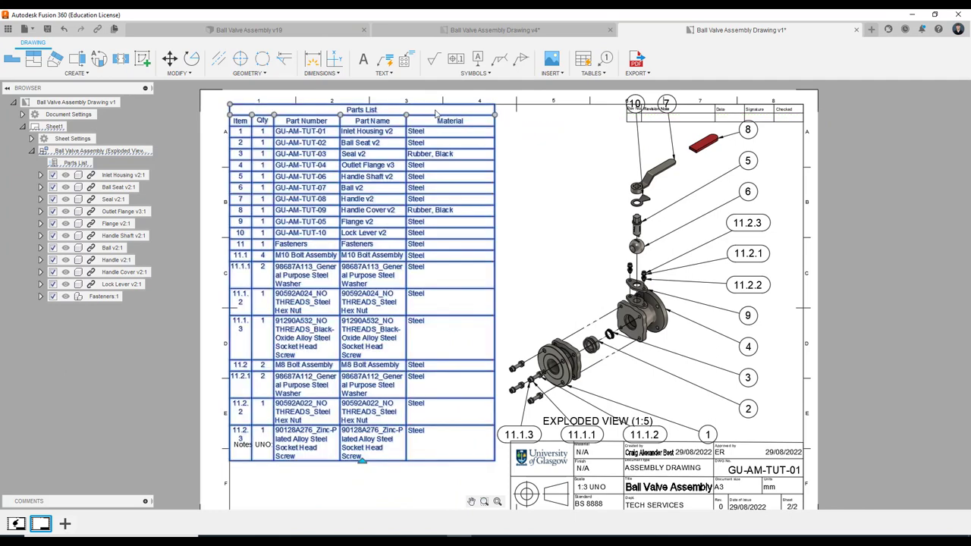
pyautogui.moveTo(407, 115); pyautogui.dragTo(435, 116)
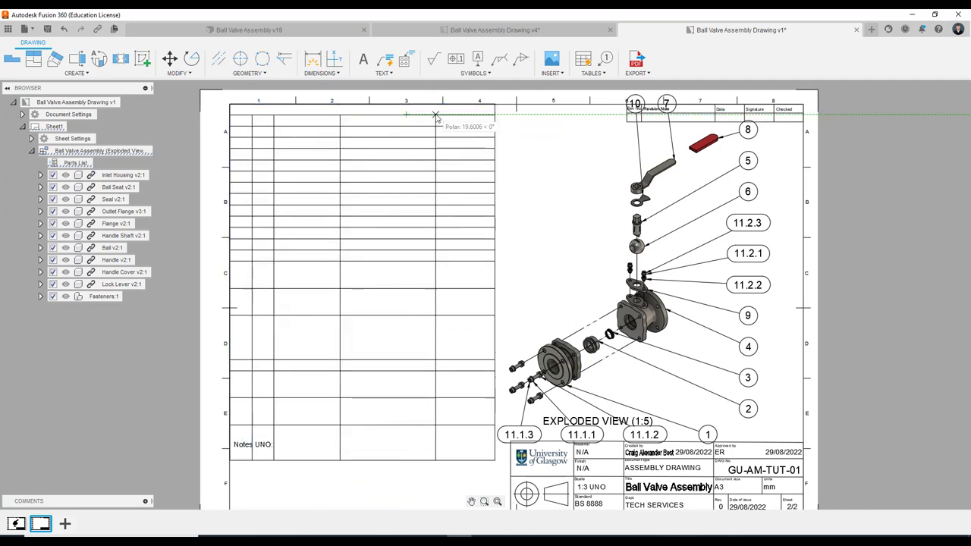
pyautogui.moveTo(339, 115); pyautogui.dragTo(352, 115)
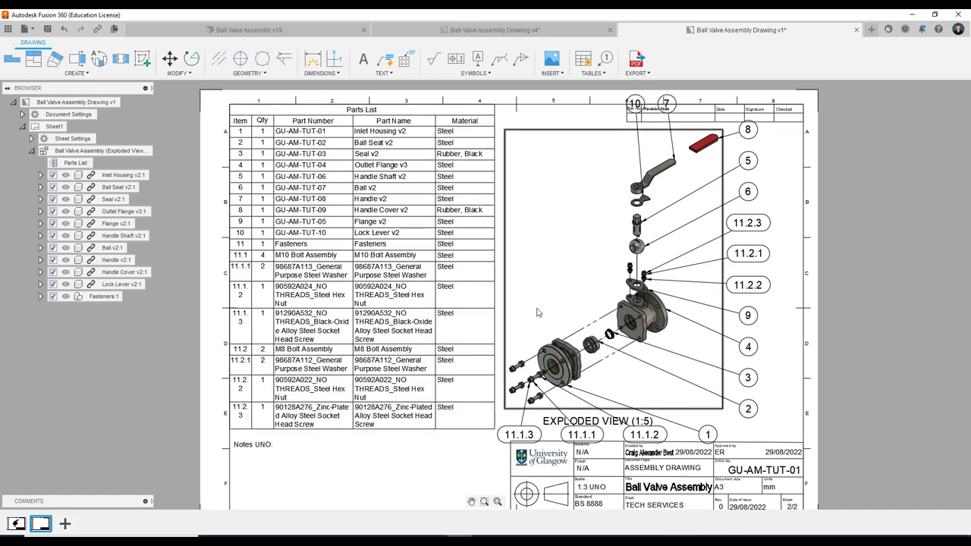
pyautogui.scroll(1, 619, 414)
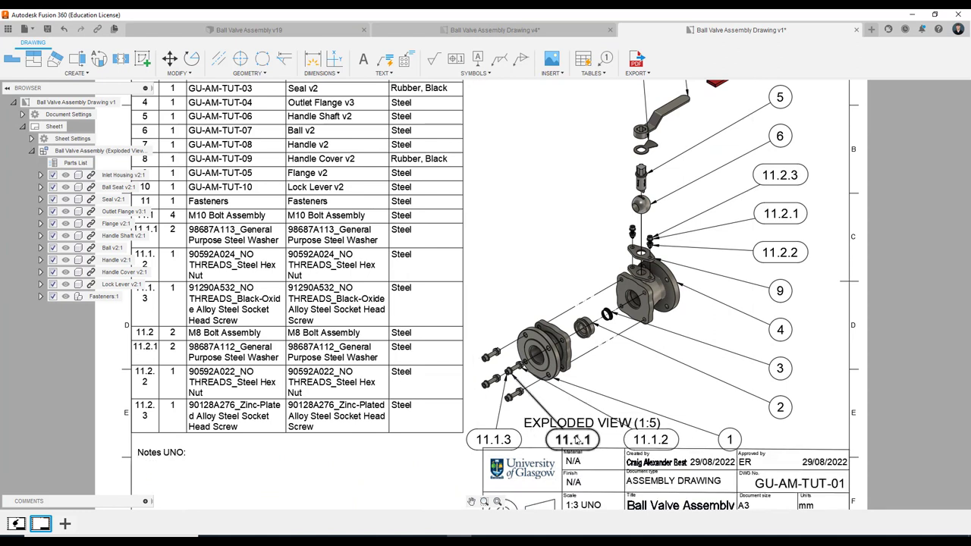
# Move balloon 11.1.3 above the bolts and balloon 11.1.1 left of the flange.
pyautogui.click(494, 444)
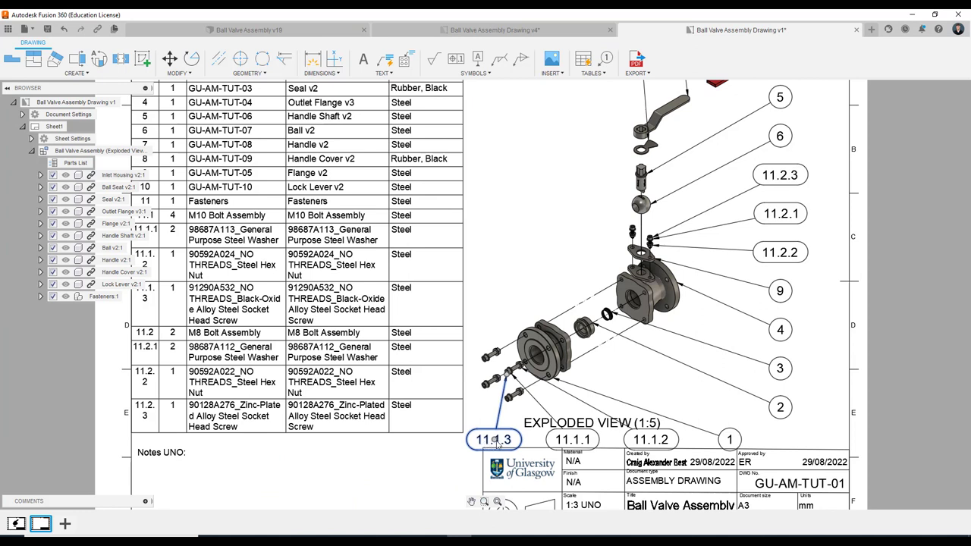
pyautogui.moveTo(497, 444); pyautogui.dragTo(503, 273)
pyautogui.click(501, 272)
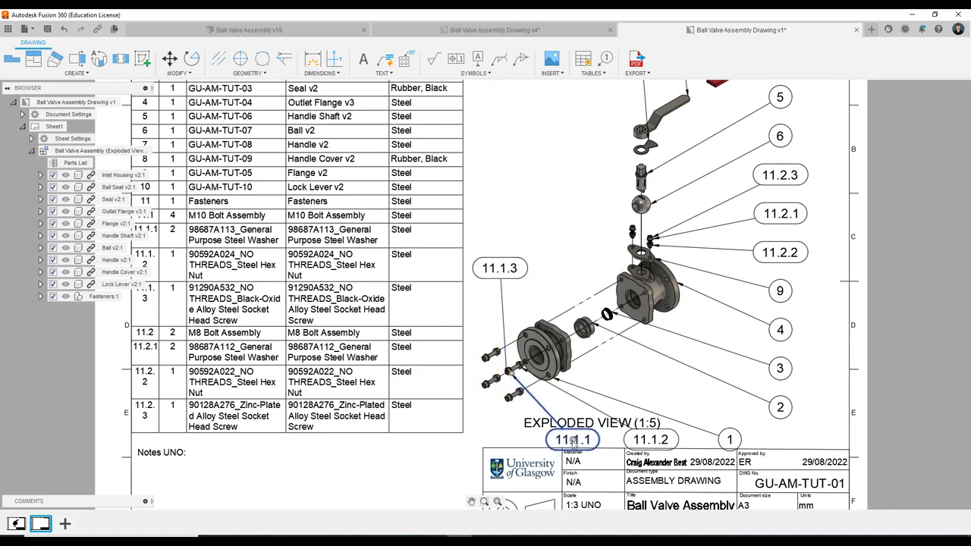
pyautogui.click(572, 440)
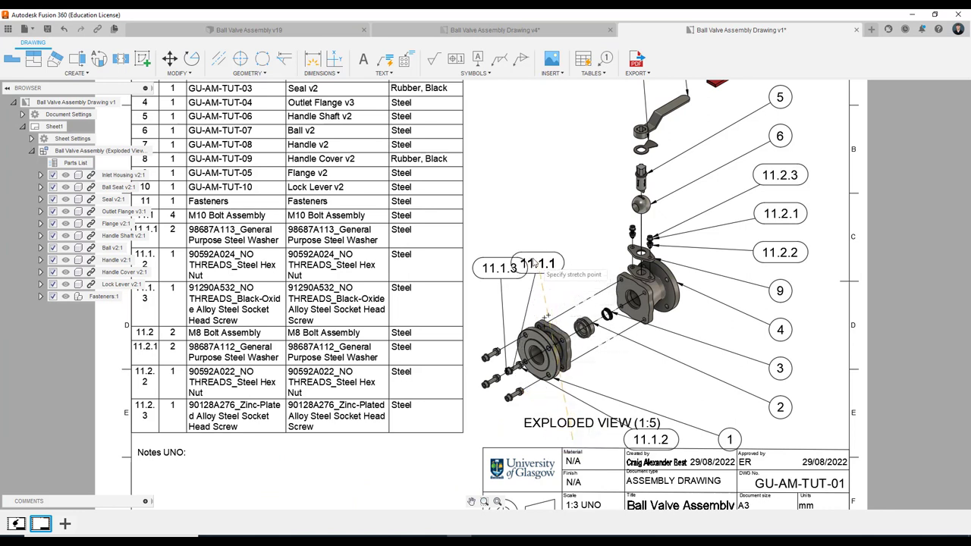
pyautogui.click(486, 319)
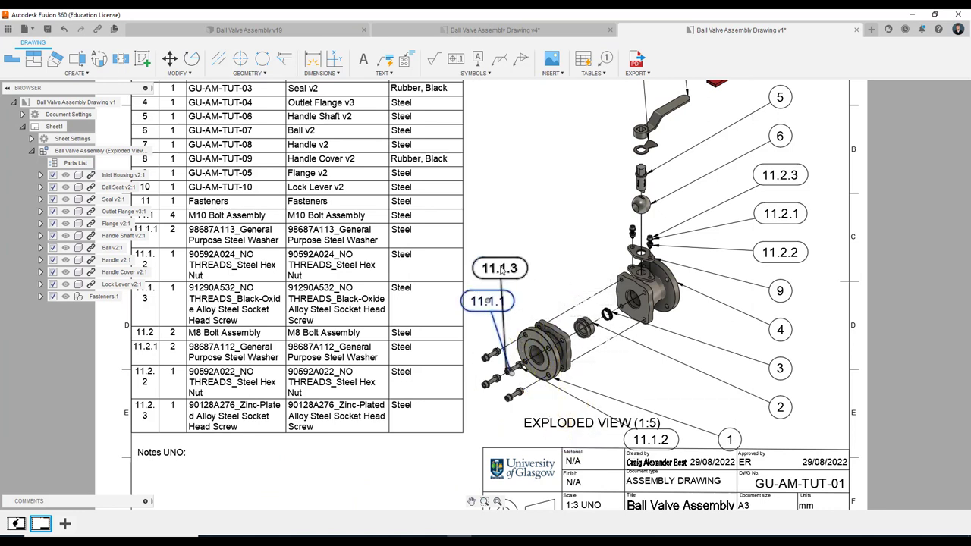
pyautogui.click(500, 269)
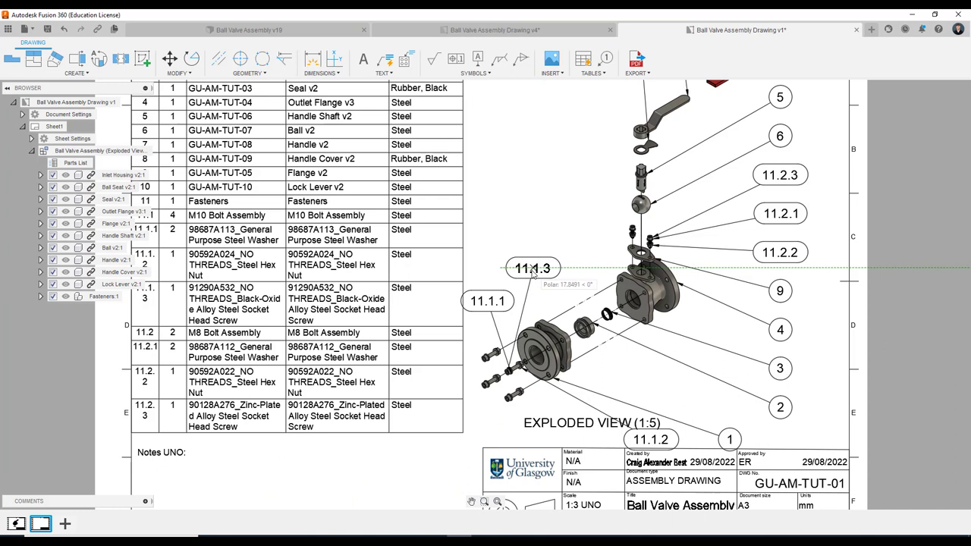
pyautogui.click(528, 275)
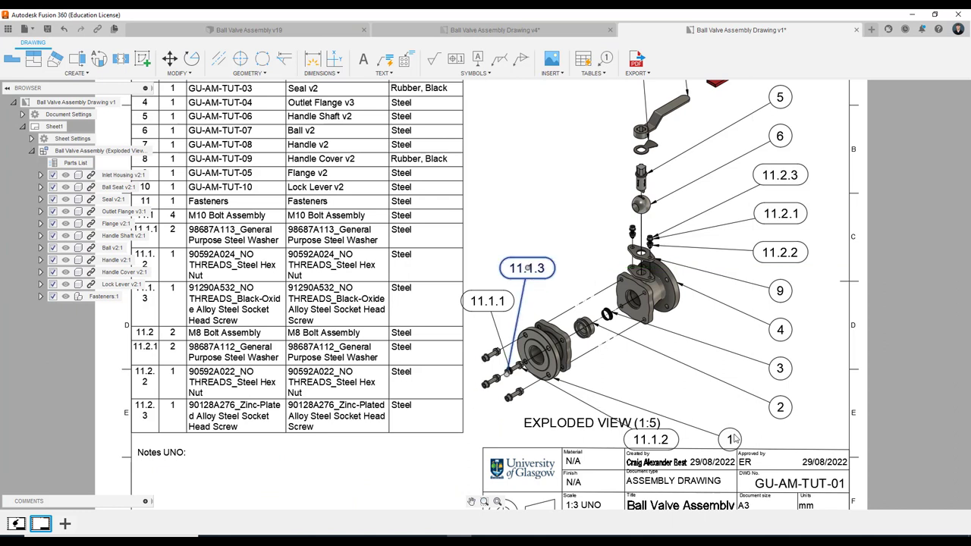
# Rearrange balloons 1, 11.1.2, 3 and 2 into tidier positions near the valve body.
pyautogui.click(730, 439)
pyautogui.click(716, 398)
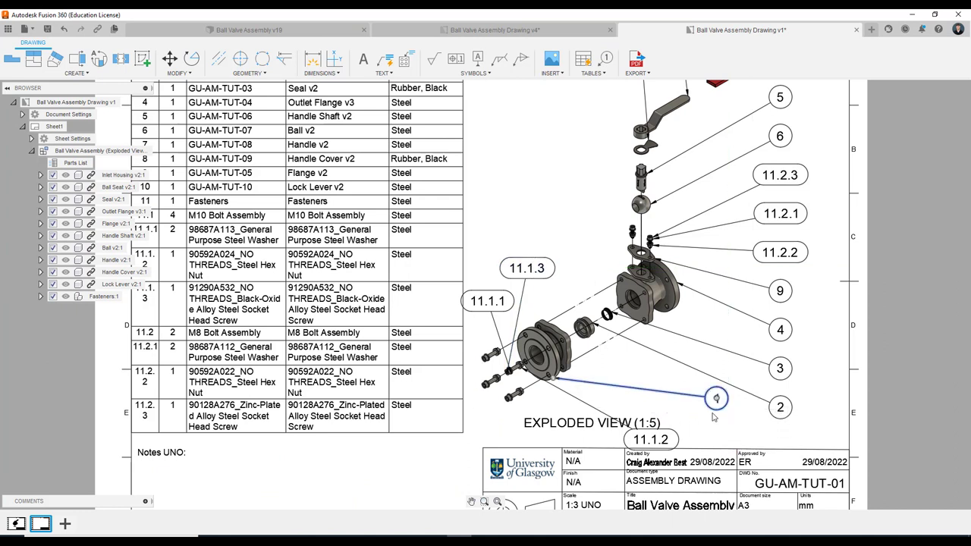
pyautogui.click(651, 440)
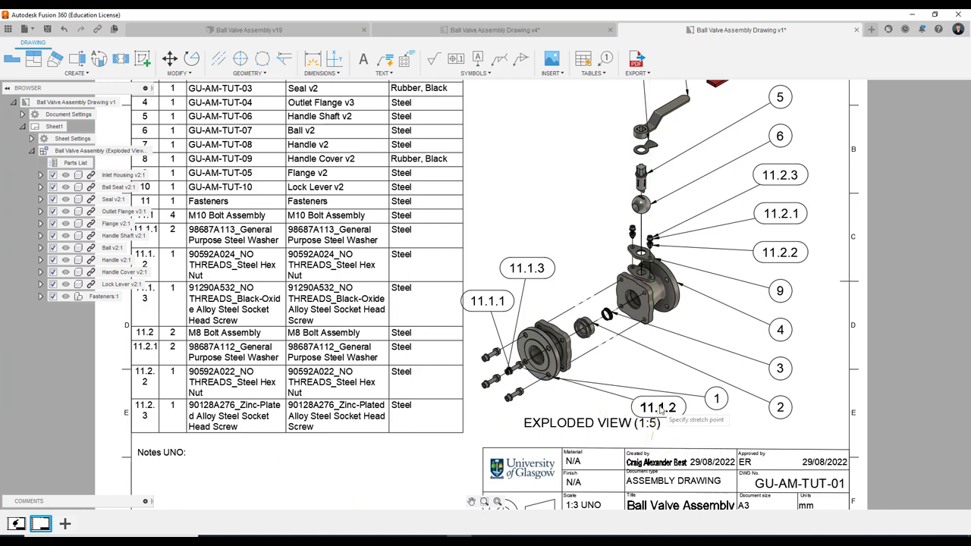
pyautogui.click(710, 426)
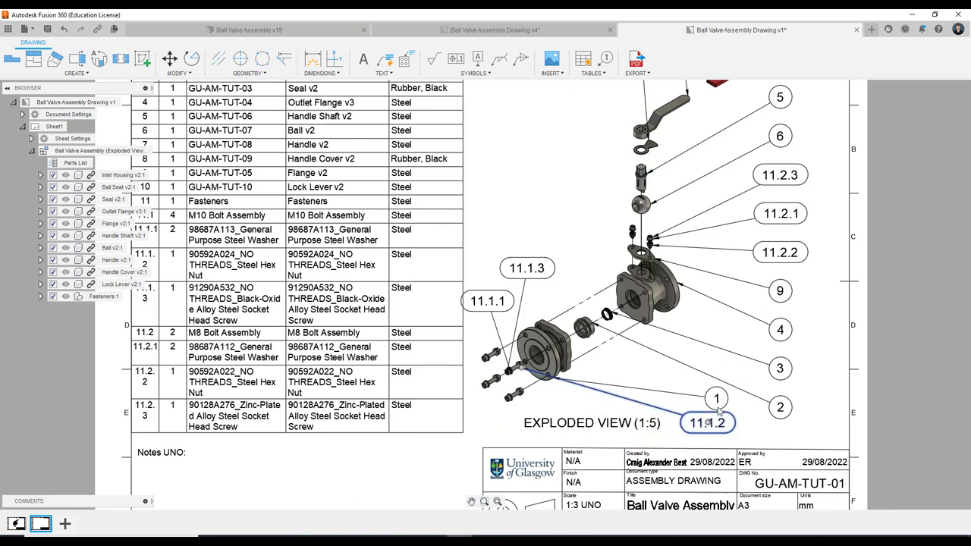
pyautogui.click(783, 370)
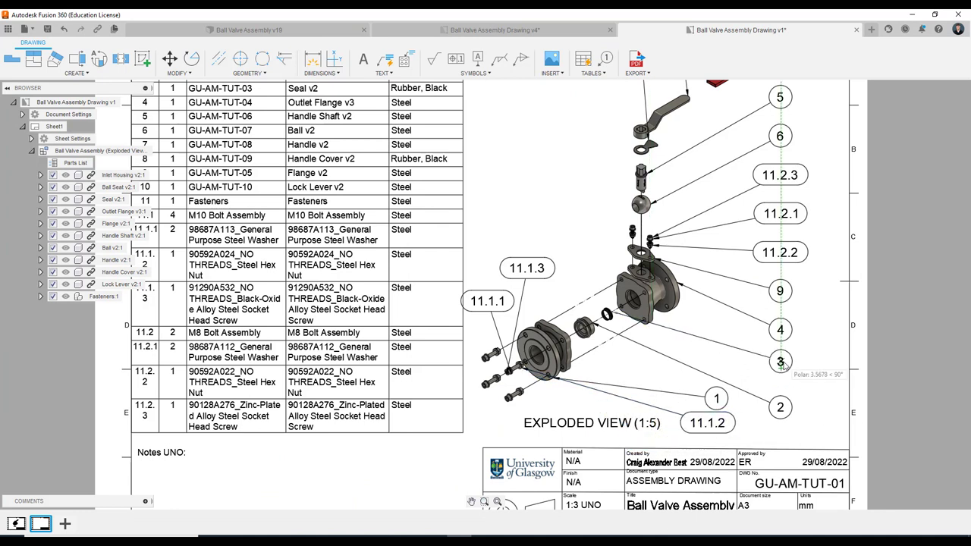
pyautogui.click(785, 364)
pyautogui.click(781, 408)
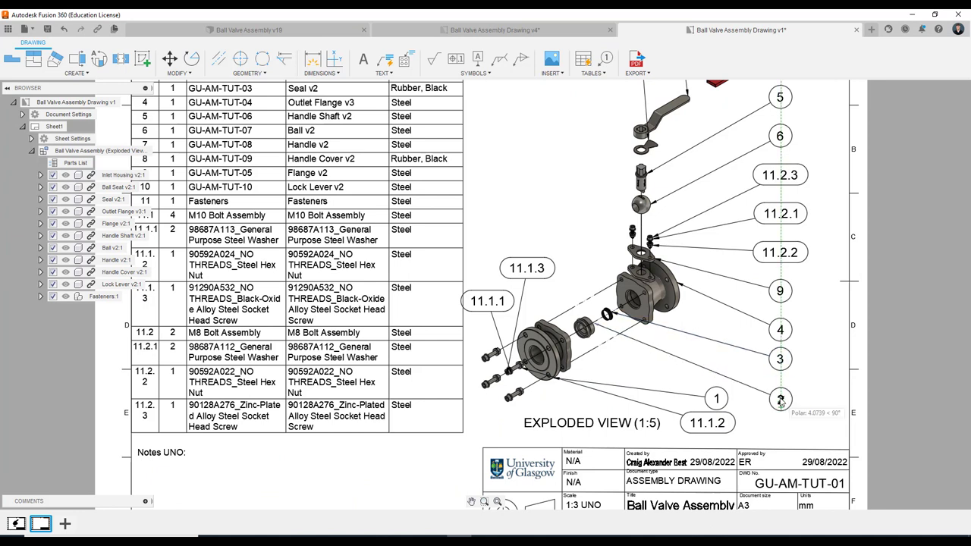
pyautogui.click(767, 390)
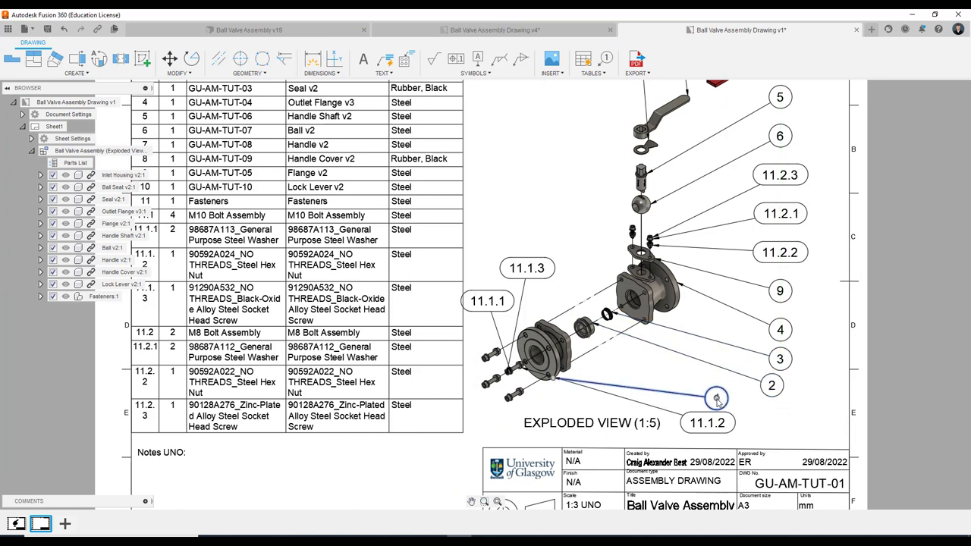
pyautogui.click(716, 398)
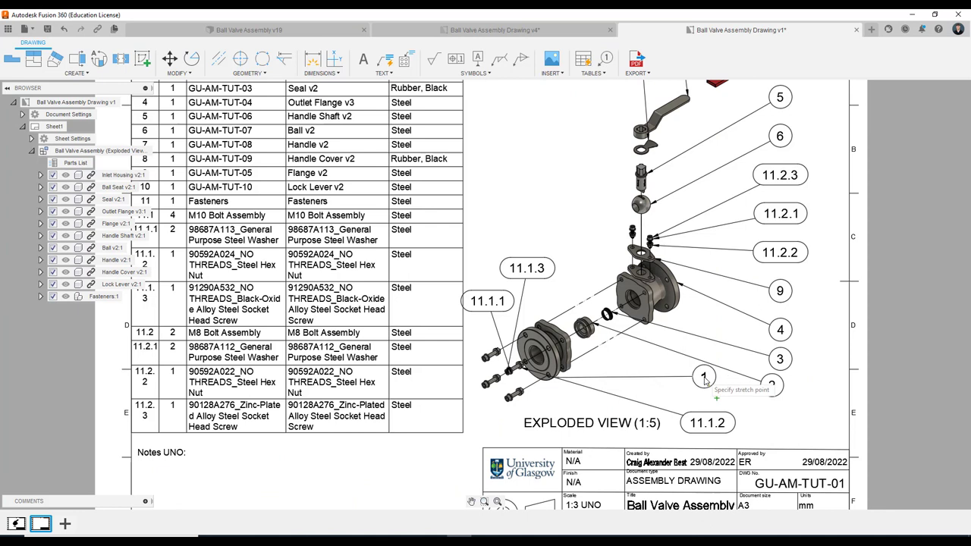
pyautogui.click(703, 376)
pyautogui.click(709, 422)
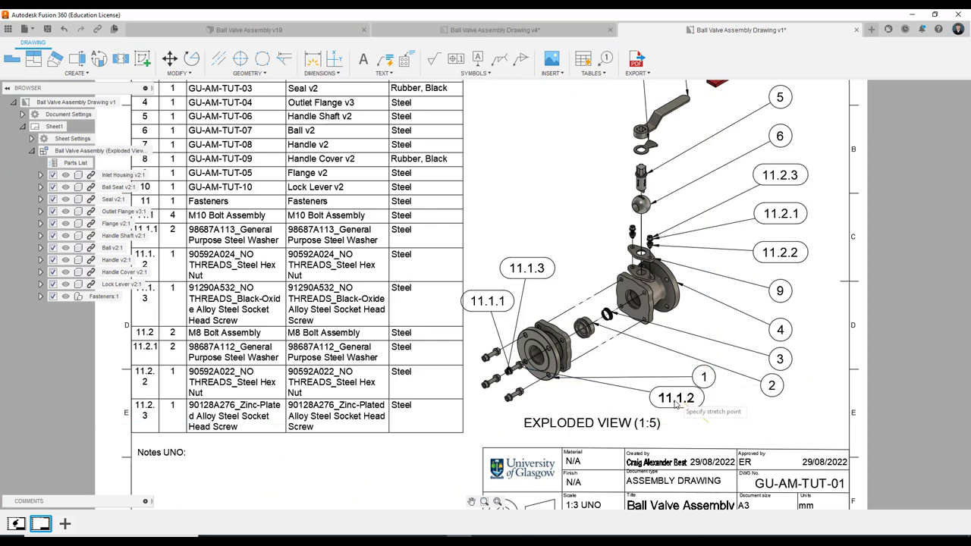
pyautogui.click(668, 403)
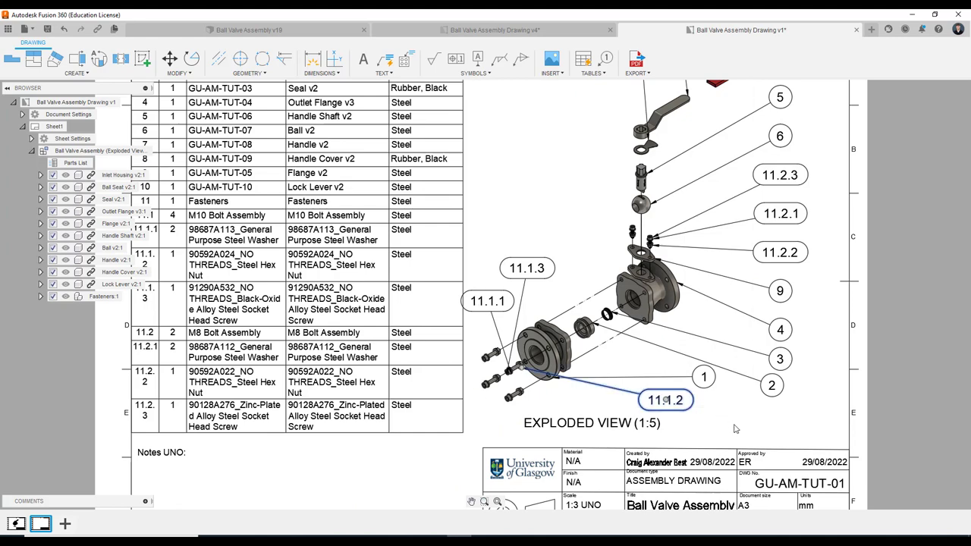
# Reattach balloon 1's leader to the flange edge.
pyautogui.scroll(3, 581, 390)
pyautogui.scroll(2, 580, 390)
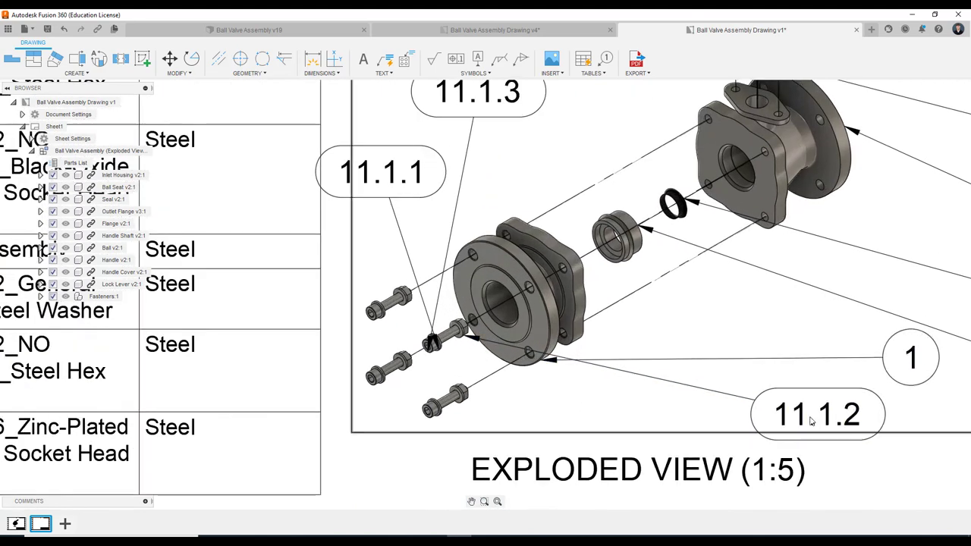
pyautogui.moveTo(800, 420); pyautogui.dragTo(709, 426, button='middle')
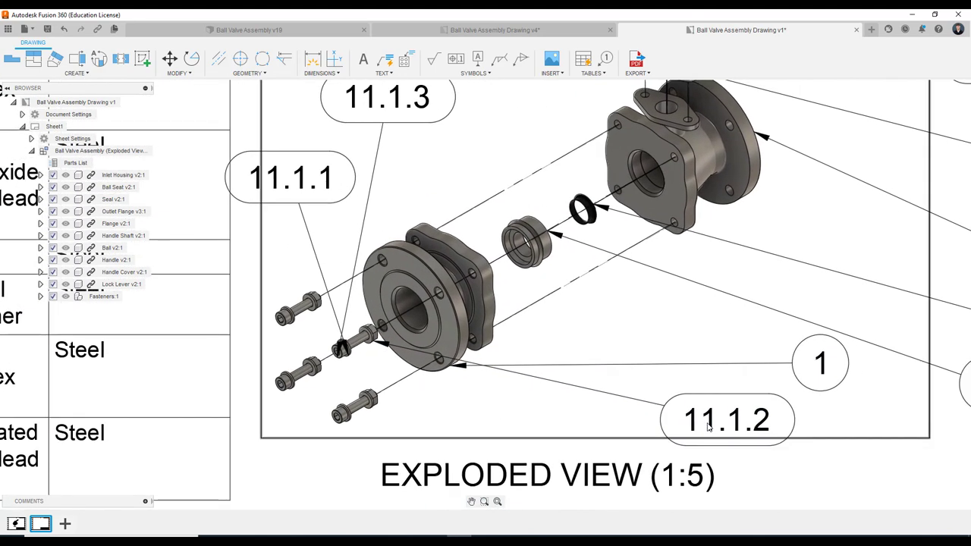
pyautogui.scroll(-3, 708, 426)
pyautogui.scroll(-2, 720, 421)
pyautogui.scroll(-1, 740, 413)
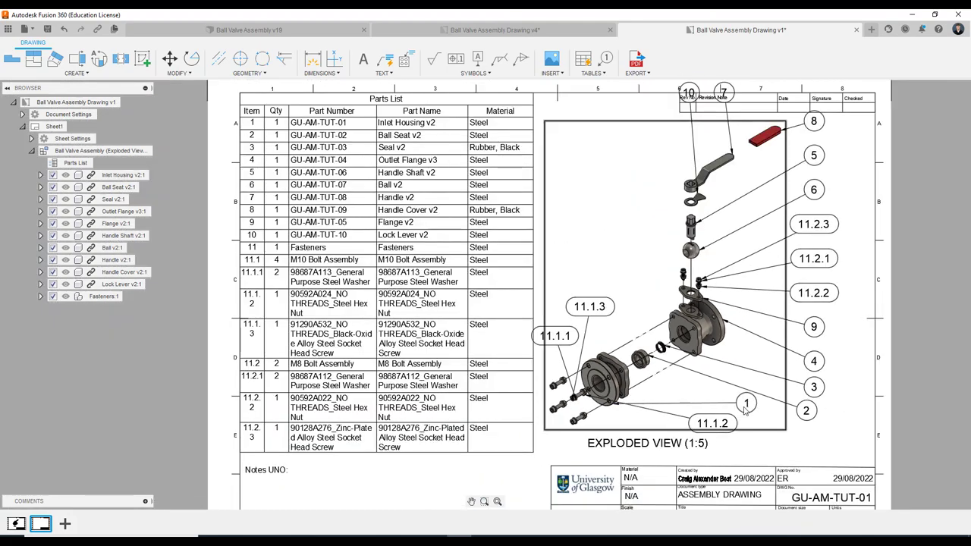
pyautogui.scroll(4, 618, 422)
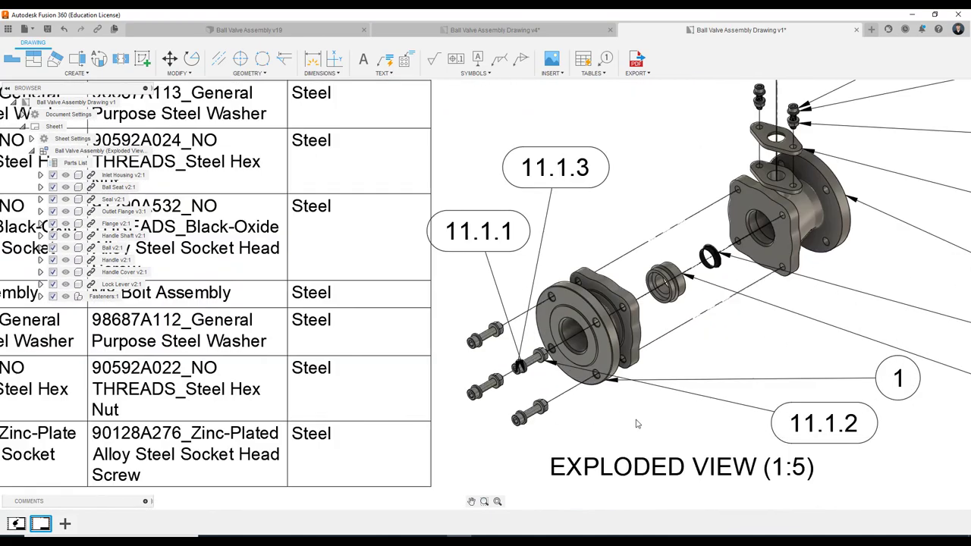
pyautogui.scroll(-2, 606, 341)
pyautogui.moveTo(531, 376); pyautogui.dragTo(416, 378, button='middle')
pyautogui.scroll(2, 416, 378)
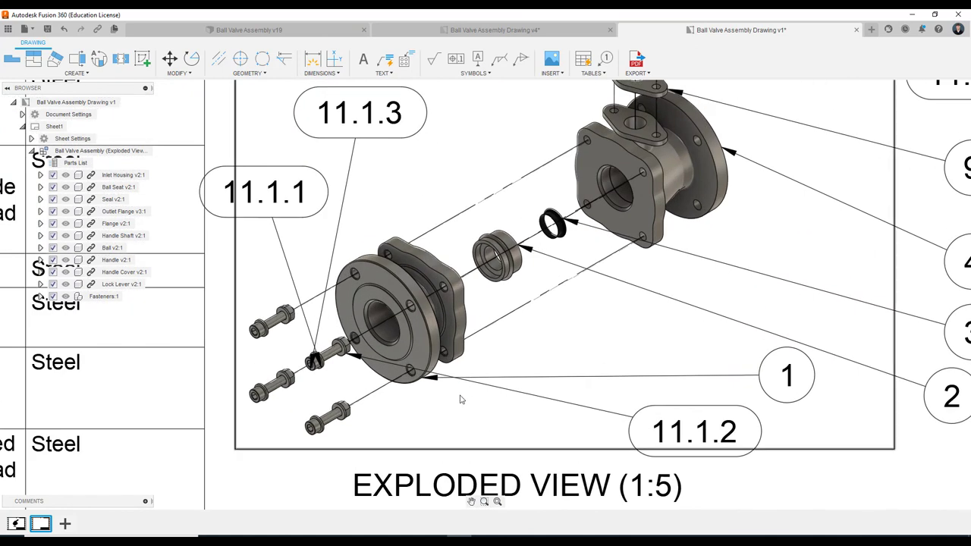
pyautogui.scroll(2, 416, 377)
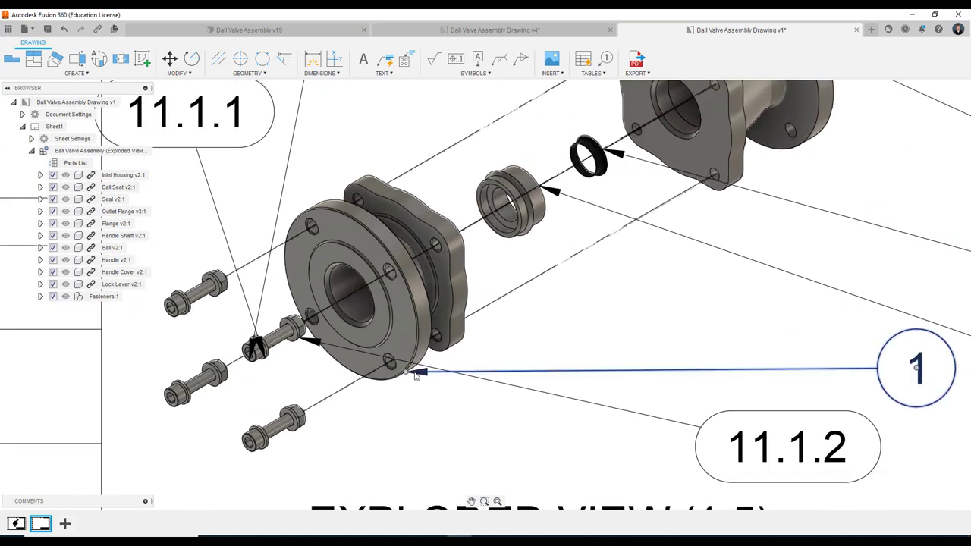
pyautogui.click(406, 375)
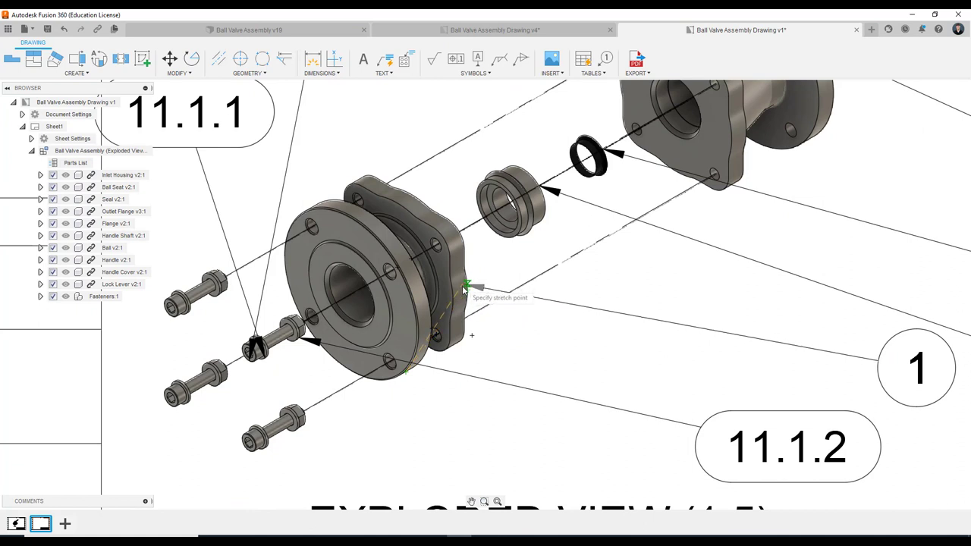
pyautogui.press('Escape')
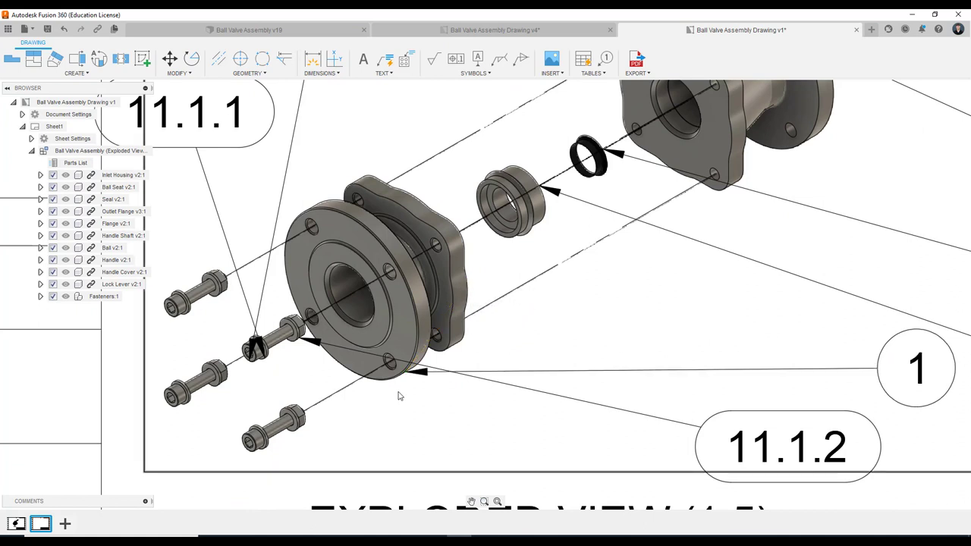
pyautogui.click(408, 374)
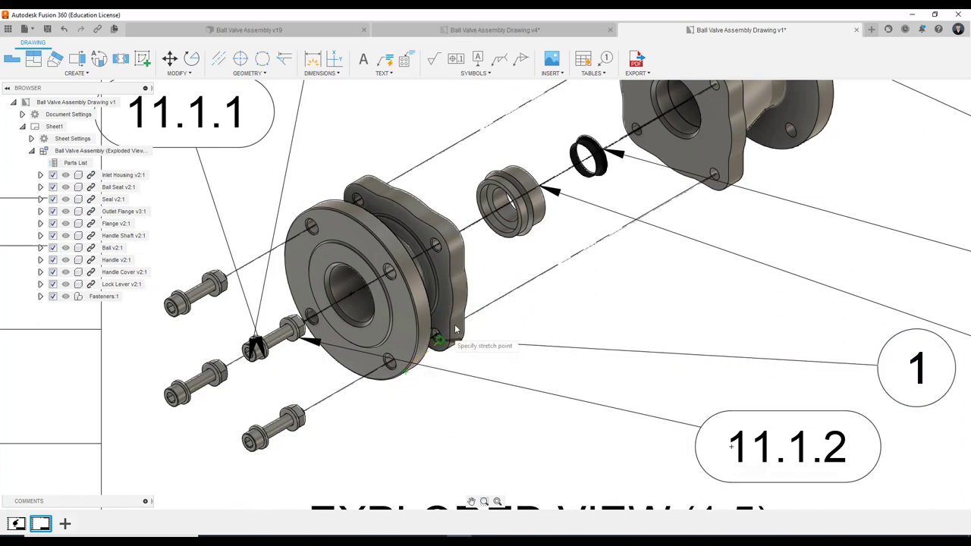
pyautogui.click(468, 291)
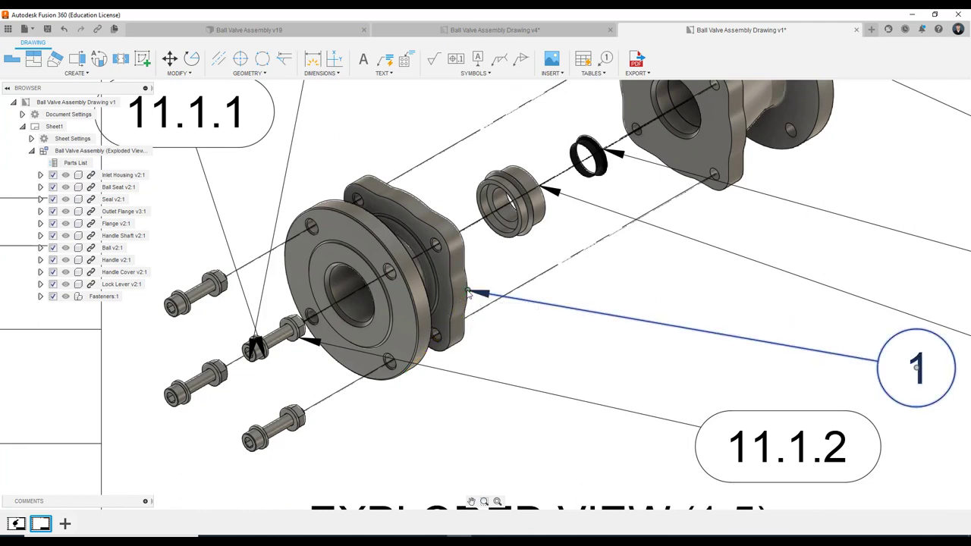
# Nudge balloon 1 slightly downward.
pyautogui.scroll(-2, 592, 322)
pyautogui.scroll(-3, 601, 328)
pyautogui.scroll(-2, 601, 328)
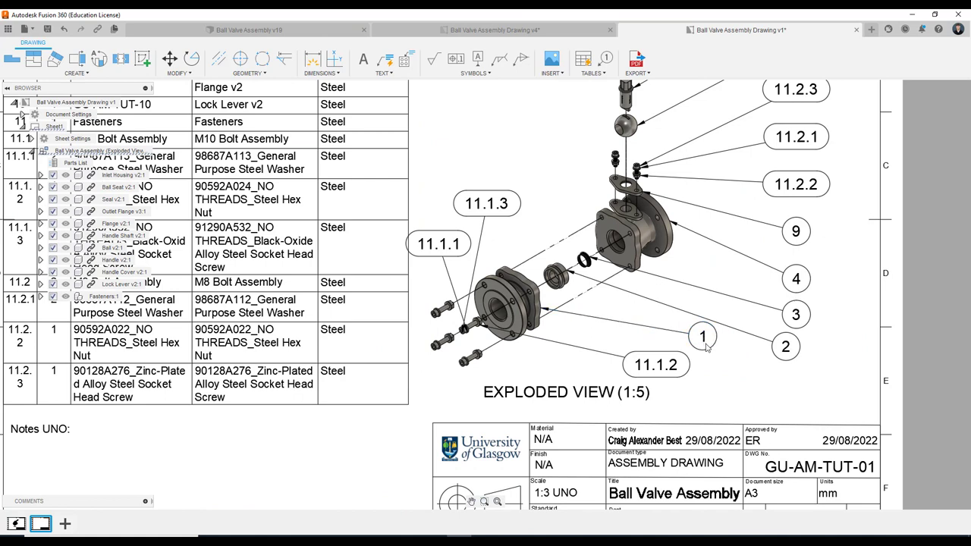
pyautogui.moveTo(702, 337); pyautogui.dragTo(706, 348)
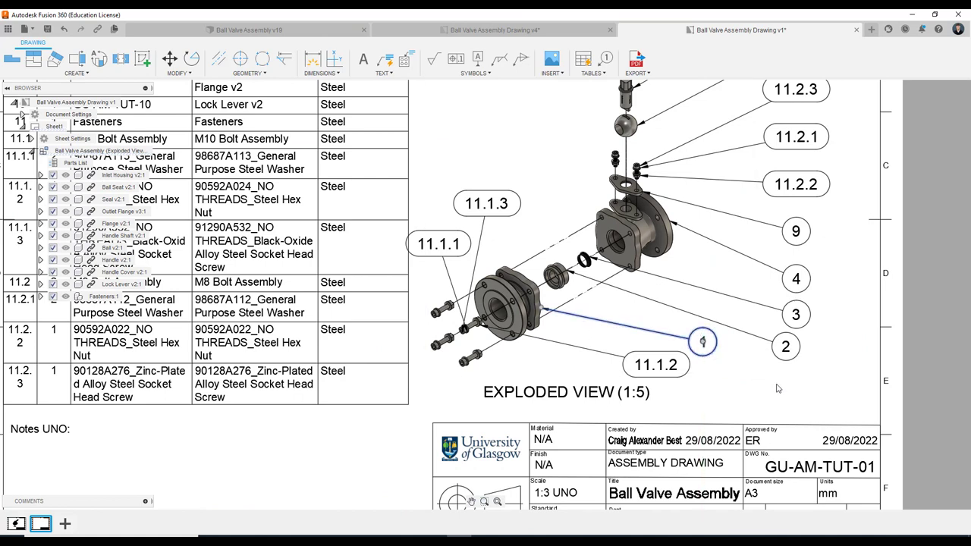
pyautogui.scroll(-2, 815, 337)
pyautogui.moveTo(816, 337); pyautogui.dragTo(784, 363, button='middle')
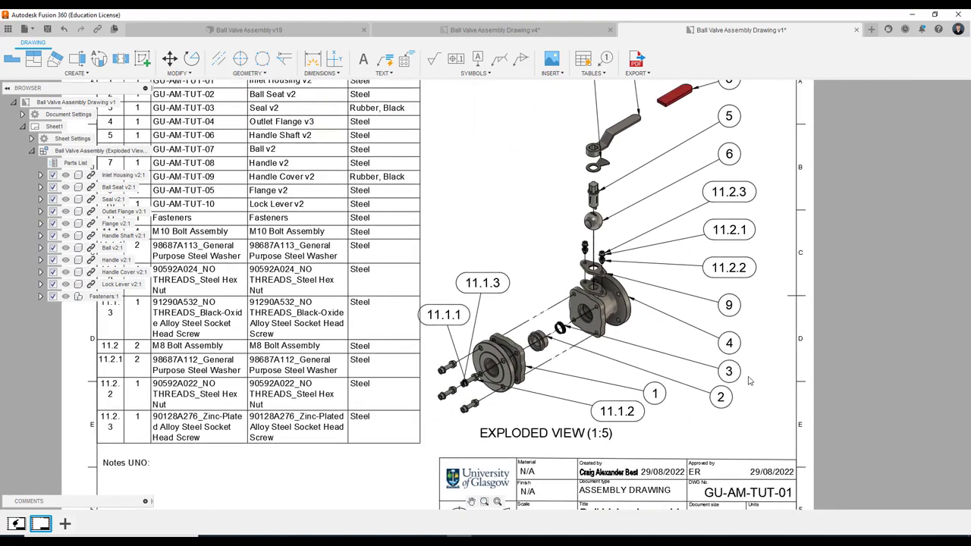
pyautogui.scroll(2, 475, 367)
pyautogui.scroll(3, 475, 367)
pyautogui.scroll(2, 476, 365)
pyautogui.scroll(-3, 477, 366)
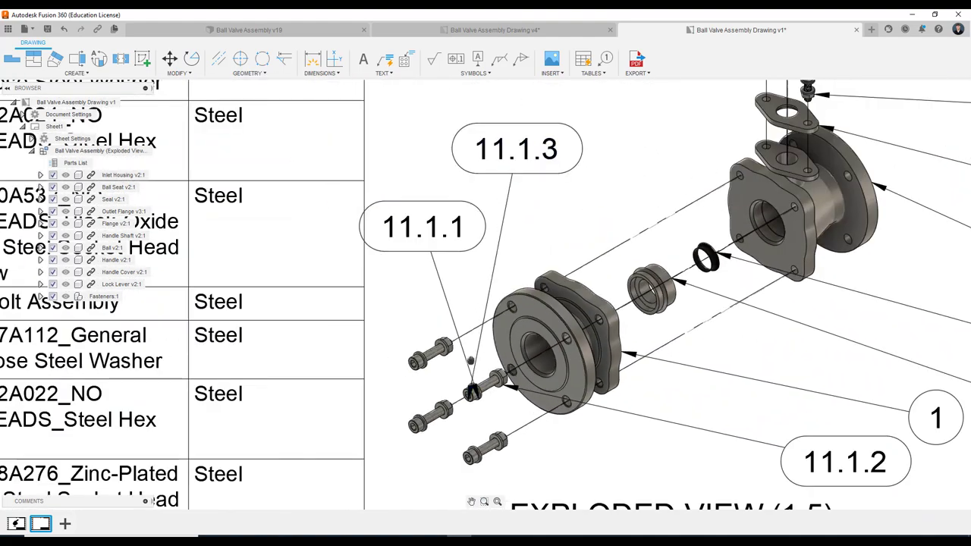
pyautogui.scroll(-1, 442, 278)
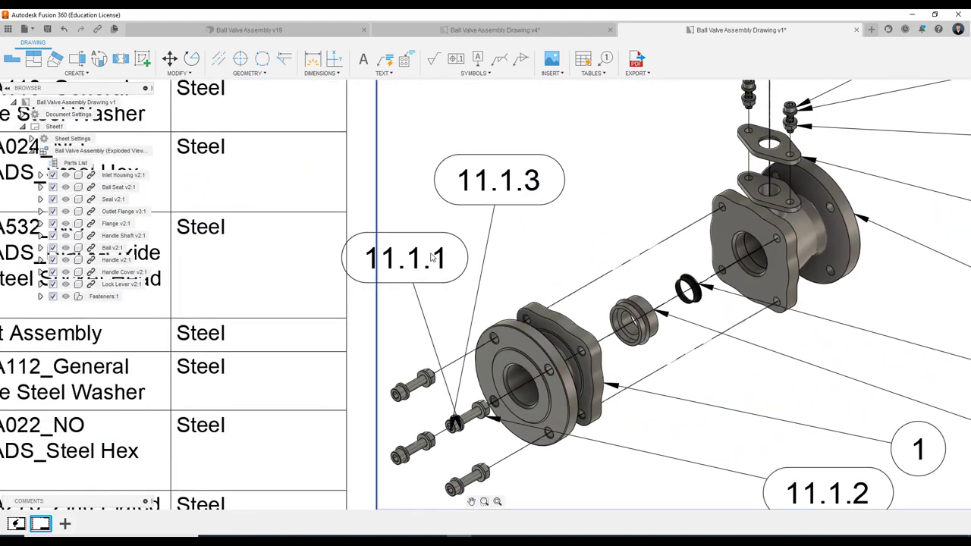
# Restack balloons 11.1.1 and 11.1.3 one above the other beside the inlet flange bolts.
pyautogui.click(431, 258)
pyautogui.click(431, 258)
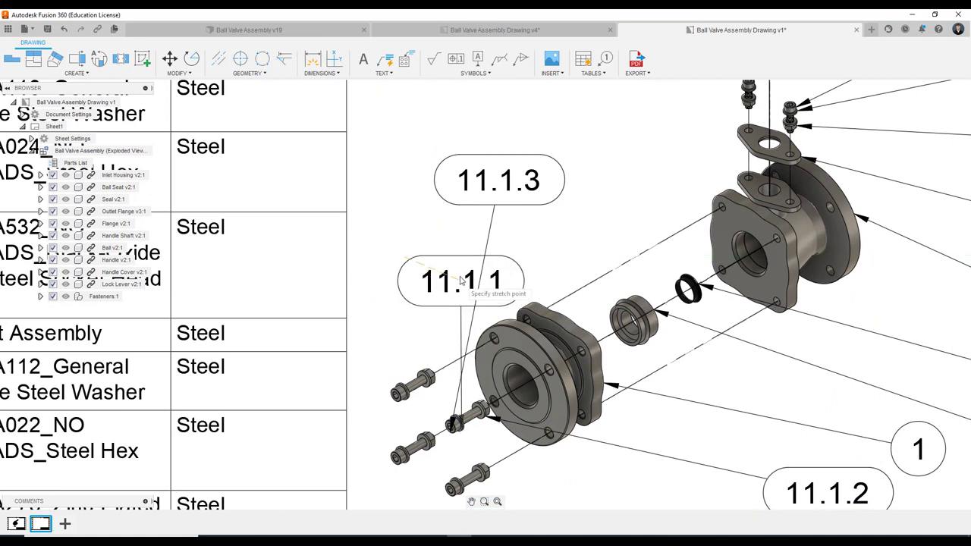
pyautogui.click(477, 248)
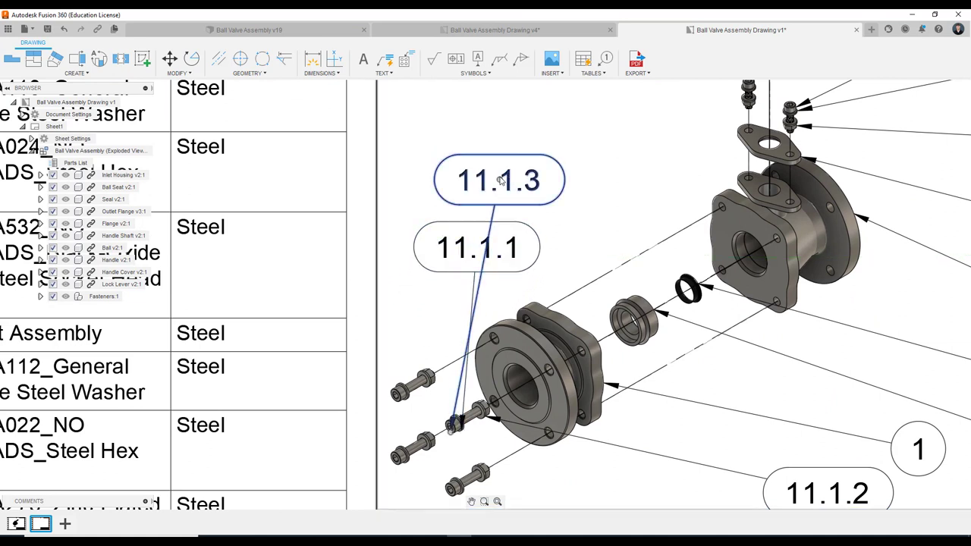
pyautogui.moveTo(500, 179); pyautogui.dragTo(439, 222)
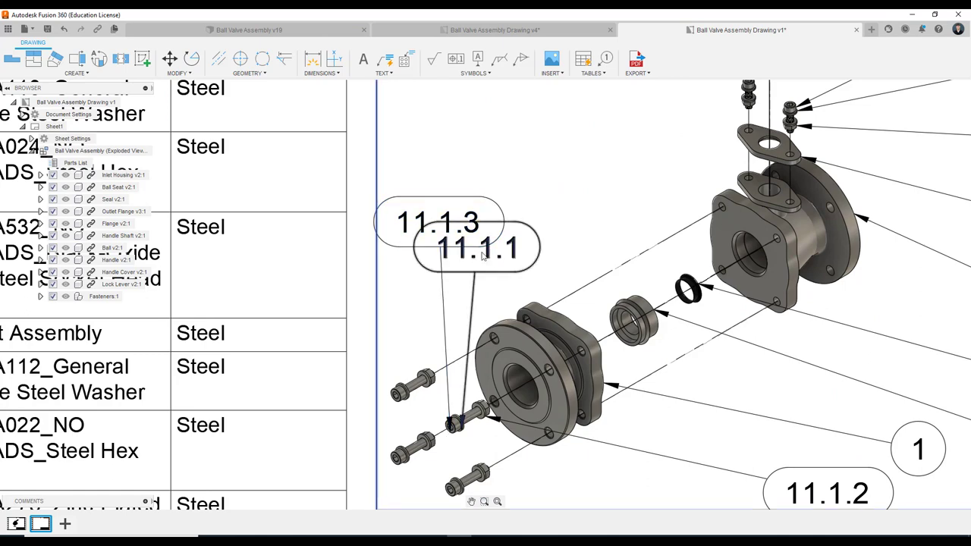
pyautogui.scroll(-3, 476, 260)
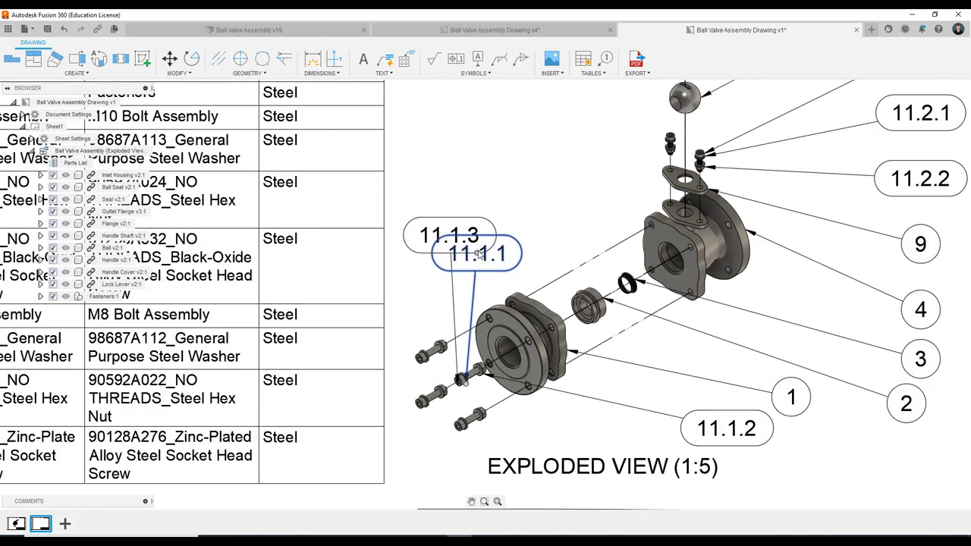
pyautogui.moveTo(476, 260)
pyautogui.mouseDown()
pyautogui.moveTo(526, 259)
pyautogui.moveTo(466, 282)
pyautogui.mouseUp()
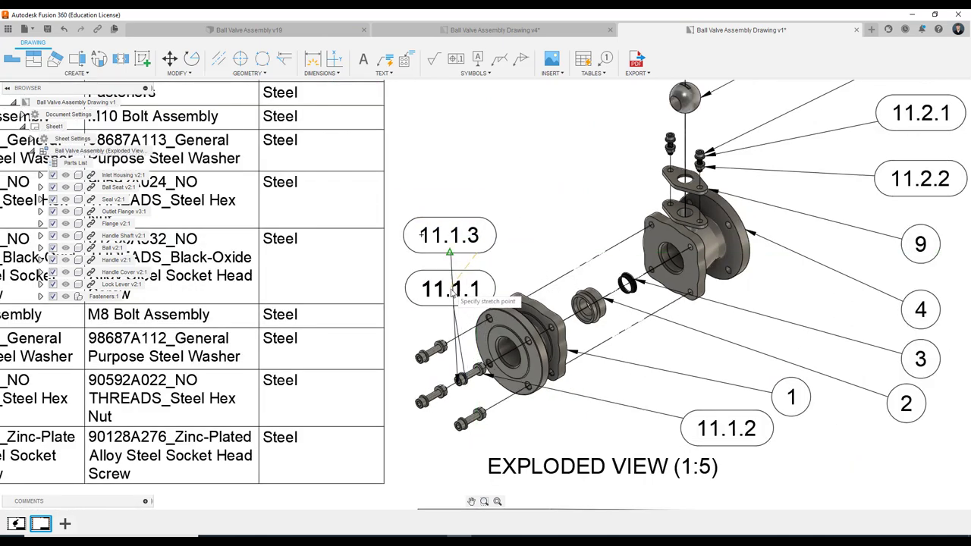
pyautogui.scroll(3, 458, 346)
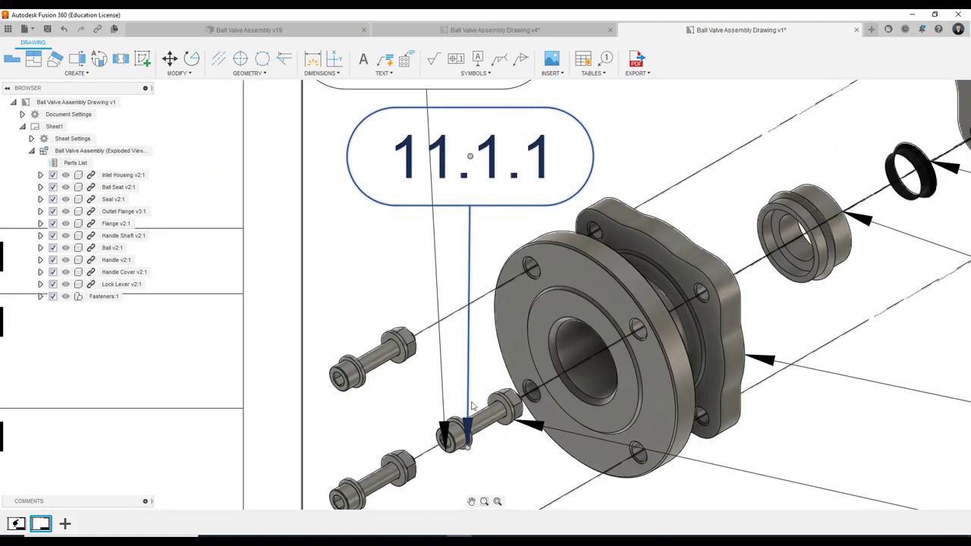
# Re-point the two balloon leaders so each lands on its own bolt, one on the upper bolt.
pyautogui.scroll(2, 464, 446)
pyautogui.click(464, 453)
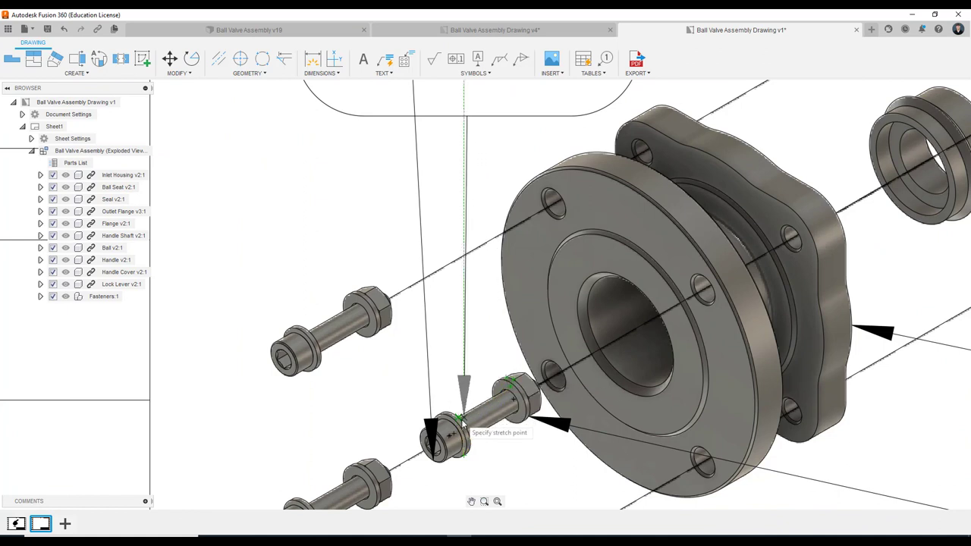
pyautogui.click(457, 424)
pyautogui.press('Escape')
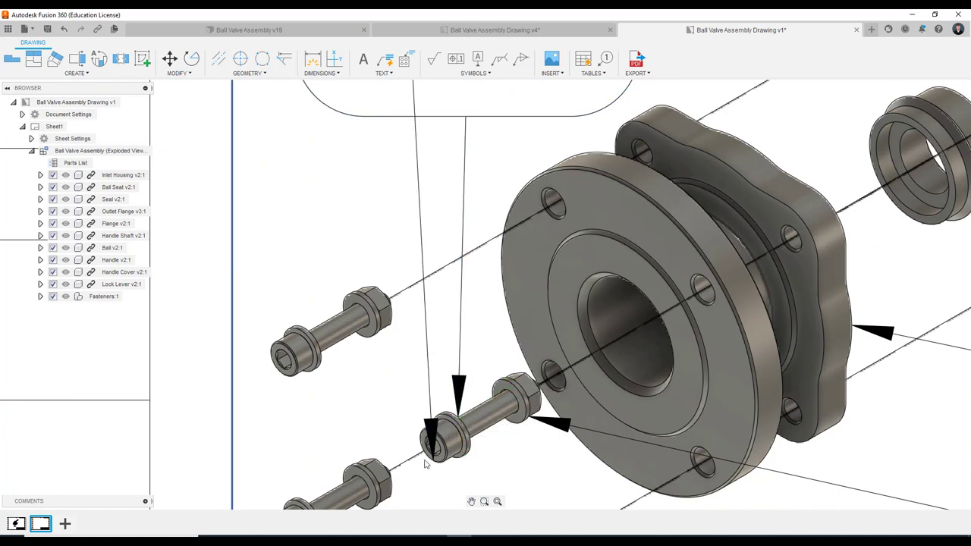
pyautogui.click(430, 446)
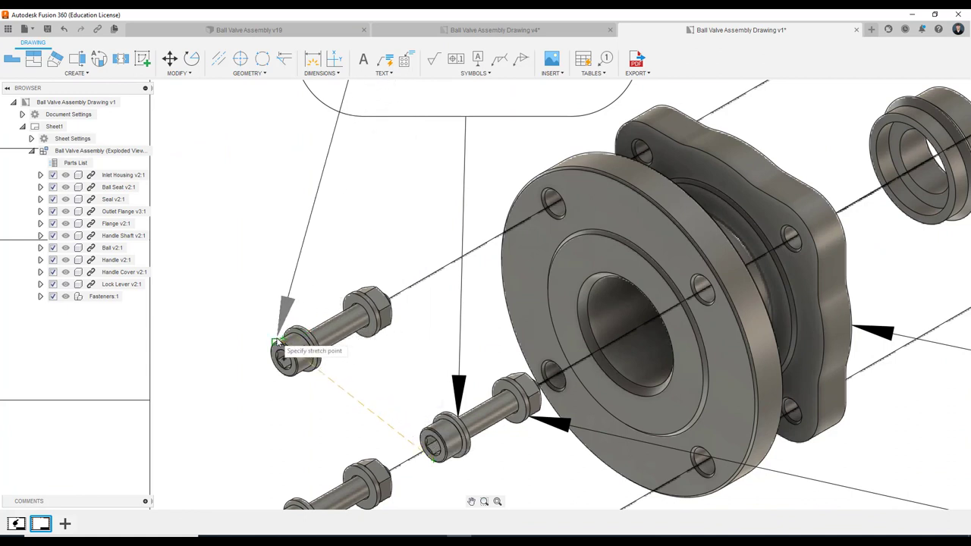
pyautogui.click(281, 339)
# Shift balloon 11.1.3 left and line balloon 11.1.1 up vertically beneath it.
pyautogui.scroll(-5, 283, 339)
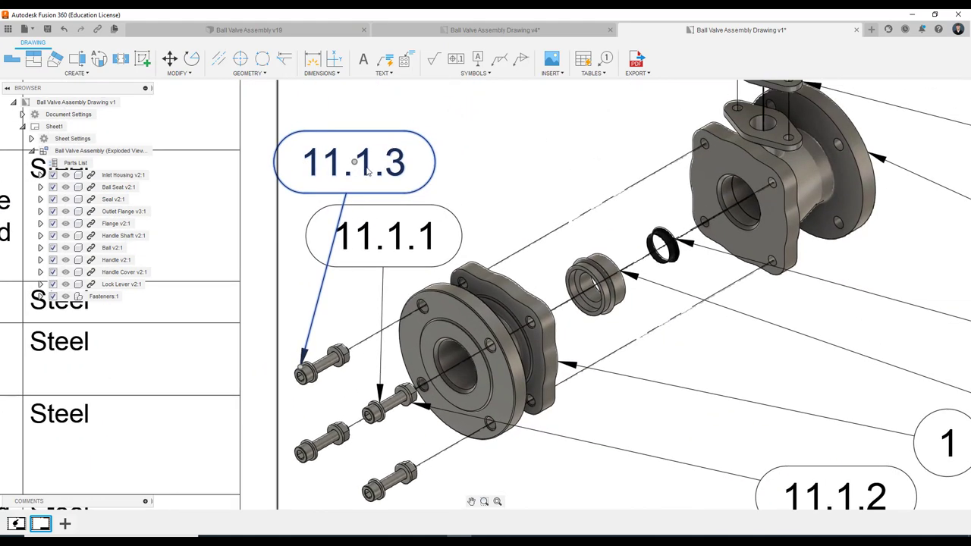
pyautogui.click(356, 163)
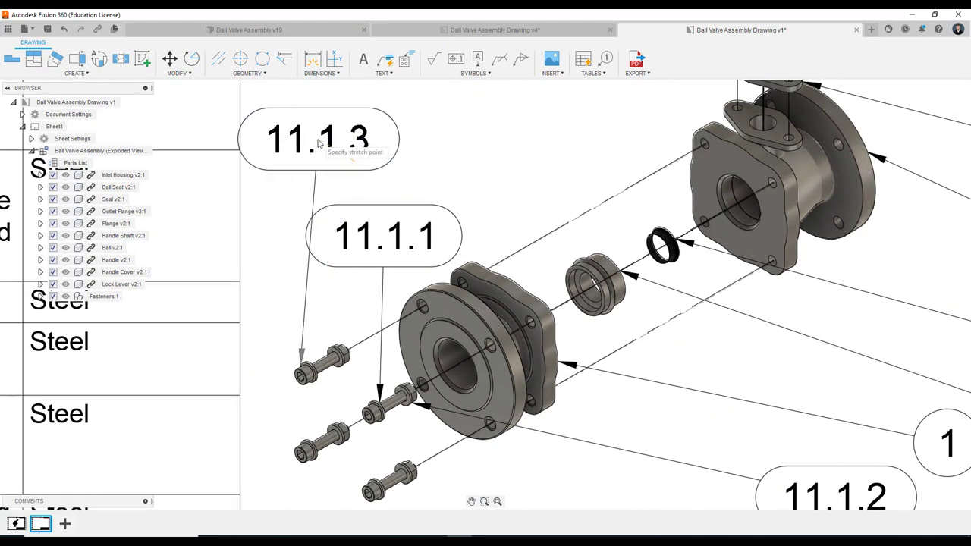
pyautogui.click(316, 146)
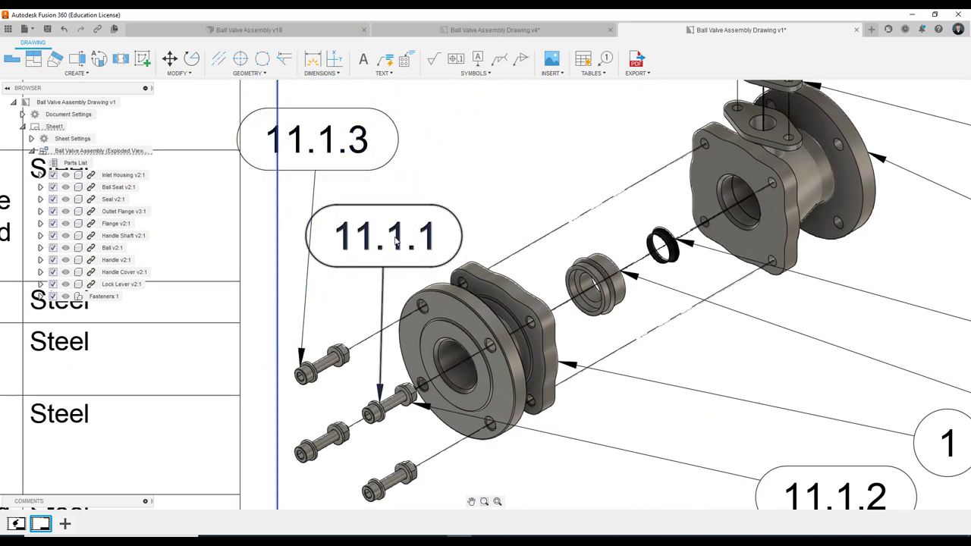
pyautogui.click(386, 241)
pyautogui.click(386, 241)
pyautogui.click(406, 220)
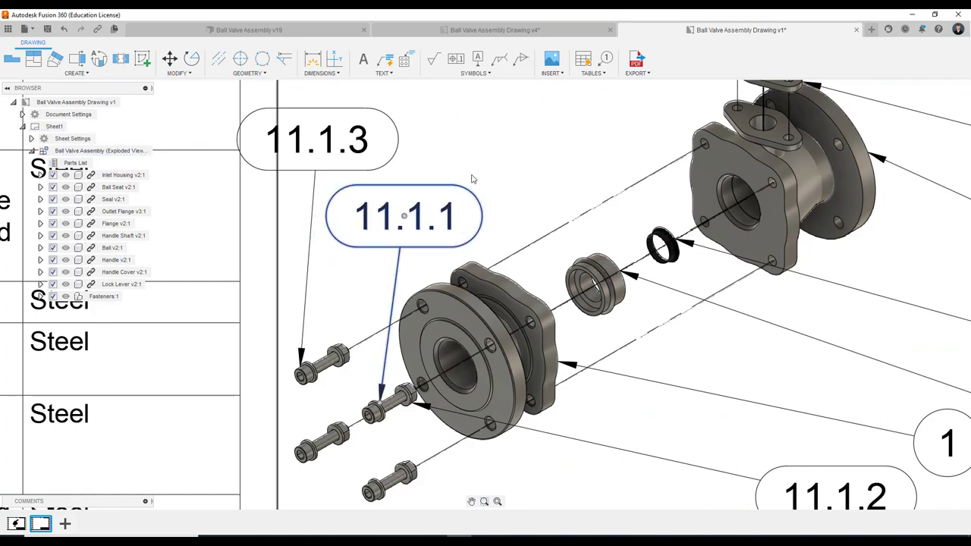
pyautogui.click(513, 136)
# Move balloon 10 off the revision table to clear space beside the lock lever.
pyautogui.scroll(-3, 328, 155)
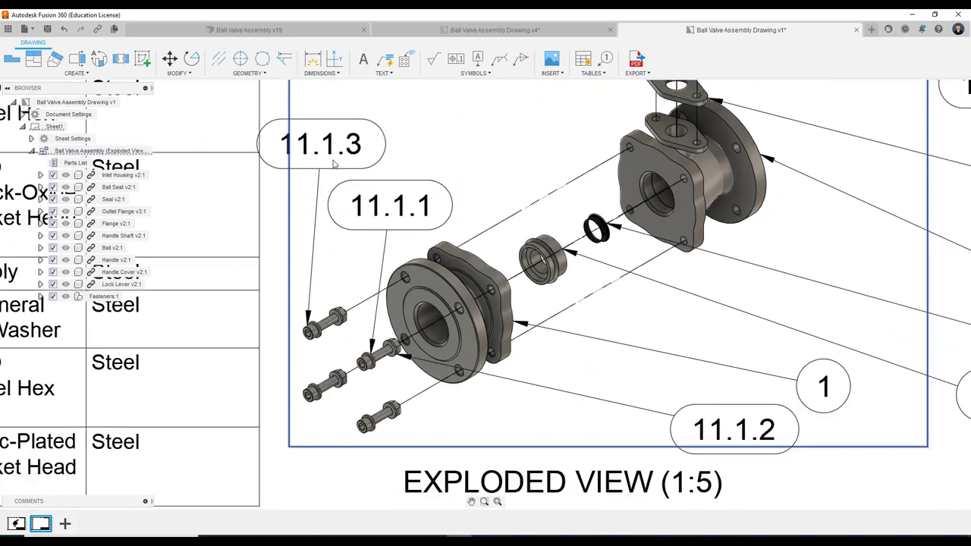
pyautogui.scroll(-2, 328, 155)
pyautogui.moveTo(329, 155); pyautogui.dragTo(434, 182, button='middle')
pyautogui.scroll(-1, 251, 219)
pyautogui.scroll(-2, 251, 218)
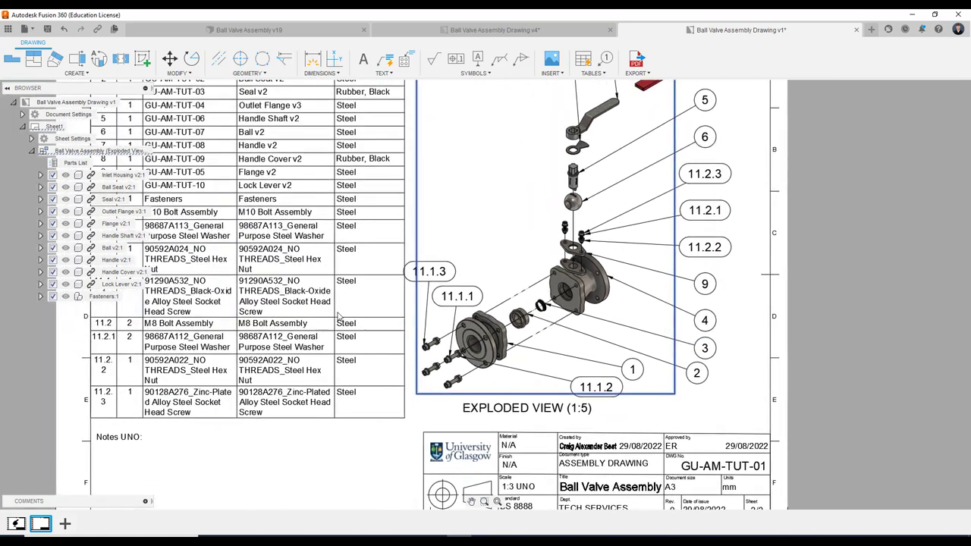
pyautogui.scroll(2, 207, 301)
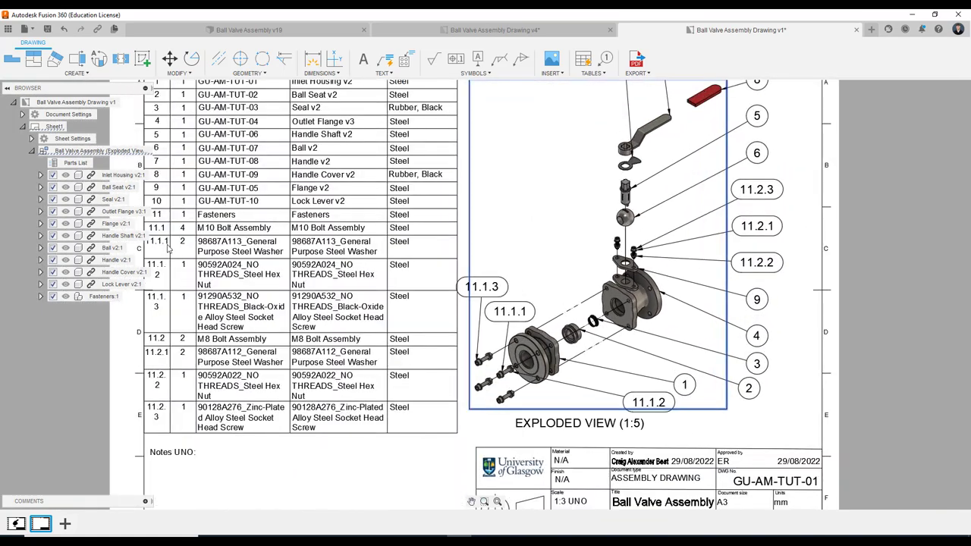
pyautogui.scroll(-2, 171, 272)
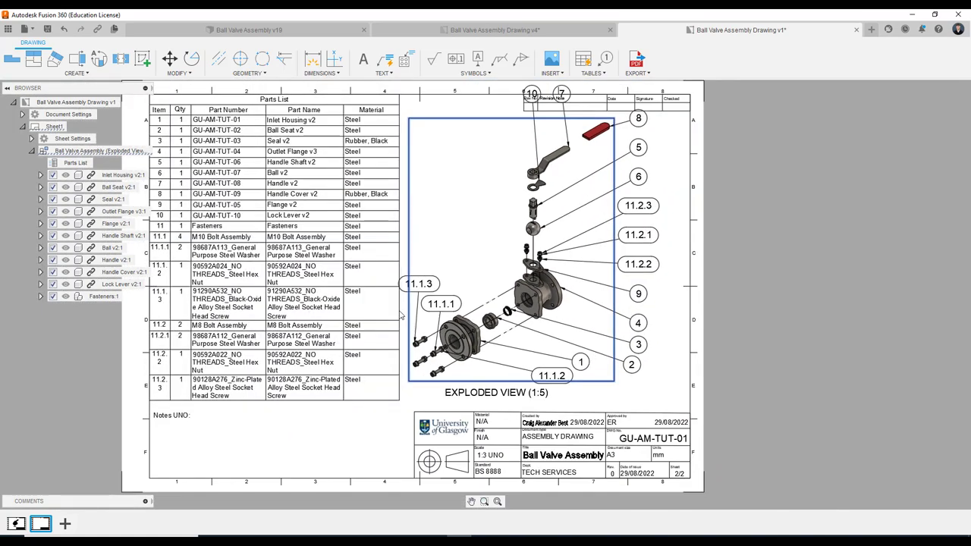
pyautogui.scroll(2, 402, 315)
pyautogui.scroll(2, 402, 315)
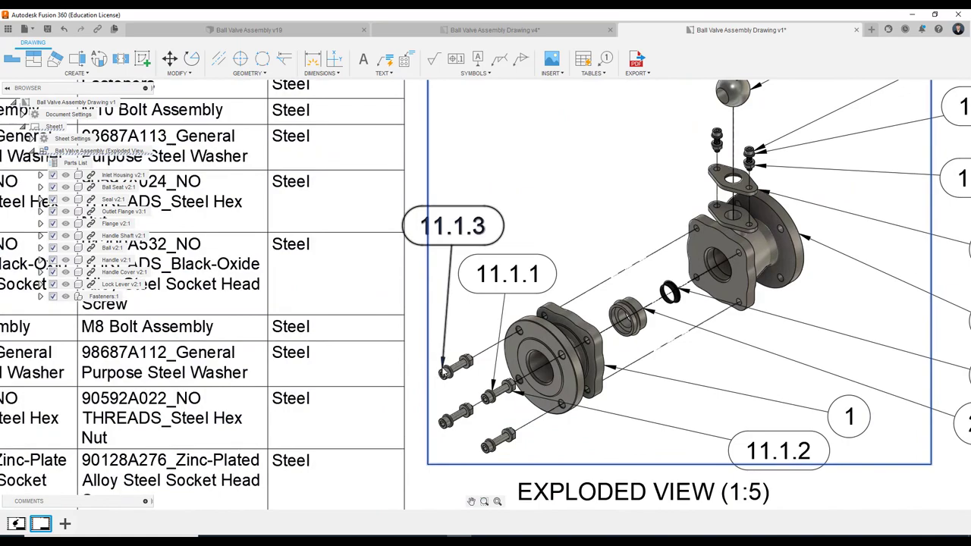
pyautogui.scroll(-1, 507, 286)
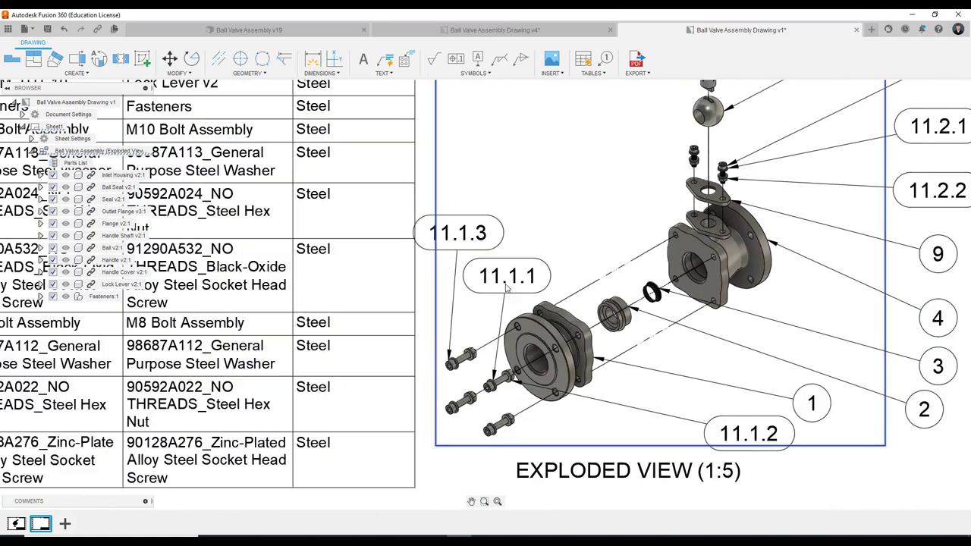
pyautogui.scroll(-1, 507, 287)
pyautogui.scroll(1, 405, 338)
pyautogui.scroll(1, 405, 339)
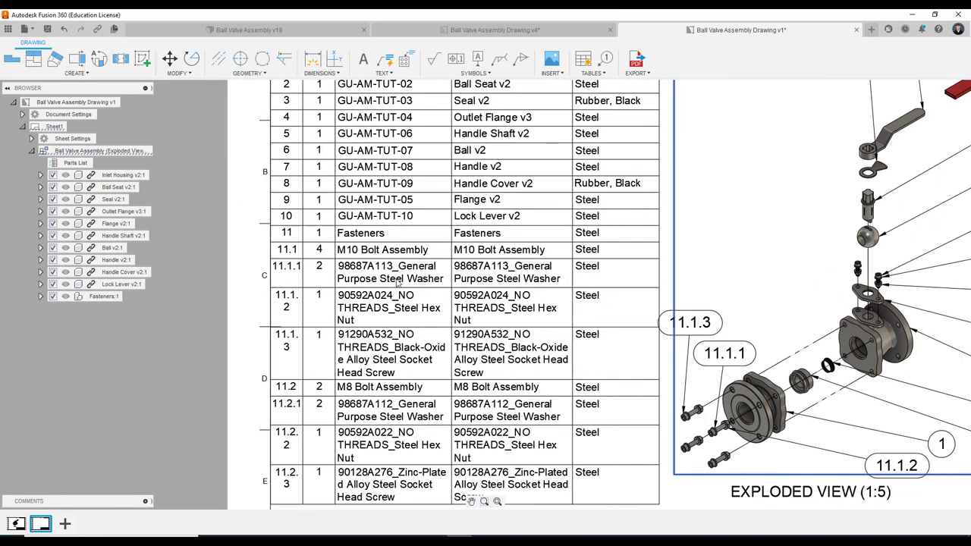
pyautogui.scroll(-1, 373, 284)
pyautogui.scroll(1, 531, 243)
pyautogui.scroll(1, 702, 218)
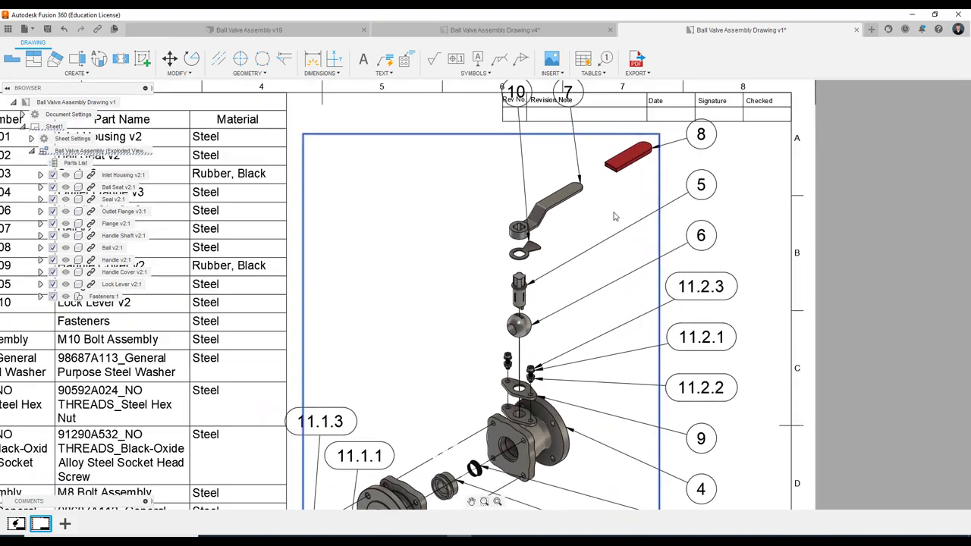
pyautogui.scroll(1, 701, 218)
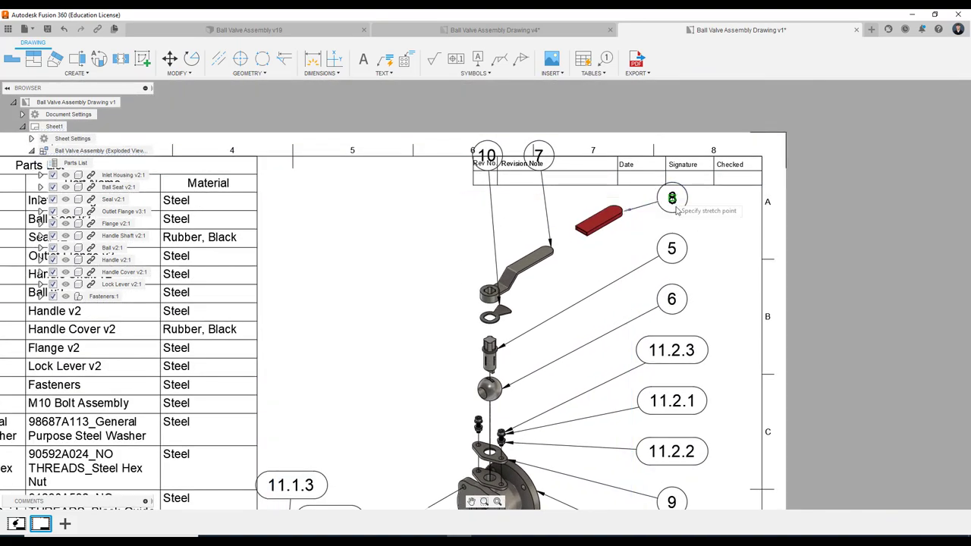
pyautogui.click(497, 169)
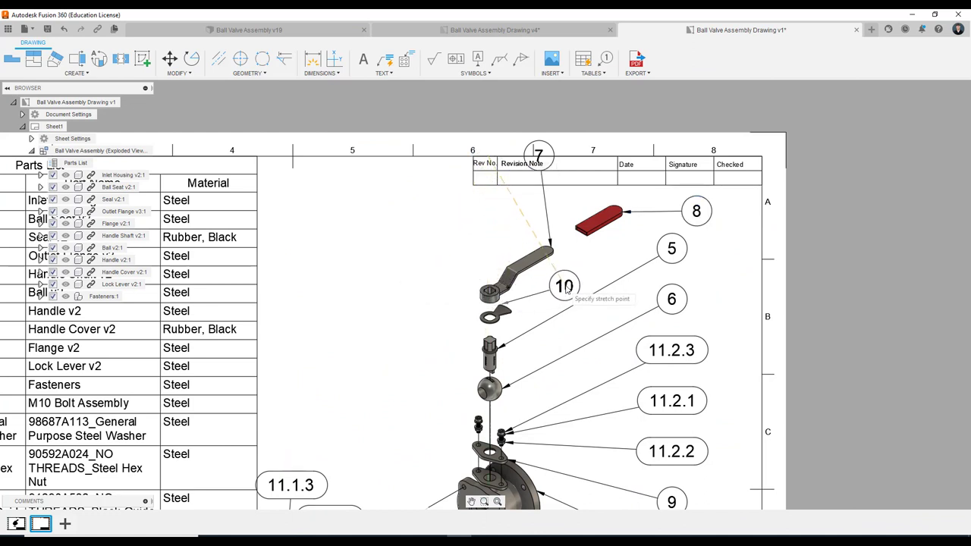
pyautogui.click(566, 283)
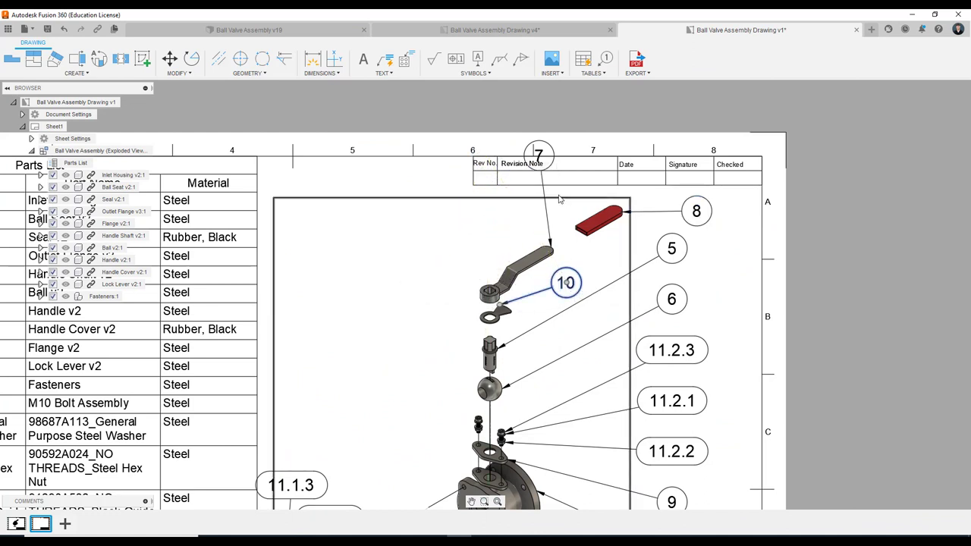
# Relocate balloon 7 left of the handle, then pick up balloon 11.1.3 for repositioning.
pyautogui.click(543, 156)
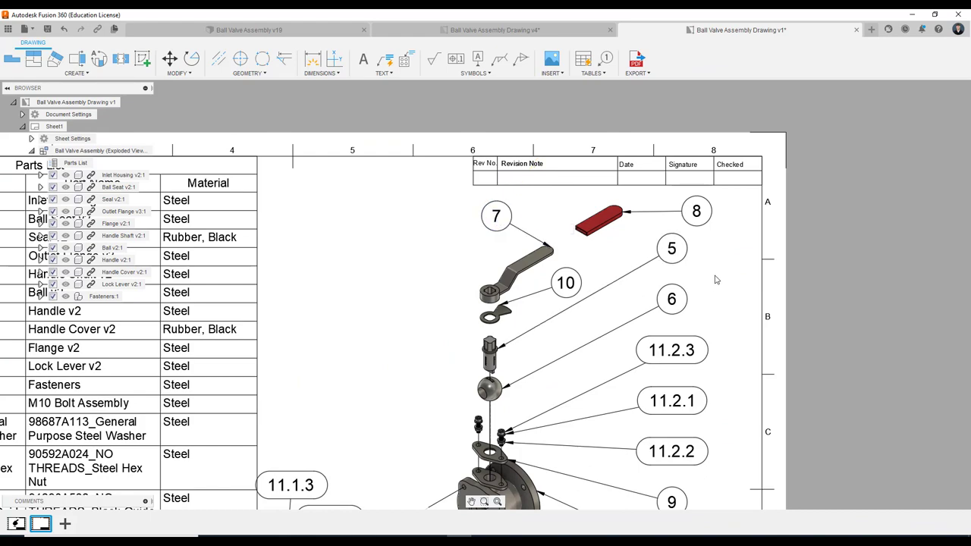
pyautogui.scroll(-1, 715, 280)
pyautogui.scroll(-1, 705, 288)
pyautogui.scroll(-1, 694, 300)
pyautogui.scroll(-1, 682, 316)
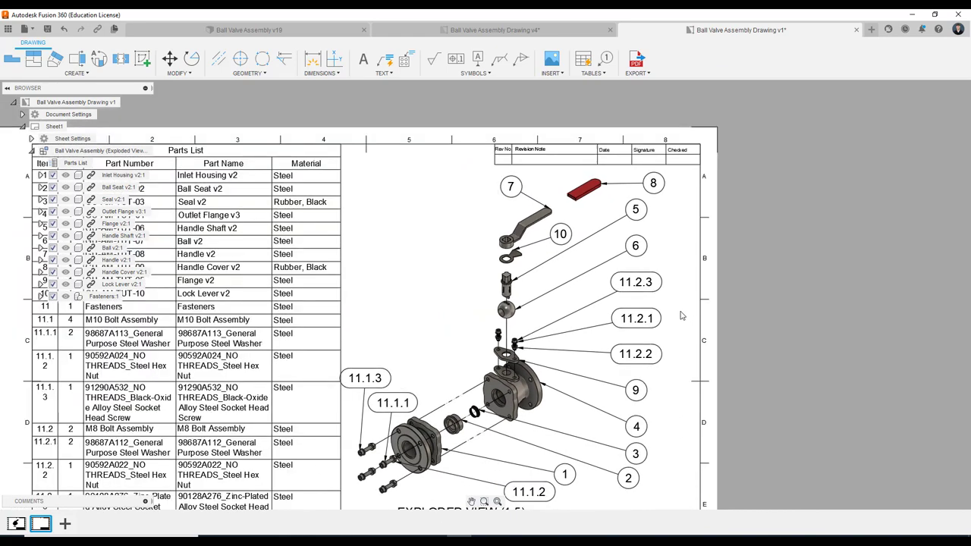
pyautogui.moveTo(681, 315); pyautogui.dragTo(683, 271, button='middle')
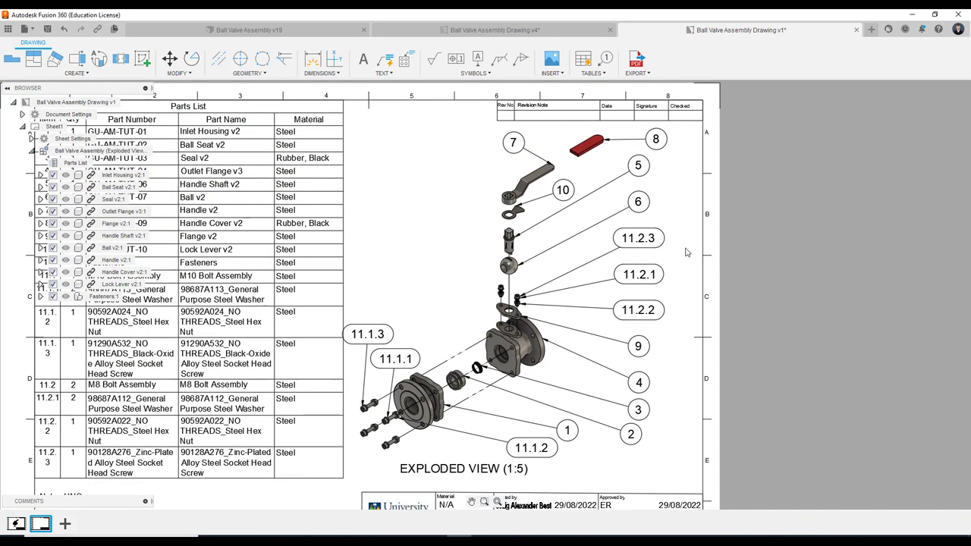
pyautogui.click(369, 339)
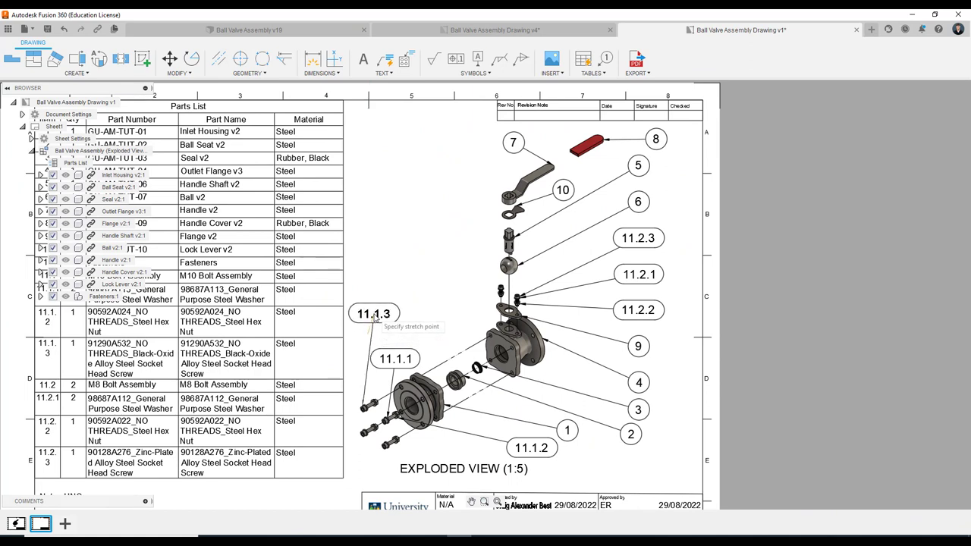
pyautogui.click(374, 317)
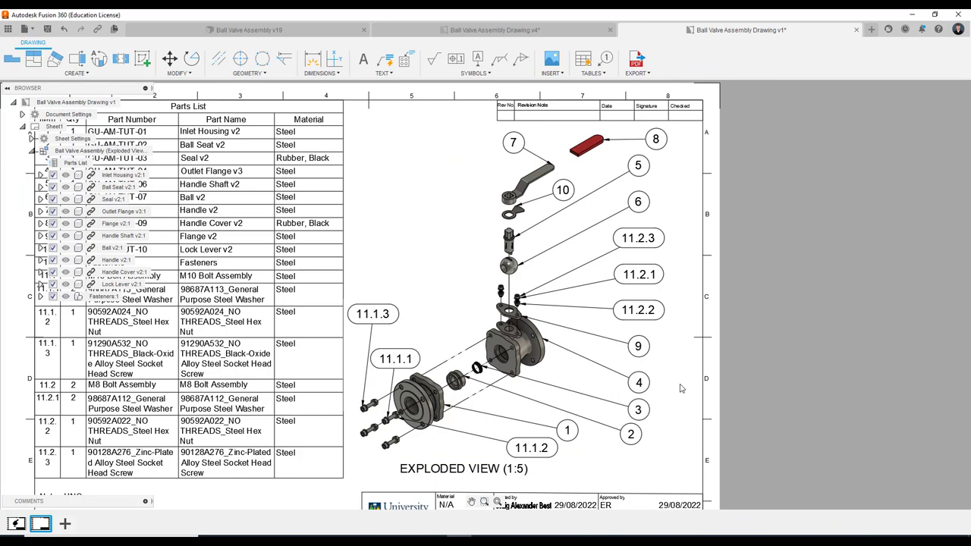
pyautogui.scroll(-2, 677, 391)
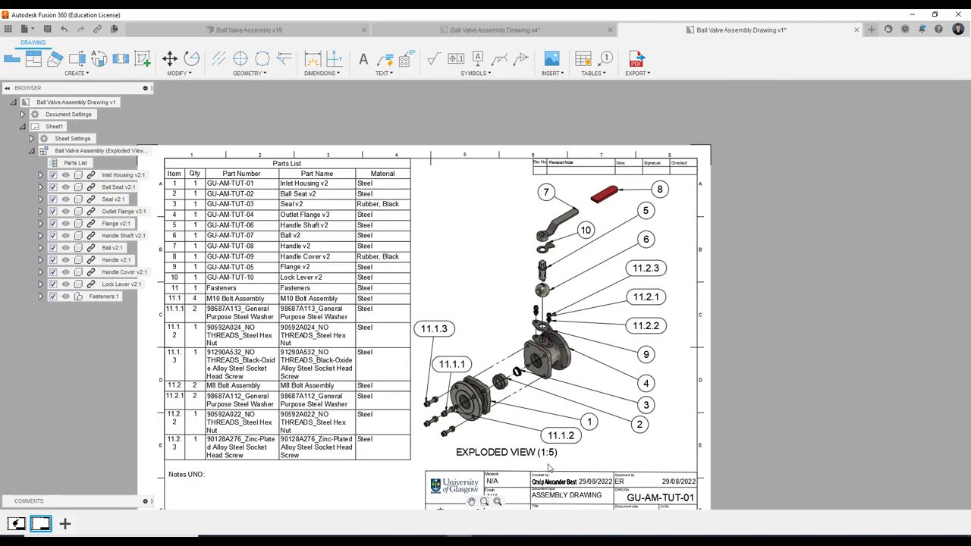
pyautogui.scroll(-1, 549, 468)
pyautogui.moveTo(550, 468); pyautogui.dragTo(574, 428, button='middle')
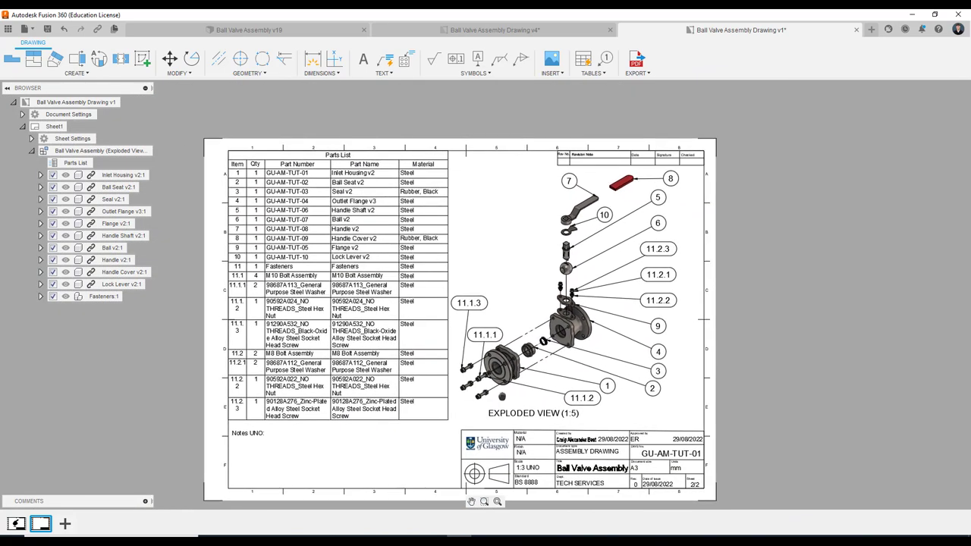
pyautogui.click(498, 501)
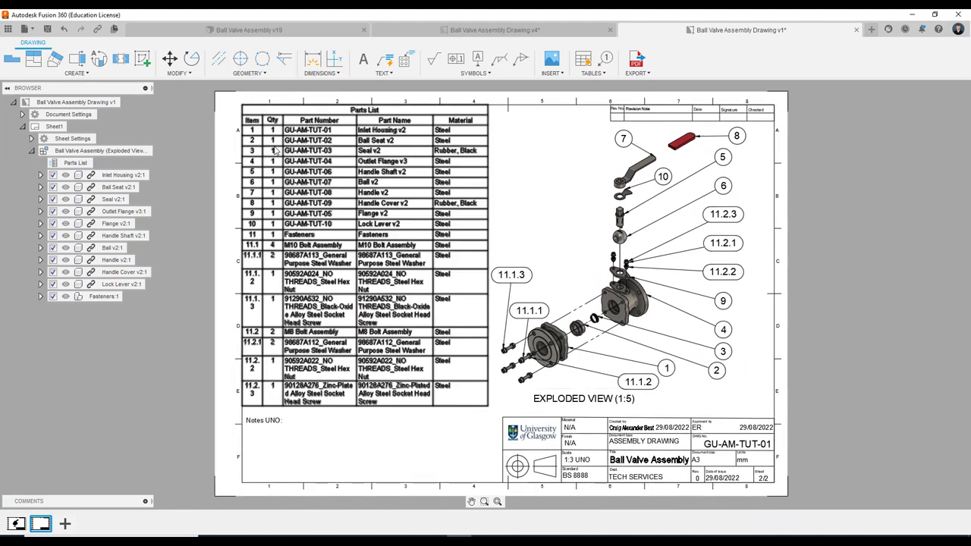
pyautogui.moveTo(334, 147); pyautogui.dragTo(319, 177, button='middle')
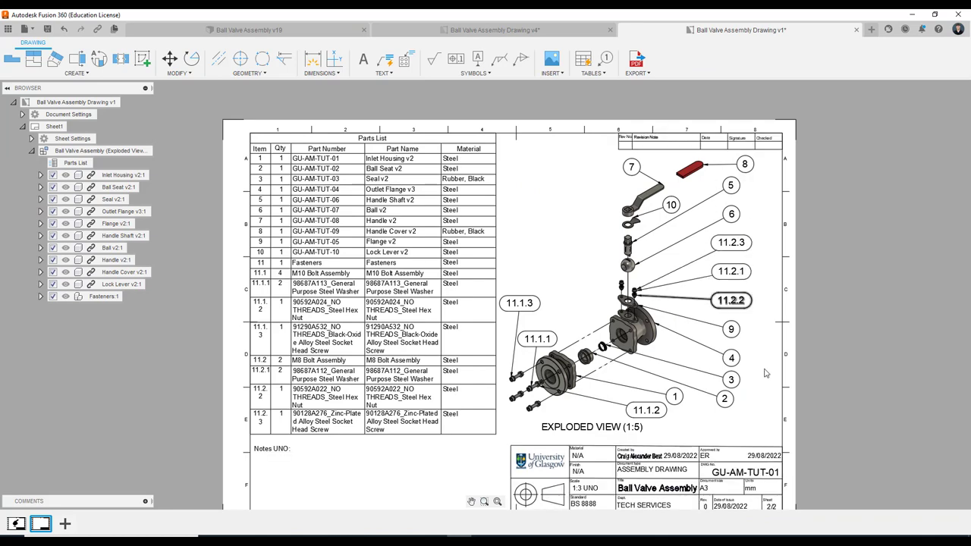
pyautogui.scroll(2, 682, 405)
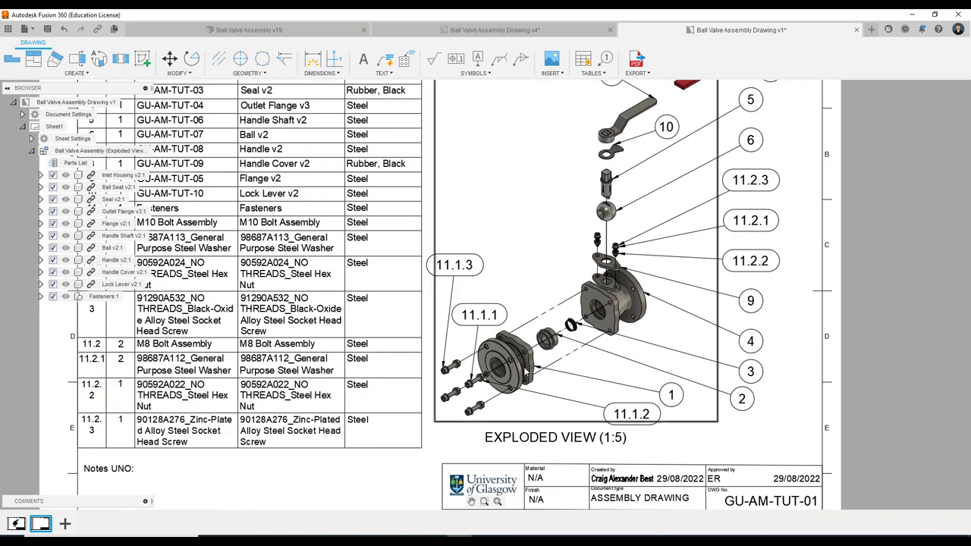
pyautogui.scroll(-2, 525, 372)
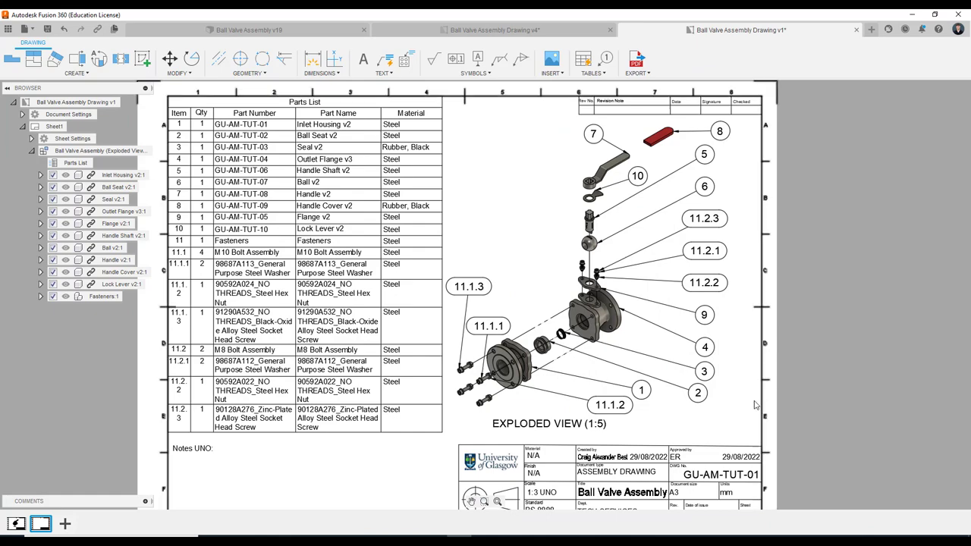
pyautogui.scroll(-1, 735, 388)
pyautogui.scroll(-1, 735, 388)
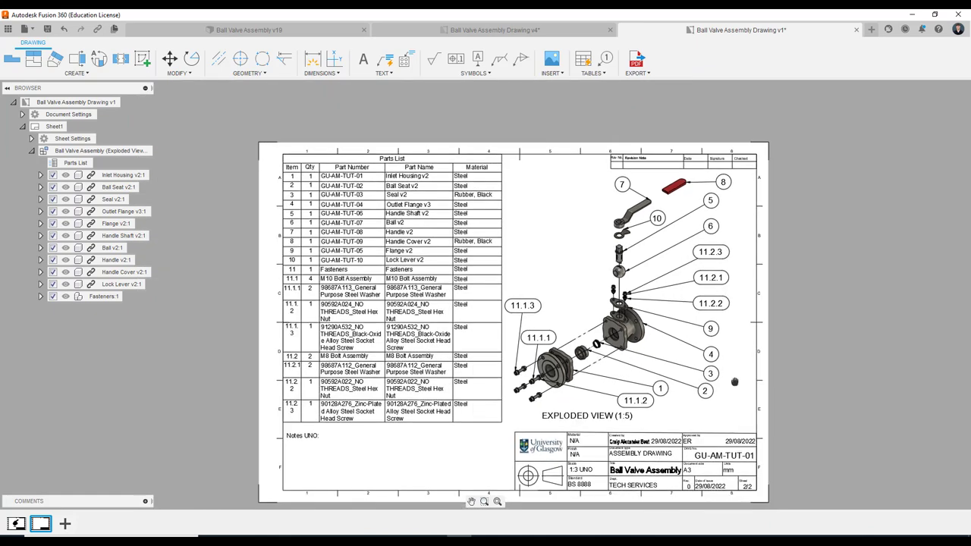
pyautogui.scroll(1, 735, 389)
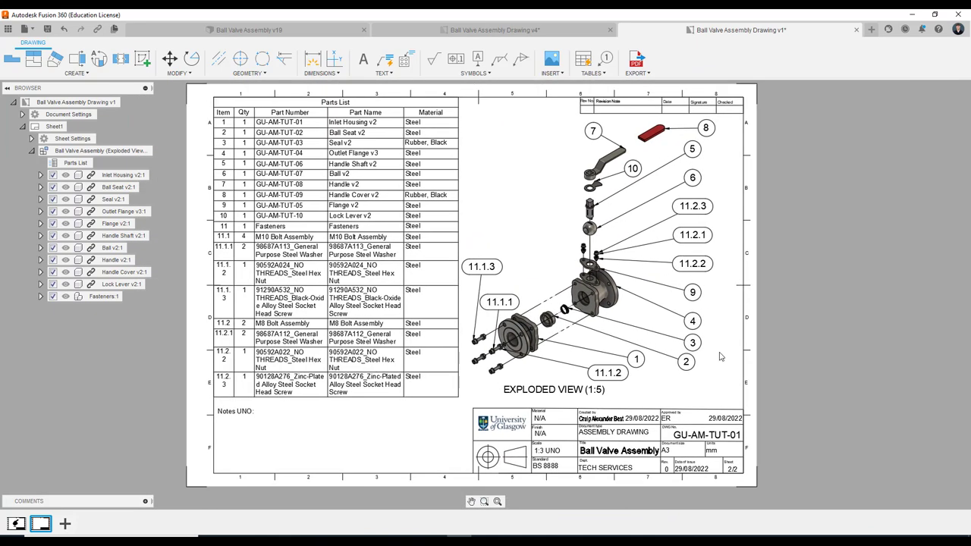
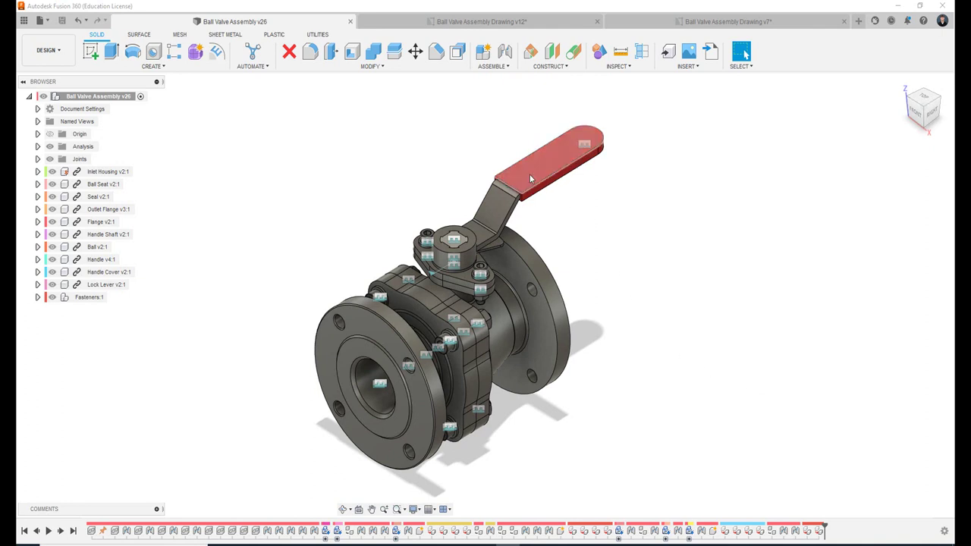
# Swing the valve handle, then show the Ball Valve Assembly Drawing v12 with its closed and open views.
pyautogui.moveTo(530, 177)
pyautogui.mouseDown()
pyautogui.moveTo(384, 166)
pyautogui.moveTo(434, 140)
pyautogui.moveTo(584, 148)
pyautogui.mouseUp()
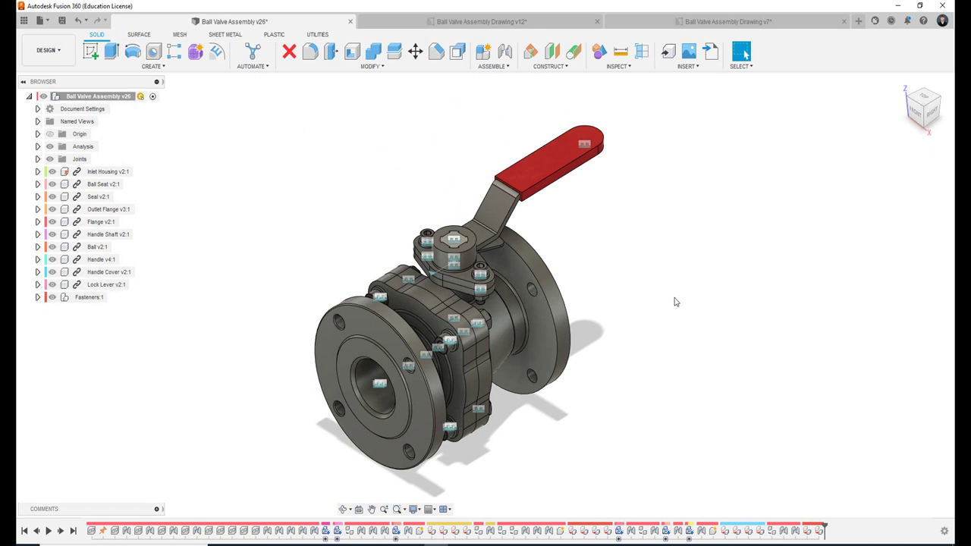
pyautogui.click(498, 24)
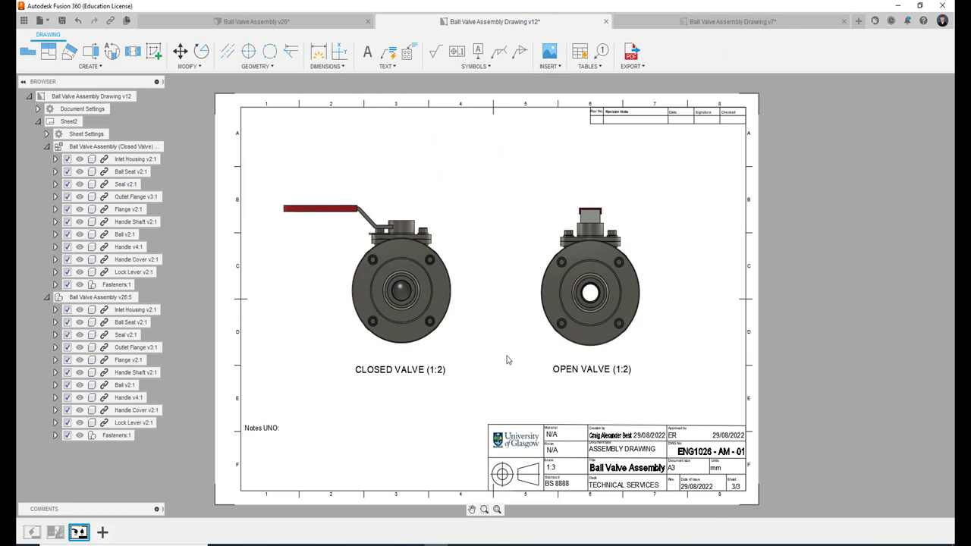
pyautogui.click(27, 52)
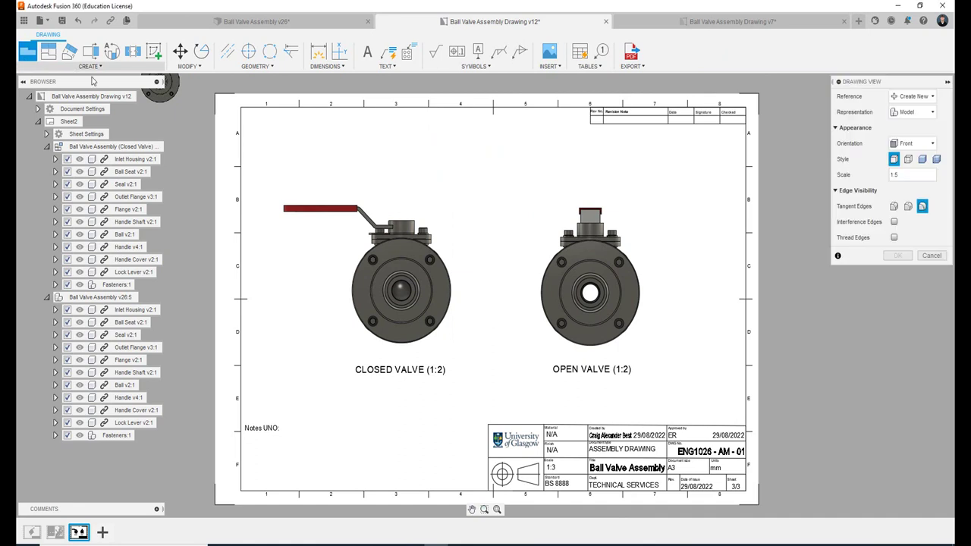
pyautogui.click(913, 114)
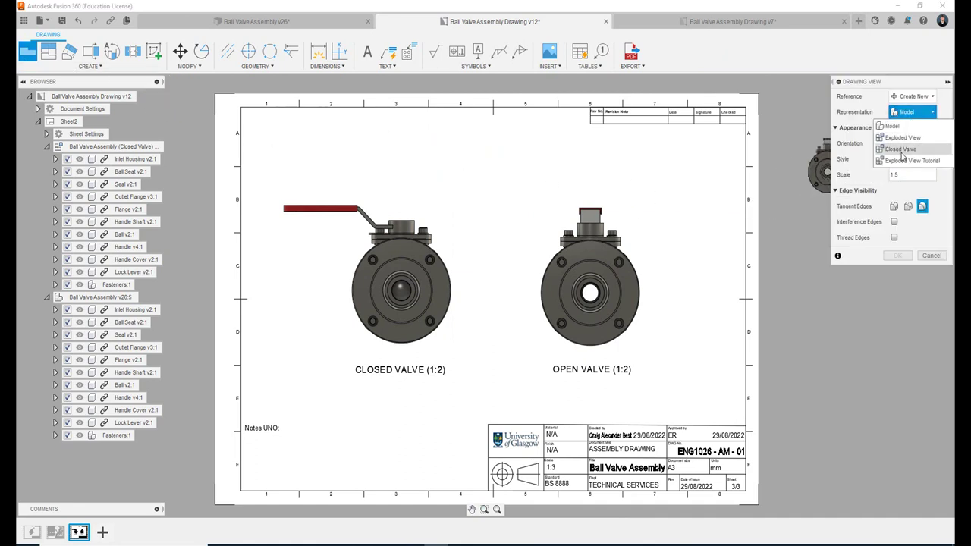
pyautogui.click(902, 151)
pyautogui.click(910, 144)
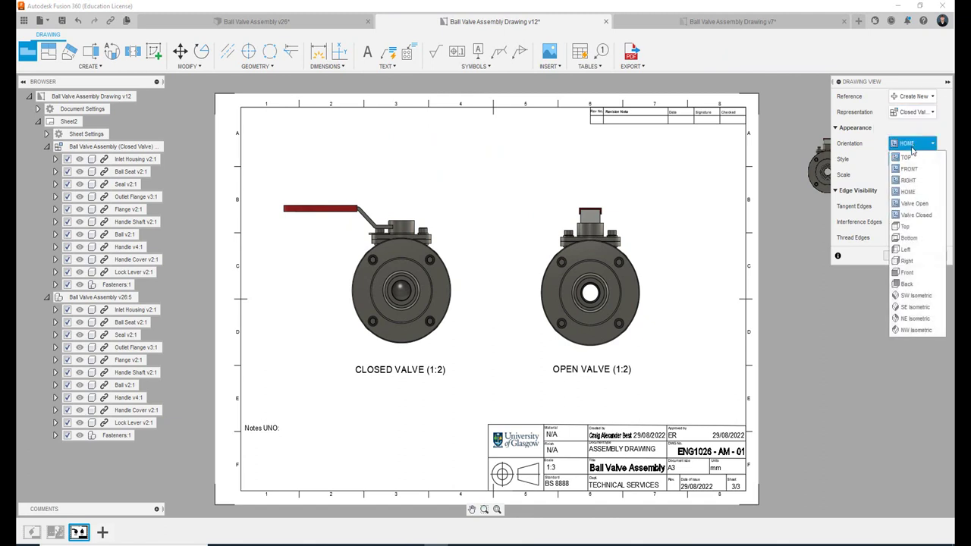
pyautogui.click(910, 169)
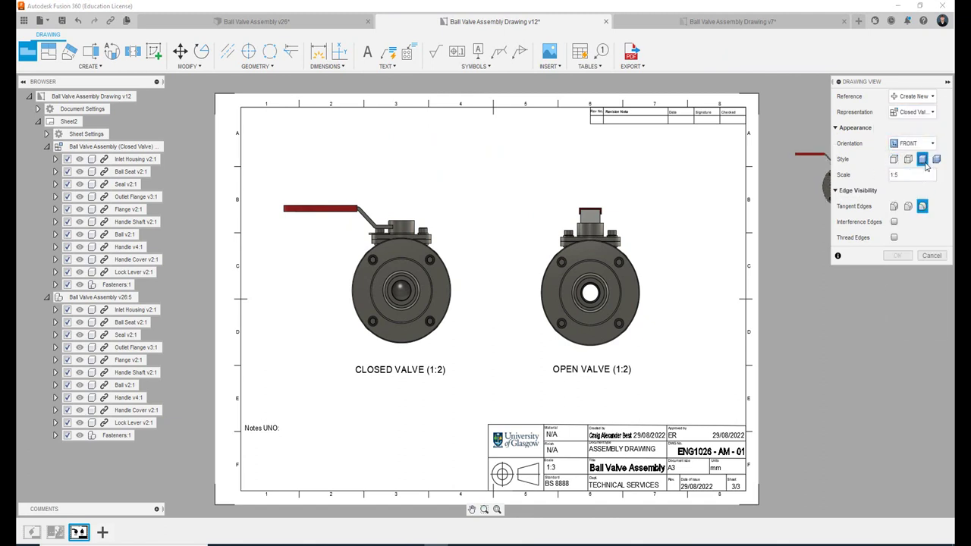
pyautogui.scroll(1, 446, 230)
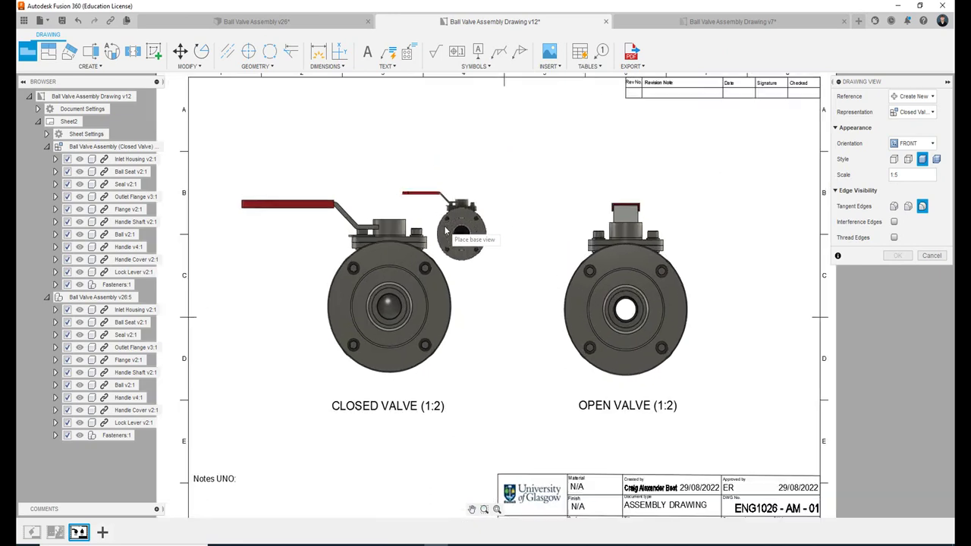
pyautogui.scroll(1, 451, 205)
pyautogui.scroll(1, 459, 167)
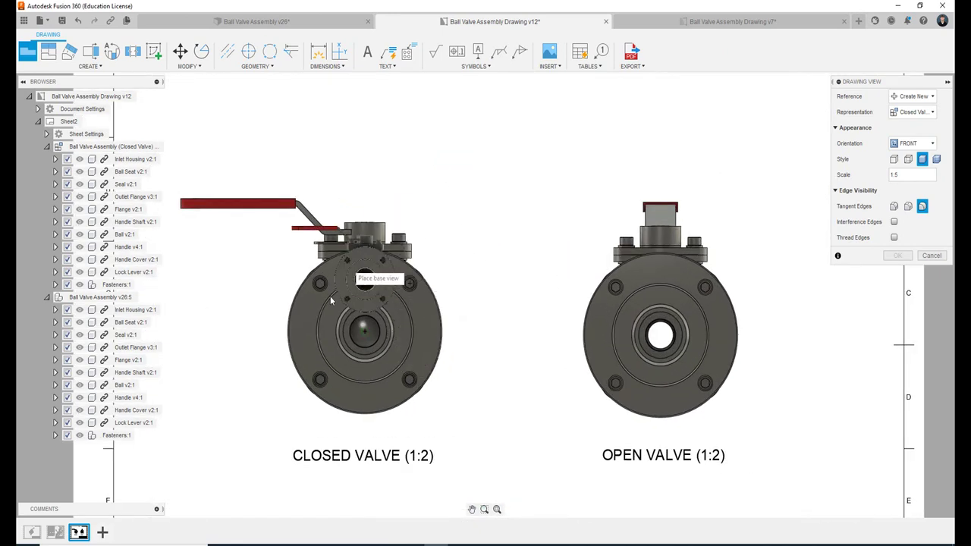
pyautogui.click(491, 154)
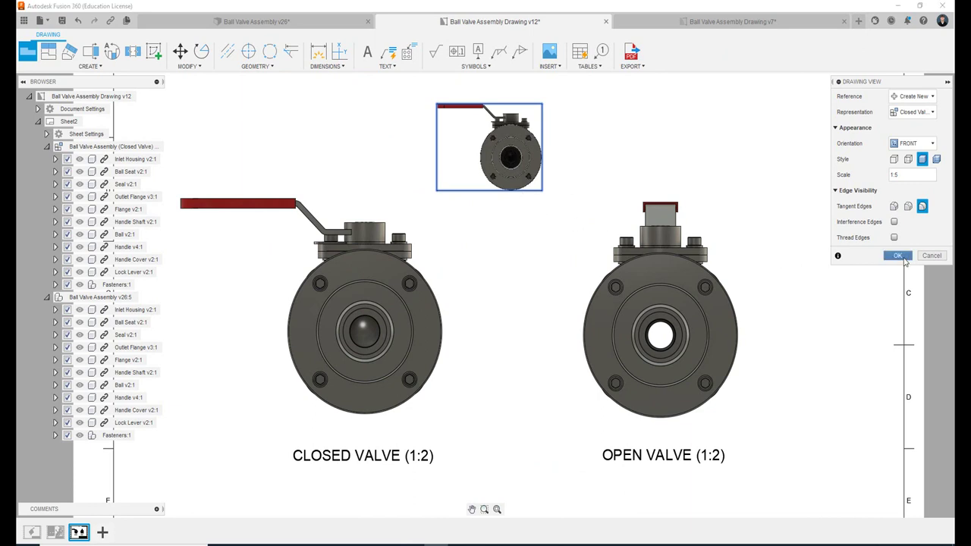
pyautogui.click(898, 256)
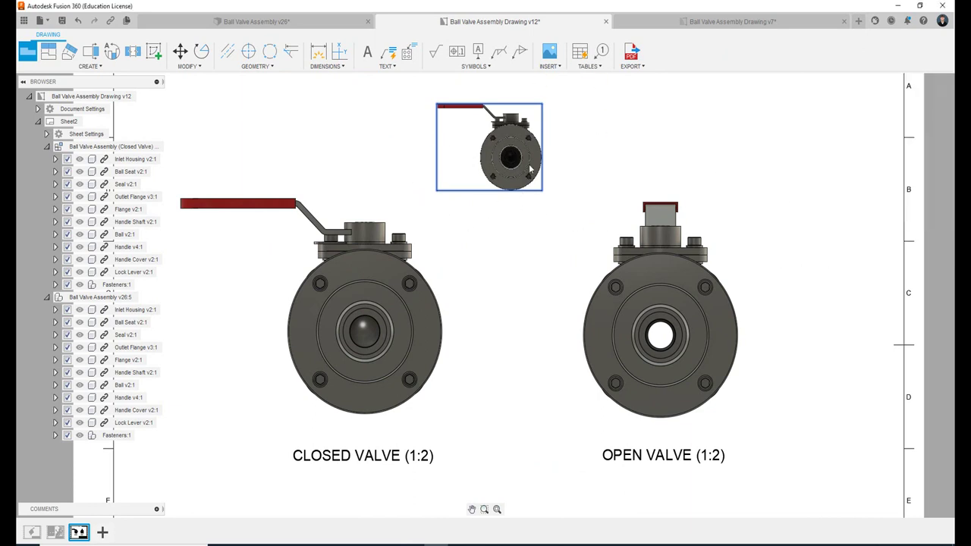
pyautogui.scroll(-3, 518, 168)
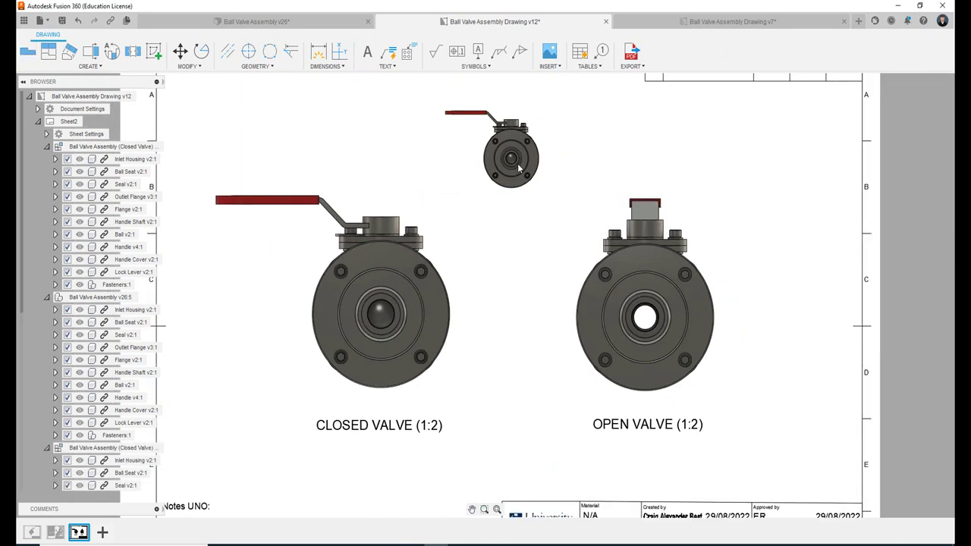
pyautogui.scroll(-2, 520, 190)
pyautogui.scroll(2, 512, 227)
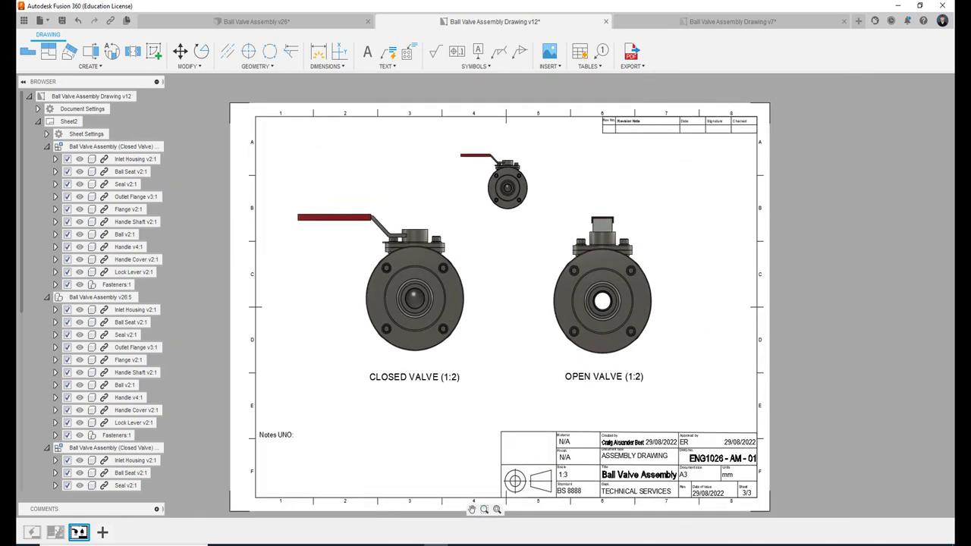
pyautogui.press('Delete')
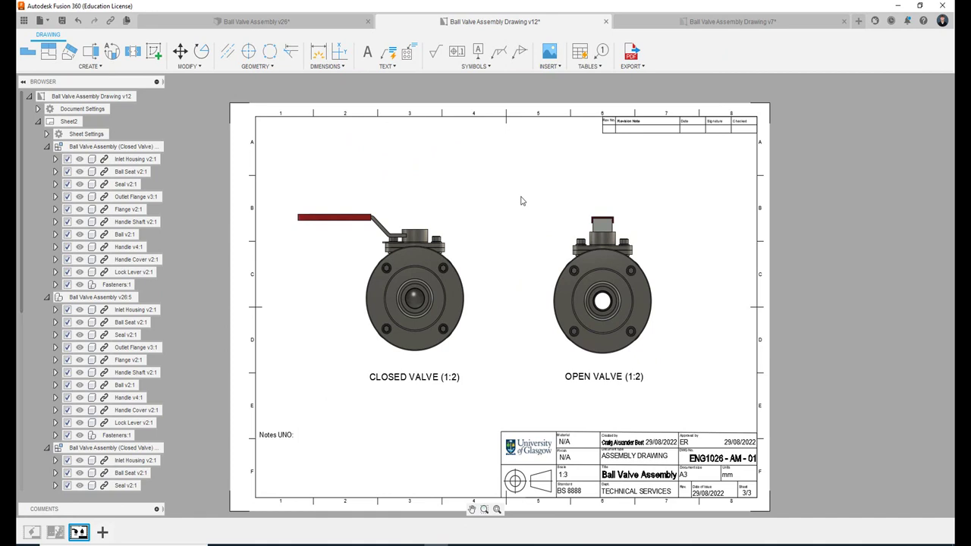
# Open Ball Valve Assembly v26 in the Animation workspace on its Closed Valve storyboard.
pyautogui.click(240, 22)
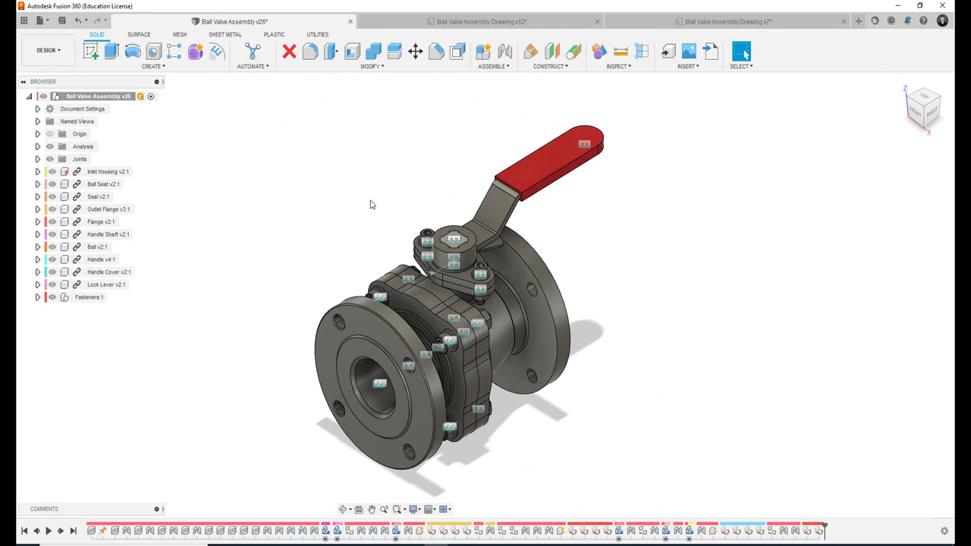
pyautogui.click(63, 60)
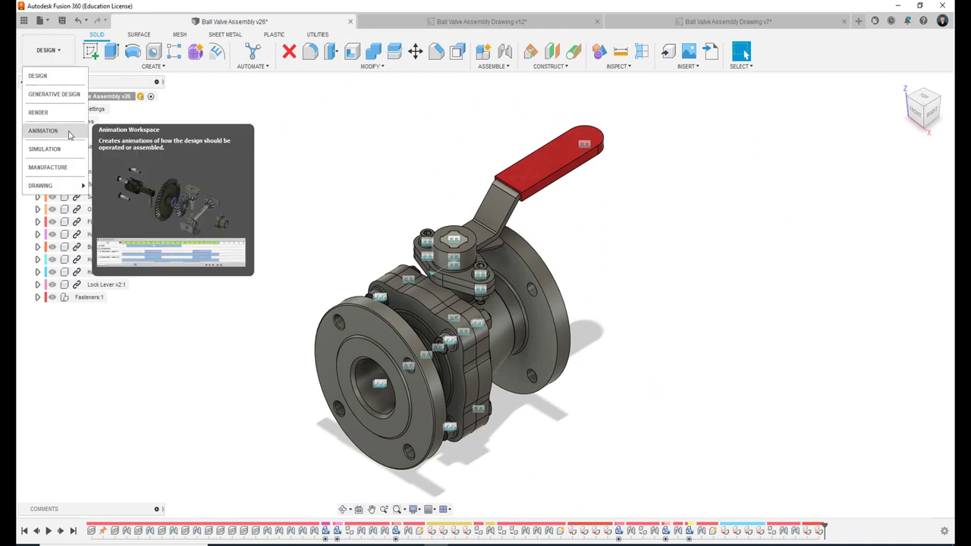
pyautogui.click(43, 130)
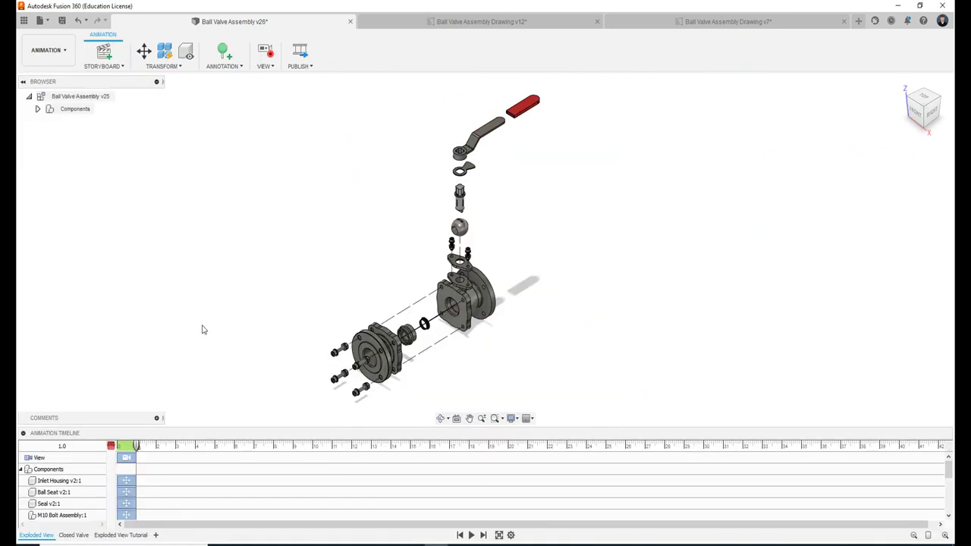
pyautogui.click(79, 536)
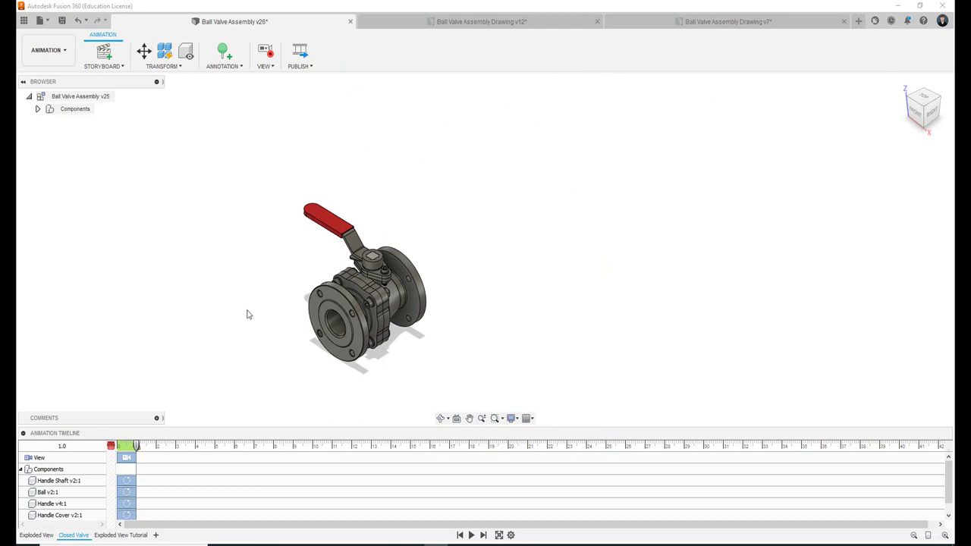
pyautogui.moveTo(277, 278)
pyautogui.keyDown('shift'); pyautogui.mouseDown(button='middle')
pyautogui.moveTo(349, 251)
pyautogui.moveTo(283, 257)
pyautogui.mouseUp(button='middle'); pyautogui.keyUp('shift')
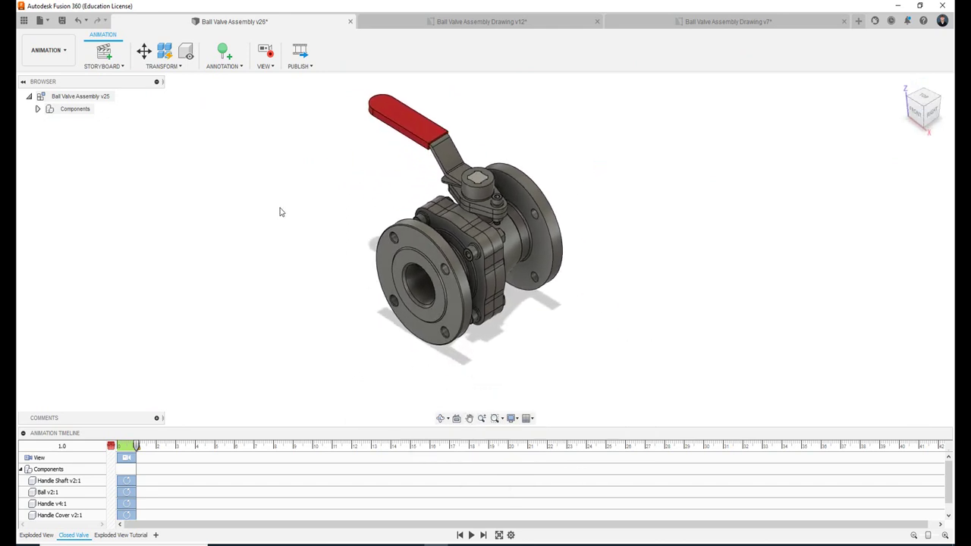
# Add a new storyboard of type Clean.
pyautogui.click(155, 535)
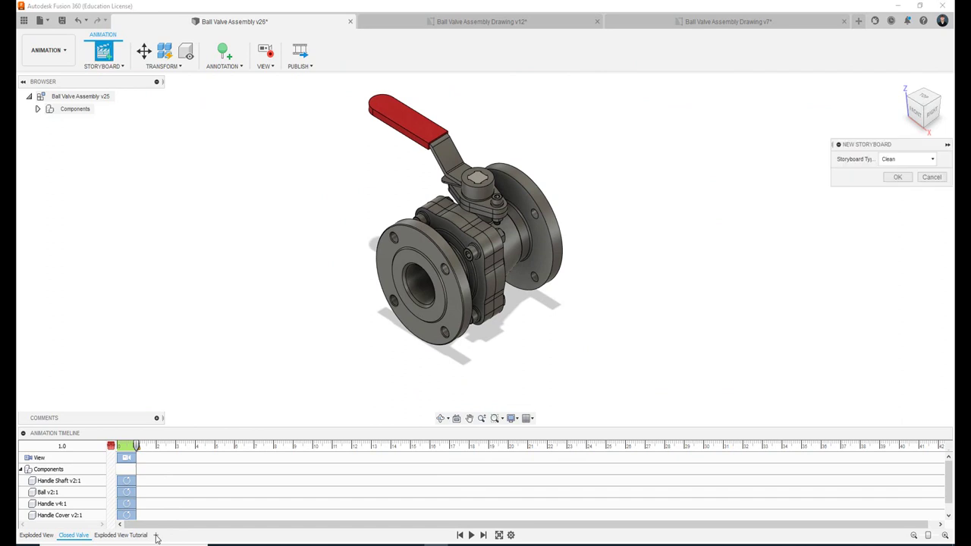
pyautogui.click(907, 159)
pyautogui.click(893, 180)
pyautogui.click(893, 179)
pyautogui.scroll(-2, 759, 297)
pyautogui.scroll(-2, 716, 341)
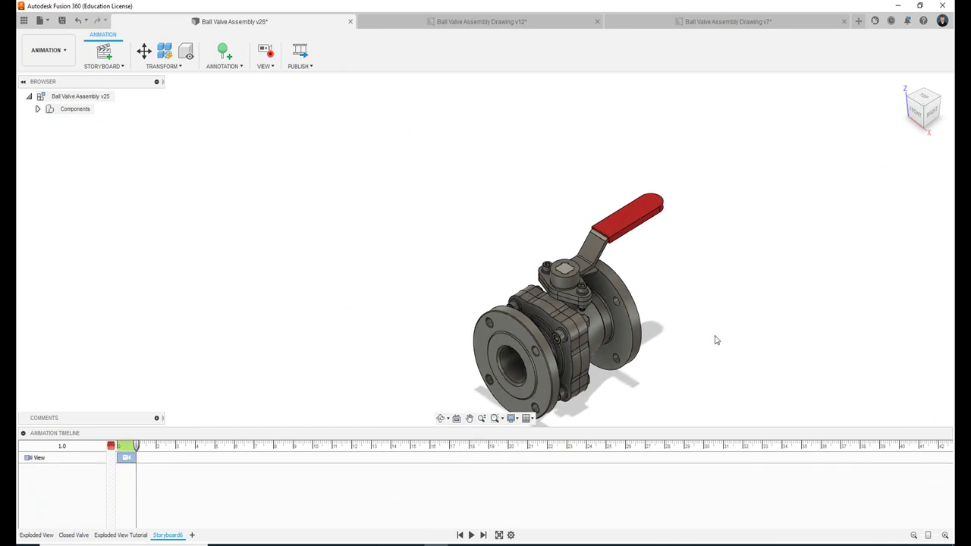
pyautogui.moveTo(715, 340); pyautogui.dragTo(703, 291, button='middle')
pyautogui.scroll(3, 702, 291)
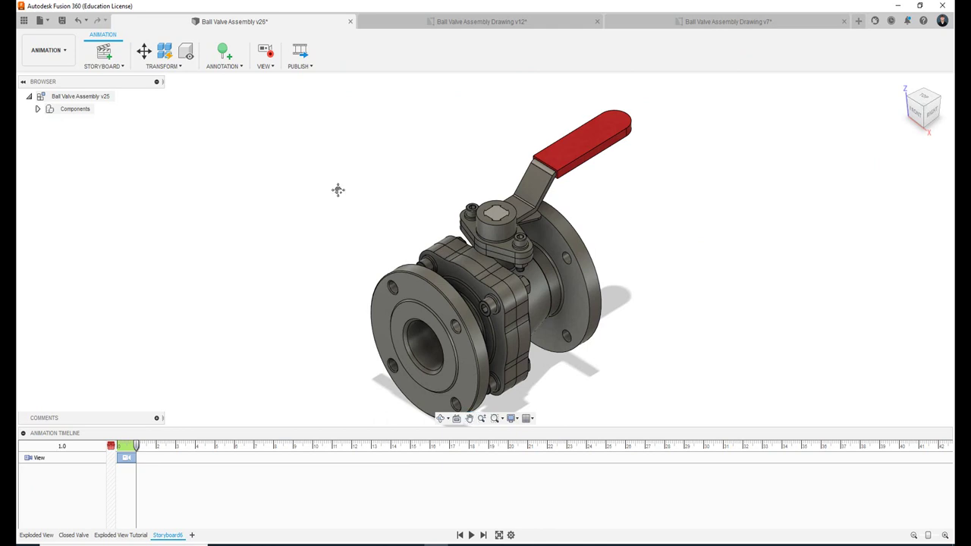
pyautogui.scroll(-2, 336, 192)
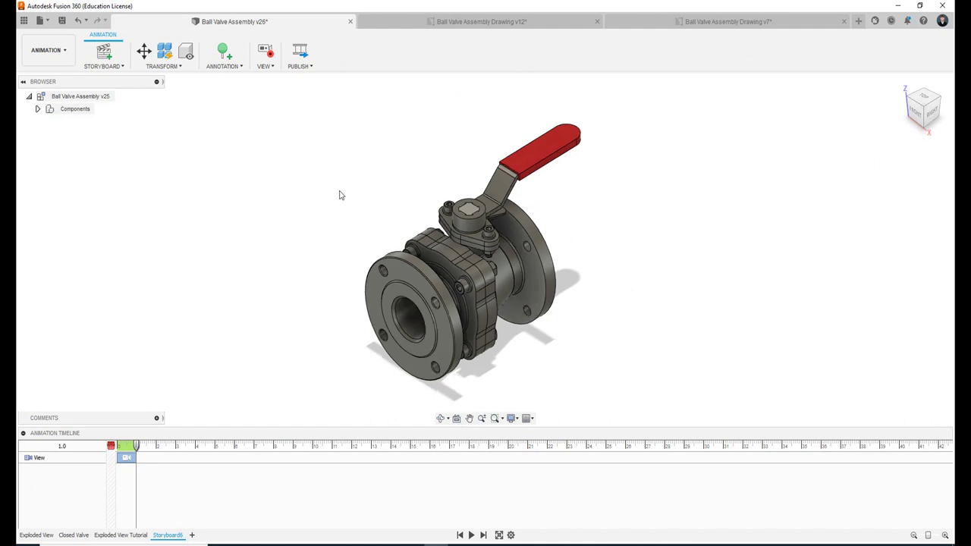
# Select Handle Shaft, Ball, Handle Cover, Lock Lever and Handle in the Components browser.
pyautogui.click(38, 109)
pyautogui.click(46, 121)
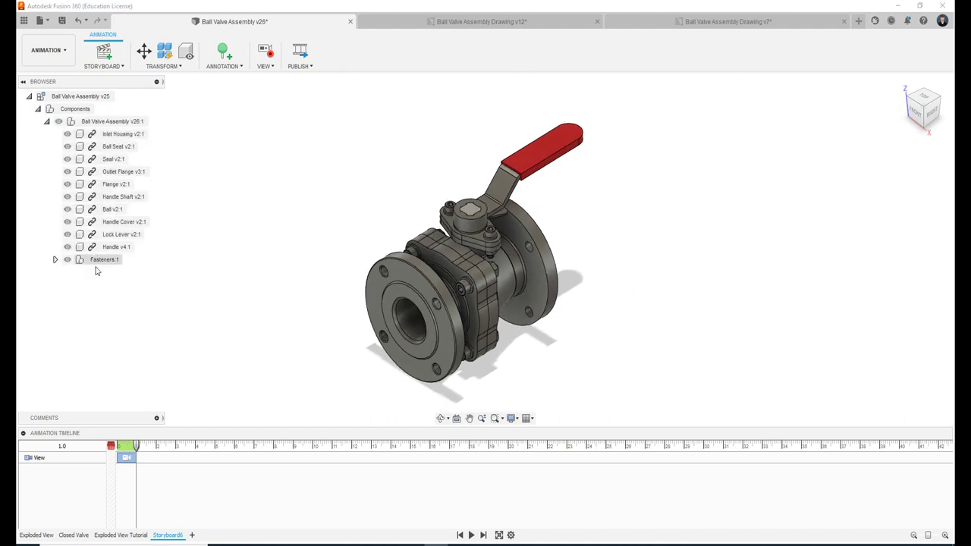
pyautogui.scroll(-1, 255, 328)
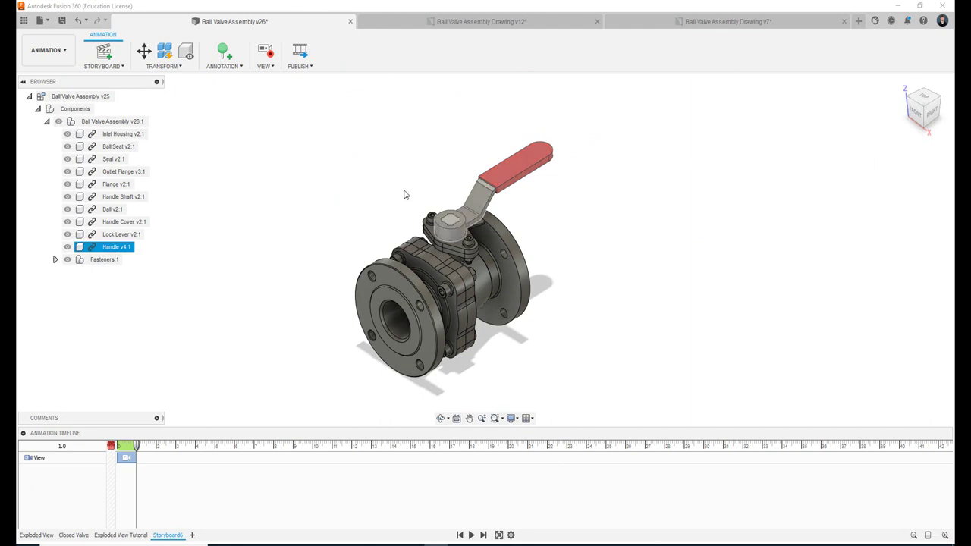
pyautogui.click(118, 196)
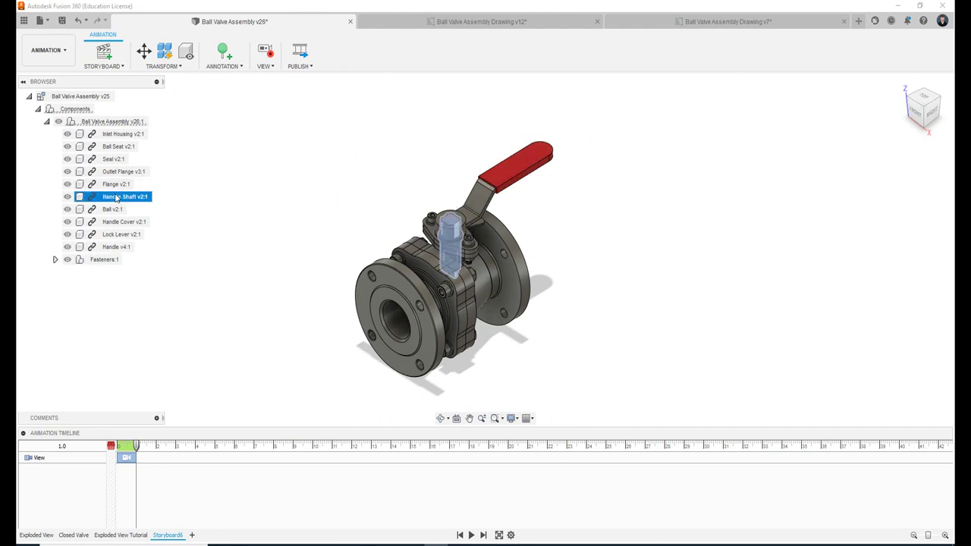
pyautogui.keyDown('ctrl'); pyautogui.click(107, 209); pyautogui.keyUp('ctrl')
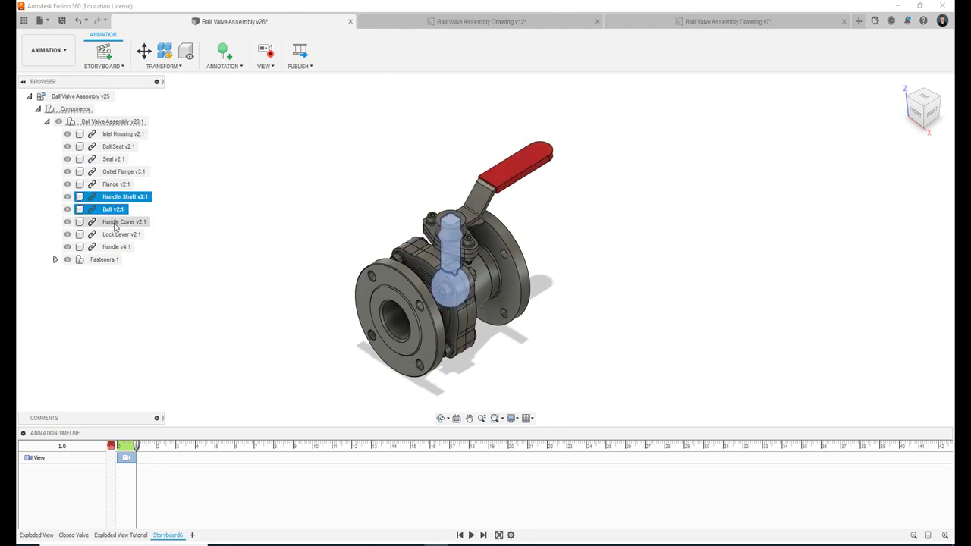
pyautogui.keyDown('ctrl'); pyautogui.click(114, 221); pyautogui.keyUp('ctrl')
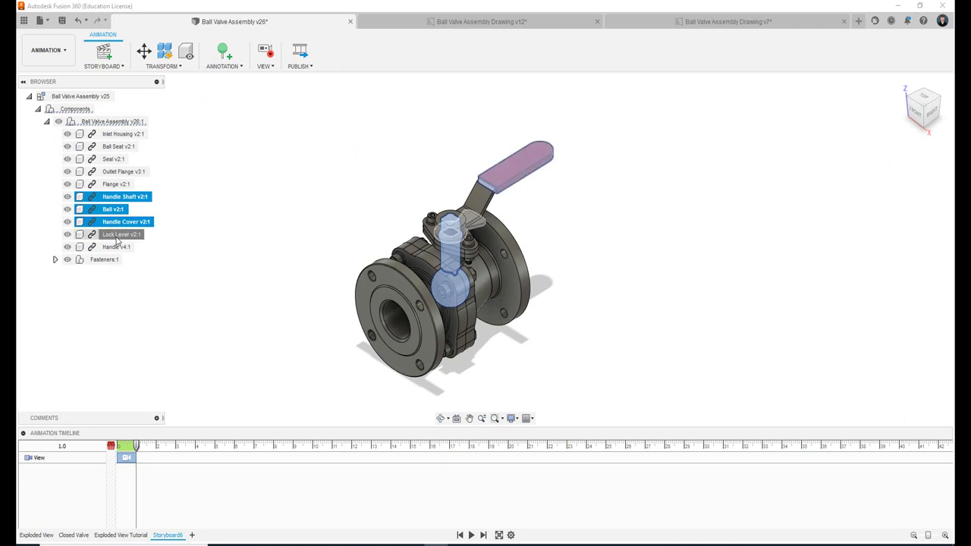
pyautogui.keyDown('ctrl'); pyautogui.click(118, 234); pyautogui.keyUp('ctrl')
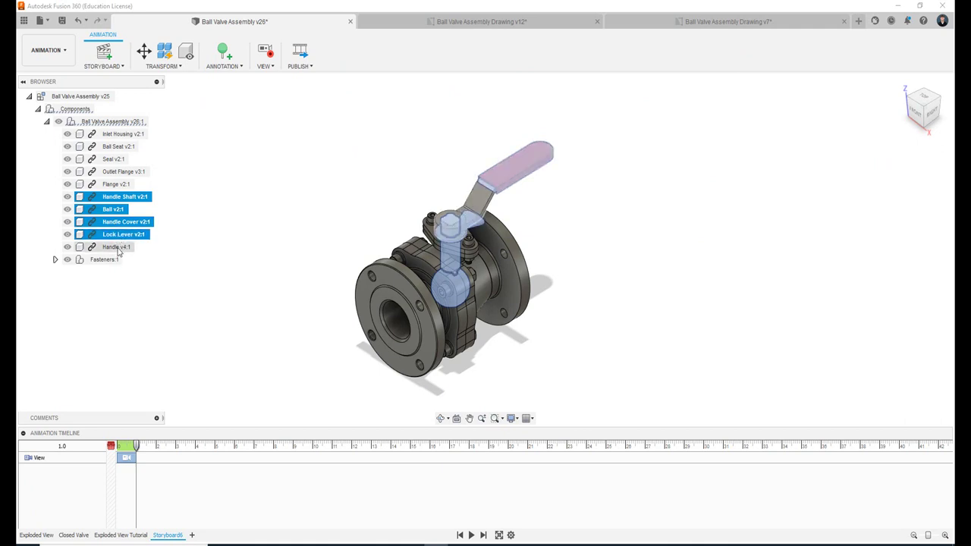
pyautogui.keyDown('ctrl'); pyautogui.click(118, 247); pyautogui.keyUp('ctrl')
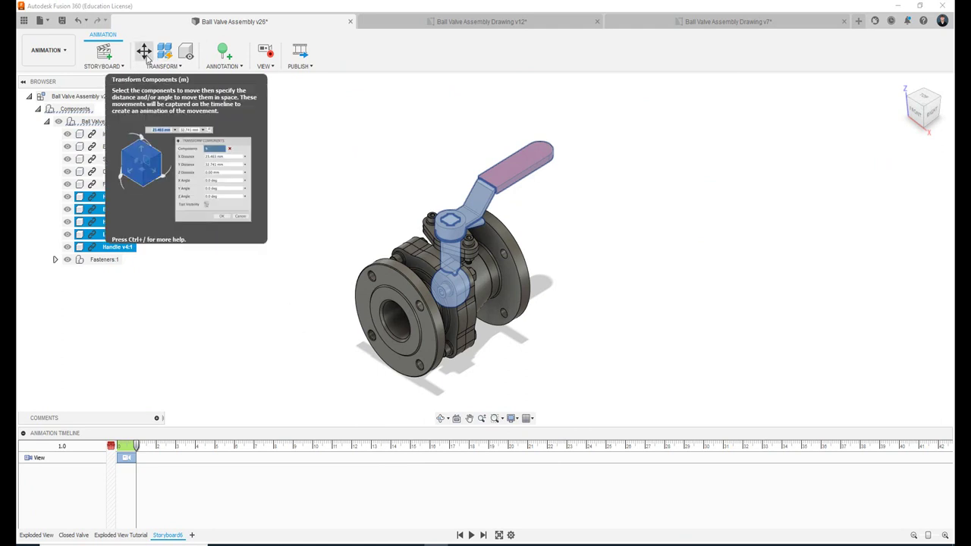
# Transform the selected handle parts, trying a rotation and returning it to zero.
pyautogui.click(144, 53)
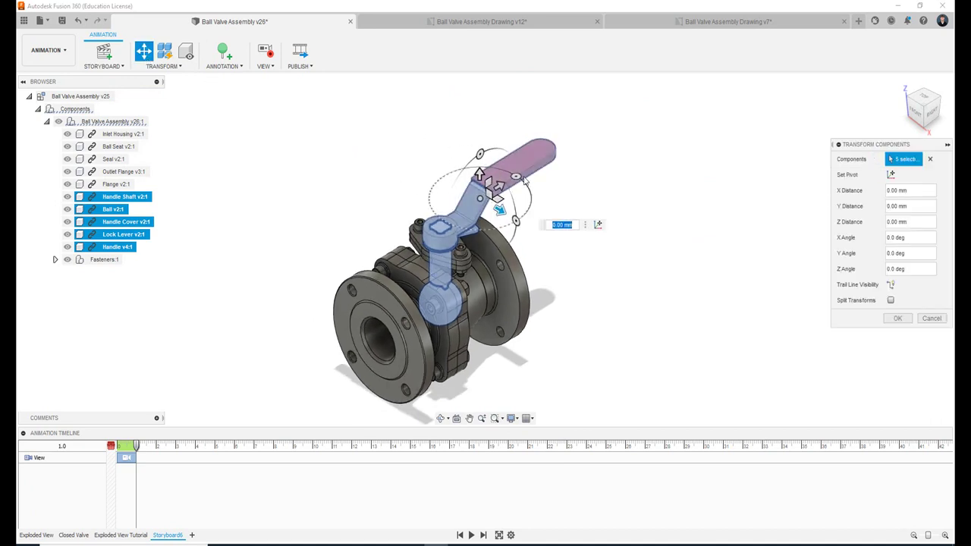
pyautogui.moveTo(515, 177)
pyautogui.mouseDown()
pyautogui.moveTo(408, 182)
pyautogui.moveTo(533, 195)
pyautogui.mouseUp()
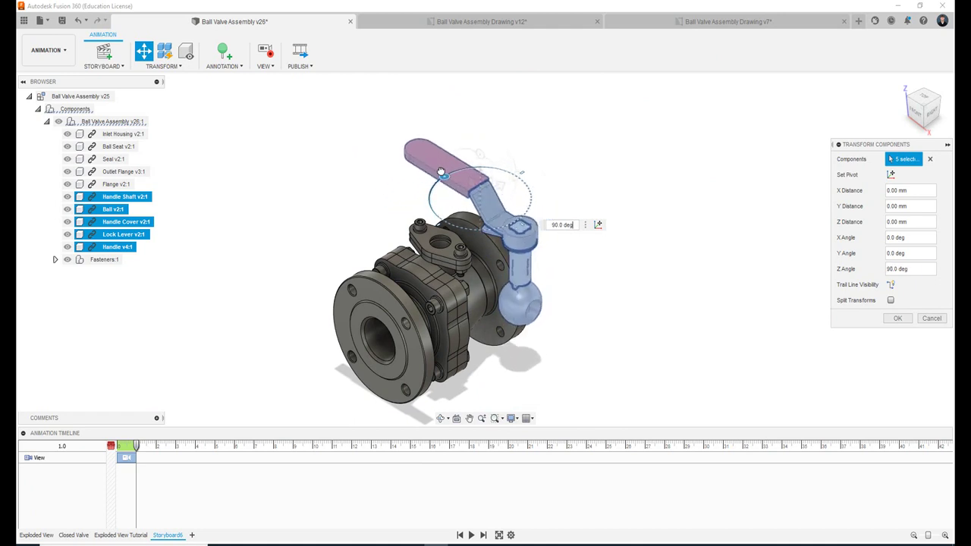
pyautogui.moveTo(518, 189)
pyautogui.mouseDown()
pyautogui.moveTo(523, 181)
pyautogui.moveTo(289, 176)
pyautogui.mouseUp()
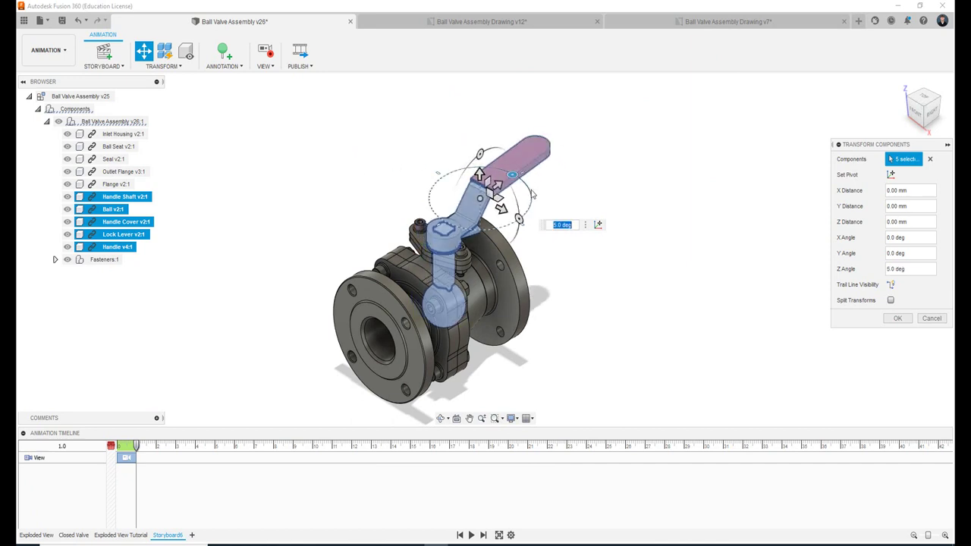
pyautogui.moveTo(513, 175); pyautogui.dragTo(517, 179)
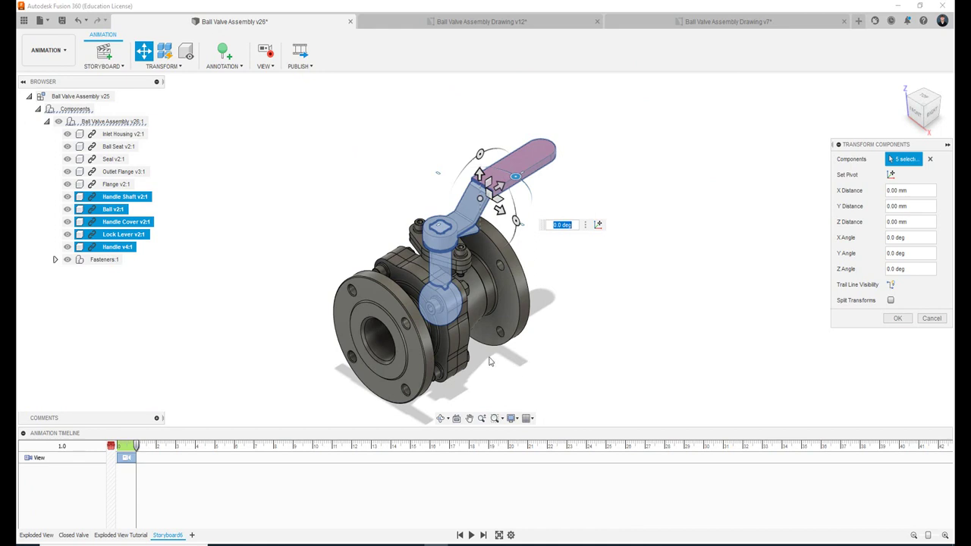
pyautogui.scroll(1, 489, 362)
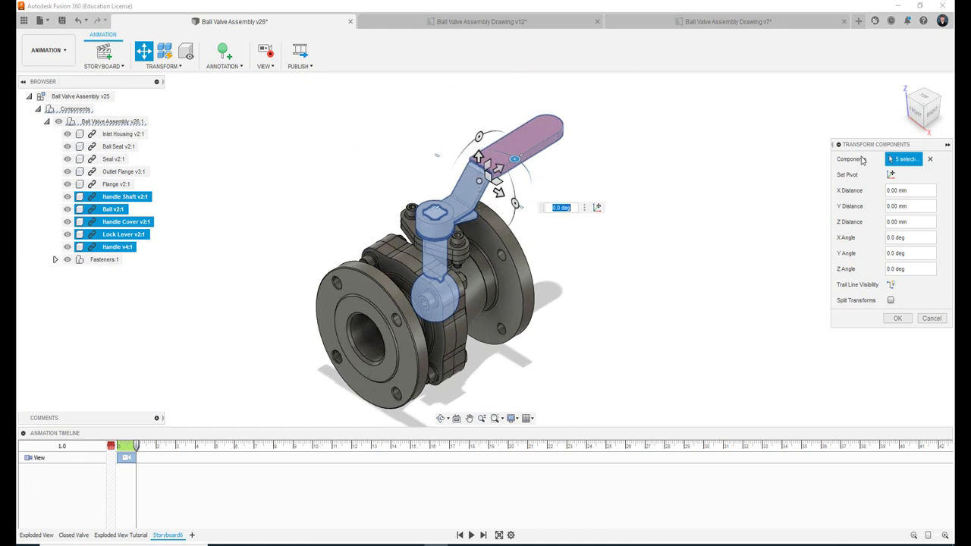
# Set the rotation pivot at the centre of the stem top face.
pyautogui.click(891, 174)
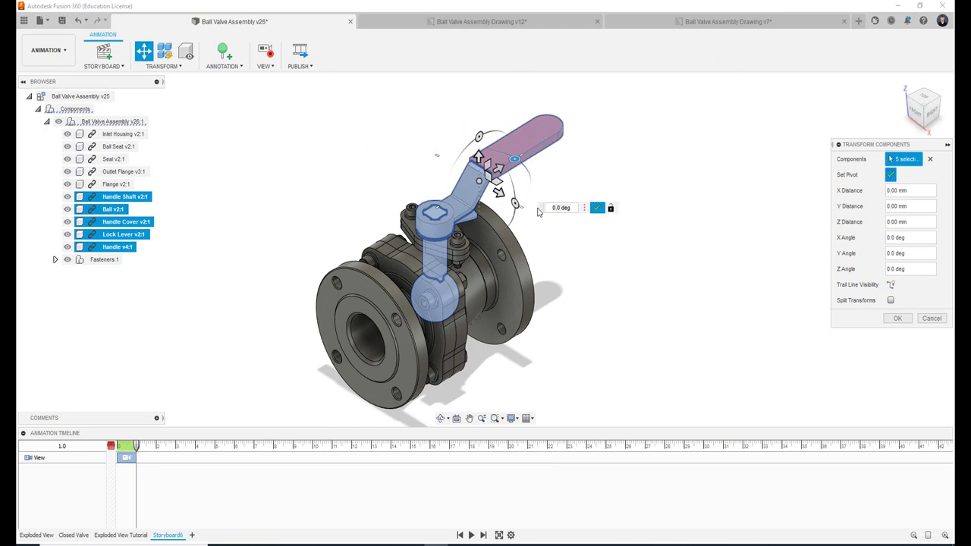
pyautogui.scroll(5, 432, 211)
pyautogui.scroll(2, 434, 210)
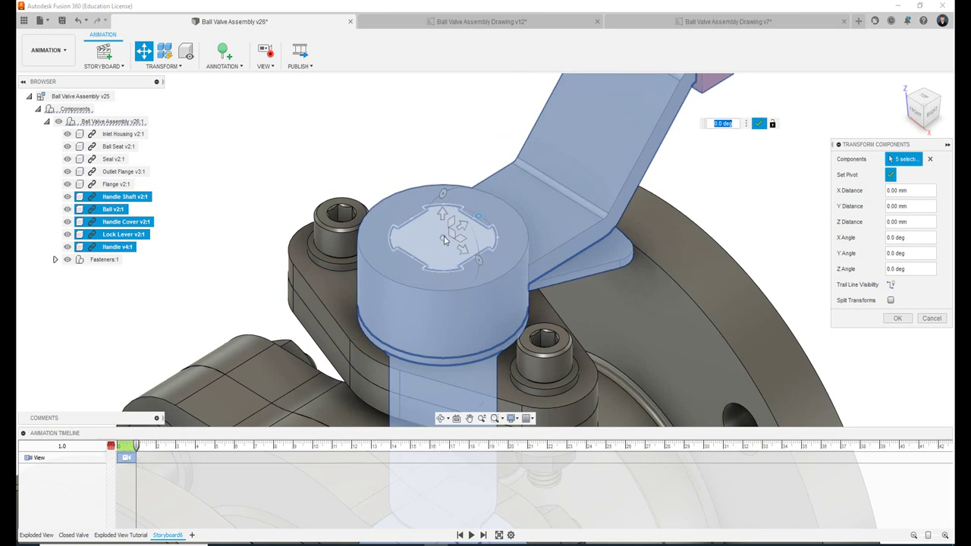
pyautogui.click(444, 239)
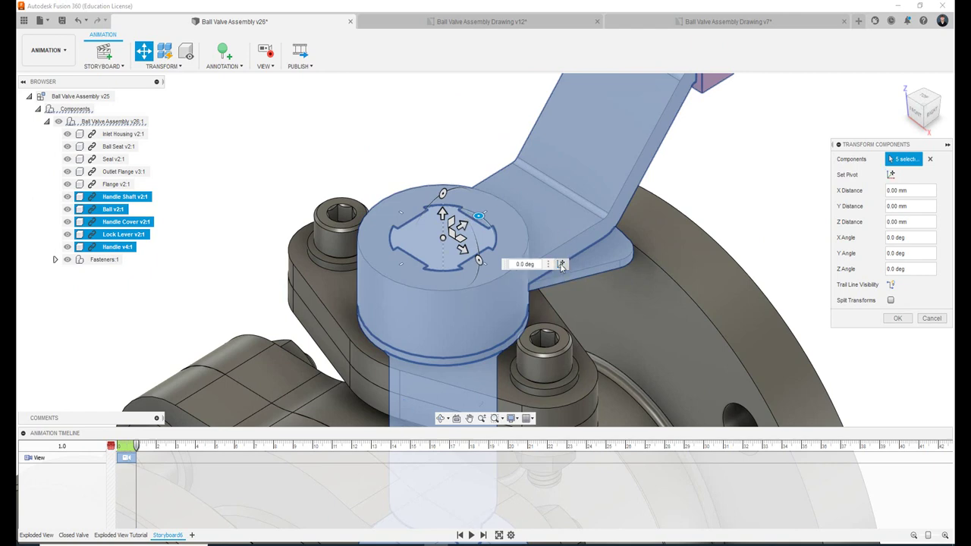
pyautogui.click(561, 265)
pyautogui.scroll(-2, 768, 233)
pyautogui.scroll(-4, 768, 233)
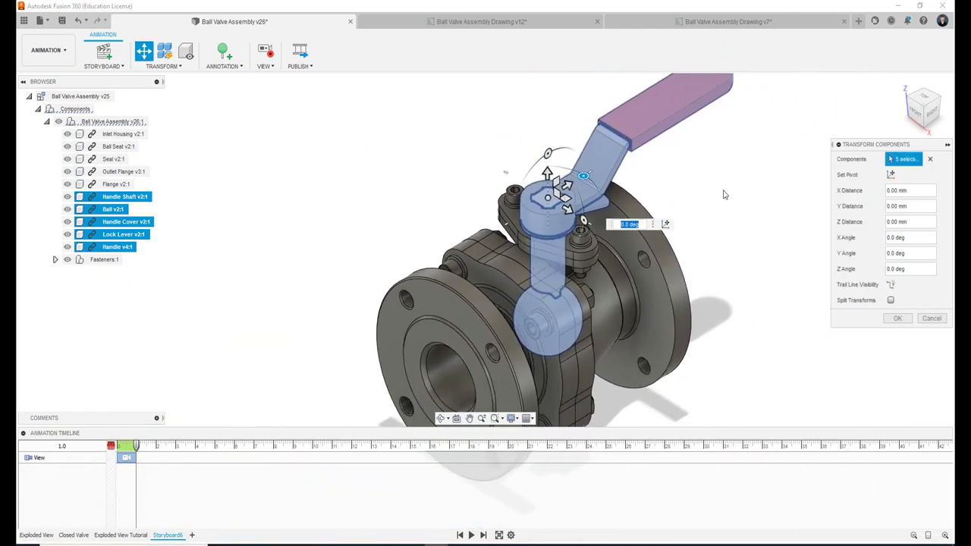
pyautogui.scroll(-2, 723, 195)
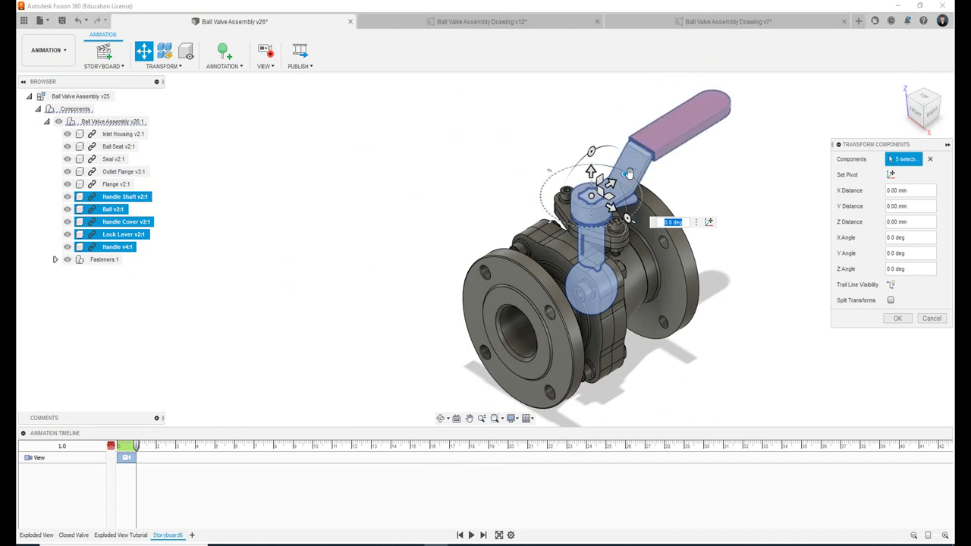
# Rotate the handle assembly 90 degrees about the stem and clear the selection.
pyautogui.moveTo(628, 174)
pyautogui.mouseDown()
pyautogui.moveTo(552, 170)
pyautogui.moveTo(633, 177)
pyautogui.moveTo(593, 155)
pyautogui.moveTo(589, 163)
pyautogui.mouseUp()
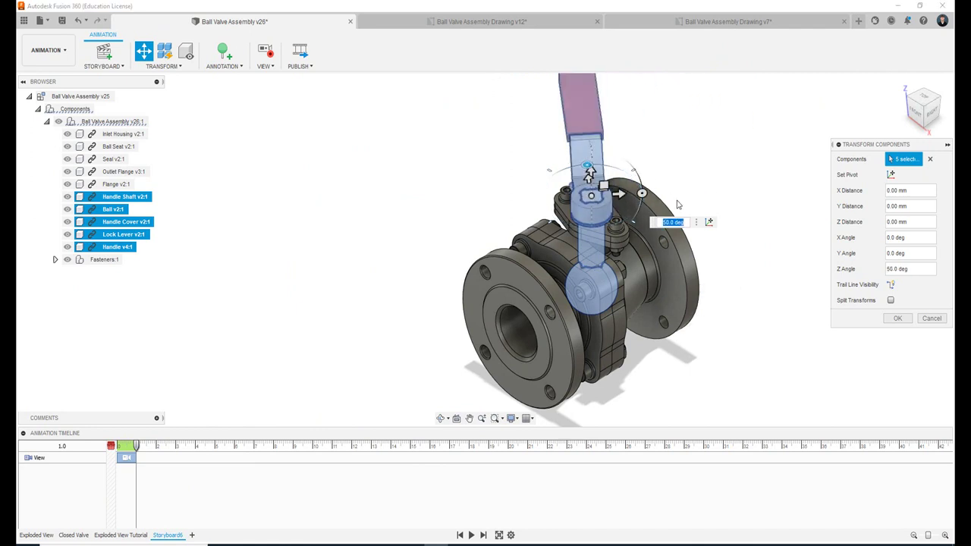
pyautogui.write('90')
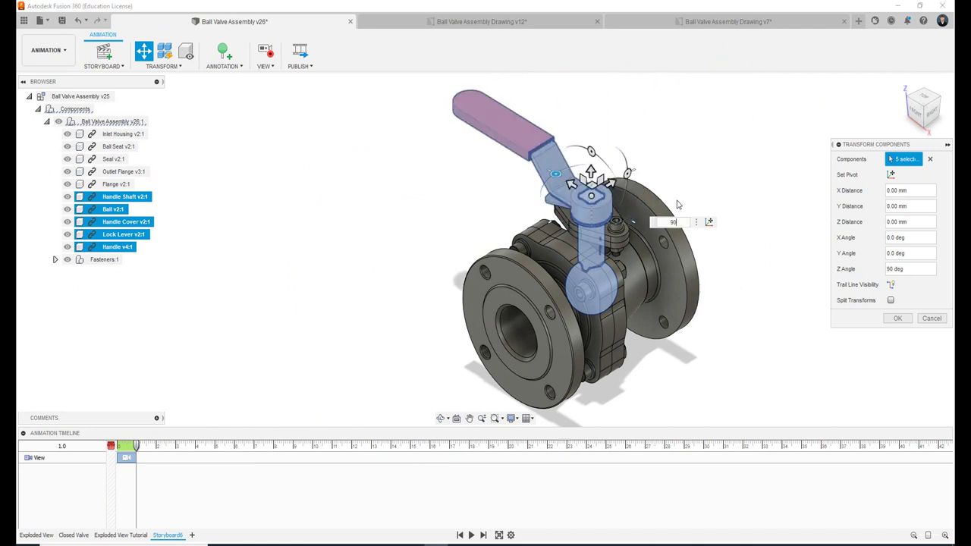
pyautogui.press('Return')
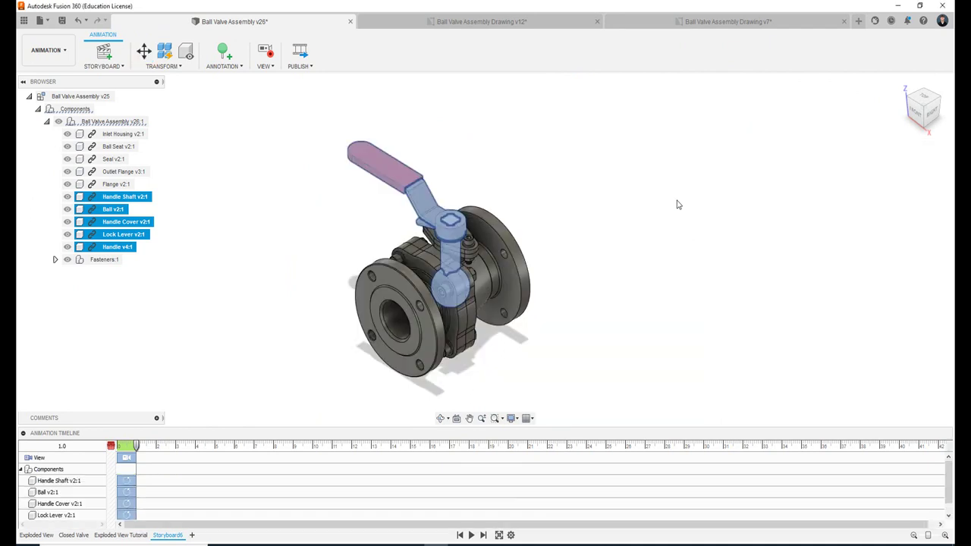
pyautogui.click(282, 234)
pyautogui.scroll(4, 291, 238)
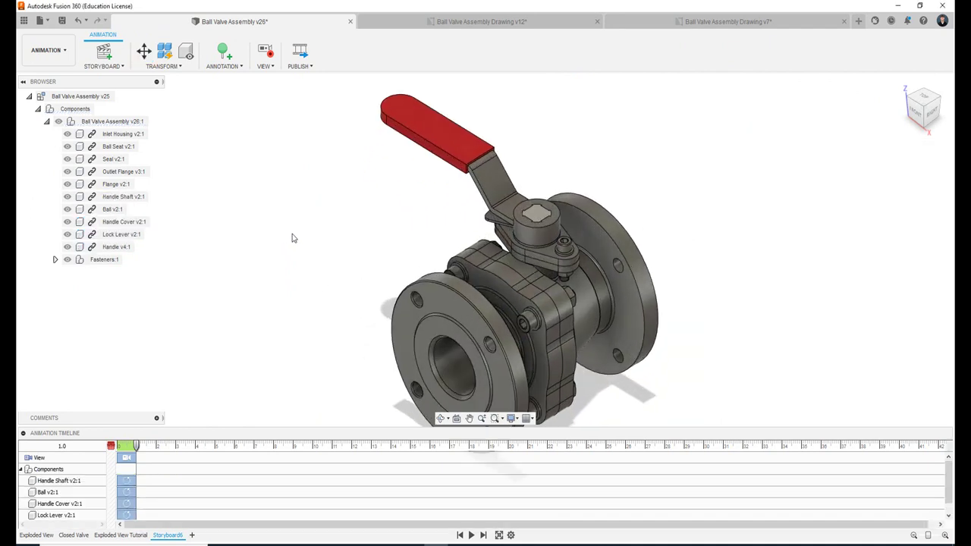
pyautogui.scroll(-1, 291, 238)
pyautogui.scroll(-1, 291, 238)
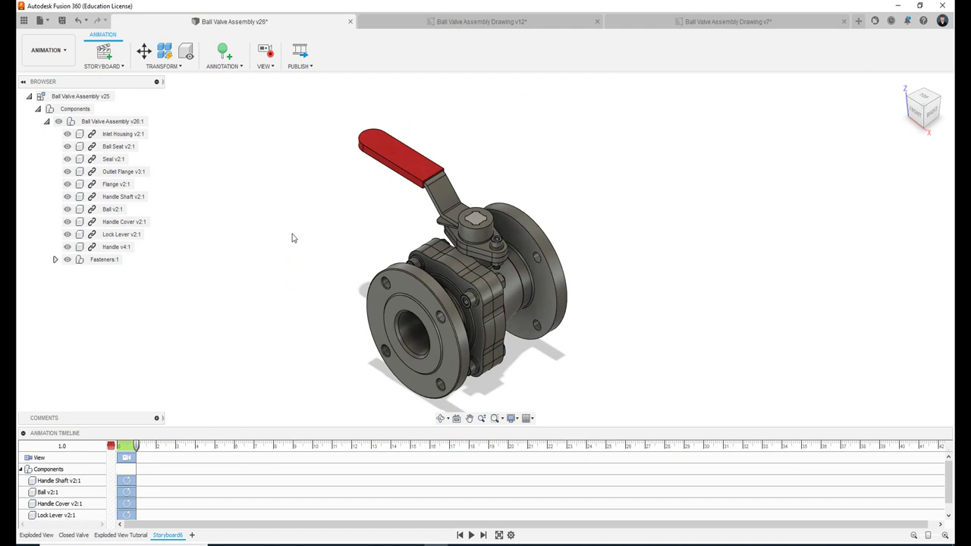
# Rename Storyboard6 to Closed Valve Tutorial.
pyautogui.rightClick(177, 537)
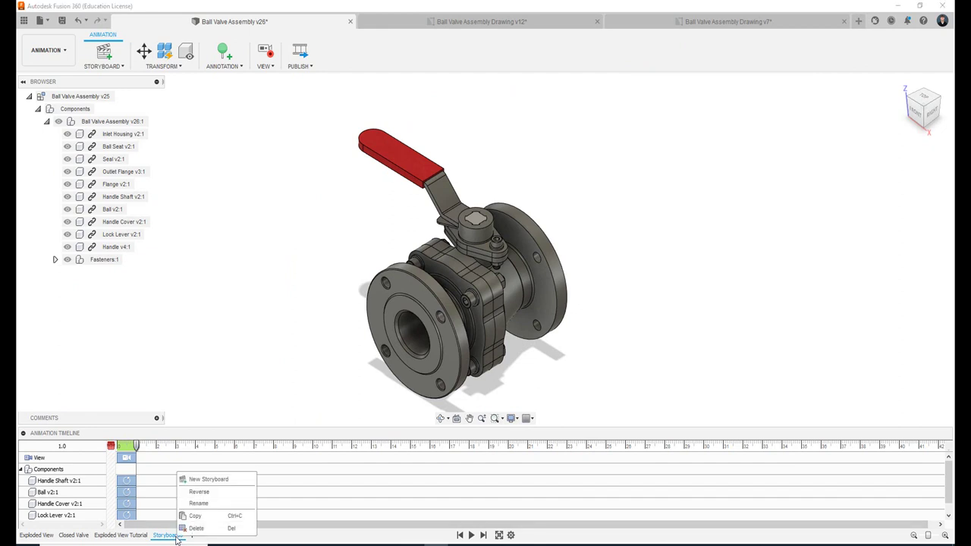
pyautogui.click(199, 504)
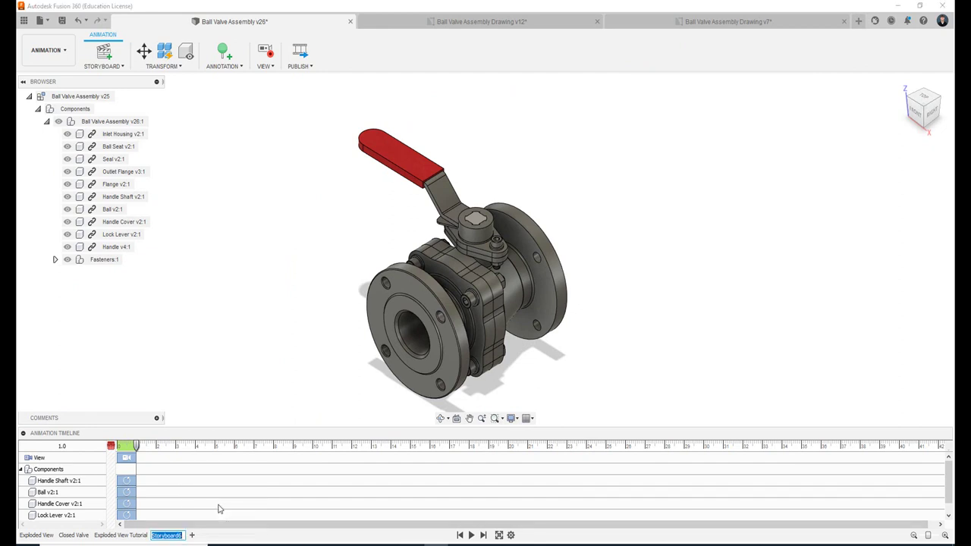
pyautogui.write('Closed ')
pyautogui.write('Valve Tut')
pyautogui.write('oririal')
pyautogui.press('Return')
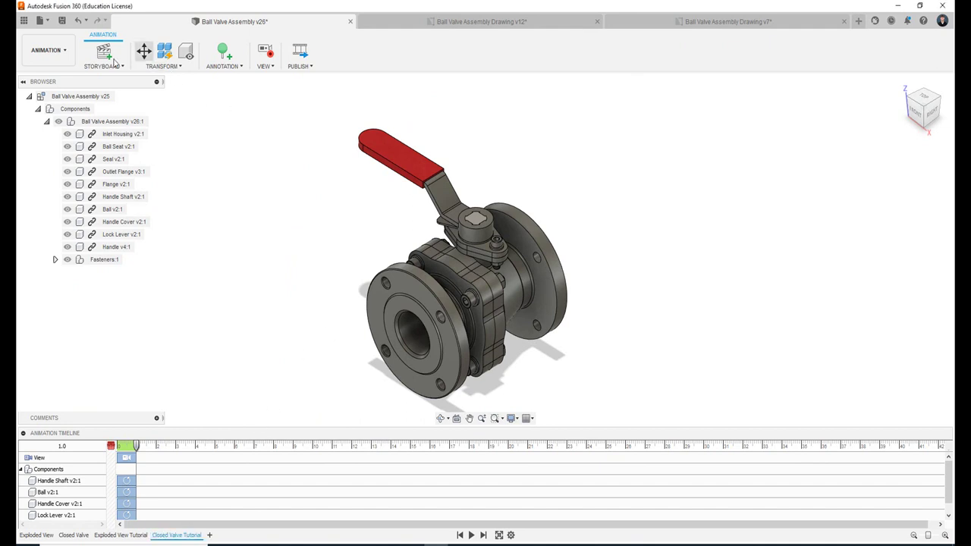
# Return to the Design workspace, save a new assembly version, and show Drawing v7.
pyautogui.click(54, 60)
pyautogui.click(42, 74)
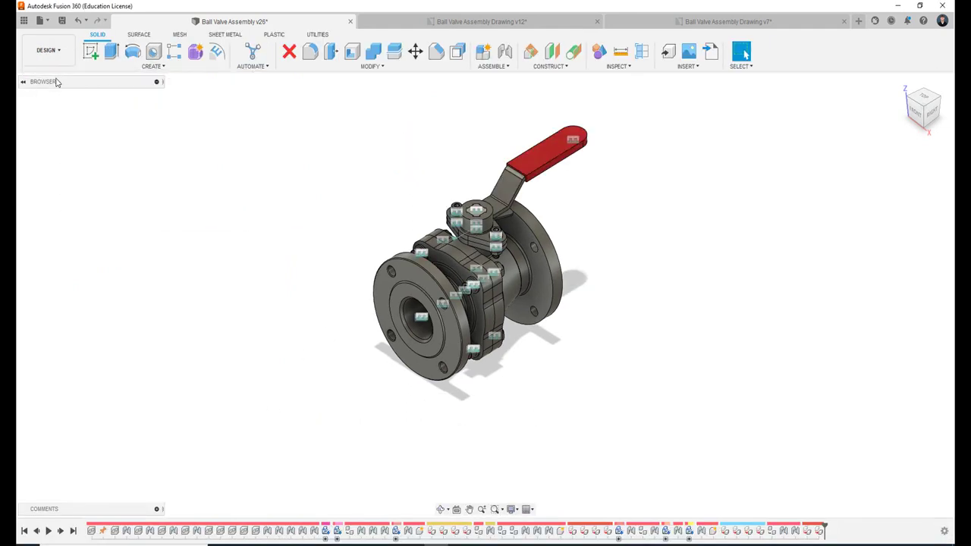
pyautogui.click(61, 20)
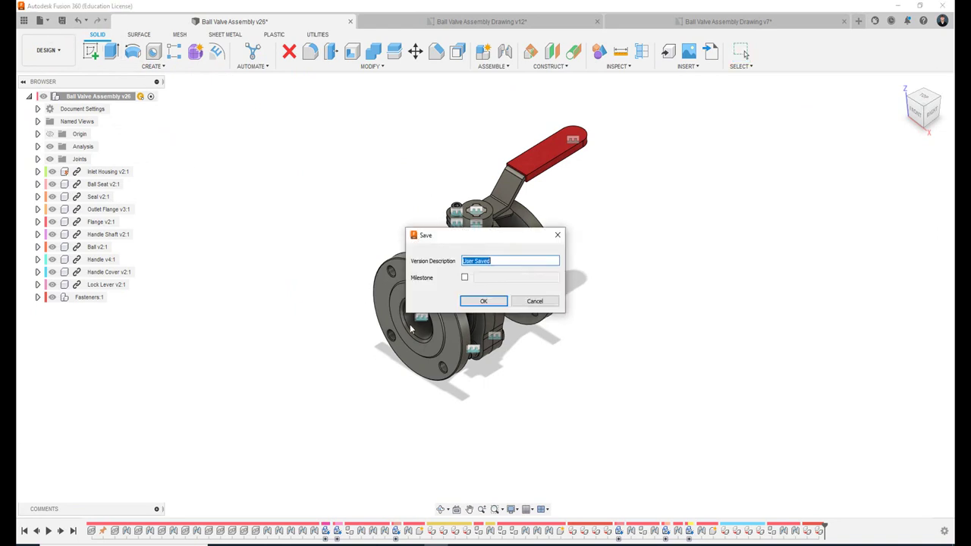
pyautogui.click(481, 303)
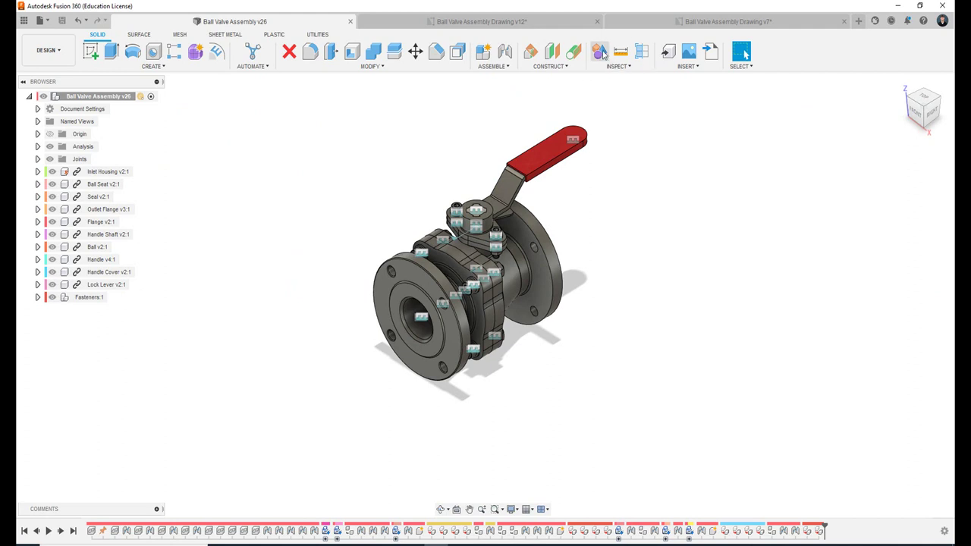
pyautogui.click(676, 25)
pyautogui.scroll(-1, 367, 353)
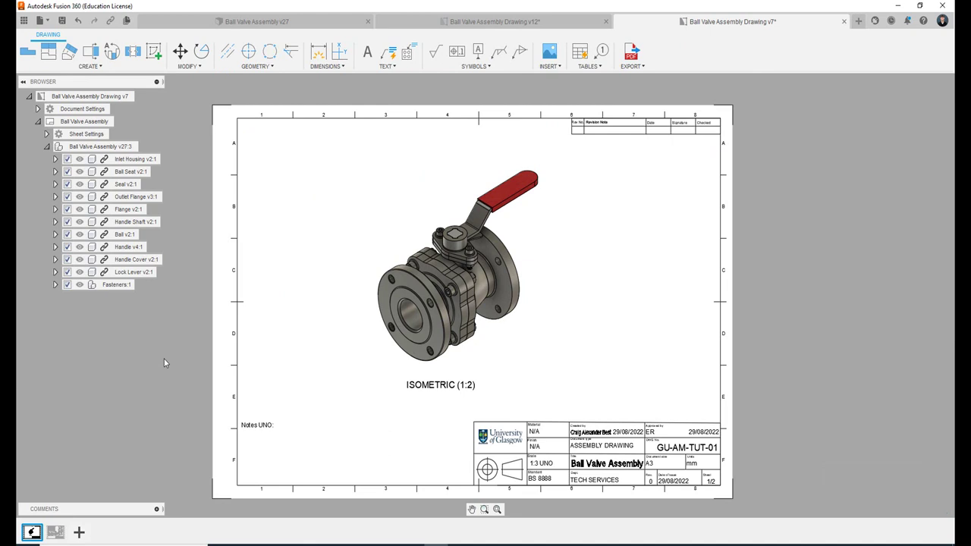
# On a new sheet, place a shaded FRONT base view of the Closed Valve Tutorial representation.
pyautogui.click(79, 533)
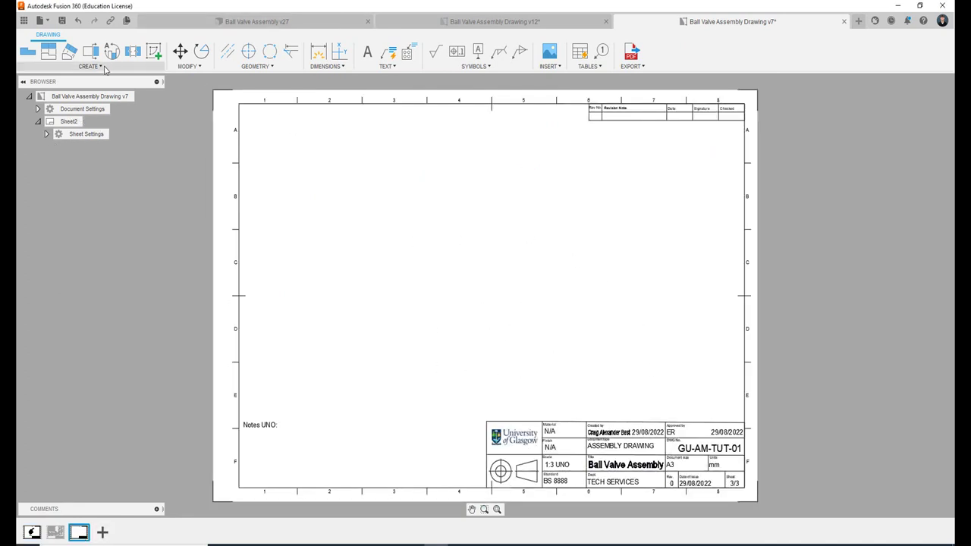
pyautogui.click(26, 51)
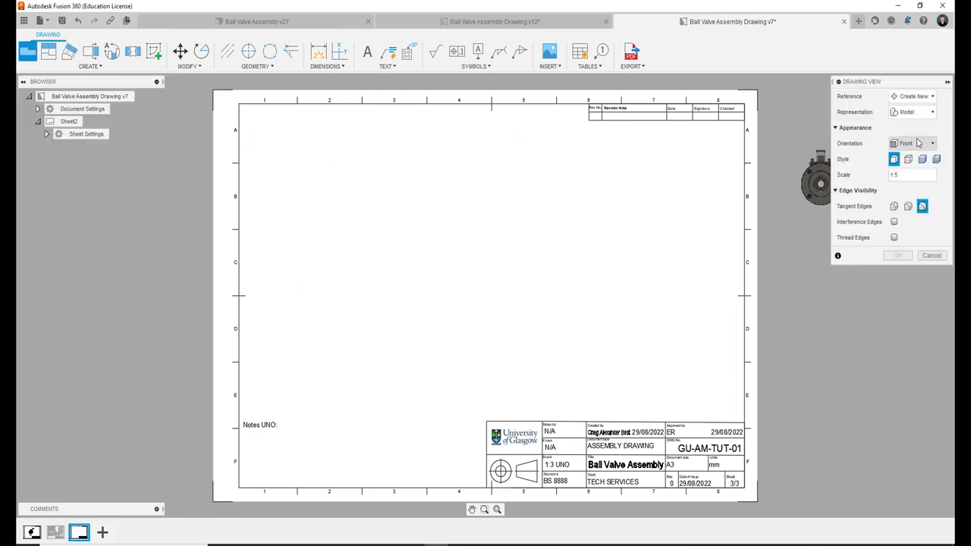
pyautogui.click(913, 112)
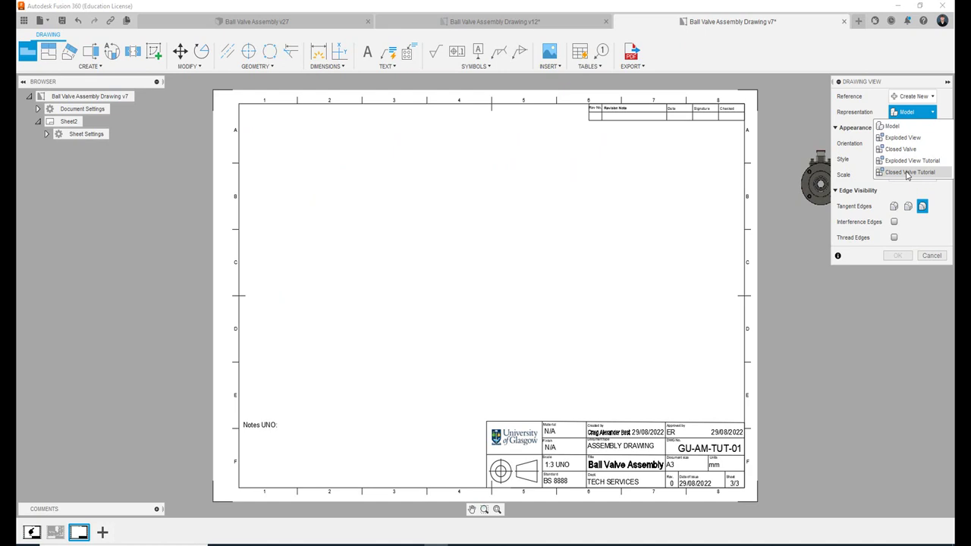
pyautogui.click(908, 173)
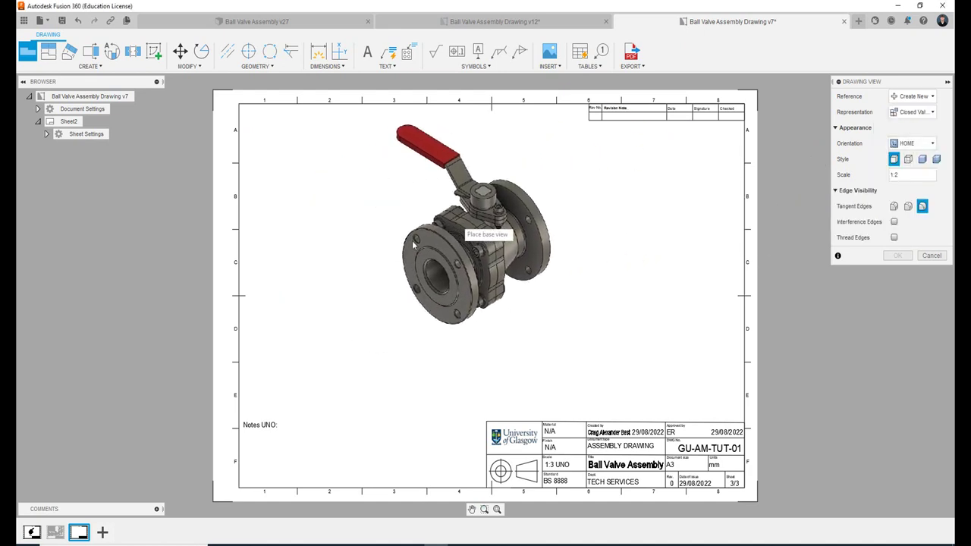
pyautogui.click(913, 143)
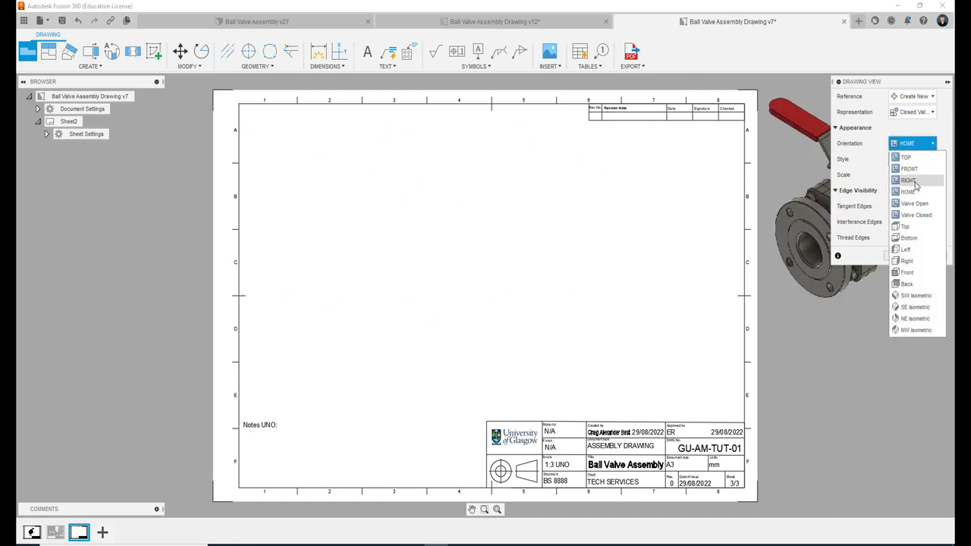
pyautogui.click(909, 168)
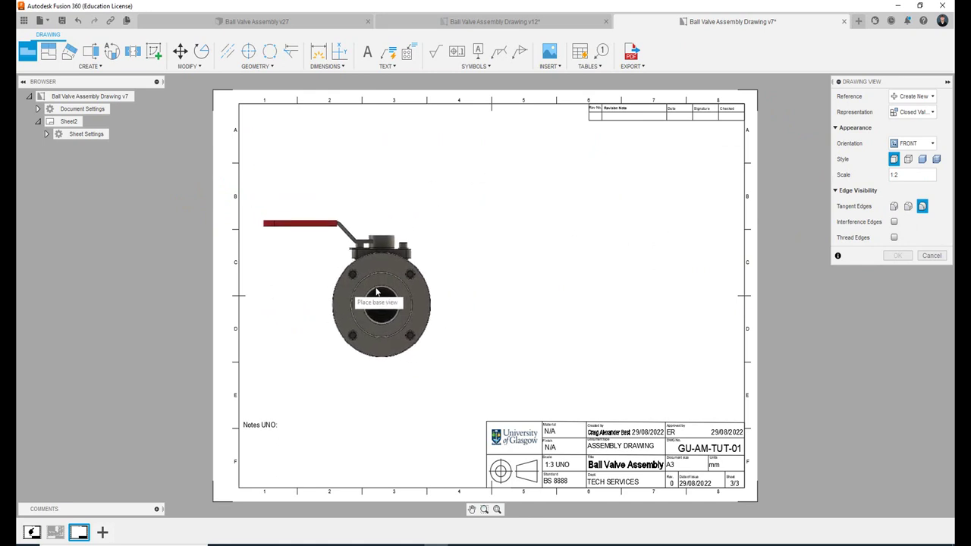
pyautogui.click(923, 159)
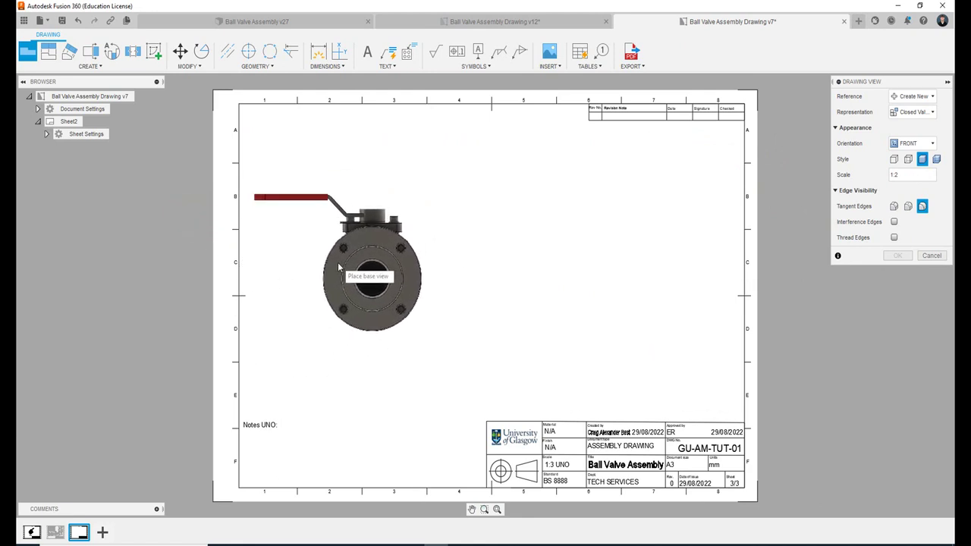
pyautogui.click(333, 272)
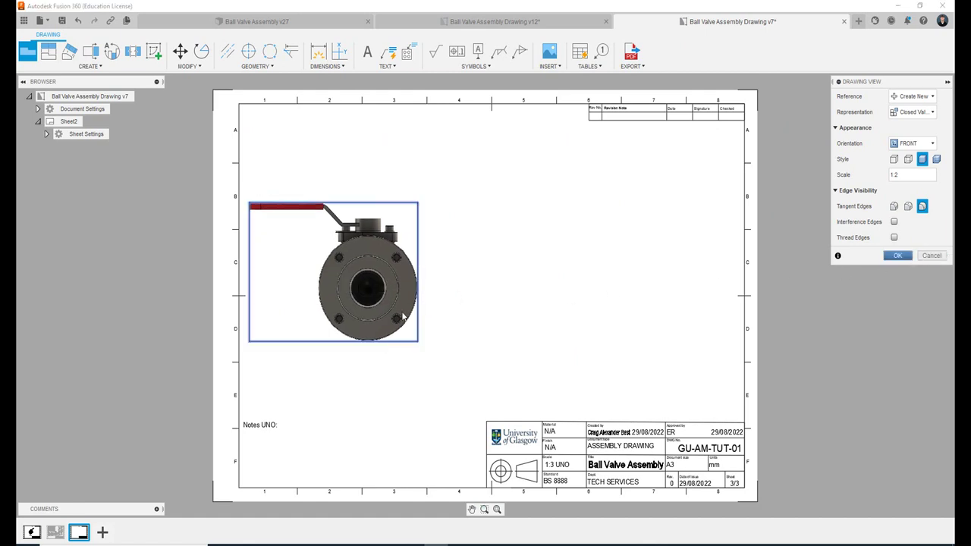
pyautogui.press('Return')
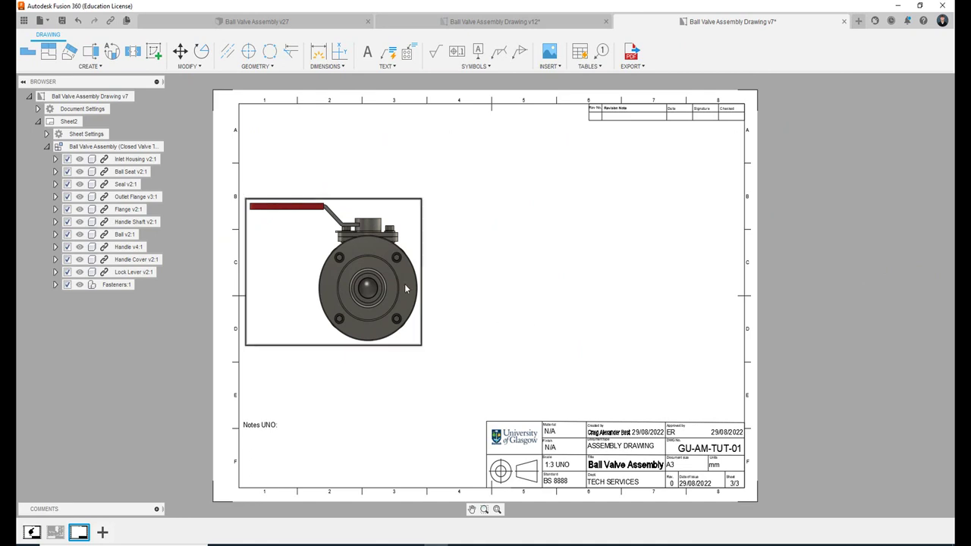
pyautogui.moveTo(406, 289); pyautogui.dragTo(426, 279)
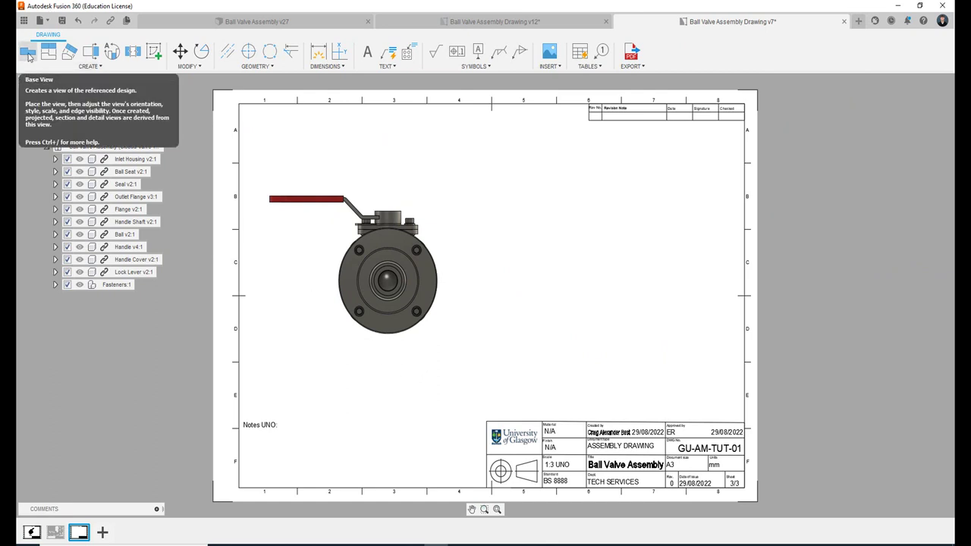
# Place a shaded base view of the plain Model representation right of the first view.
pyautogui.click(28, 53)
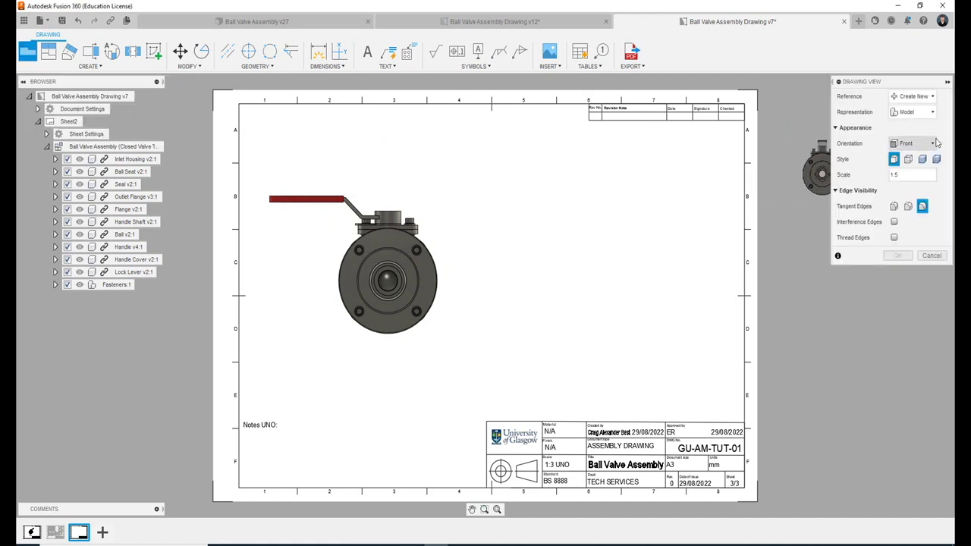
pyautogui.click(918, 114)
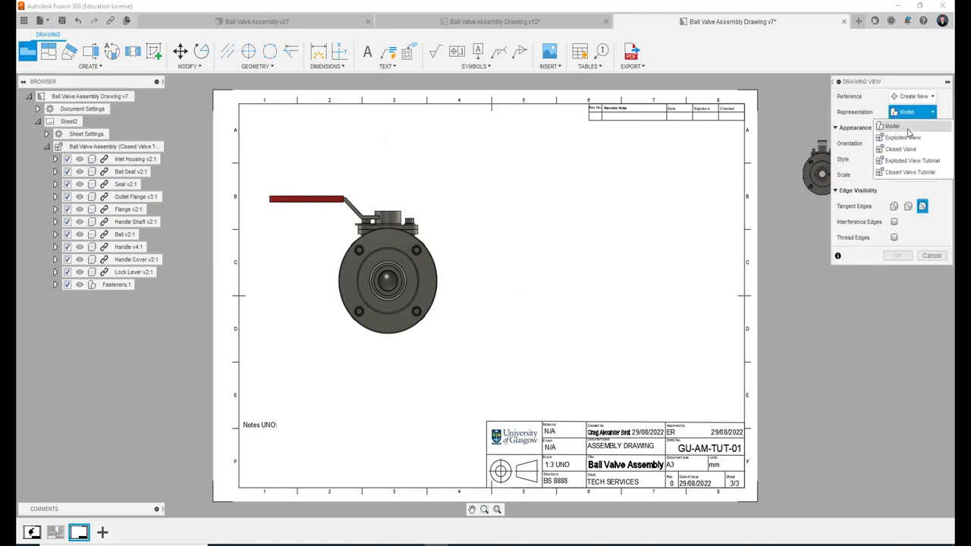
pyautogui.click(911, 128)
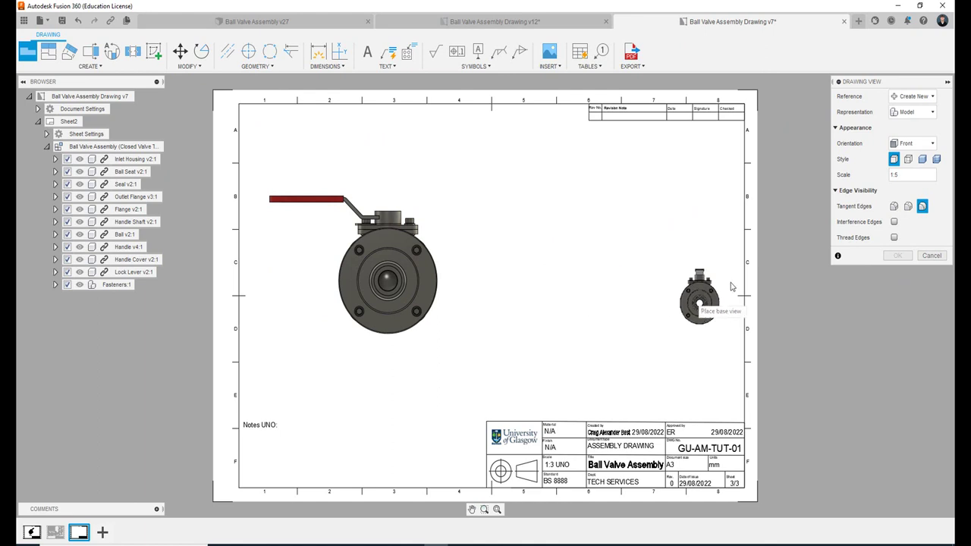
pyautogui.click(921, 160)
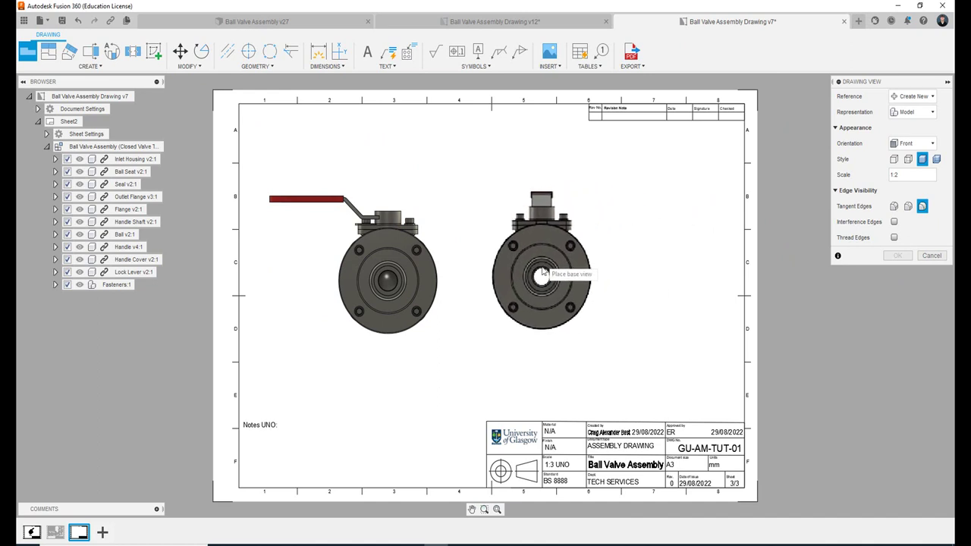
pyautogui.click(579, 273)
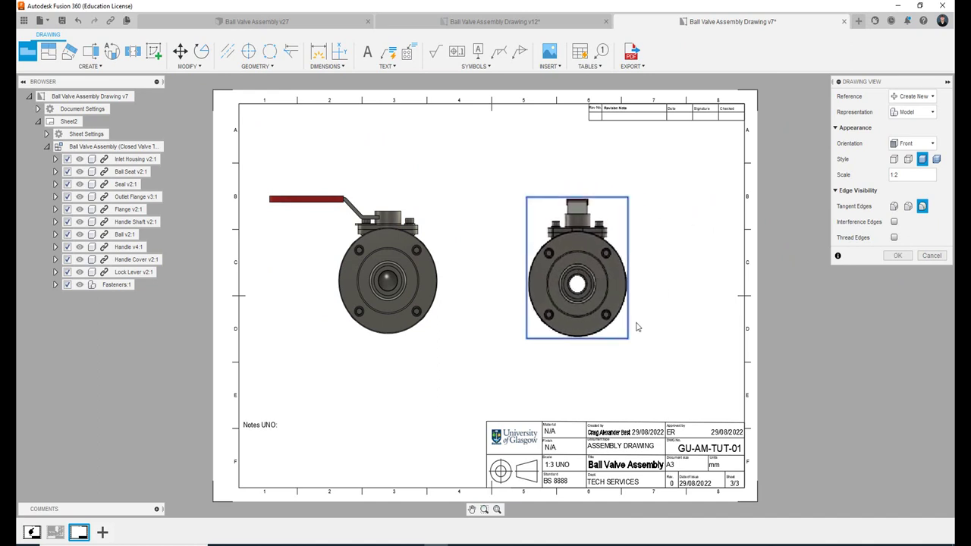
pyautogui.click(899, 256)
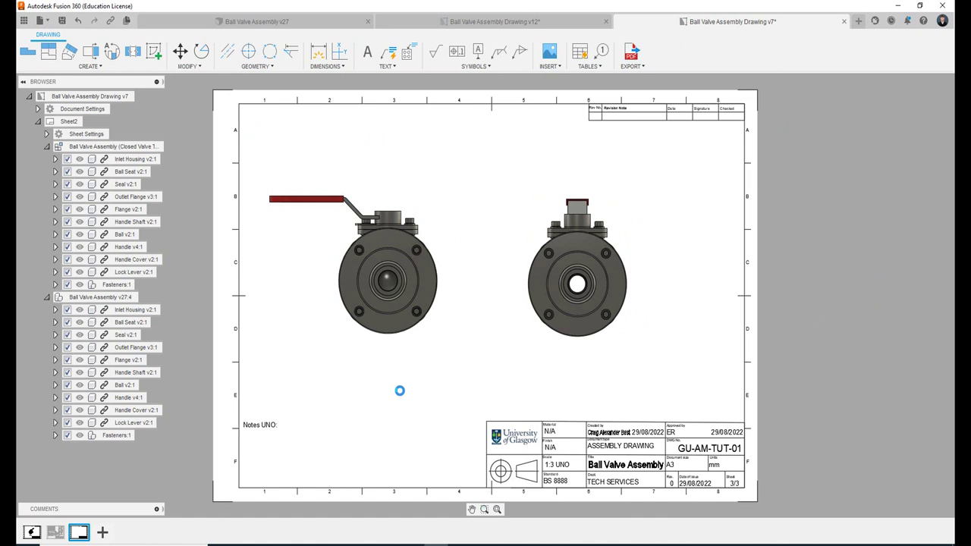
# Add a 5 mm CLOSED VALVE (1:2) text label beneath the left view.
pyautogui.click(368, 52)
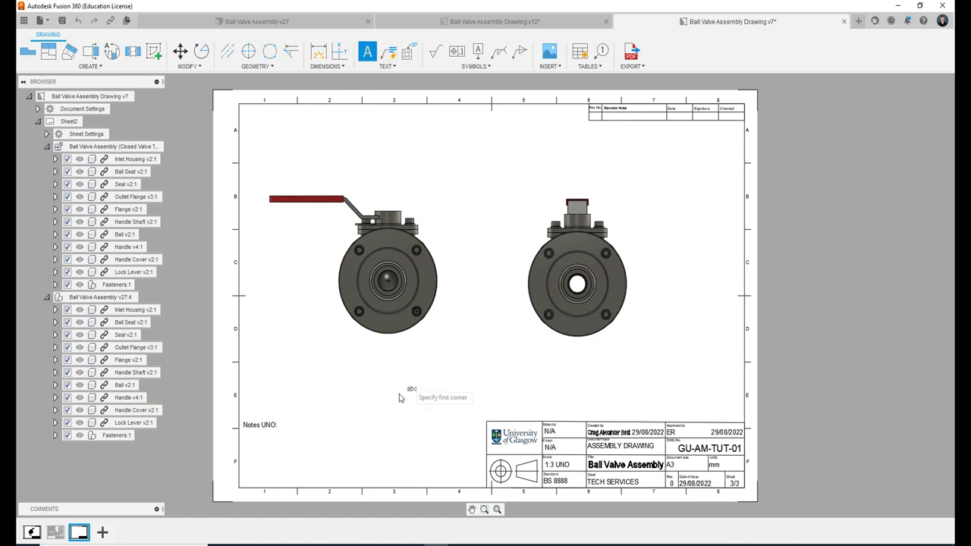
pyautogui.click(346, 344)
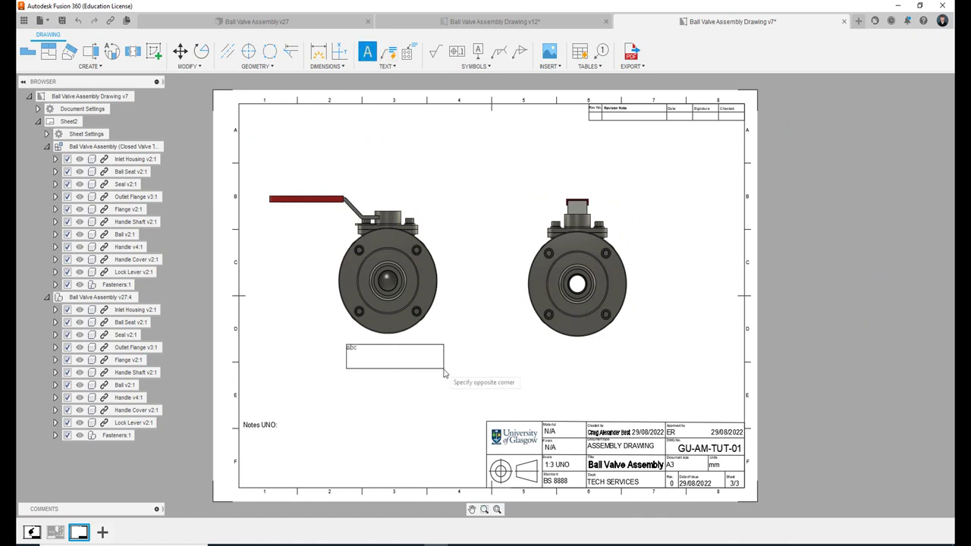
pyautogui.click(444, 373)
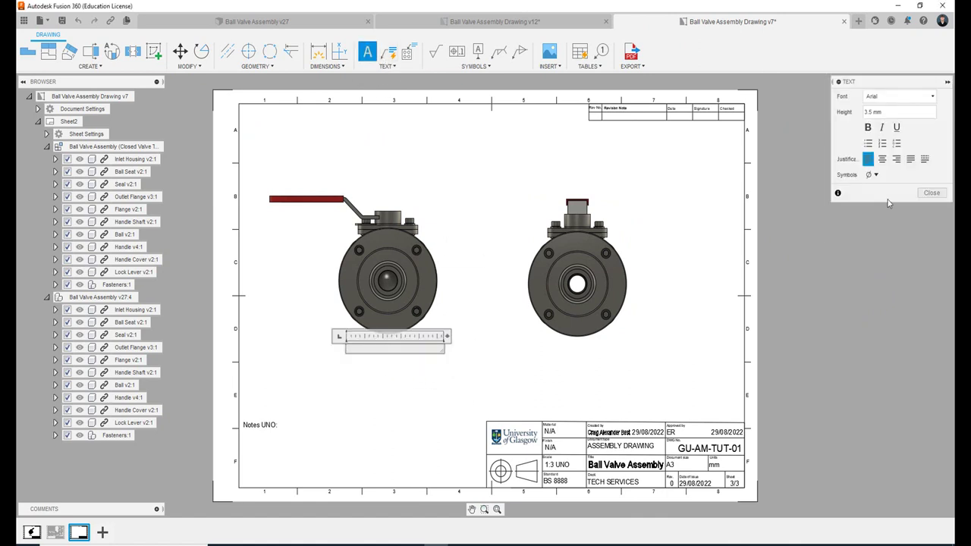
pyautogui.tripleClick(892, 114)
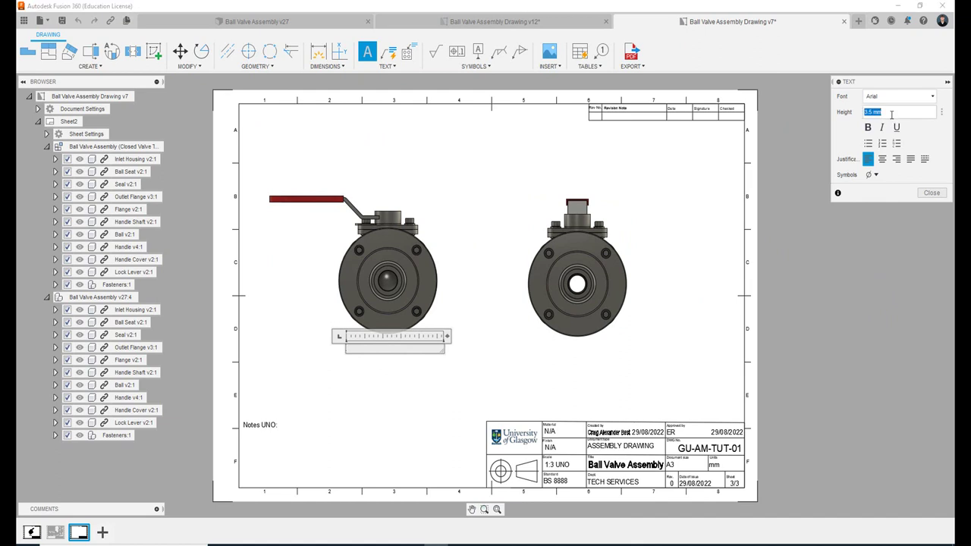
pyautogui.write('5')
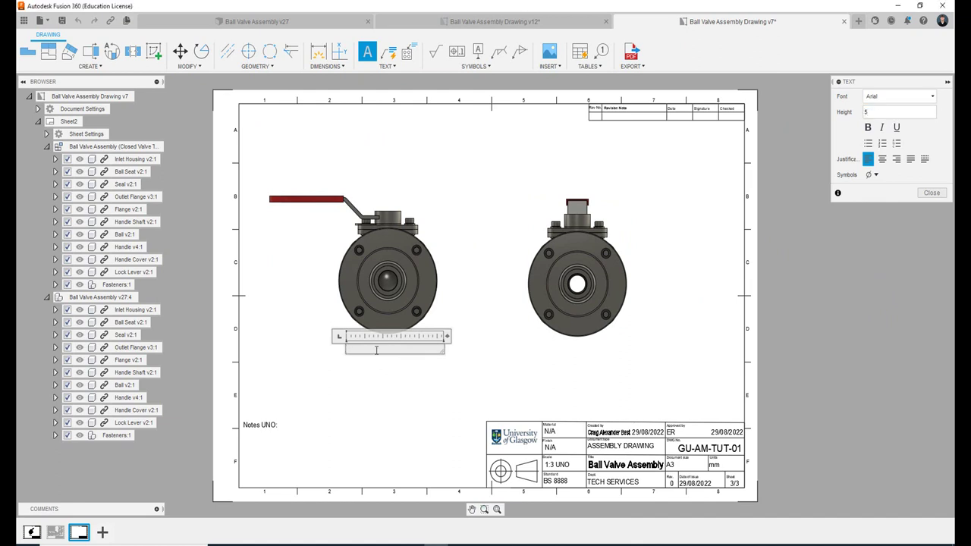
pyautogui.click(375, 350)
pyautogui.write('CLOS')
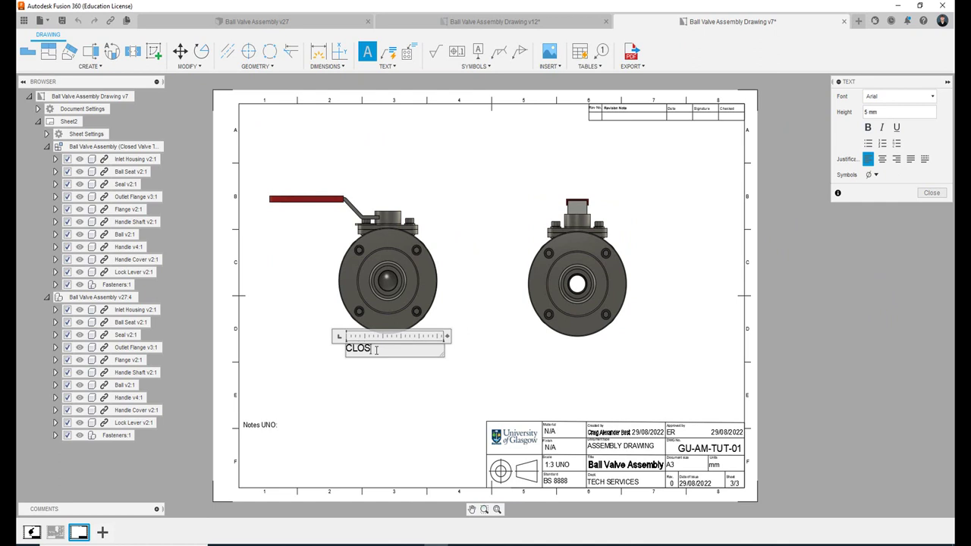
pyautogui.write('ED VALVE (')
pyautogui.write('1')
pyautogui.write(':2)')
pyautogui.press('BackSpace')
pyautogui.click(490, 268)
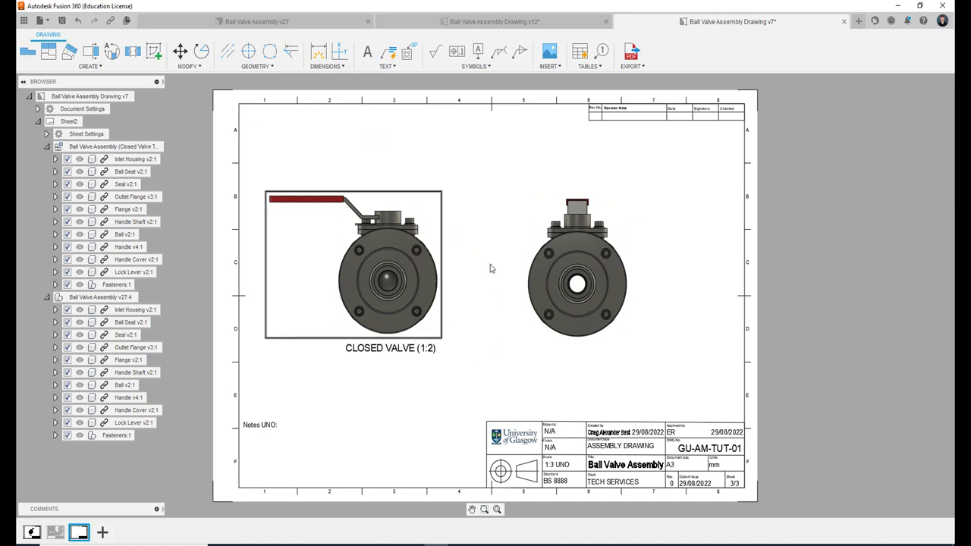
pyautogui.click(404, 353)
pyautogui.click(396, 364)
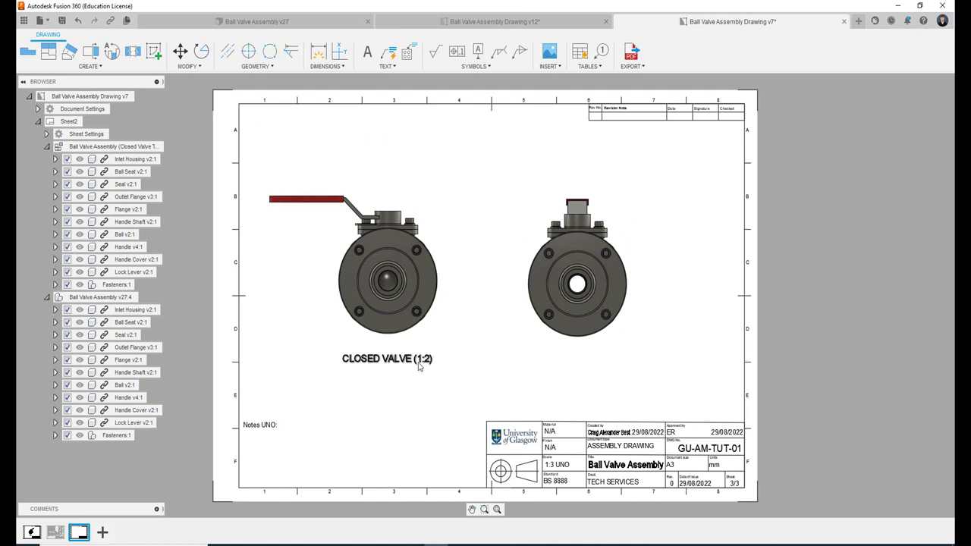
# Preview the left view at 1:4 scale, then restore it to 1:2.
pyautogui.doubleClick(394, 291)
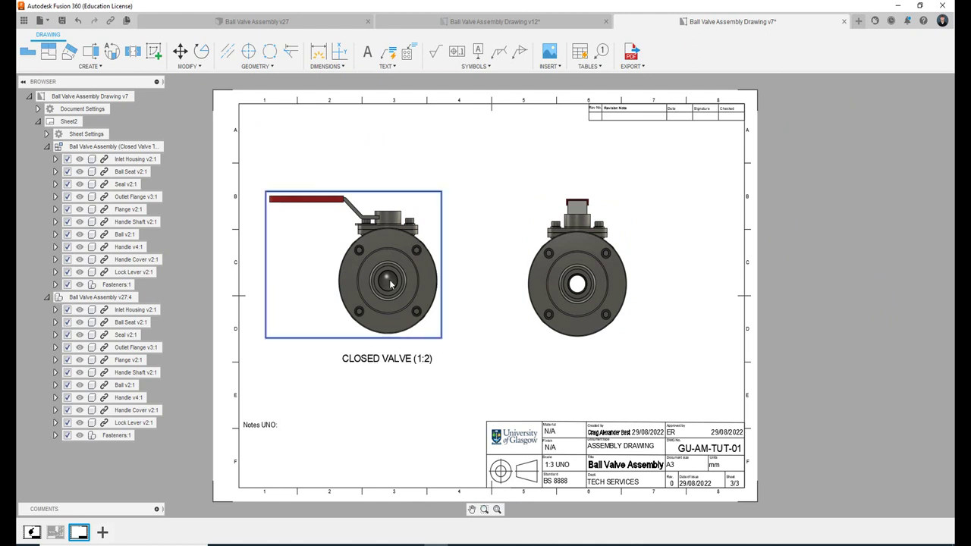
pyautogui.moveTo(910, 144)
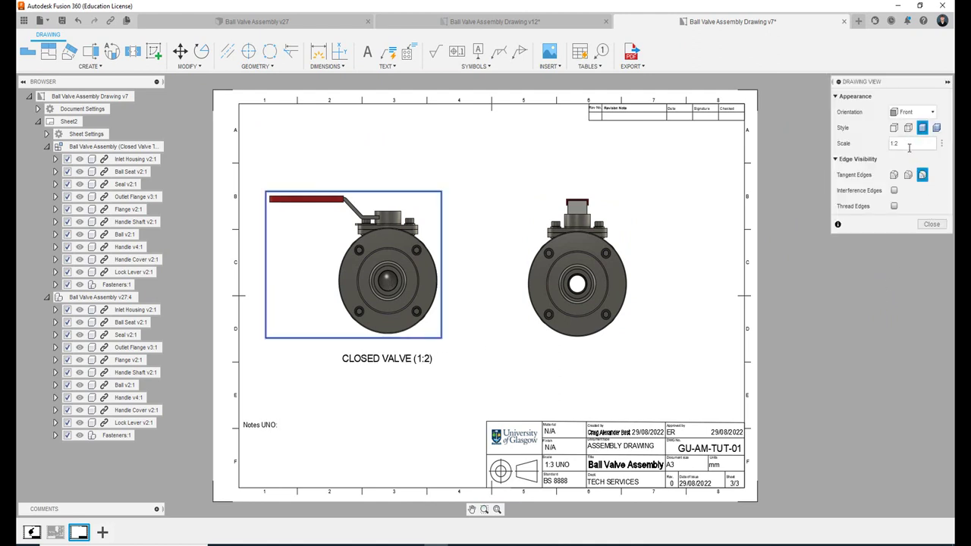
pyautogui.press('BackSpace')
pyautogui.write('4')
pyautogui.press('Return')
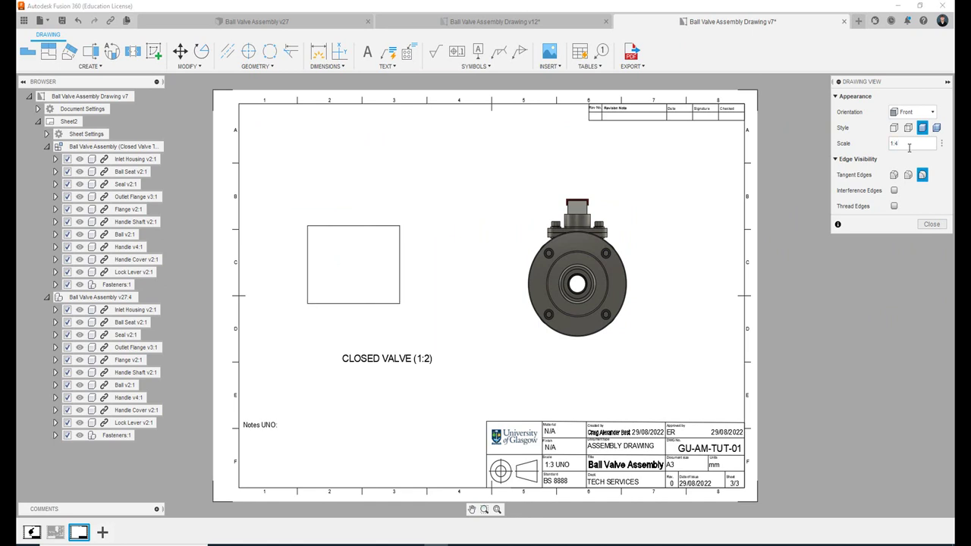
pyautogui.press('BackSpace')
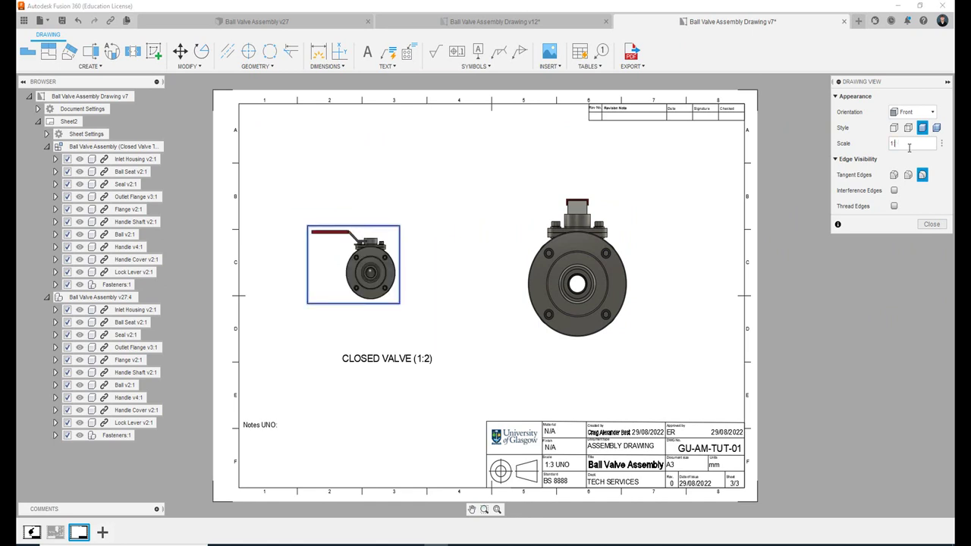
pyautogui.write('2')
pyautogui.press('Return')
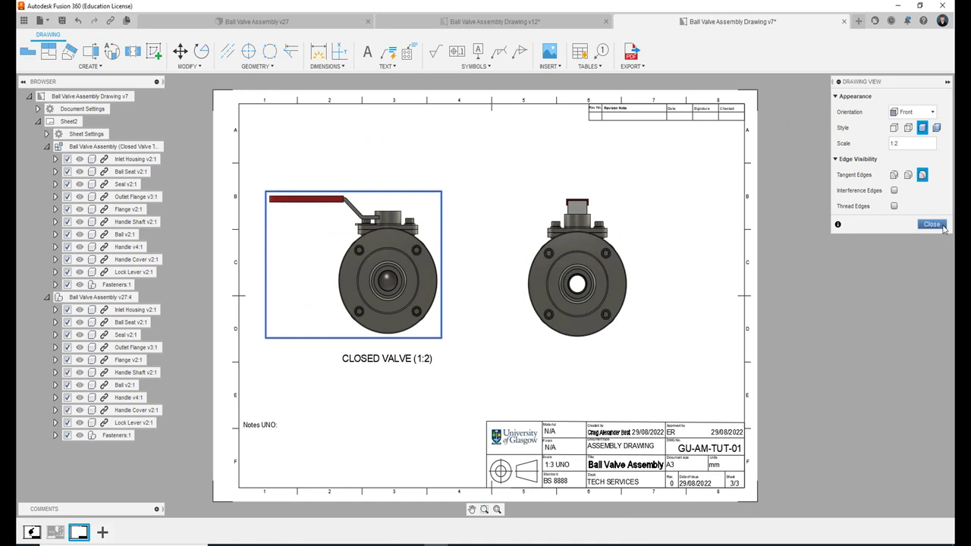
pyautogui.click(935, 225)
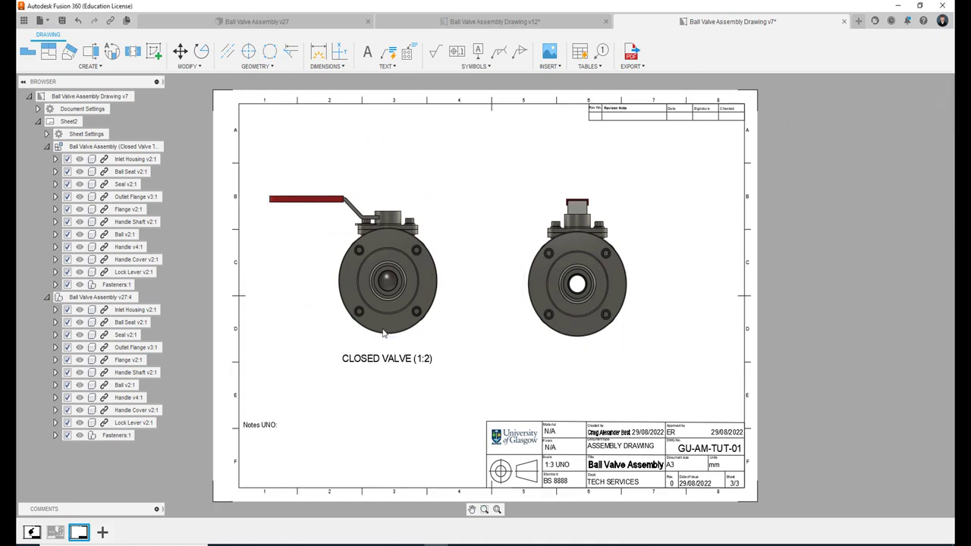
# Add a 5 mm OPEN VALVE (1:2) label beneath the right view, narrowing its box.
pyautogui.click(368, 51)
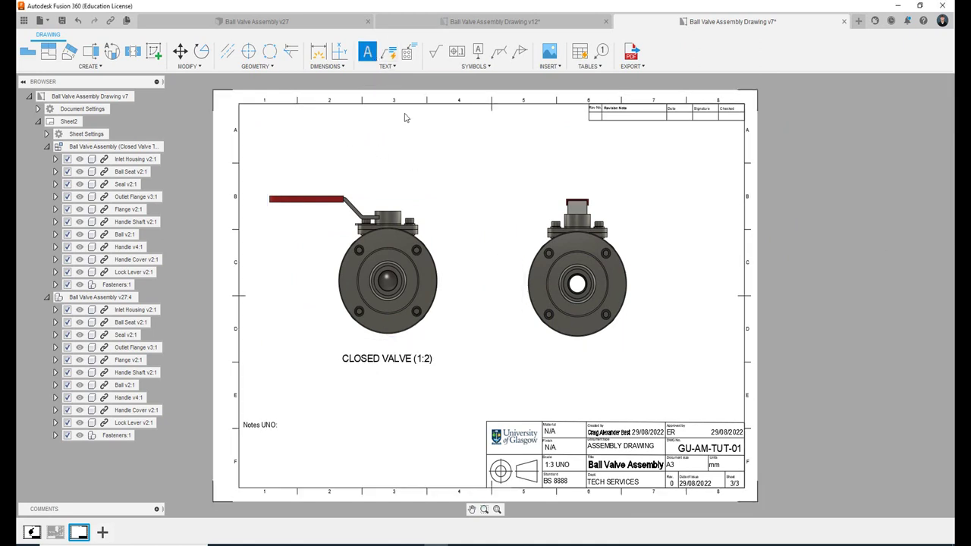
pyautogui.click(538, 352)
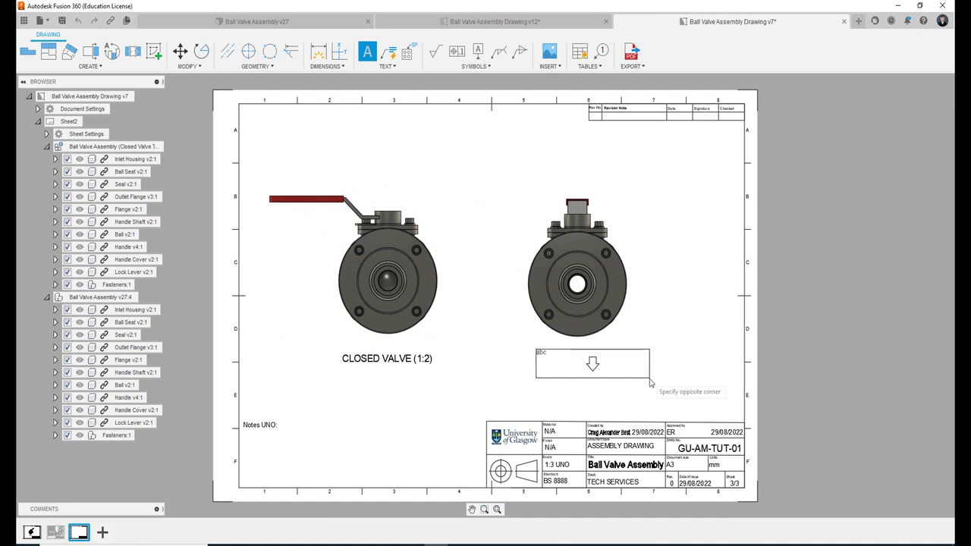
pyautogui.click(649, 383)
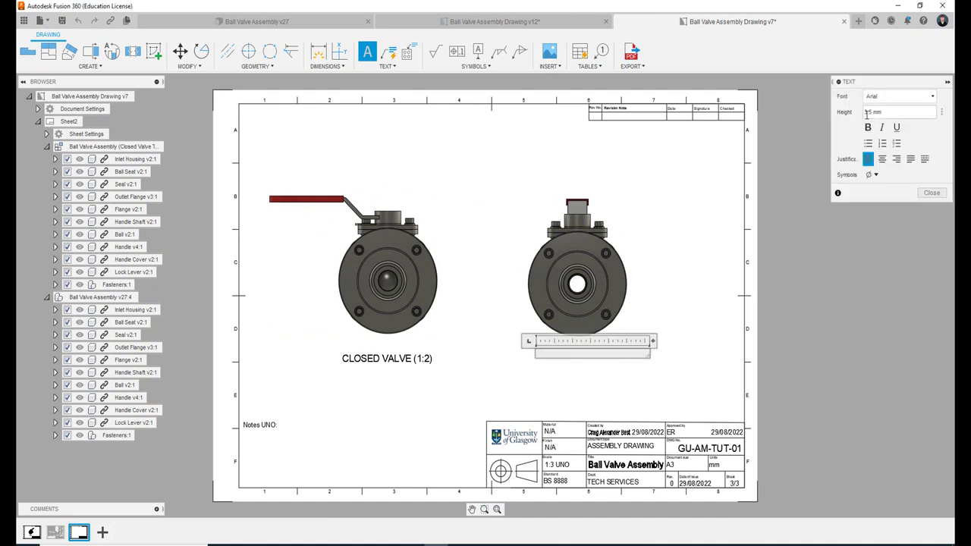
pyautogui.click(866, 112)
pyautogui.write('5')
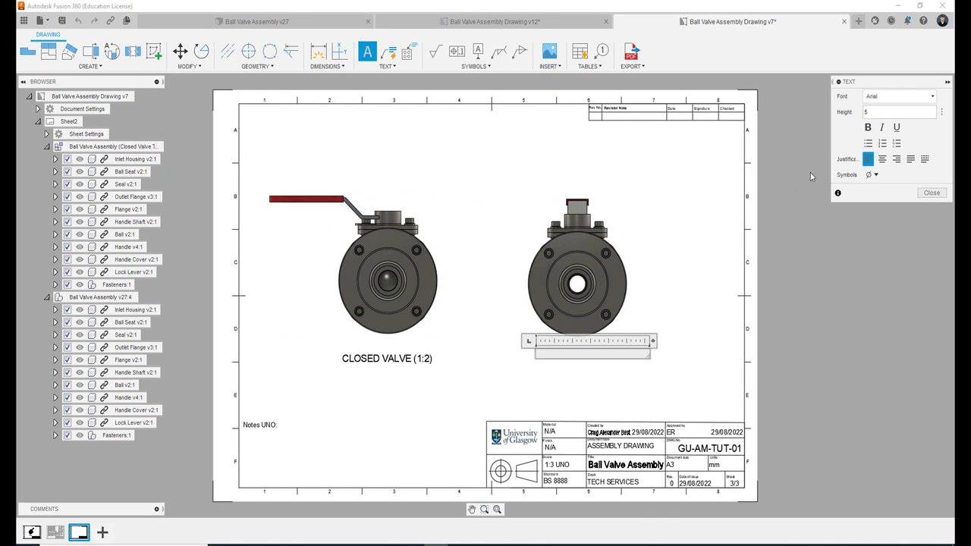
pyautogui.click(561, 356)
pyautogui.write('OP')
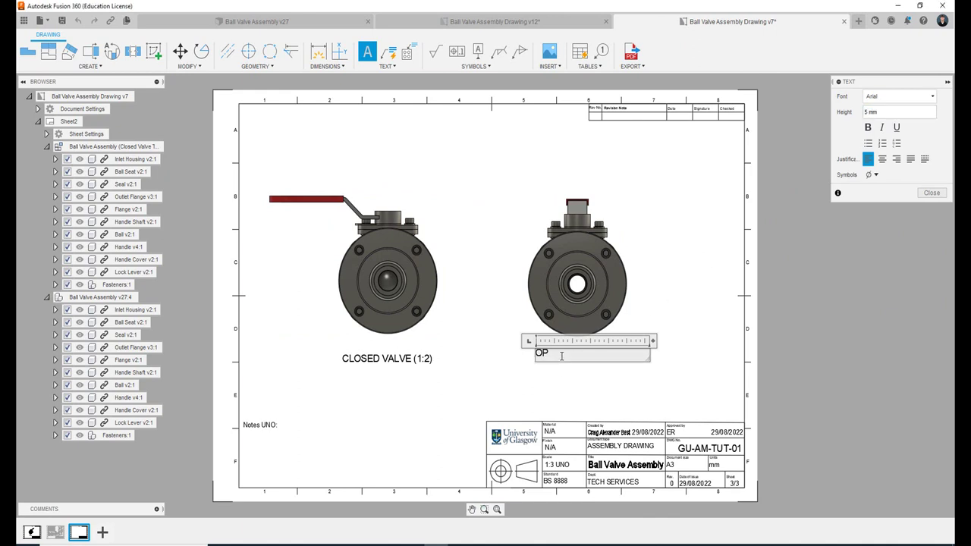
pyautogui.write('EN VALVE (')
pyautogui.write('1:2')
pyautogui.write(')')
pyautogui.moveTo(649, 358); pyautogui.dragTo(617, 358)
pyautogui.click(642, 372)
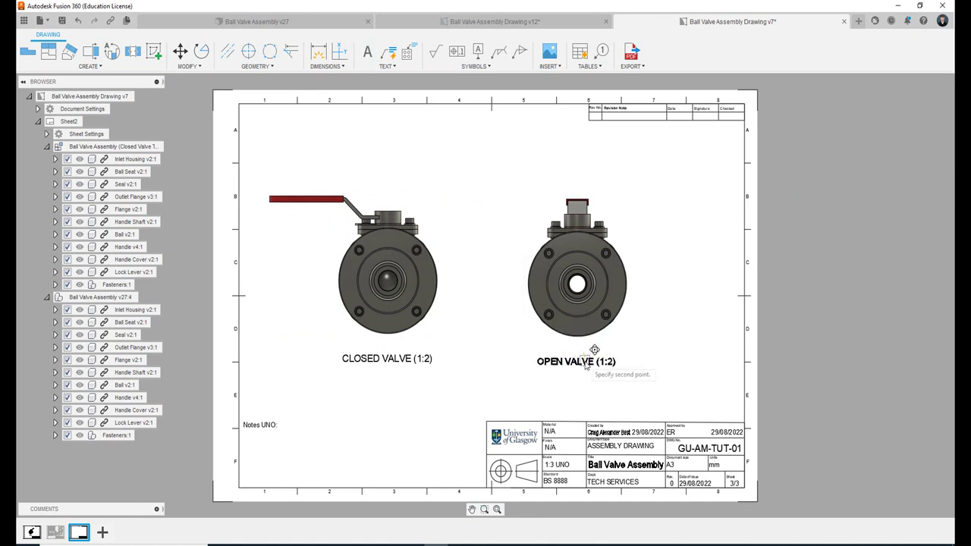
pyautogui.click(585, 366)
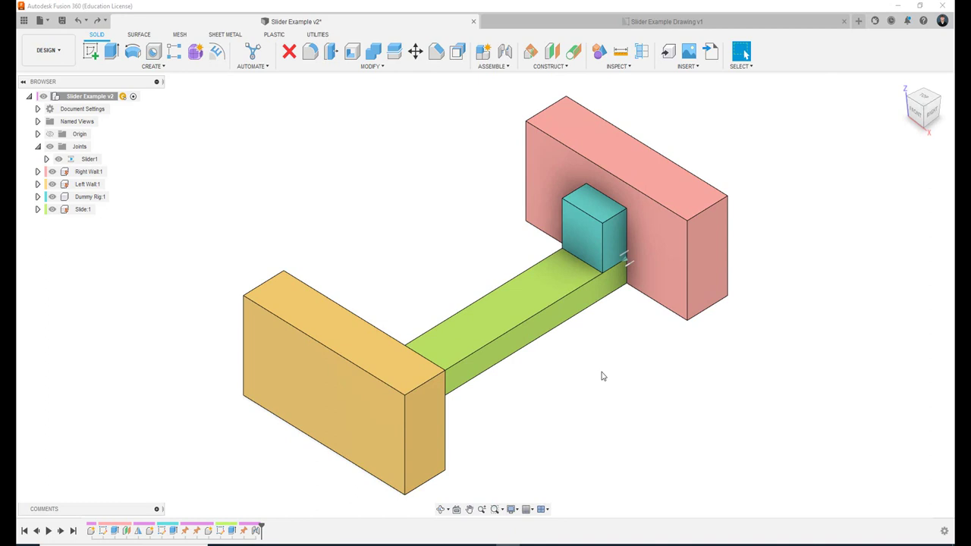
# Drag the cyan block along the slide against the Right Wall, checking Right and Home views.
pyautogui.moveTo(588, 227)
pyautogui.mouseDown()
pyautogui.moveTo(492, 285)
pyautogui.moveTo(379, 334)
pyautogui.moveTo(514, 284)
pyautogui.moveTo(585, 234)
pyautogui.moveTo(498, 265)
pyautogui.moveTo(340, 359)
pyautogui.moveTo(496, 265)
pyautogui.moveTo(588, 232)
pyautogui.moveTo(392, 310)
pyautogui.moveTo(298, 383)
pyautogui.moveTo(519, 245)
pyautogui.moveTo(381, 319)
pyautogui.moveTo(308, 369)
pyautogui.moveTo(550, 221)
pyautogui.moveTo(405, 281)
pyautogui.moveTo(279, 355)
pyautogui.moveTo(521, 232)
pyautogui.mouseUp()
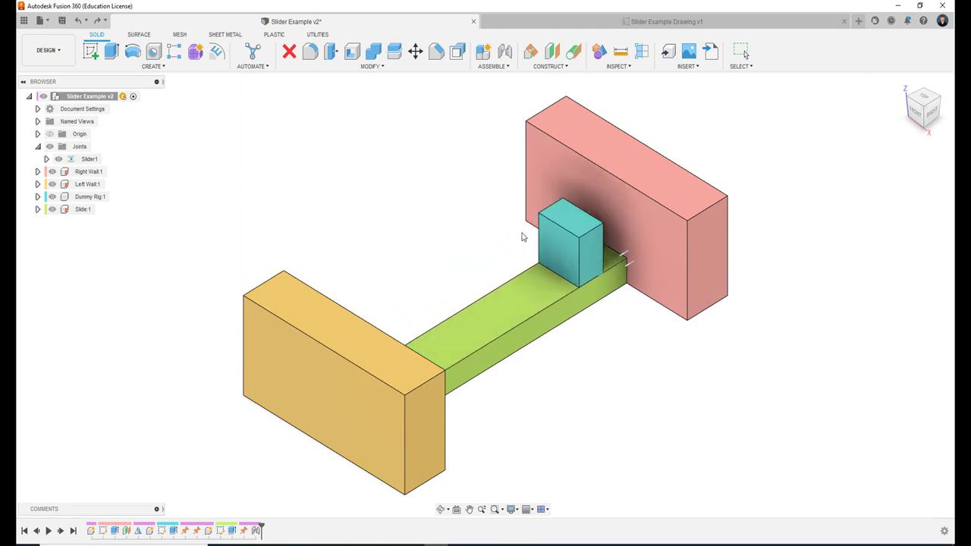
pyautogui.click(933, 114)
pyautogui.moveTo(602, 308)
pyautogui.mouseDown()
pyautogui.moveTo(278, 341)
pyautogui.moveTo(605, 254)
pyautogui.moveTo(356, 288)
pyautogui.moveTo(355, 300)
pyautogui.moveTo(707, 228)
pyautogui.mouseUp()
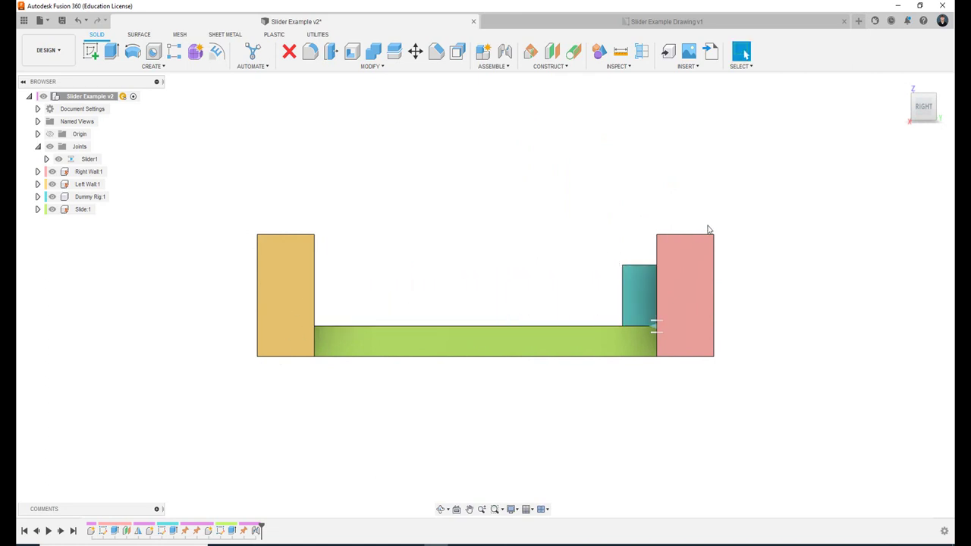
pyautogui.click(916, 97)
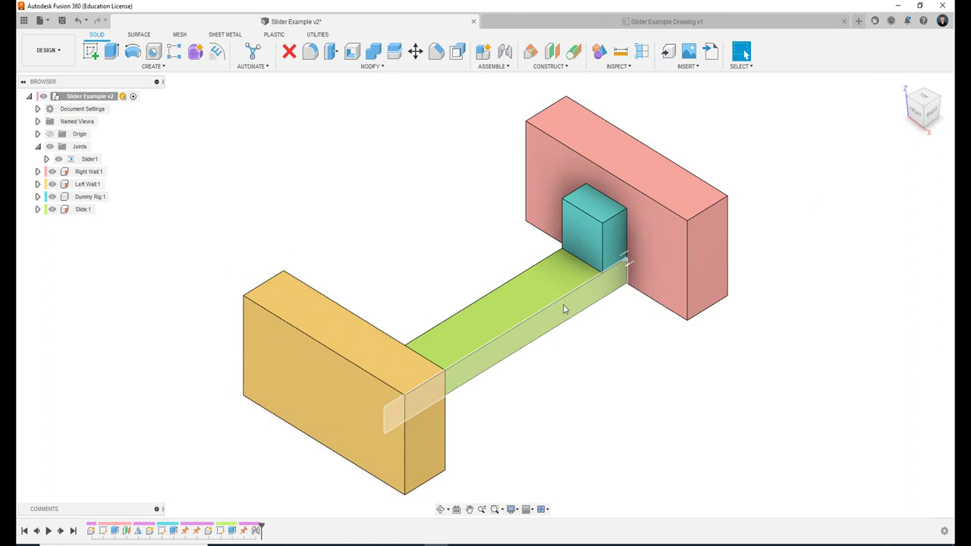
pyautogui.keyDown('shift'); pyautogui.moveTo(395, 152); pyautogui.dragTo(425, 177, button='middle'); pyautogui.keyUp('shift')
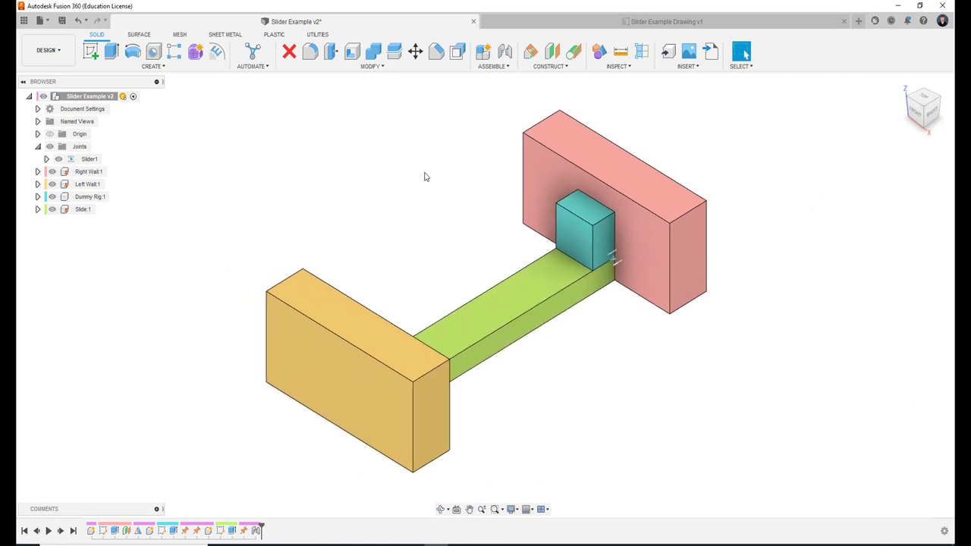
# Delete the Slider1 joint, drag the now-free block off the slide, then undo the drag.
pyautogui.click(88, 160)
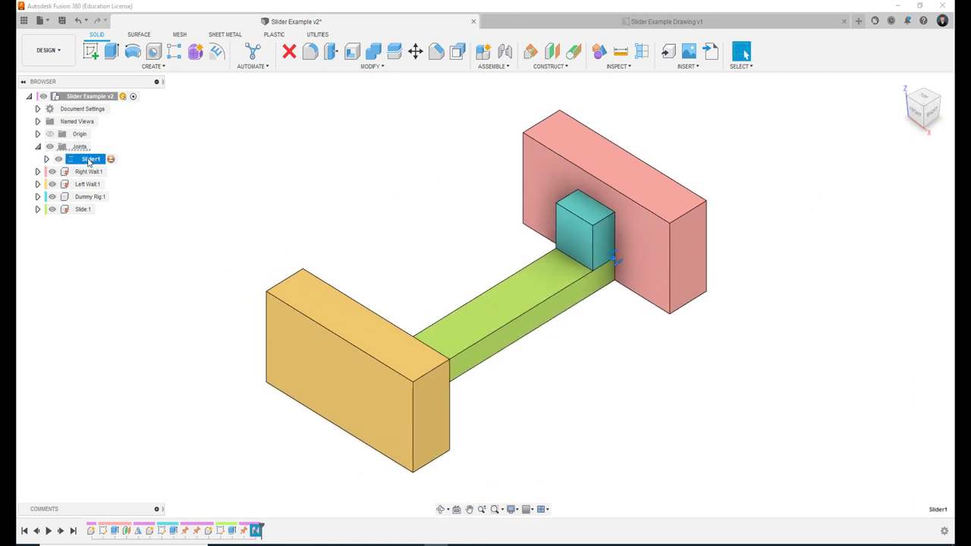
pyautogui.rightClick(88, 161)
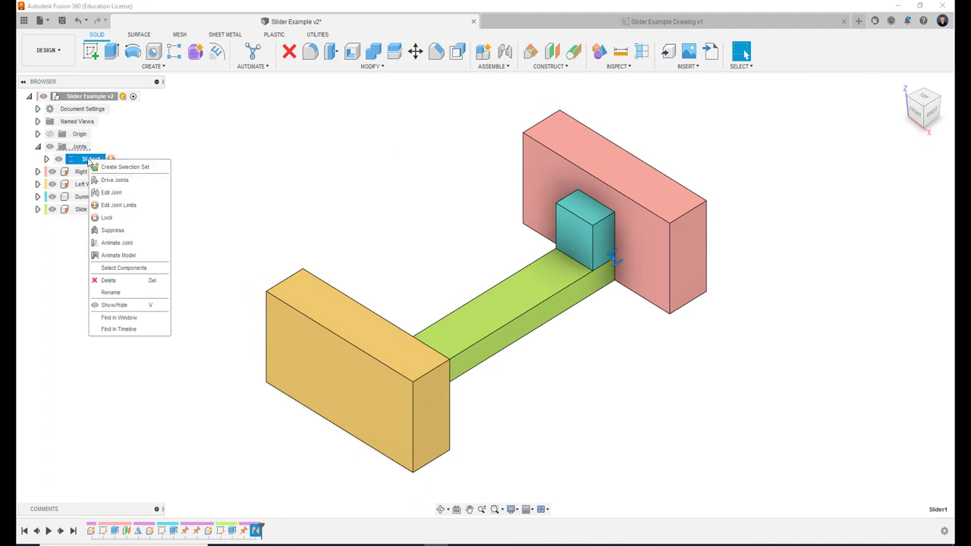
pyautogui.click(114, 280)
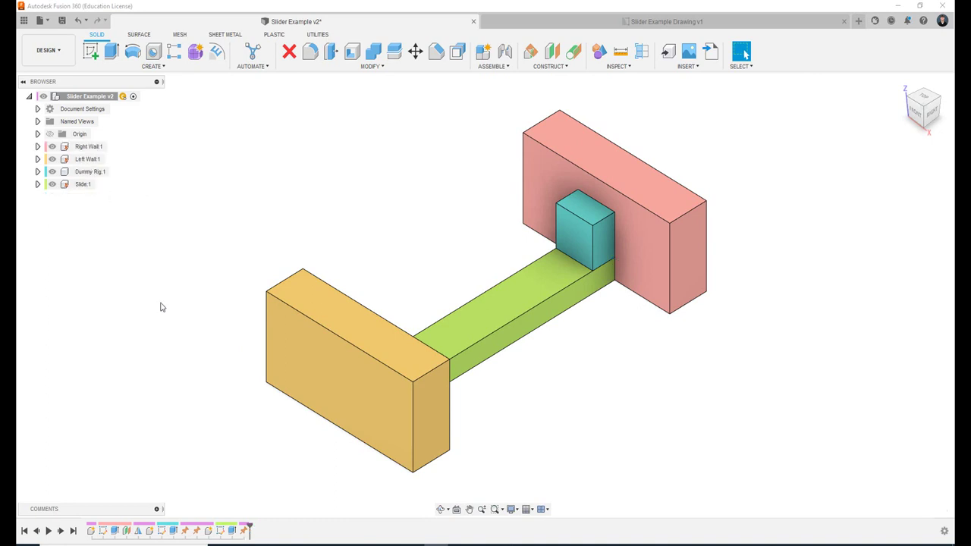
pyautogui.moveTo(607, 216); pyautogui.dragTo(541, 237)
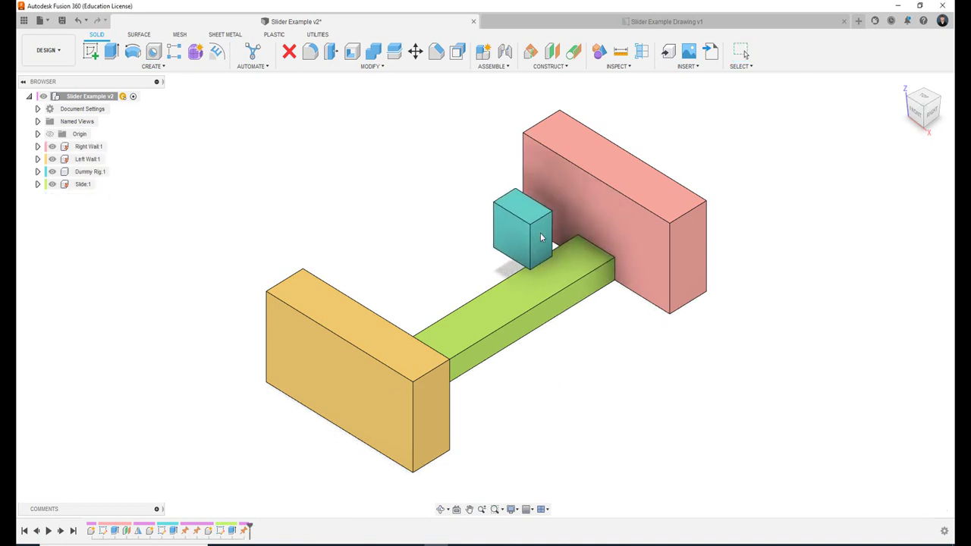
pyautogui.hotkey('ctrl', 'z')
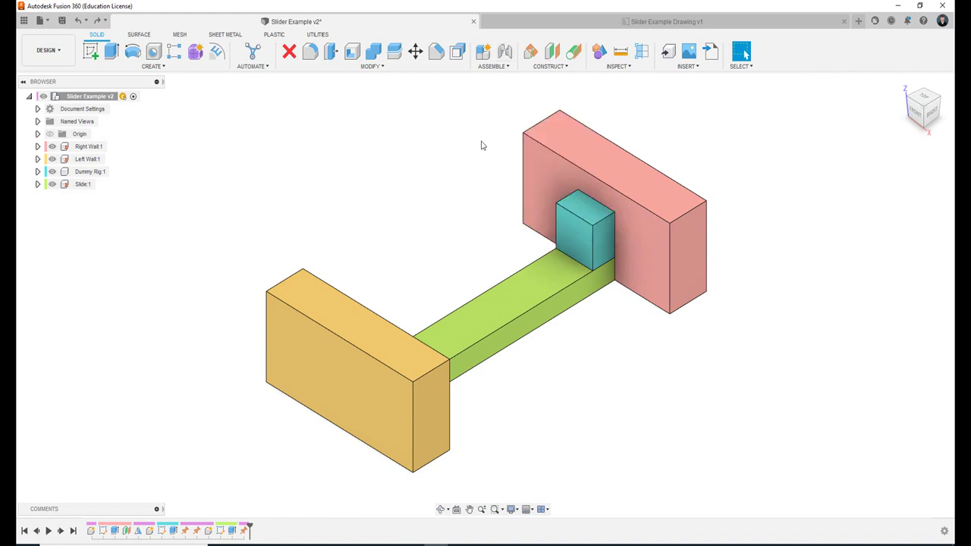
# Start a joint with J and set the Dummy Rig box's bottom edge as the first origin.
pyautogui.press('j')
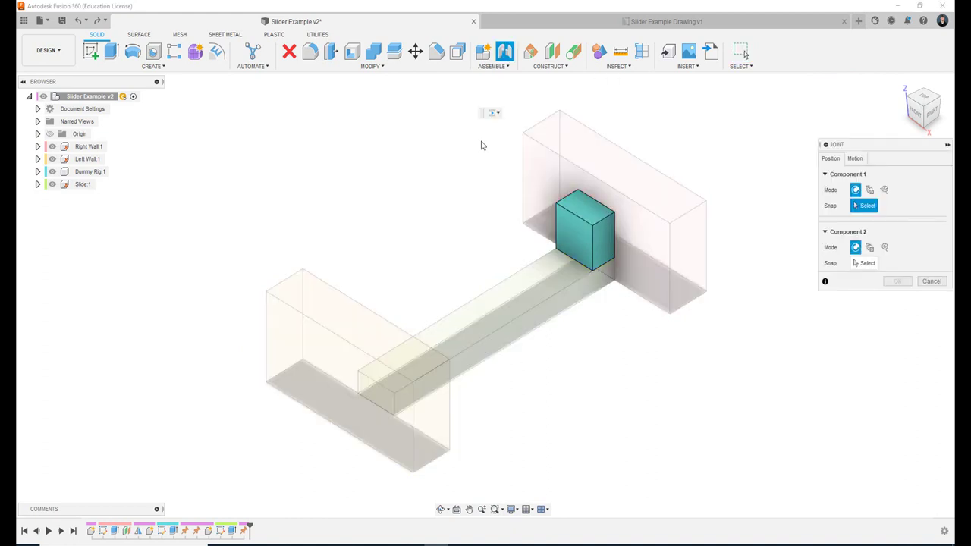
pyautogui.scroll(3, 646, 334)
pyautogui.scroll(3, 611, 281)
pyautogui.scroll(3, 547, 365)
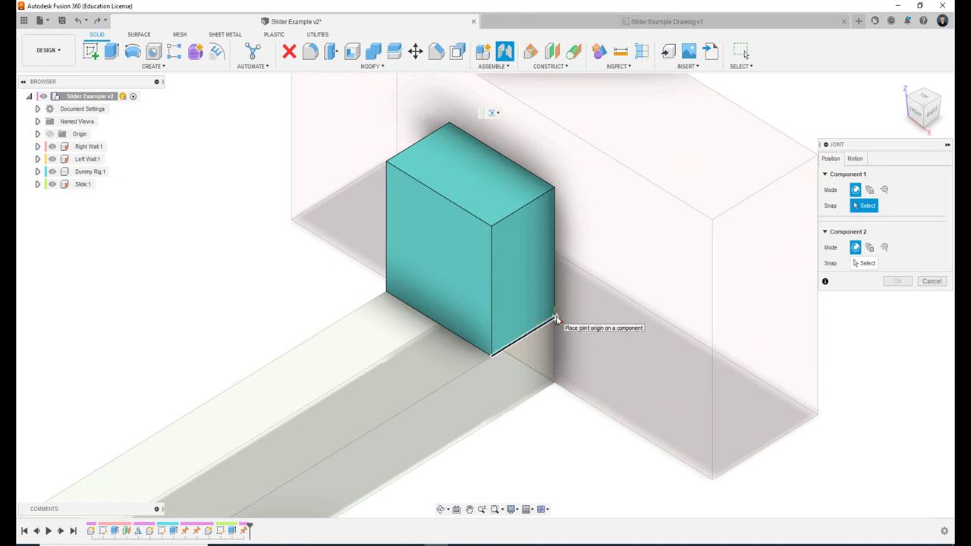
pyautogui.click(555, 319)
pyautogui.click(556, 319)
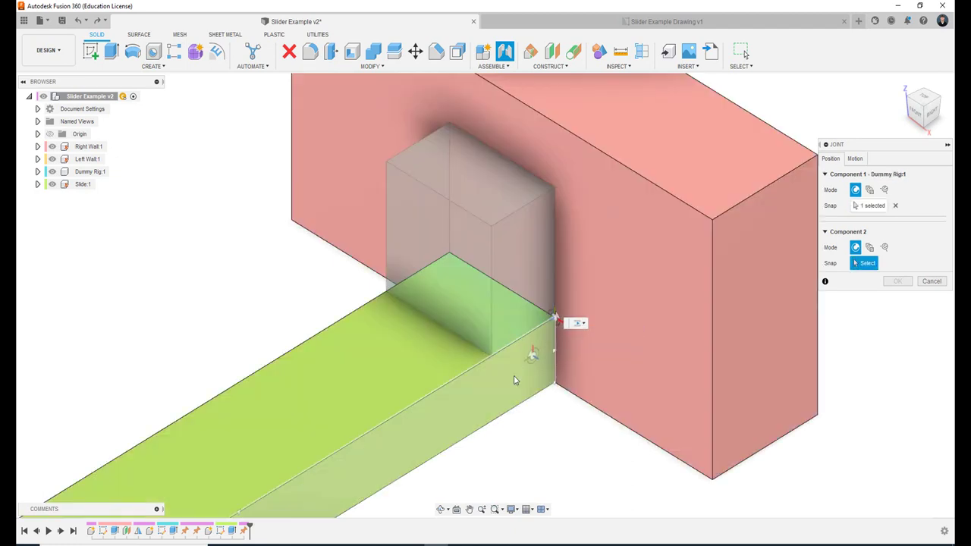
# Set the Slide's end corner as the second origin and commit it as a Slider joint.
pyautogui.scroll(-2, 447, 385)
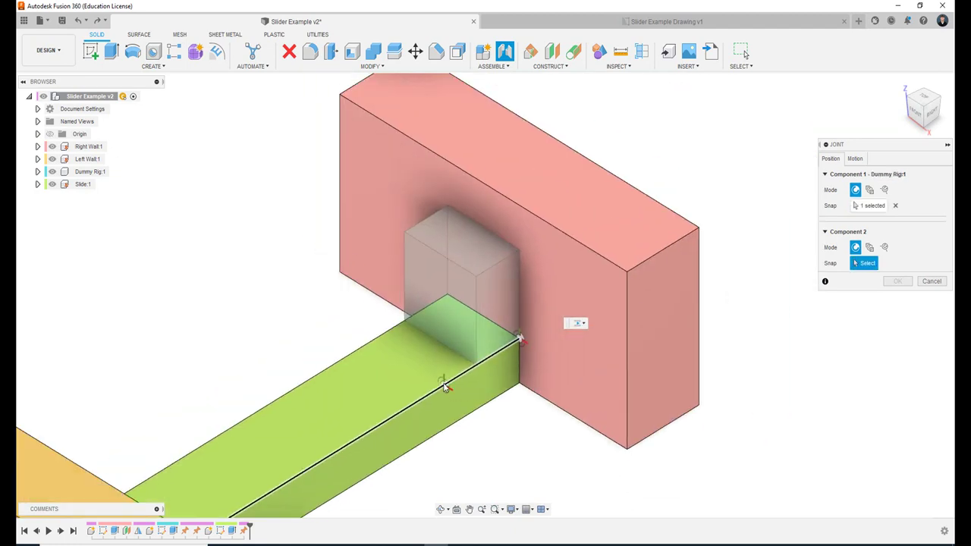
pyautogui.scroll(-2, 444, 387)
pyautogui.scroll(2, 407, 400)
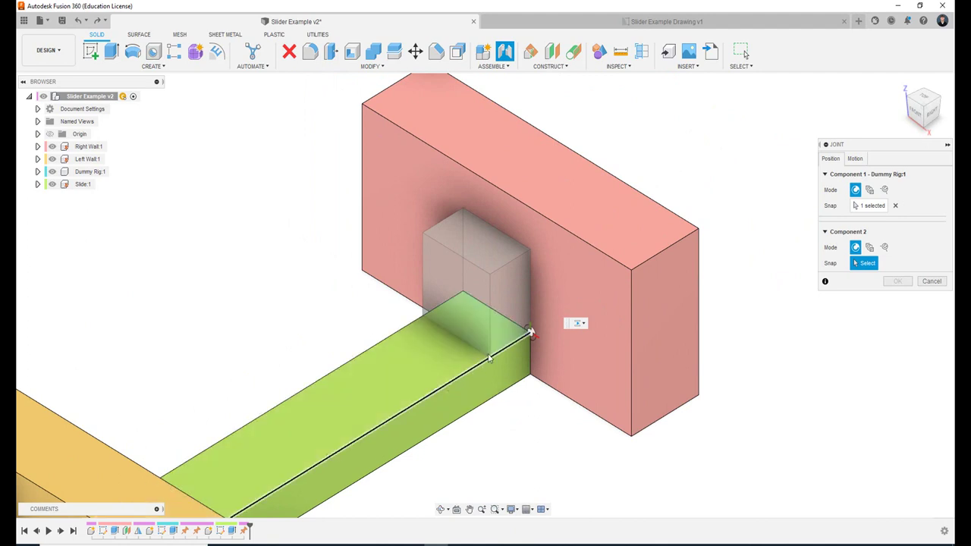
pyautogui.click(530, 335)
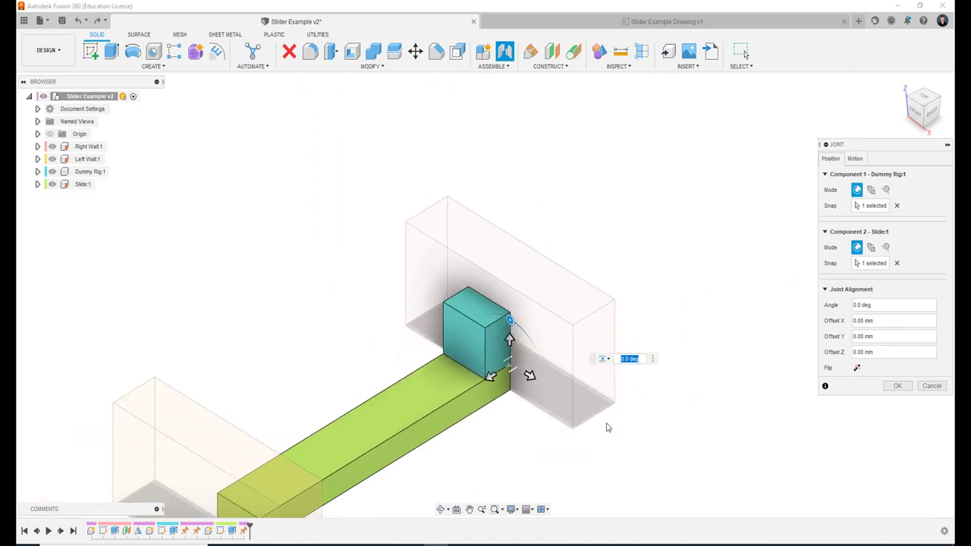
pyautogui.click(856, 160)
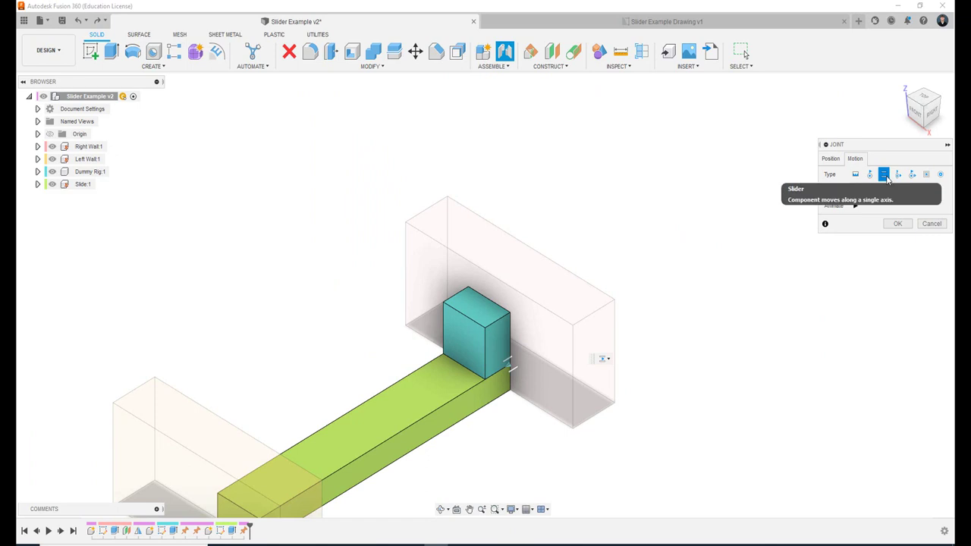
pyautogui.click(901, 225)
# Drag the Dummy Rig box along the Slide toward the pink wall, then over to the yellow wall.
pyautogui.scroll(-2, 778, 275)
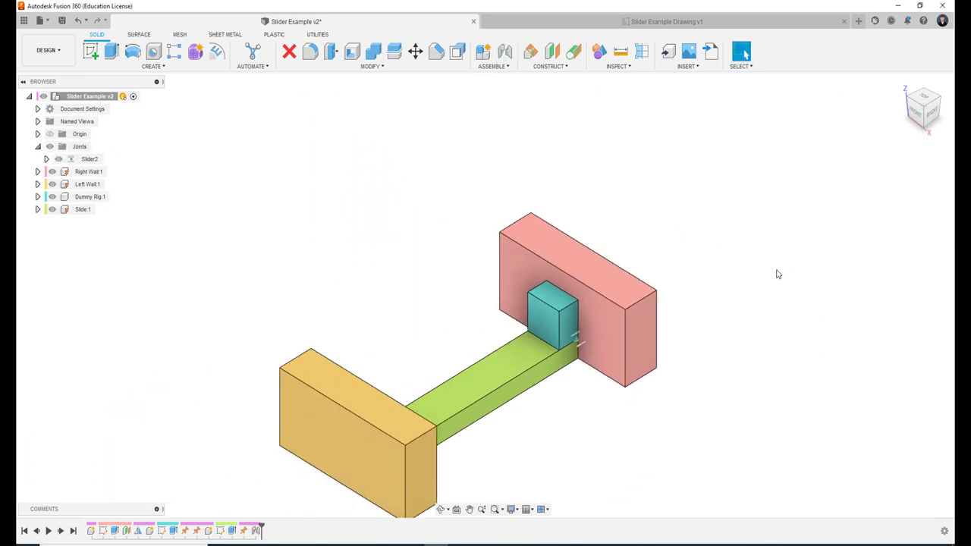
pyautogui.moveTo(558, 322)
pyautogui.mouseDown()
pyautogui.moveTo(604, 232)
pyautogui.moveTo(382, 337)
pyautogui.moveTo(452, 328)
pyautogui.moveTo(679, 180)
pyautogui.moveTo(490, 263)
pyautogui.moveTo(512, 269)
pyautogui.moveTo(464, 301)
pyautogui.mouseUp()
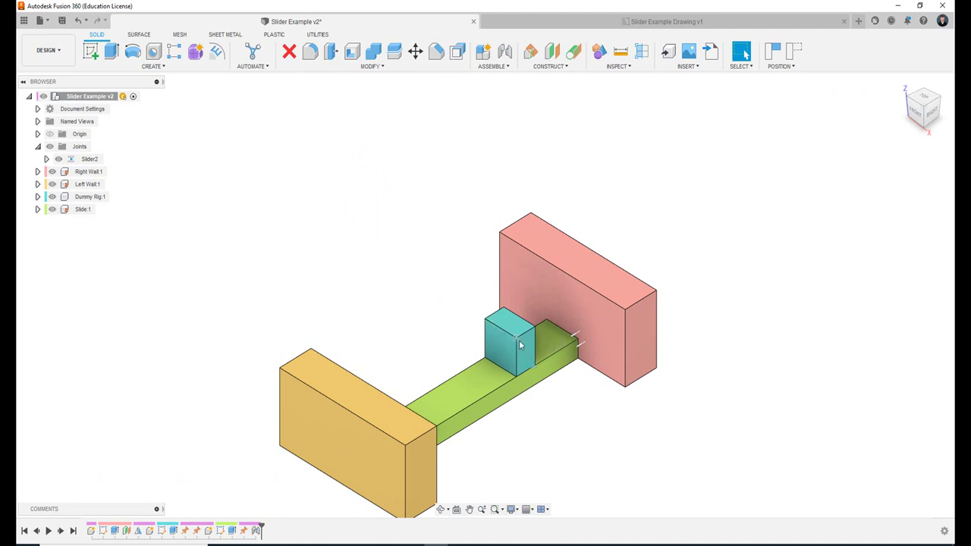
pyautogui.scroll(3, 523, 341)
pyautogui.moveTo(529, 337)
pyautogui.mouseDown()
pyautogui.moveTo(569, 290)
pyautogui.moveTo(620, 255)
pyautogui.moveTo(559, 278)
pyautogui.mouseUp()
pyautogui.scroll(-3, 559, 278)
pyautogui.moveTo(576, 410)
pyautogui.keyDown('shift'); pyautogui.mouseDown(button='middle')
pyautogui.moveTo(547, 408)
pyautogui.moveTo(609, 322)
pyautogui.mouseUp(button='middle'); pyautogui.keyUp('shift')
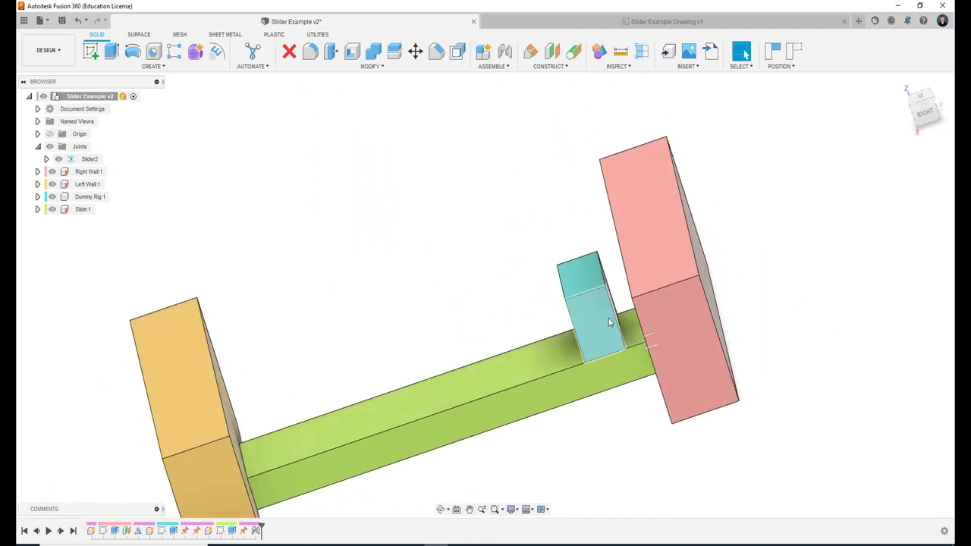
pyautogui.moveTo(609, 323)
pyautogui.mouseDown()
pyautogui.moveTo(506, 342)
pyautogui.moveTo(432, 375)
pyautogui.moveTo(422, 351)
pyautogui.moveTo(250, 401)
pyautogui.moveTo(270, 402)
pyautogui.moveTo(264, 410)
pyautogui.moveTo(404, 276)
pyautogui.mouseUp()
# Orbit around the walls to a near-front view, inspecting the box's position.
pyautogui.keyDown('shift'); pyautogui.moveTo(402, 271); pyautogui.dragTo(430, 260, button='middle'); pyautogui.keyUp('shift')
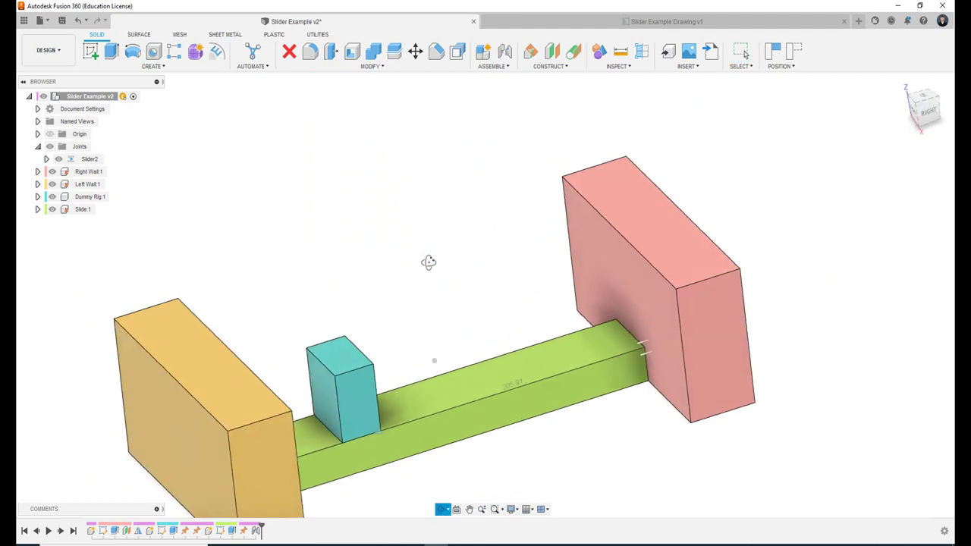
pyautogui.scroll(3, 379, 450)
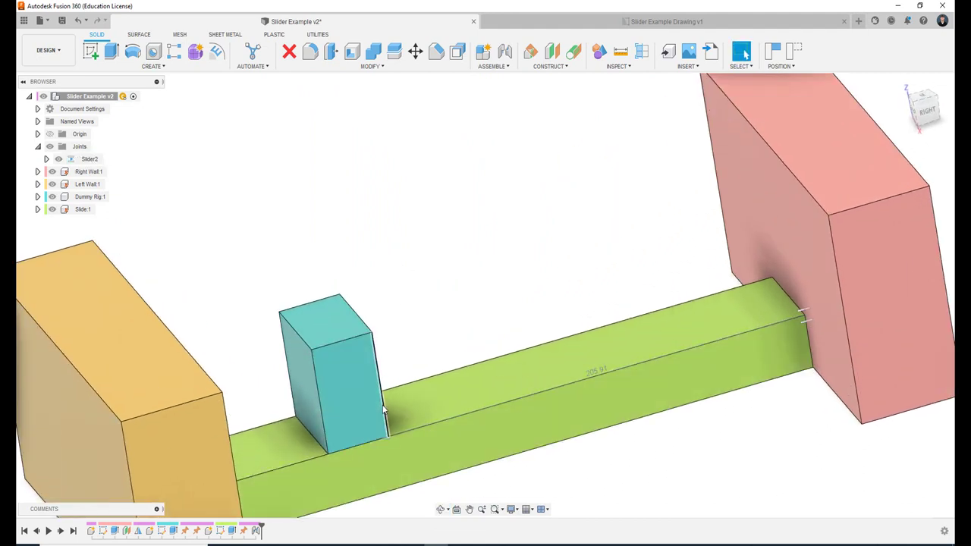
pyautogui.keyDown('shift'); pyautogui.moveTo(401, 369); pyautogui.dragTo(475, 331, button='middle'); pyautogui.keyUp('shift')
pyautogui.moveTo(362, 378)
pyautogui.keyDown('shift'); pyautogui.mouseDown(button='middle')
pyautogui.moveTo(376, 442)
pyautogui.moveTo(304, 337)
pyautogui.moveTo(336, 330)
pyautogui.mouseUp(button='middle'); pyautogui.keyUp('shift')
pyautogui.scroll(-2, 363, 447)
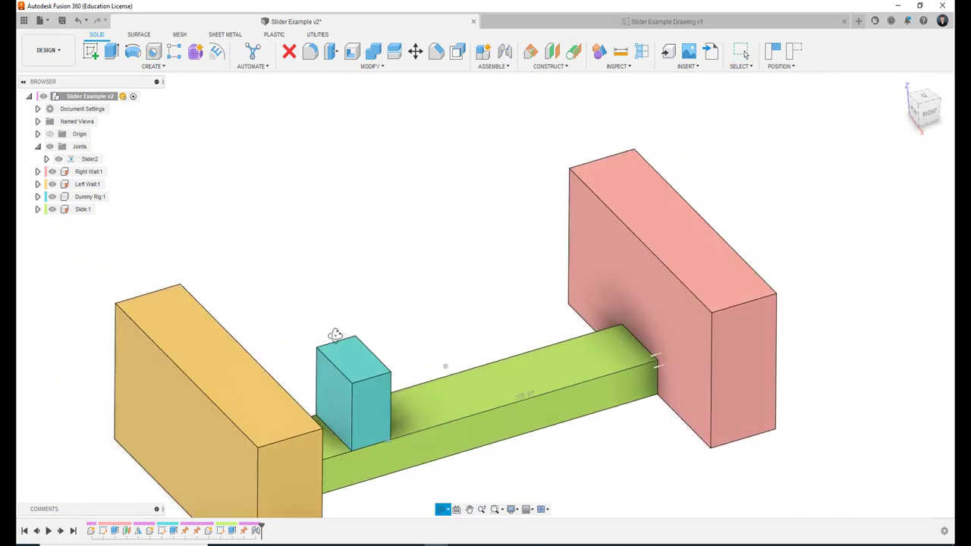
pyautogui.click(608, 258)
pyautogui.moveTo(463, 257)
pyautogui.keyDown('shift'); pyautogui.mouseDown(button='middle')
pyautogui.moveTo(418, 288)
pyautogui.moveTo(393, 372)
pyautogui.mouseUp(button='middle'); pyautogui.keyUp('shift')
pyautogui.click(370, 348)
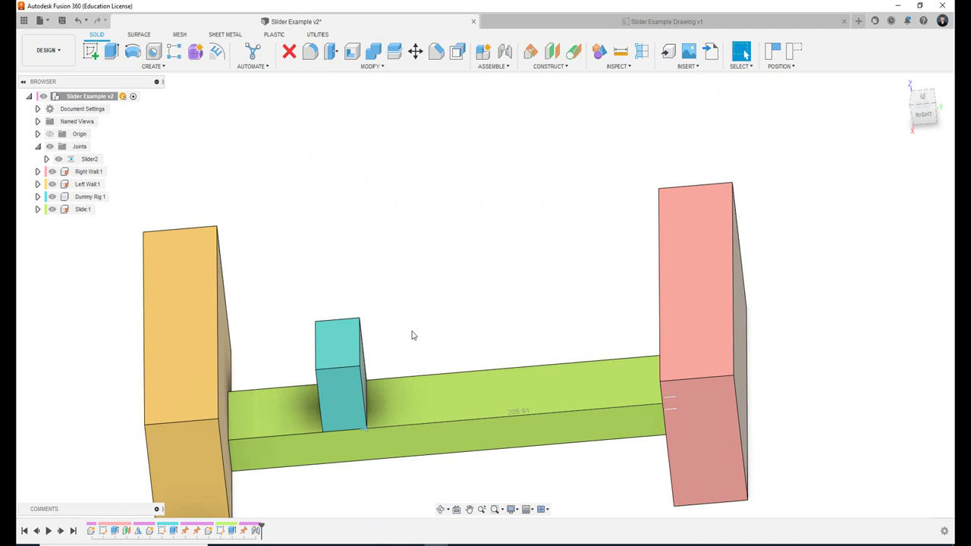
pyautogui.scroll(-3, 413, 336)
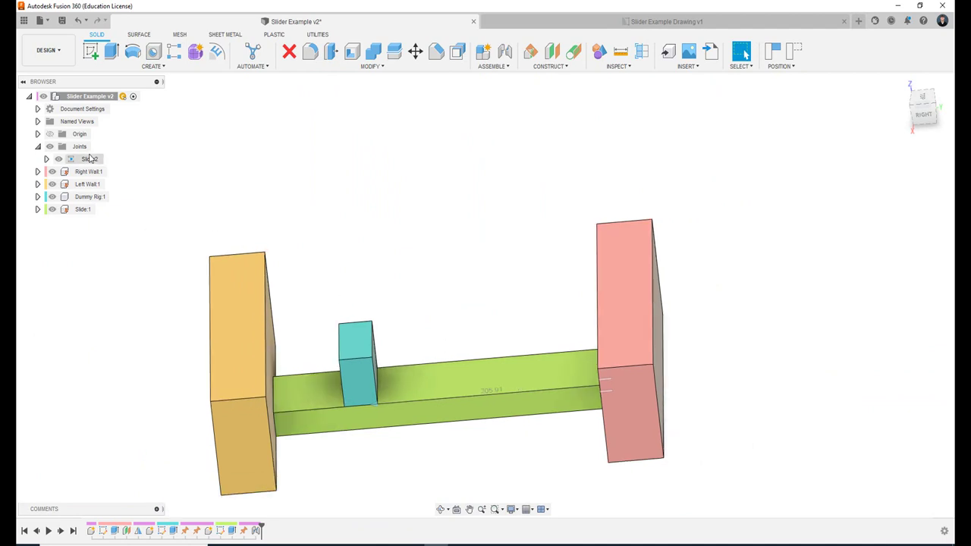
# Open Slider2's joint limits, tick Minimum and Maximum, then cancel the dialog.
pyautogui.click(89, 160)
pyautogui.rightClick(90, 160)
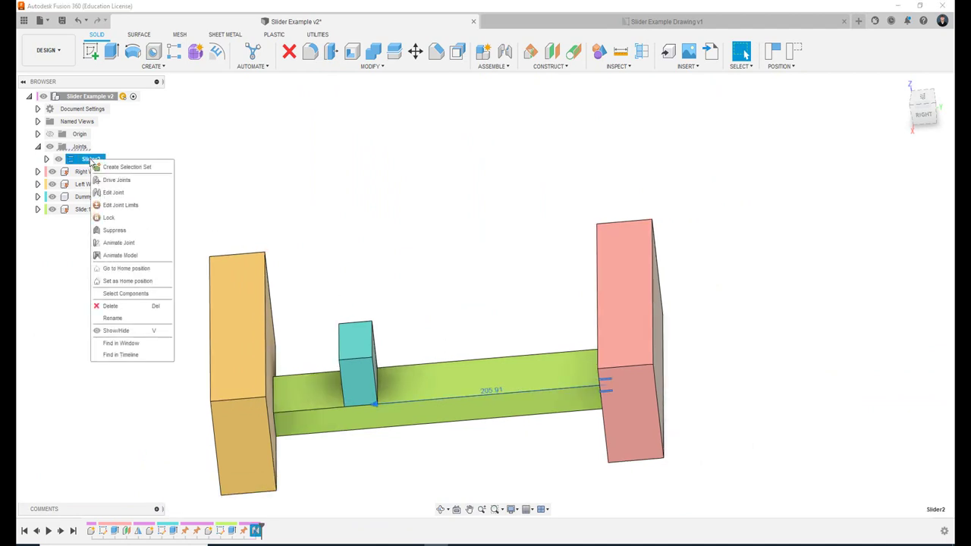
pyautogui.click(139, 206)
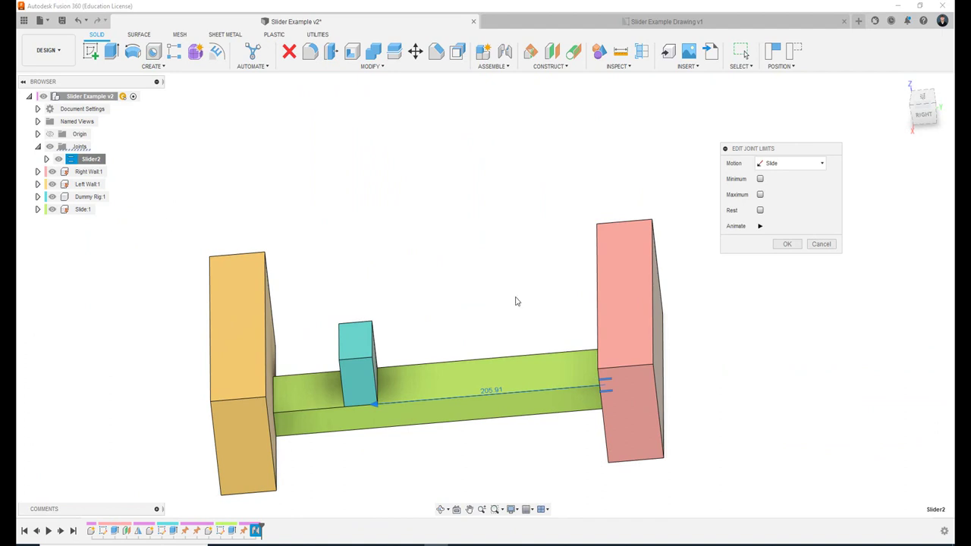
pyautogui.click(760, 179)
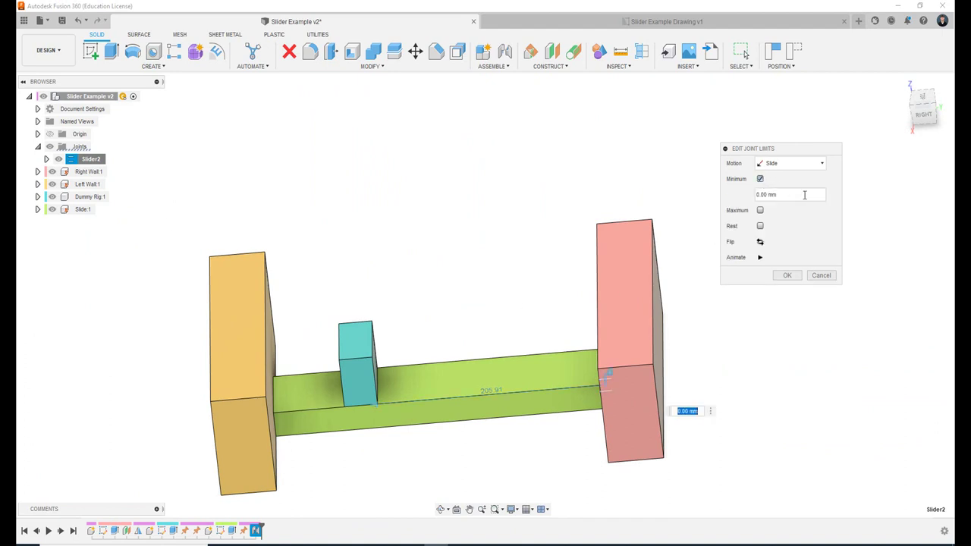
pyautogui.click(761, 211)
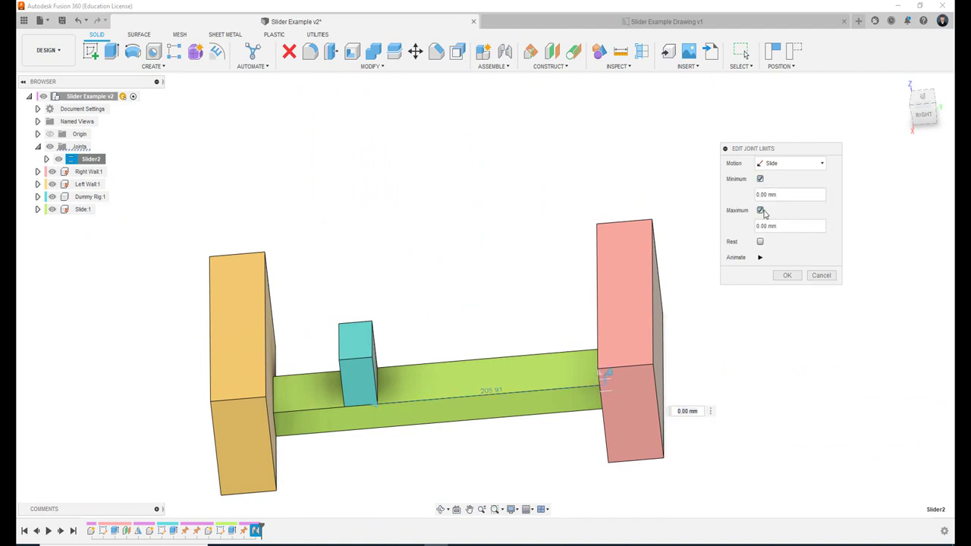
pyautogui.click(823, 275)
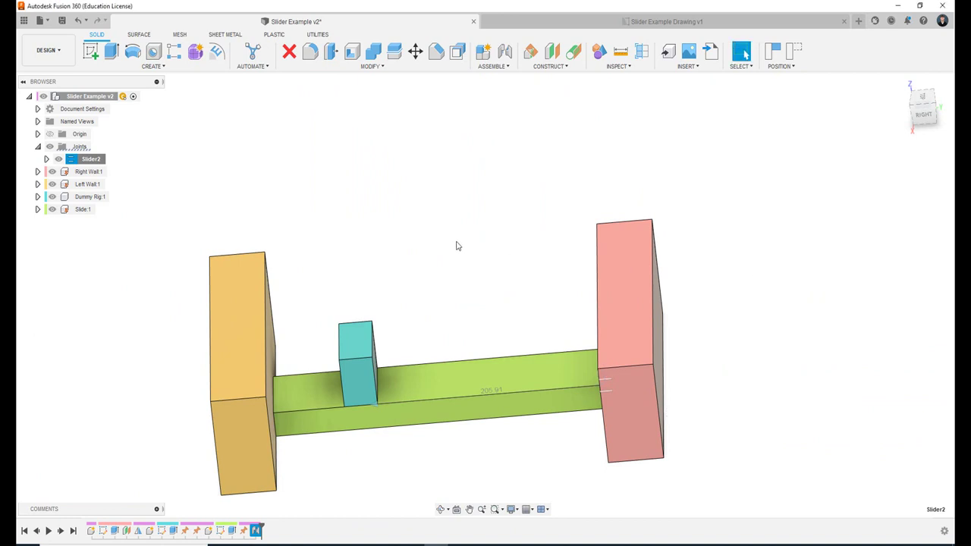
# Measure the distance between the pink and yellow wall inner faces as 300.00 mm.
pyautogui.press('i')
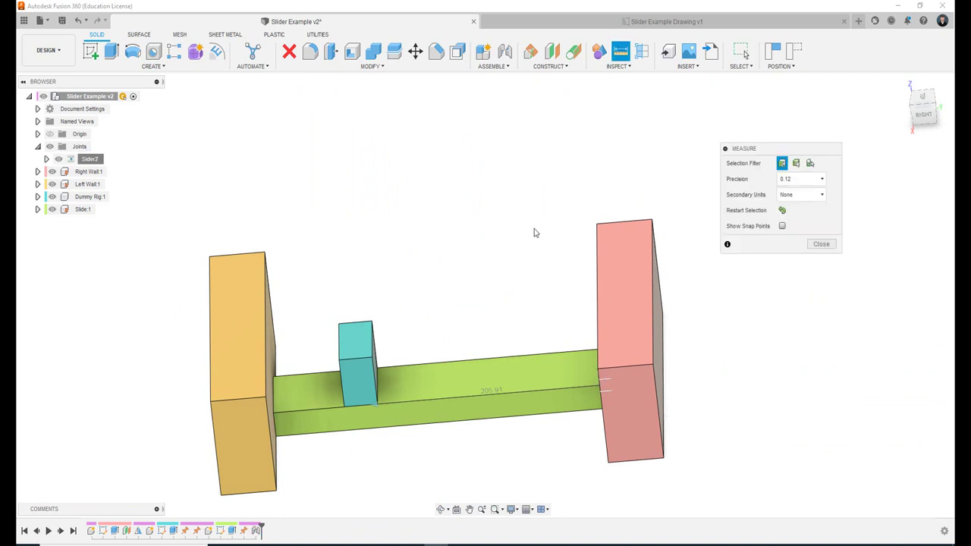
pyautogui.press('Escape')
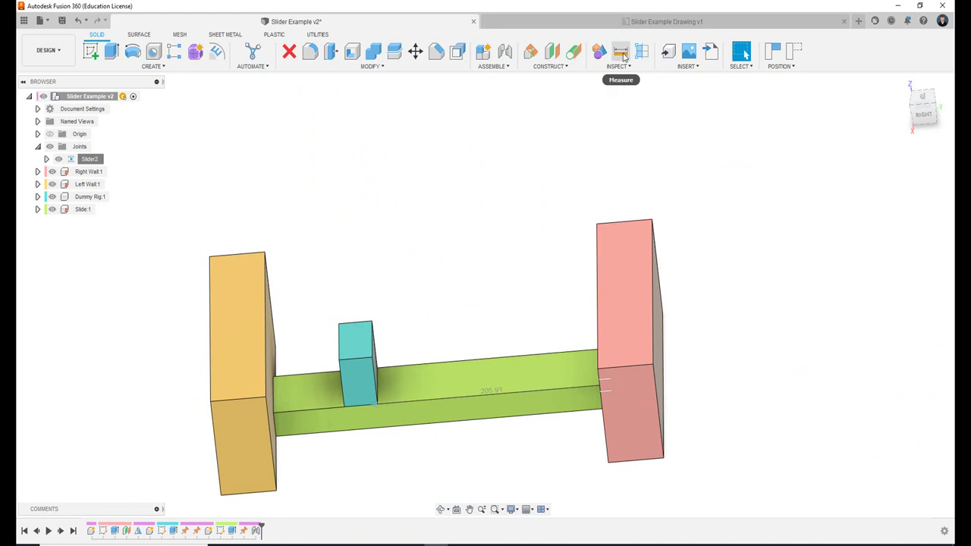
pyautogui.click(621, 51)
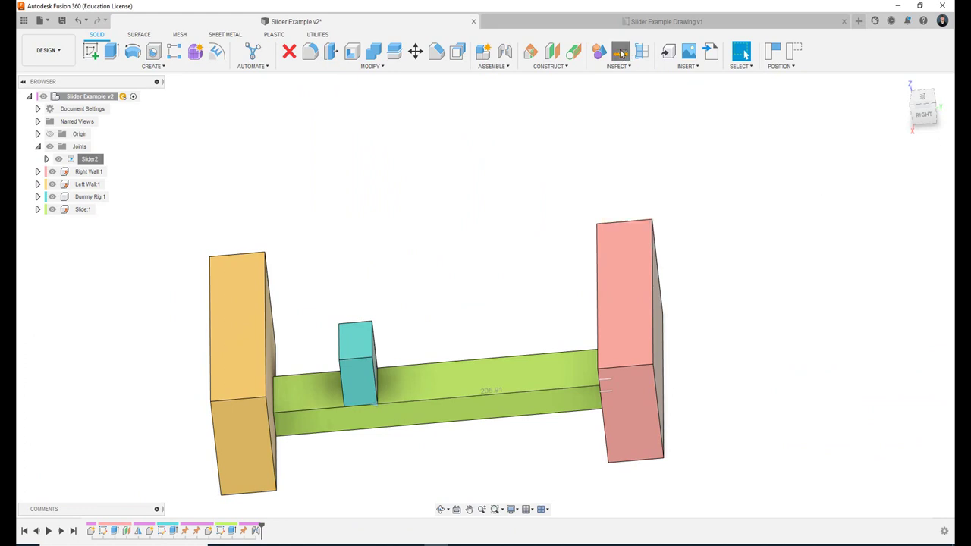
pyautogui.moveTo(401, 245)
pyautogui.keyDown('shift'); pyautogui.mouseDown(button='middle')
pyautogui.moveTo(503, 325)
pyautogui.moveTo(332, 321)
pyautogui.mouseUp(button='middle'); pyautogui.keyUp('shift')
pyautogui.click(473, 310)
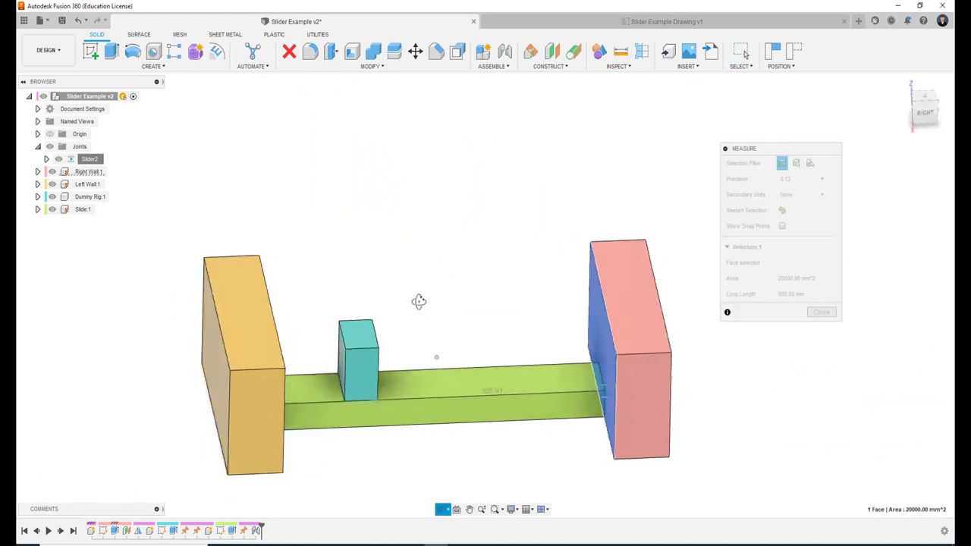
pyautogui.click(331, 321)
pyautogui.moveTo(482, 237)
pyautogui.keyDown('shift'); pyautogui.mouseDown(button='middle')
pyautogui.moveTo(509, 225)
pyautogui.moveTo(521, 239)
pyautogui.mouseUp(button='middle'); pyautogui.keyUp('shift')
pyautogui.press('Escape')
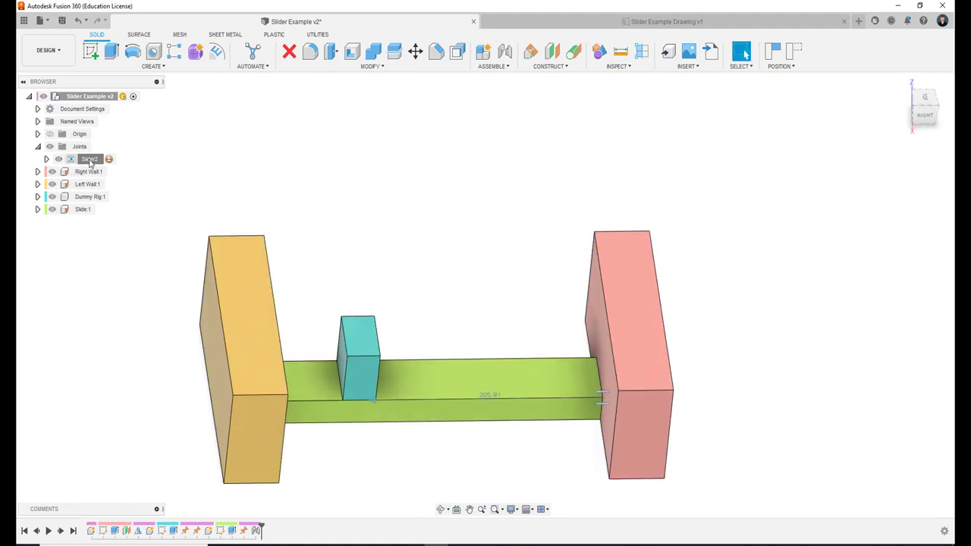
# Enable Slider2's 0 mm minimum and a maximum travel limit and apply them.
pyautogui.rightClick(88, 158)
pyautogui.click(117, 208)
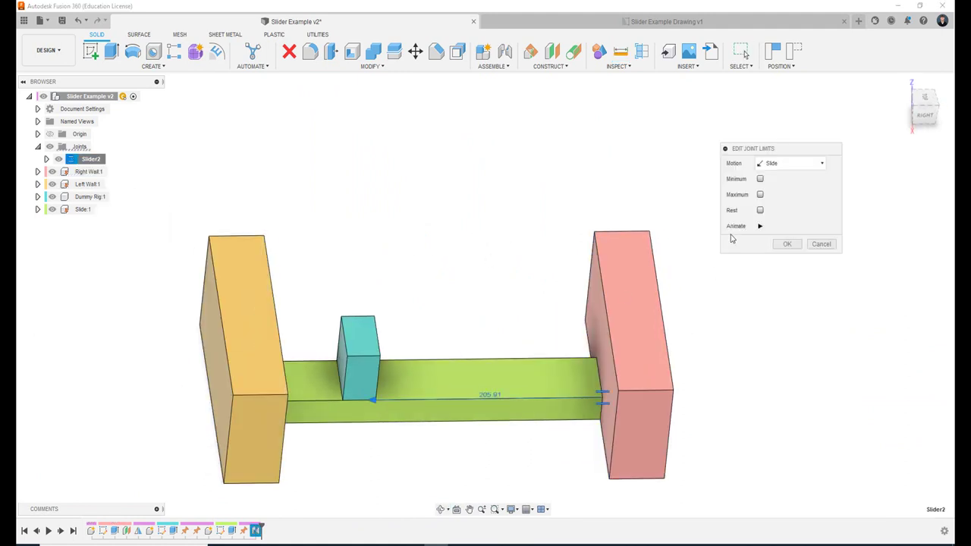
pyautogui.click(760, 178)
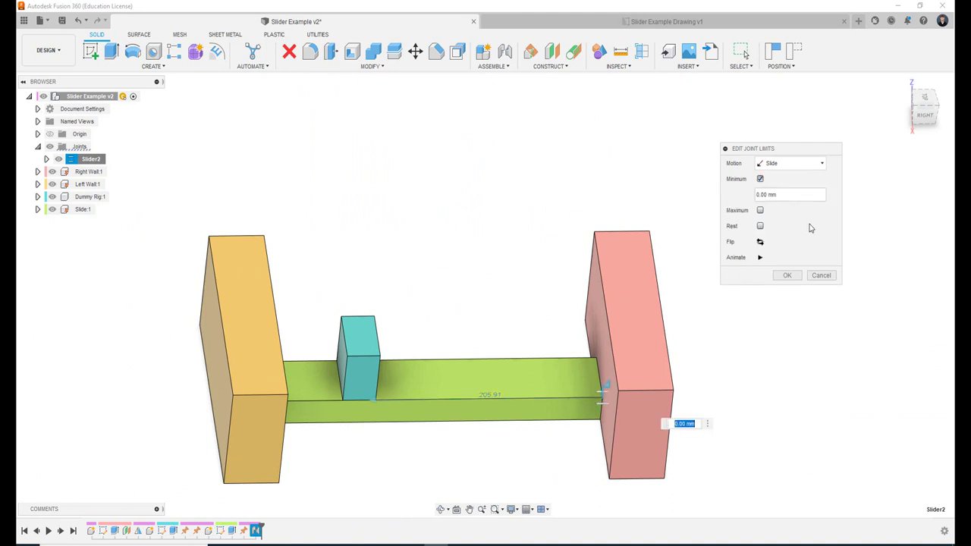
pyautogui.click(760, 211)
pyautogui.write('300')
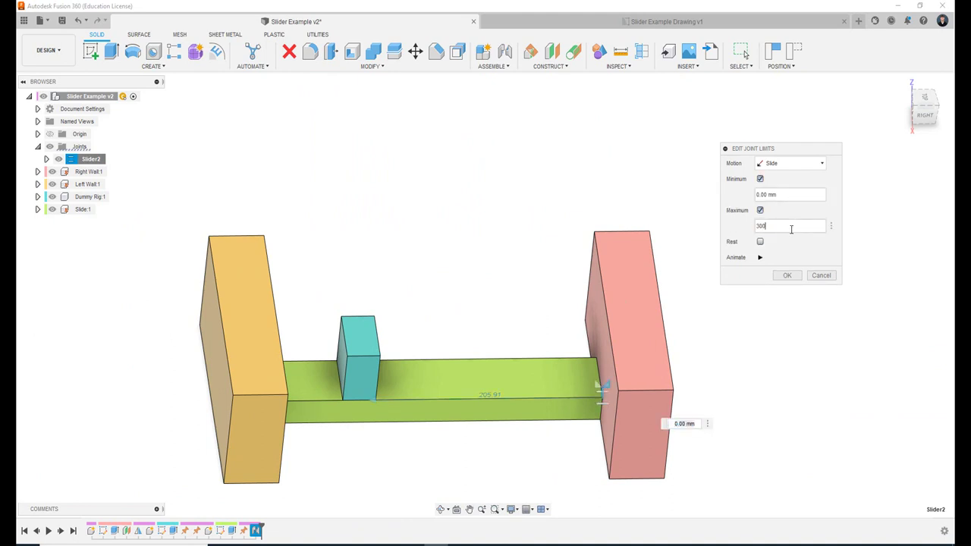
pyautogui.press('Return')
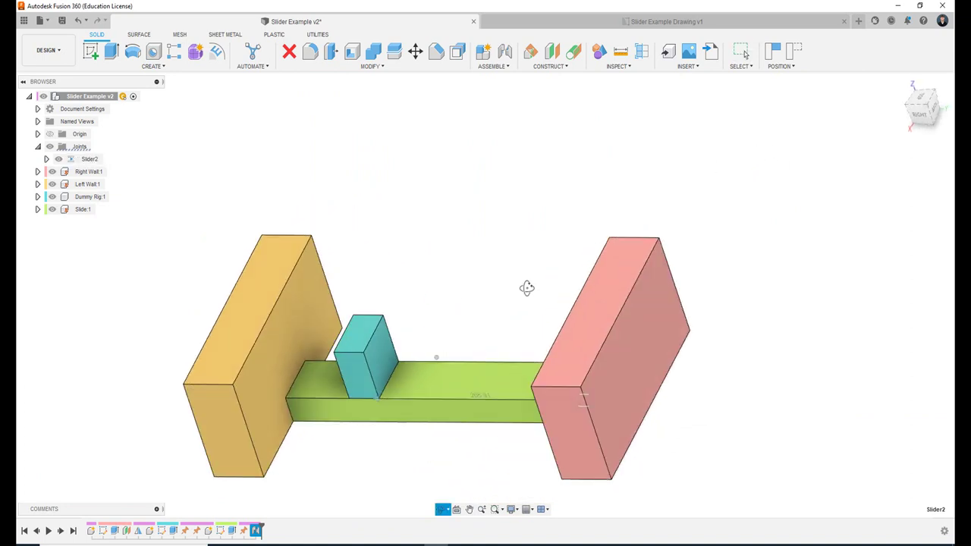
# Test the block's travel along the rail, then confirm Slider2's limits at 0 mm to 270 mm.
pyautogui.keyDown('shift'); pyautogui.moveTo(519, 305); pyautogui.dragTo(526, 286, button='middle'); pyautogui.keyUp('shift')
pyautogui.moveTo(352, 362)
pyautogui.mouseDown()
pyautogui.moveTo(248, 349)
pyautogui.moveTo(267, 371)
pyautogui.mouseUp()
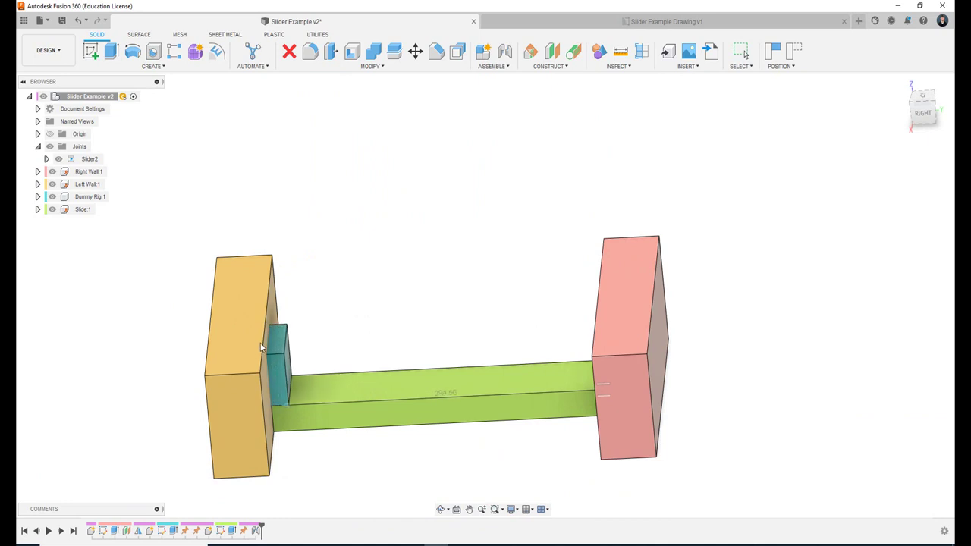
pyautogui.scroll(3, 269, 375)
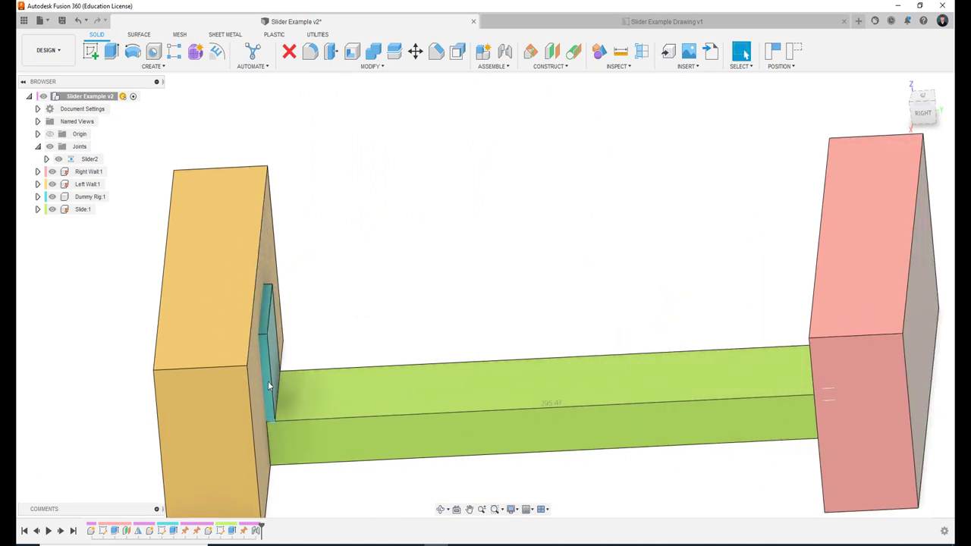
pyautogui.moveTo(266, 370); pyautogui.dragTo(431, 367)
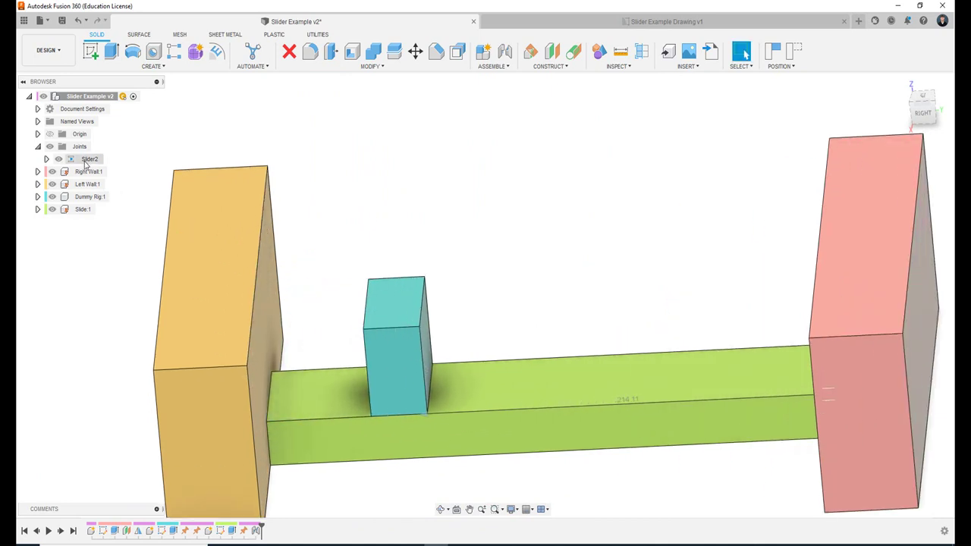
pyautogui.rightClick(89, 160)
pyautogui.click(114, 208)
pyautogui.write('270')
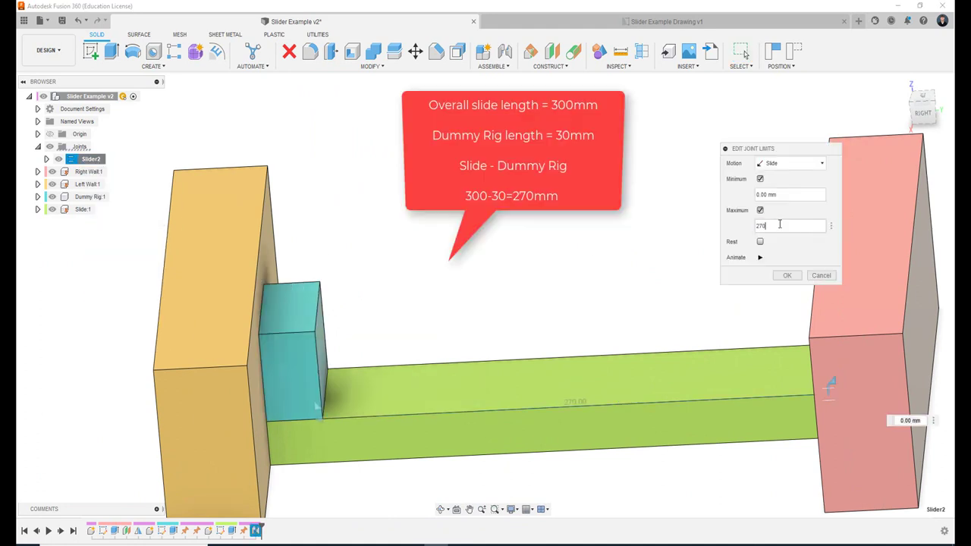
pyautogui.press('Return')
pyautogui.scroll(-3, 536, 327)
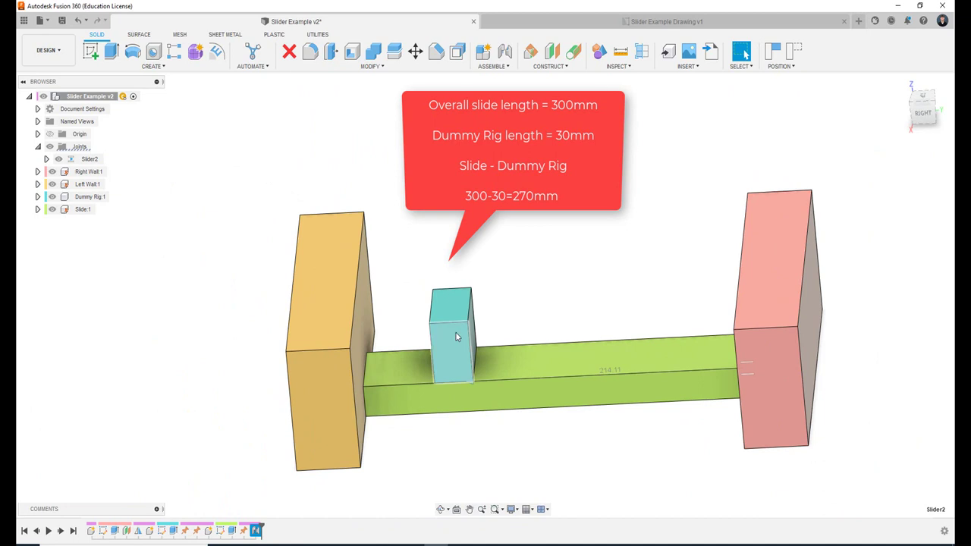
# Drag the Dummy Rig between both walls through its limited travel, ending against the red wall.
pyautogui.moveTo(394, 326)
pyautogui.mouseDown()
pyautogui.moveTo(751, 285)
pyautogui.moveTo(494, 281)
pyautogui.moveTo(425, 303)
pyautogui.mouseUp()
pyautogui.keyDown('shift'); pyautogui.moveTo(563, 271); pyautogui.dragTo(459, 357, button='middle'); pyautogui.keyUp('shift')
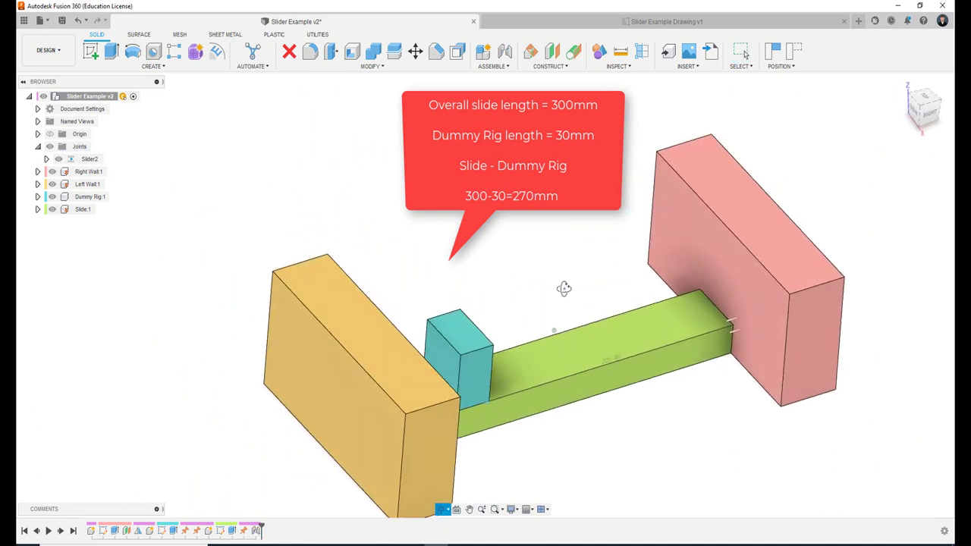
pyautogui.moveTo(460, 357)
pyautogui.mouseDown()
pyautogui.moveTo(728, 289)
pyautogui.moveTo(470, 345)
pyautogui.moveTo(349, 387)
pyautogui.moveTo(725, 291)
pyautogui.moveTo(600, 302)
pyautogui.moveTo(339, 371)
pyautogui.moveTo(713, 288)
pyautogui.moveTo(265, 390)
pyautogui.moveTo(585, 314)
pyautogui.moveTo(664, 175)
pyautogui.mouseUp()
pyautogui.moveTo(924, 106)
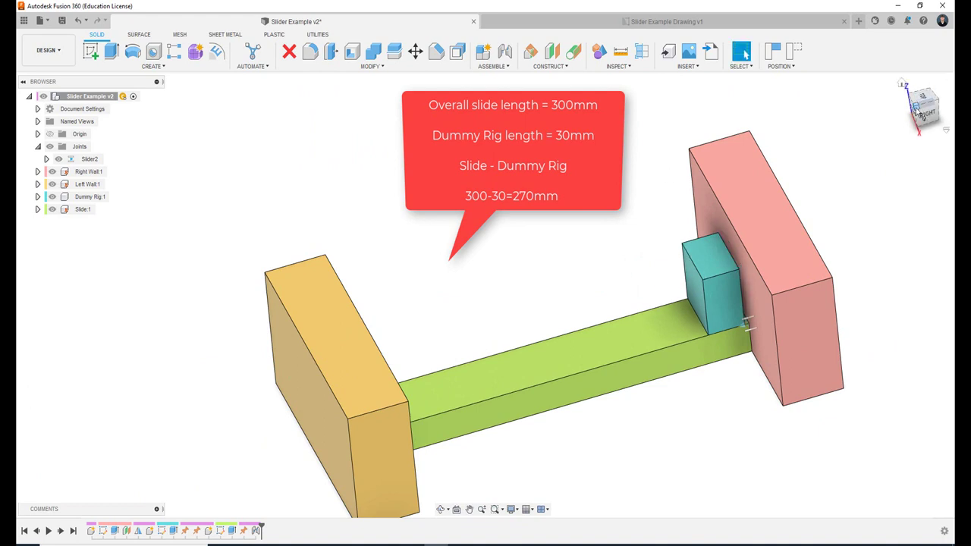
pyautogui.click(916, 111)
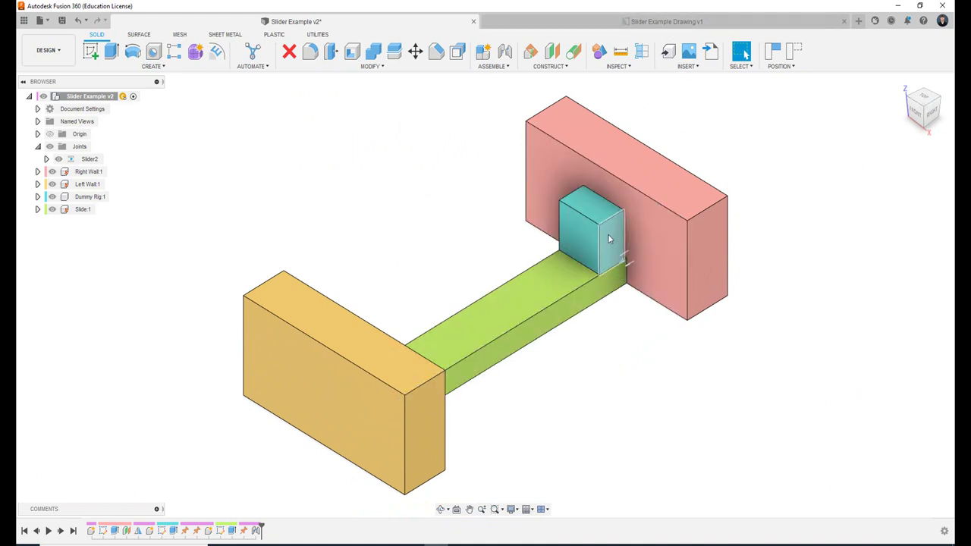
pyautogui.moveTo(608, 234)
pyautogui.mouseDown()
pyautogui.moveTo(525, 264)
pyautogui.moveTo(635, 217)
pyautogui.mouseUp()
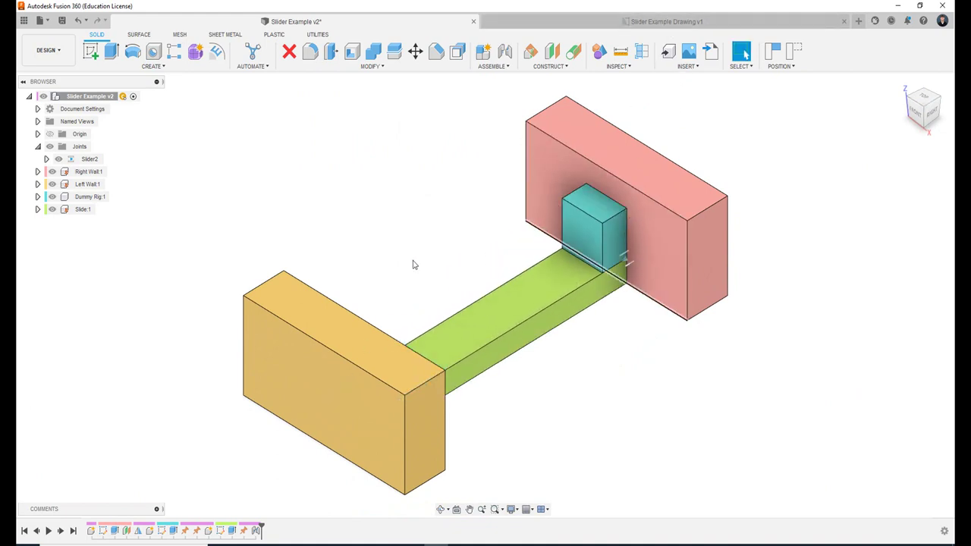
pyautogui.scroll(-1, 397, 263)
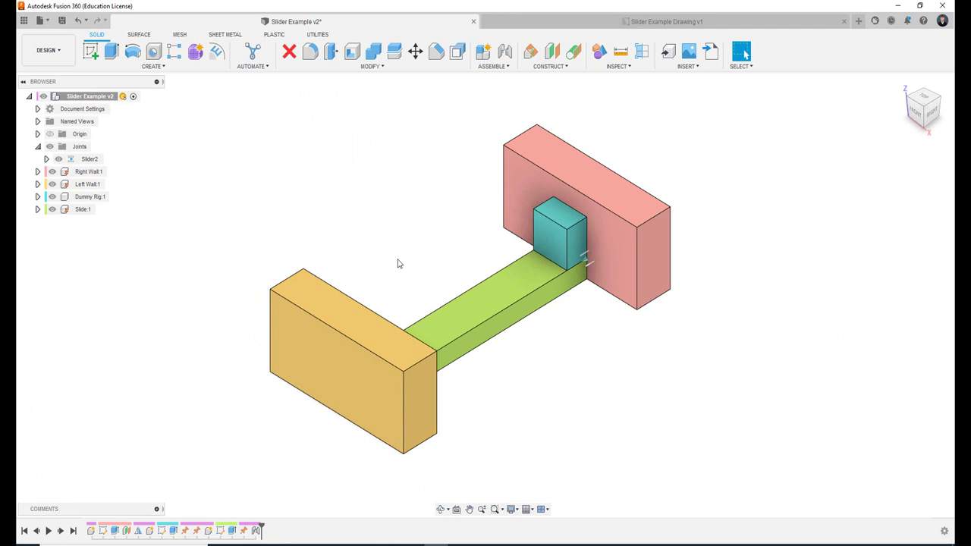
pyautogui.moveTo(543, 233); pyautogui.dragTo(590, 230)
pyautogui.moveTo(559, 228); pyautogui.dragTo(396, 319)
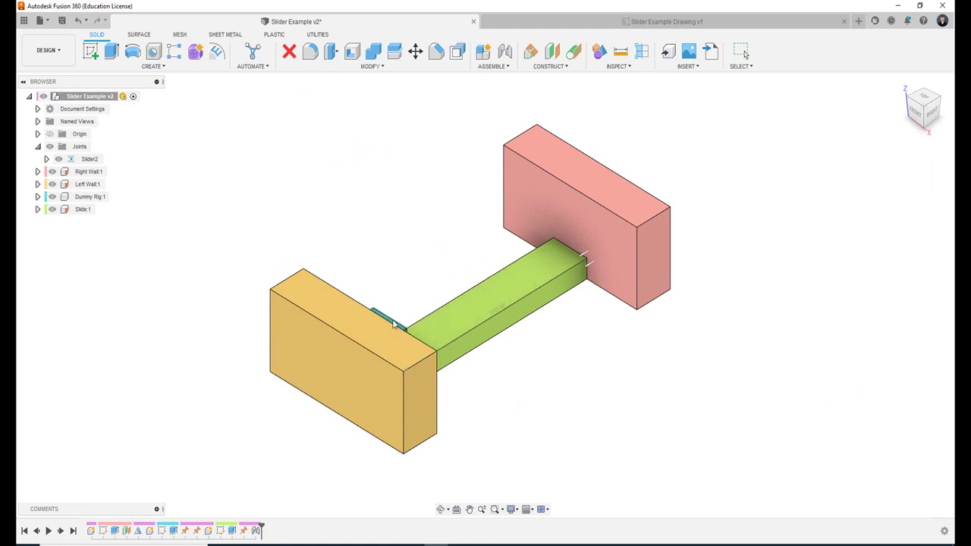
pyautogui.moveTo(395, 324); pyautogui.dragTo(594, 213)
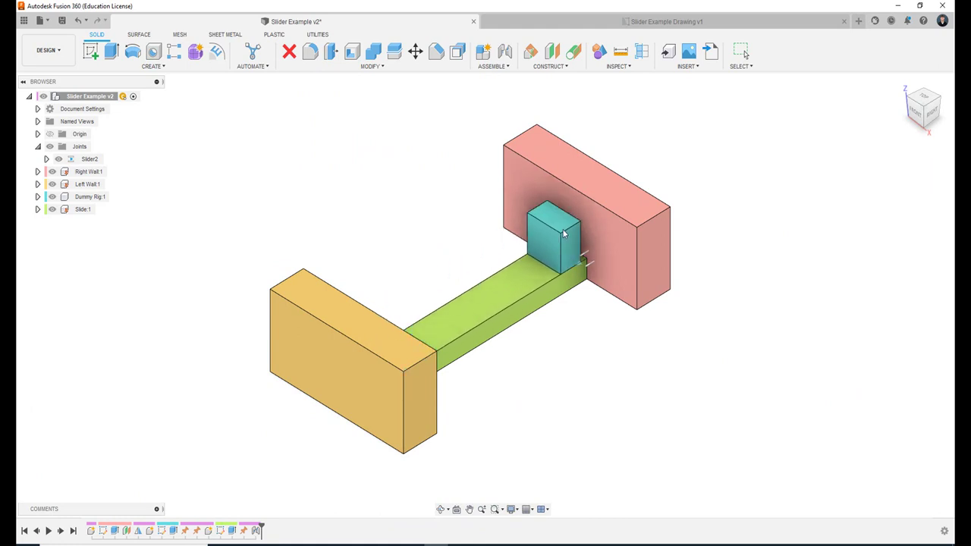
pyautogui.click(722, 21)
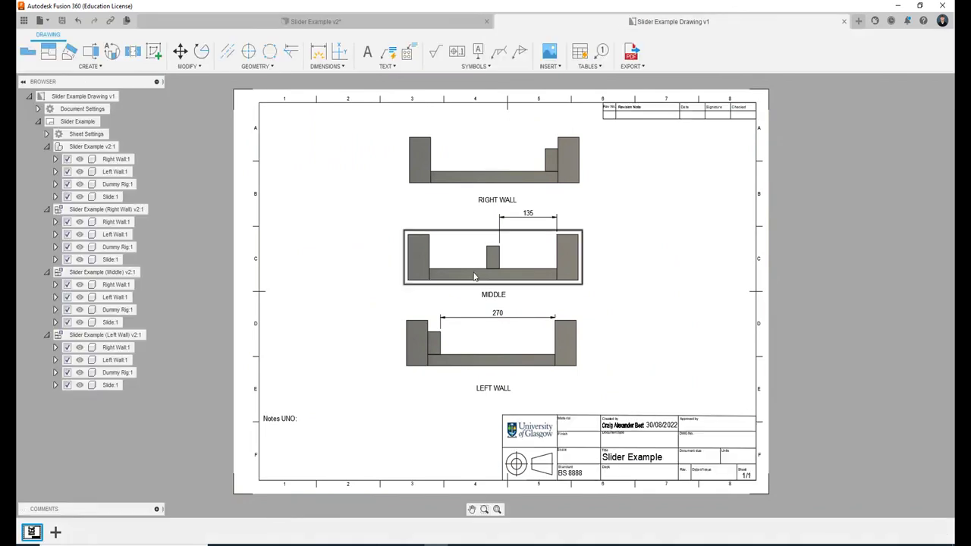
pyautogui.scroll(2, 540, 253)
pyautogui.scroll(-2, 635, 245)
pyautogui.scroll(1, 584, 275)
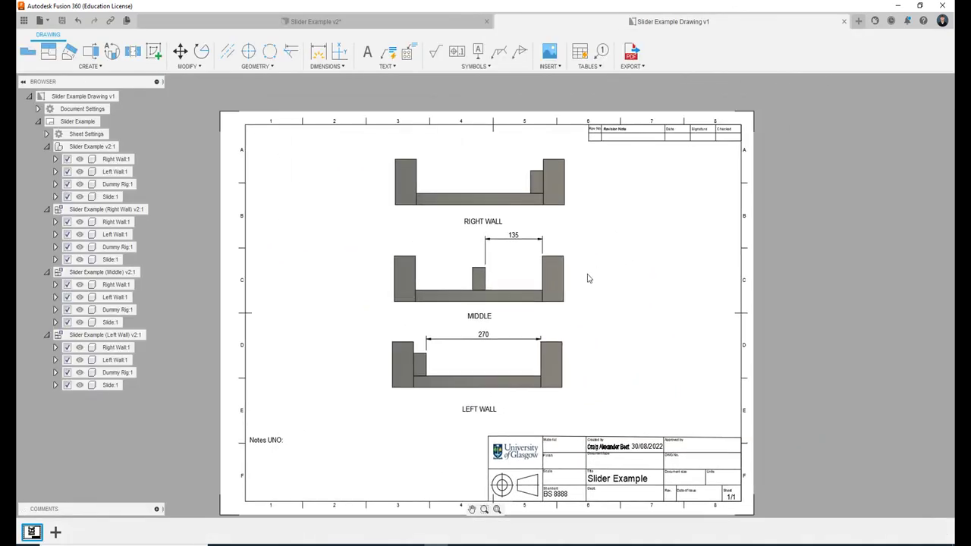
pyautogui.scroll(1, 562, 227)
pyautogui.scroll(1, 535, 174)
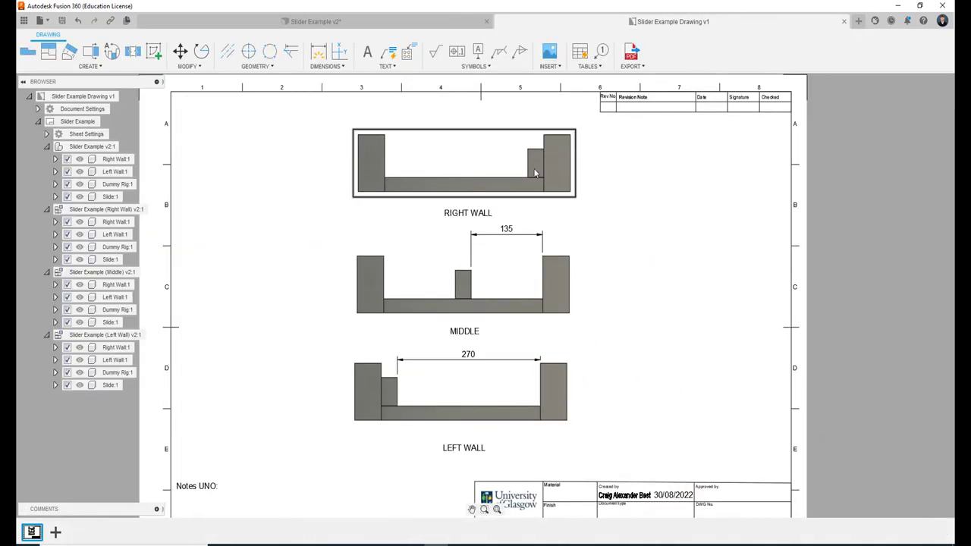
pyautogui.scroll(-1, 466, 297)
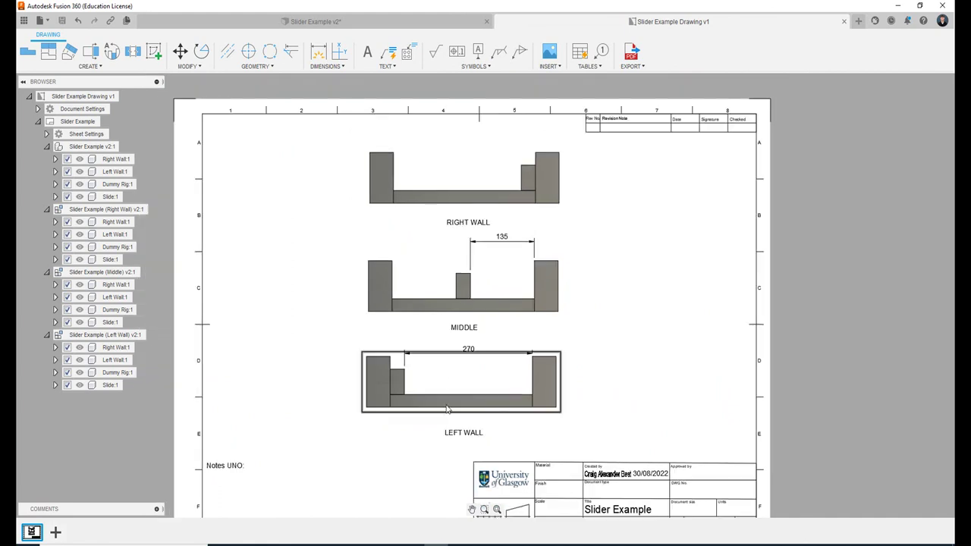
pyautogui.click(359, 23)
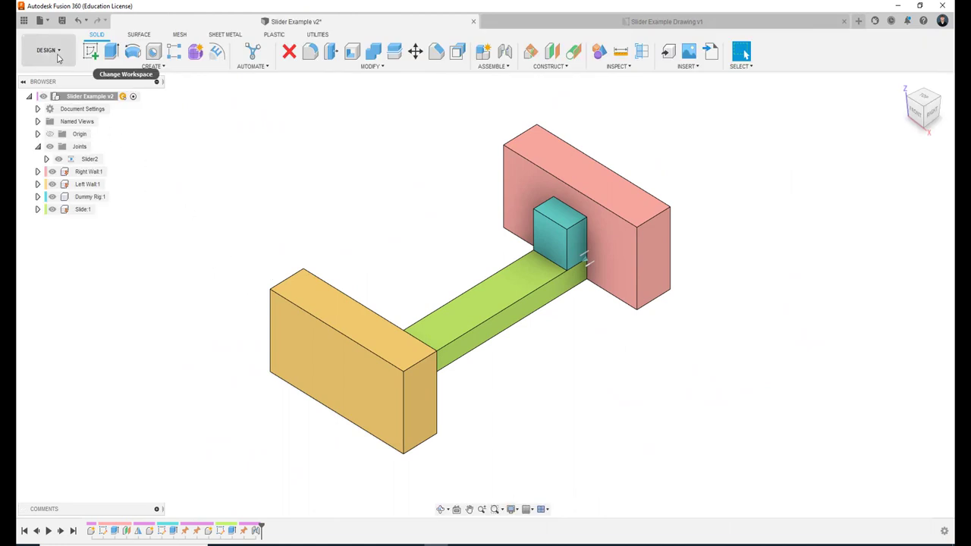
# Switch to the ANIMATION workspace.
pyautogui.click(58, 56)
pyautogui.click(46, 130)
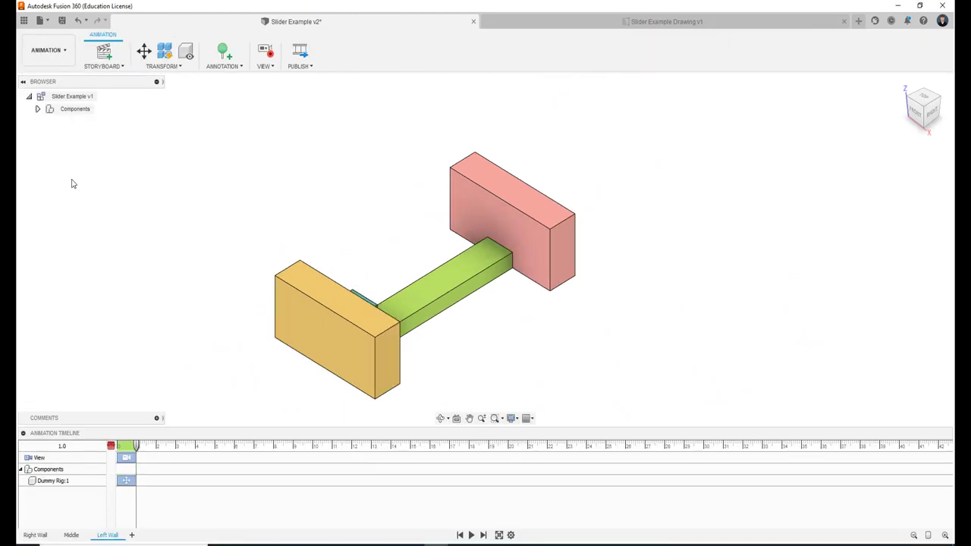
pyautogui.keyDown('shift'); pyautogui.moveTo(120, 246); pyautogui.dragTo(204, 259, button='middle'); pyautogui.keyUp('shift')
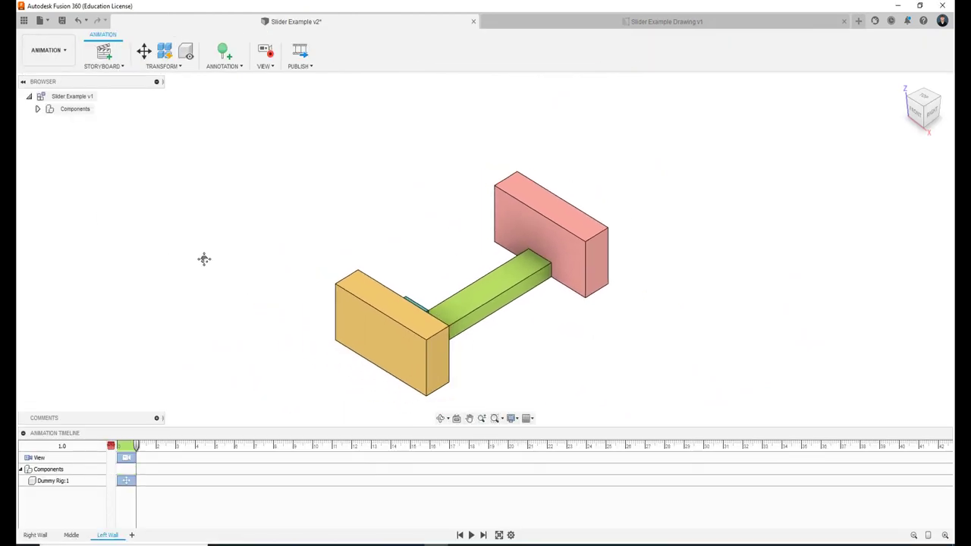
# Browse the Right Wall, Middle and Left Wall storyboards, snapping to an isometric view.
pyautogui.click(34, 536)
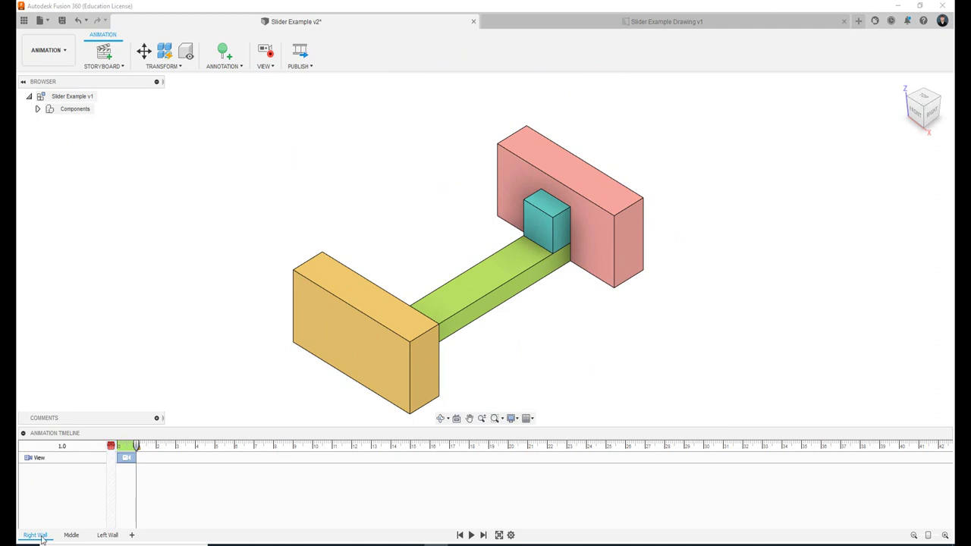
pyautogui.click(74, 535)
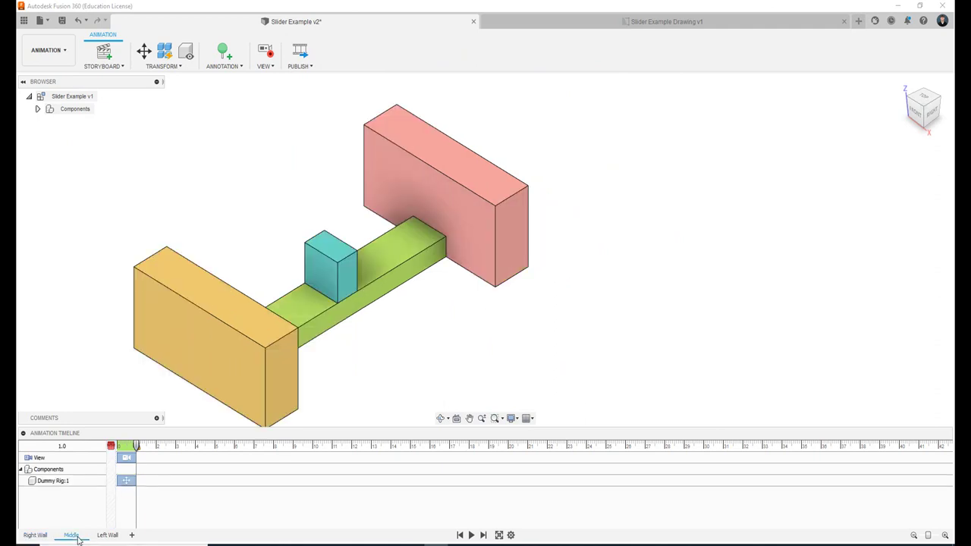
pyautogui.click(110, 536)
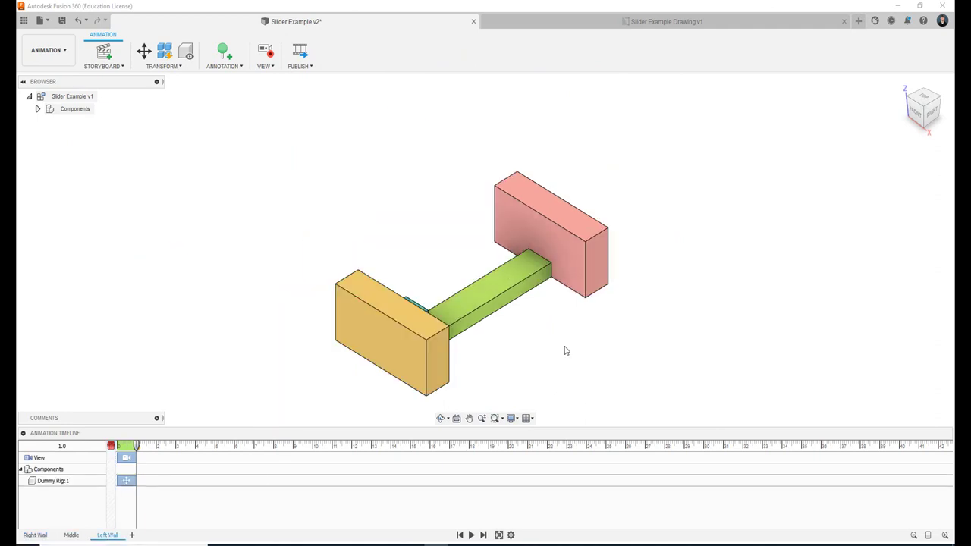
pyautogui.moveTo(564, 349)
pyautogui.keyDown('shift'); pyautogui.mouseDown(button='middle')
pyautogui.moveTo(527, 327)
pyautogui.moveTo(501, 340)
pyautogui.moveTo(560, 340)
pyautogui.moveTo(546, 341)
pyautogui.mouseUp(button='middle'); pyautogui.keyUp('shift')
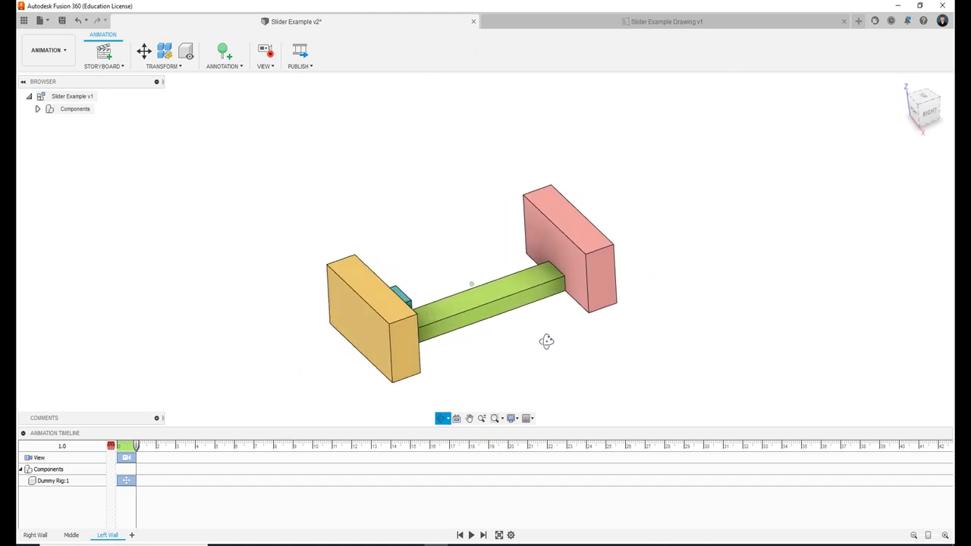
pyautogui.click(920, 110)
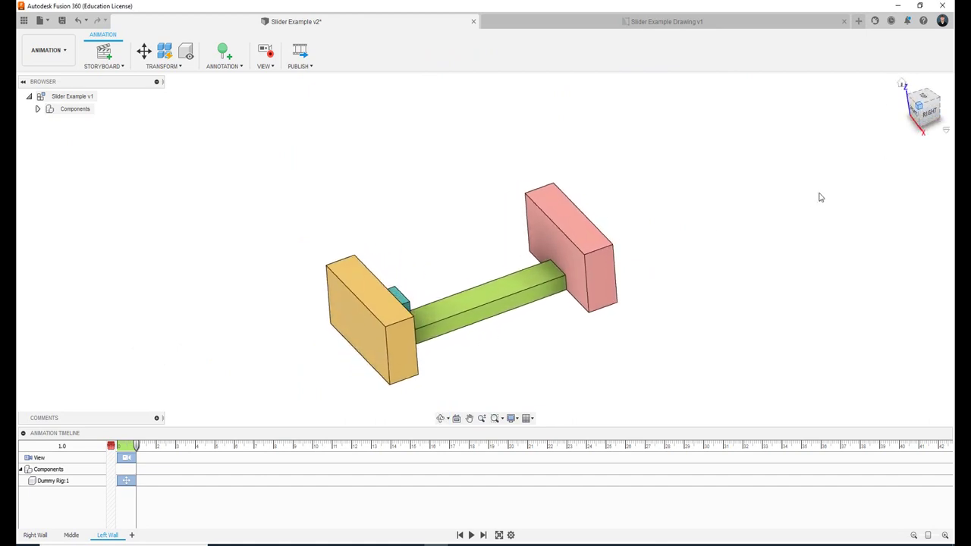
pyautogui.scroll(-3, 446, 157)
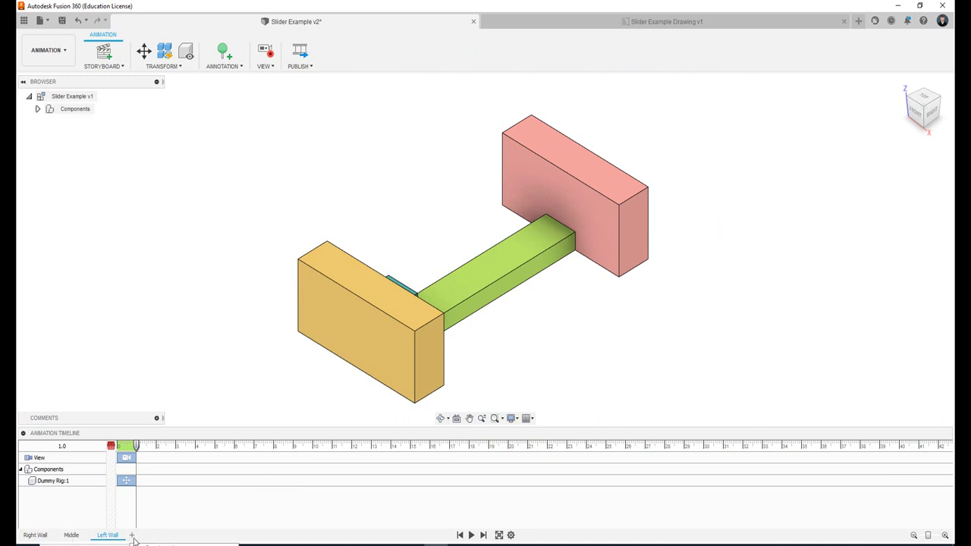
# Create a clean storyboard and rename it 'Right Wall New'.
pyautogui.click(131, 535)
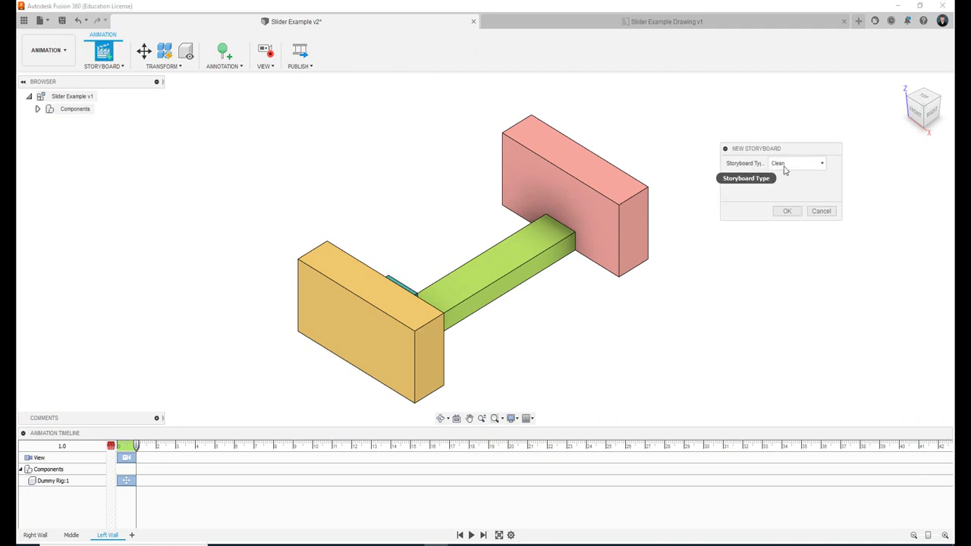
pyautogui.click(787, 211)
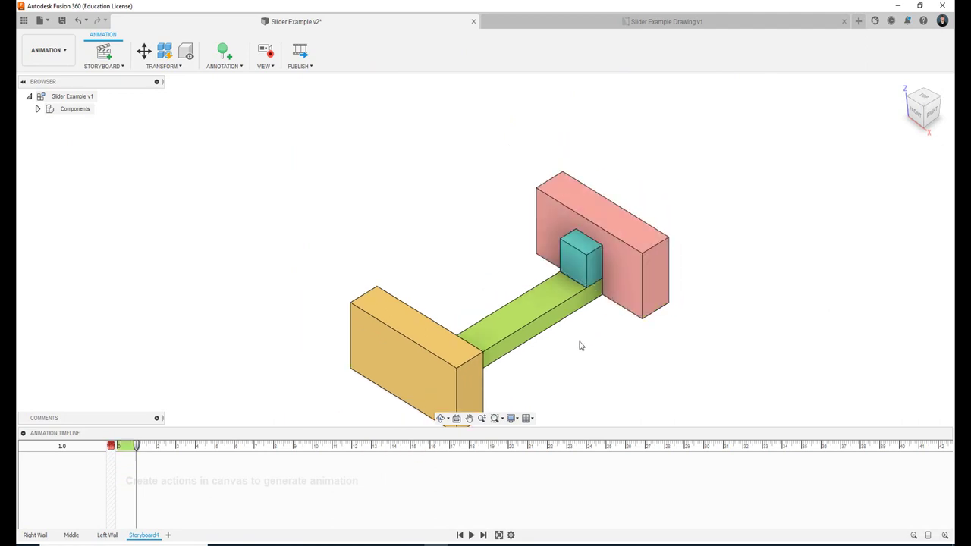
pyautogui.moveTo(607, 326); pyautogui.dragTo(602, 294, button='middle')
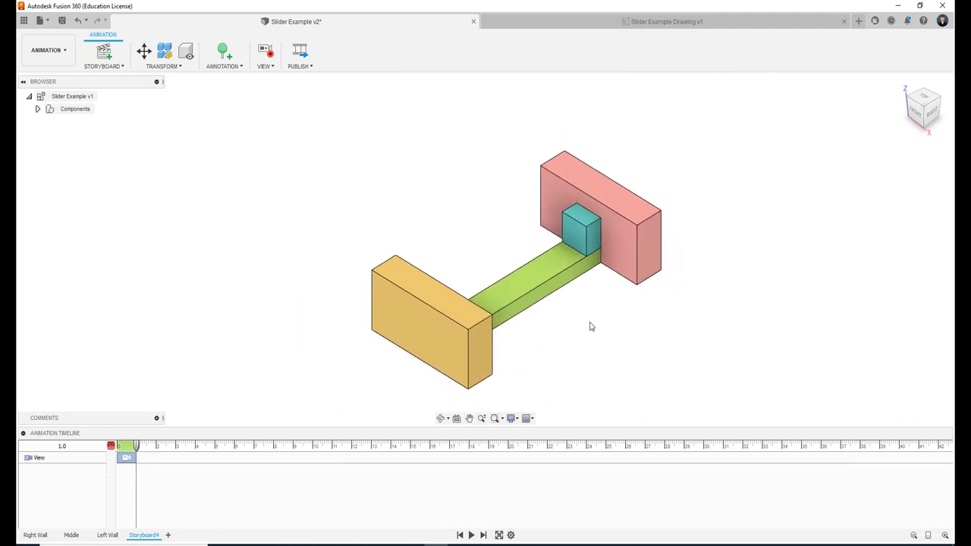
pyautogui.rightClick(152, 538)
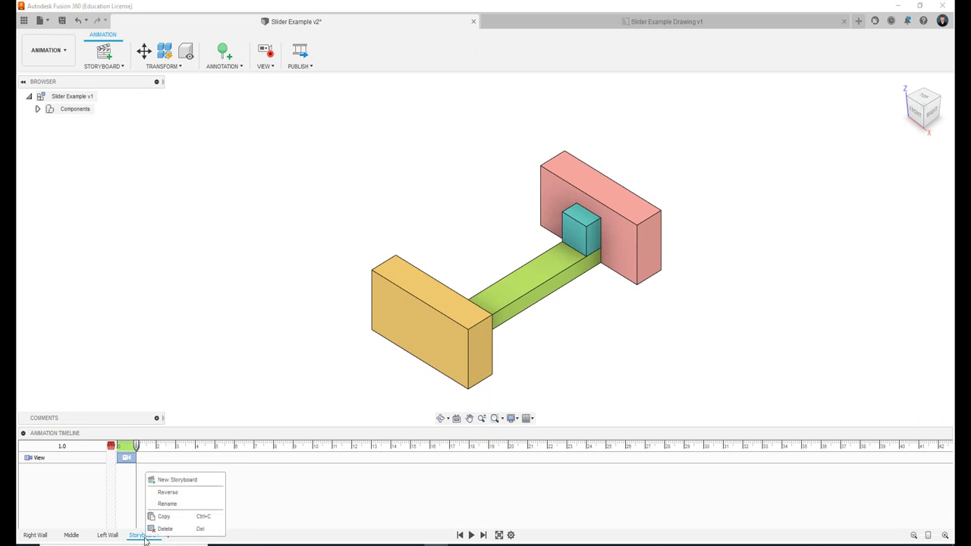
pyautogui.click(189, 504)
pyautogui.write('Right')
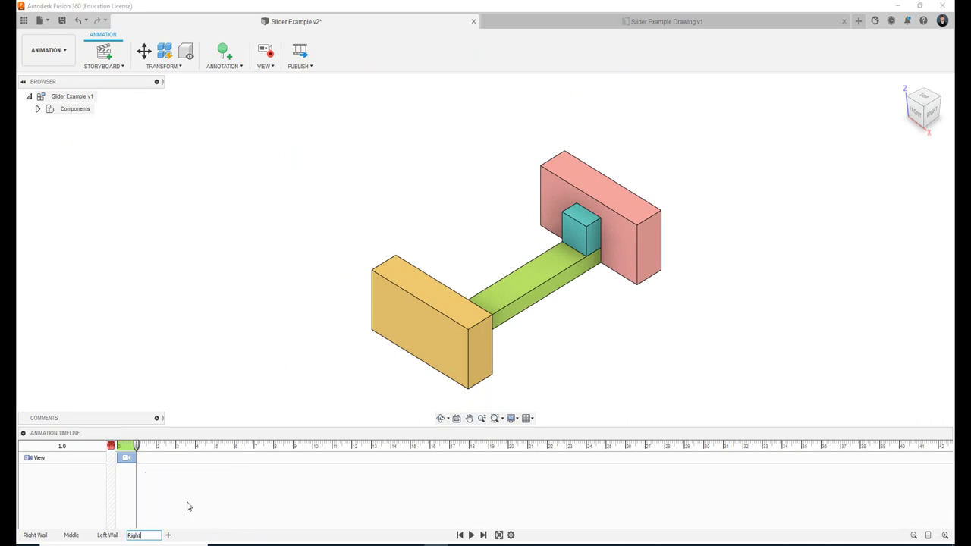
pyautogui.write(' New')
pyautogui.press('Return')
# Create another clean storyboard and rename it 'Middle New'.
pyautogui.click(173, 535)
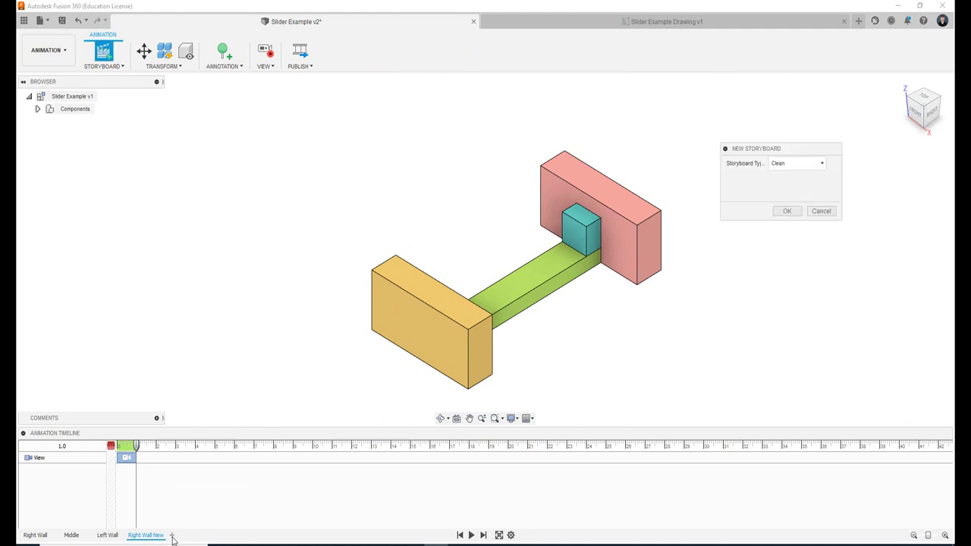
pyautogui.click(793, 214)
pyautogui.scroll(-3, 643, 360)
pyautogui.scroll(-2, 648, 356)
pyautogui.scroll(5, 635, 286)
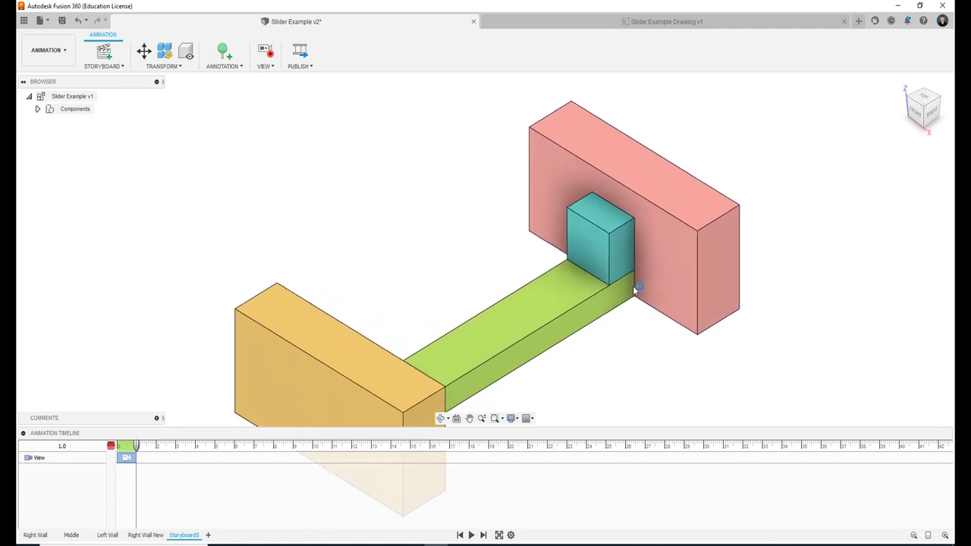
pyautogui.scroll(-2, 610, 370)
pyautogui.scroll(-1, 611, 369)
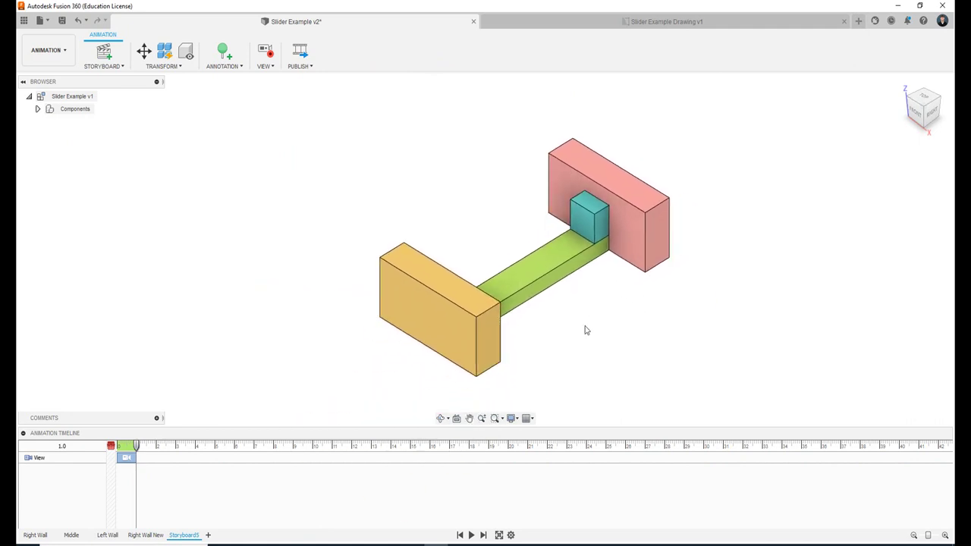
pyautogui.rightClick(194, 535)
pyautogui.click(215, 503)
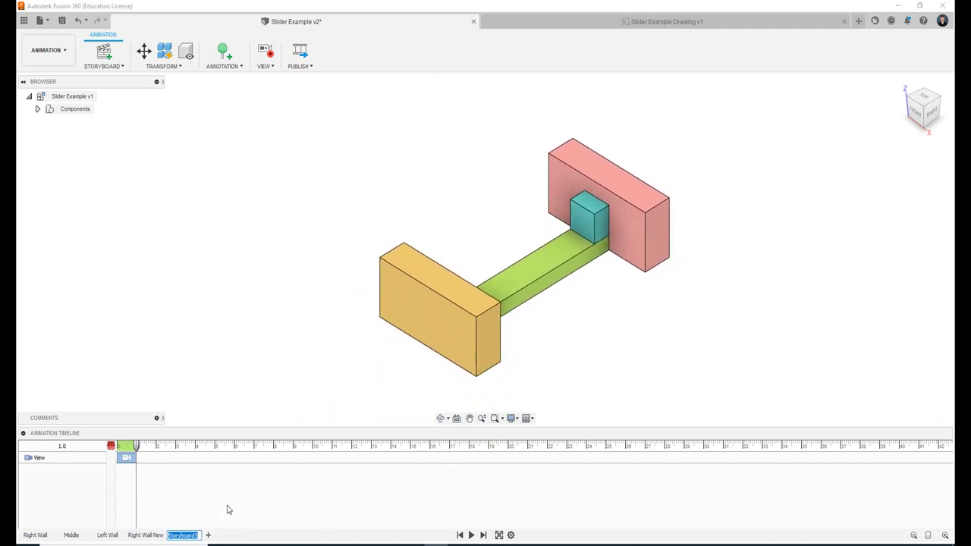
pyautogui.write('Middle New')
pyautogui.press('Return')
# Check the Middle storyboard, deselect the Dummy Rig:1 track, and return to Middle New.
pyautogui.click(76, 537)
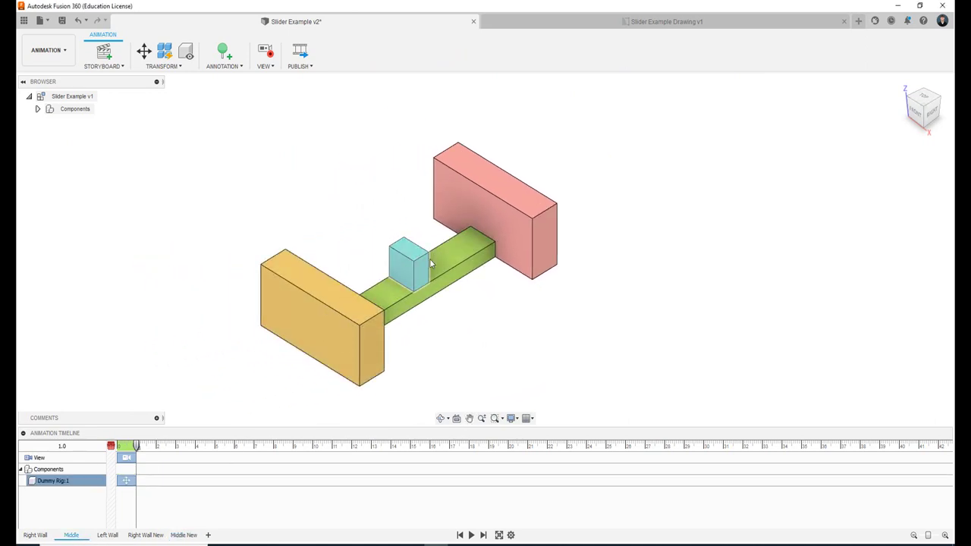
pyautogui.click(273, 396)
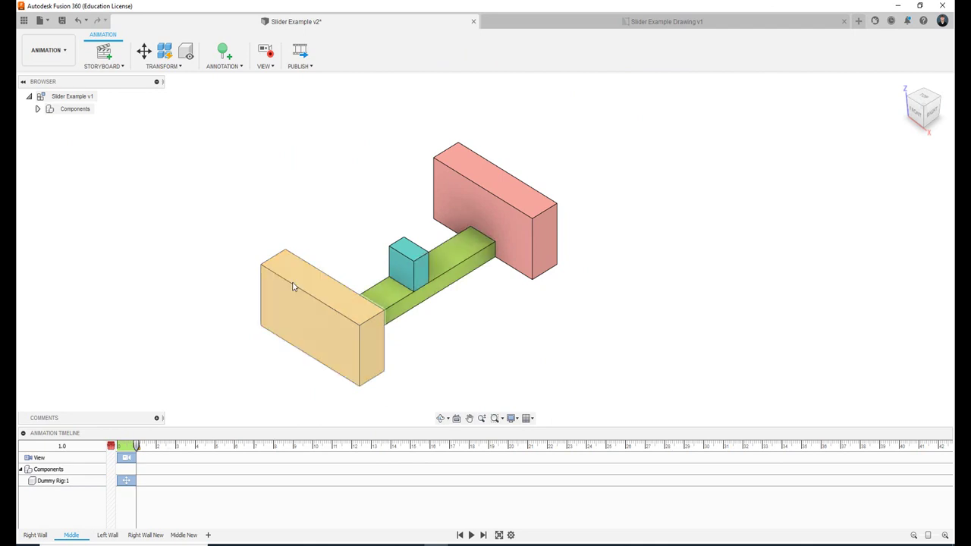
pyautogui.click(184, 535)
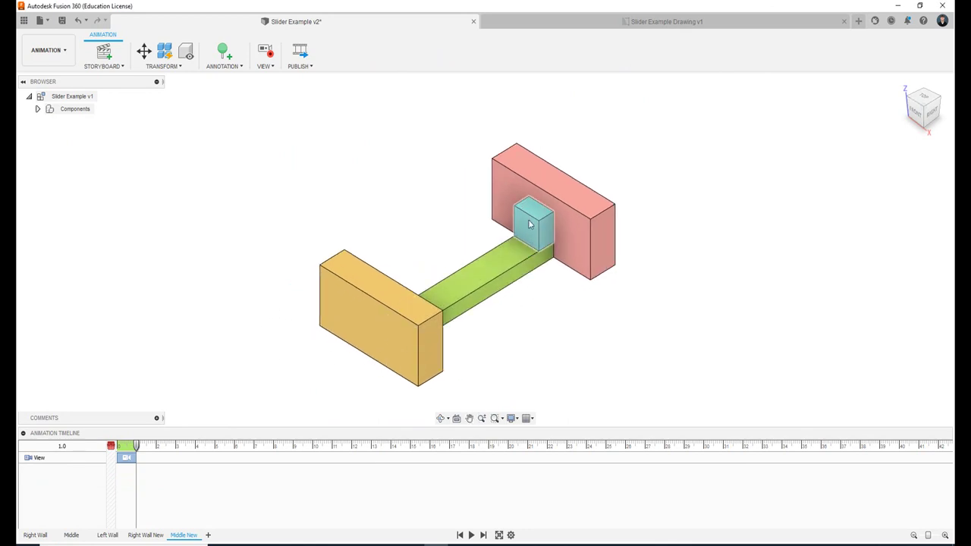
# Move the cyan block −135 mm along the rail with Transform Components.
pyautogui.click(531, 224)
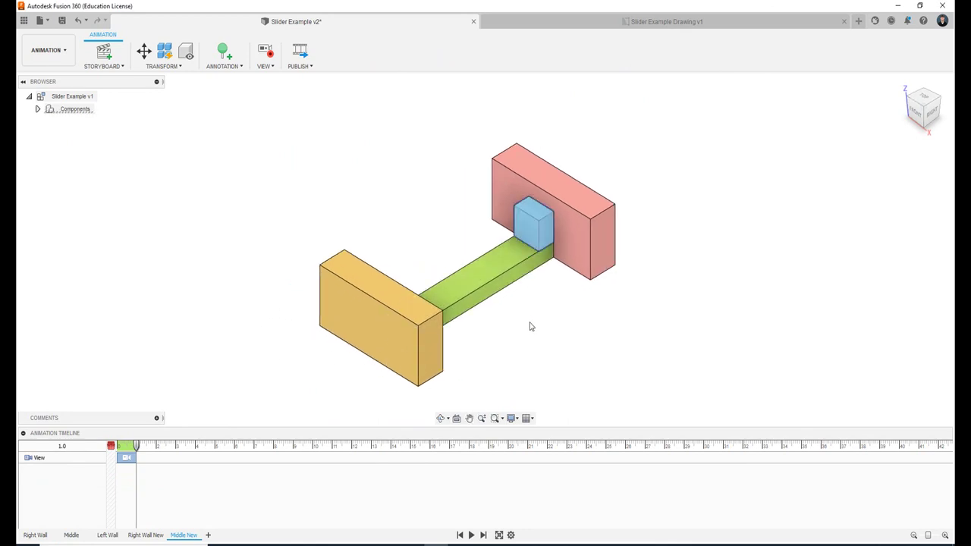
pyautogui.press('m')
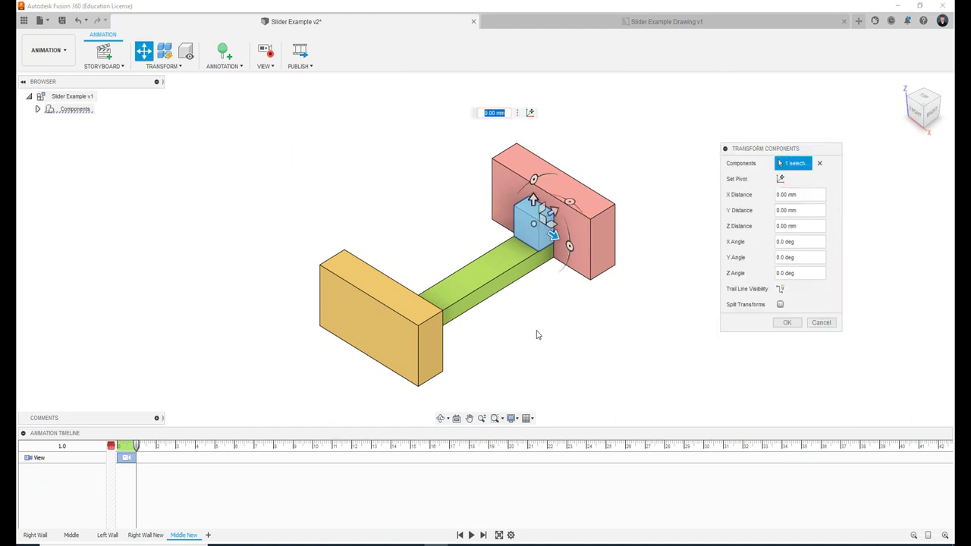
pyautogui.click(821, 323)
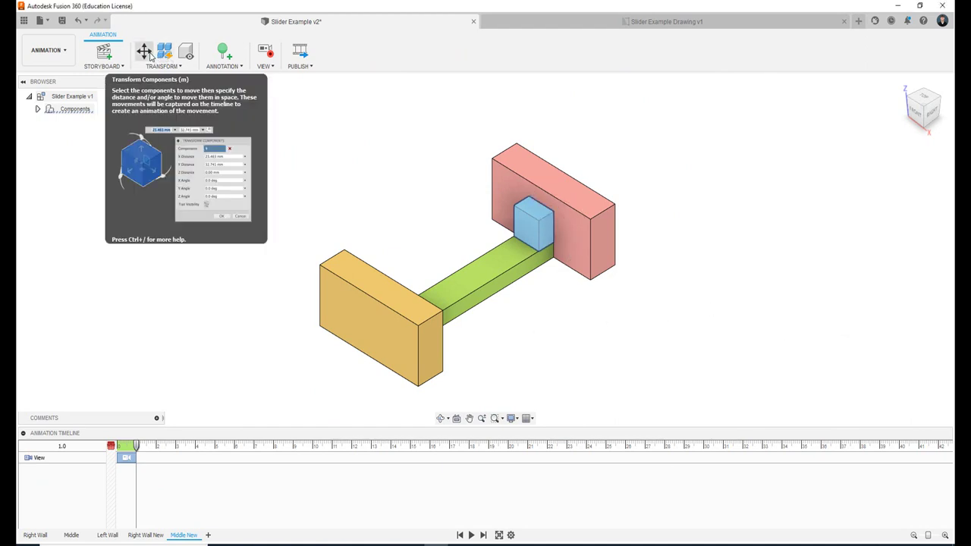
pyautogui.click(150, 54)
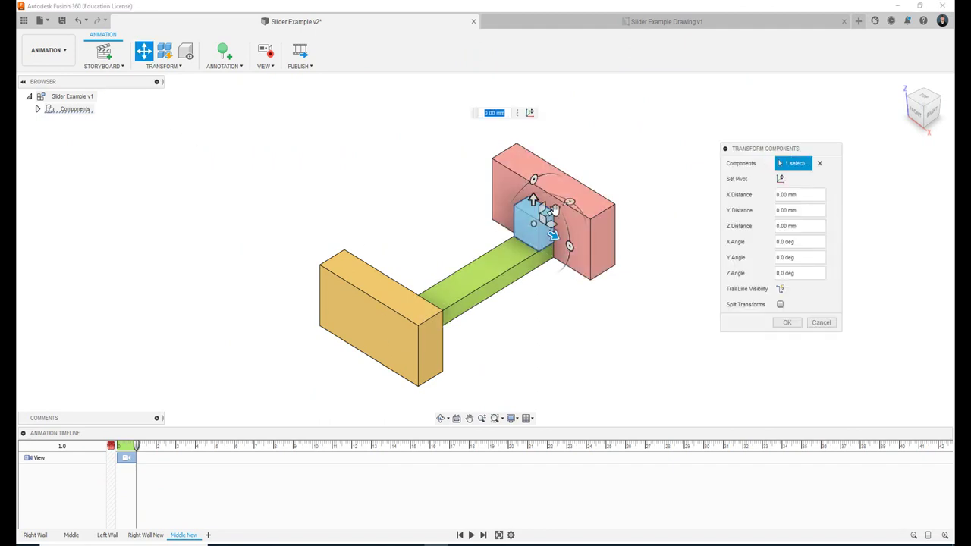
pyautogui.moveTo(552, 227)
pyautogui.mouseDown()
pyautogui.moveTo(508, 226)
pyautogui.moveTo(494, 240)
pyautogui.mouseUp()
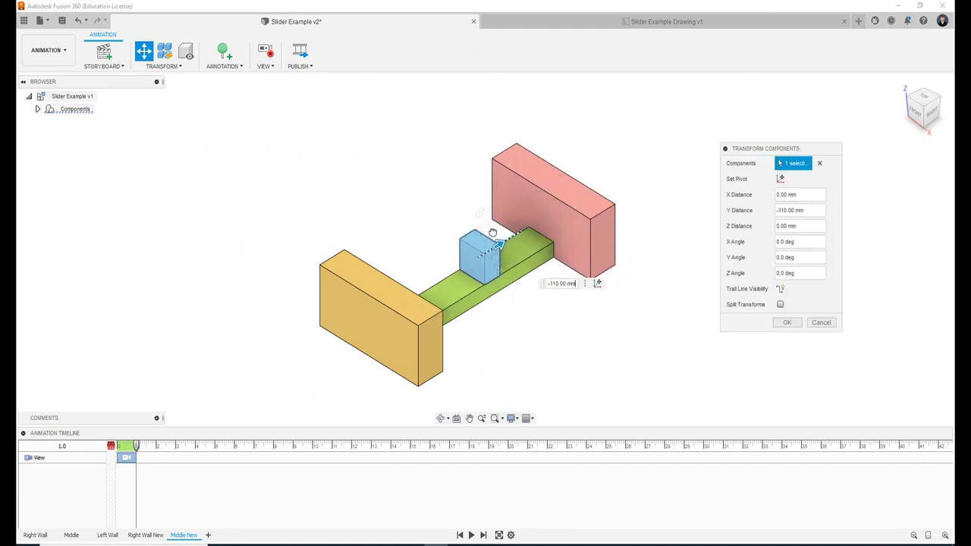
pyautogui.write('-135')
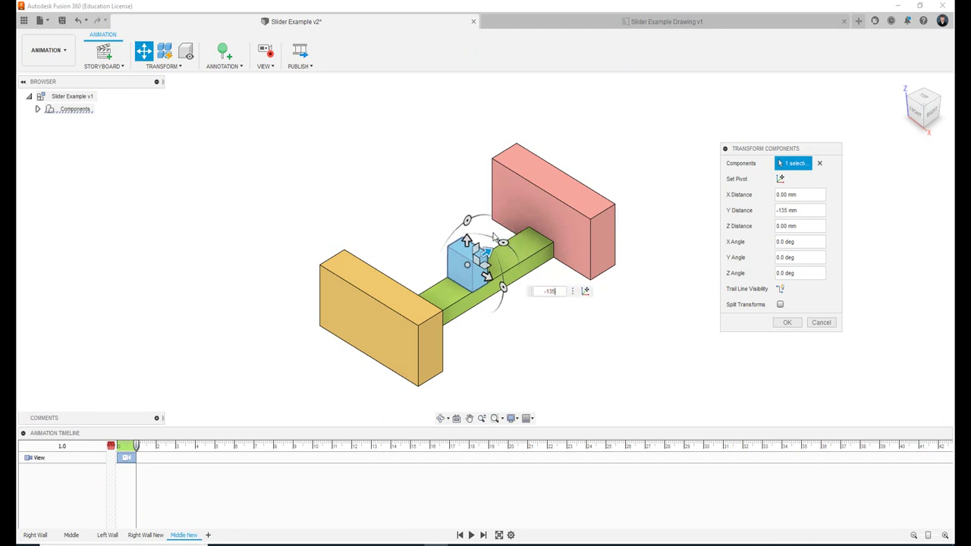
pyautogui.press('Return')
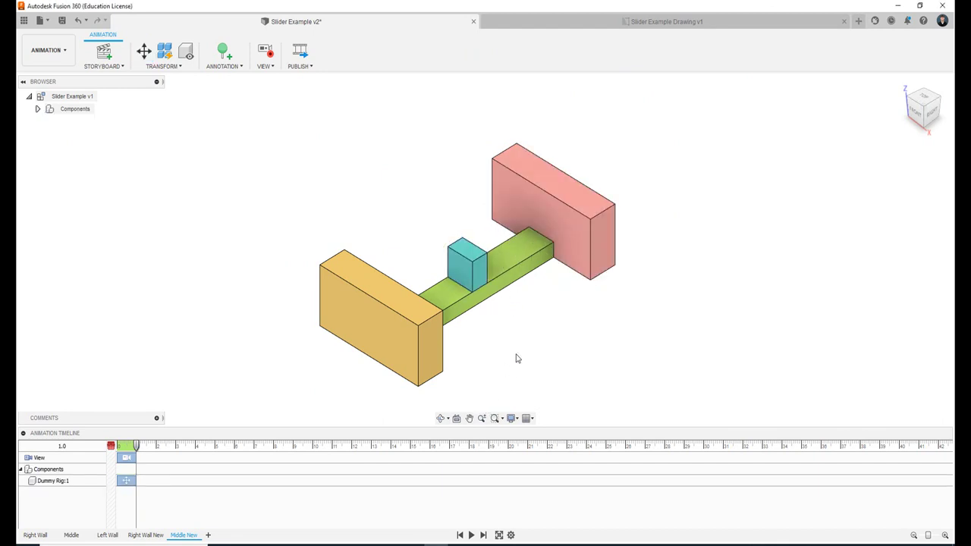
pyautogui.moveTo(516, 358)
pyautogui.keyDown('shift'); pyautogui.mouseDown(button='middle')
pyautogui.moveTo(458, 332)
pyautogui.moveTo(433, 364)
pyautogui.moveTo(494, 336)
pyautogui.moveTo(483, 357)
pyautogui.moveTo(507, 362)
pyautogui.mouseUp(button='middle'); pyautogui.keyUp('shift')
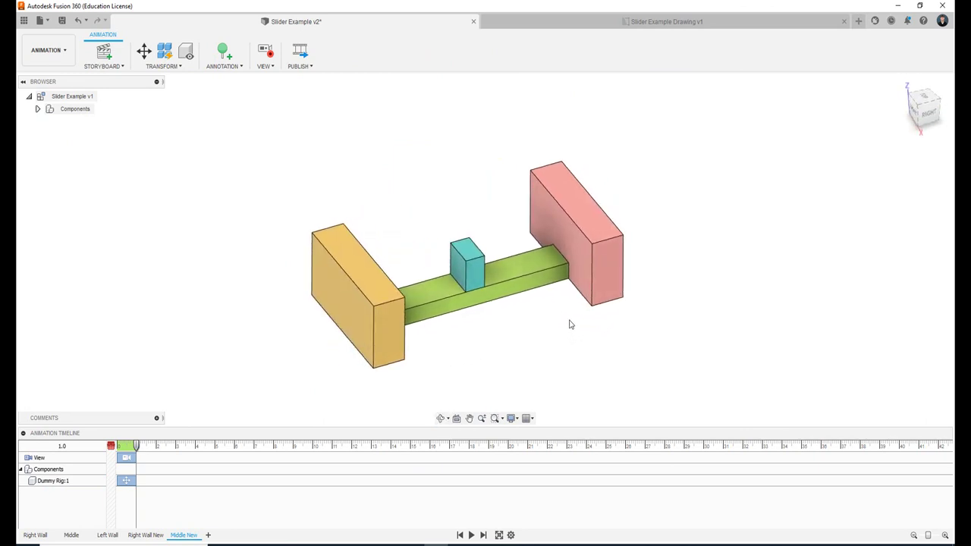
pyautogui.scroll(1, 499, 334)
pyautogui.press('i')
pyautogui.scroll(1, 497, 335)
pyautogui.scroll(1, 497, 334)
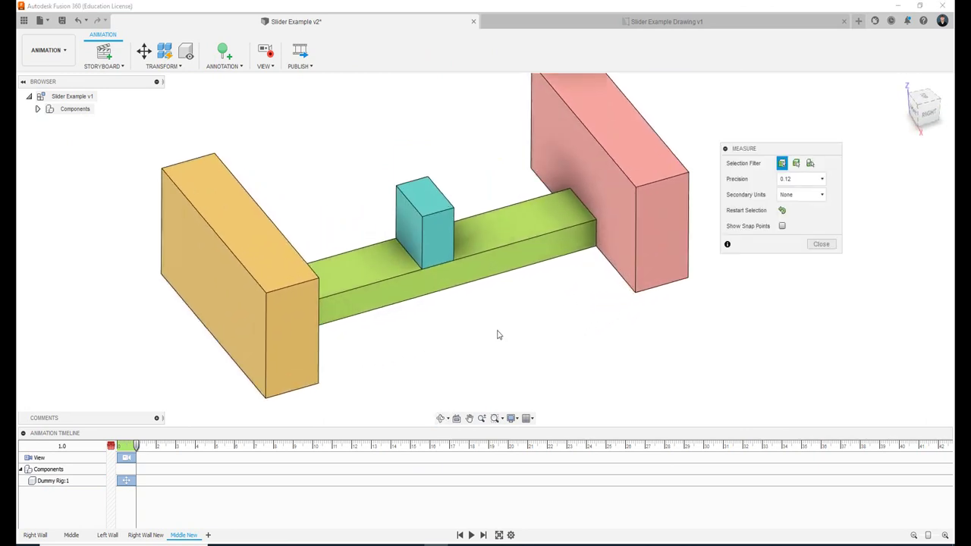
pyautogui.moveTo(497, 298)
pyautogui.keyDown('shift'); pyautogui.mouseDown(button='middle')
pyautogui.moveTo(453, 306)
pyautogui.moveTo(445, 211)
pyautogui.mouseUp(button='middle'); pyautogui.keyUp('shift')
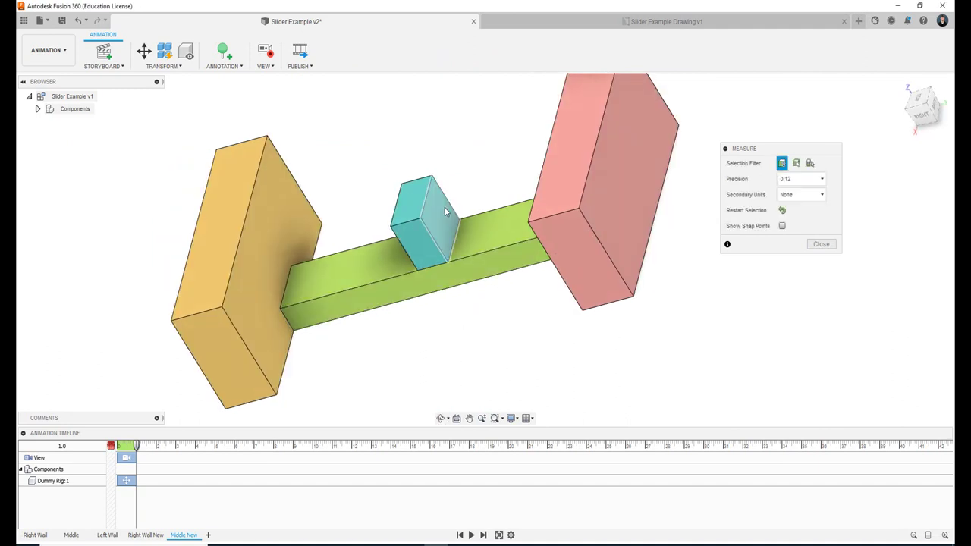
pyautogui.click(445, 211)
pyautogui.keyDown('shift'); pyautogui.moveTo(488, 362); pyautogui.dragTo(610, 217, button='middle'); pyautogui.keyUp('shift')
pyautogui.click(614, 206)
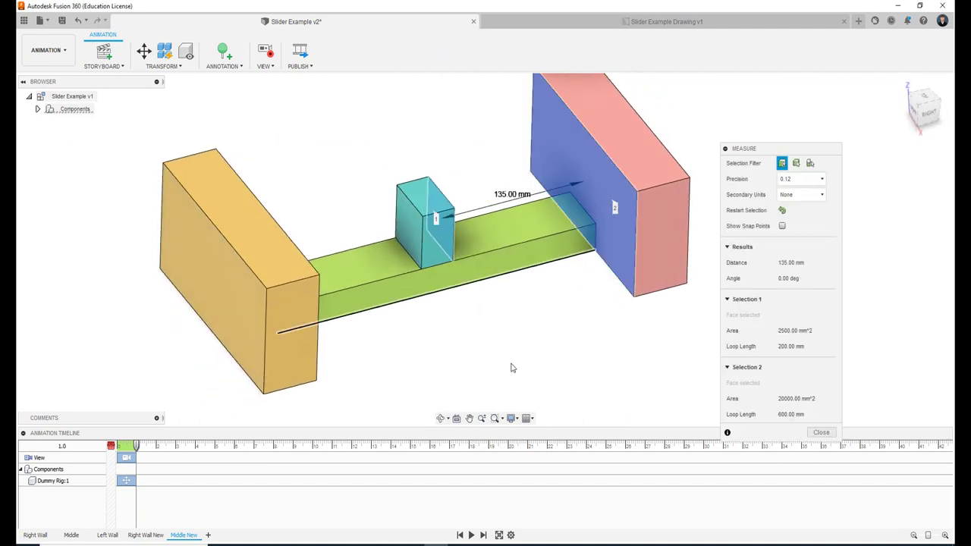
pyautogui.press('Escape')
pyautogui.press('i')
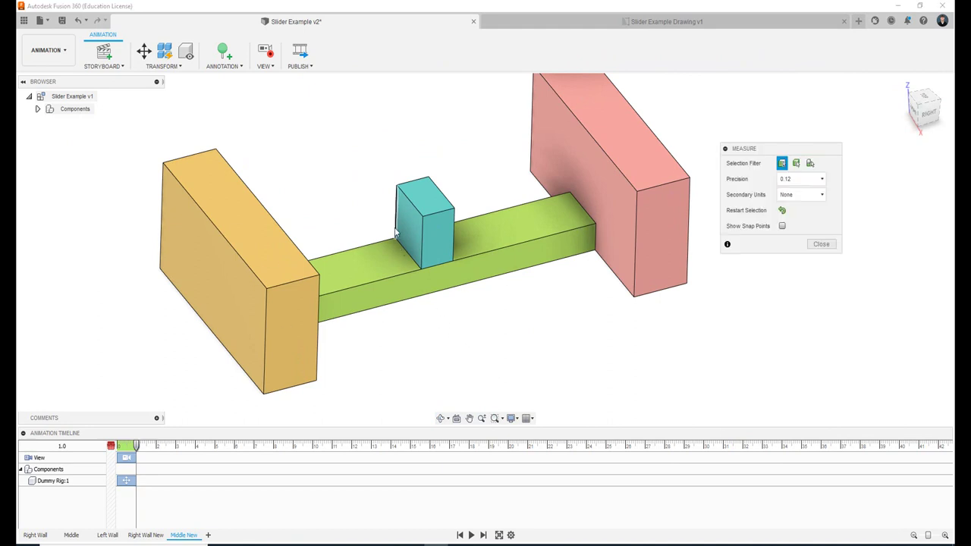
pyautogui.click(411, 229)
pyautogui.keyDown('shift'); pyautogui.moveTo(411, 229); pyautogui.dragTo(302, 277, button='middle'); pyautogui.keyUp('shift')
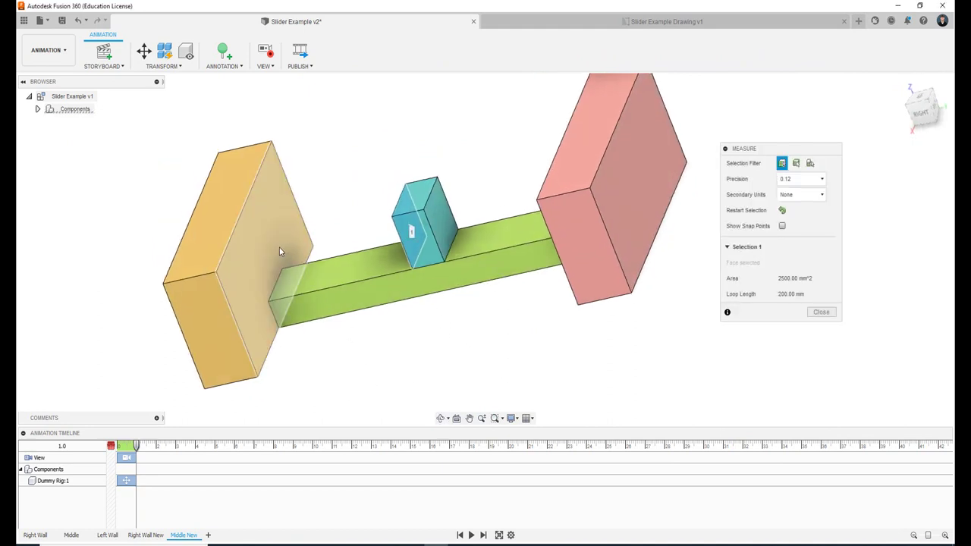
pyautogui.click(279, 248)
pyautogui.press('Escape')
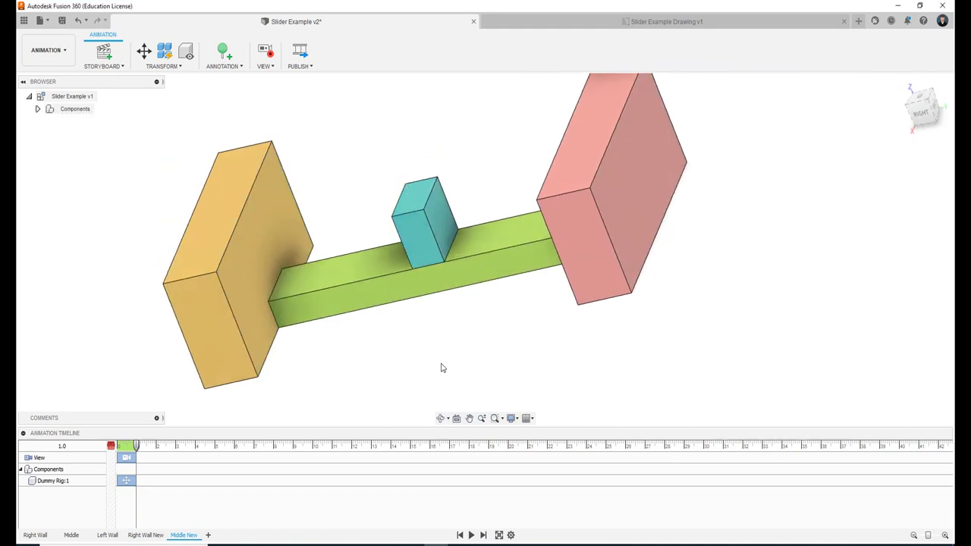
pyautogui.moveTo(436, 378)
pyautogui.keyDown('shift'); pyautogui.mouseDown(button='middle')
pyautogui.moveTo(458, 365)
pyautogui.moveTo(473, 379)
pyautogui.moveTo(462, 375)
pyautogui.mouseUp(button='middle'); pyautogui.keyUp('shift')
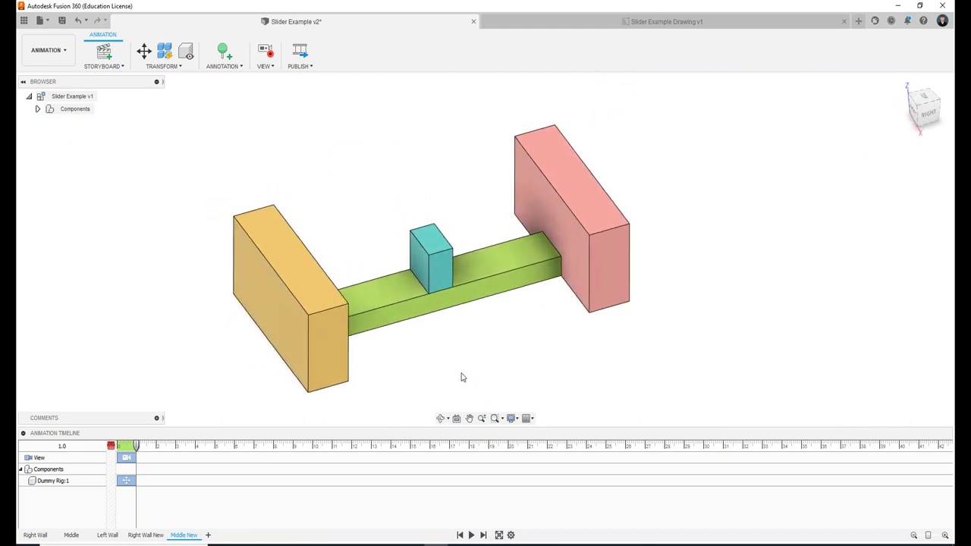
pyautogui.click(208, 536)
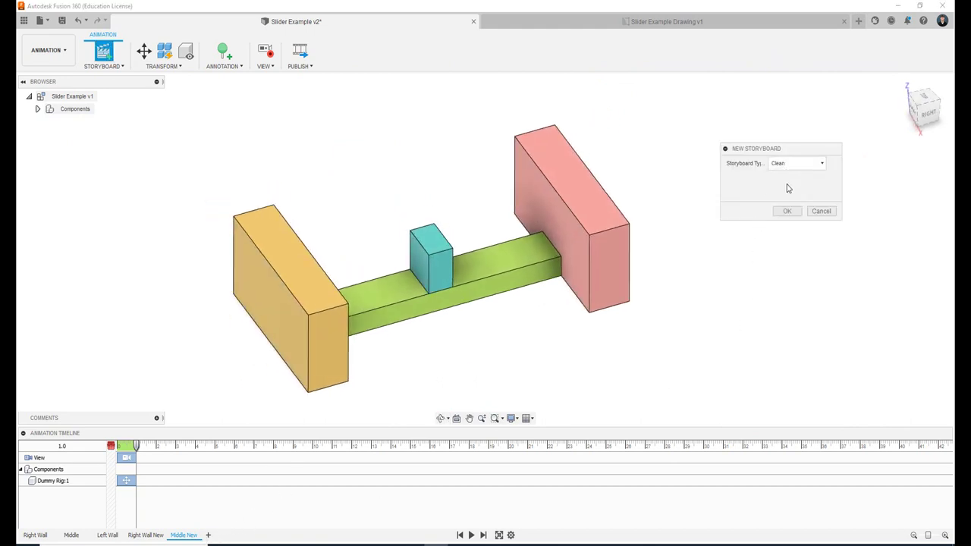
# Confirm the new clean storyboard and rename it 'Left Wall New', retrying the rename once.
pyautogui.click(786, 212)
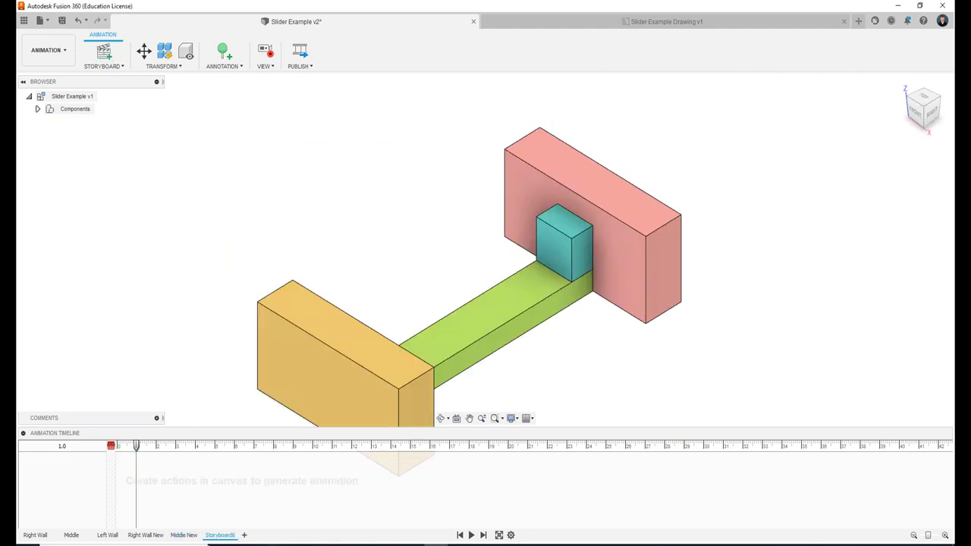
pyautogui.rightClick(220, 537)
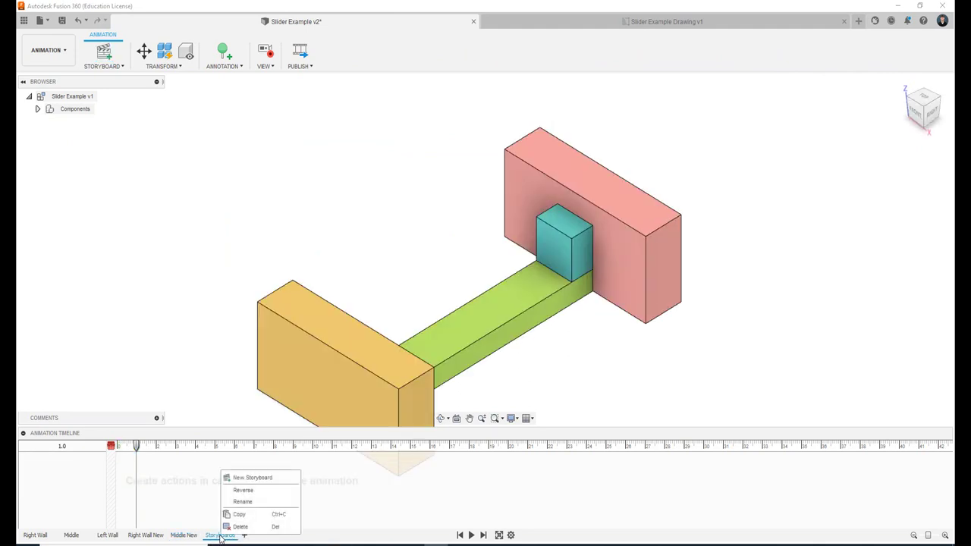
pyautogui.click(254, 504)
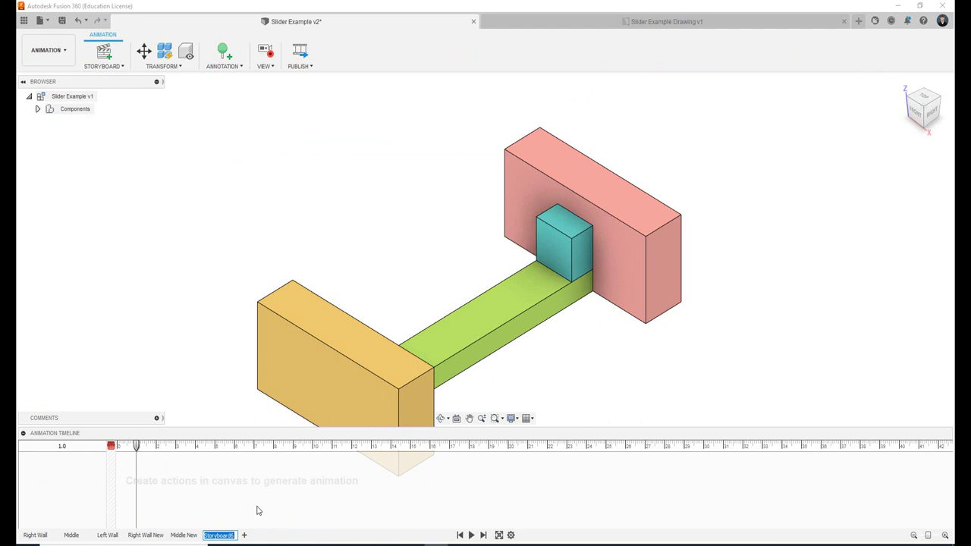
pyautogui.write('Left Wall')
pyautogui.press('Return')
pyautogui.scroll(-1, 221, 349)
pyautogui.scroll(-1, 221, 351)
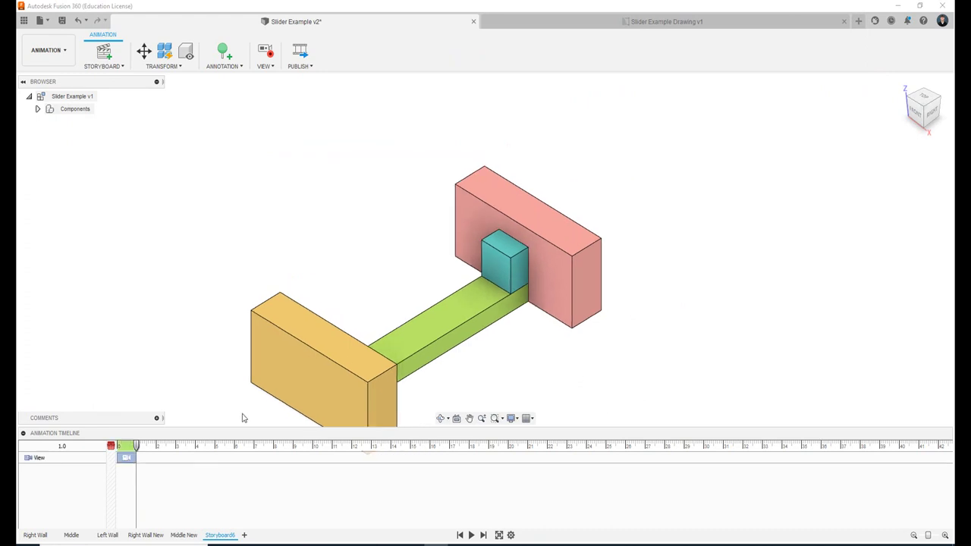
pyautogui.rightClick(226, 539)
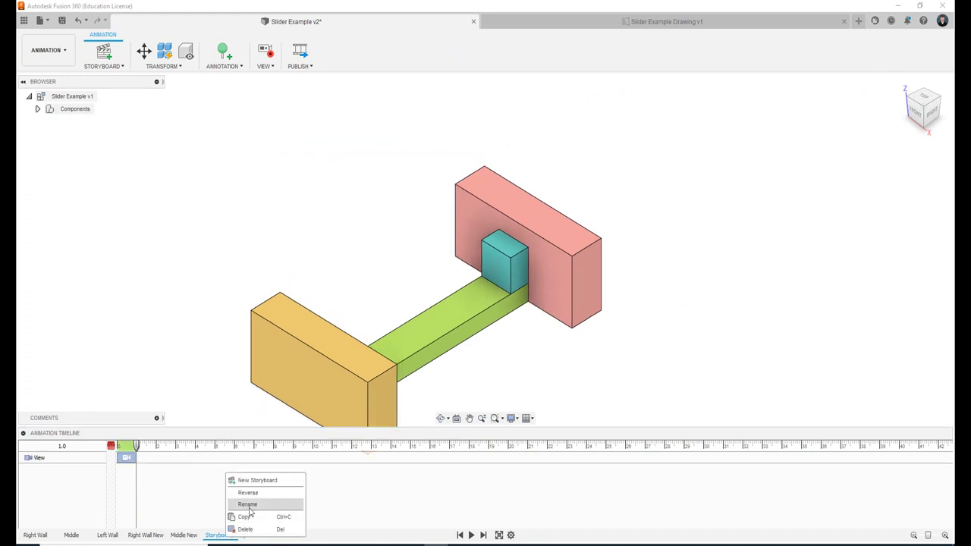
pyautogui.click(250, 503)
pyautogui.write('Left')
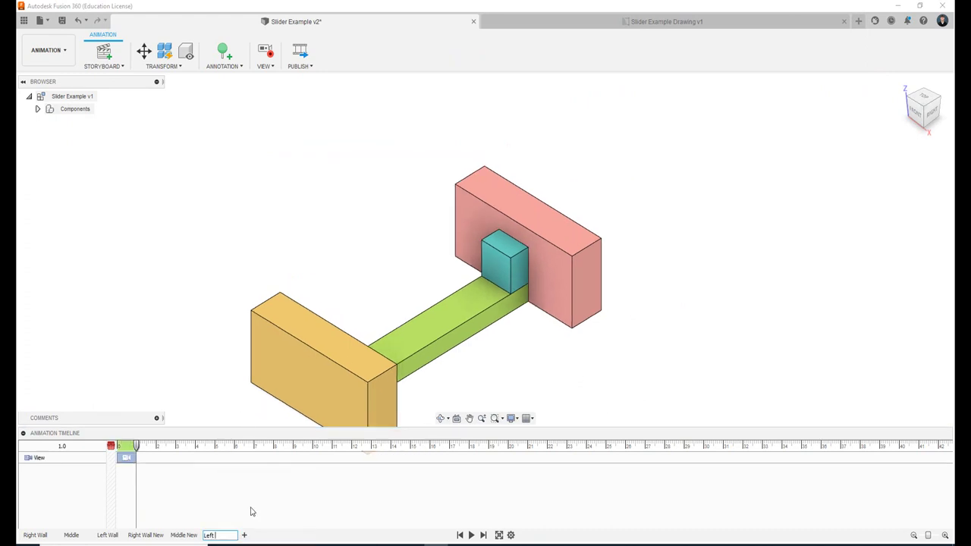
pyautogui.write(' Wall New')
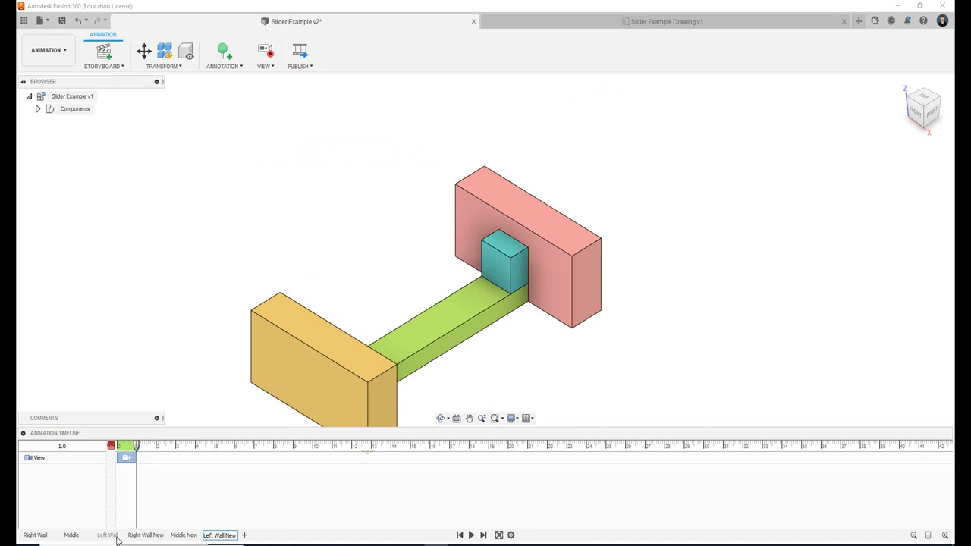
pyautogui.press('Return')
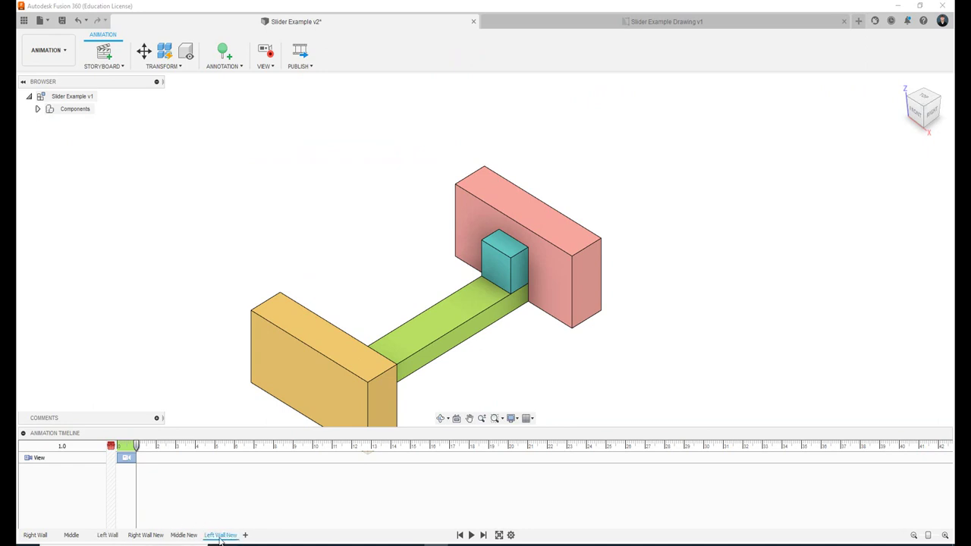
# Move the Dummy Rig block −270 mm along the rail against the yellow wall.
pyautogui.moveTo(446, 369)
pyautogui.keyDown('shift'); pyautogui.mouseDown(button='middle')
pyautogui.moveTo(521, 377)
pyautogui.moveTo(492, 327)
pyautogui.moveTo(501, 349)
pyautogui.moveTo(496, 301)
pyautogui.moveTo(529, 312)
pyautogui.mouseUp(button='middle'); pyautogui.keyUp('shift')
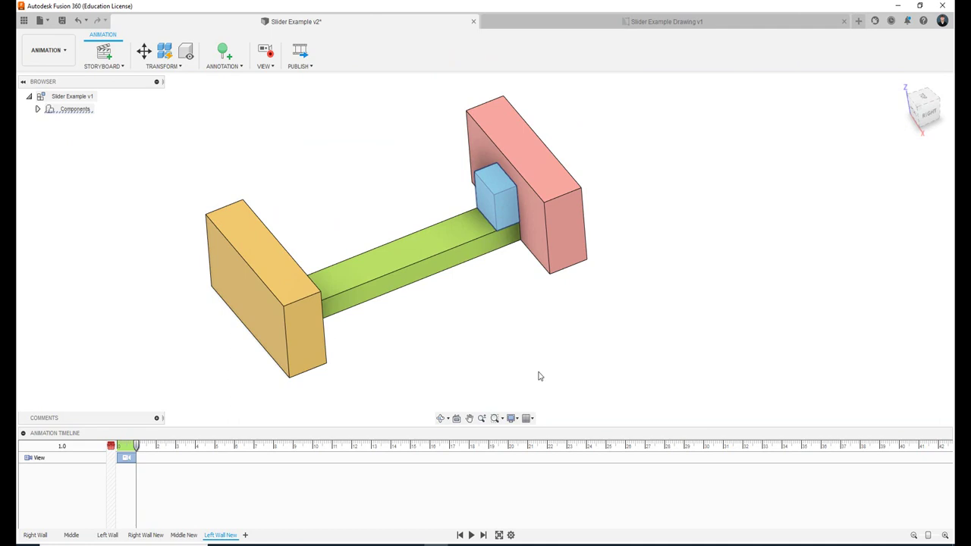
pyautogui.keyDown('shift'); pyautogui.moveTo(494, 331); pyautogui.dragTo(427, 327, button='middle'); pyautogui.keyUp('shift')
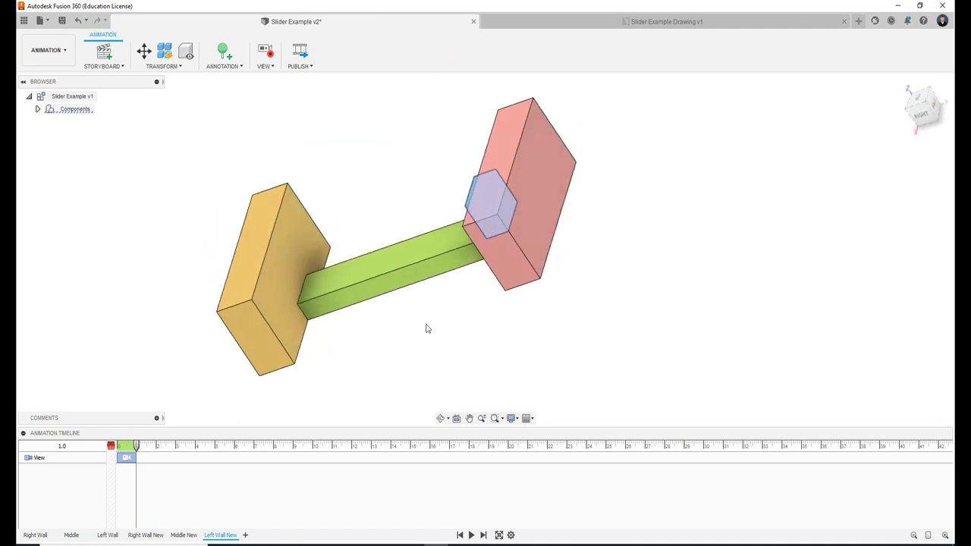
pyautogui.keyDown('shift'); pyautogui.moveTo(283, 266); pyautogui.dragTo(342, 321, button='middle'); pyautogui.keyUp('shift')
pyautogui.keyDown('shift'); pyautogui.moveTo(440, 356); pyautogui.dragTo(494, 318, button='middle'); pyautogui.keyUp('shift')
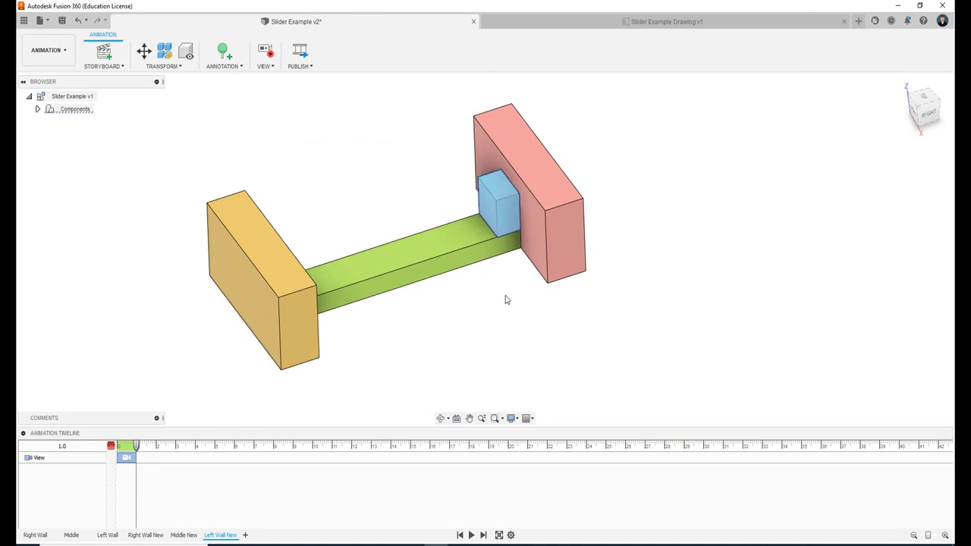
pyautogui.press('m')
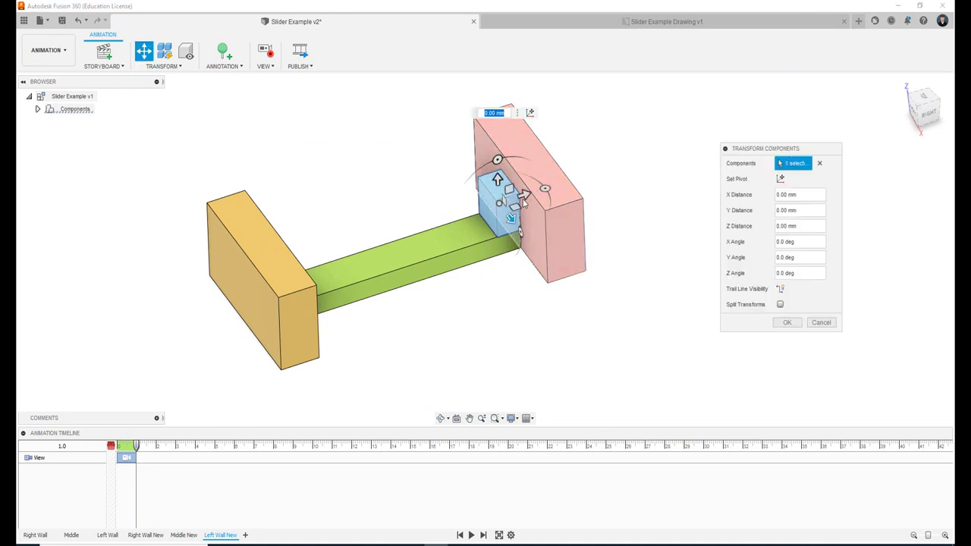
pyautogui.moveTo(523, 196); pyautogui.dragTo(317, 260)
pyautogui.moveTo(329, 332)
pyautogui.keyDown('shift'); pyautogui.mouseDown(button='middle')
pyautogui.moveTo(551, 340)
pyautogui.moveTo(494, 330)
pyautogui.mouseUp(button='middle'); pyautogui.keyUp('shift')
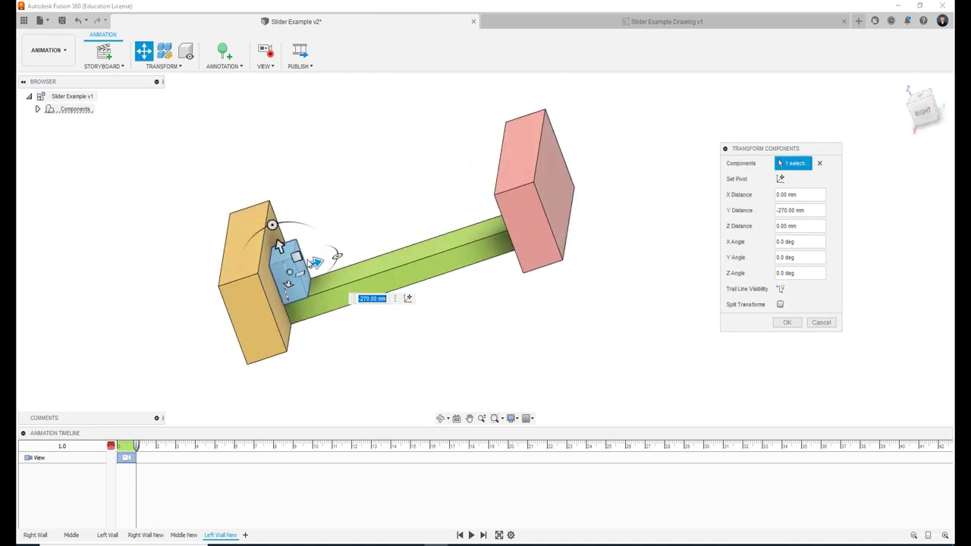
pyautogui.moveTo(321, 262); pyautogui.dragTo(443, 230)
pyautogui.write('-270')
pyautogui.press('Return')
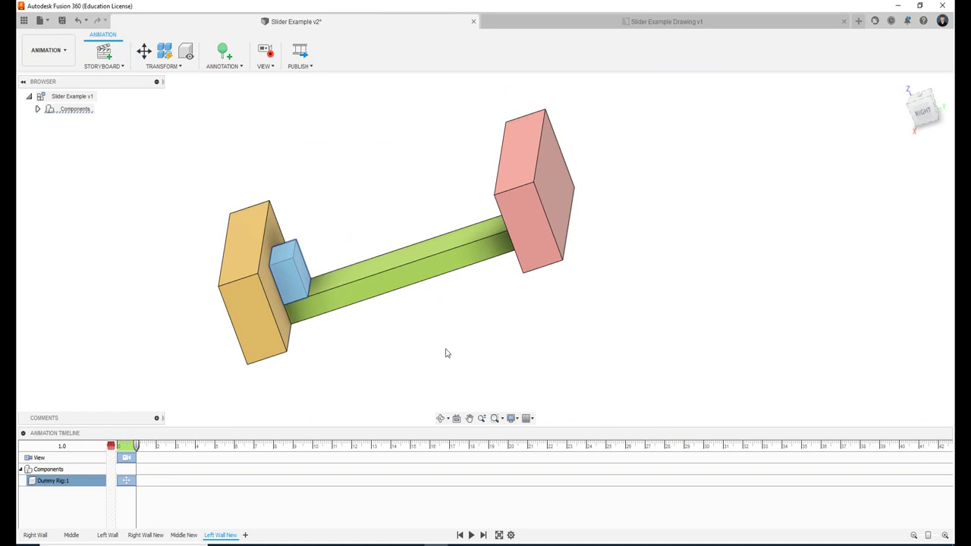
# Compare the slider position in the Right Wall New, Middle New and Left Wall New storyboards.
pyautogui.click(445, 352)
pyautogui.moveTo(445, 351)
pyautogui.keyDown('shift'); pyautogui.mouseDown(button='middle')
pyautogui.moveTo(425, 351)
pyautogui.moveTo(433, 362)
pyautogui.mouseUp(button='middle'); pyautogui.keyUp('shift')
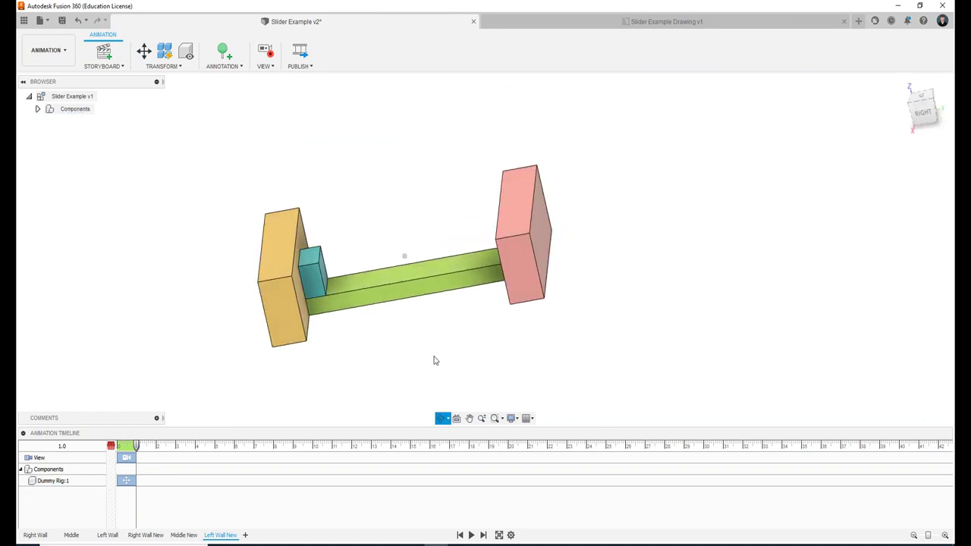
pyautogui.click(146, 535)
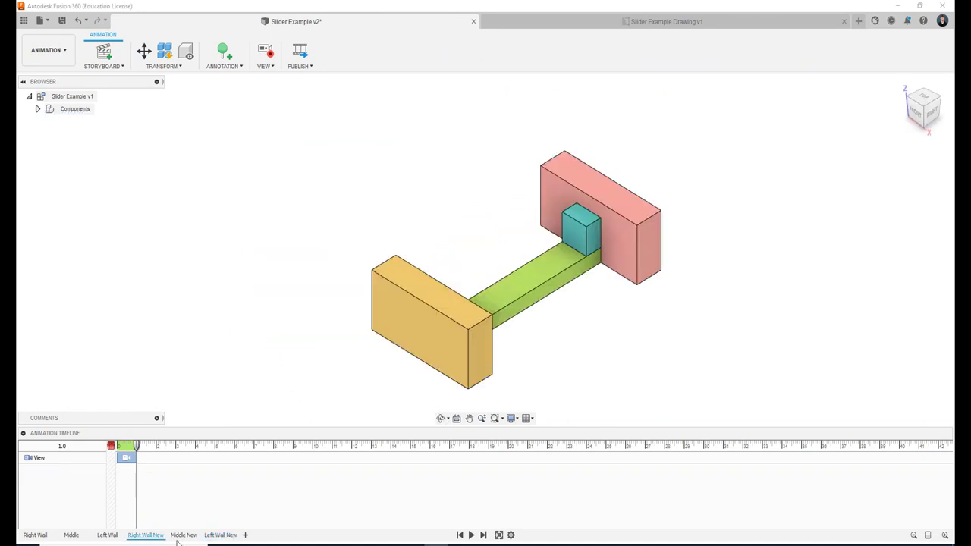
pyautogui.click(182, 535)
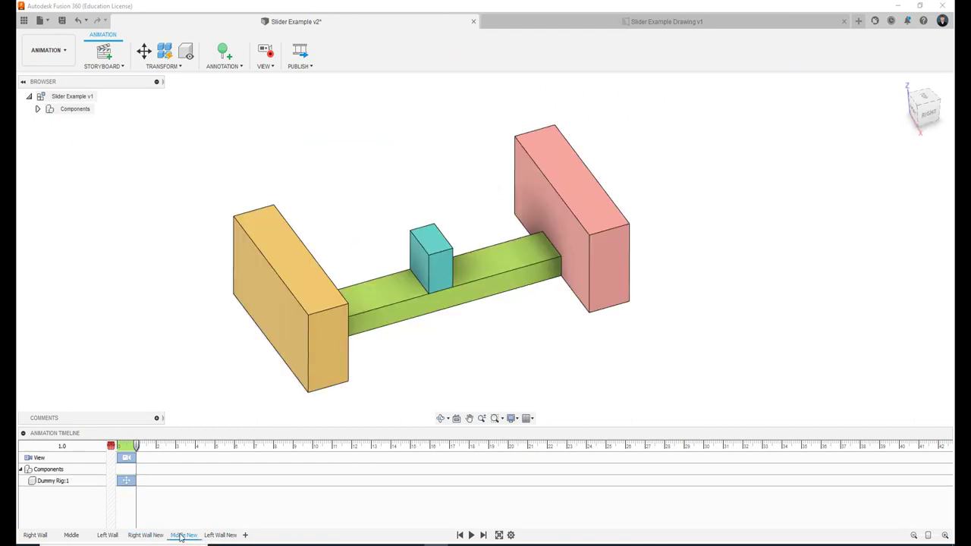
pyautogui.click(220, 535)
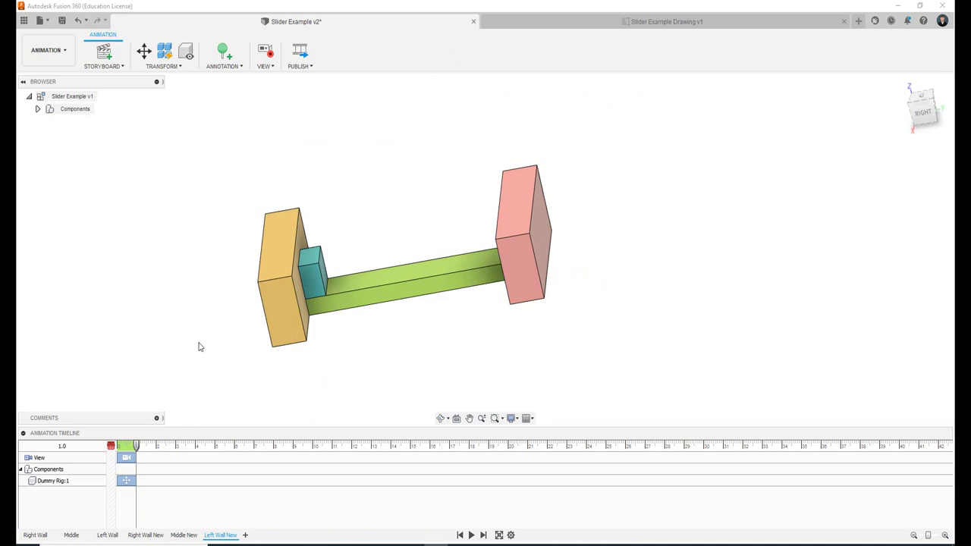
pyautogui.moveTo(351, 331)
pyautogui.keyDown('shift'); pyautogui.mouseDown(button='middle')
pyautogui.moveTo(429, 286)
pyautogui.moveTo(445, 314)
pyautogui.moveTo(503, 320)
pyautogui.moveTo(493, 324)
pyautogui.mouseUp(button='middle'); pyautogui.keyUp('shift')
# Return to the Design workspace, reset to the home view, and start a new drawing from the design.
pyautogui.click(47, 50)
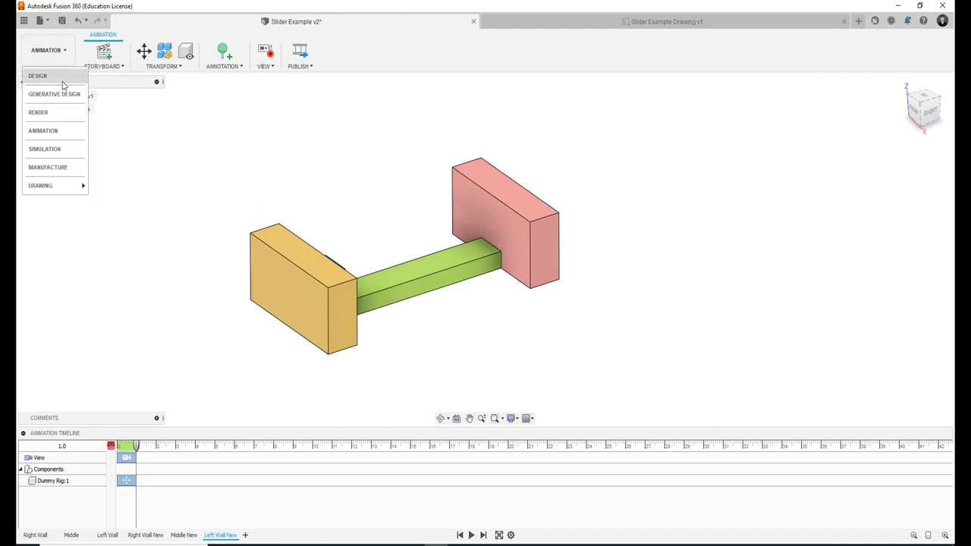
pyautogui.click(62, 80)
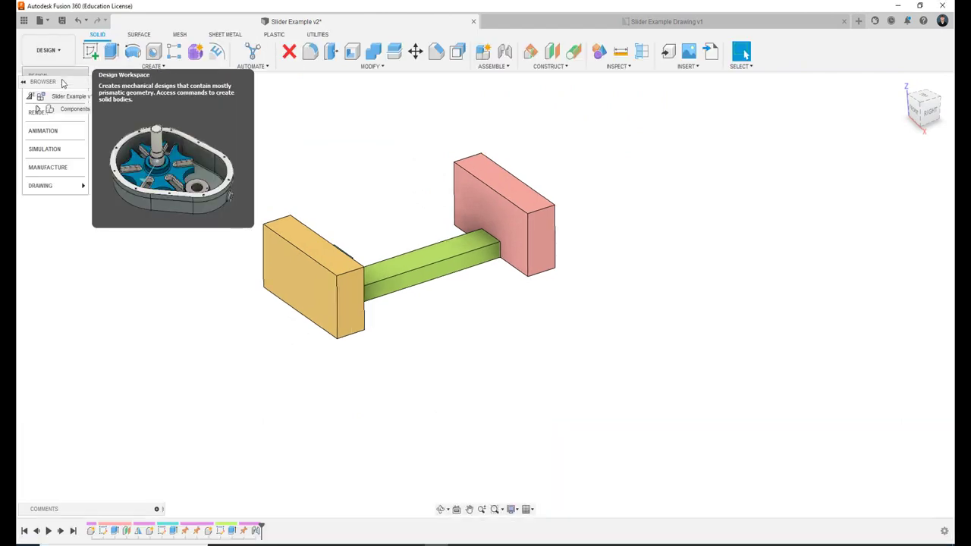
pyautogui.click(931, 110)
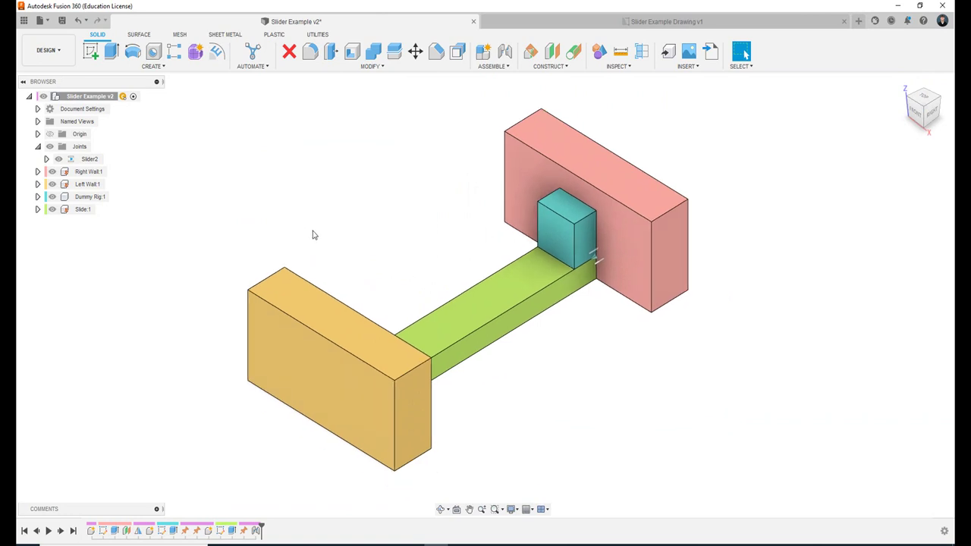
pyautogui.click(47, 21)
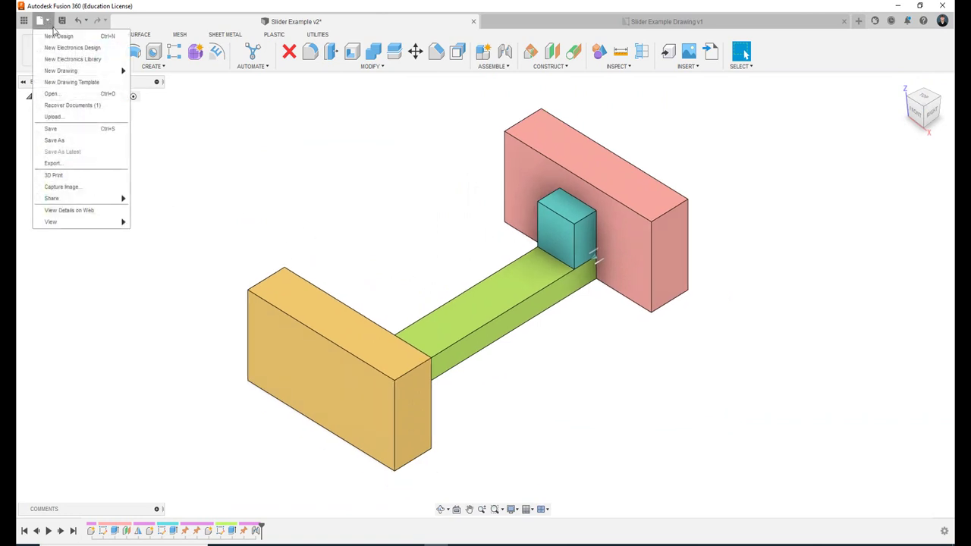
pyautogui.moveTo(61, 71)
pyautogui.click(146, 73)
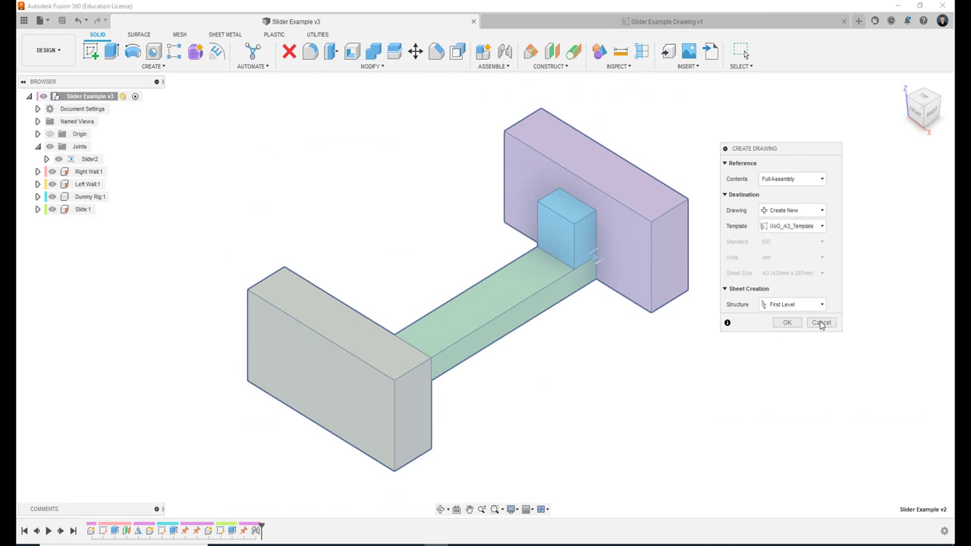
# Create the full-assembly A3 drawing and start a base view of the Right Wall New representation.
pyautogui.click(788, 323)
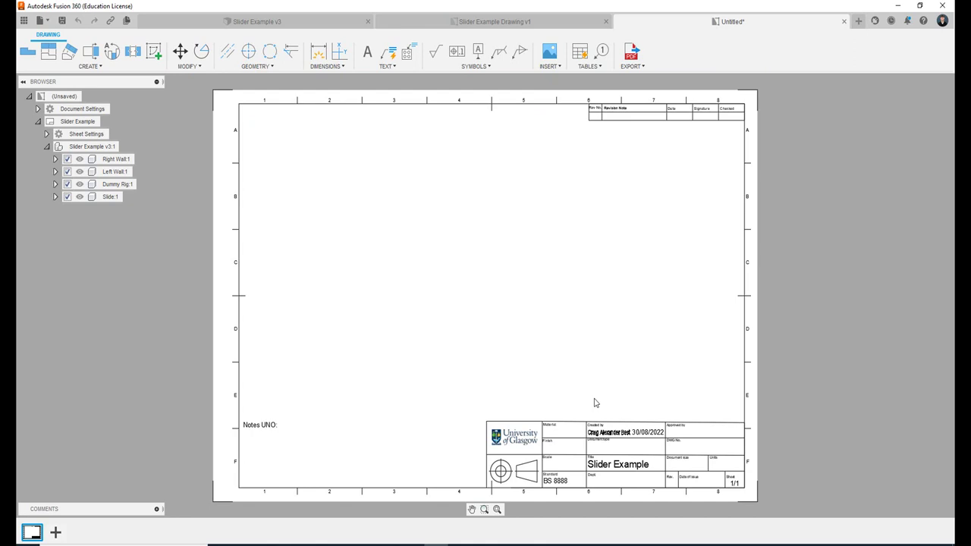
pyautogui.click(33, 59)
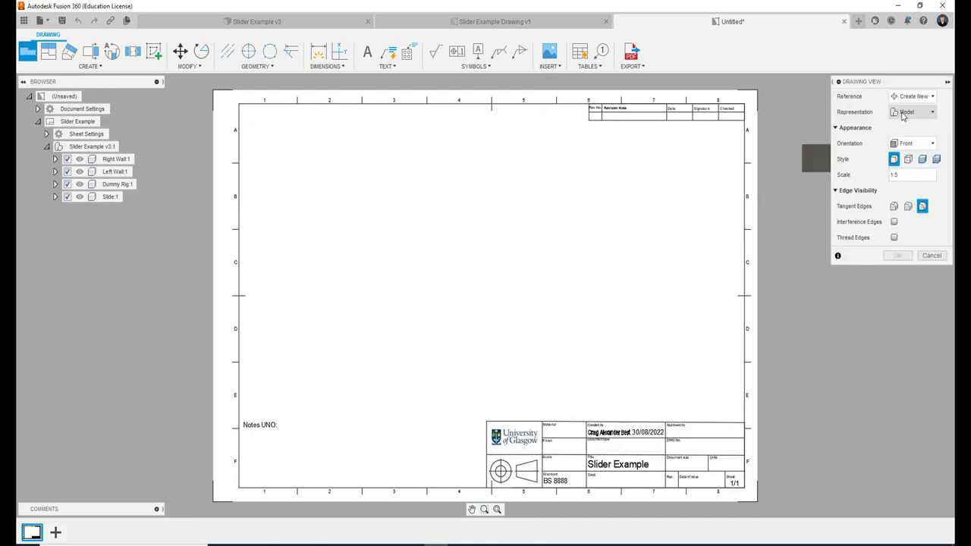
pyautogui.click(903, 115)
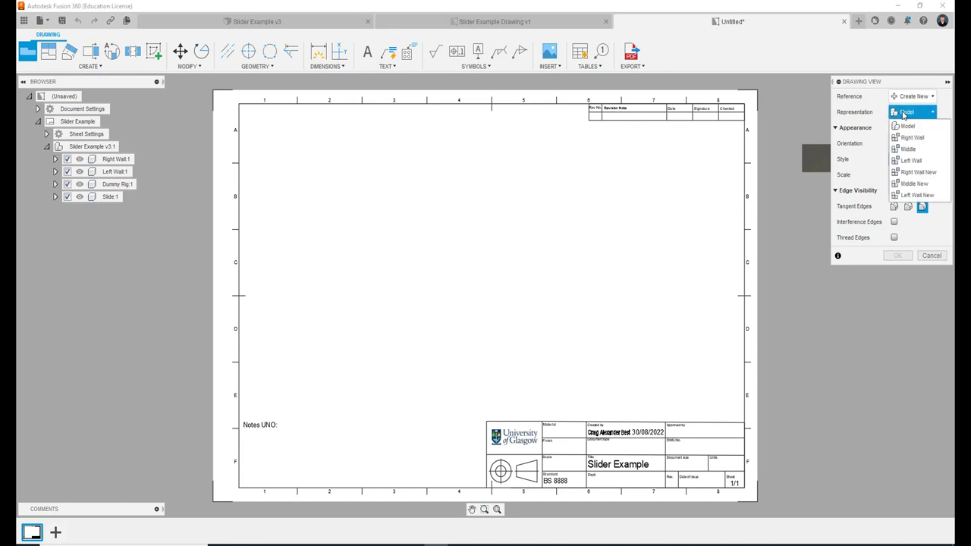
pyautogui.click(918, 172)
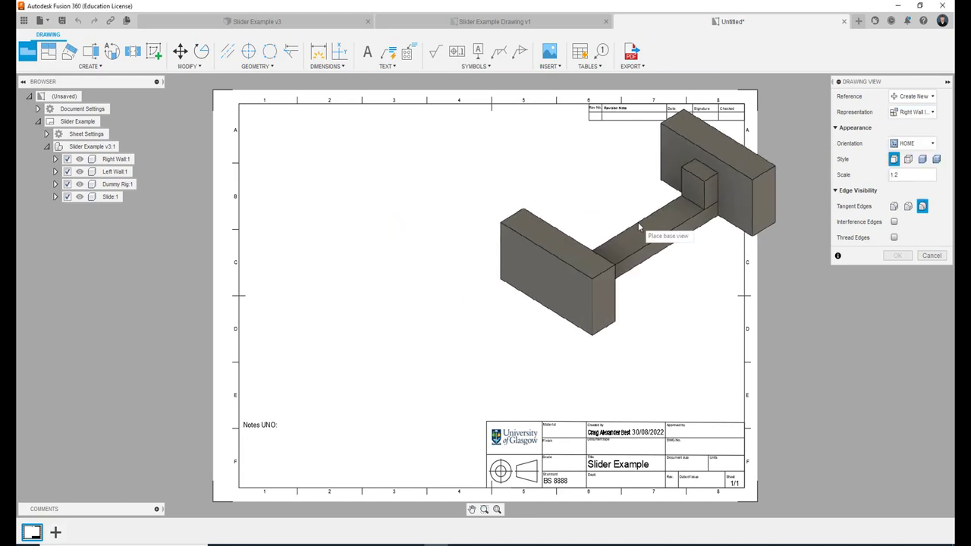
pyautogui.doubleClick(908, 175)
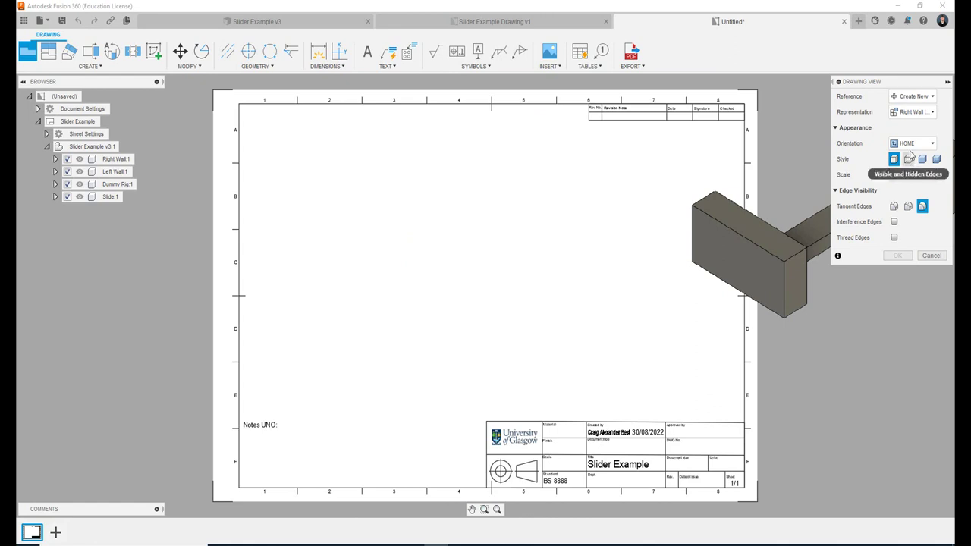
# Place a shaded RIGHT-oriented 1:3 view near the top of the sheet.
pyautogui.click(913, 144)
pyautogui.click(911, 172)
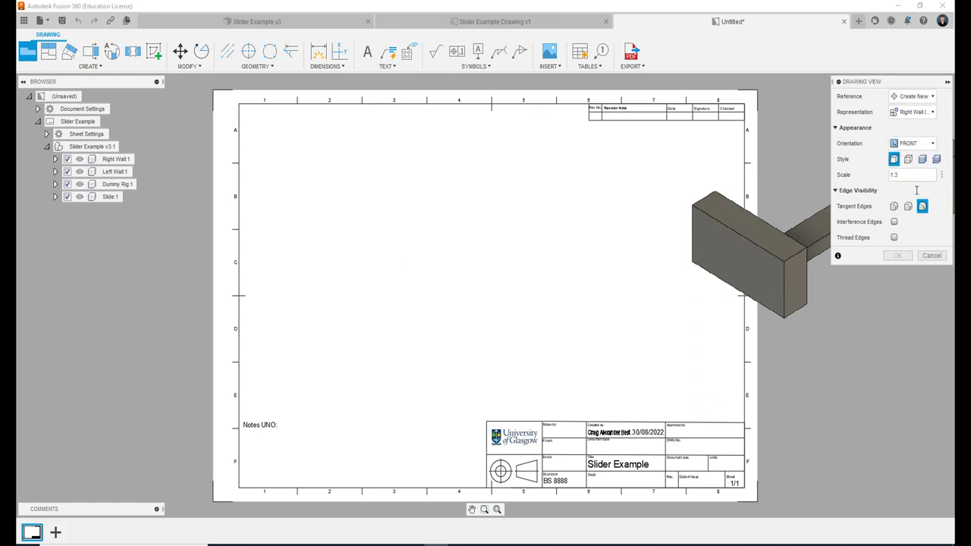
pyautogui.click(857, 191)
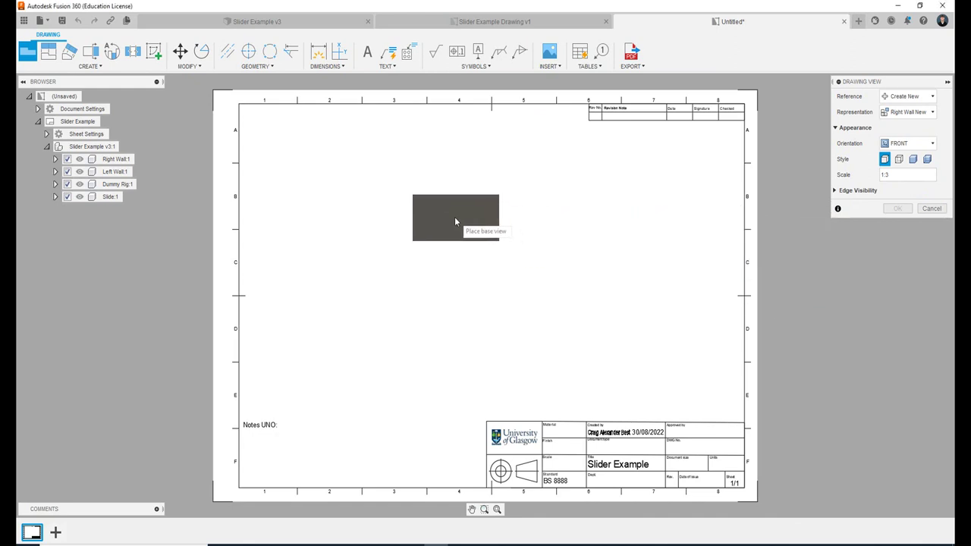
pyautogui.scroll(1, 449, 243)
pyautogui.click(910, 144)
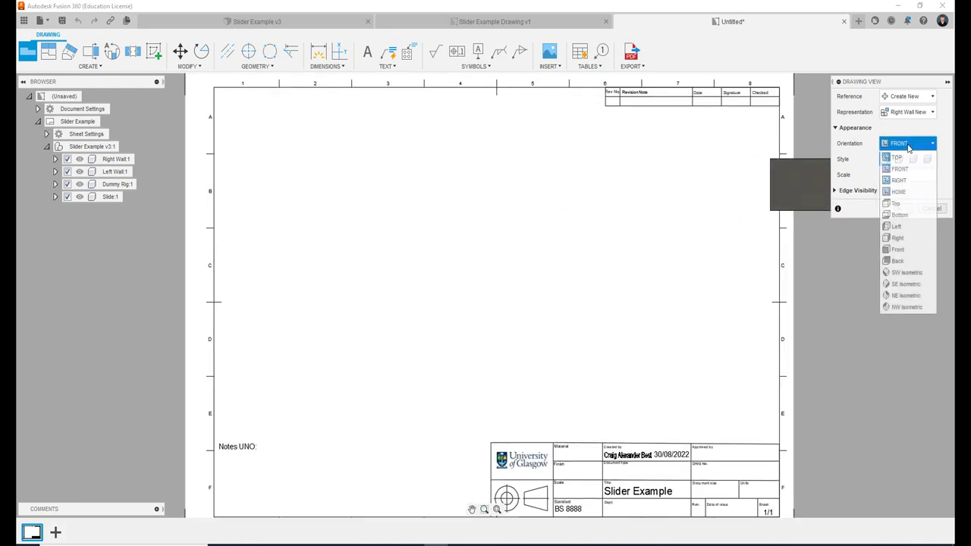
pyautogui.click(907, 182)
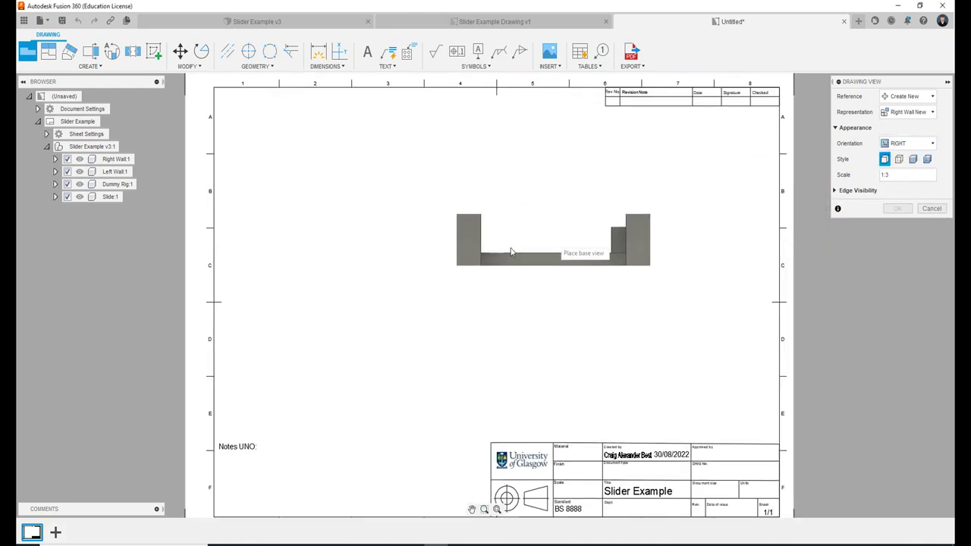
pyautogui.click(462, 169)
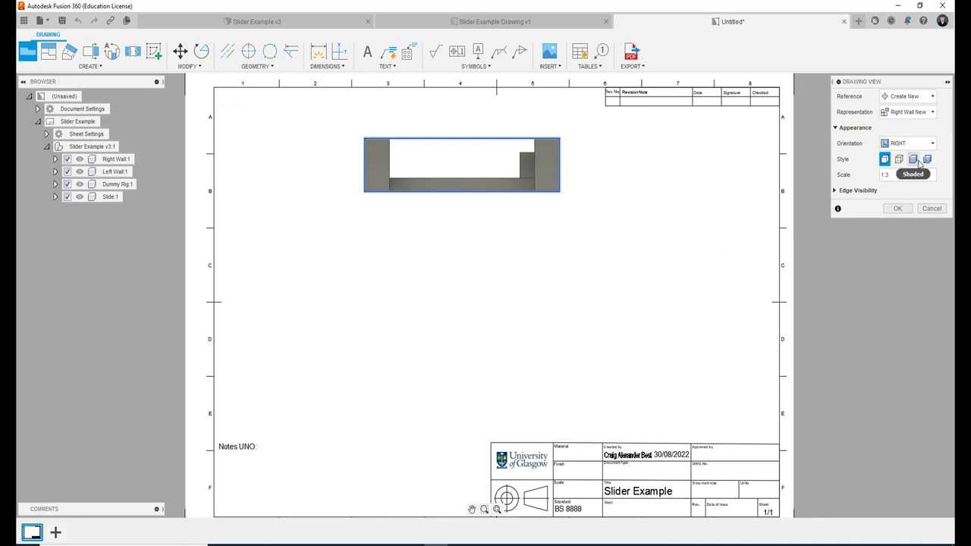
pyautogui.click(914, 160)
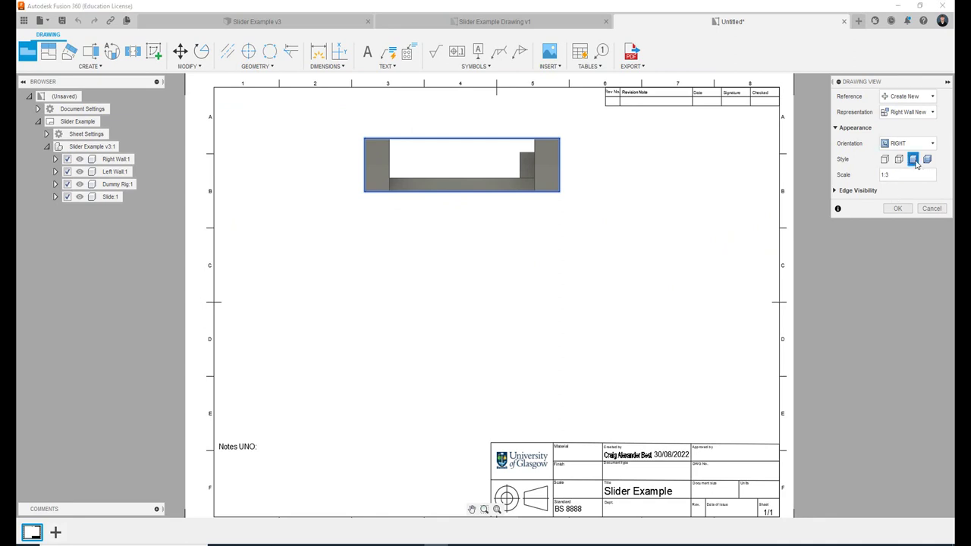
pyautogui.click(908, 209)
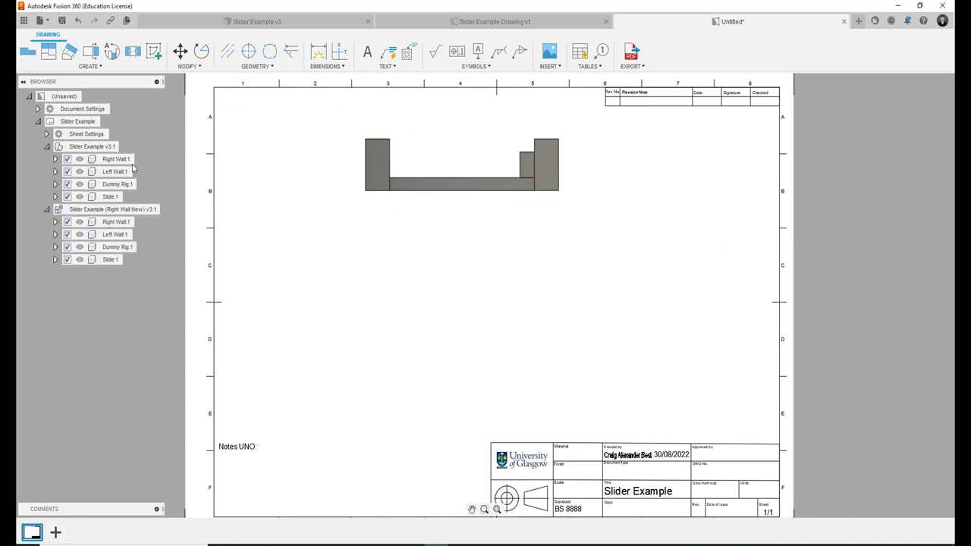
# Add a shaded 1:3 RIGHT view of Middle New below the first view.
pyautogui.click(25, 52)
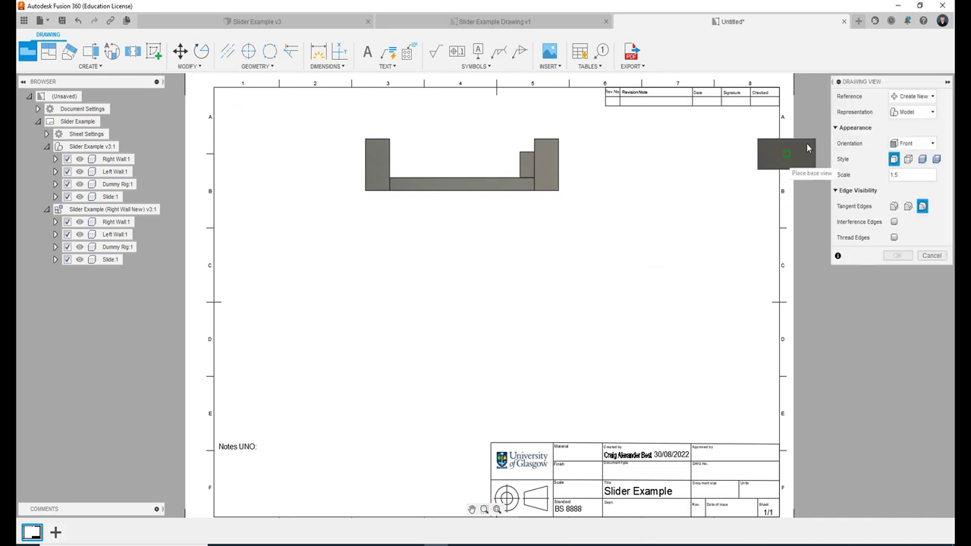
pyautogui.click(899, 114)
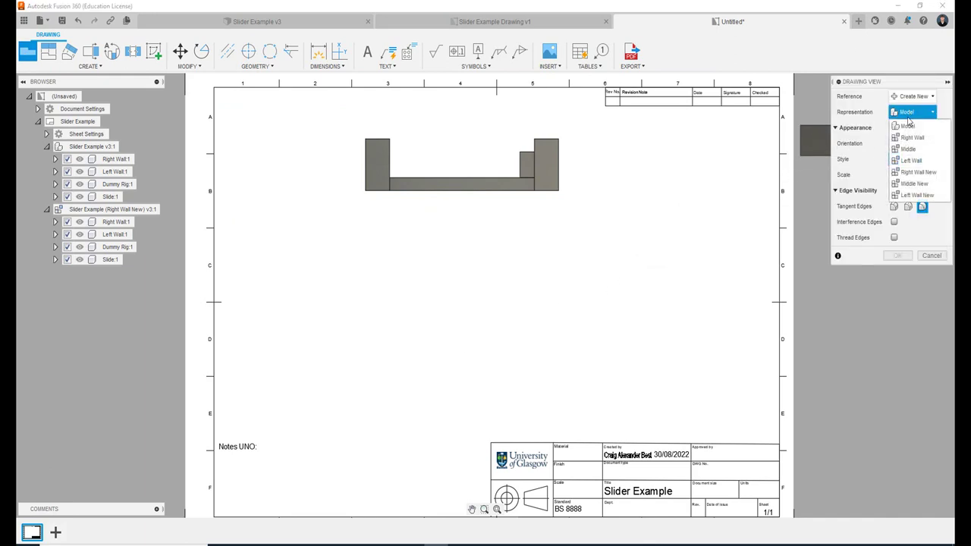
pyautogui.click(925, 188)
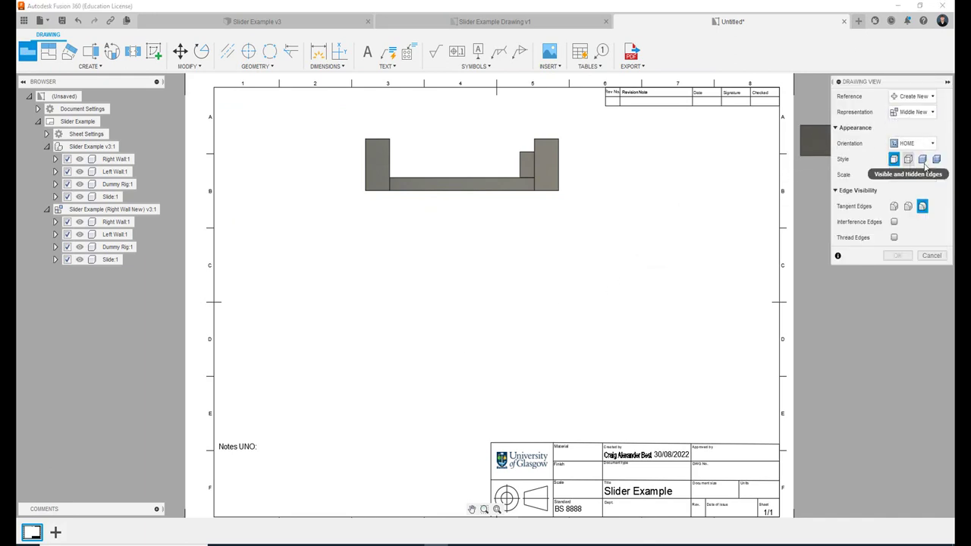
pyautogui.click(923, 160)
pyautogui.click(914, 144)
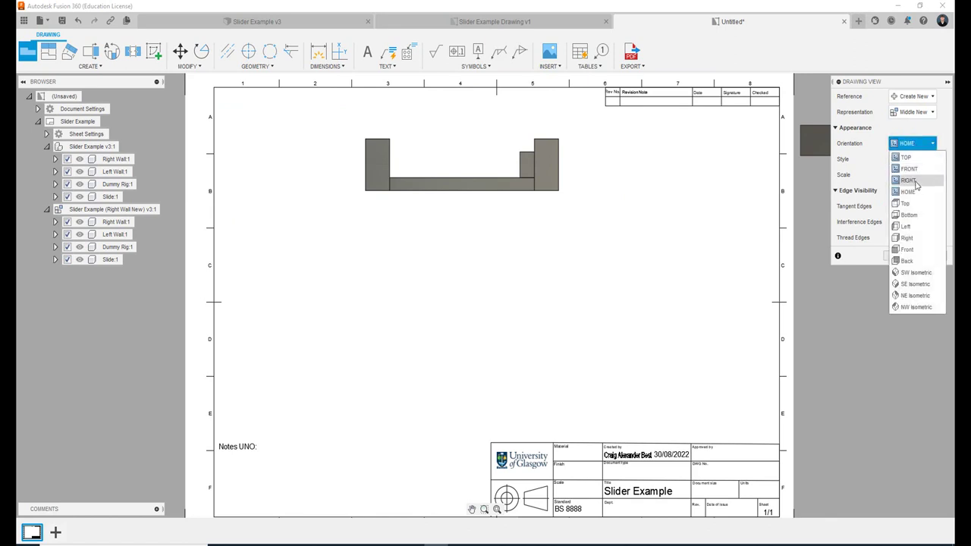
pyautogui.click(939, 183)
pyautogui.click(935, 178)
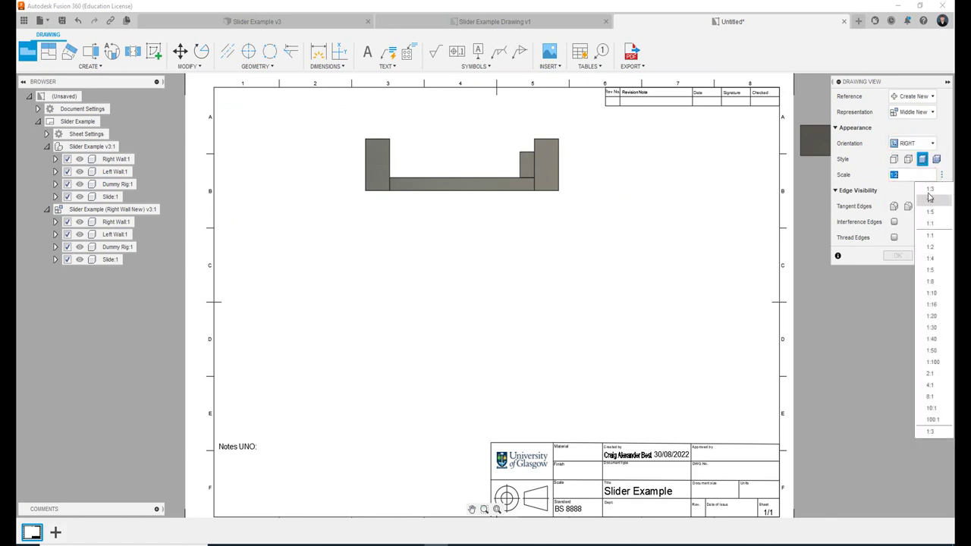
pyautogui.click(927, 193)
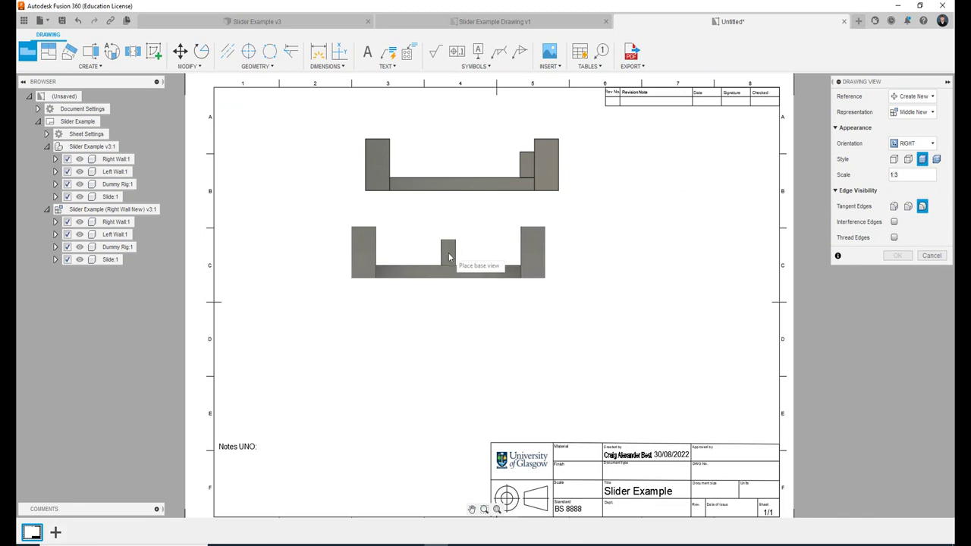
pyautogui.click(464, 267)
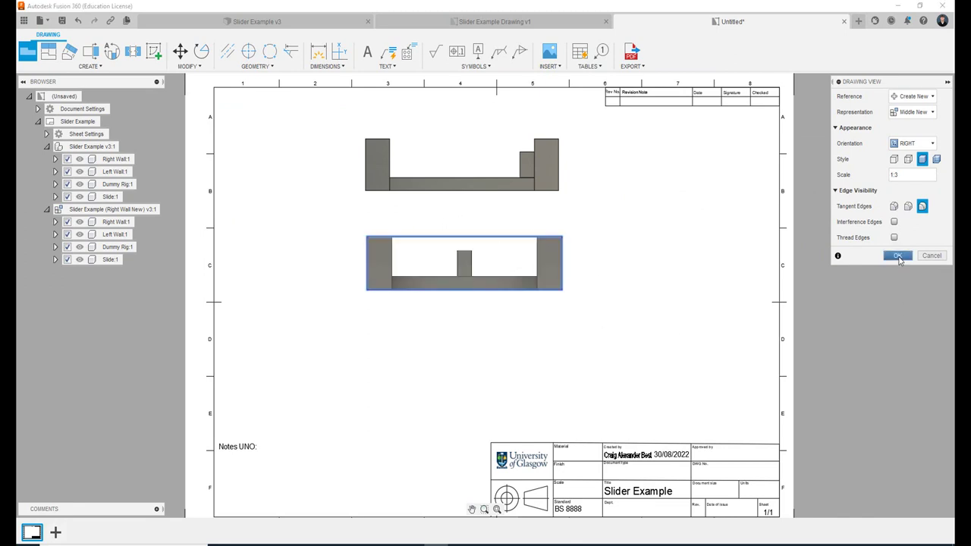
pyautogui.click(898, 256)
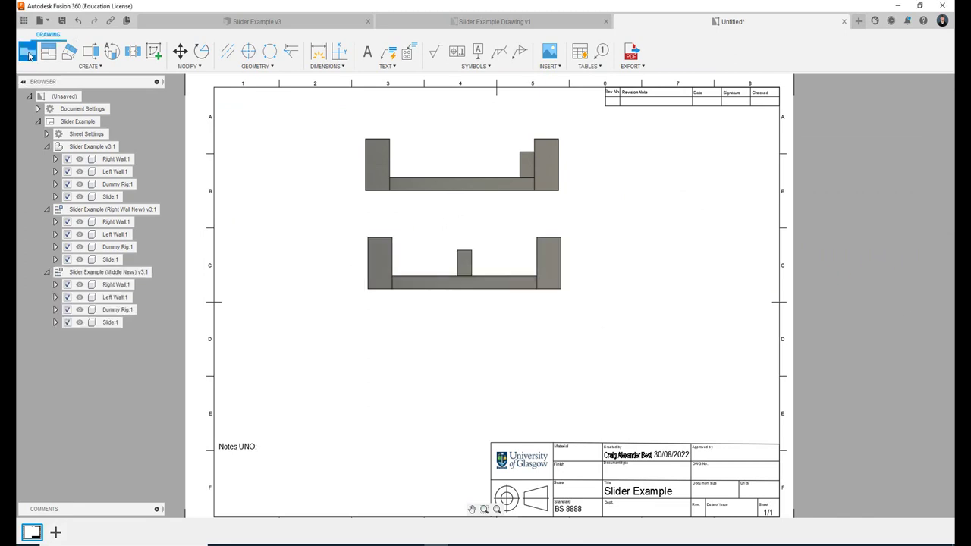
# Add a shaded RIGHT view of Left Wall New below the middle view.
pyautogui.press('Return')
pyautogui.click(913, 111)
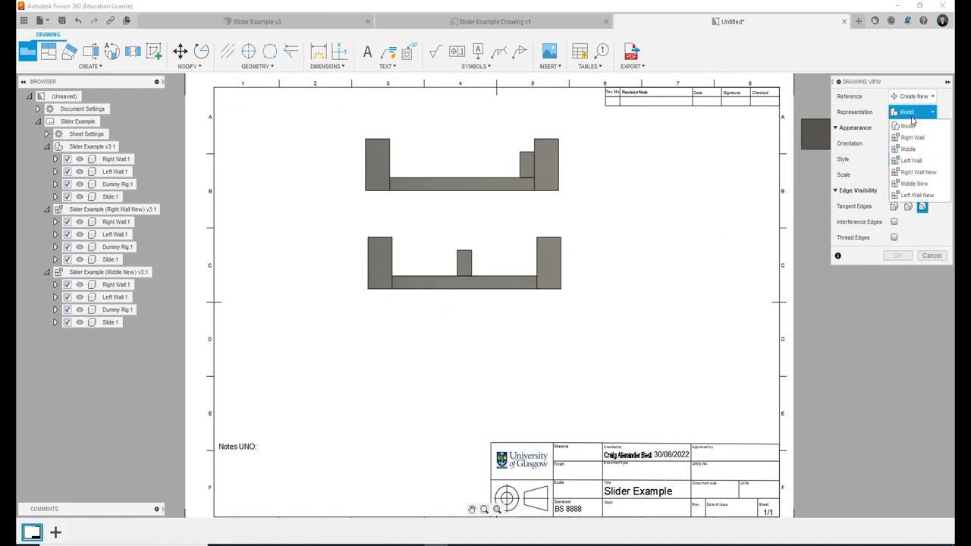
pyautogui.click(930, 198)
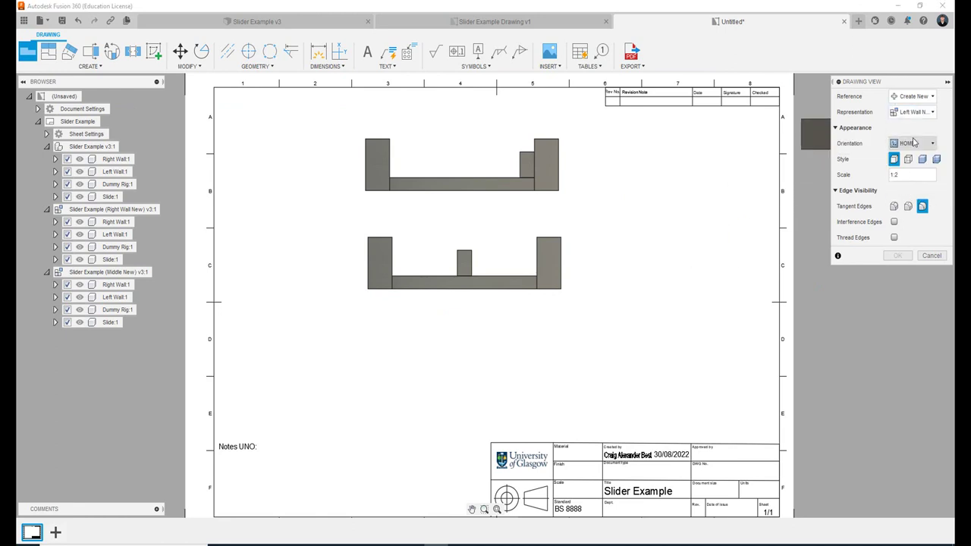
pyautogui.click(912, 143)
pyautogui.click(909, 180)
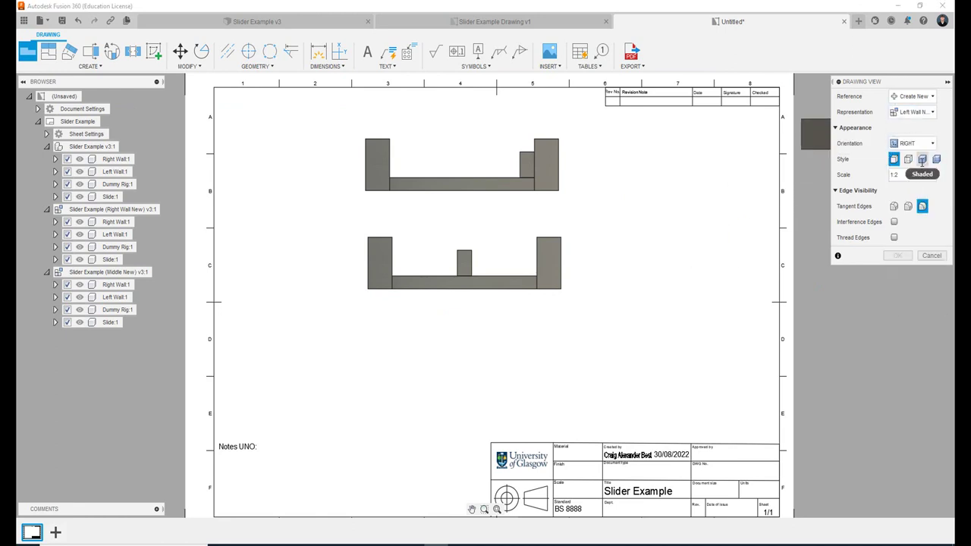
pyautogui.click(922, 160)
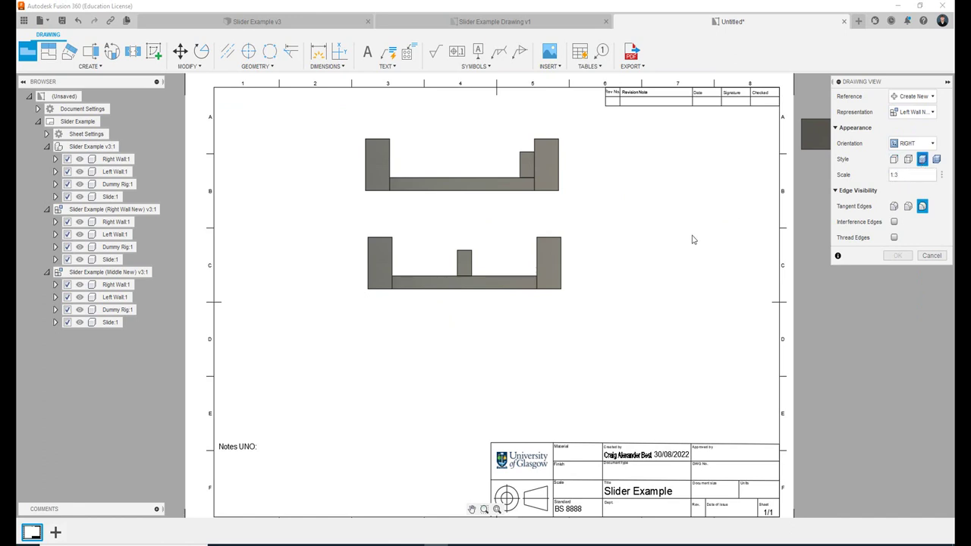
pyautogui.click(459, 368)
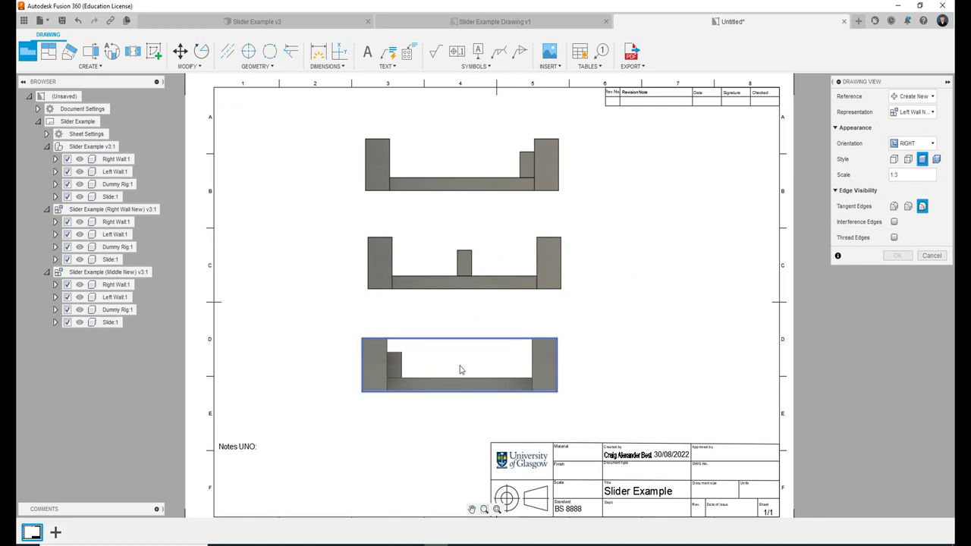
pyautogui.click(900, 256)
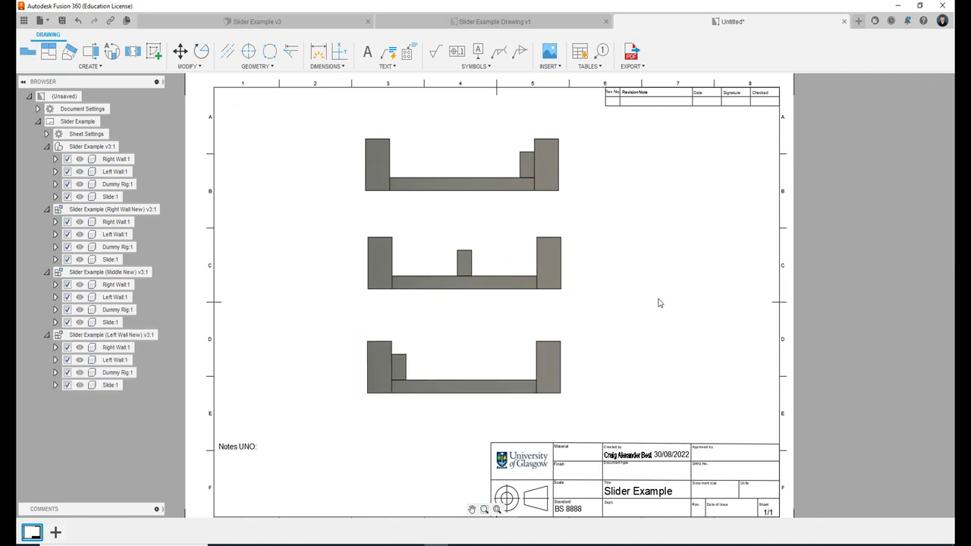
# Add the text label 'RIGHT WALL' under the top view.
pyautogui.scroll(1, 492, 202)
pyautogui.click(368, 53)
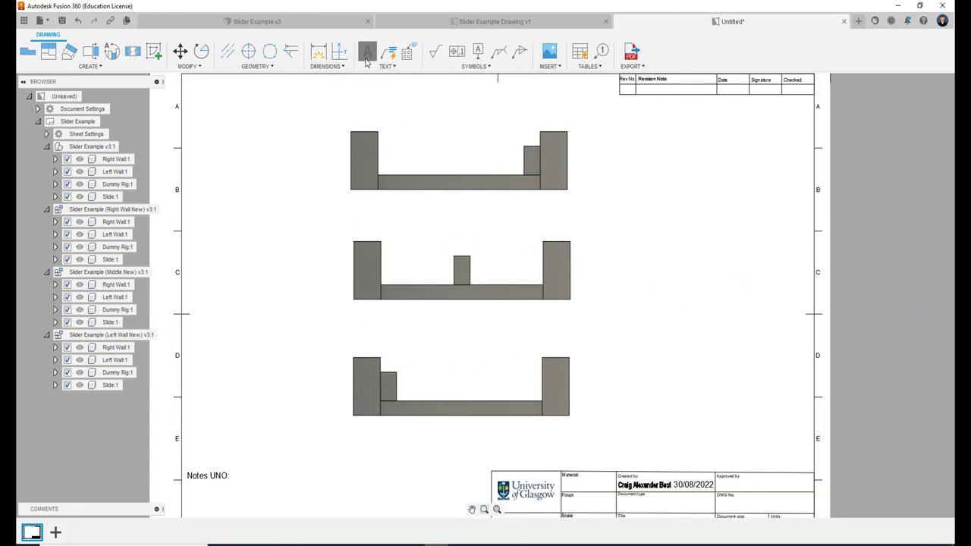
pyautogui.click(432, 201)
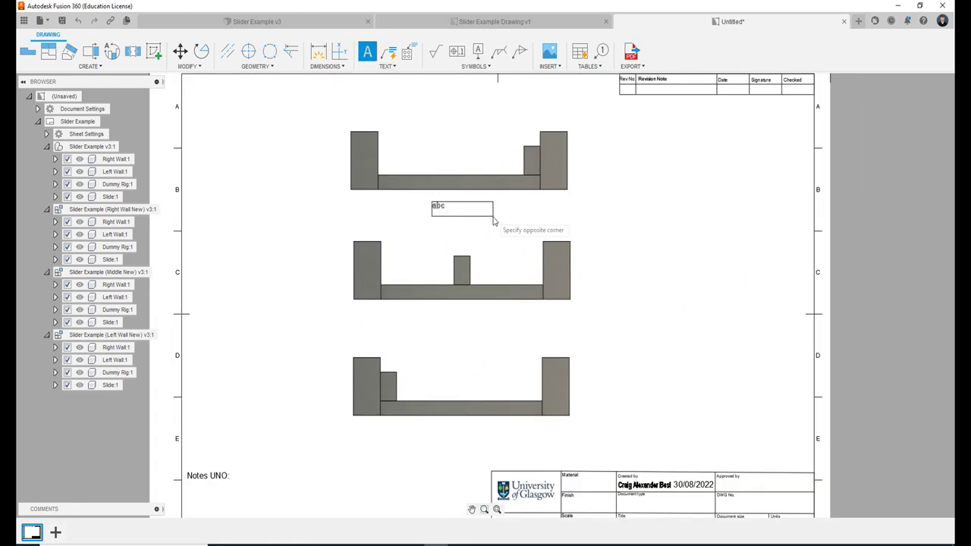
pyautogui.click(493, 220)
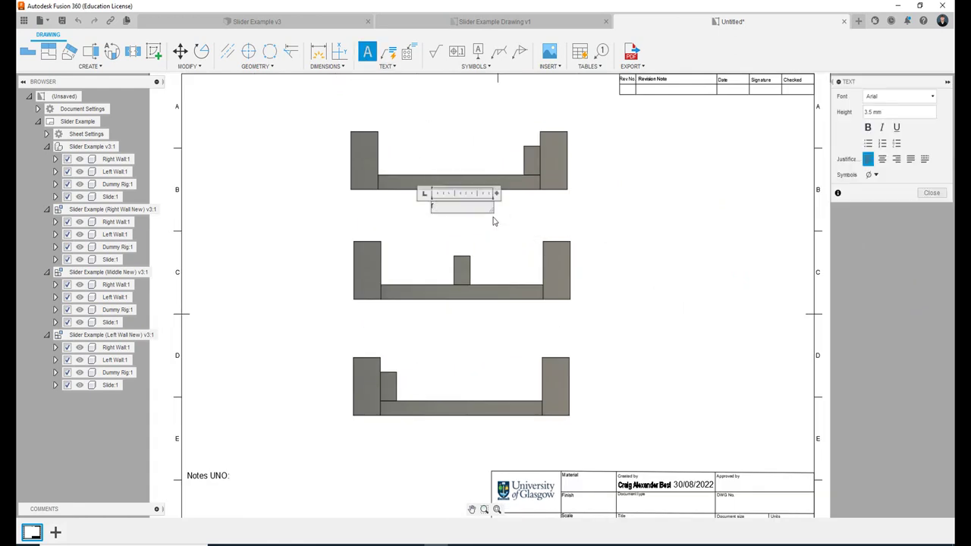
pyautogui.write('RIGHT')
pyautogui.write(' WAL')
pyautogui.press('Return')
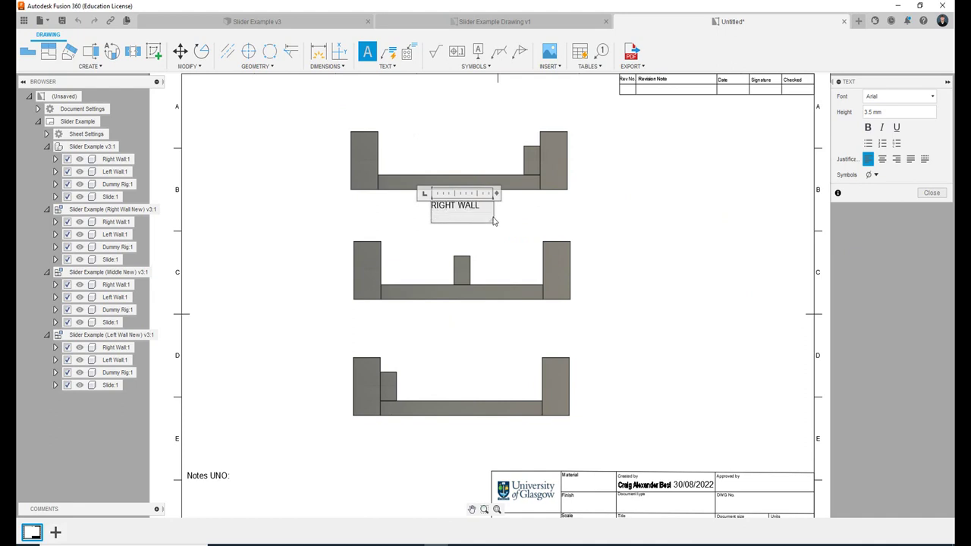
pyautogui.click(682, 215)
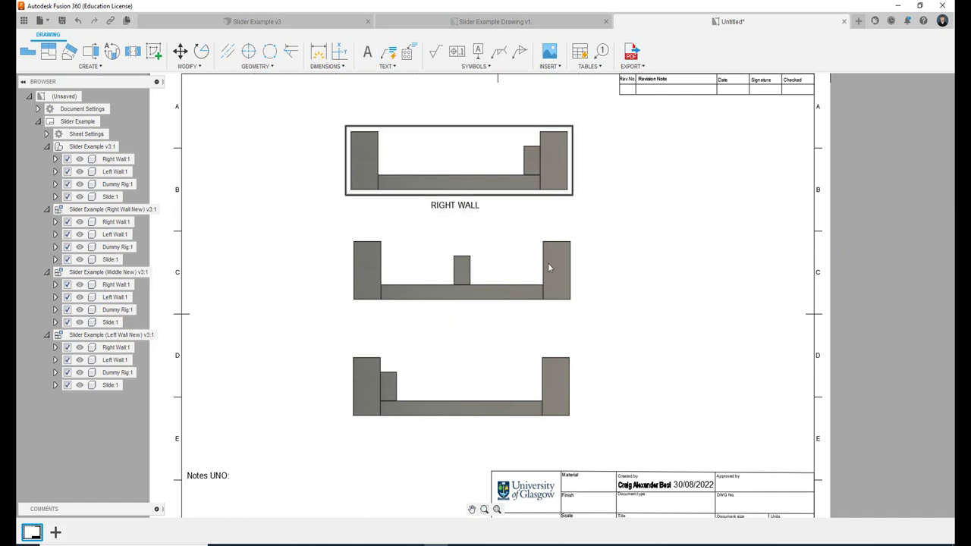
# Add the text label 'MIDDLE' centred under the middle view.
pyautogui.click(367, 51)
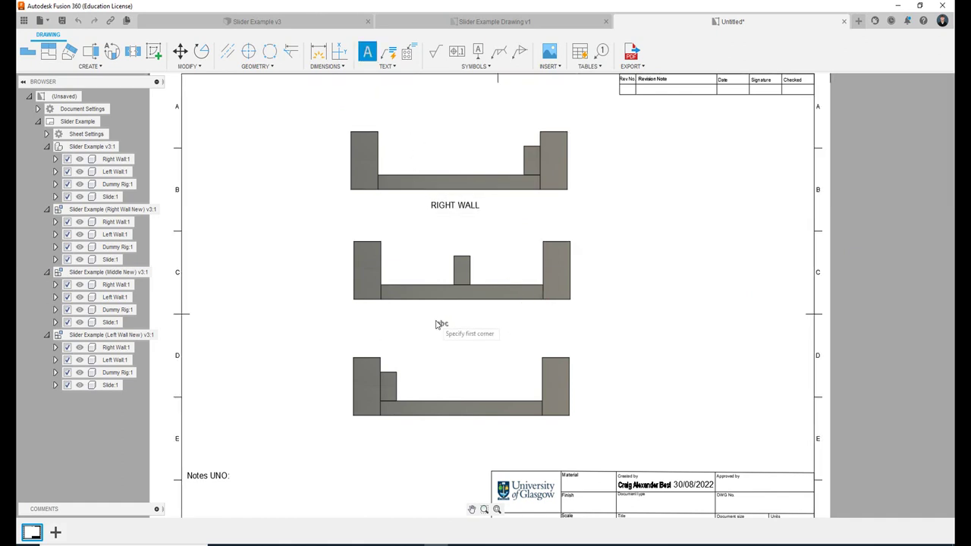
pyautogui.moveTo(430, 313); pyautogui.dragTo(493, 338)
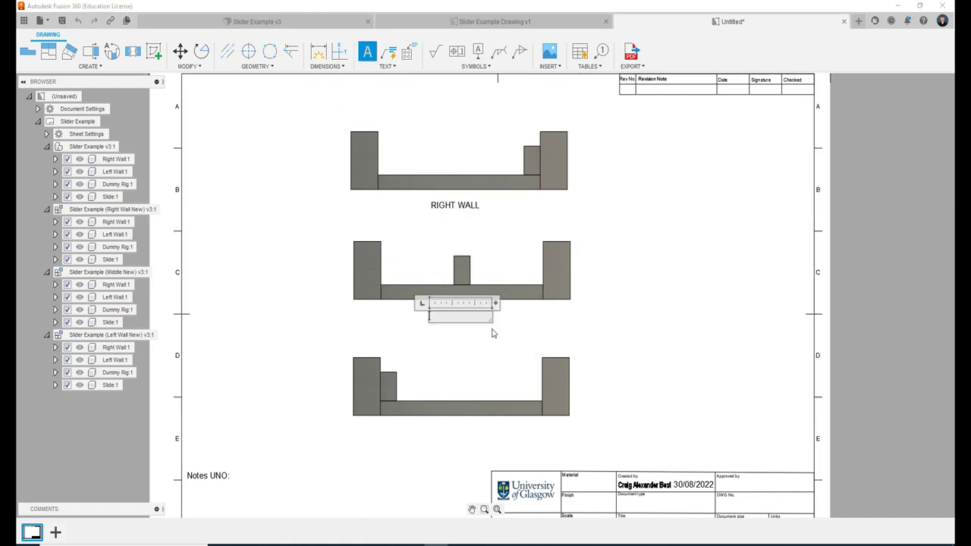
pyautogui.write('MIDDLE')
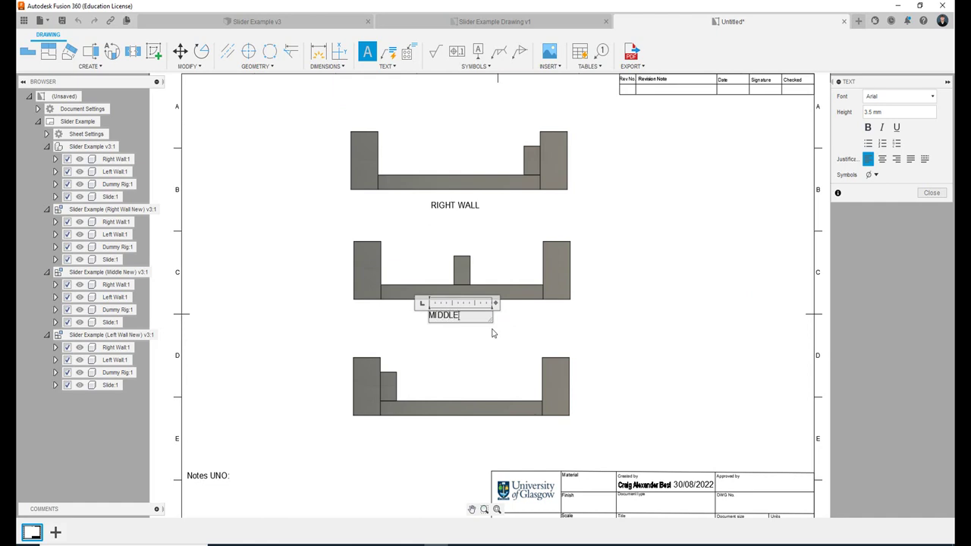
pyautogui.click(641, 296)
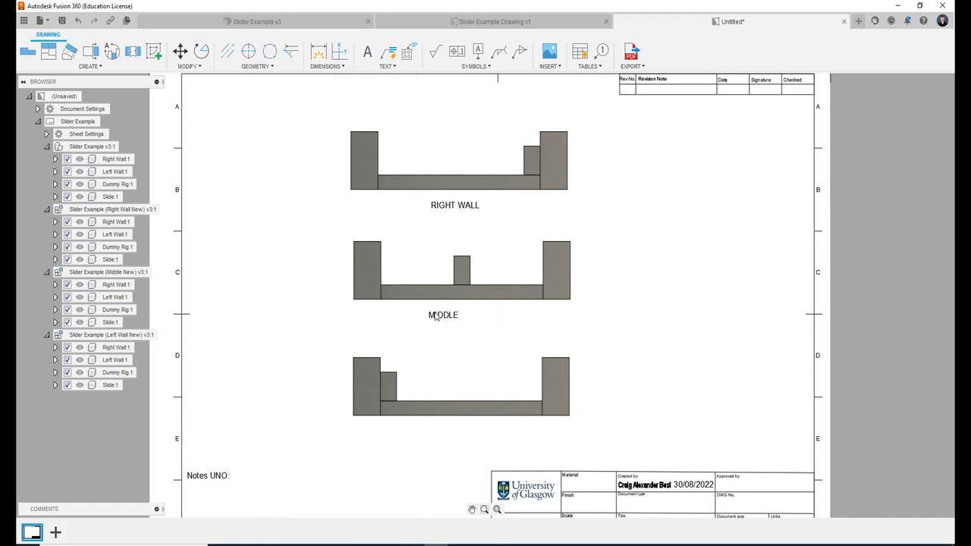
pyautogui.moveTo(437, 316); pyautogui.dragTo(457, 321)
pyautogui.click(458, 323)
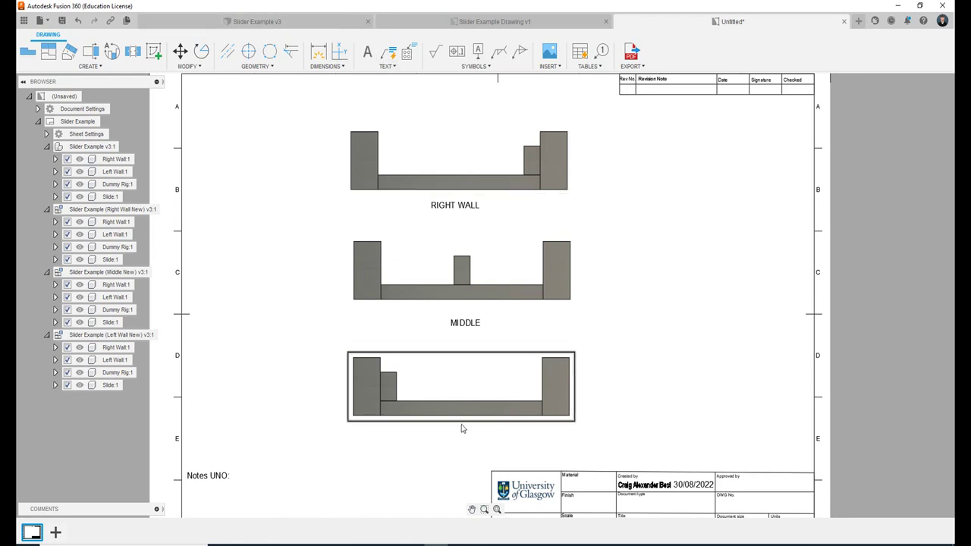
# Add the text label 'LEFT WALL' under the bottom view and fit the sheet.
pyautogui.click(368, 51)
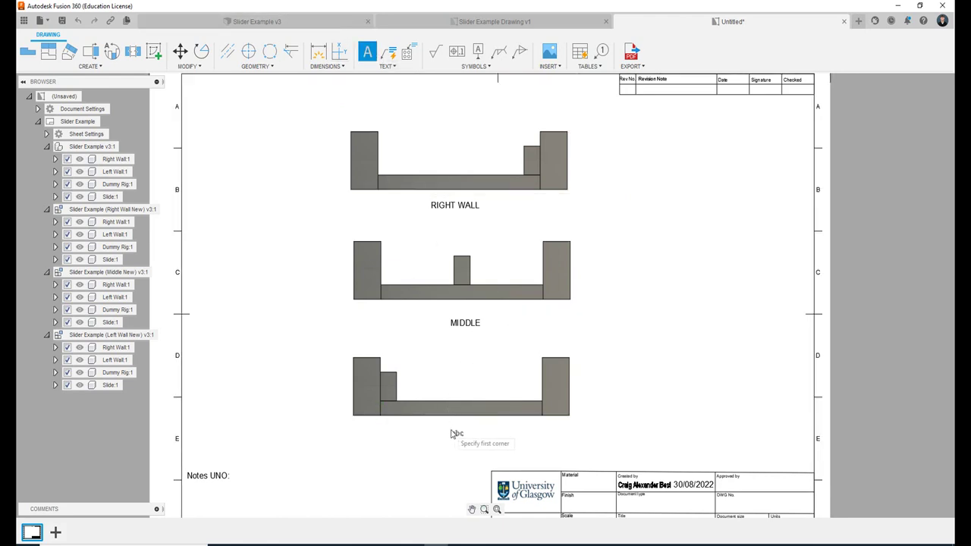
pyautogui.click(444, 428)
pyautogui.click(501, 449)
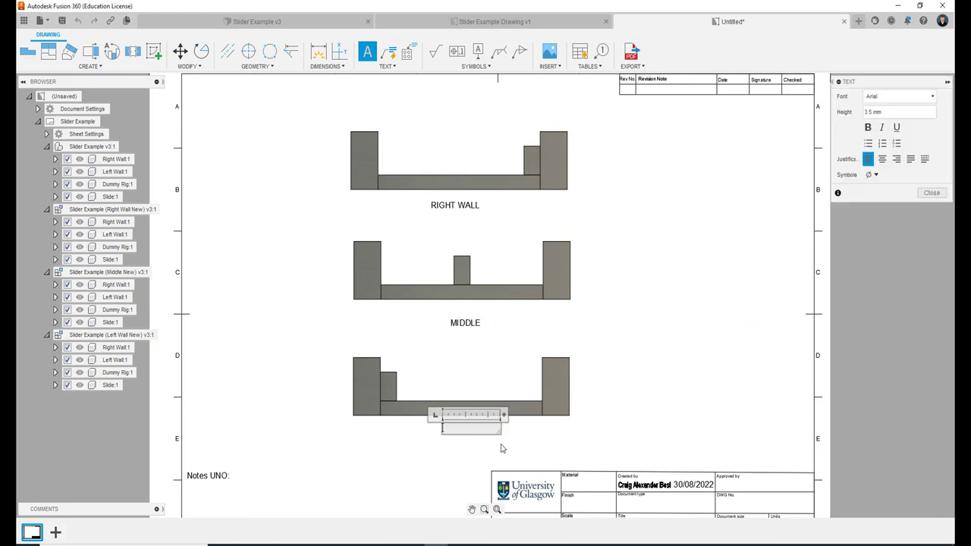
pyautogui.write('LEFT WALL')
pyautogui.click(523, 438)
pyautogui.click(482, 431)
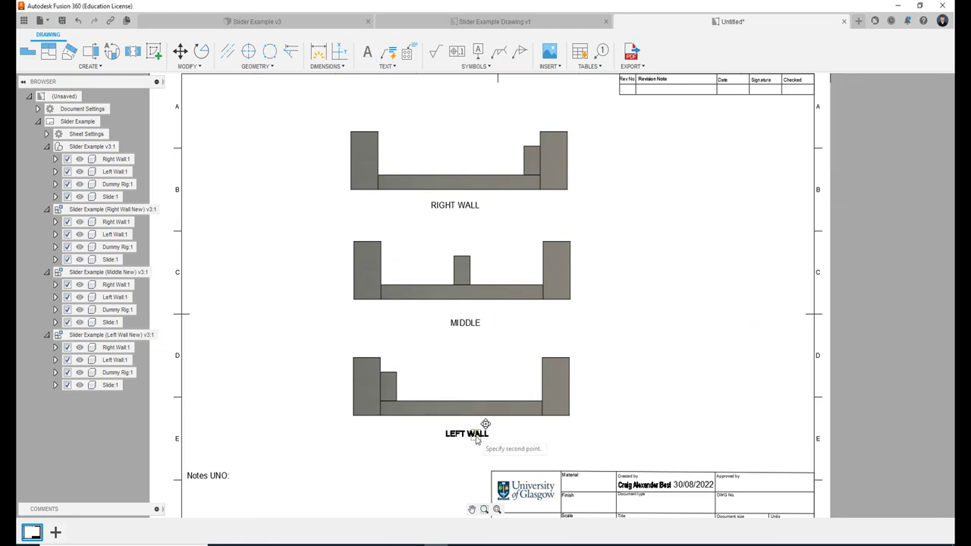
pyautogui.press('Escape')
pyautogui.press('F6')
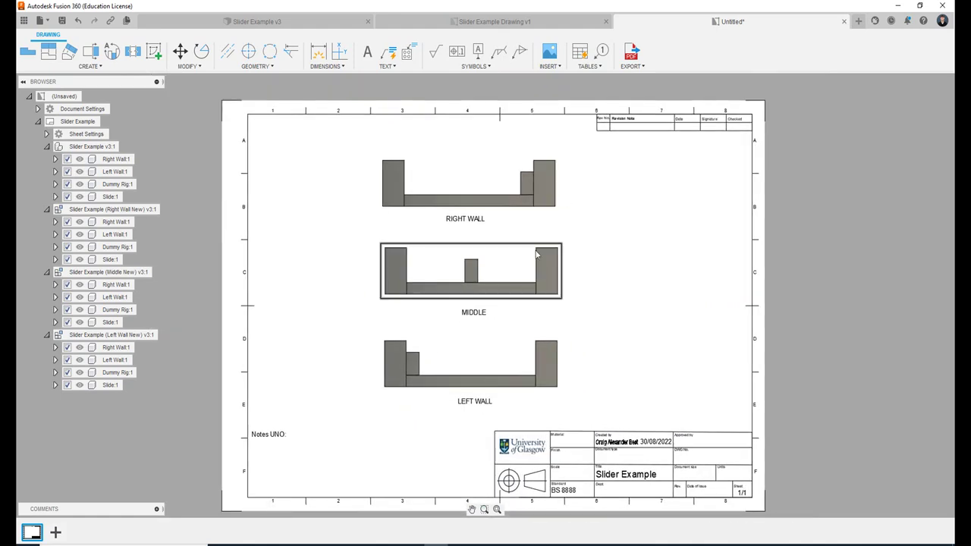
# Dimension 135 between the slide and right wall top corners on the middle view.
pyautogui.click(318, 51)
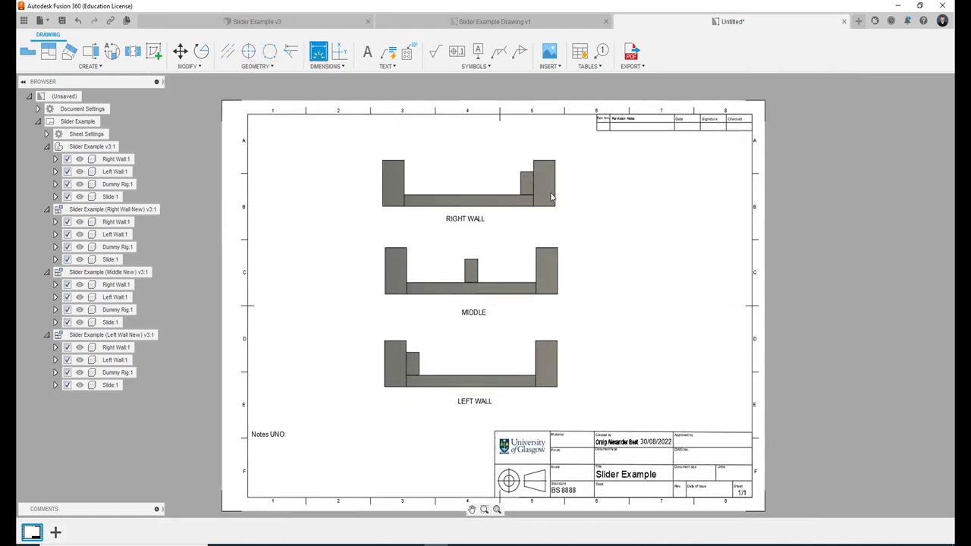
pyautogui.scroll(1, 538, 228)
pyautogui.scroll(1, 523, 262)
pyautogui.scroll(2, 486, 258)
pyautogui.scroll(-2, 463, 261)
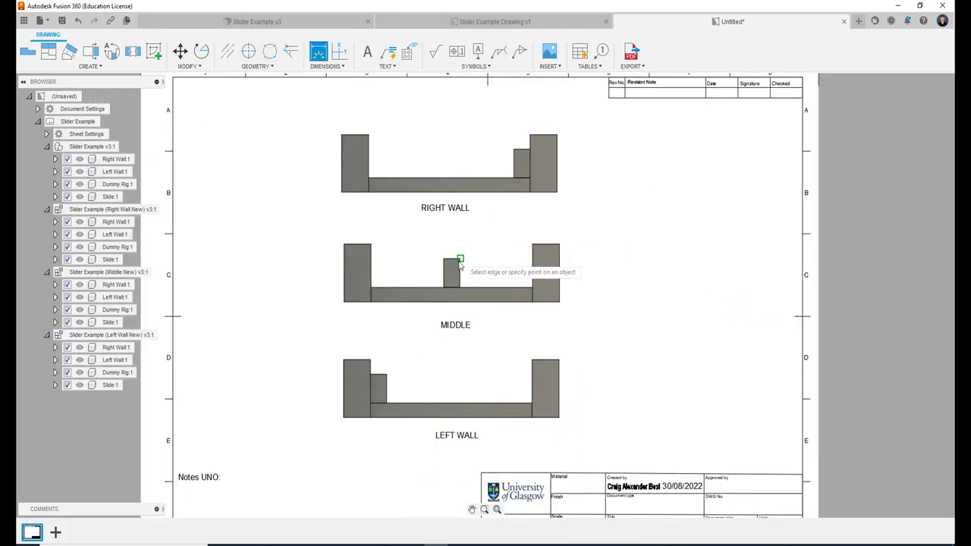
pyautogui.click(461, 259)
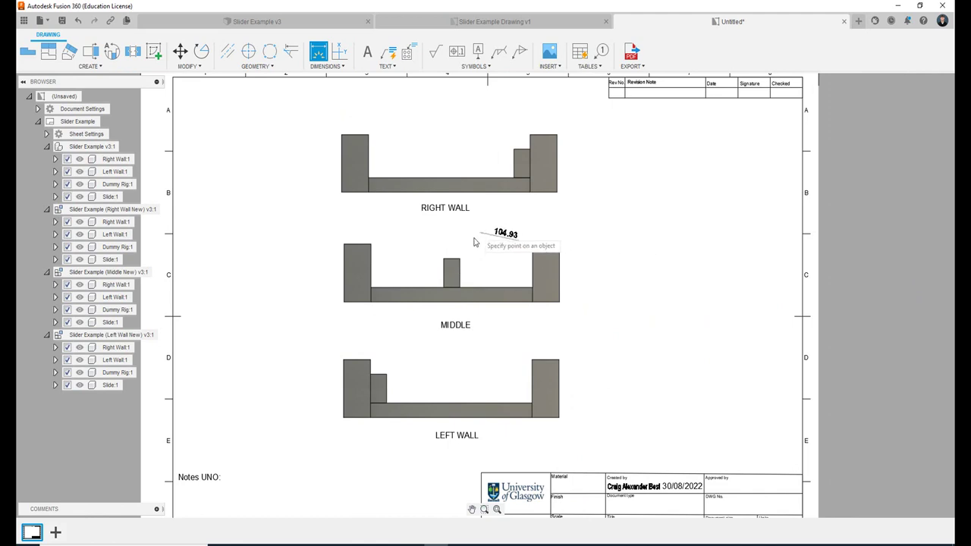
pyautogui.click(532, 244)
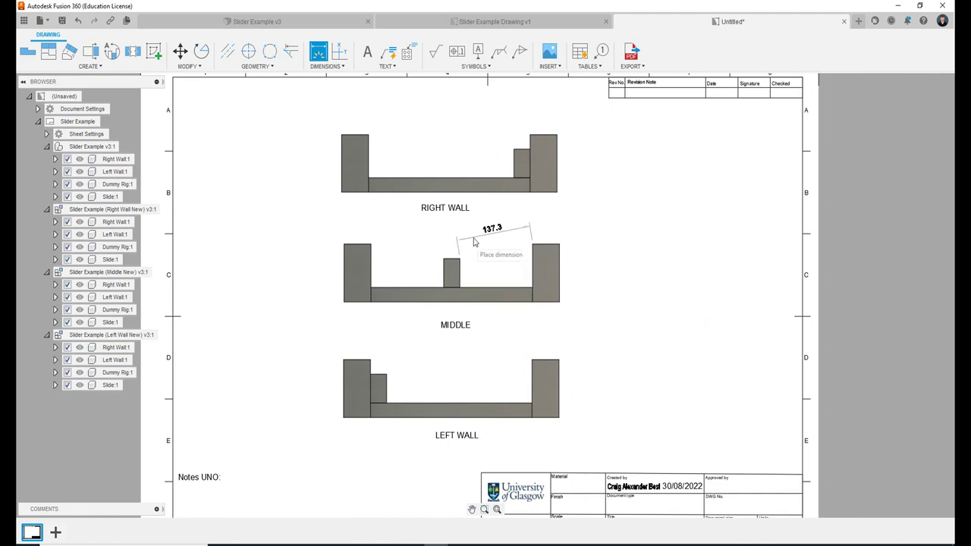
pyautogui.click(543, 221)
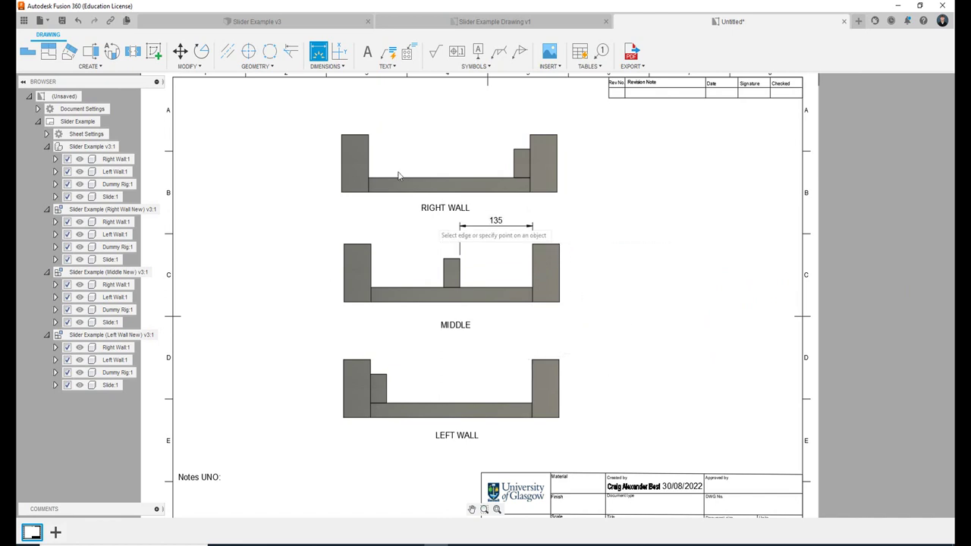
# Dimension 270 between the right wall and slide top corners on the left-wall view.
pyautogui.click(532, 359)
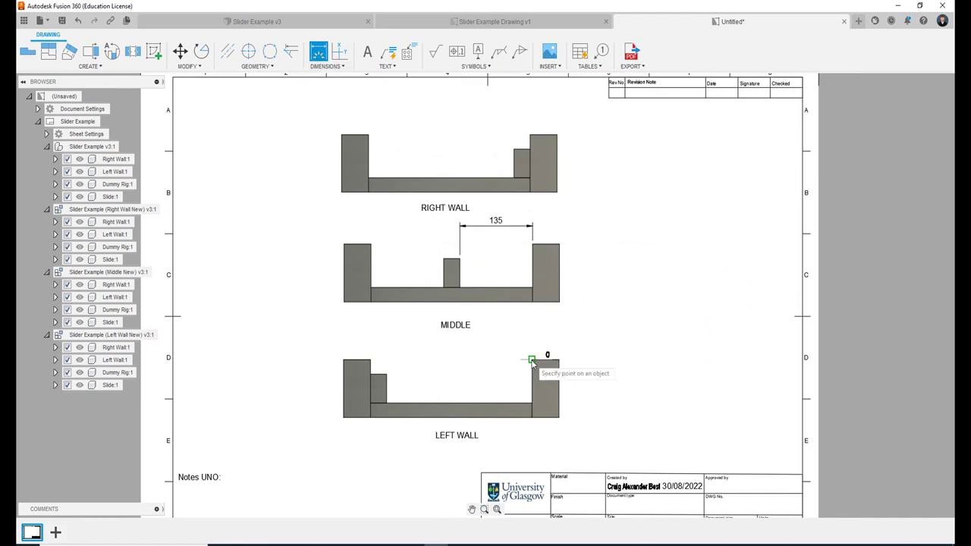
pyautogui.click(386, 374)
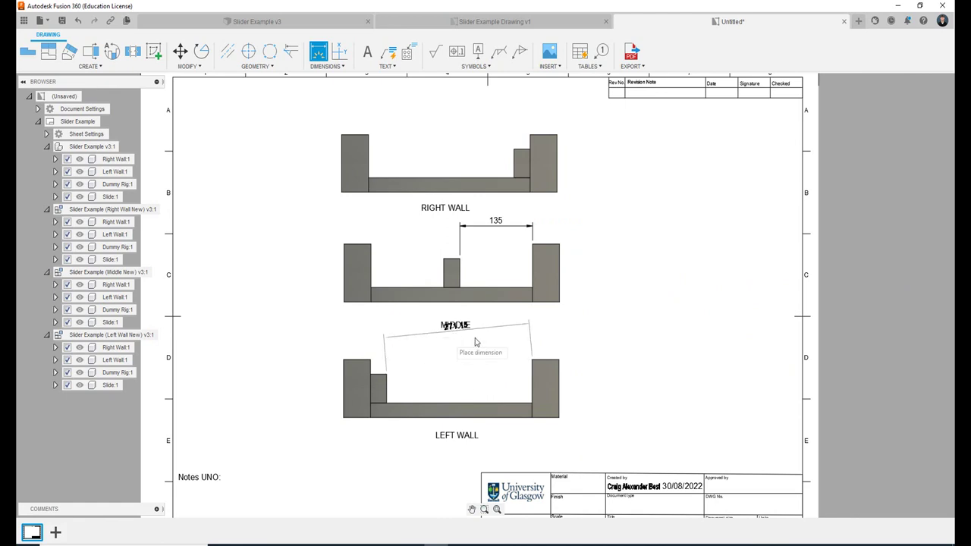
pyautogui.click(538, 339)
pyautogui.press('F6')
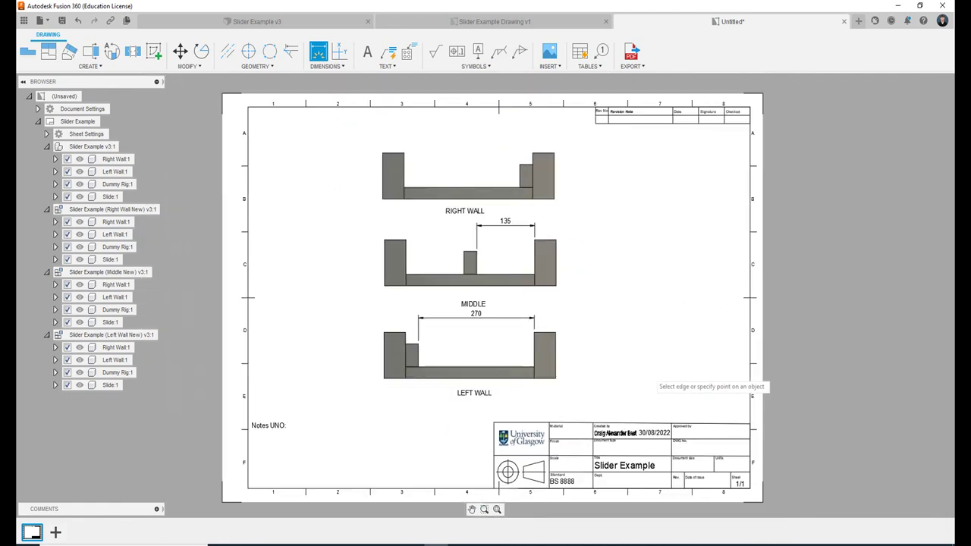
pyautogui.scroll(1, 564, 320)
pyautogui.press('Escape')
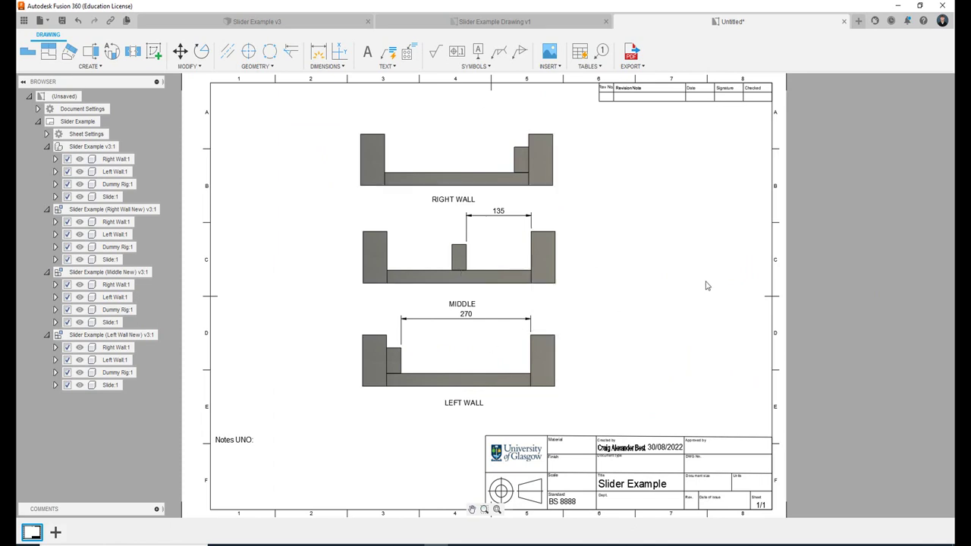
pyautogui.scroll(-2, 705, 284)
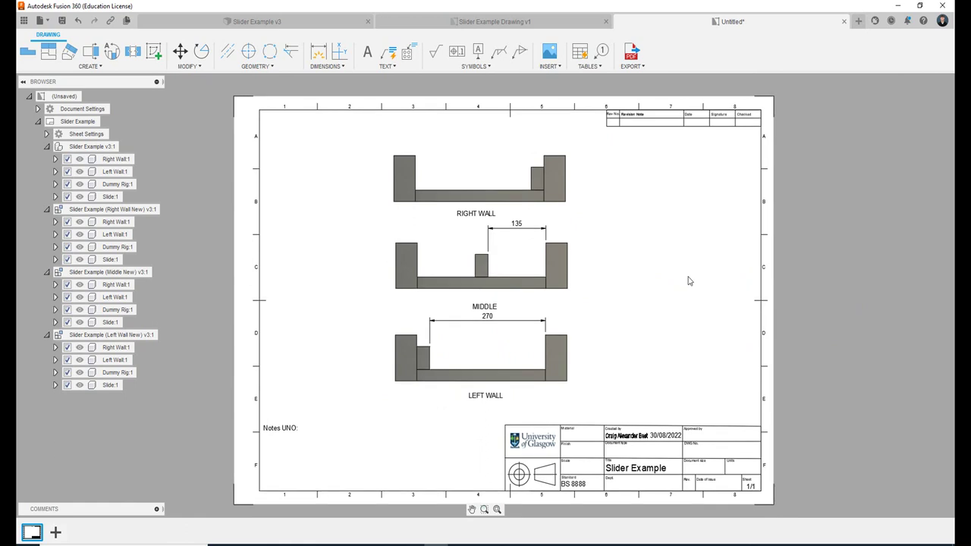
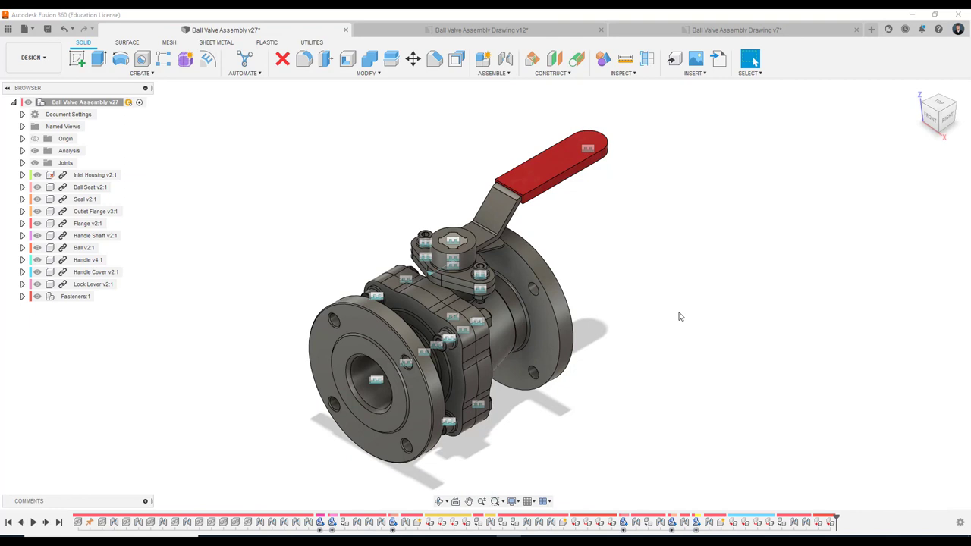
# Switch to the assembly drawing, zoom in on the CLOSED VALVE view, then zoom back out.
pyautogui.click(486, 30)
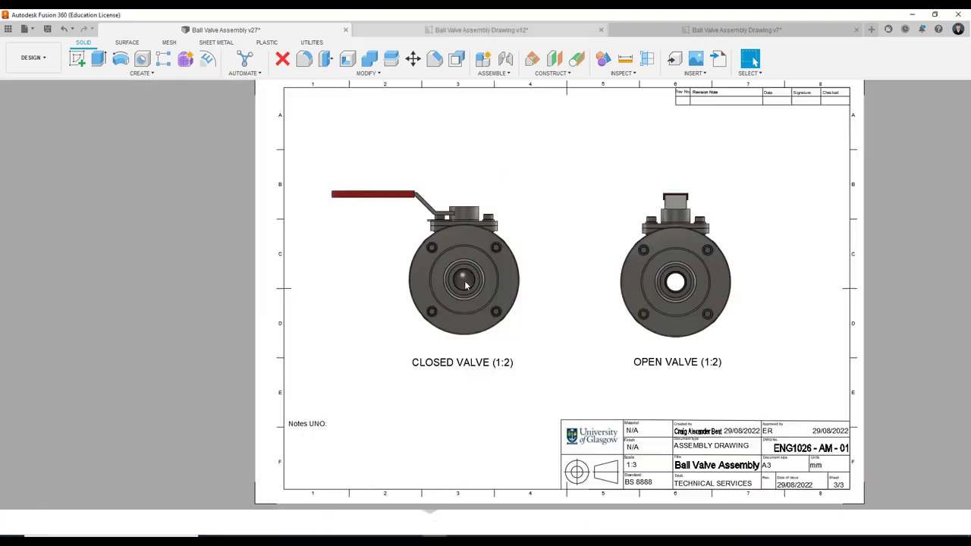
pyautogui.moveTo(597, 381); pyautogui.dragTo(574, 390, button='middle')
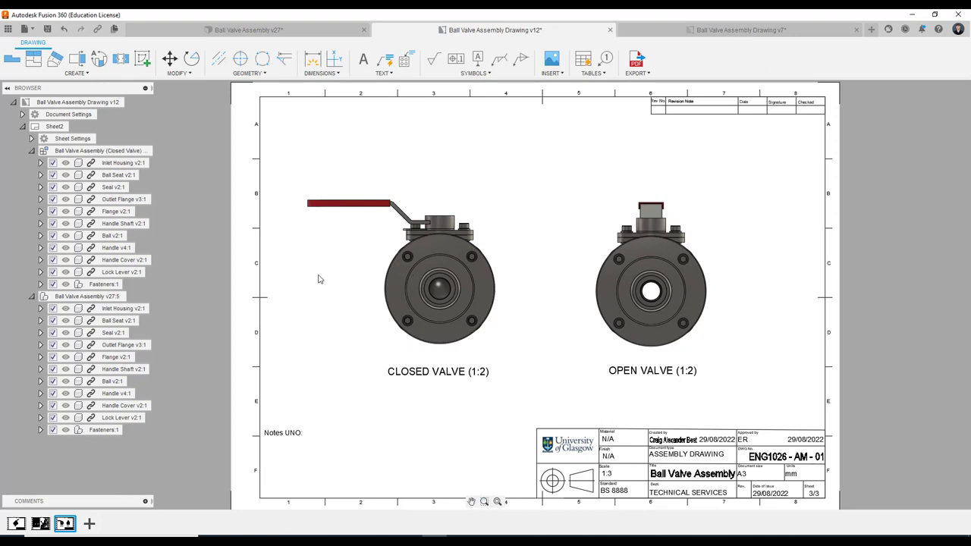
pyautogui.scroll(2, 318, 276)
pyautogui.scroll(2, 413, 213)
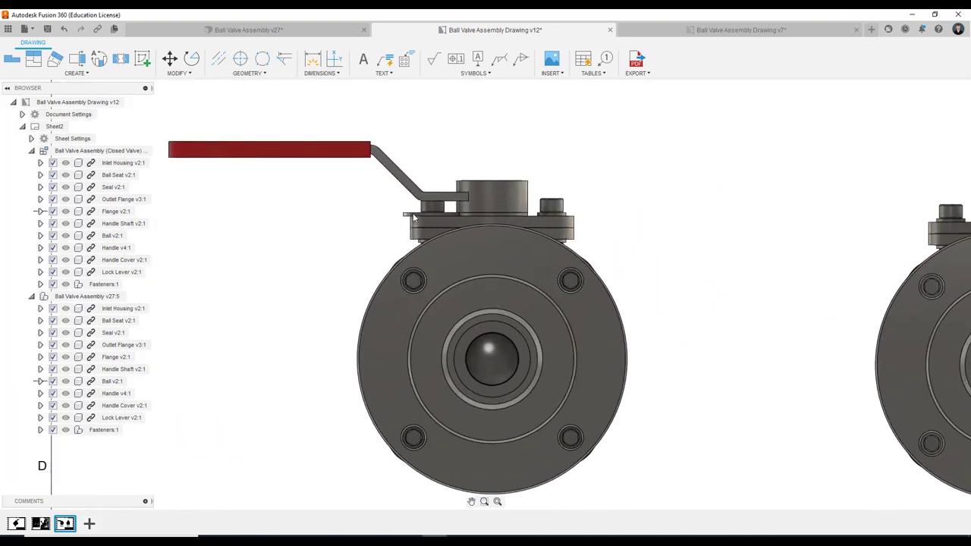
pyautogui.scroll(2, 413, 213)
pyautogui.scroll(2, 387, 217)
pyautogui.scroll(1, 379, 219)
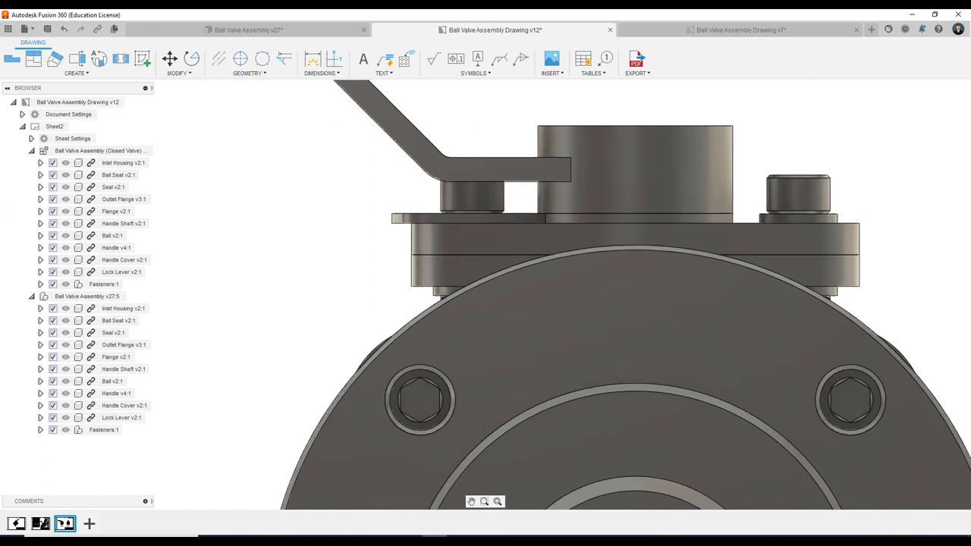
pyautogui.scroll(-2, 432, 321)
pyautogui.scroll(-1, 440, 330)
pyautogui.scroll(-1, 362, 336)
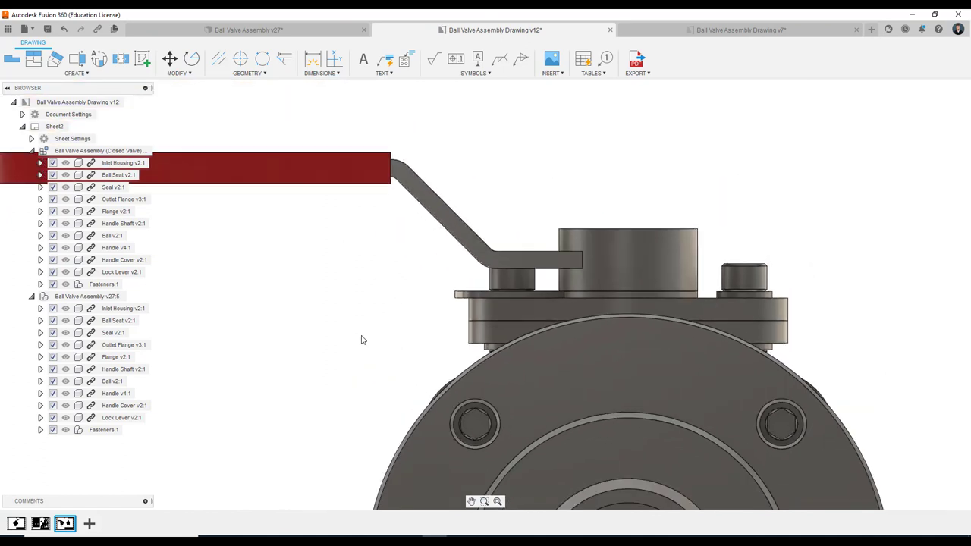
pyautogui.scroll(-1, 362, 340)
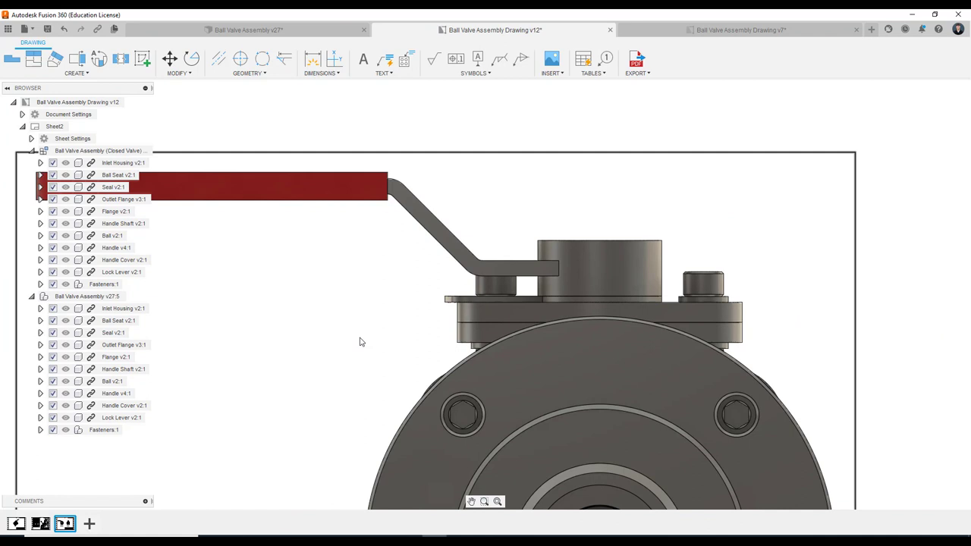
pyautogui.scroll(-2, 364, 338)
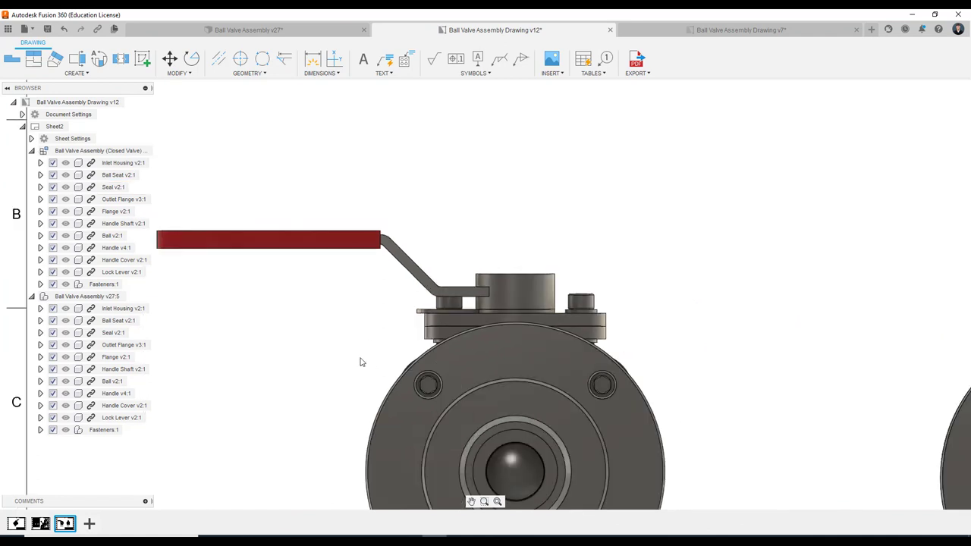
pyautogui.scroll(1, 362, 362)
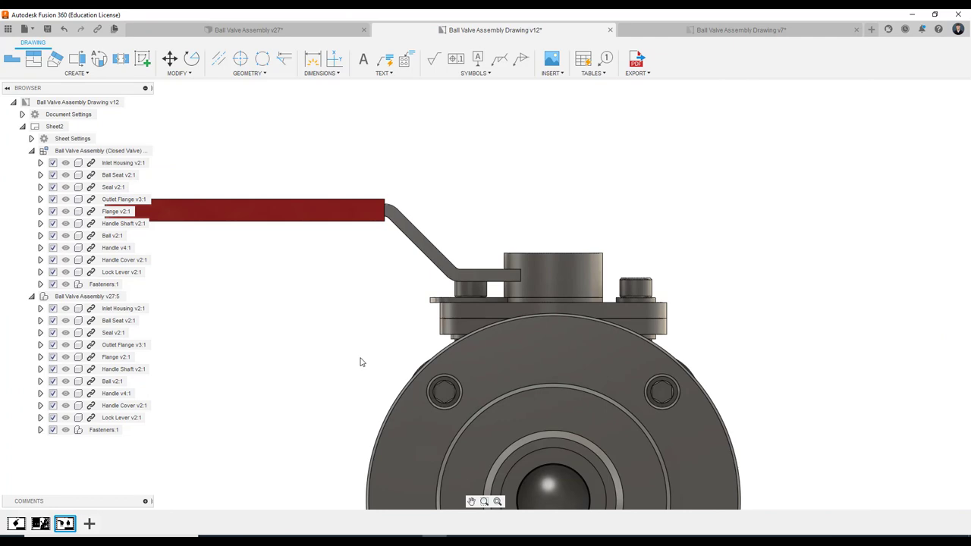
pyautogui.scroll(-3, 362, 362)
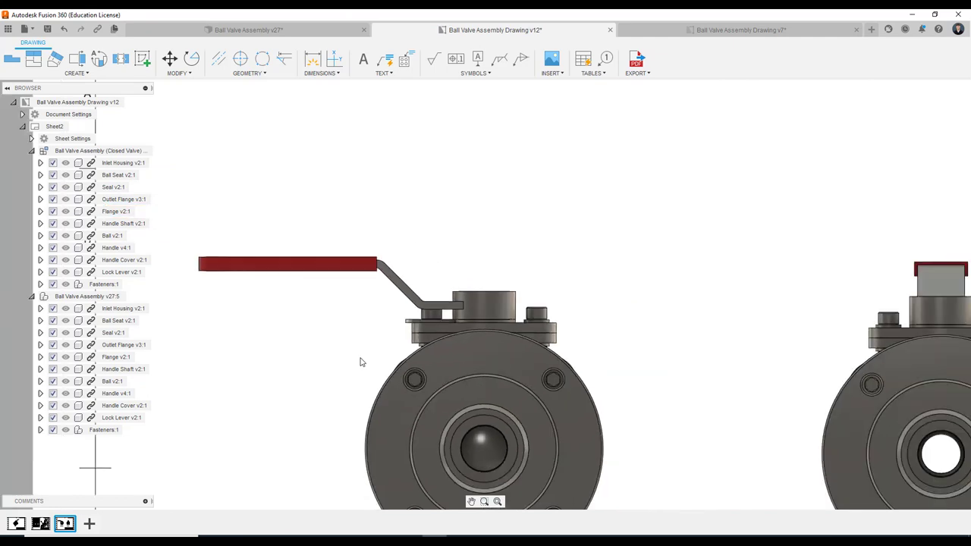
pyautogui.scroll(-2, 372, 342)
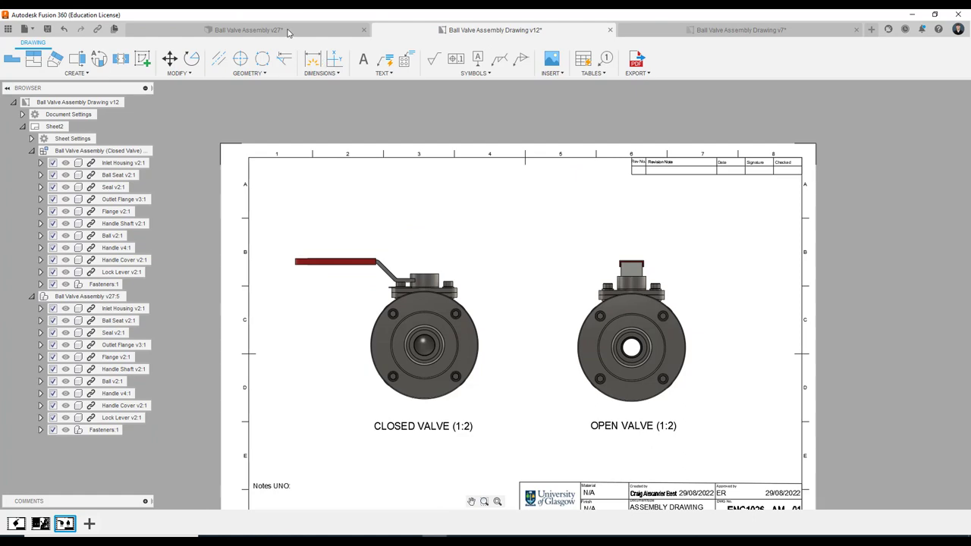
# In the 3D valve assembly, swing the red handle around its joint.
pyautogui.click(288, 31)
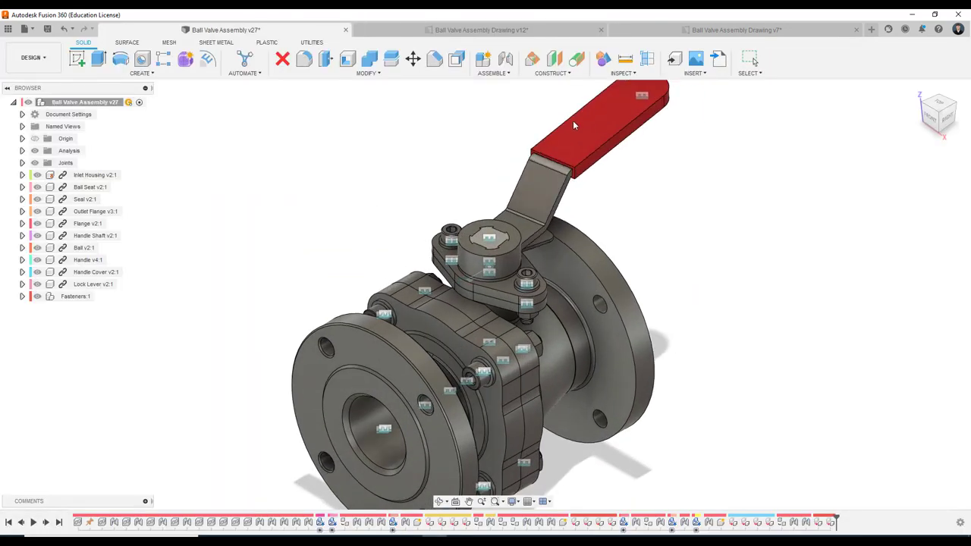
pyautogui.moveTo(572, 125); pyautogui.dragTo(379, 137)
pyautogui.moveTo(282, 283)
pyautogui.keyDown('shift'); pyautogui.mouseDown(button='middle')
pyautogui.moveTo(320, 258)
pyautogui.moveTo(336, 265)
pyautogui.mouseUp(button='middle'); pyautogui.keyUp('shift')
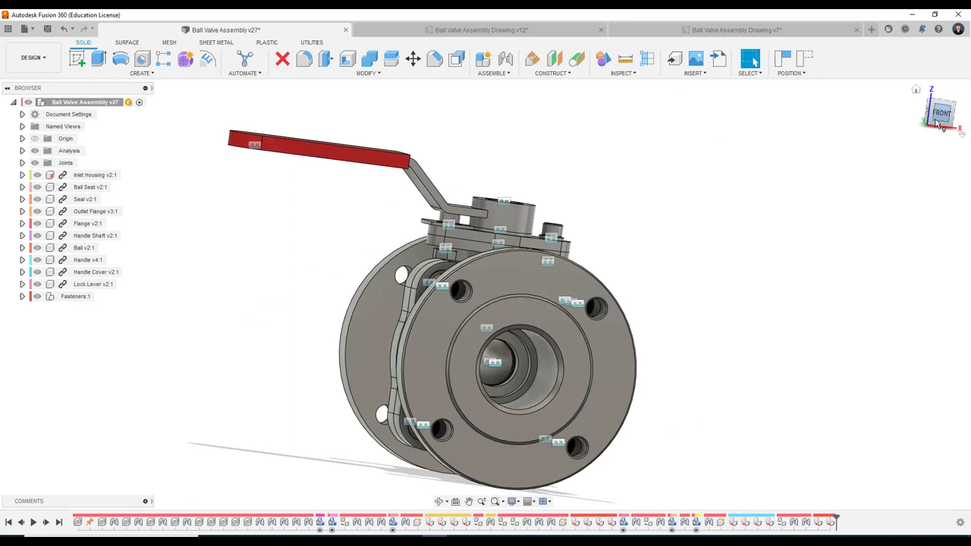
pyautogui.click(940, 118)
pyautogui.scroll(3, 437, 211)
pyautogui.scroll(3, 438, 211)
pyautogui.moveTo(438, 211)
pyautogui.keyDown('shift'); pyautogui.mouseDown(button='middle')
pyautogui.moveTo(279, 280)
pyautogui.moveTo(324, 194)
pyautogui.mouseUp(button='middle'); pyautogui.keyUp('shift')
pyautogui.scroll(-3, 278, 280)
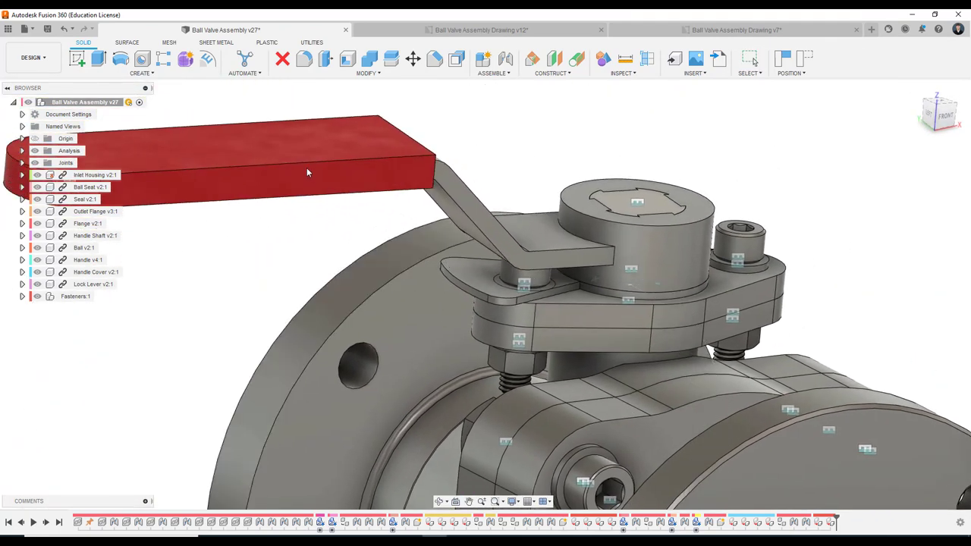
# Rotate the handle further until it points toward the viewer.
pyautogui.moveTo(306, 172)
pyautogui.mouseDown()
pyautogui.moveTo(386, 160)
pyautogui.moveTo(382, 63)
pyautogui.mouseUp()
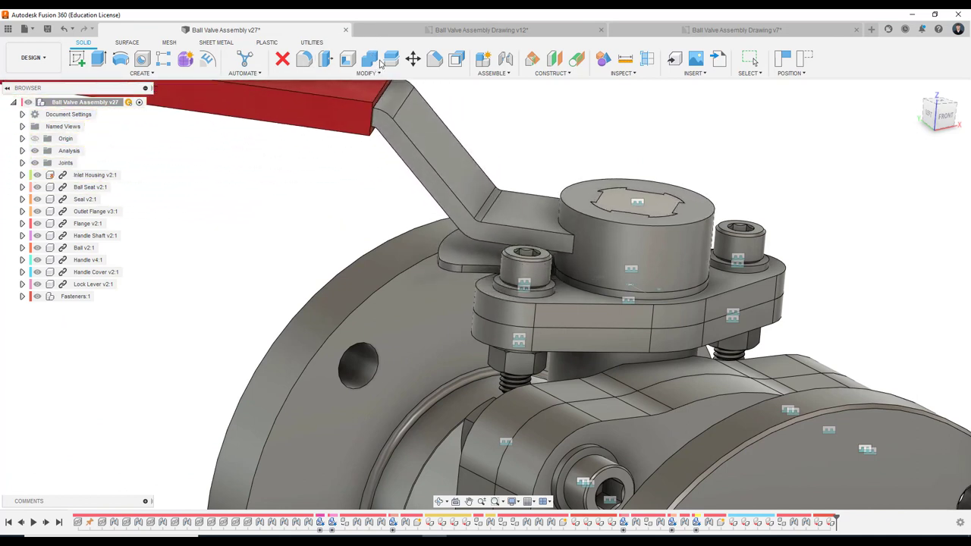
pyautogui.moveTo(381, 63); pyautogui.dragTo(377, 70)
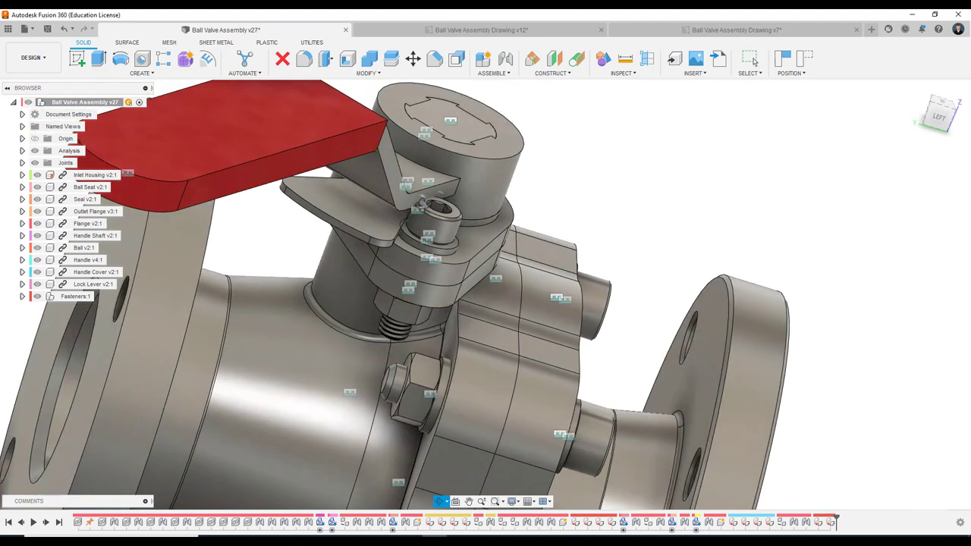
pyautogui.moveTo(405, 199); pyautogui.dragTo(398, 172)
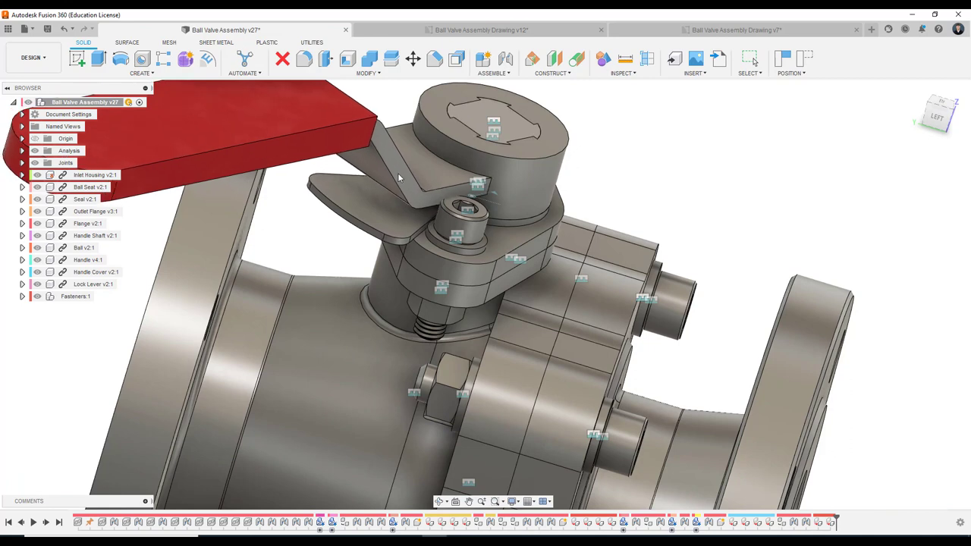
pyautogui.scroll(-2, 399, 178)
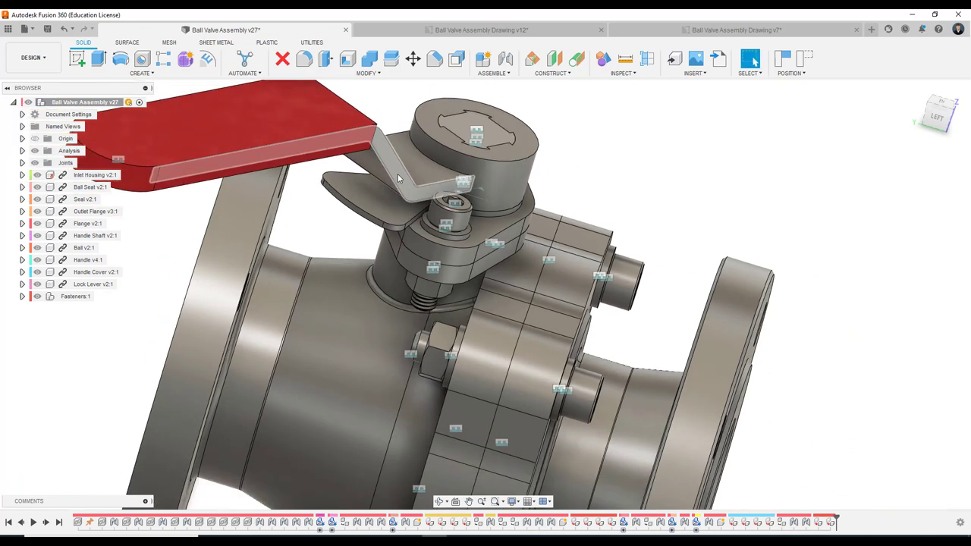
pyautogui.moveTo(398, 178)
pyautogui.mouseDown()
pyautogui.moveTo(468, 198)
pyautogui.moveTo(791, 192)
pyautogui.mouseUp()
pyautogui.keyDown('shift'); pyautogui.moveTo(792, 191); pyautogui.dragTo(748, 151, button='middle'); pyautogui.keyUp('shift')
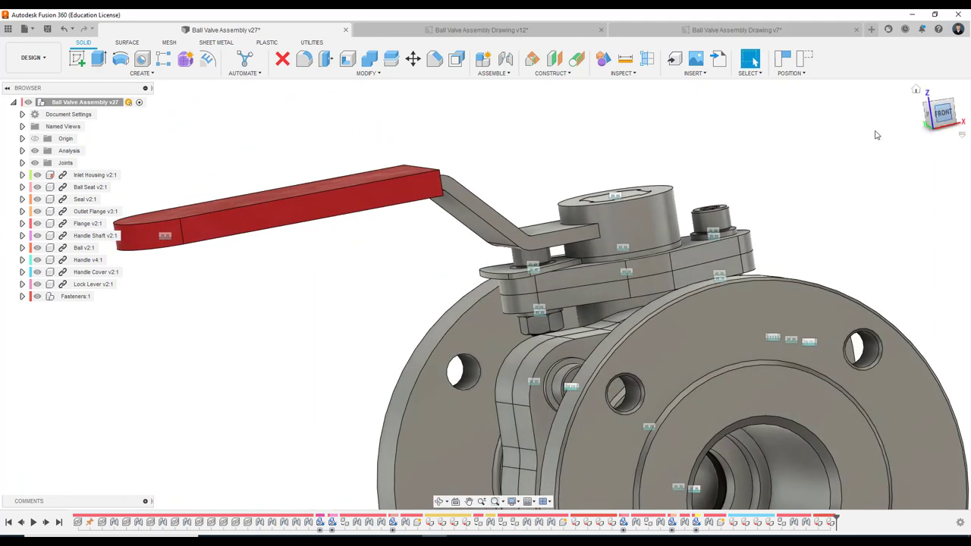
# Check the handle position from front and isometric views, then return to the drawing.
pyautogui.click(942, 114)
pyautogui.scroll(2, 683, 265)
pyautogui.scroll(3, 670, 265)
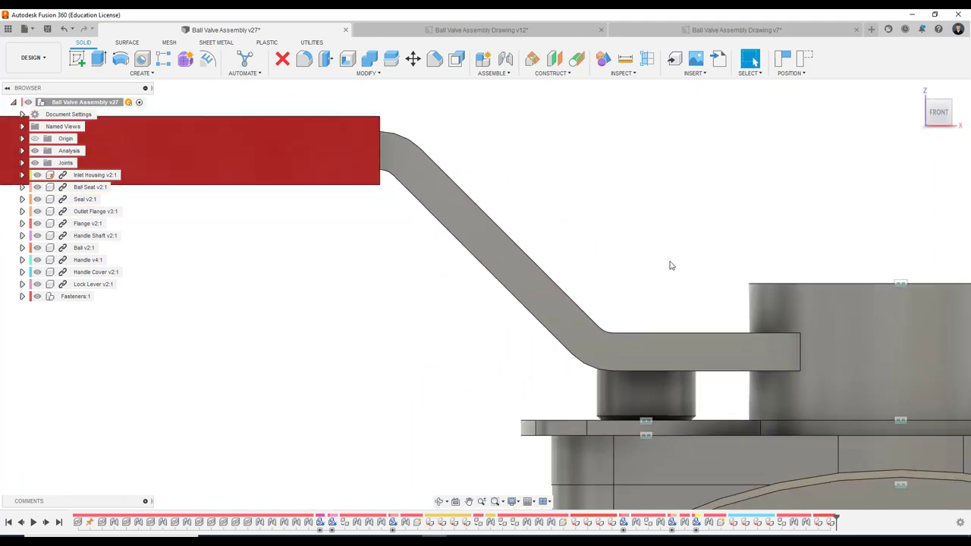
pyautogui.scroll(-3, 670, 266)
pyautogui.scroll(-2, 670, 266)
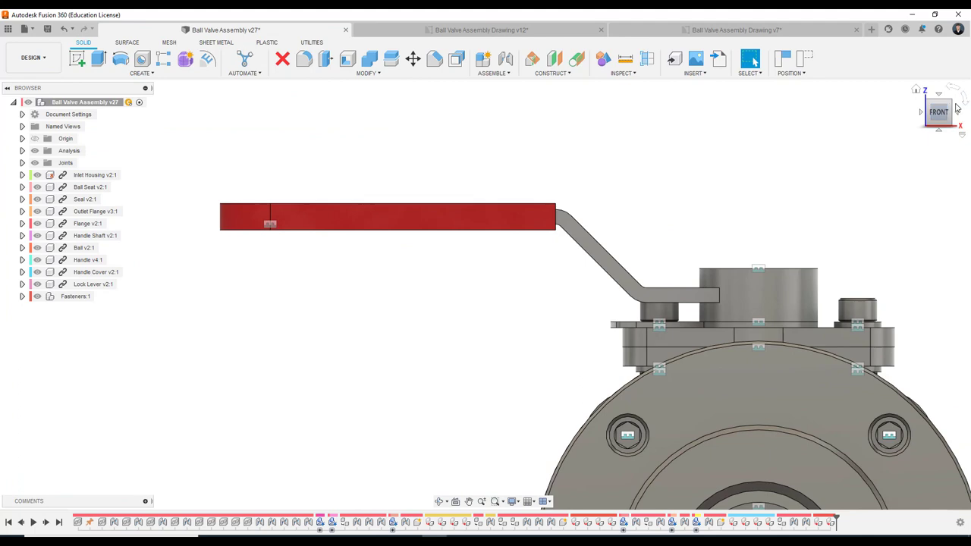
pyautogui.click(957, 109)
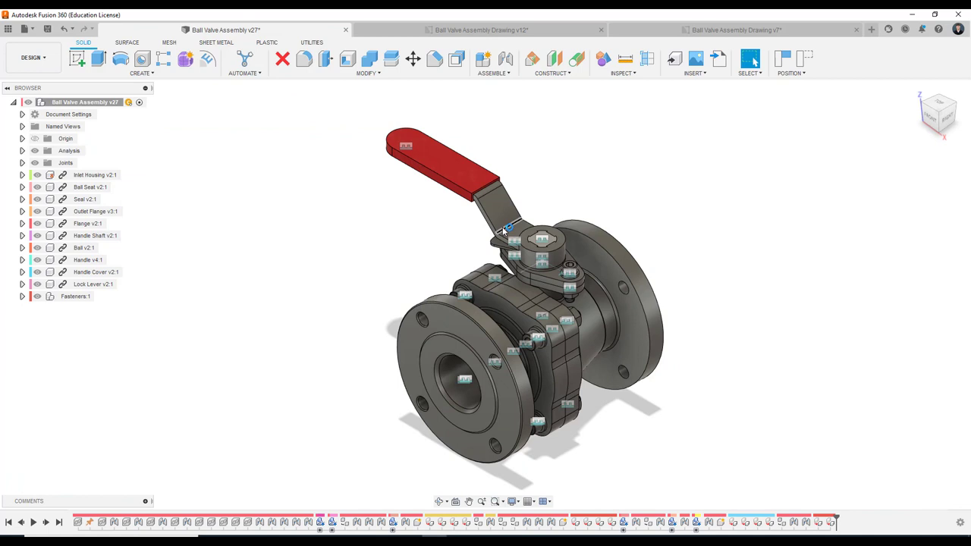
pyautogui.click(536, 30)
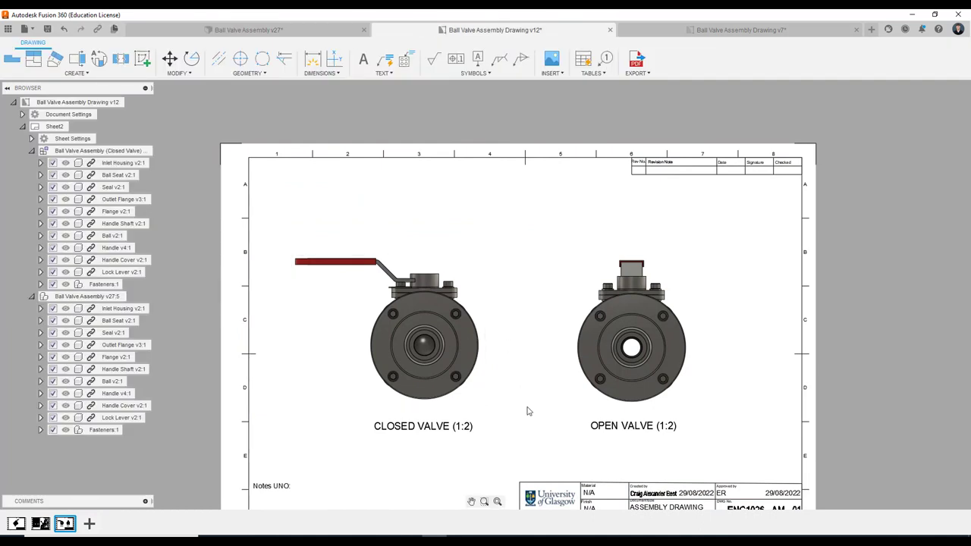
# In the 3D assembly, turn the red handle to point up-right and orbit to inspect it.
pyautogui.click(270, 32)
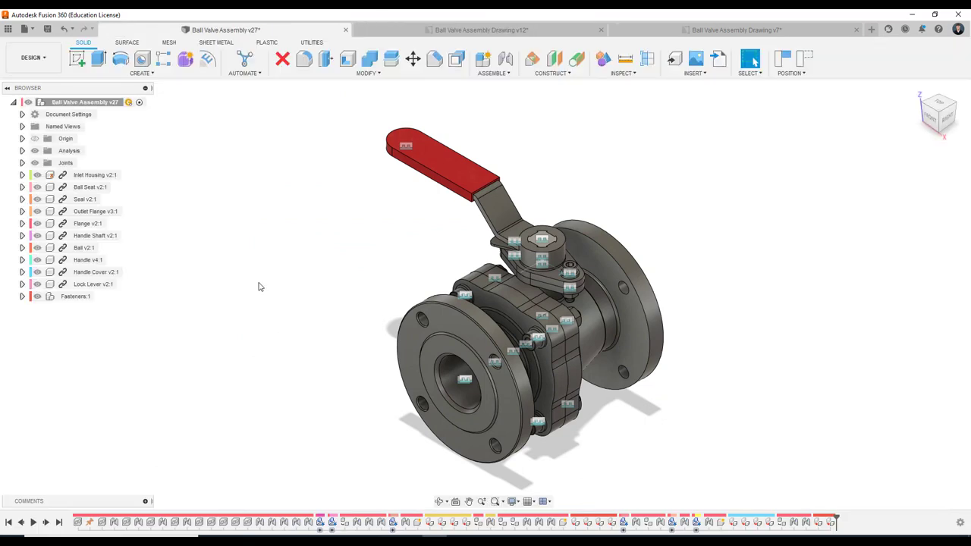
pyautogui.moveTo(425, 155); pyautogui.dragTo(672, 163)
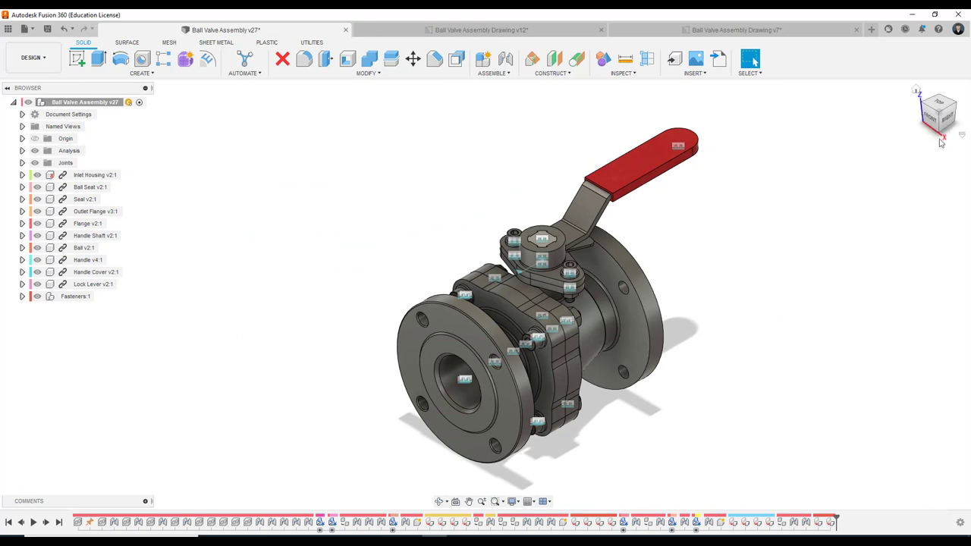
pyautogui.moveTo(945, 122); pyautogui.dragTo(735, 186)
pyautogui.scroll(5, 564, 193)
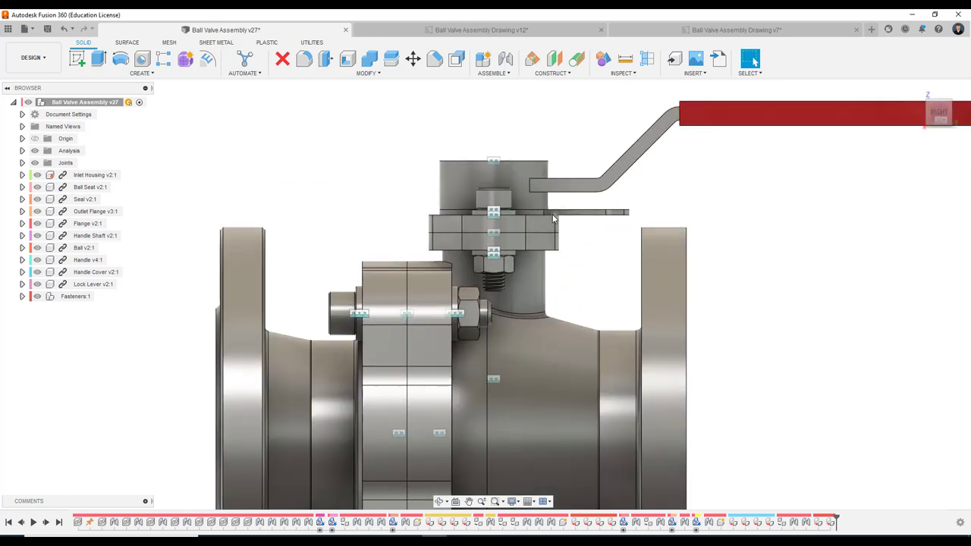
pyautogui.scroll(4, 564, 193)
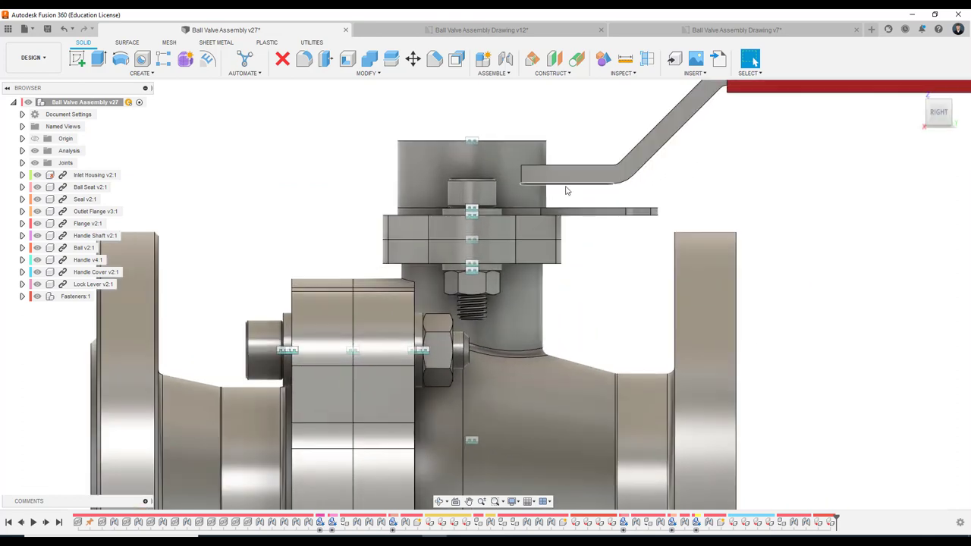
pyautogui.moveTo(568, 191)
pyautogui.keyDown('shift'); pyautogui.mouseDown(button='middle')
pyautogui.moveTo(490, 298)
pyautogui.moveTo(531, 303)
pyautogui.mouseUp(button='middle'); pyautogui.keyUp('shift')
# Select the Handle v4:1 component.
pyautogui.click(574, 194)
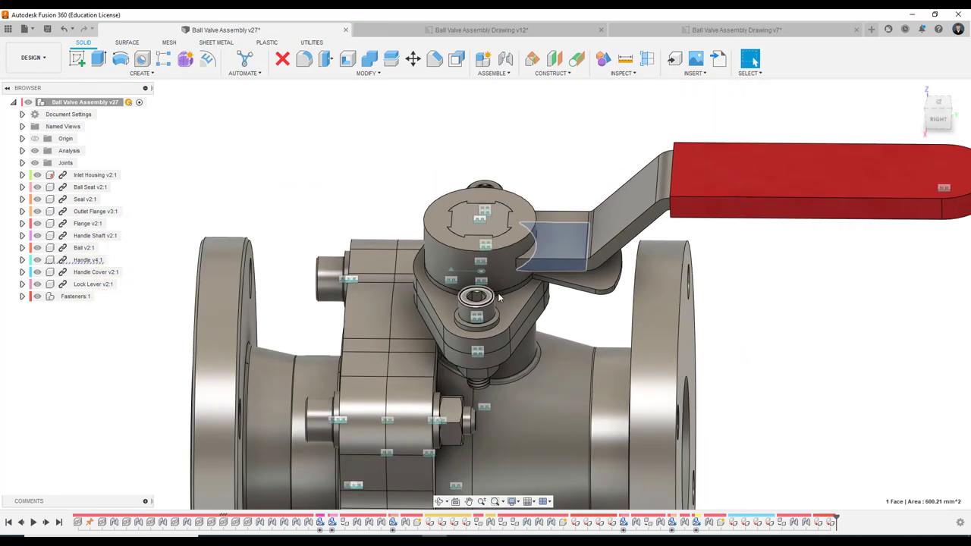
pyautogui.scroll(-3, 711, 306)
pyautogui.scroll(-2, 711, 306)
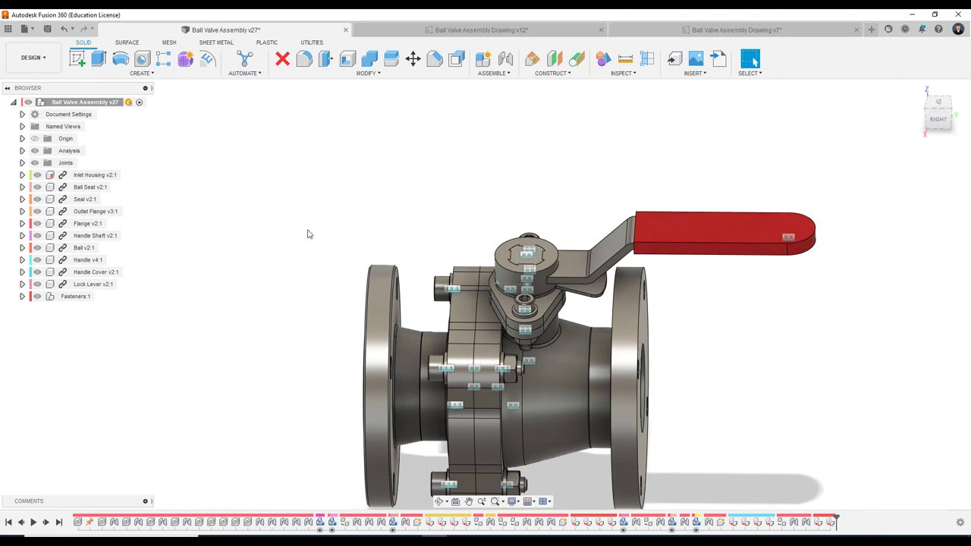
pyautogui.click(90, 261)
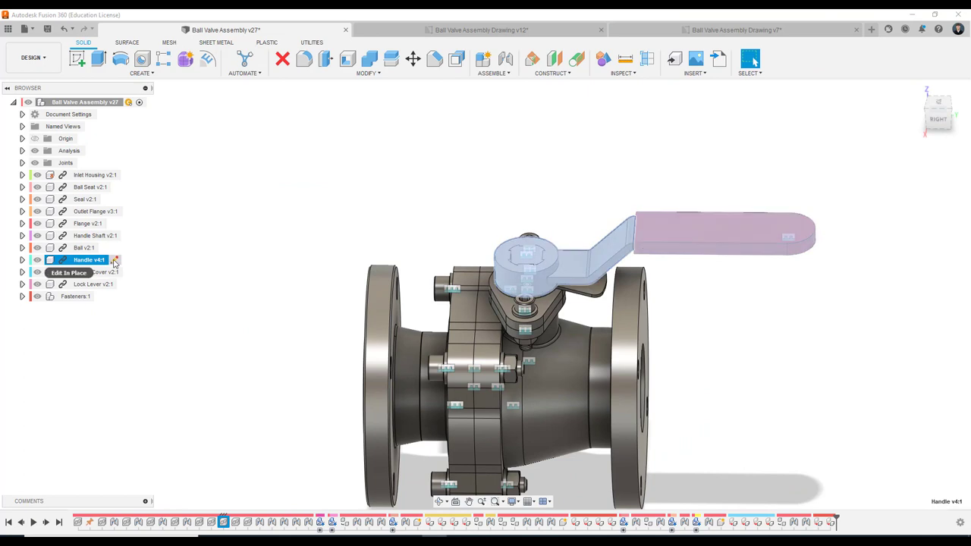
# Edit the Handle part in place and open its Sketch3 path sketch from the timeline.
pyautogui.click(115, 260)
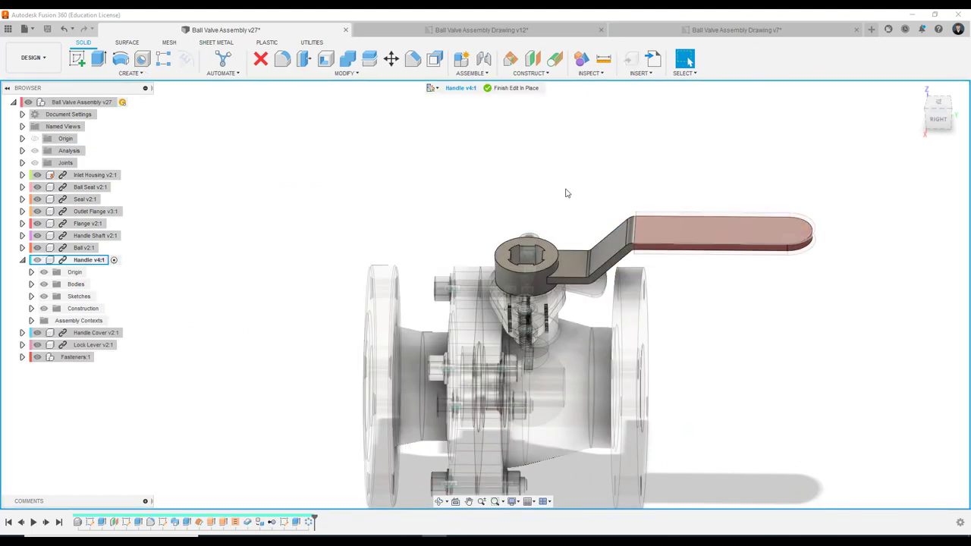
pyautogui.click(943, 126)
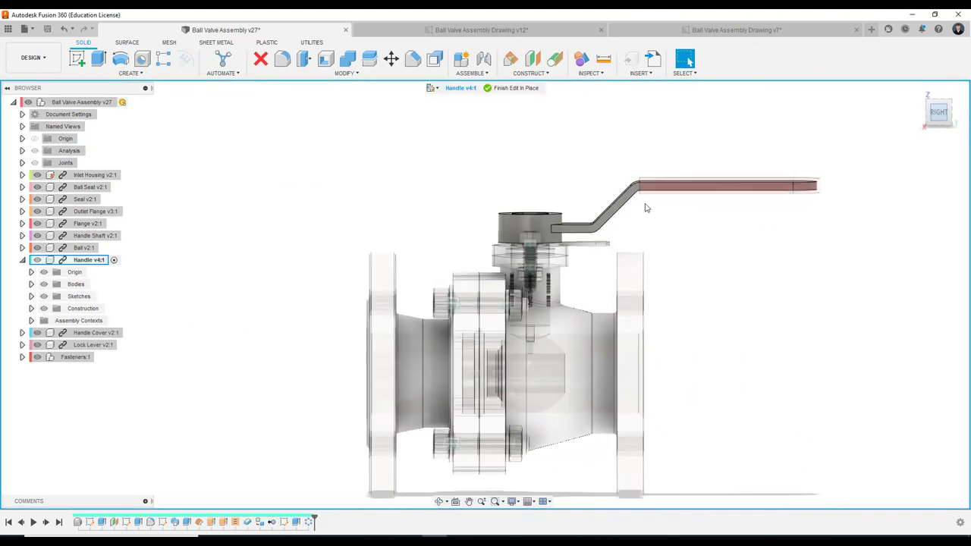
pyautogui.scroll(3, 470, 183)
pyautogui.scroll(2, 470, 183)
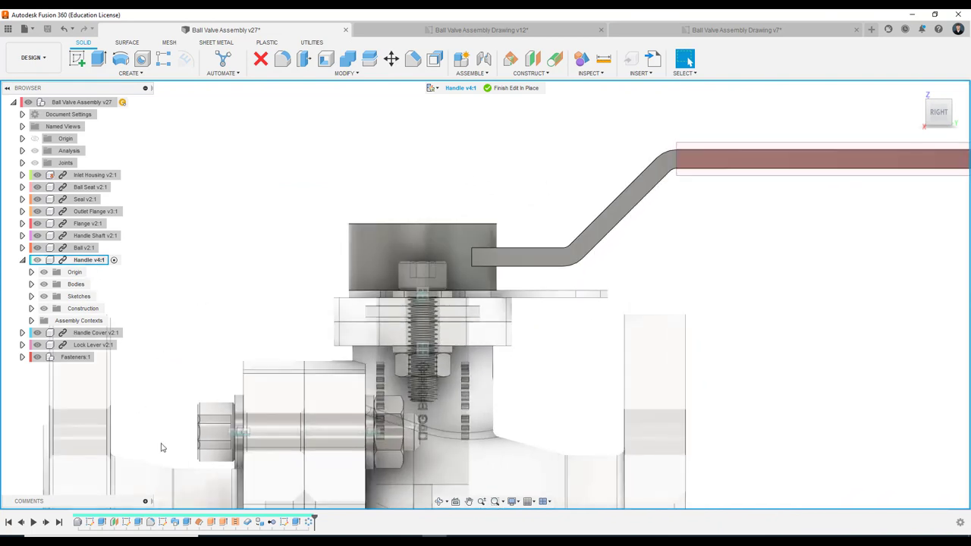
pyautogui.click(166, 525)
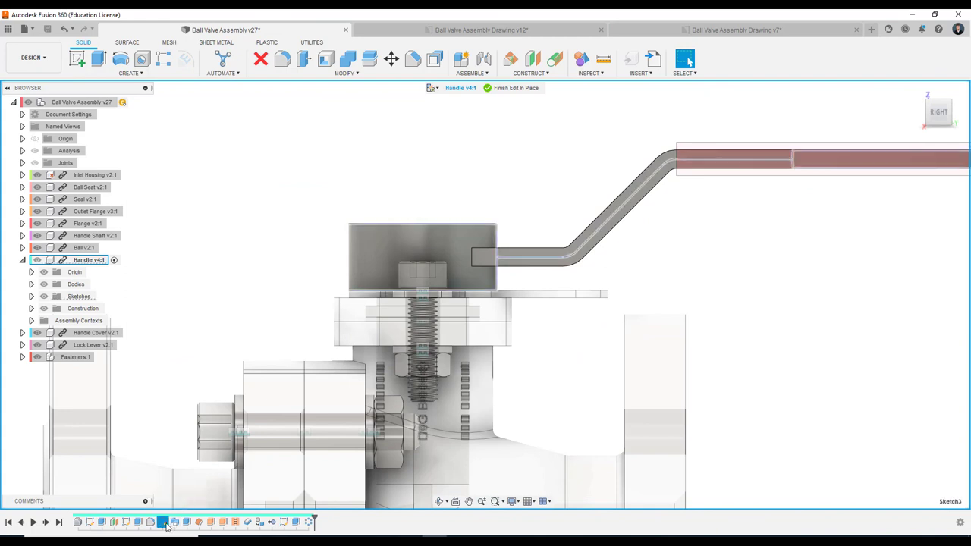
pyautogui.rightClick(163, 525)
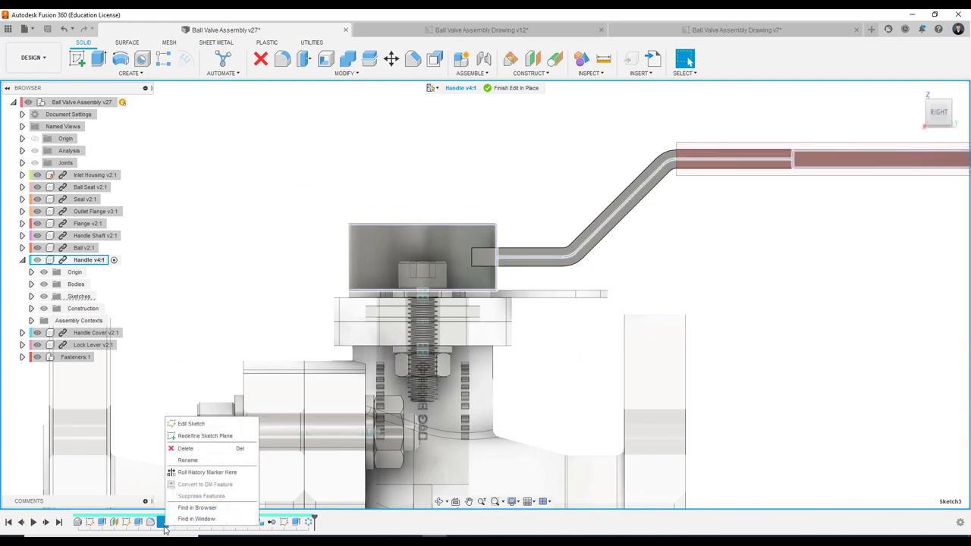
pyautogui.click(212, 425)
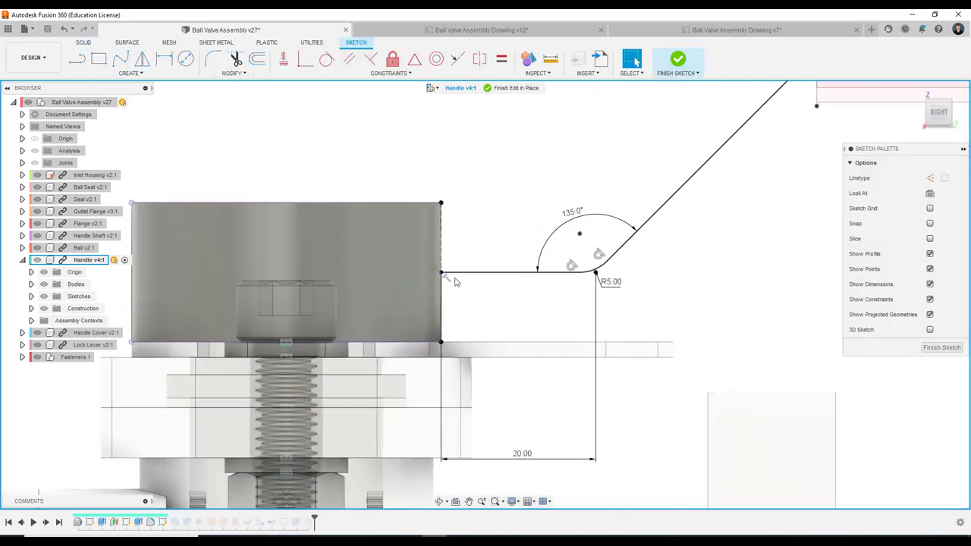
# Tie the path end to the hub edge midpoint and raise the flat leg.
pyautogui.scroll(-2, 466, 323)
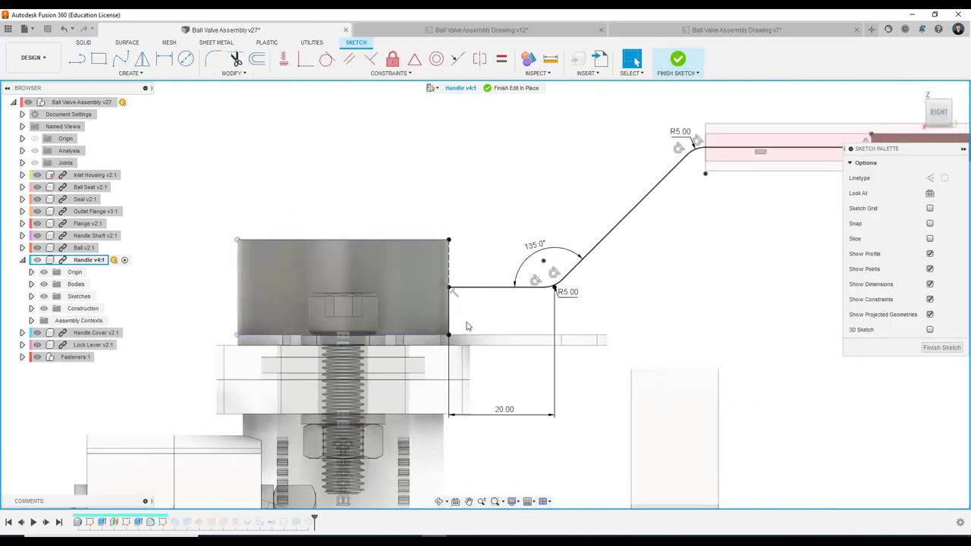
pyautogui.scroll(2, 478, 328)
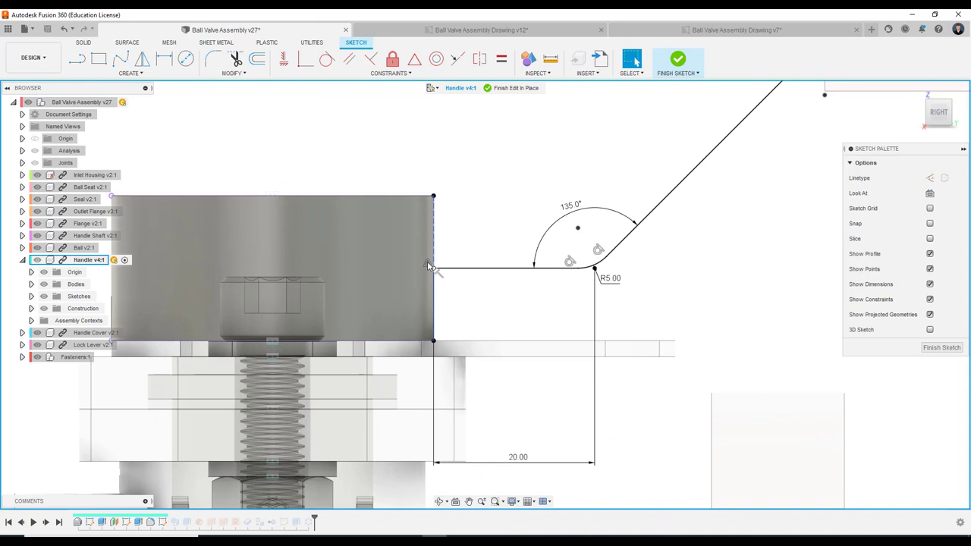
pyautogui.click(428, 265)
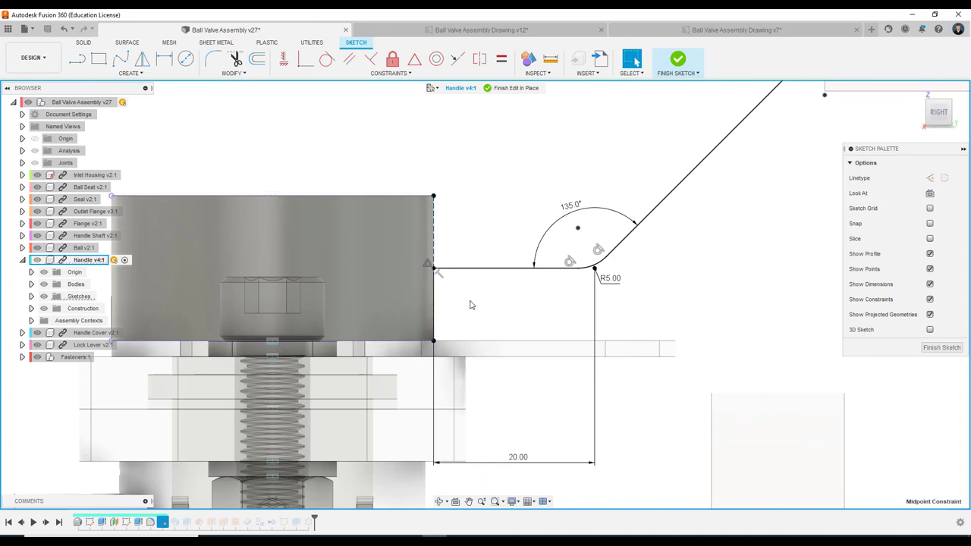
pyautogui.scroll(-1, 485, 290)
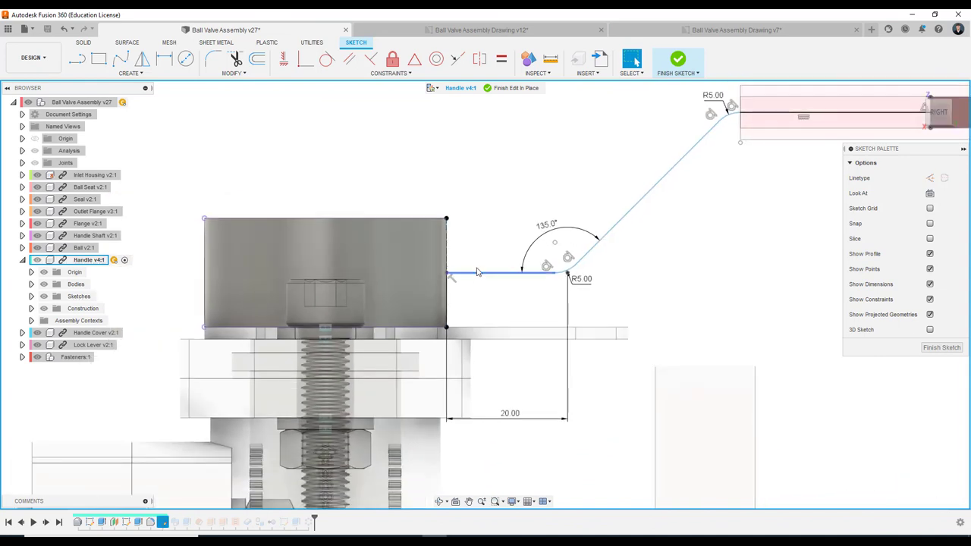
pyautogui.moveTo(477, 272); pyautogui.dragTo(476, 268)
# Add a 6 mm vertical dimension from the hub top to the line end and finish the sketch.
pyautogui.press('d')
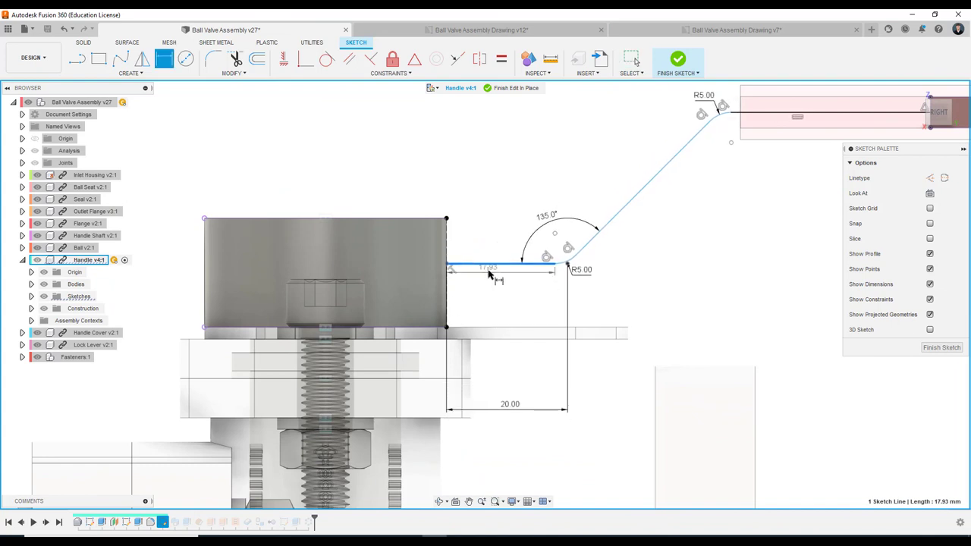
pyautogui.press('Escape')
pyautogui.press('d')
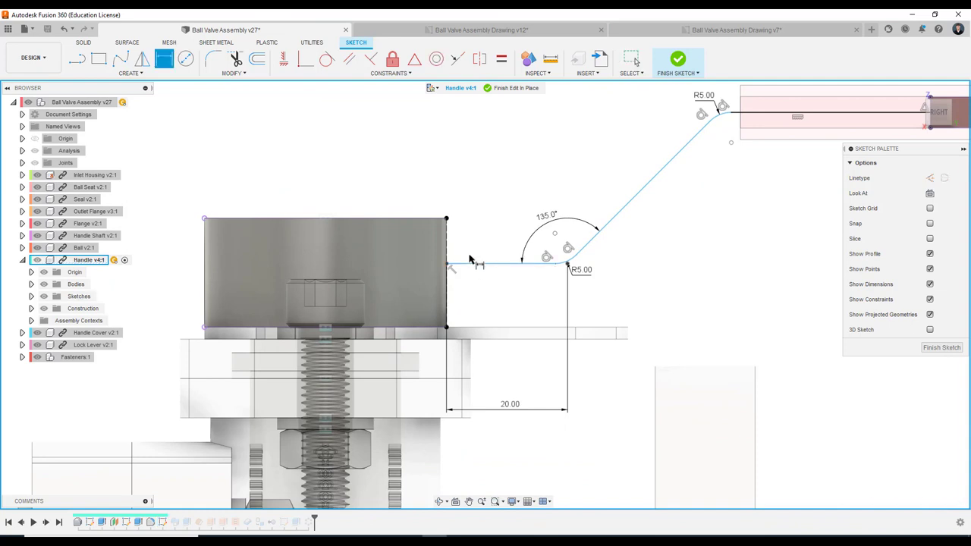
pyautogui.click(447, 219)
pyautogui.click(468, 237)
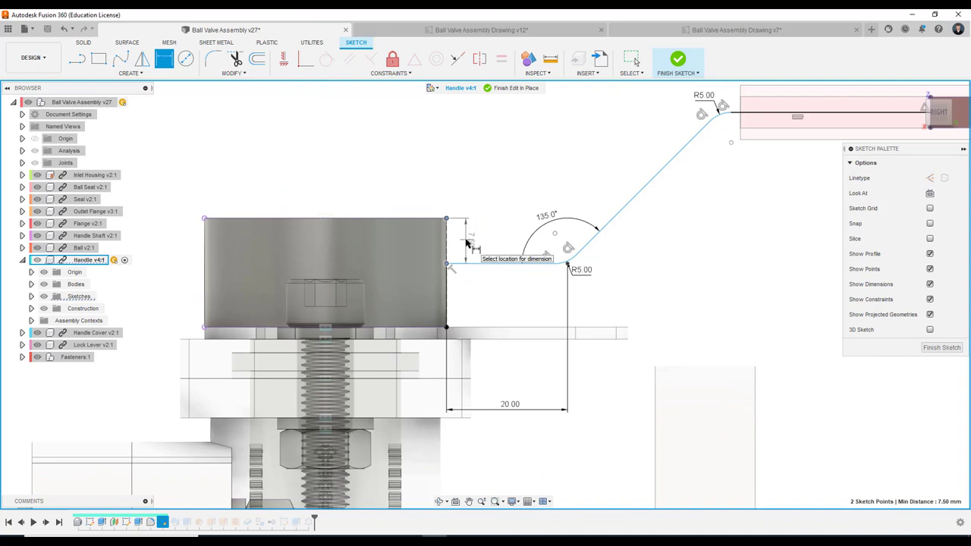
pyautogui.write('6')
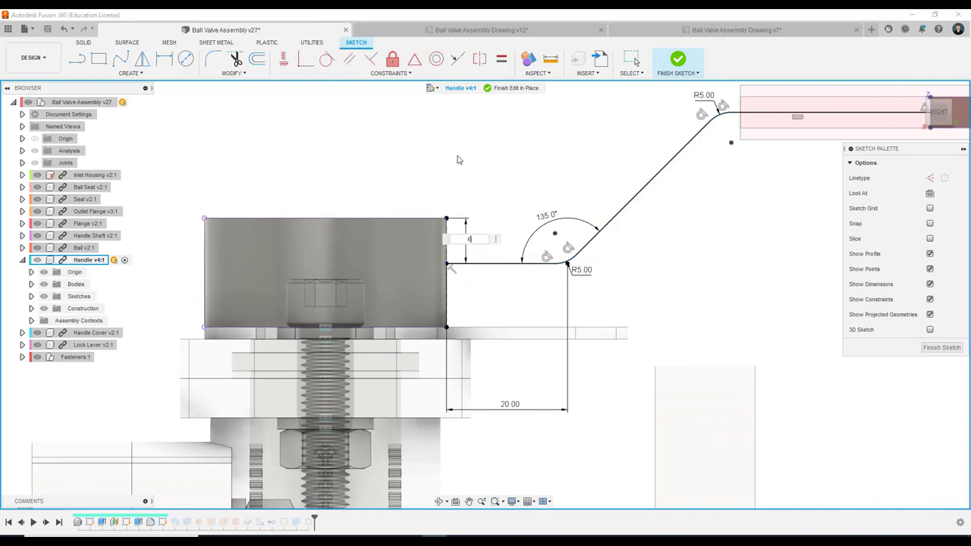
pyautogui.press('Return')
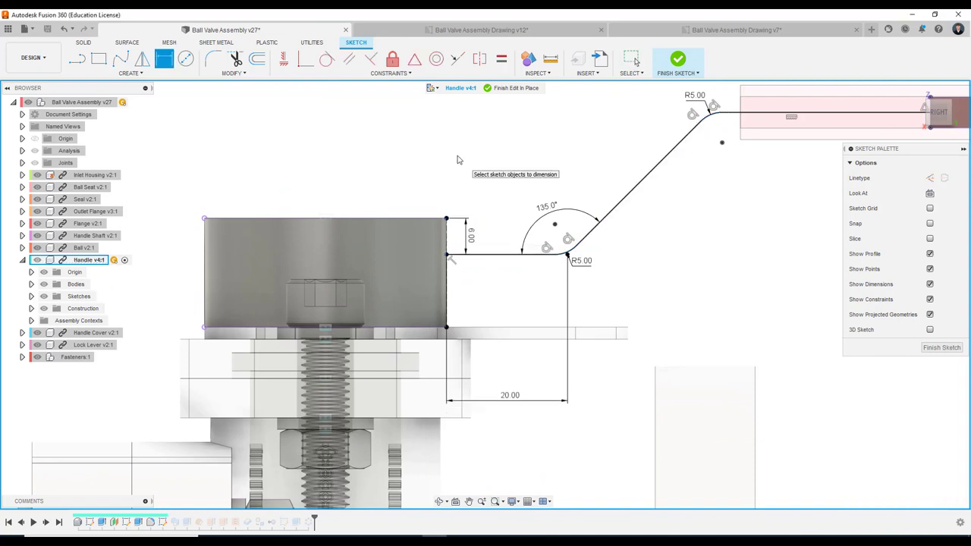
pyautogui.click(679, 60)
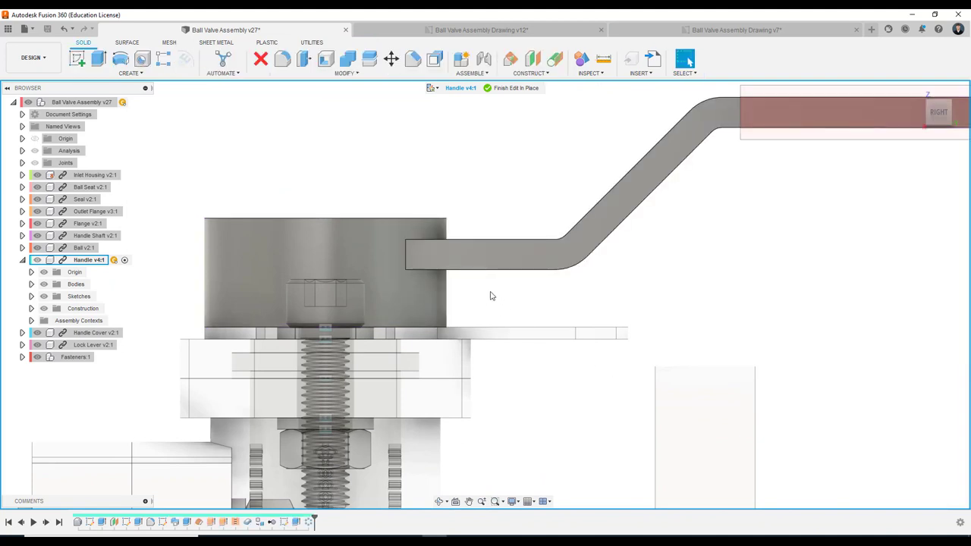
# Finish the in-place handle edit and swing the handle to test its rotation.
pyautogui.click(518, 88)
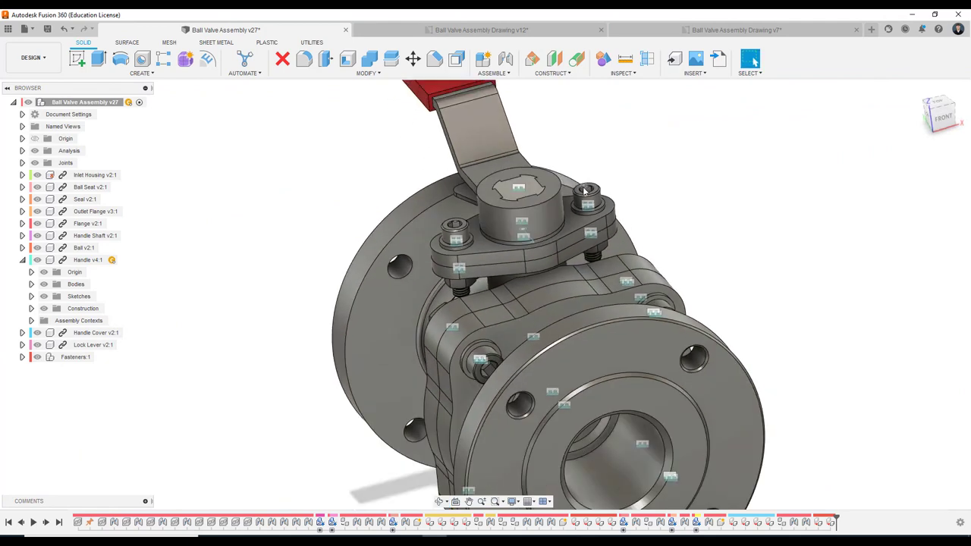
pyautogui.moveTo(480, 92); pyautogui.dragTo(401, 265)
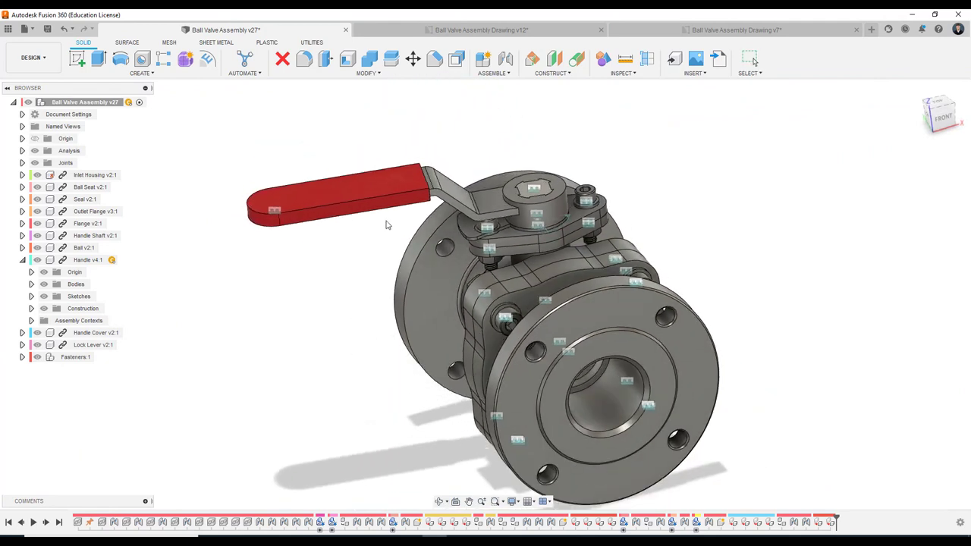
pyautogui.click(942, 116)
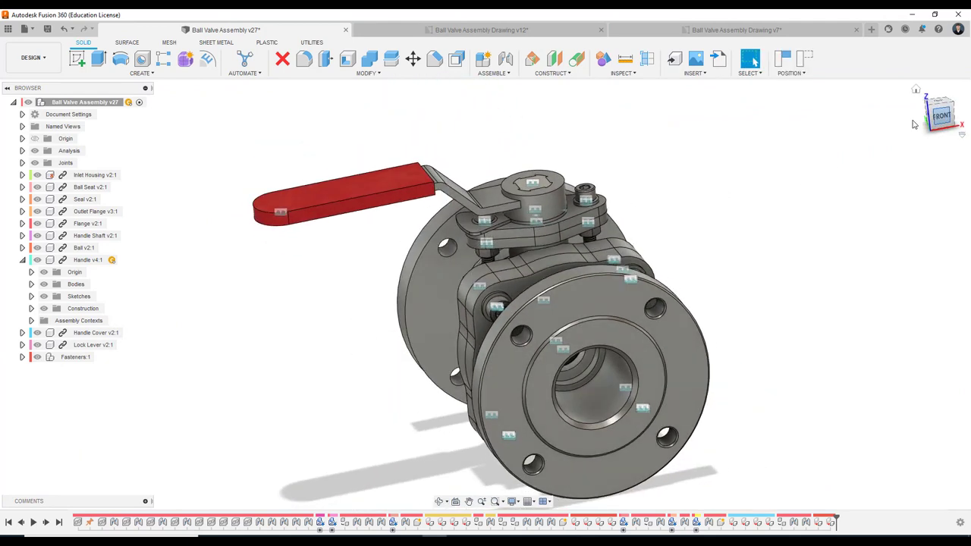
pyautogui.scroll(2, 569, 167)
pyautogui.scroll(3, 566, 171)
pyautogui.scroll(3, 558, 176)
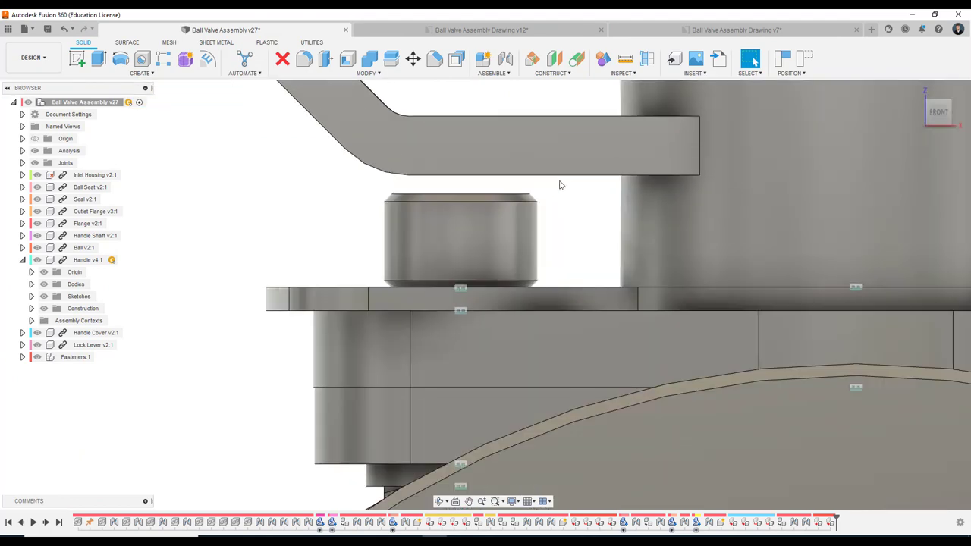
pyautogui.scroll(-2, 546, 194)
pyautogui.scroll(-3, 551, 208)
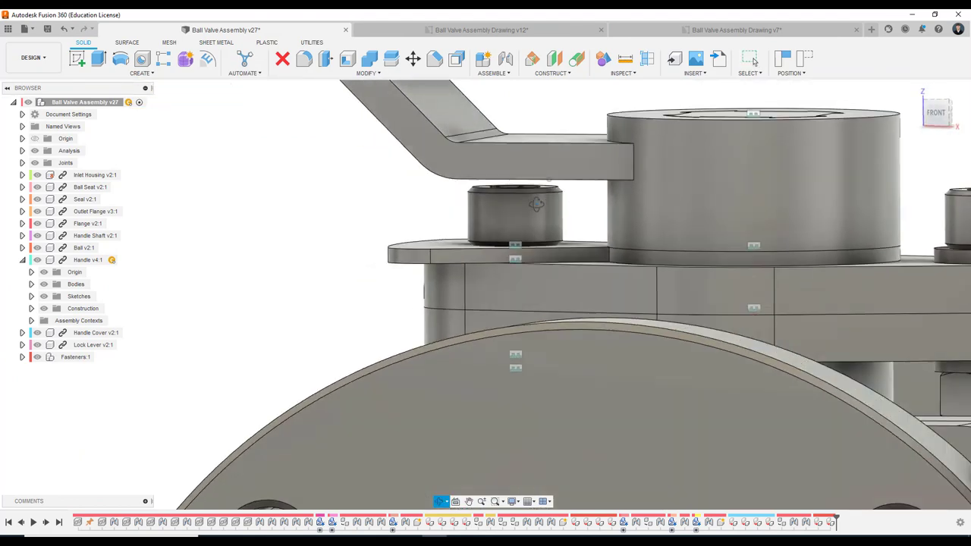
pyautogui.keyDown('shift'); pyautogui.moveTo(550, 208); pyautogui.dragTo(494, 199, button='middle'); pyautogui.keyUp('shift')
pyautogui.scroll(-2, 489, 208)
pyautogui.scroll(-3, 490, 209)
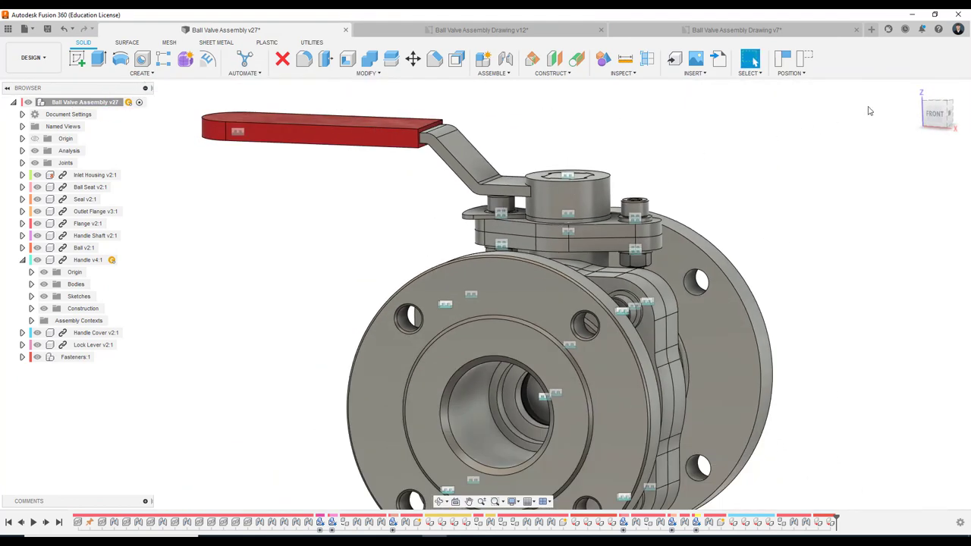
# Swing the handle up and back down, then revert it to its saved position.
pyautogui.moveTo(934, 112); pyautogui.dragTo(782, 169)
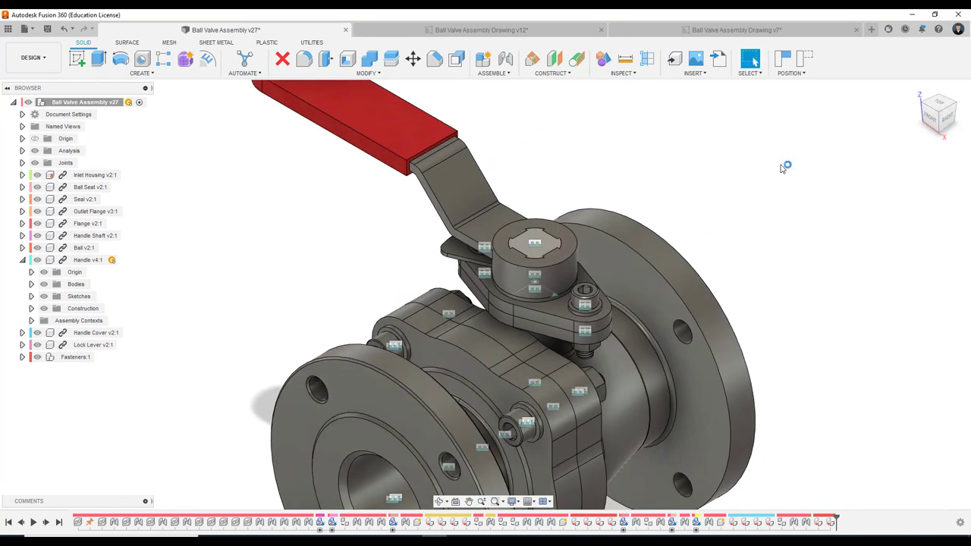
pyautogui.press('F6')
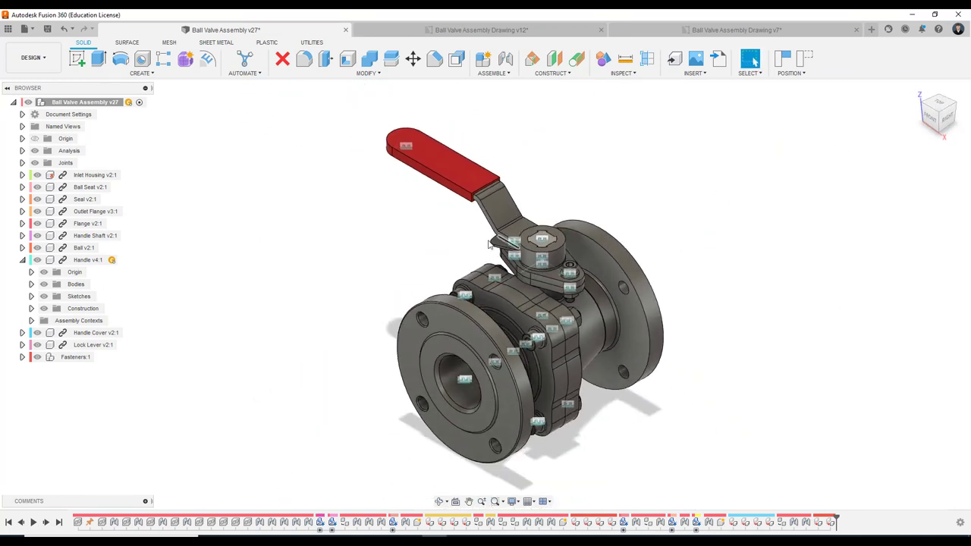
pyautogui.keyDown('shift'); pyautogui.moveTo(489, 242); pyautogui.dragTo(476, 215, button='middle'); pyautogui.keyUp('shift')
pyautogui.scroll(3, 476, 216)
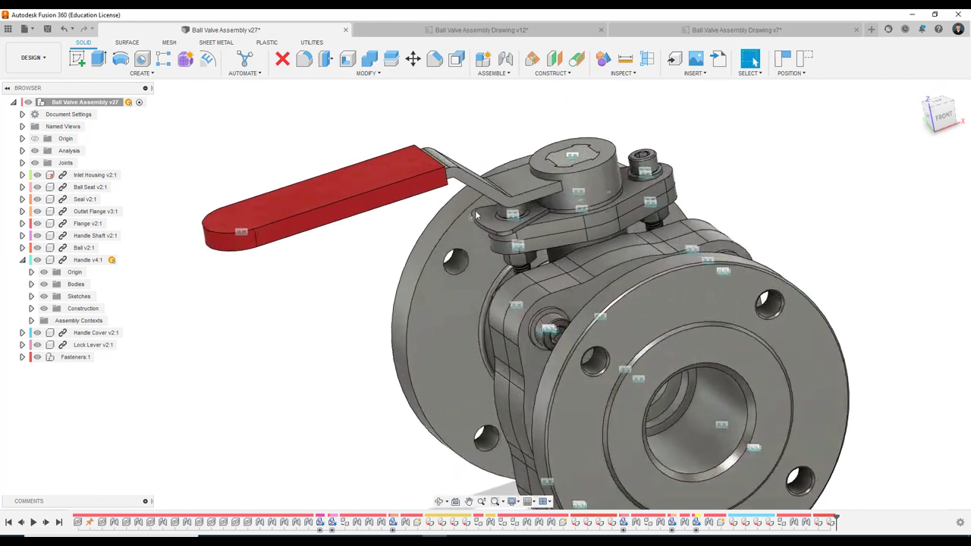
pyautogui.scroll(3, 476, 215)
pyautogui.moveTo(356, 174)
pyautogui.mouseDown()
pyautogui.moveTo(548, 22)
pyautogui.moveTo(518, 34)
pyautogui.moveTo(514, 51)
pyautogui.mouseUp()
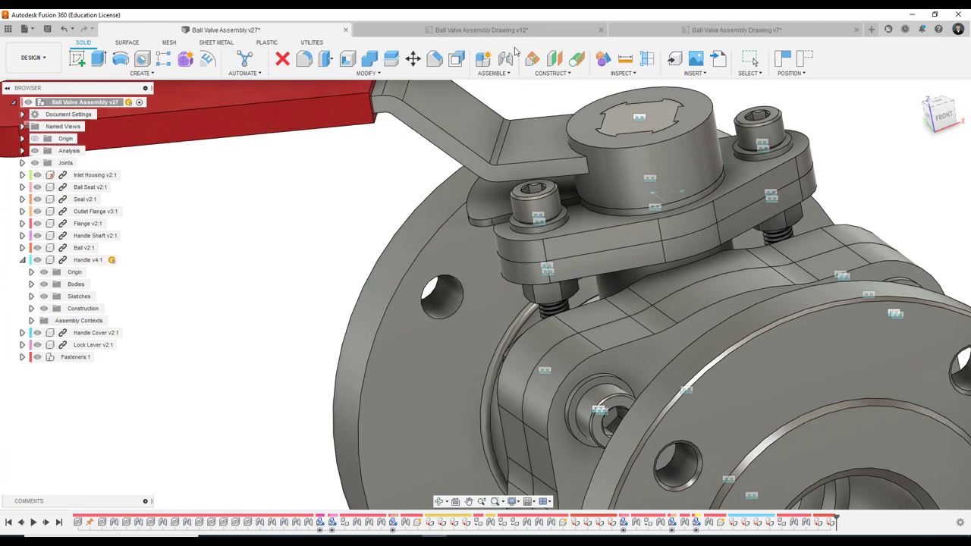
pyautogui.moveTo(514, 51); pyautogui.dragTo(505, 150)
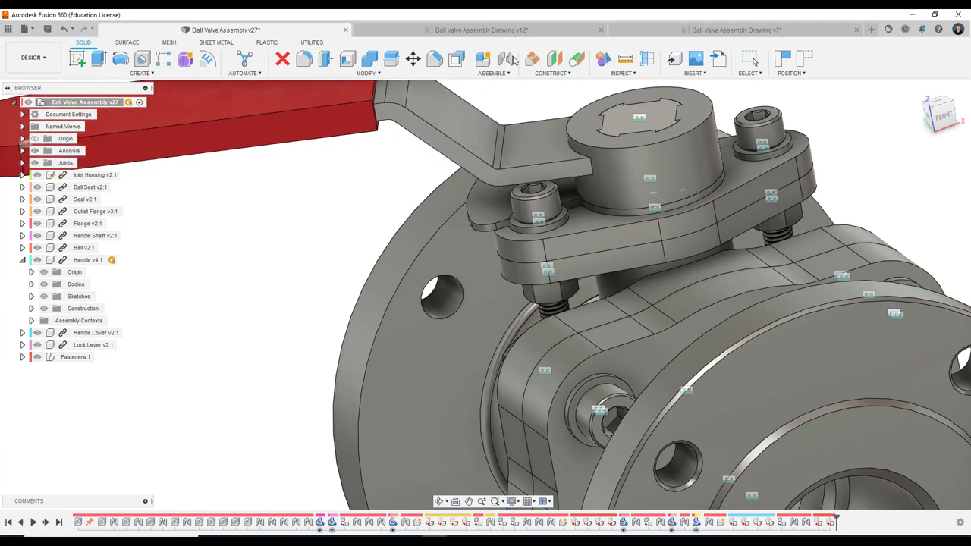
pyautogui.scroll(-1, 504, 150)
pyautogui.scroll(-2, 504, 150)
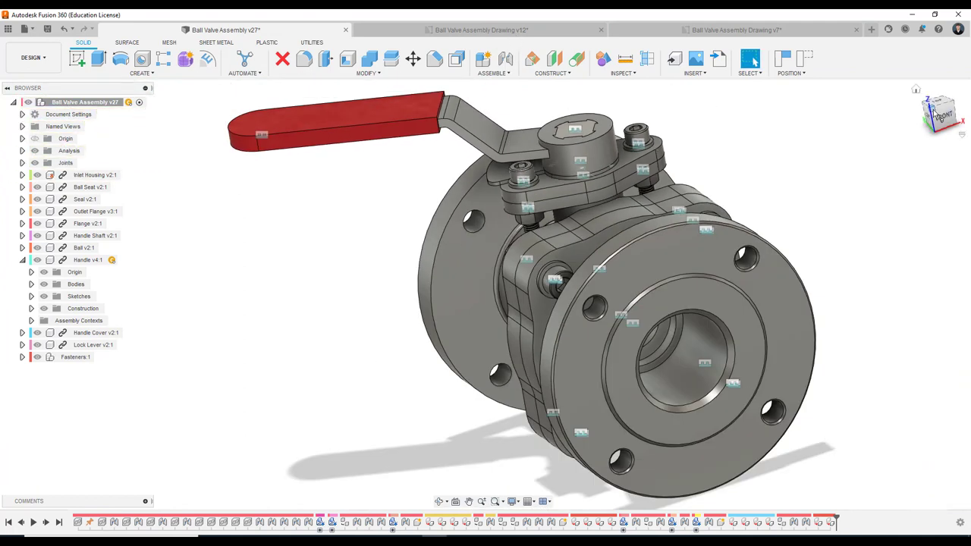
pyautogui.click(934, 111)
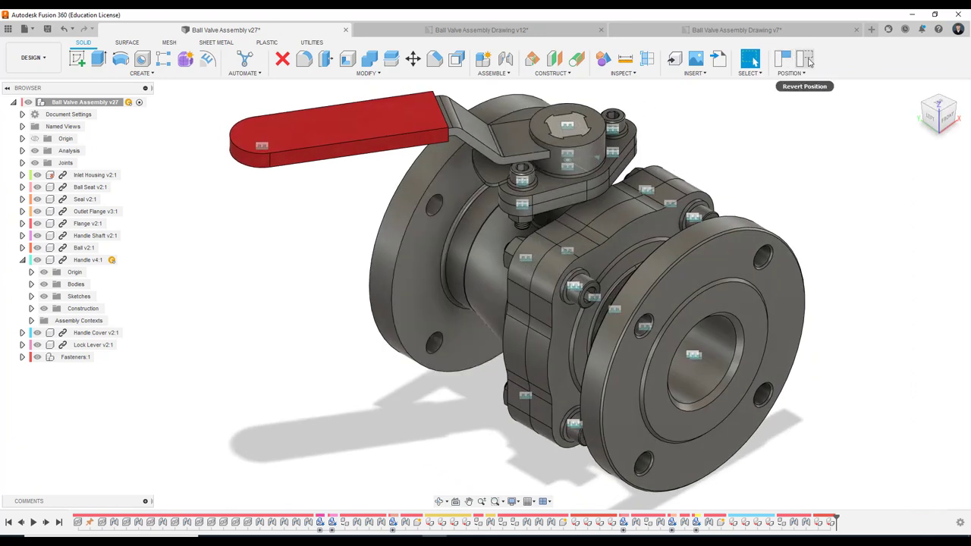
pyautogui.click(808, 62)
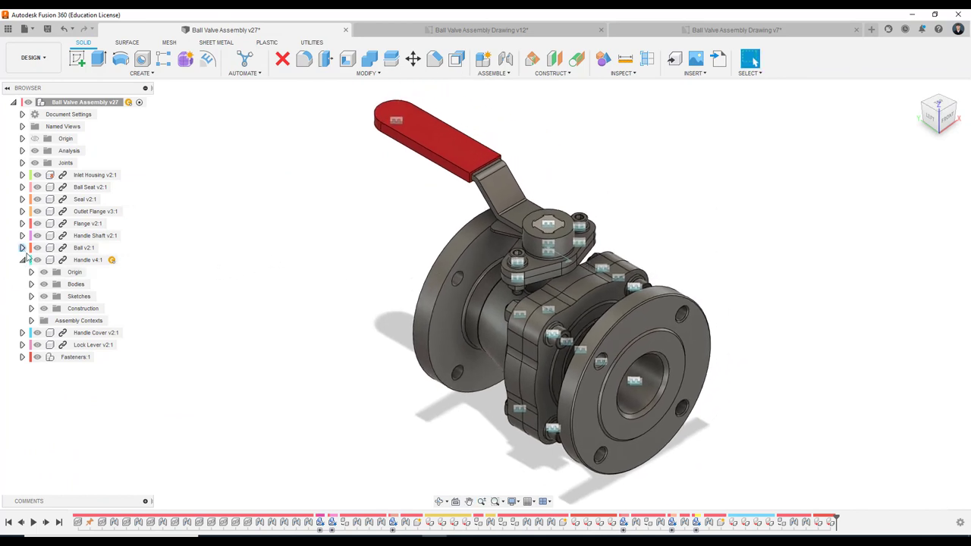
# Edit the Rigid15 lock lever–handle joint, changing its motion type to Revolute.
pyautogui.click(22, 259)
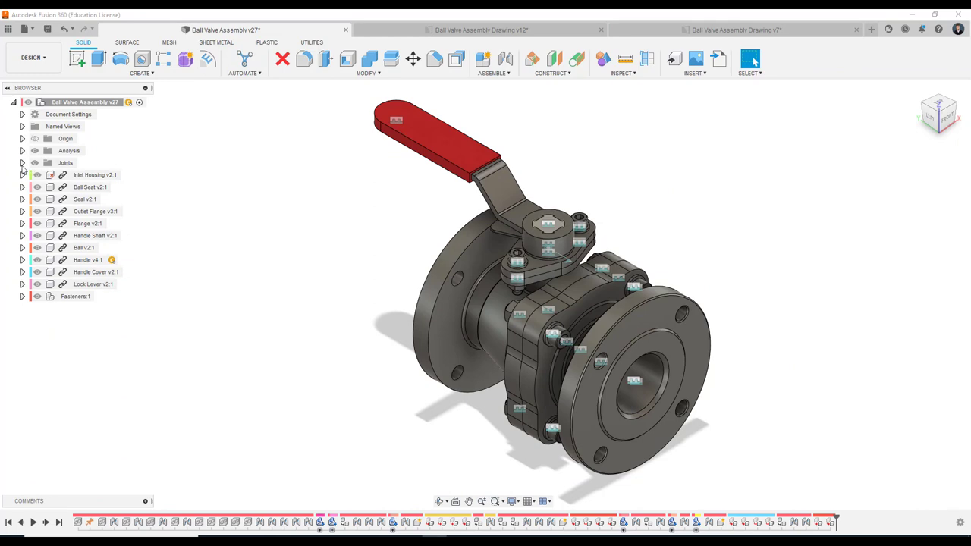
pyautogui.click(22, 162)
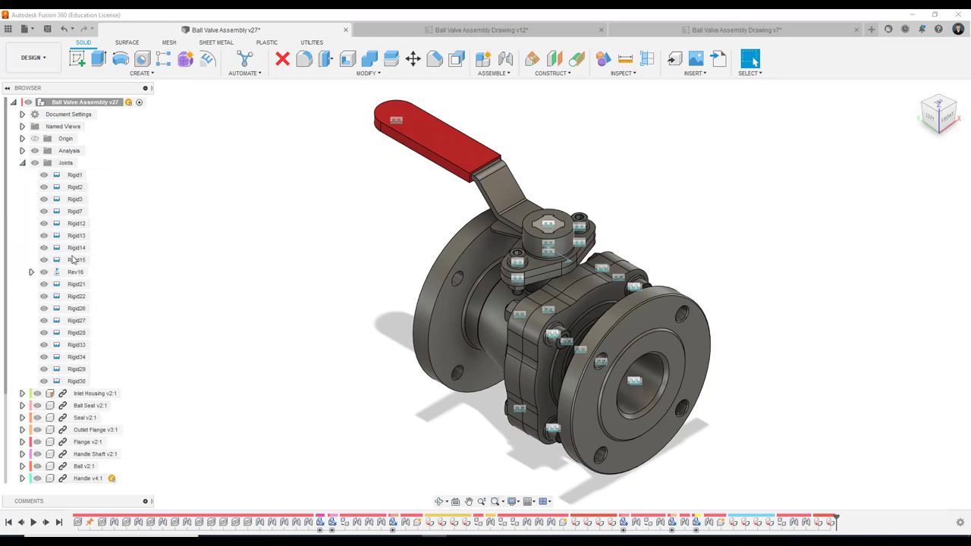
pyautogui.scroll(3, 558, 220)
pyautogui.scroll(2, 558, 221)
pyautogui.click(535, 276)
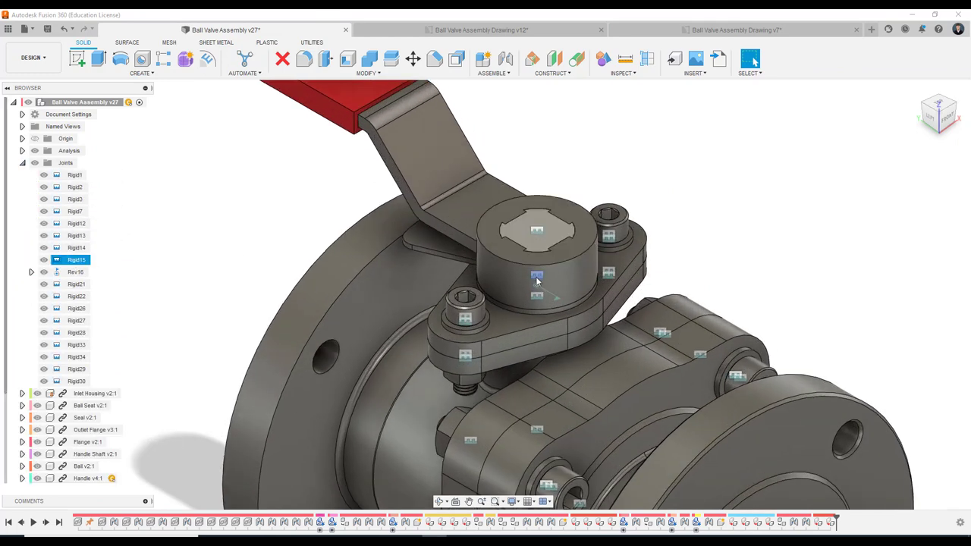
pyautogui.rightClick(76, 261)
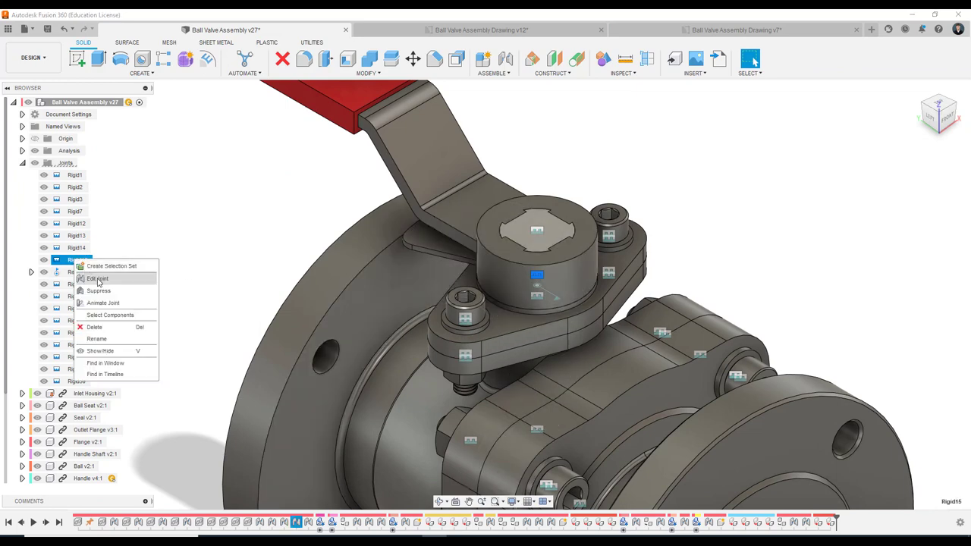
pyautogui.click(97, 279)
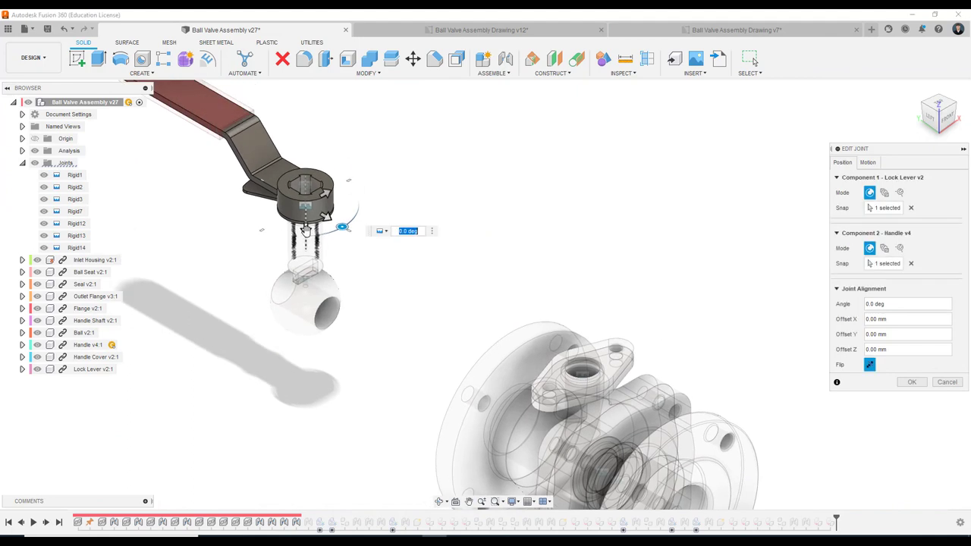
pyautogui.moveTo(355, 214)
pyautogui.mouseDown()
pyautogui.moveTo(396, 177)
pyautogui.moveTo(305, 220)
pyautogui.moveTo(342, 214)
pyautogui.mouseUp()
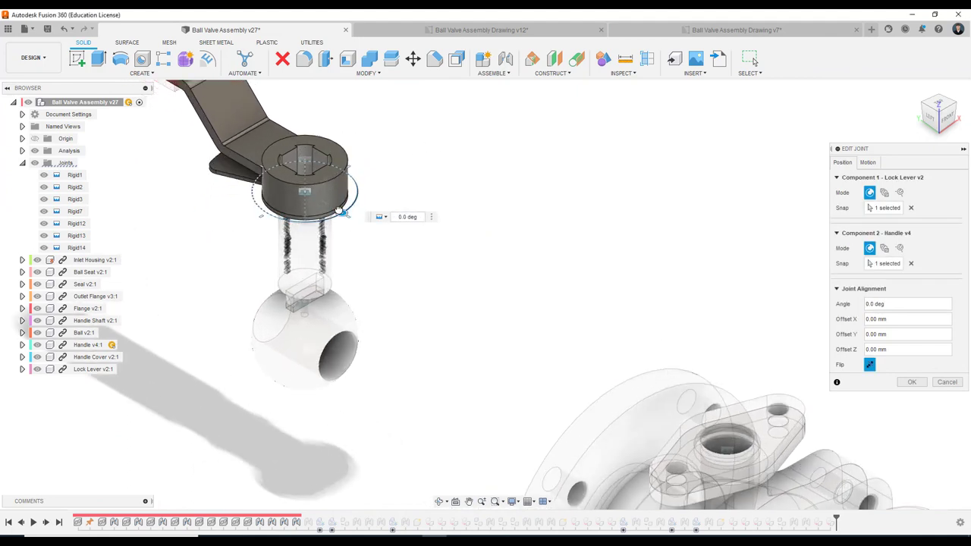
pyautogui.click(865, 162)
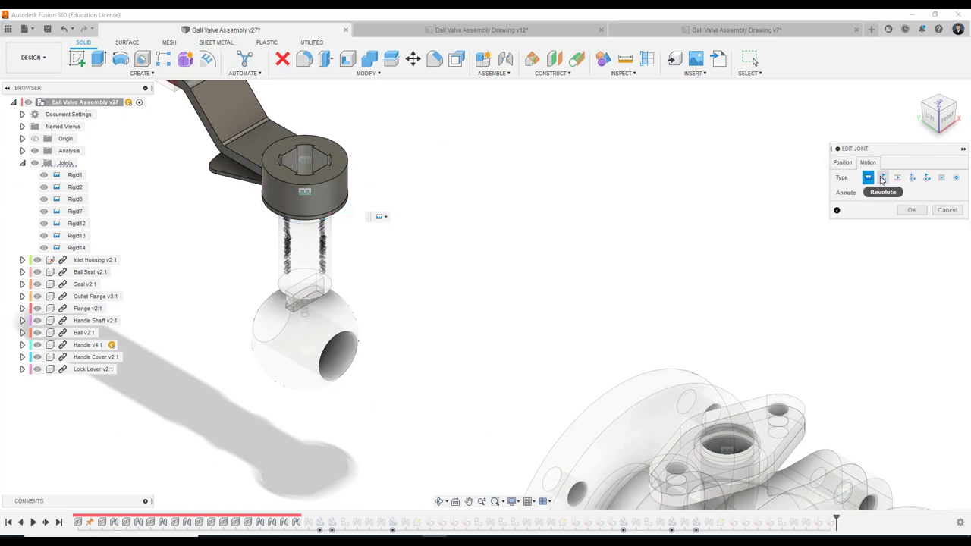
pyautogui.click(882, 178)
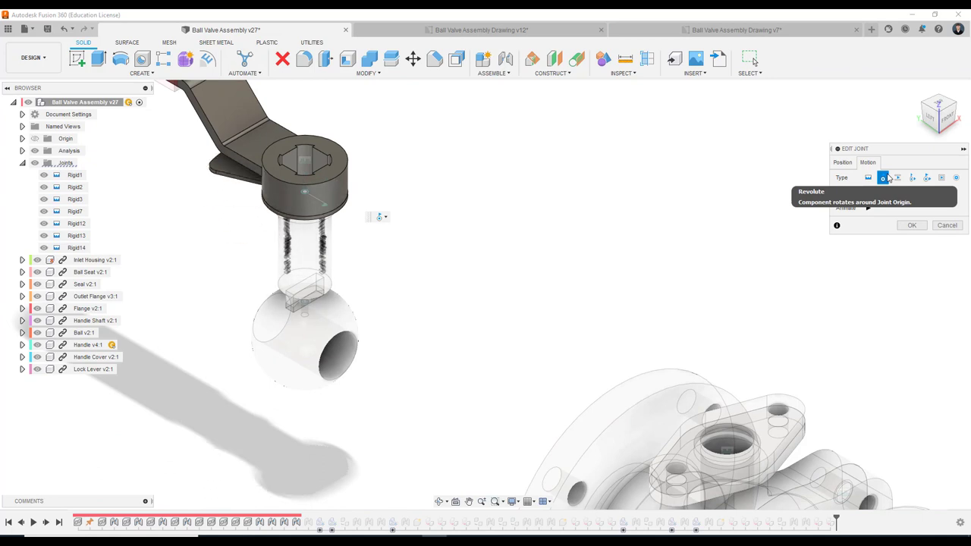
pyautogui.click(912, 225)
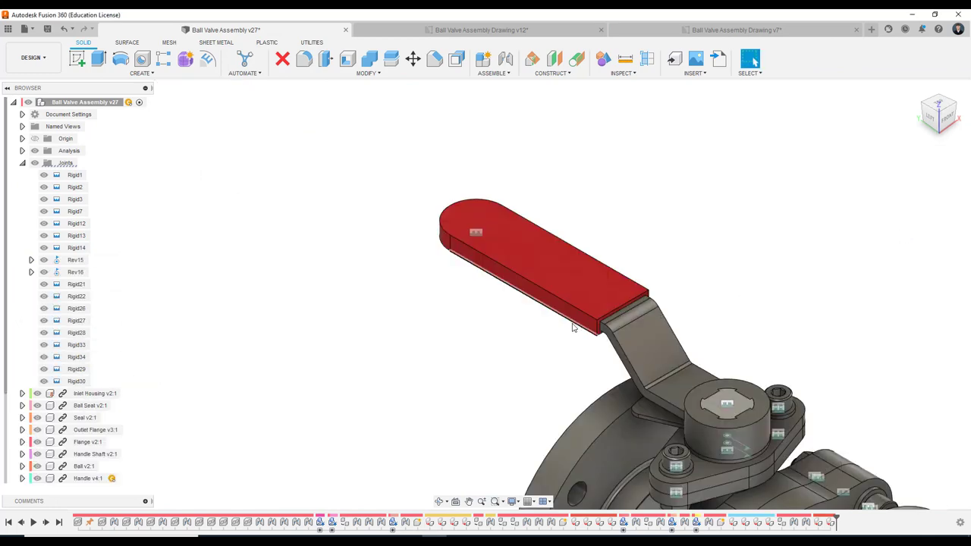
pyautogui.scroll(3, 639, 246)
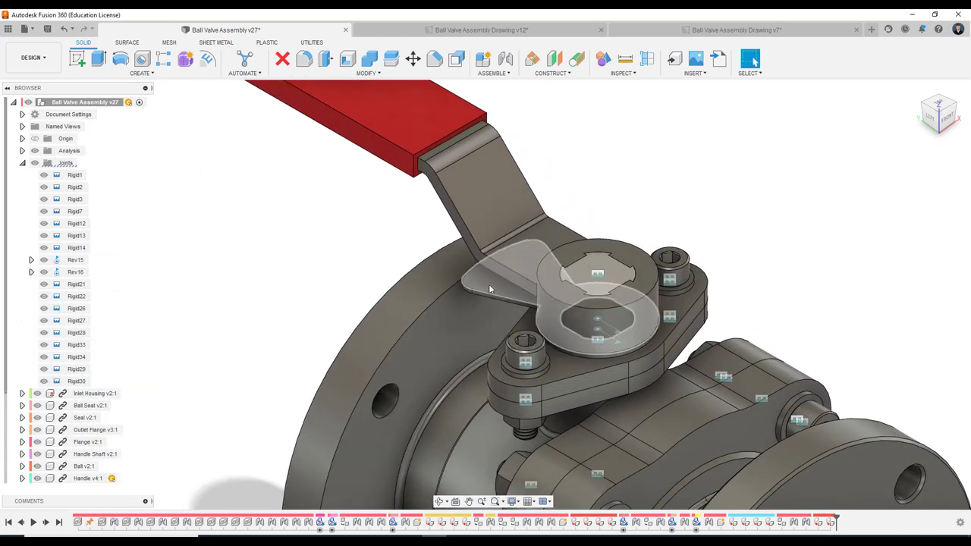
pyautogui.moveTo(687, 363)
pyautogui.mouseDown()
pyautogui.moveTo(531, 435)
pyautogui.moveTo(648, 399)
pyautogui.moveTo(503, 404)
pyautogui.mouseUp()
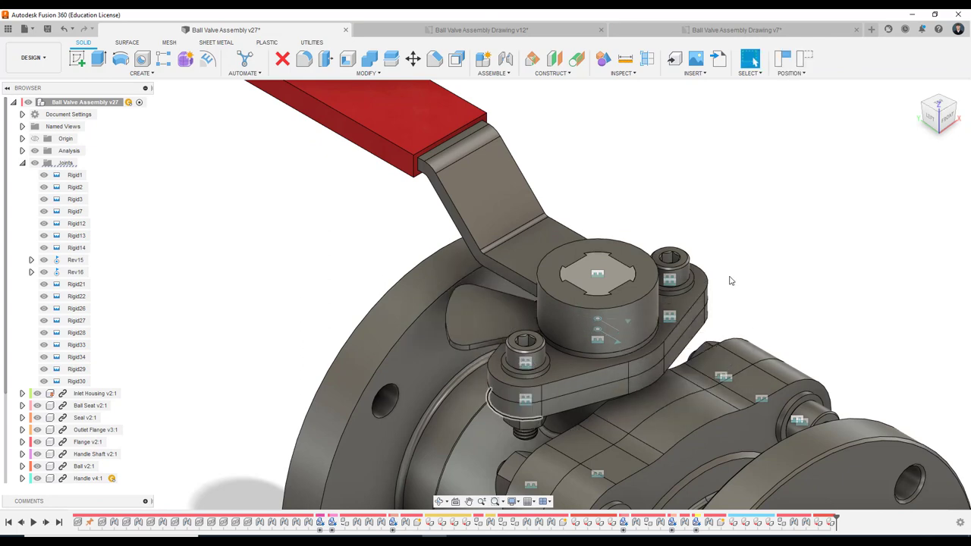
pyautogui.click(806, 68)
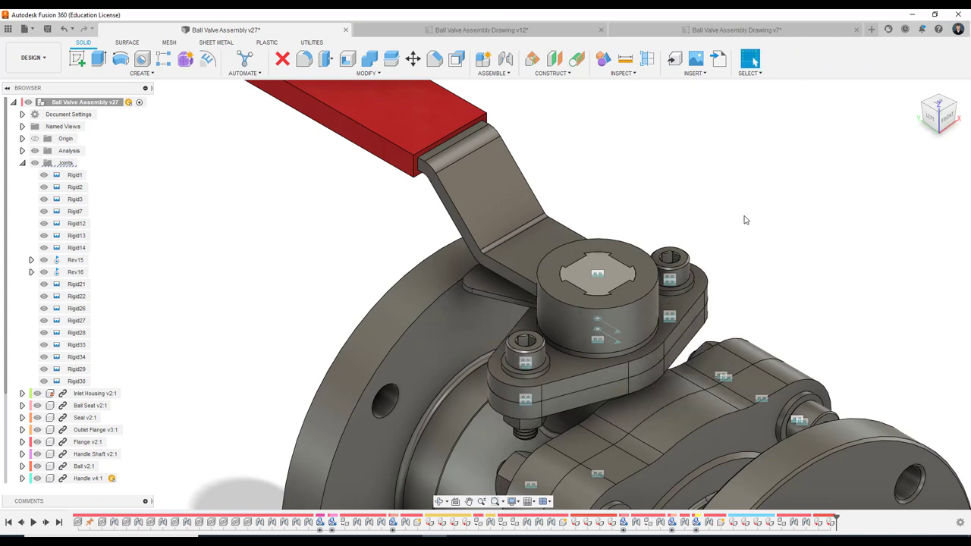
pyautogui.scroll(-2, 743, 217)
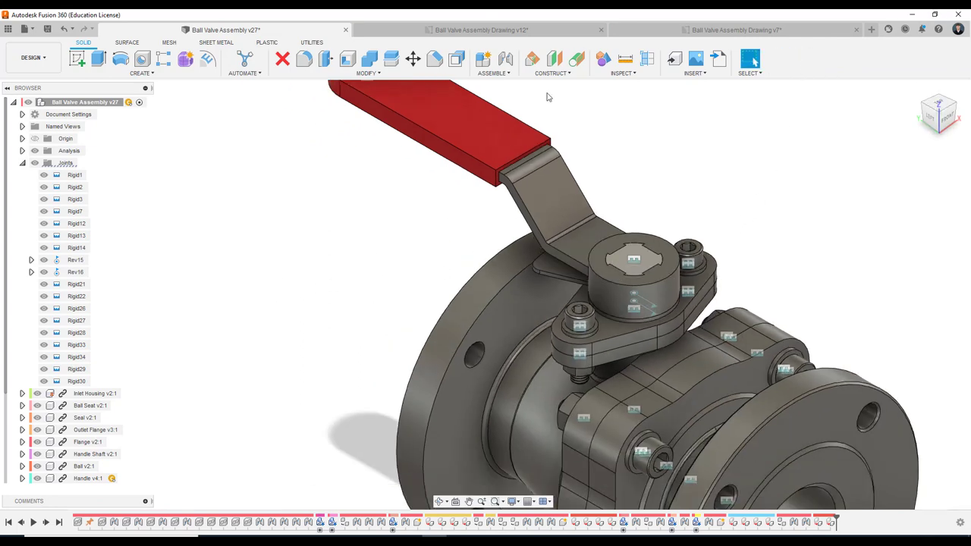
pyautogui.scroll(2, 554, 302)
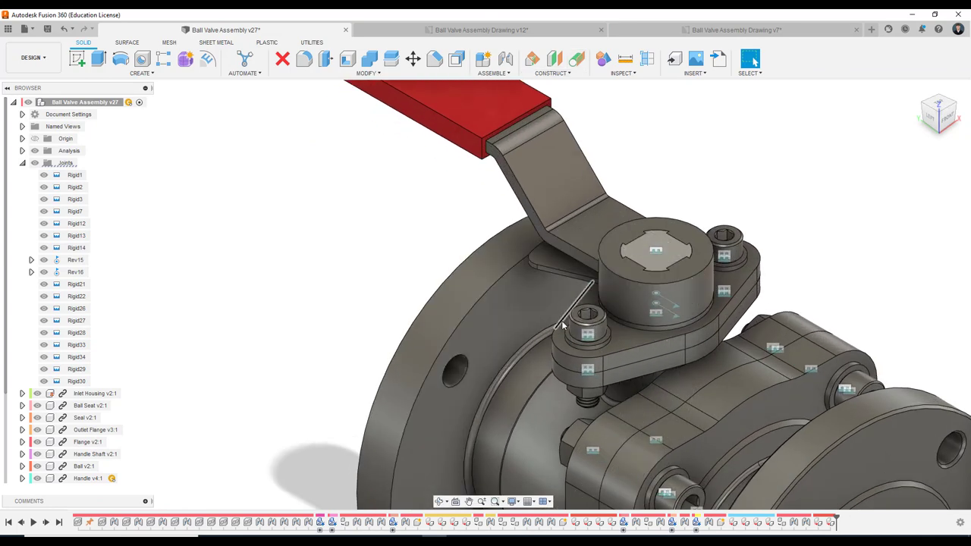
pyautogui.scroll(-1, 433, 245)
pyautogui.scroll(-1, 364, 220)
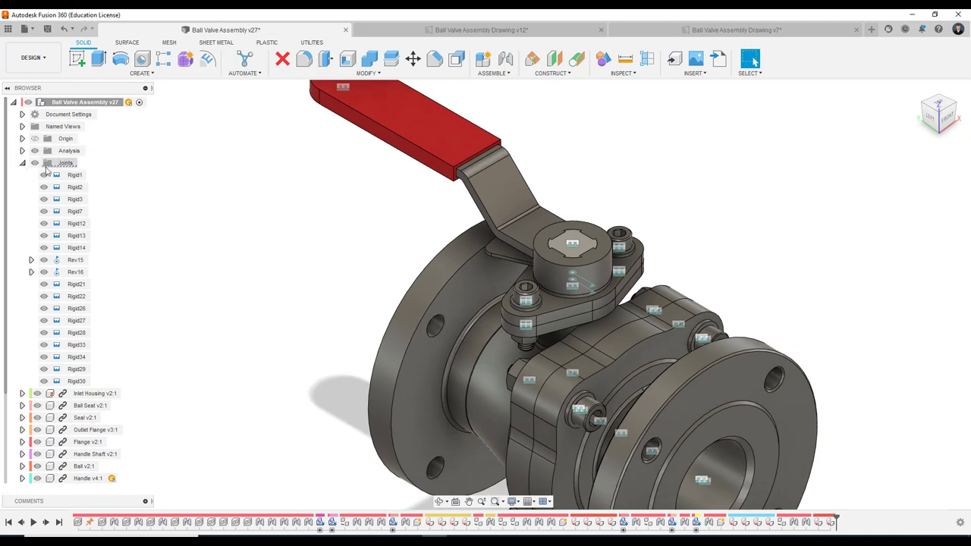
# Enable contact sets for the assembly.
pyautogui.click(22, 164)
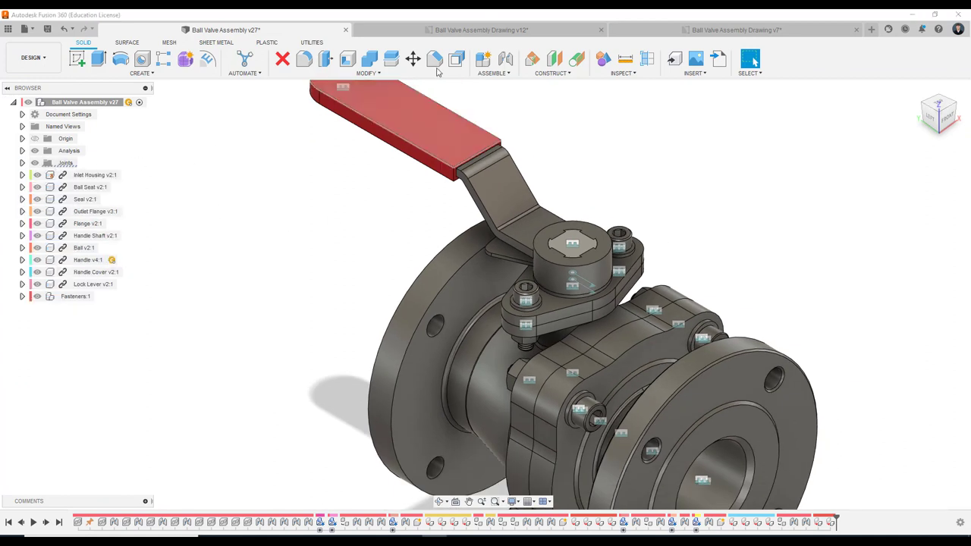
pyautogui.click(488, 74)
pyautogui.scroll(-2, 271, 202)
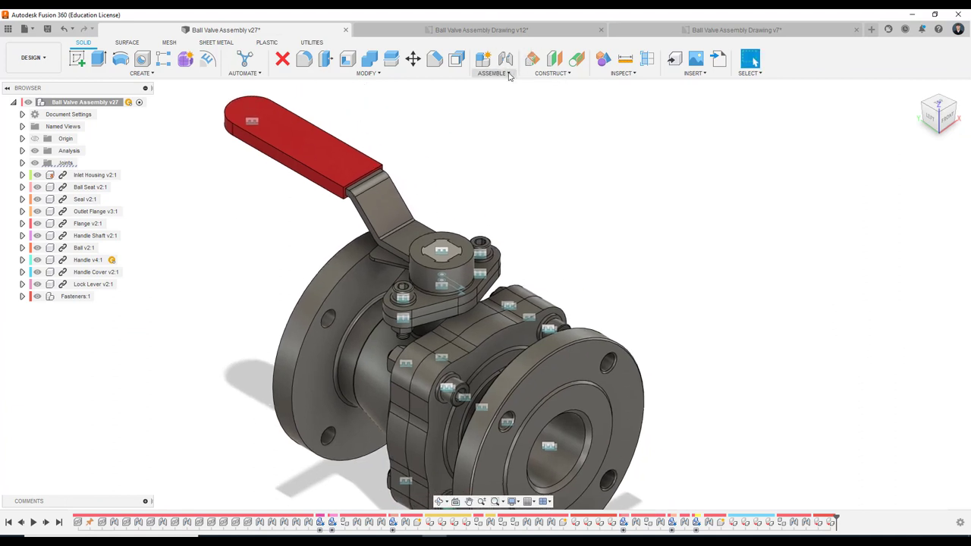
pyautogui.click(509, 75)
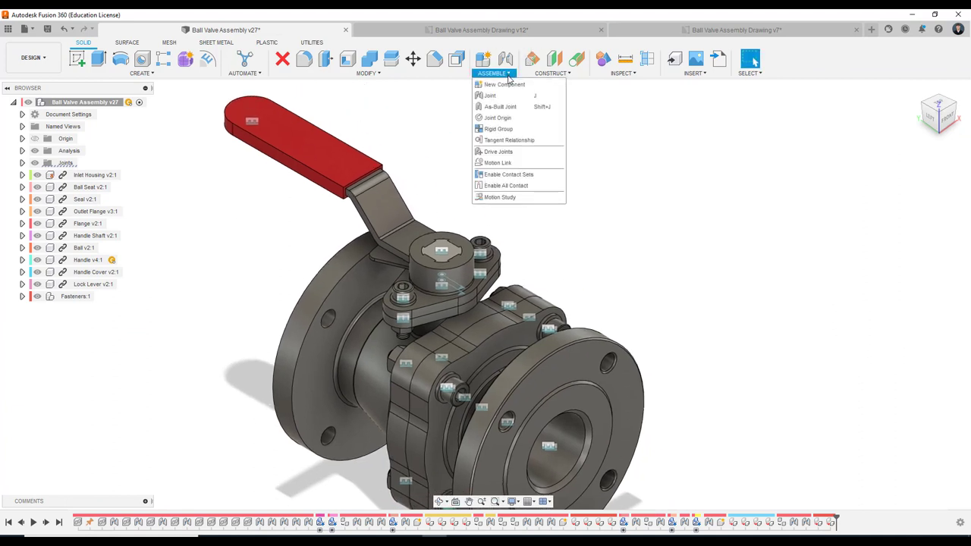
pyautogui.click(522, 176)
pyautogui.scroll(2, 170, 249)
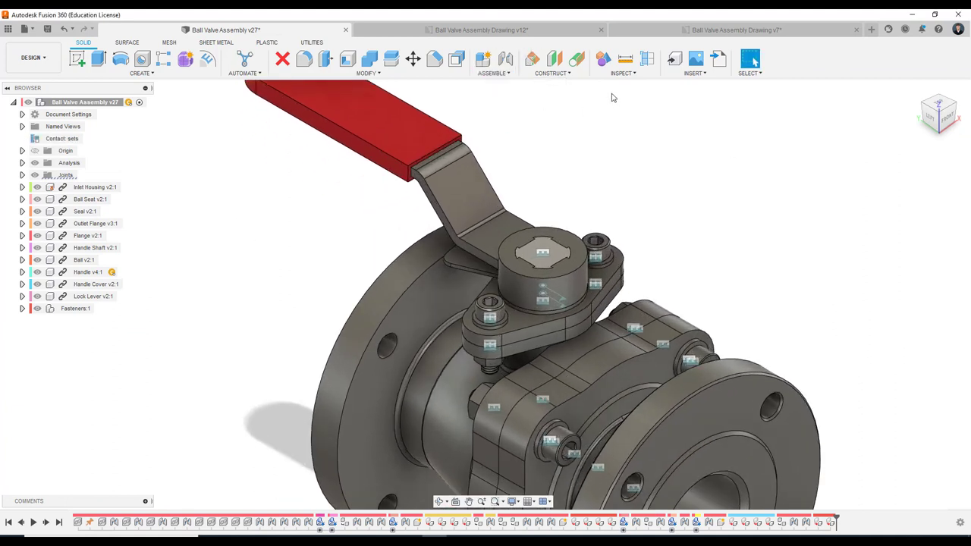
# Create a new contact set between the lock lever and the front-bolt washer.
pyautogui.click(505, 75)
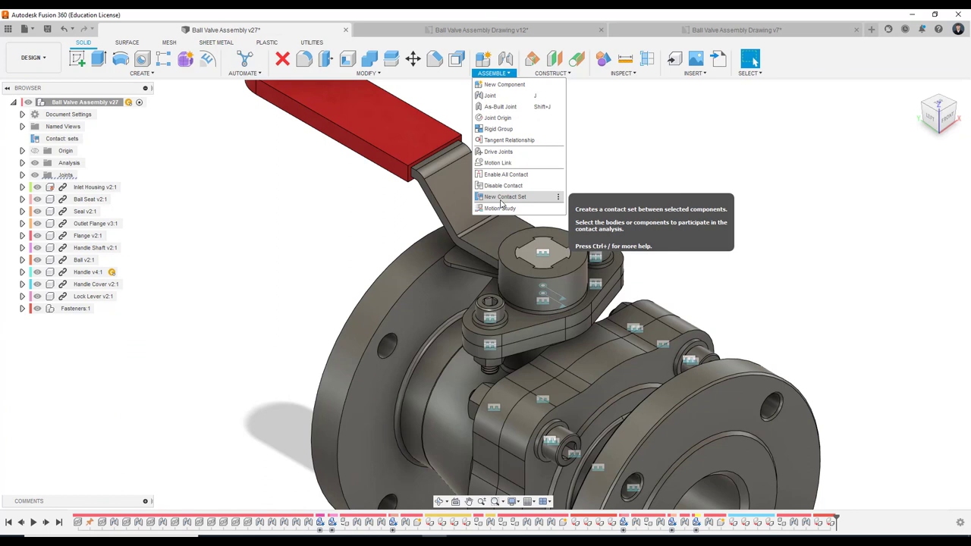
pyautogui.click(501, 199)
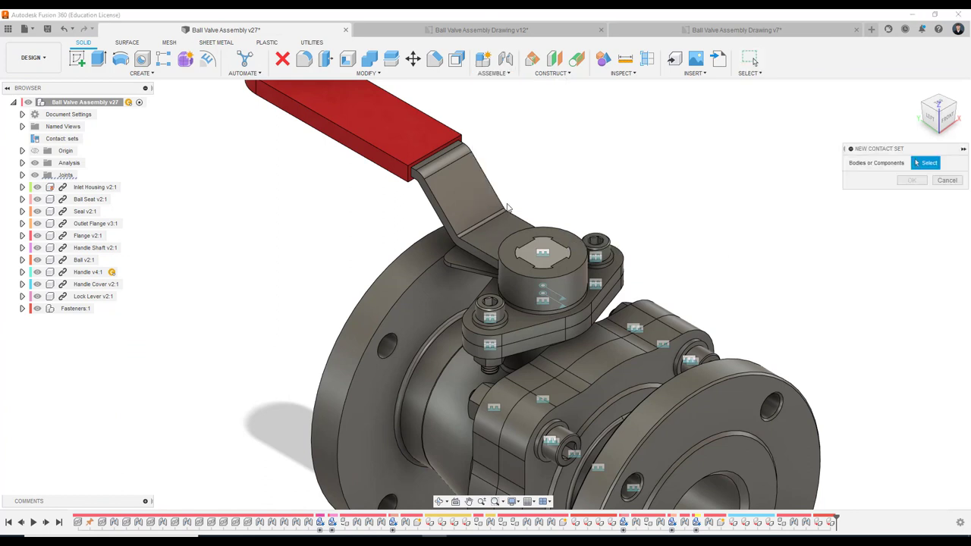
pyautogui.click(463, 263)
pyautogui.scroll(4, 471, 287)
pyautogui.click(503, 341)
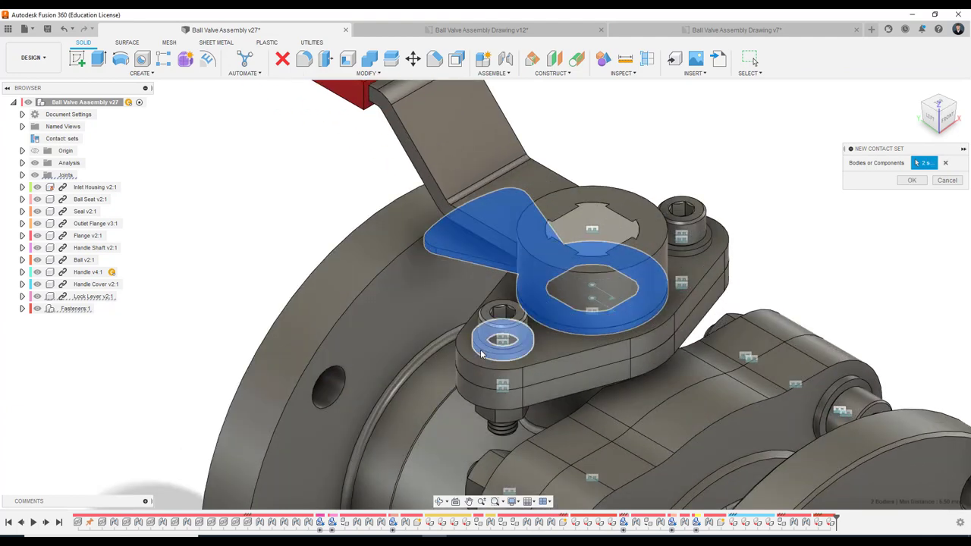
pyautogui.scroll(-2, 861, 246)
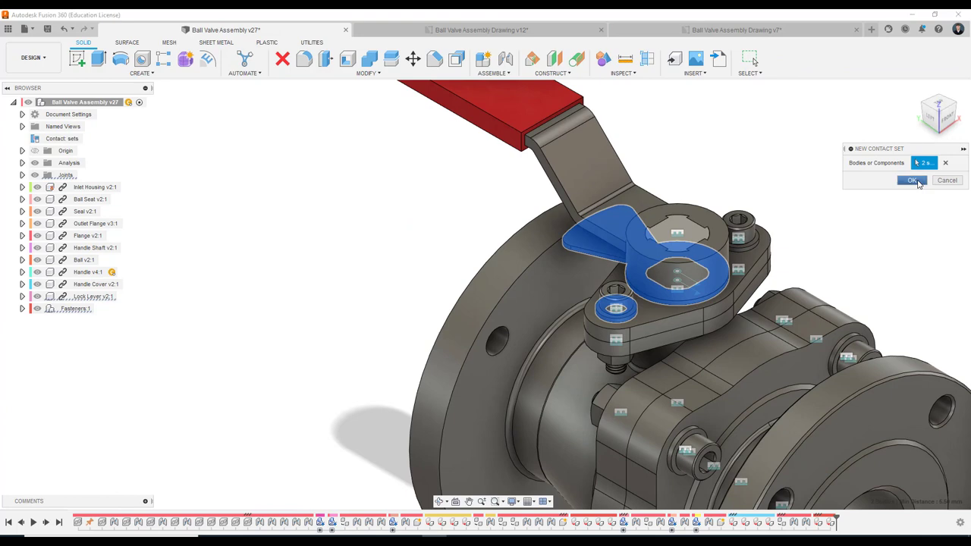
pyautogui.click(912, 180)
pyautogui.scroll(-2, 835, 184)
pyautogui.scroll(2, 679, 243)
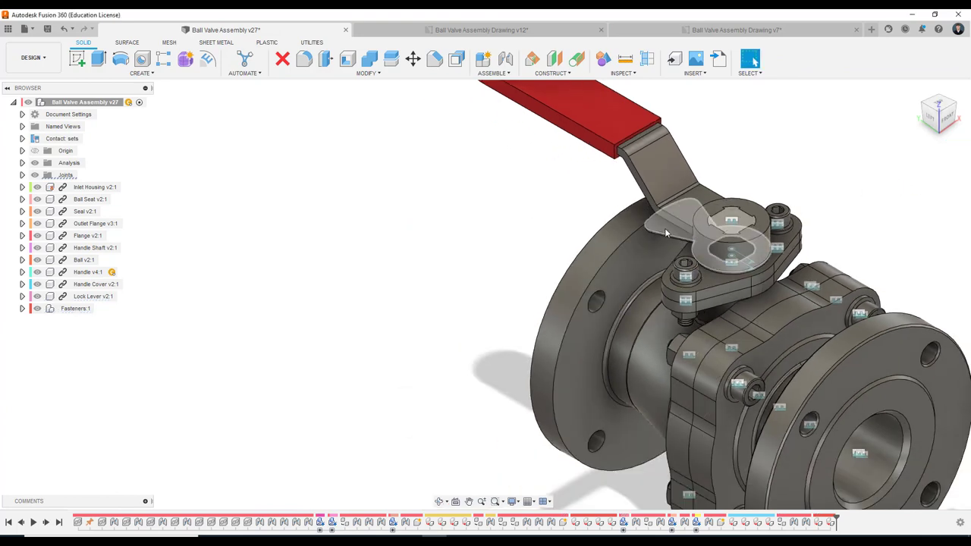
# Rotate the lock lever and red handle to test the contact stop and motion.
pyautogui.moveTo(665, 231)
pyautogui.mouseDown()
pyautogui.moveTo(657, 278)
pyautogui.moveTo(669, 323)
pyautogui.mouseUp()
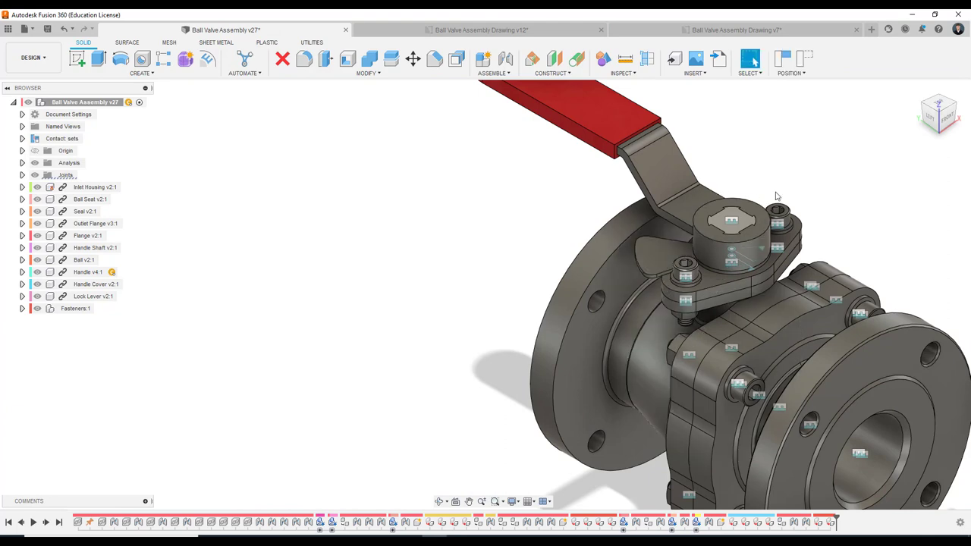
pyautogui.scroll(-3, 637, 246)
pyautogui.moveTo(623, 155); pyautogui.dragTo(626, 275)
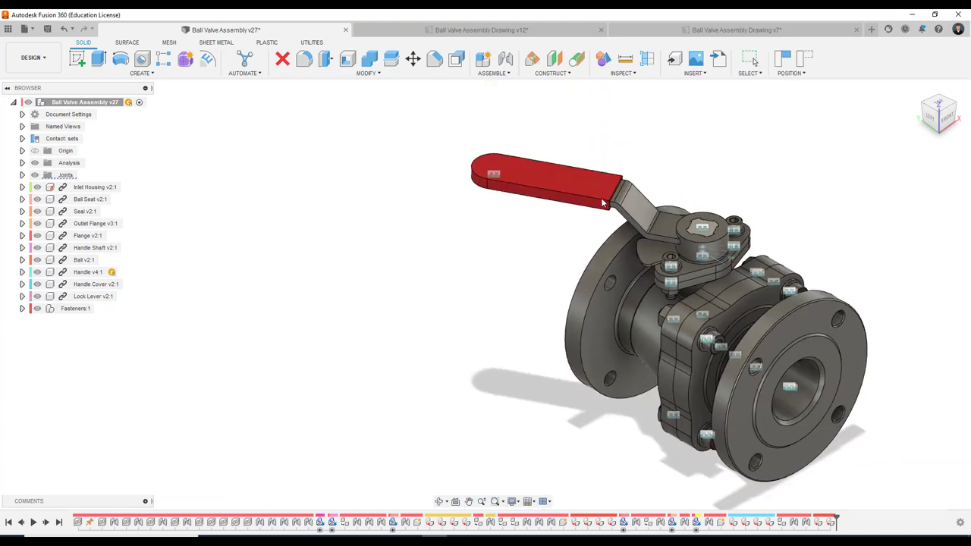
pyautogui.click(938, 112)
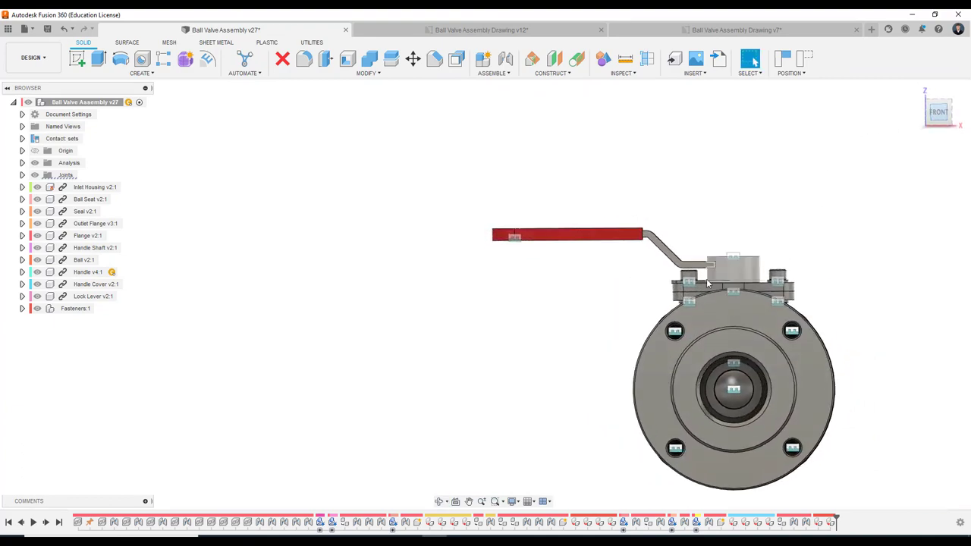
pyautogui.scroll(2, 703, 271)
pyautogui.scroll(2, 703, 272)
pyautogui.scroll(2, 703, 272)
pyautogui.moveTo(702, 271)
pyautogui.keyDown('shift'); pyautogui.mouseDown(button='middle')
pyautogui.moveTo(803, 290)
pyautogui.moveTo(531, 311)
pyautogui.moveTo(683, 228)
pyautogui.mouseUp(button='middle'); pyautogui.keyUp('shift')
pyautogui.scroll(-3, 522, 314)
pyautogui.scroll(-2, 491, 324)
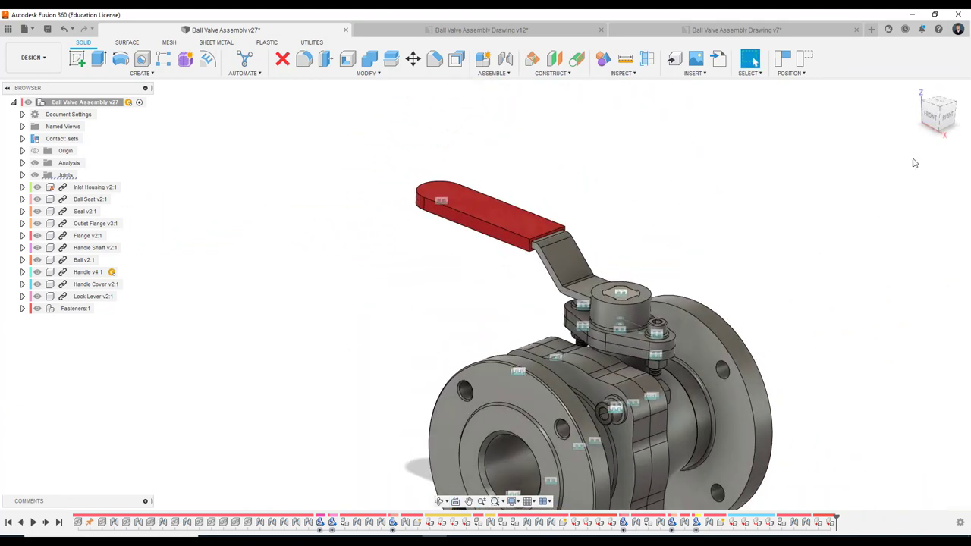
pyautogui.click(917, 91)
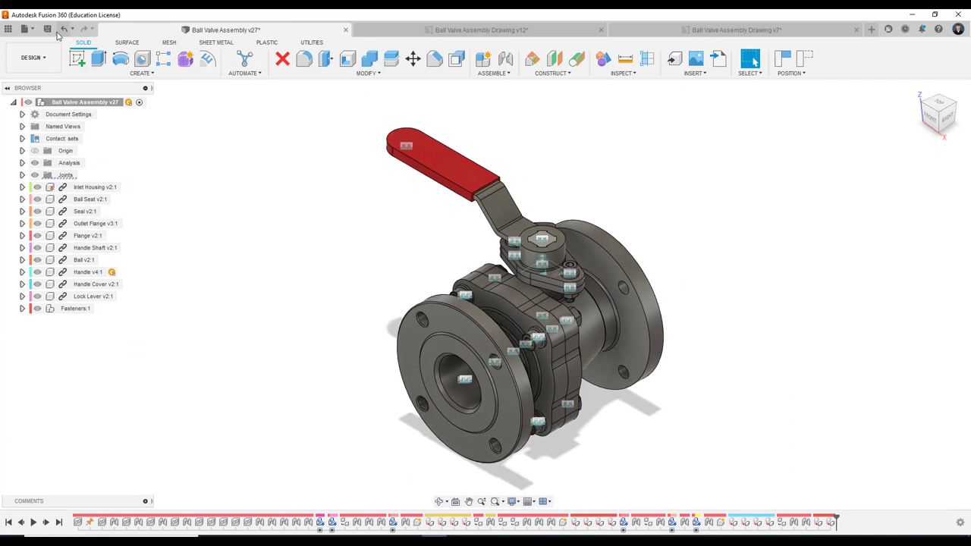
# Save the assembly as a new version.
pyautogui.click(47, 29)
pyautogui.click(473, 306)
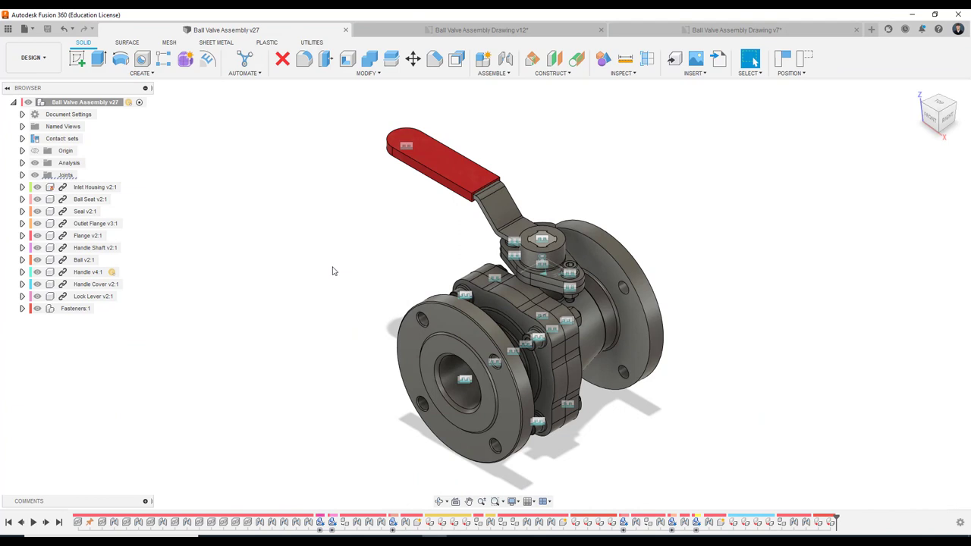
pyautogui.click(44, 58)
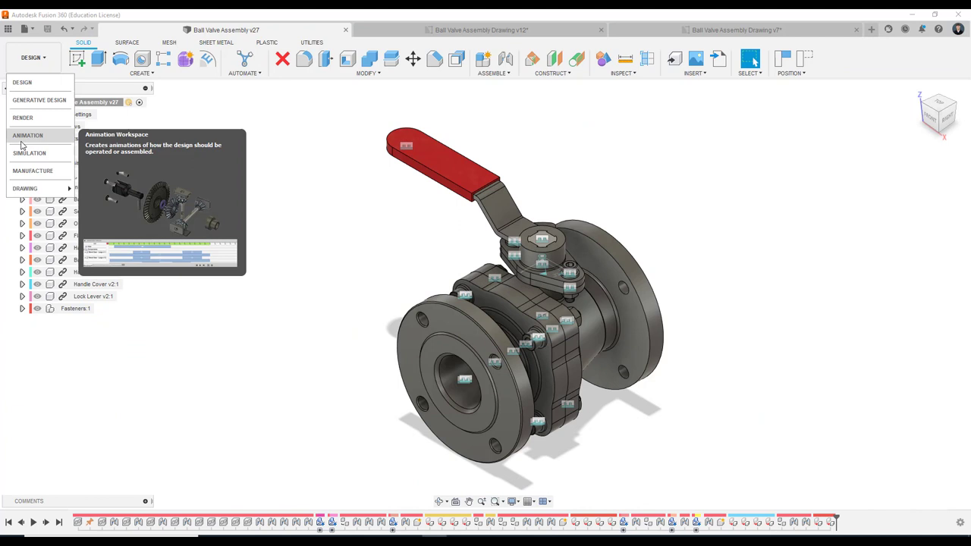
# Switch to Animation and back to Design, then revert the handle's temporary position.
pyautogui.click(22, 141)
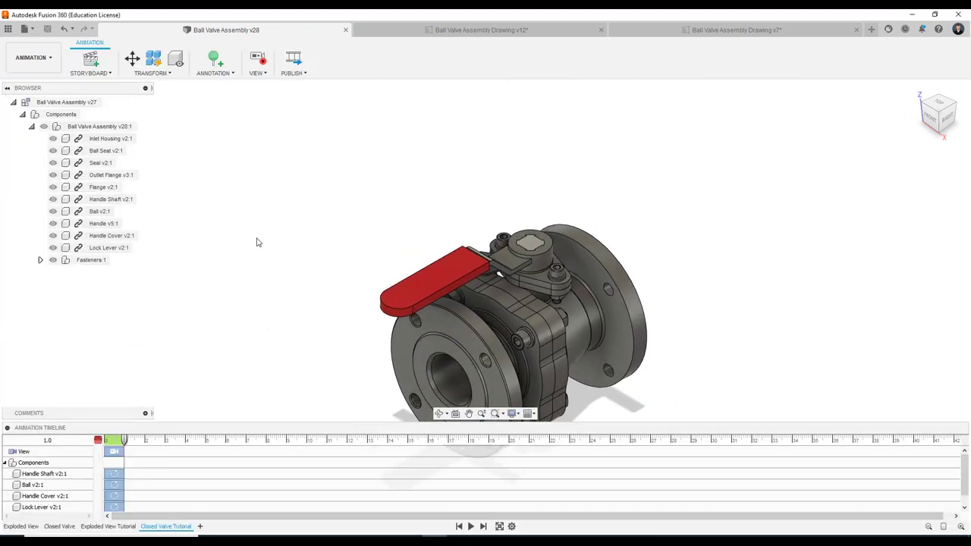
pyautogui.click(31, 57)
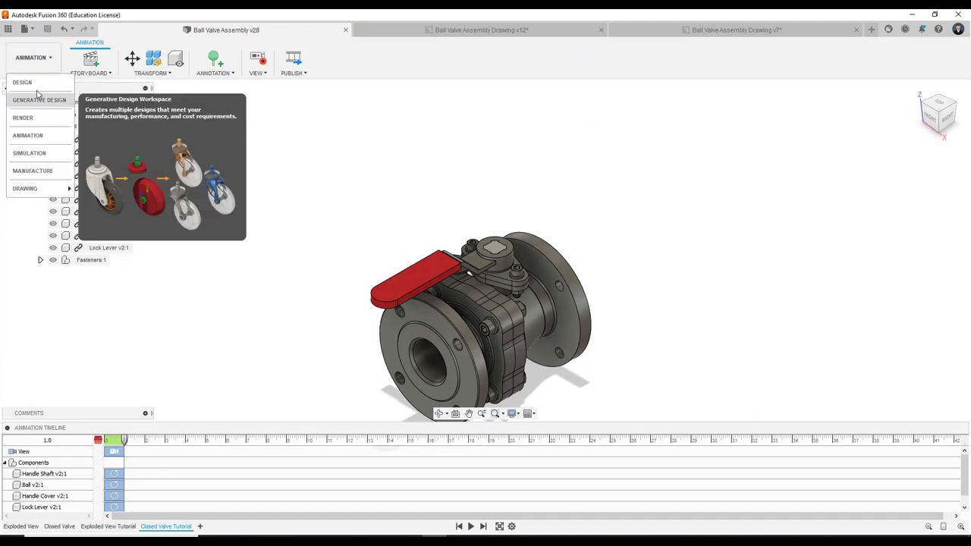
pyautogui.click(30, 80)
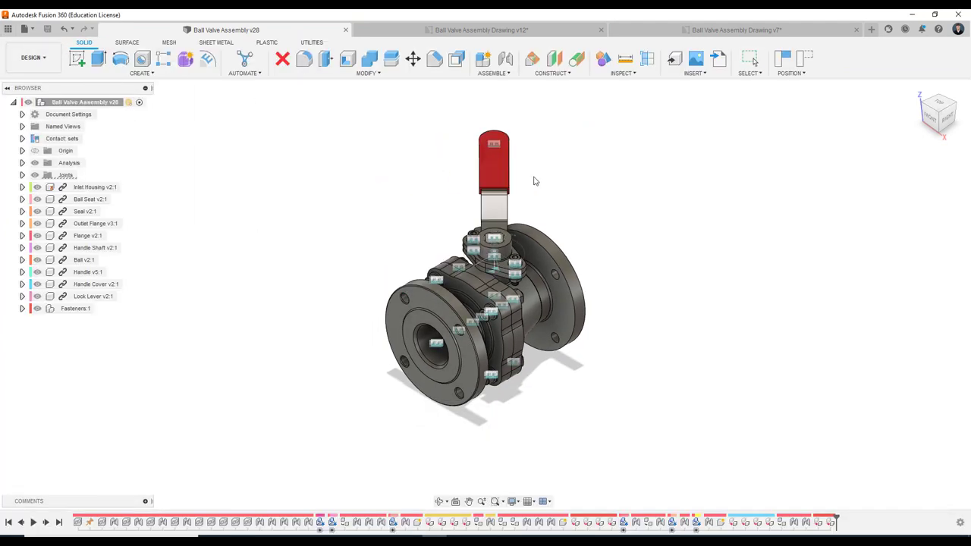
pyautogui.click(806, 59)
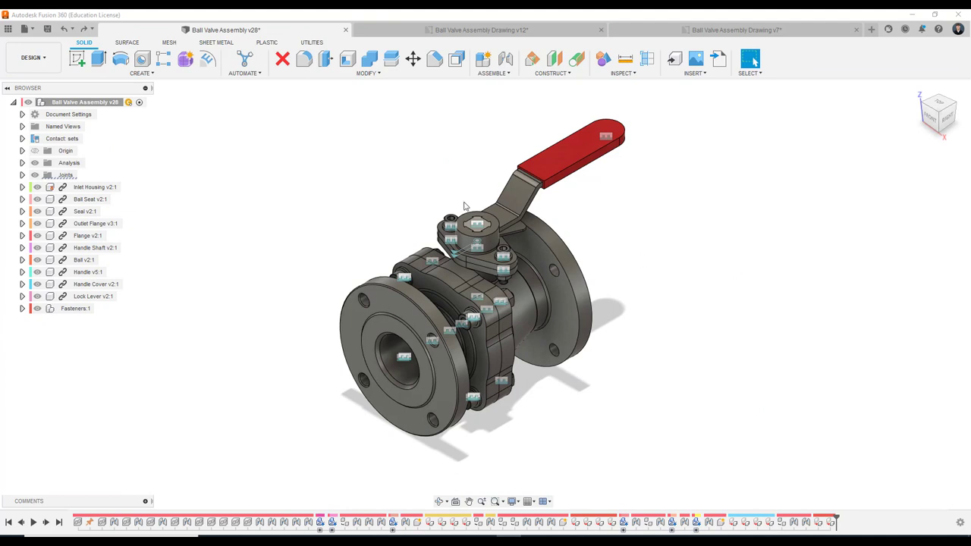
pyautogui.click(34, 61)
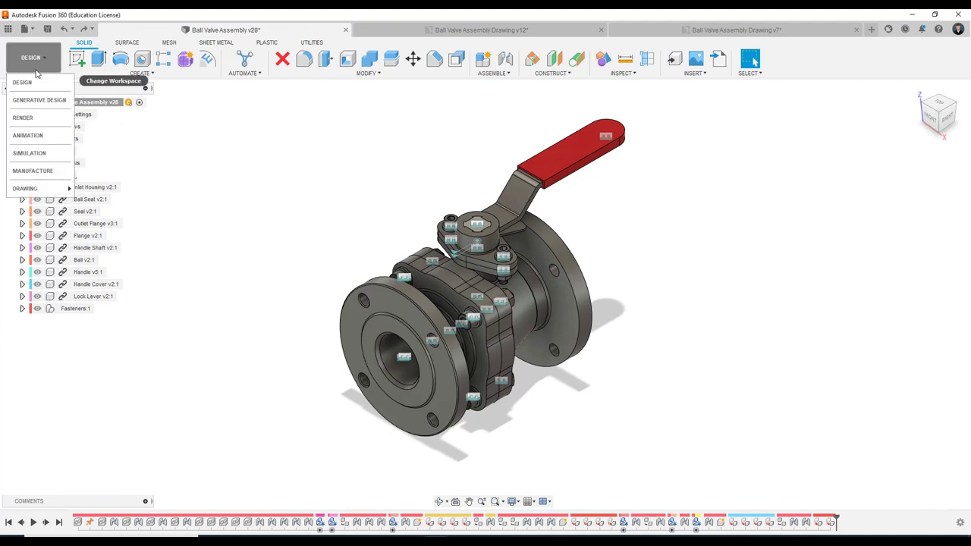
# In the Animation workspace, start a Transform Components on the Lock Lever.
pyautogui.click(36, 137)
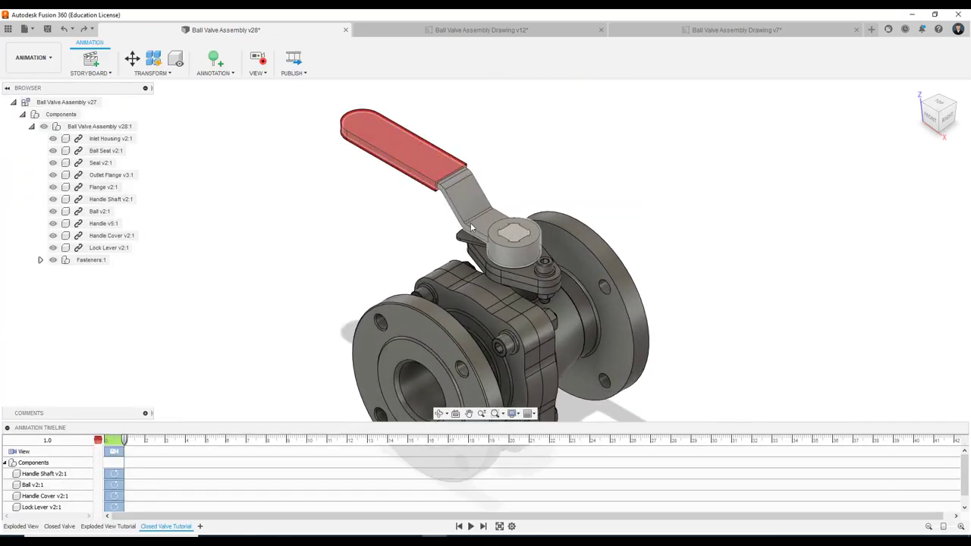
pyautogui.click(458, 238)
pyautogui.click(260, 270)
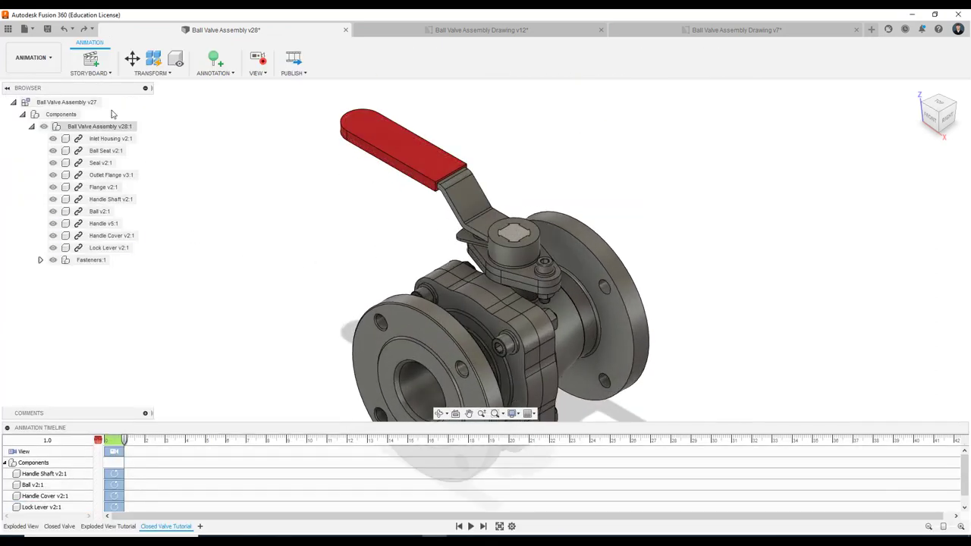
pyautogui.click(132, 59)
pyautogui.click(111, 247)
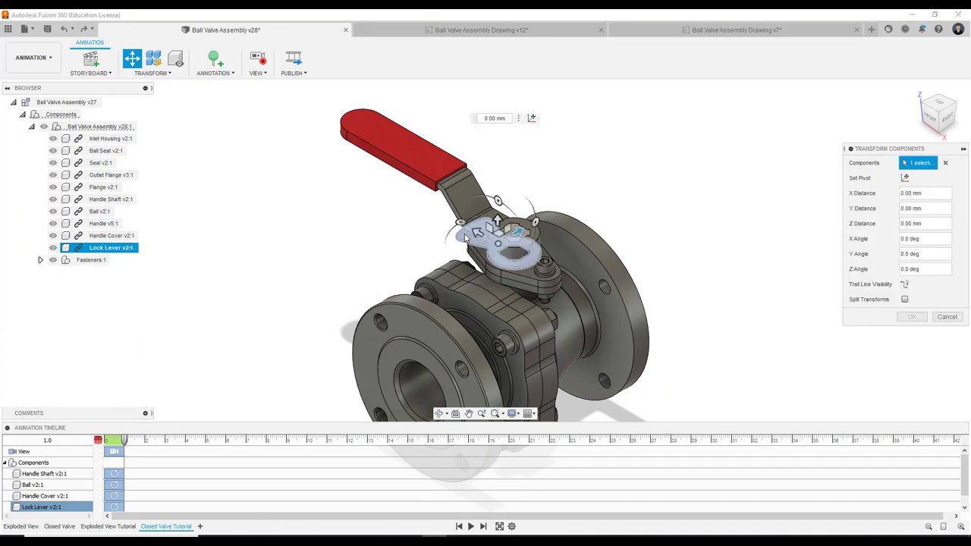
# Move the Lock Lever's rotation pivot to the handle shaft centre.
pyautogui.click(904, 177)
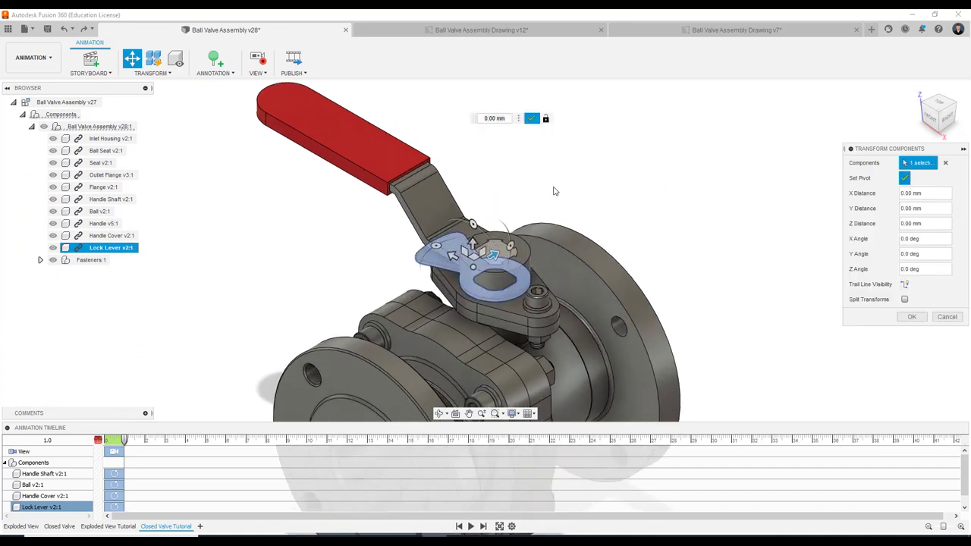
pyautogui.scroll(3, 553, 189)
pyautogui.scroll(3, 510, 272)
pyautogui.click(472, 279)
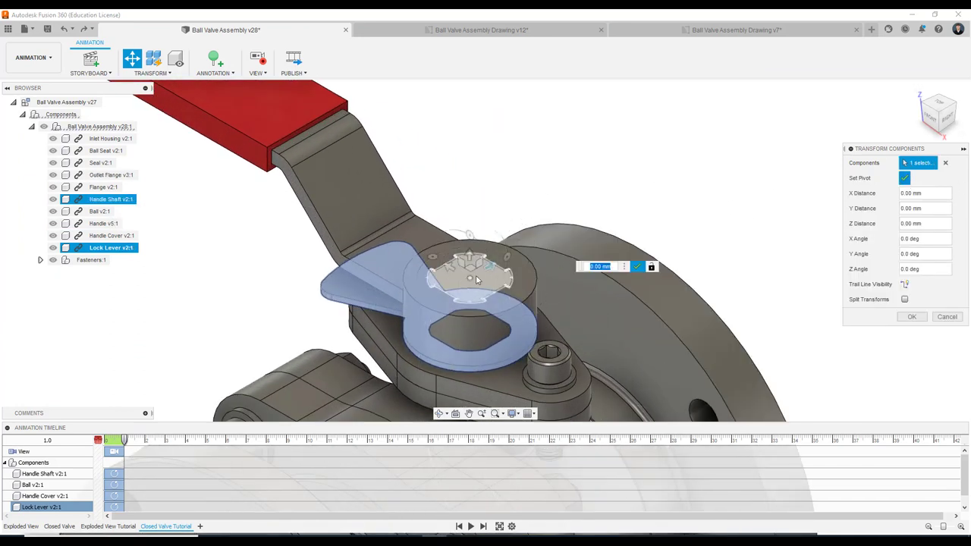
pyautogui.scroll(-2, 473, 279)
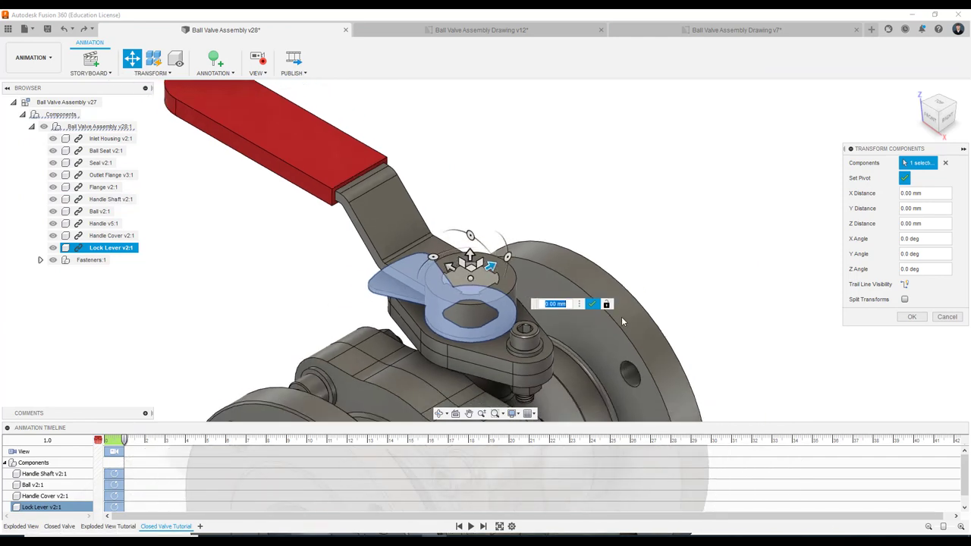
pyautogui.click(593, 305)
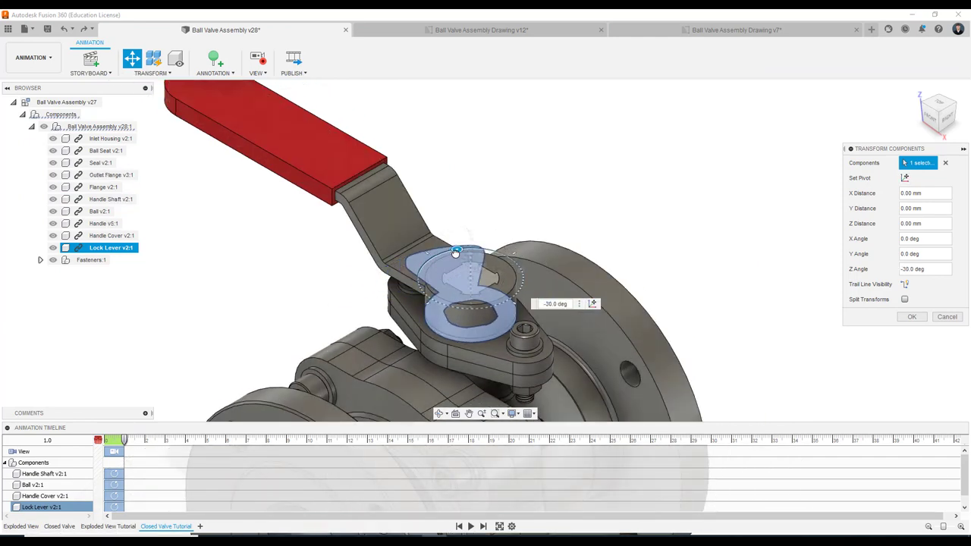
# Rotate the Lock Lever to -40 deg about Z and commit it.
pyautogui.moveTo(432, 257); pyautogui.dragTo(444, 300)
pyautogui.moveTo(479, 225)
pyautogui.keyDown('shift'); pyautogui.mouseDown(button='middle')
pyautogui.moveTo(481, 311)
pyautogui.moveTo(501, 303)
pyautogui.mouseUp(button='middle'); pyautogui.keyUp('shift')
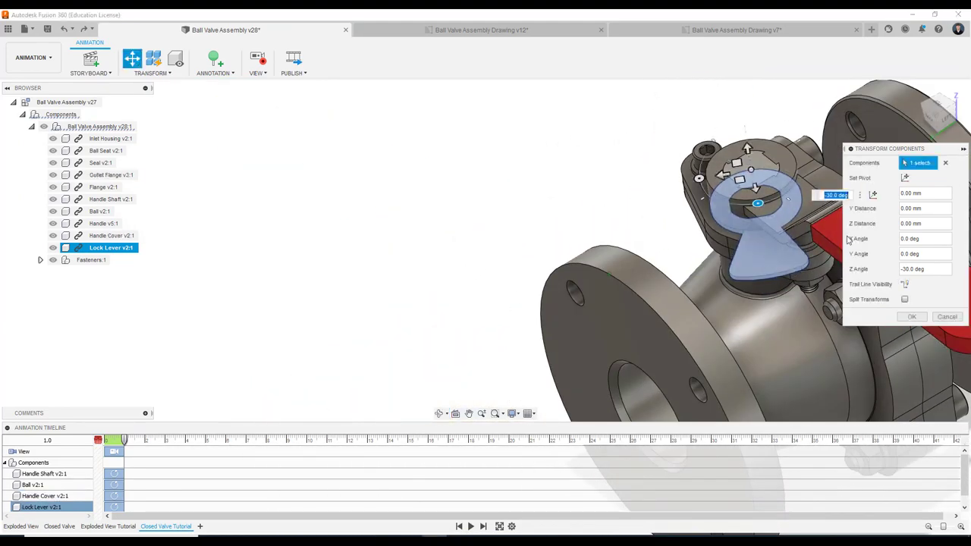
pyautogui.moveTo(761, 213); pyautogui.dragTo(750, 204)
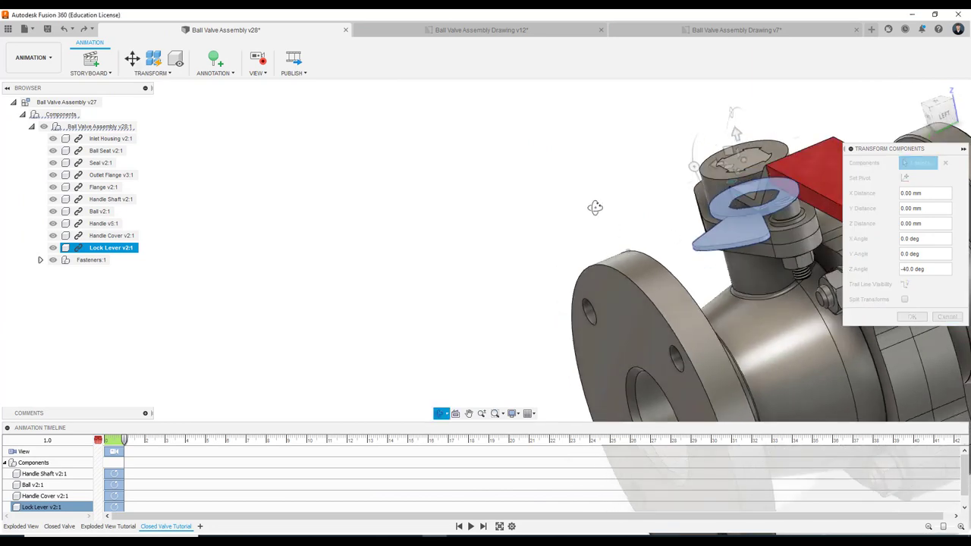
pyautogui.moveTo(750, 205)
pyautogui.keyDown('shift'); pyautogui.mouseDown(button='middle')
pyautogui.moveTo(639, 129)
pyautogui.moveTo(549, 211)
pyautogui.mouseUp(button='middle'); pyautogui.keyUp('shift')
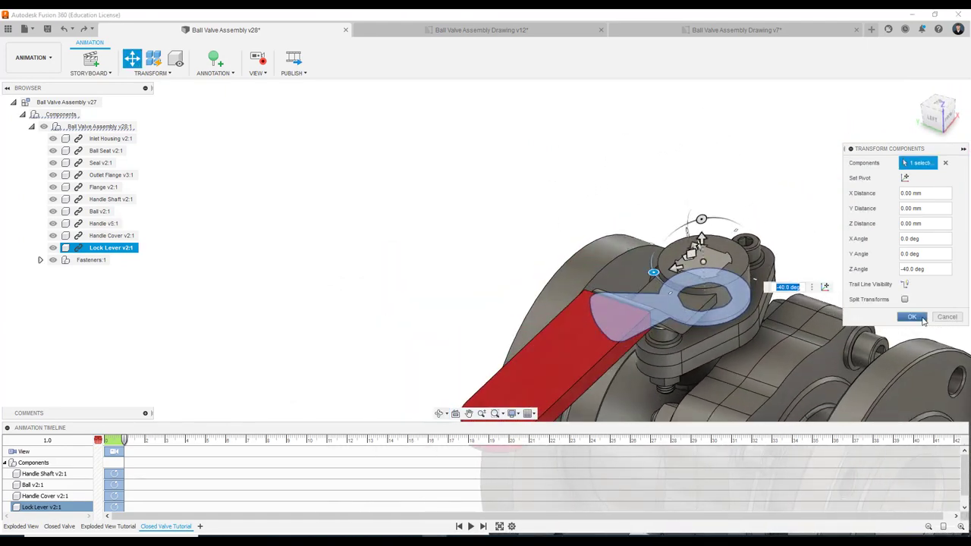
pyautogui.click(913, 318)
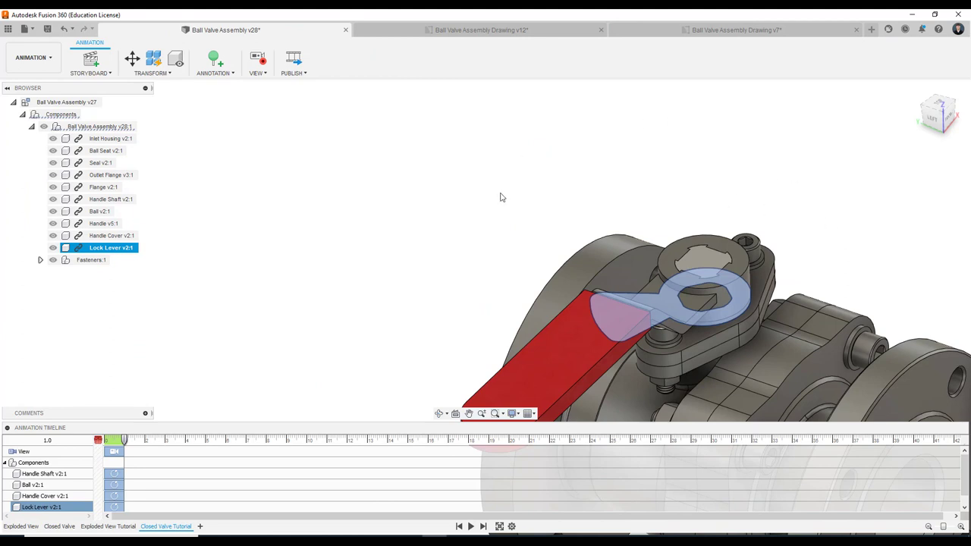
# Deselect the lever, return to the isometric view and the Design workspace, then test-swing the handle.
pyautogui.scroll(-2, 657, 190)
pyautogui.click(556, 180)
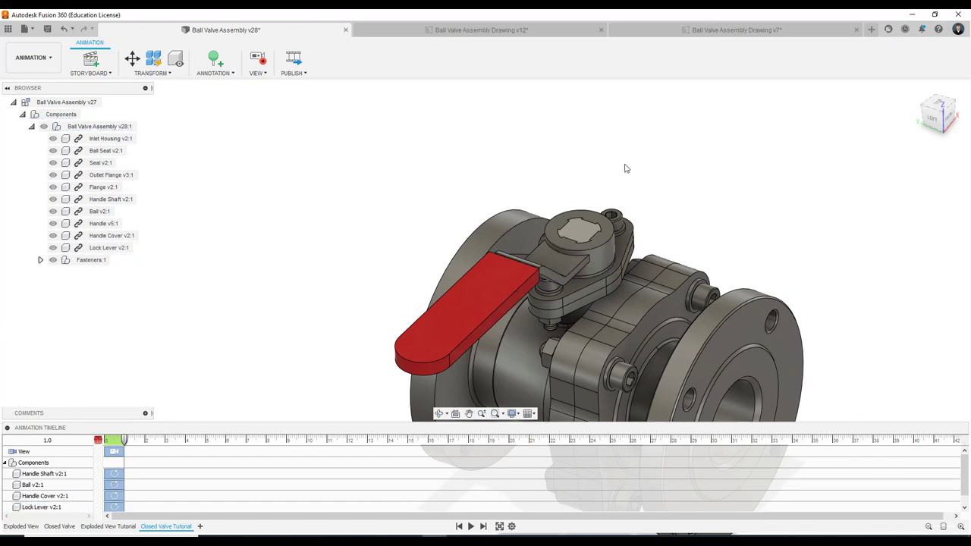
pyautogui.keyDown('shift'); pyautogui.moveTo(624, 167); pyautogui.dragTo(666, 146, button='middle'); pyautogui.keyUp('shift')
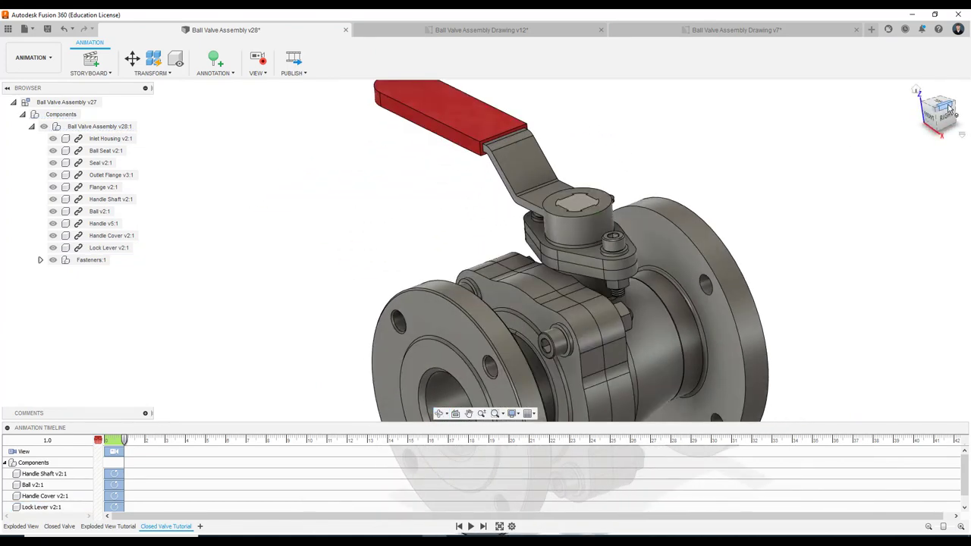
pyautogui.click(937, 112)
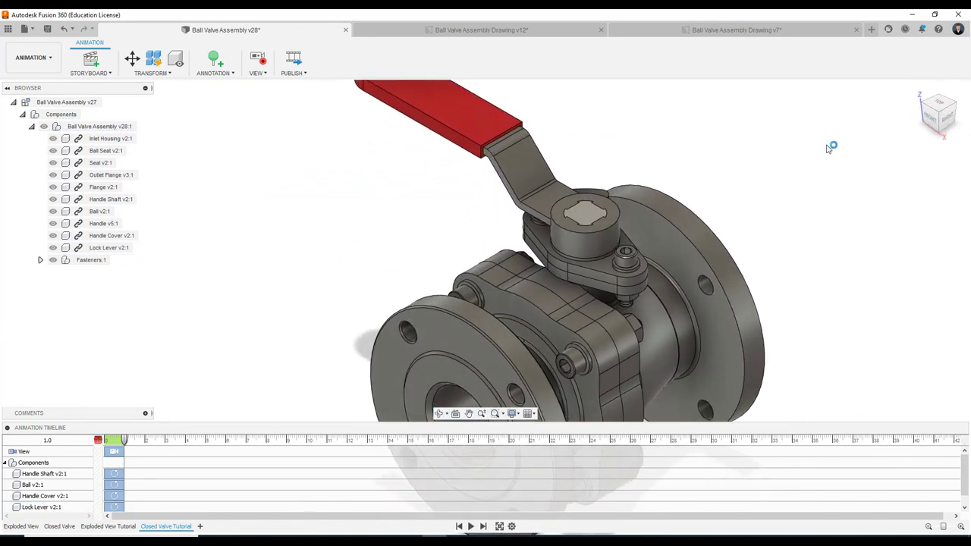
pyautogui.click(30, 57)
pyautogui.click(31, 80)
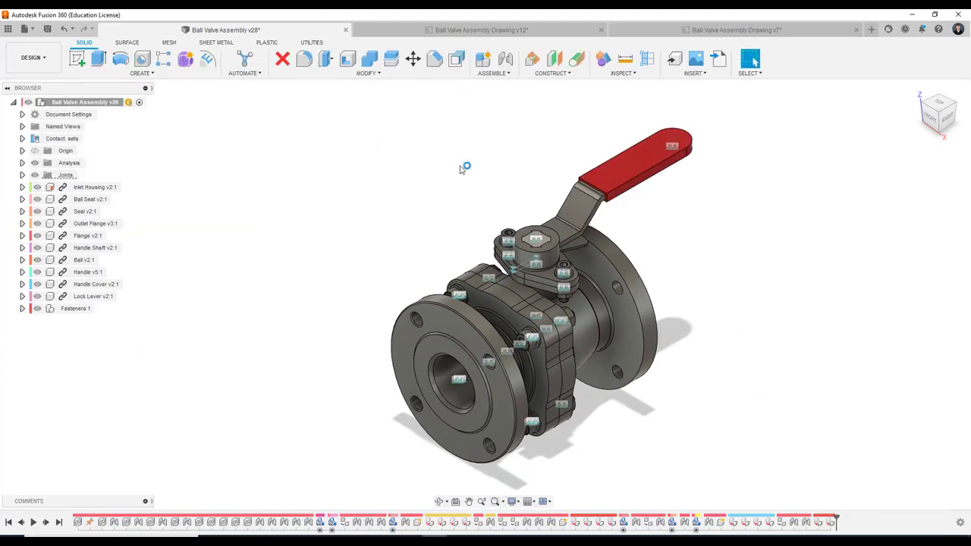
pyautogui.moveTo(535, 172)
pyautogui.mouseDown()
pyautogui.moveTo(452, 133)
pyautogui.moveTo(330, 152)
pyautogui.mouseUp()
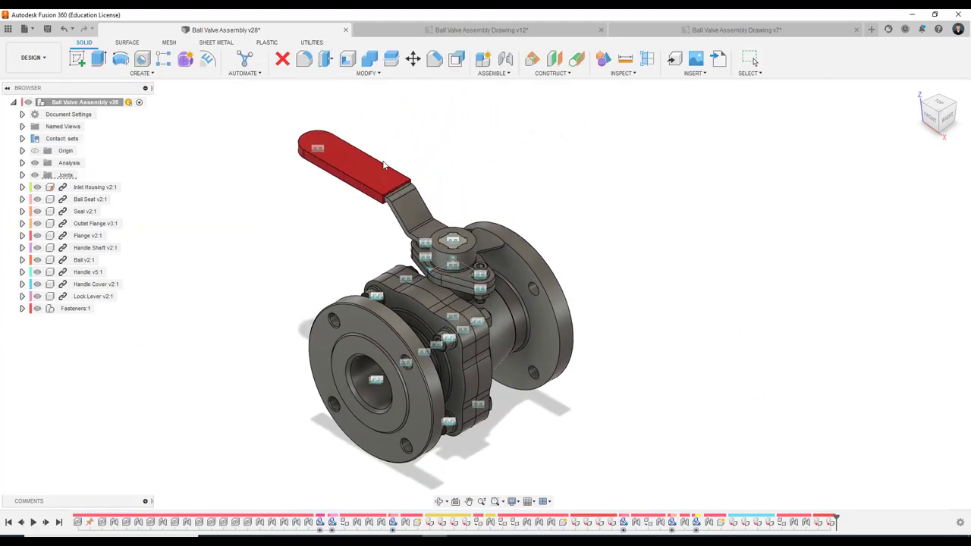
# Test-swing the handle, then revert it to its original position.
pyautogui.moveTo(326, 251)
pyautogui.keyDown('shift'); pyautogui.mouseDown(button='middle')
pyautogui.moveTo(291, 276)
pyautogui.moveTo(303, 261)
pyautogui.moveTo(306, 273)
pyautogui.moveTo(323, 263)
pyautogui.mouseUp(button='middle'); pyautogui.keyUp('shift')
pyautogui.press('F6')
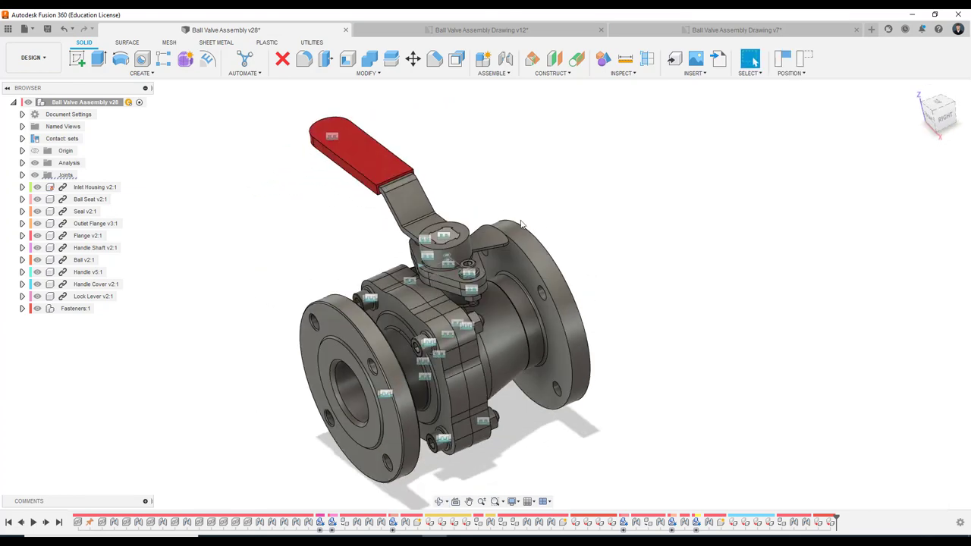
pyautogui.moveTo(266, 280)
pyautogui.keyDown('shift'); pyautogui.mouseDown(button='middle')
pyautogui.moveTo(402, 269)
pyautogui.moveTo(310, 282)
pyautogui.mouseUp(button='middle'); pyautogui.keyUp('shift')
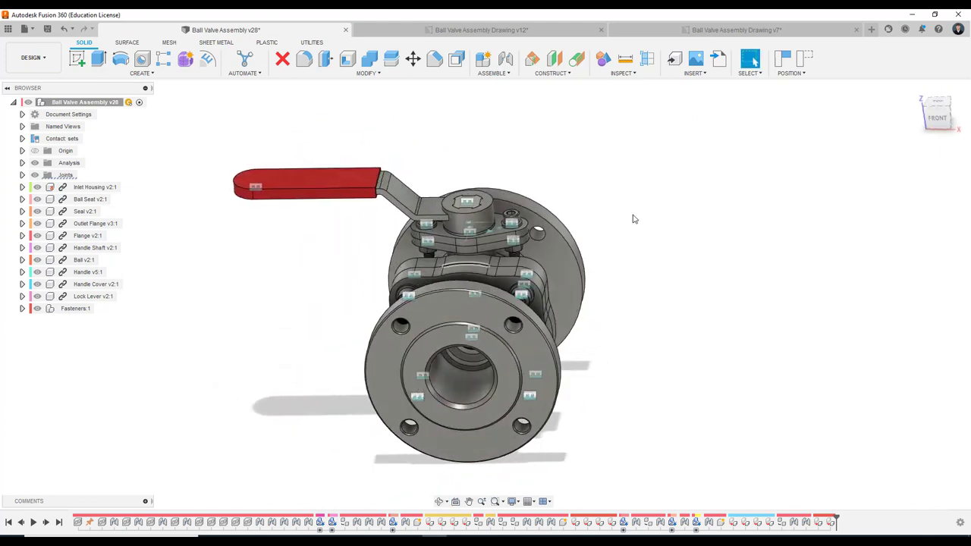
pyautogui.click(947, 110)
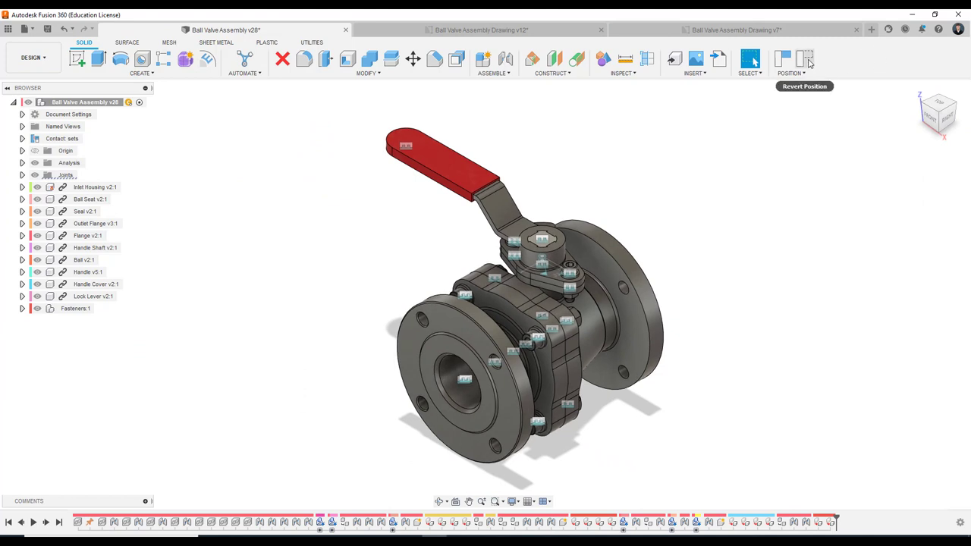
pyautogui.click(808, 61)
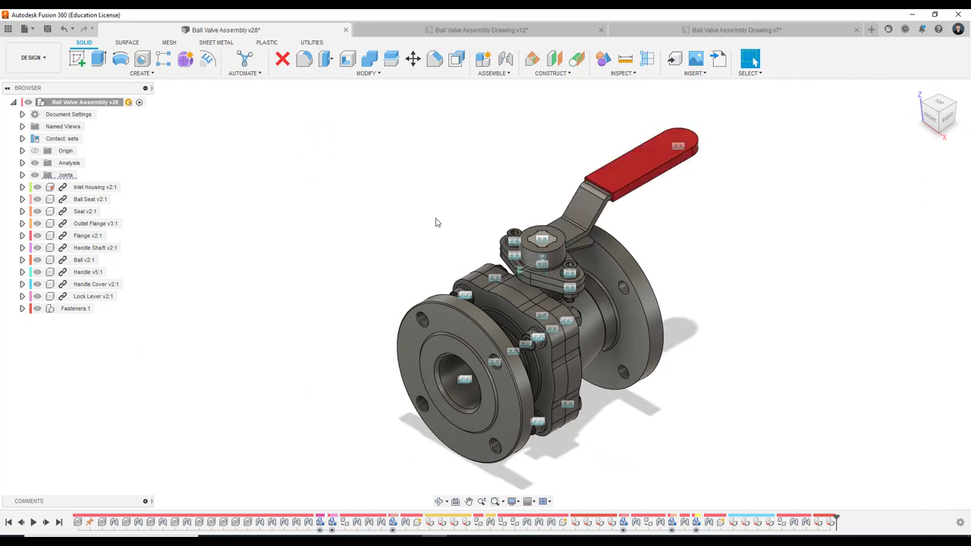
# Save the assembly as version v29 and bring up Ball Valve Assembly Drawing v7.
pyautogui.click(47, 29)
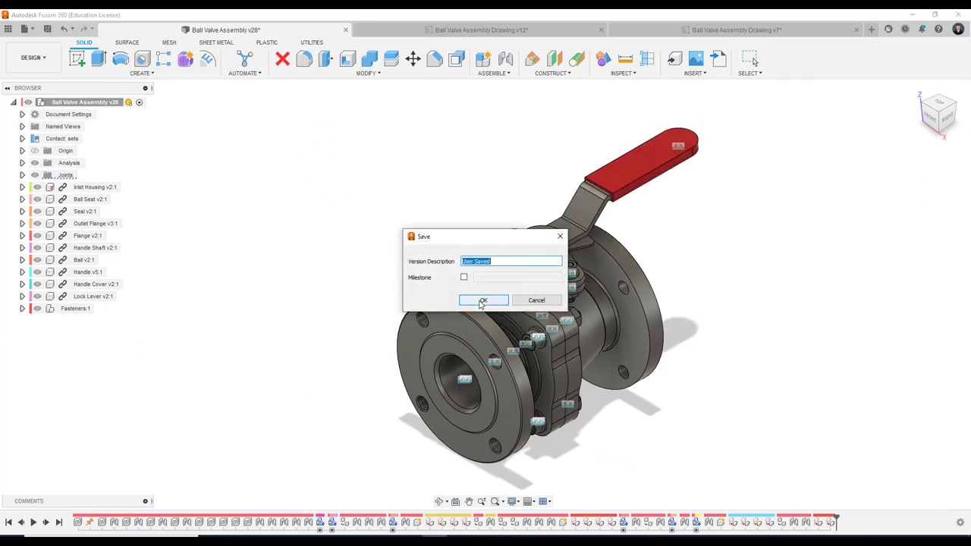
pyautogui.click(481, 301)
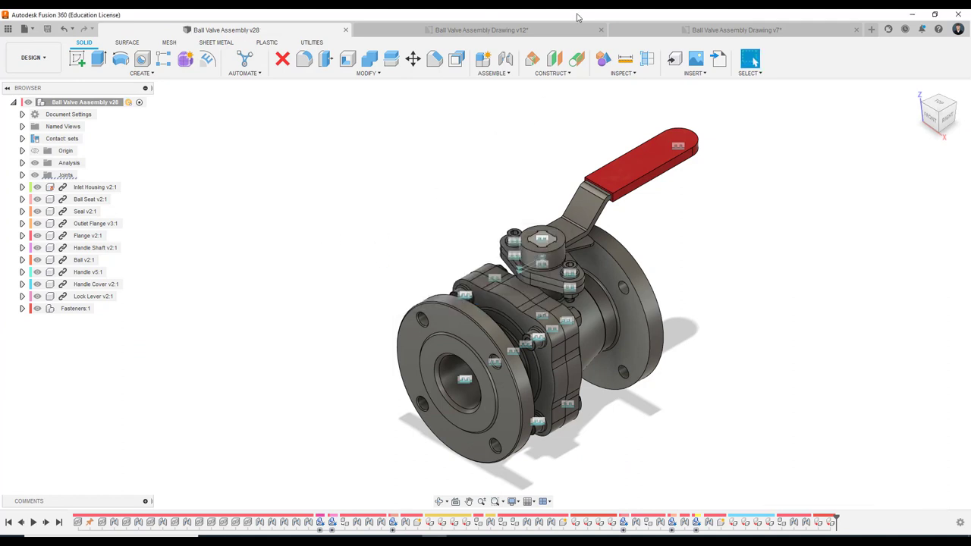
pyautogui.click(683, 31)
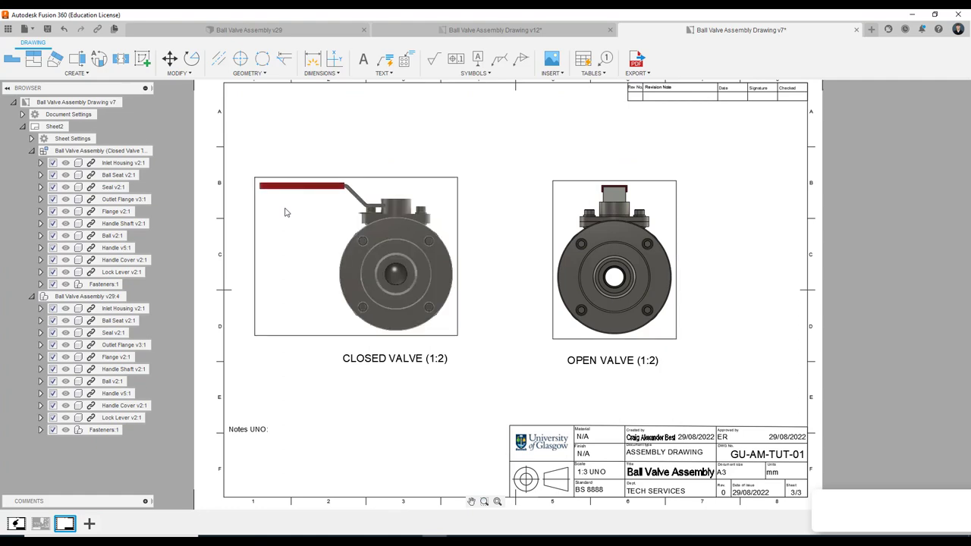
# Zoom out until the whole A3 sheet 3 with both valve views and title block shows.
pyautogui.scroll(1, 332, 207)
pyautogui.scroll(4, 333, 206)
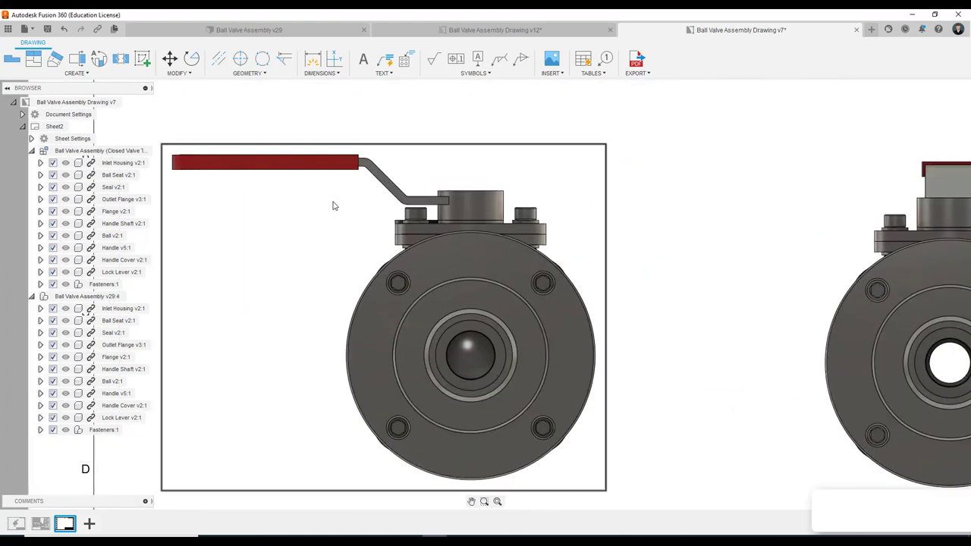
pyautogui.scroll(-2, 759, 278)
pyautogui.scroll(-2, 667, 232)
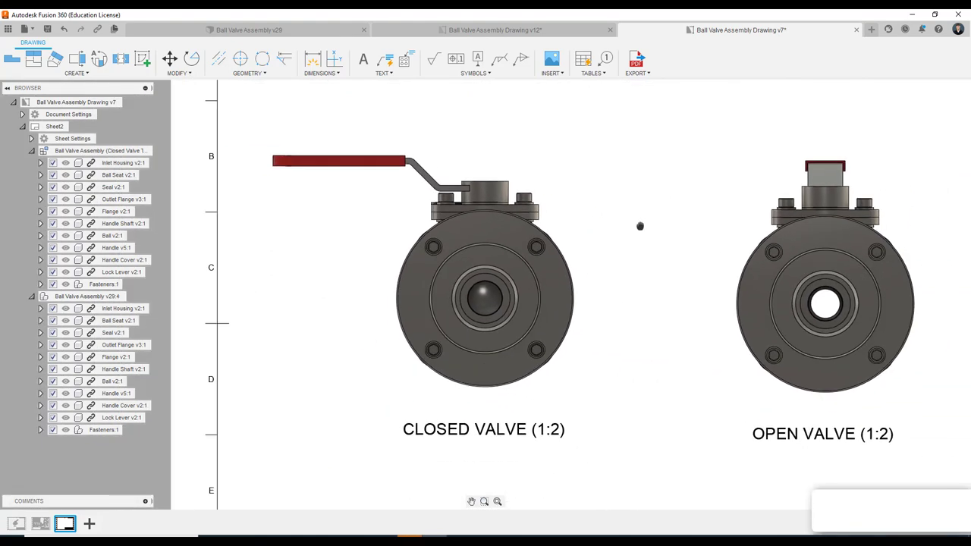
pyautogui.scroll(-1, 630, 224)
pyautogui.scroll(-1, 562, 216)
pyautogui.scroll(-1, 478, 214)
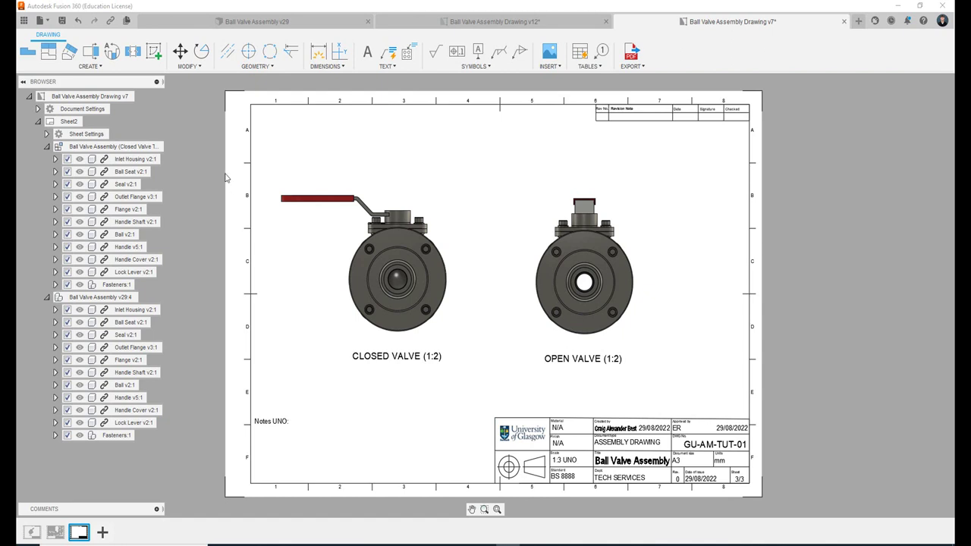
# Save the drawing as v8 with the milestone 'First Draft Submission'.
pyautogui.click(63, 21)
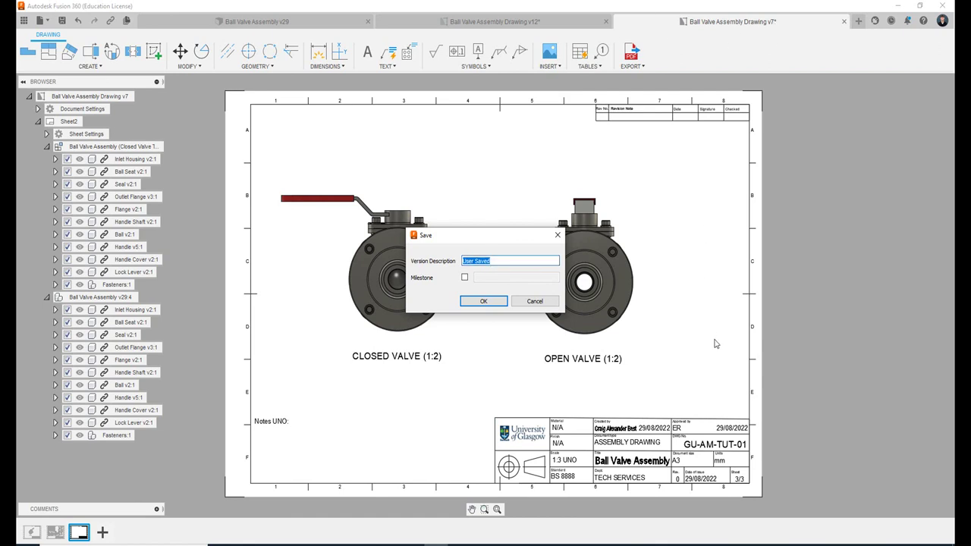
pyautogui.click(464, 279)
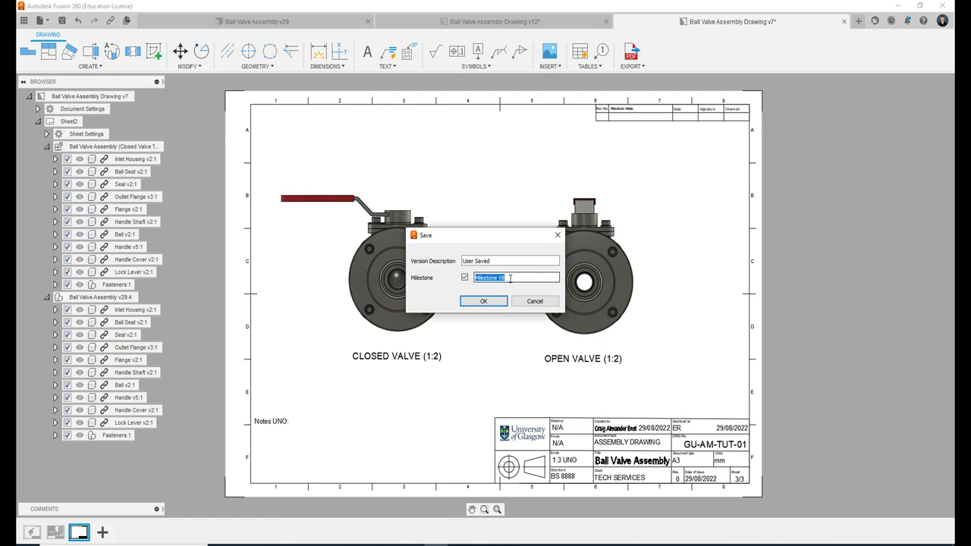
pyautogui.write('First Dra')
pyautogui.write('ft Submi')
pyautogui.write('ssion')
pyautogui.click(495, 305)
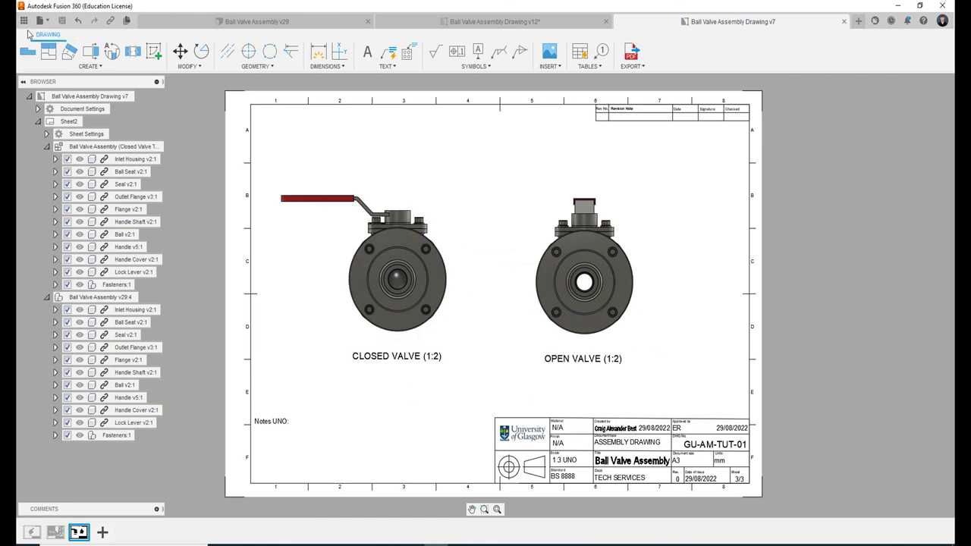
pyautogui.click(25, 21)
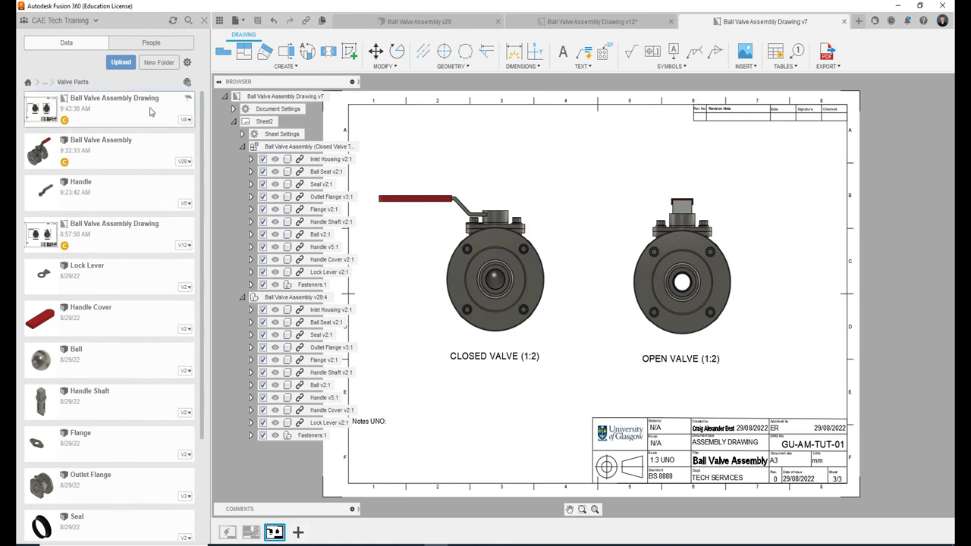
pyautogui.click(187, 121)
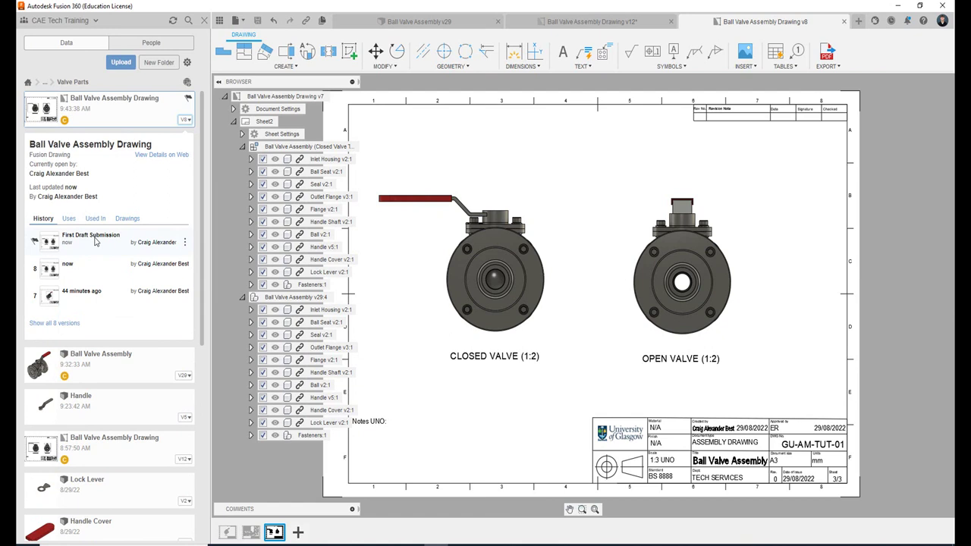
pyautogui.click(204, 21)
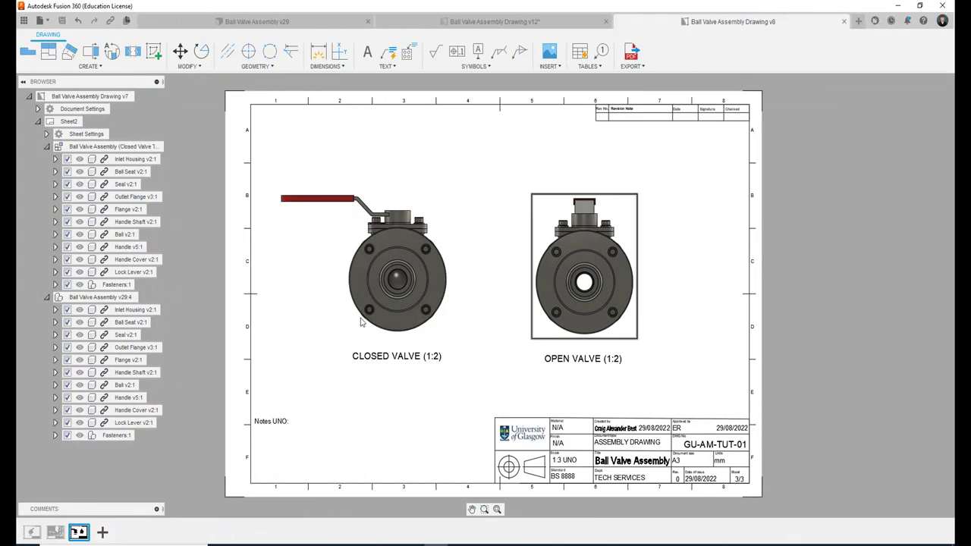
pyautogui.click(34, 531)
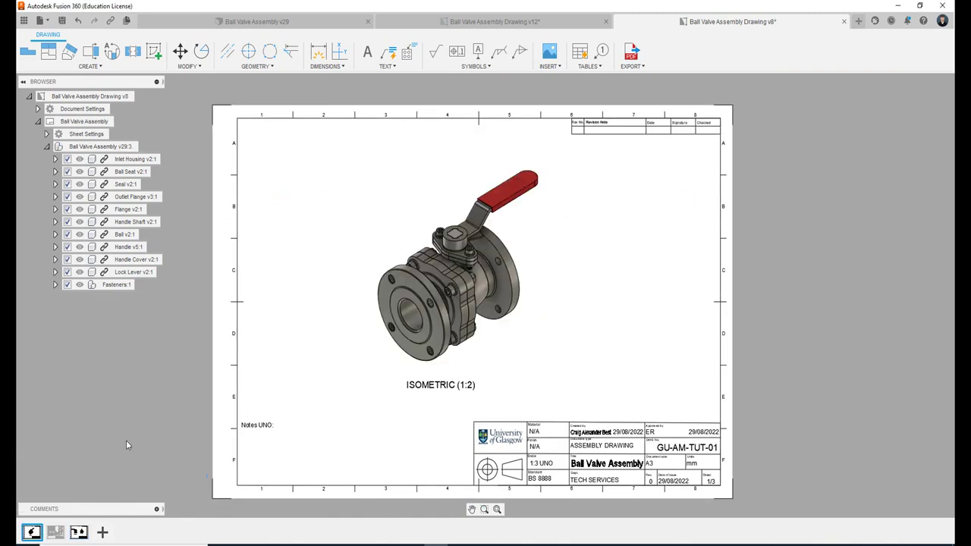
pyautogui.click(55, 532)
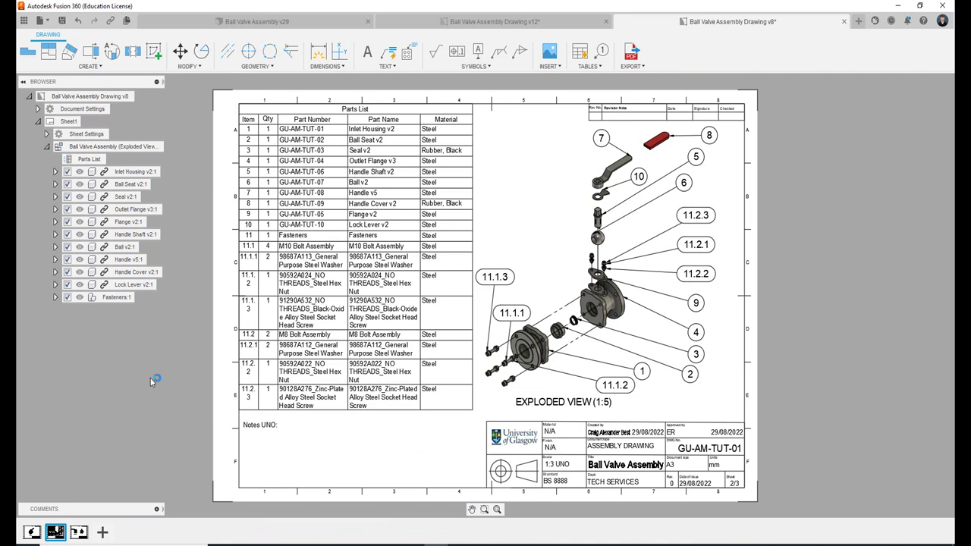
pyautogui.click(79, 531)
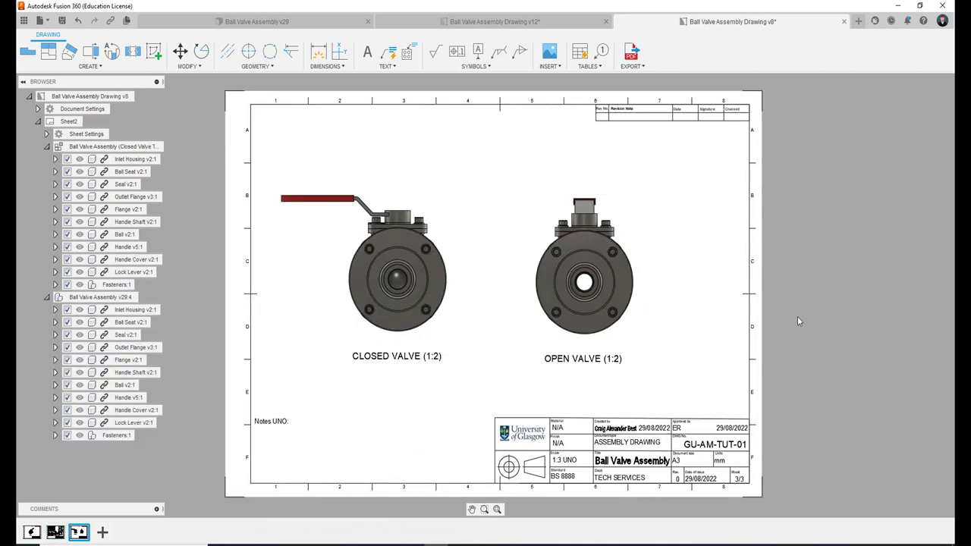
pyautogui.scroll(4, 375, 250)
pyautogui.scroll(1, 378, 183)
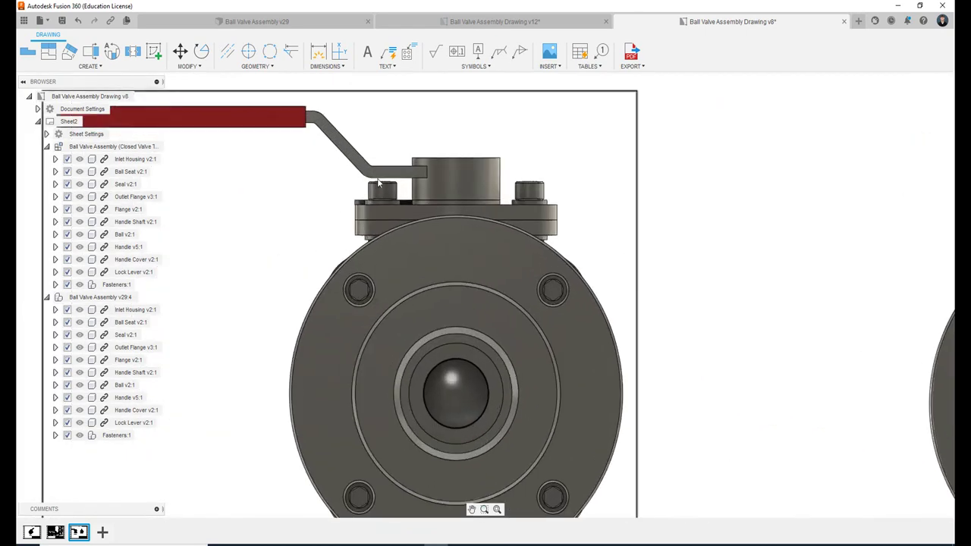
pyautogui.scroll(-3, 394, 182)
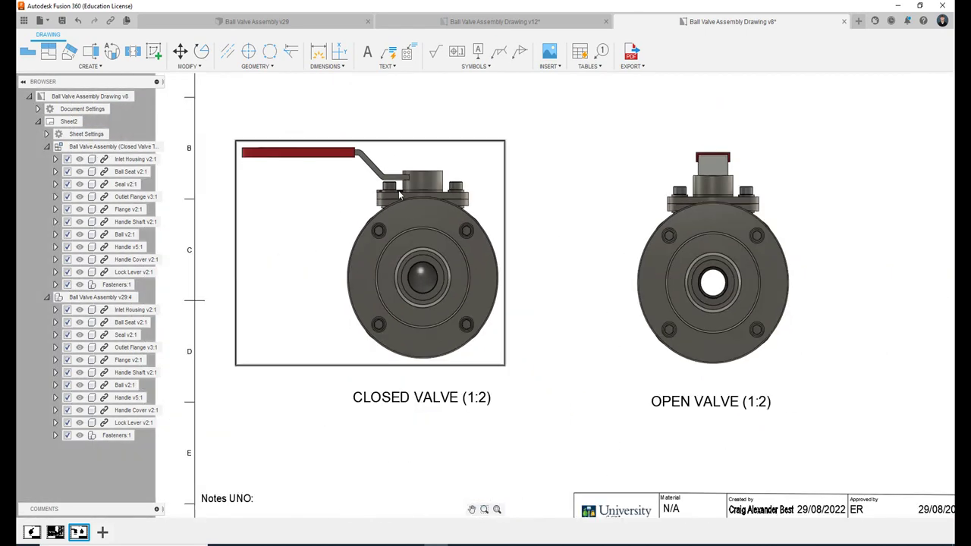
pyautogui.scroll(-2, 505, 234)
pyautogui.scroll(-2, 505, 234)
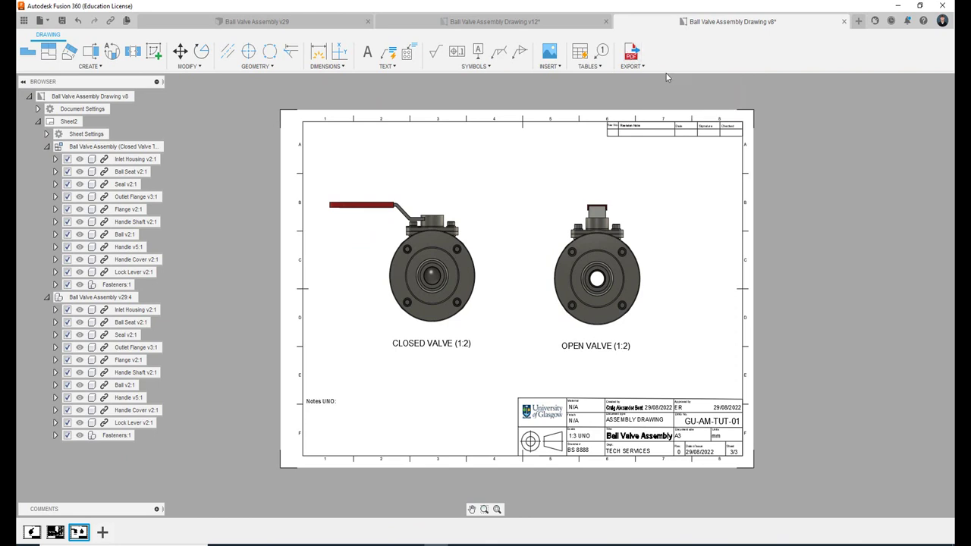
# Export all sheets to 'Ball Valve Assembly Drawing v8.pdf' on the Desktop, set to open afterwards.
pyautogui.click(634, 55)
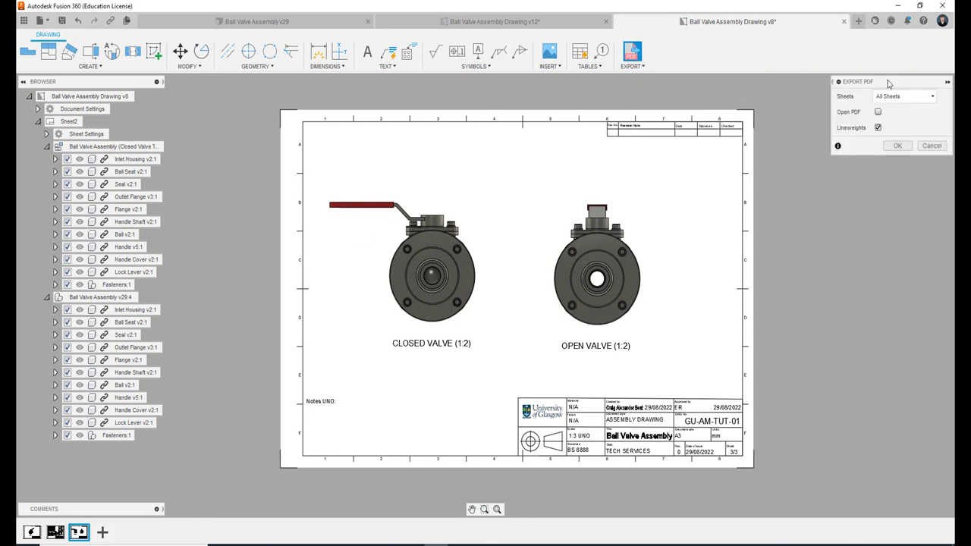
pyautogui.moveTo(885, 80); pyautogui.dragTo(836, 115)
pyautogui.click(856, 135)
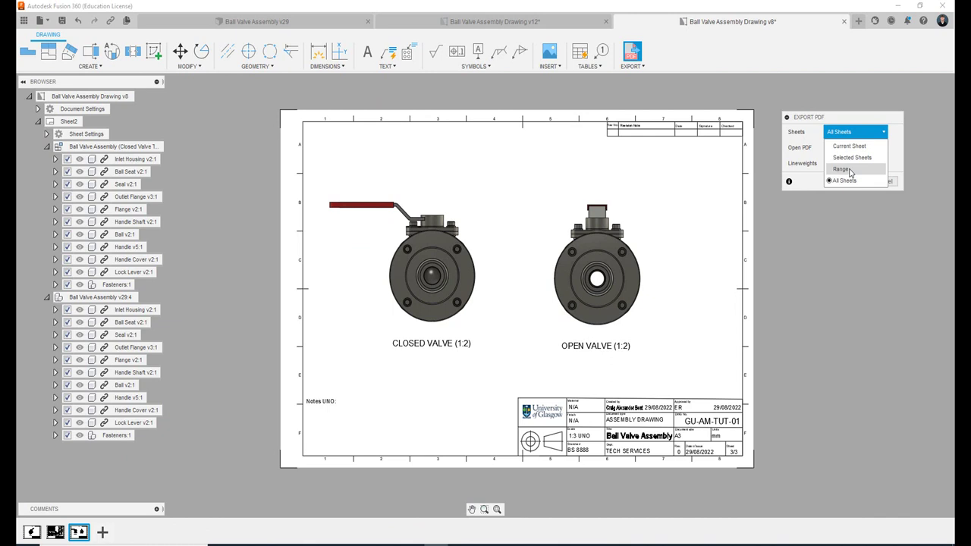
pyautogui.click(901, 161)
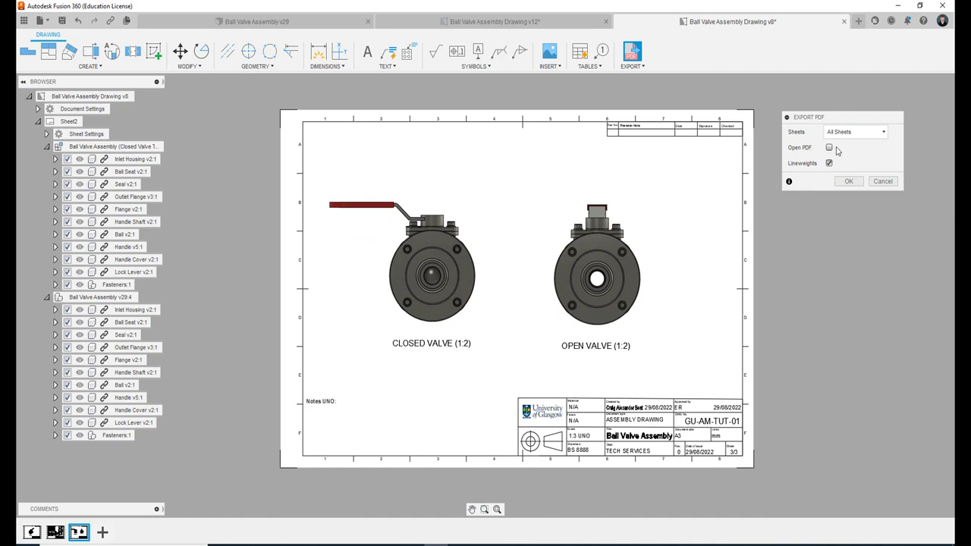
pyautogui.click(830, 149)
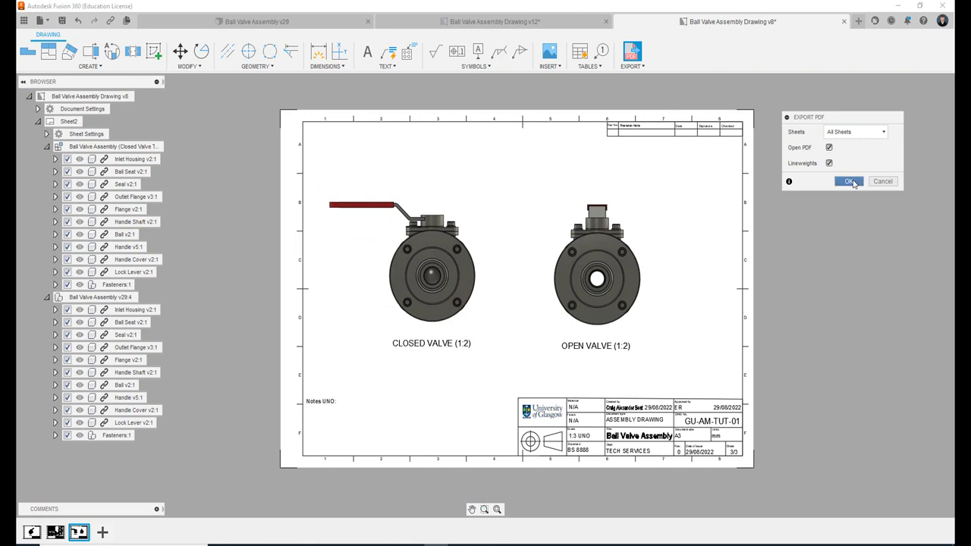
pyautogui.click(849, 182)
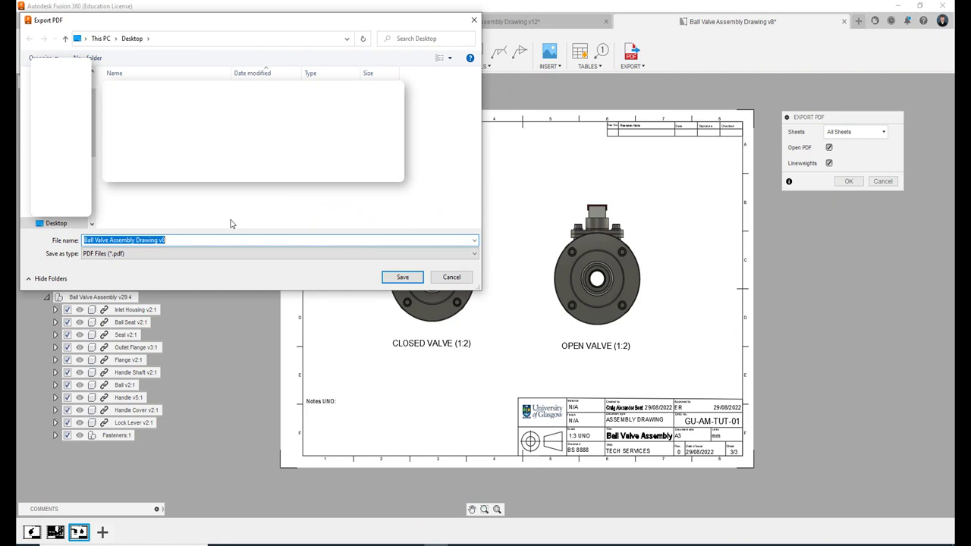
pyautogui.click(413, 284)
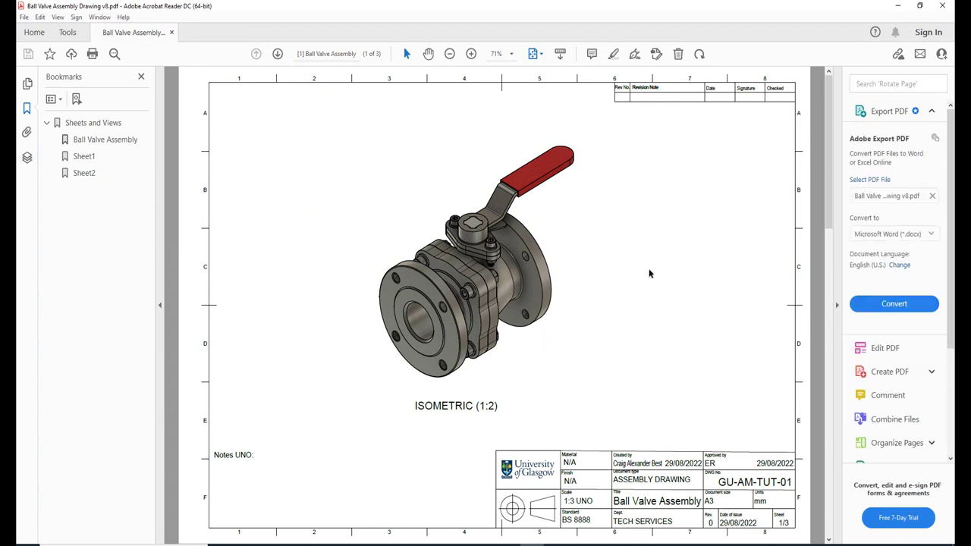
# Scroll through pages 1–3 of the PDF, checking the CLOSED VALVE and OPEN VALVE views on Sheet2.
pyautogui.scroll(-1, 648, 273)
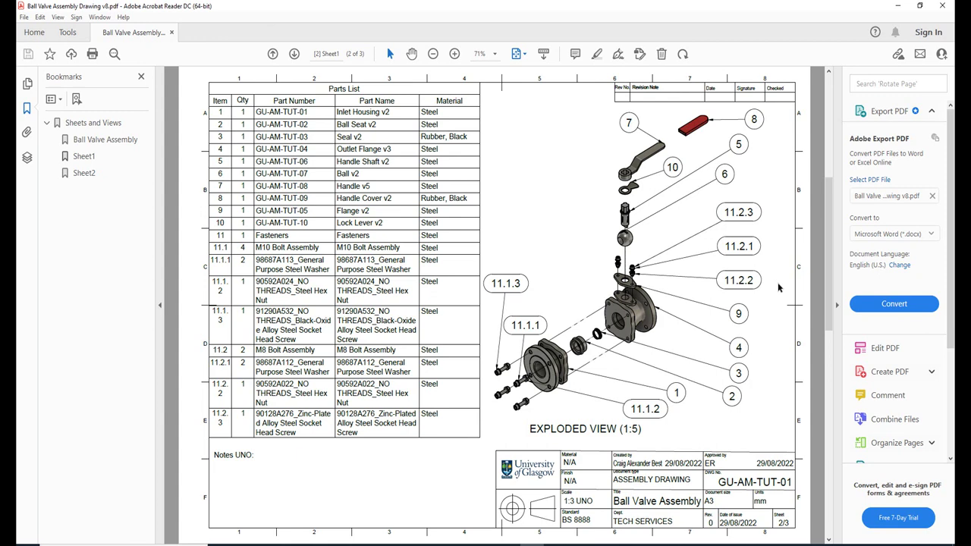
pyautogui.scroll(-1, 778, 287)
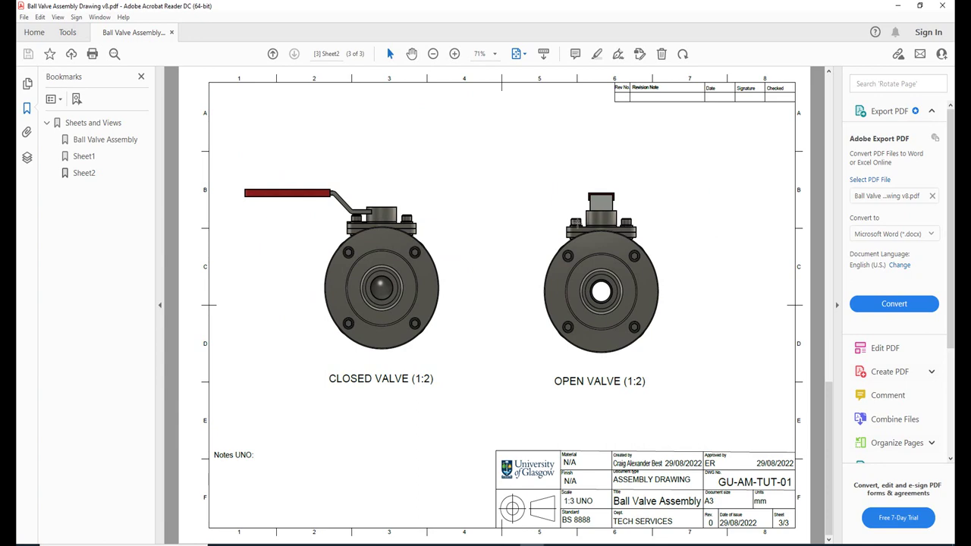
pyautogui.keyDown('ctrl'); pyautogui.scroll(2, 340, 211); pyautogui.keyUp('ctrl')
pyautogui.keyDown('ctrl'); pyautogui.scroll(2, 340, 211); pyautogui.keyUp('ctrl')
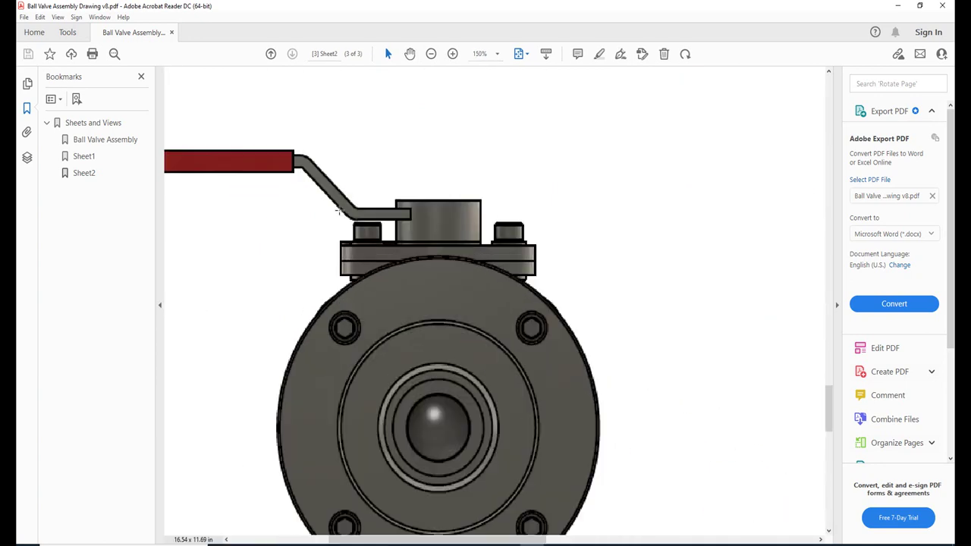
pyautogui.keyDown('ctrl'); pyautogui.scroll(1, 339, 211); pyautogui.keyUp('ctrl')
pyautogui.keyDown('ctrl'); pyautogui.scroll(1, 340, 211); pyautogui.keyUp('ctrl')
pyautogui.keyDown('ctrl'); pyautogui.scroll(-2, 339, 211); pyautogui.keyUp('ctrl')
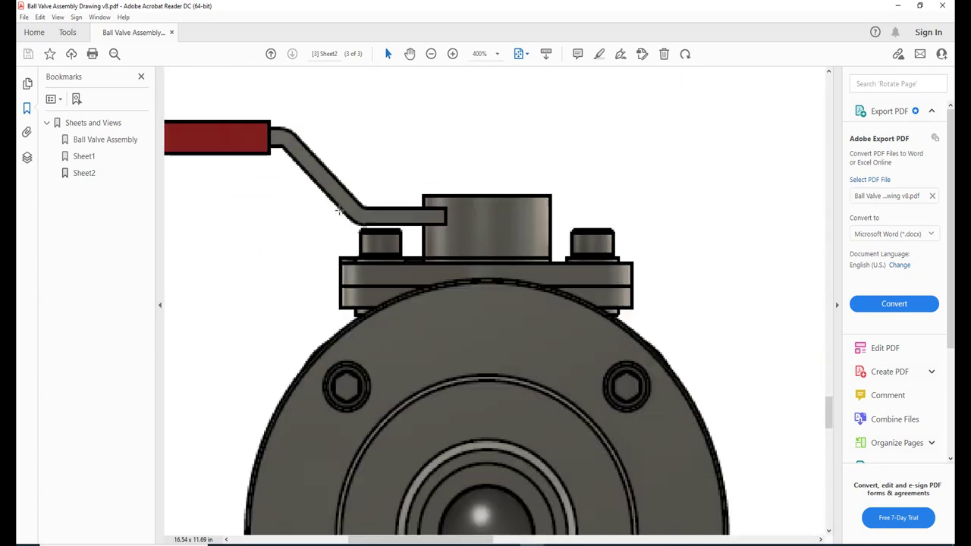
pyautogui.keyDown('ctrl'); pyautogui.scroll(-2, 340, 211); pyautogui.keyUp('ctrl')
pyautogui.keyDown('ctrl'); pyautogui.scroll(-2, 339, 211); pyautogui.keyUp('ctrl')
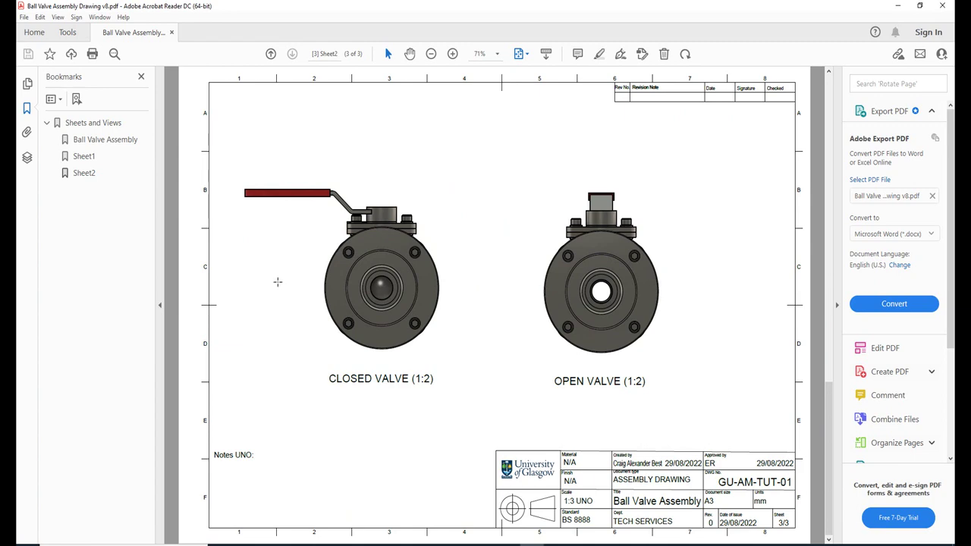
pyautogui.keyDown('ctrl'); pyautogui.scroll(1, 277, 281); pyautogui.keyUp('ctrl')
pyautogui.keyDown('ctrl'); pyautogui.scroll(-1, 277, 281); pyautogui.keyUp('ctrl')
pyautogui.keyDown('ctrl'); pyautogui.scroll(-1, 277, 280); pyautogui.keyUp('ctrl')
pyautogui.keyDown('ctrl'); pyautogui.scroll(1, 278, 283); pyautogui.keyUp('ctrl')
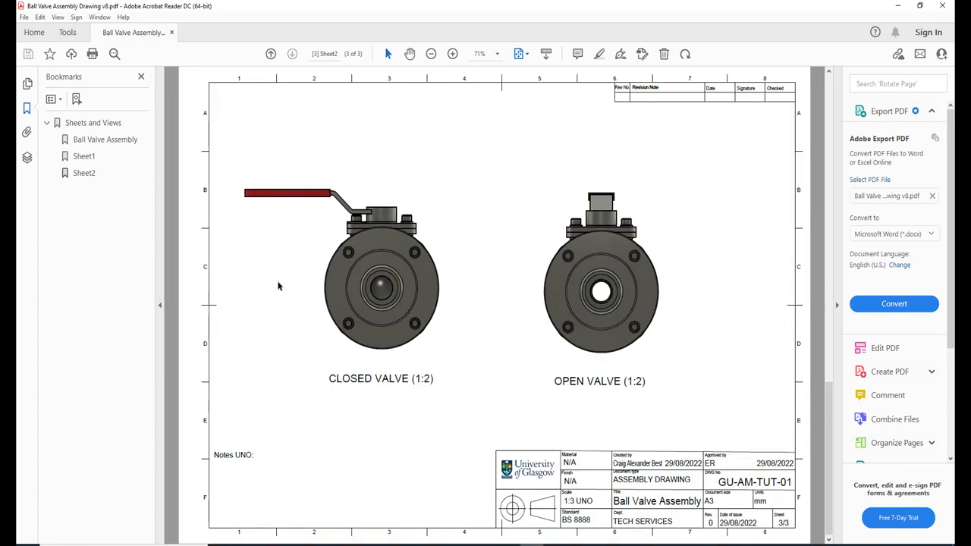